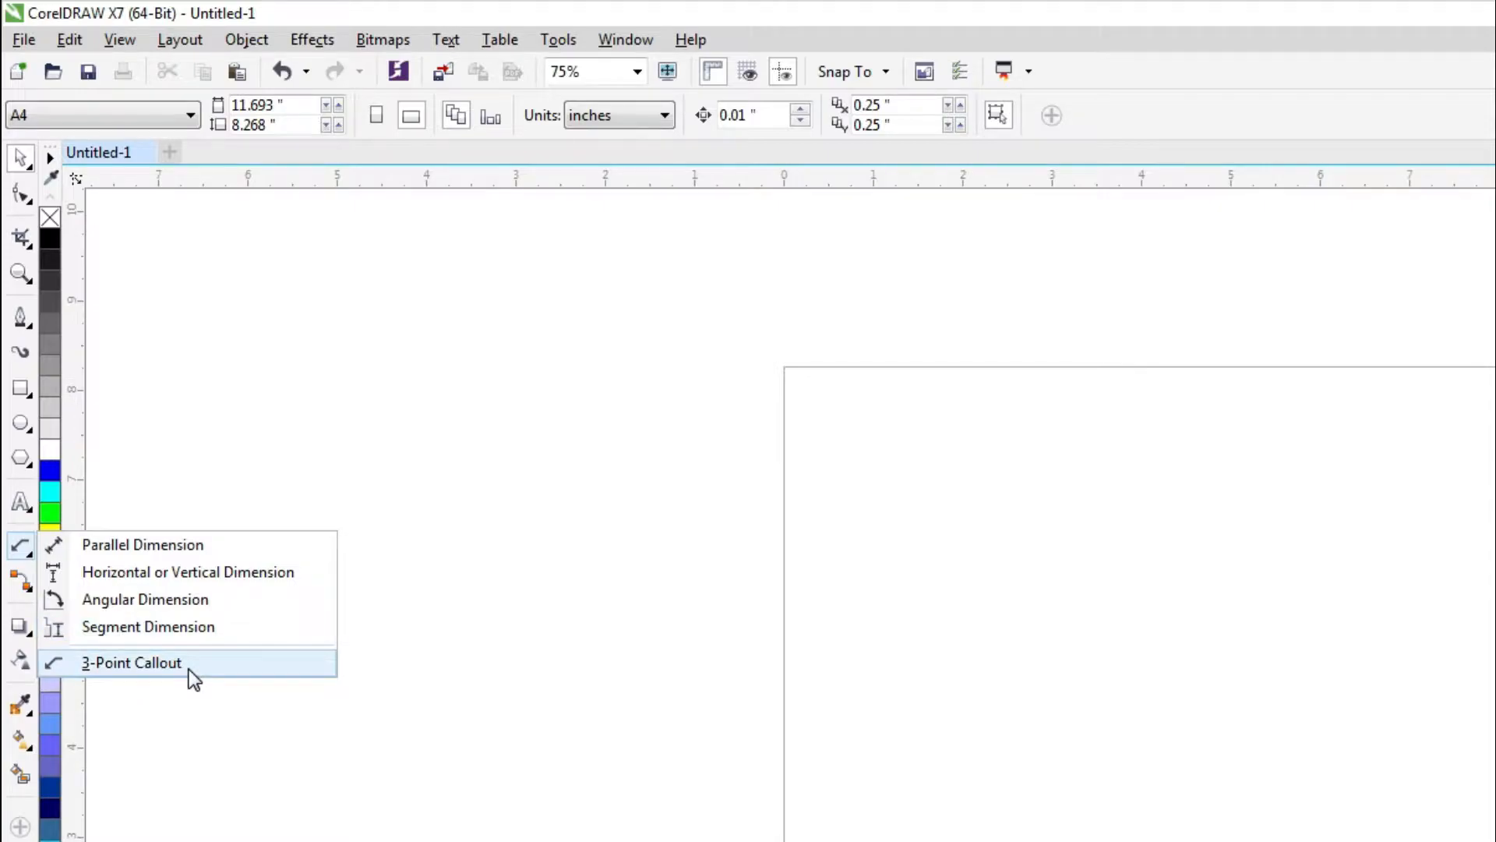
{"action": "left_click", "coordinate": [24, 583]}
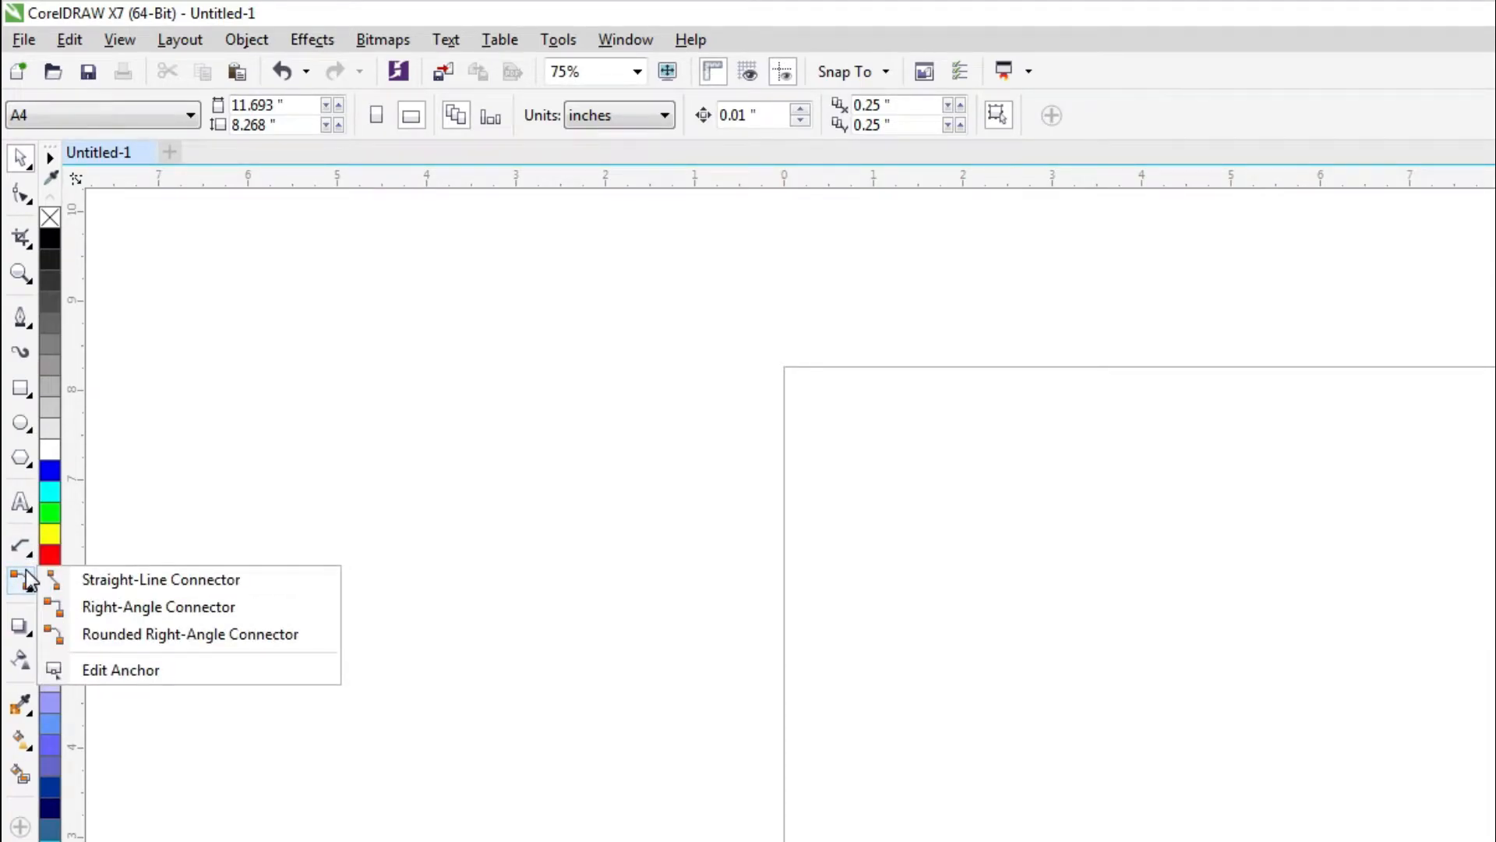
{"action": "mouse_move", "coordinate": [31, 558]}
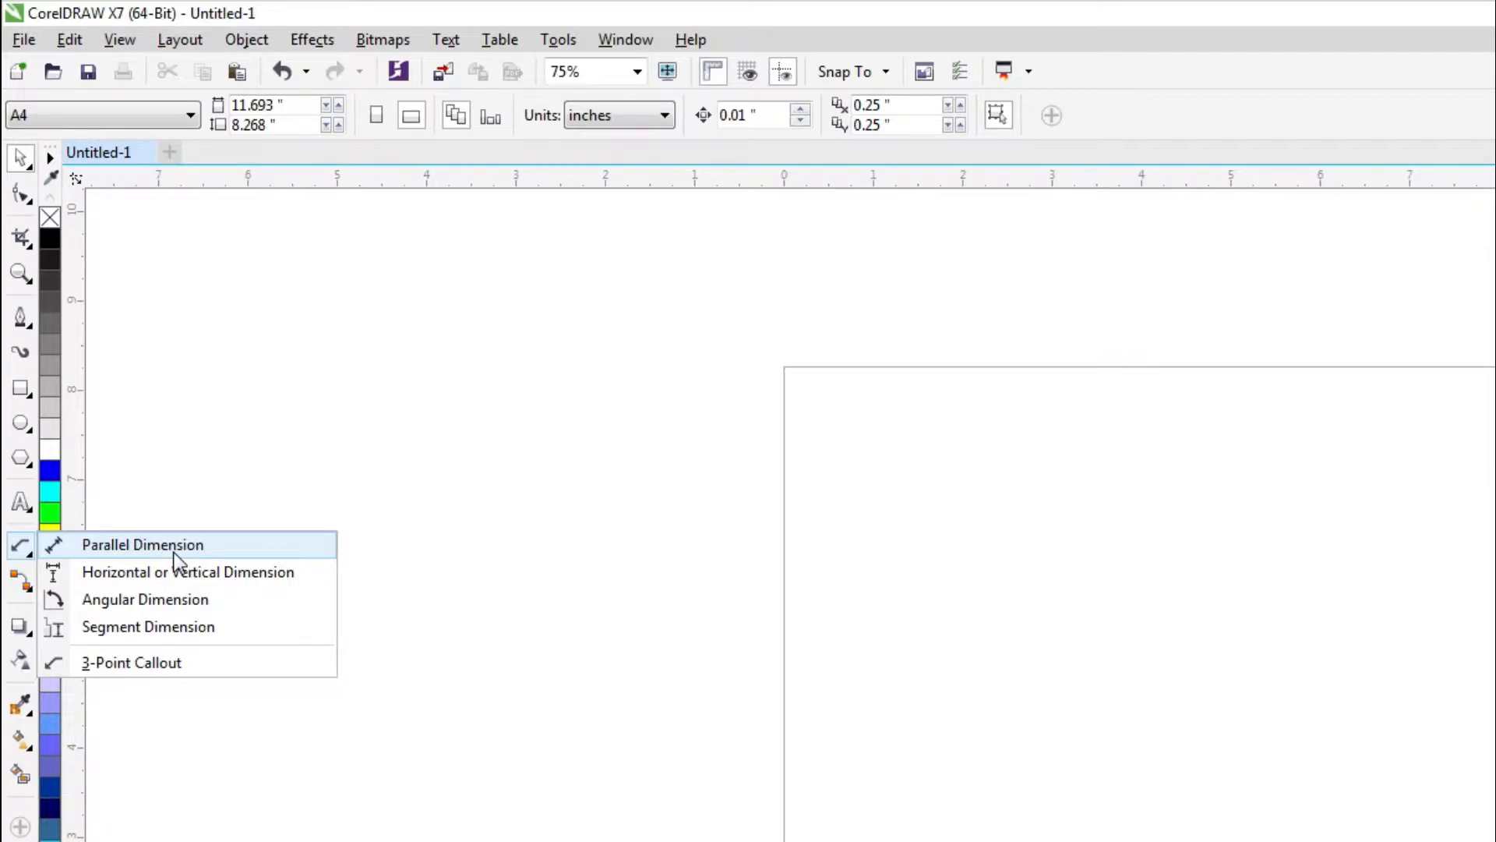
Draw a rectangle about 4.2 by 2.5 inches on the page and fill it with violet-blue (#6666FF).
{"action": "left_click", "coordinate": [26, 393]}
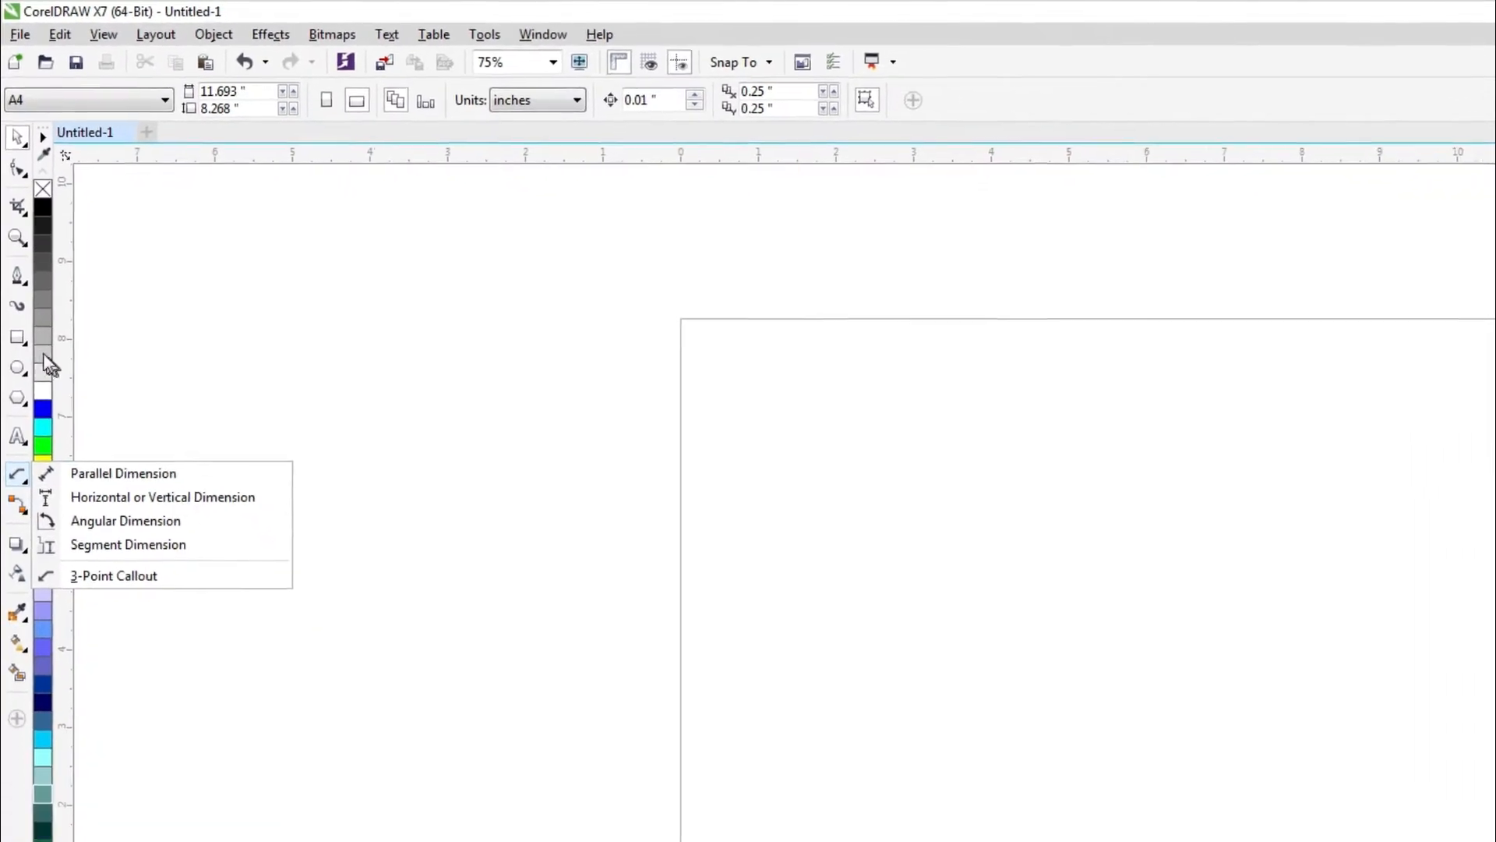
{"action": "left_click", "coordinate": [76, 265]}
{"action": "left_click_drag", "start_coordinate": [653, 424], "coordinate": [917, 569]}
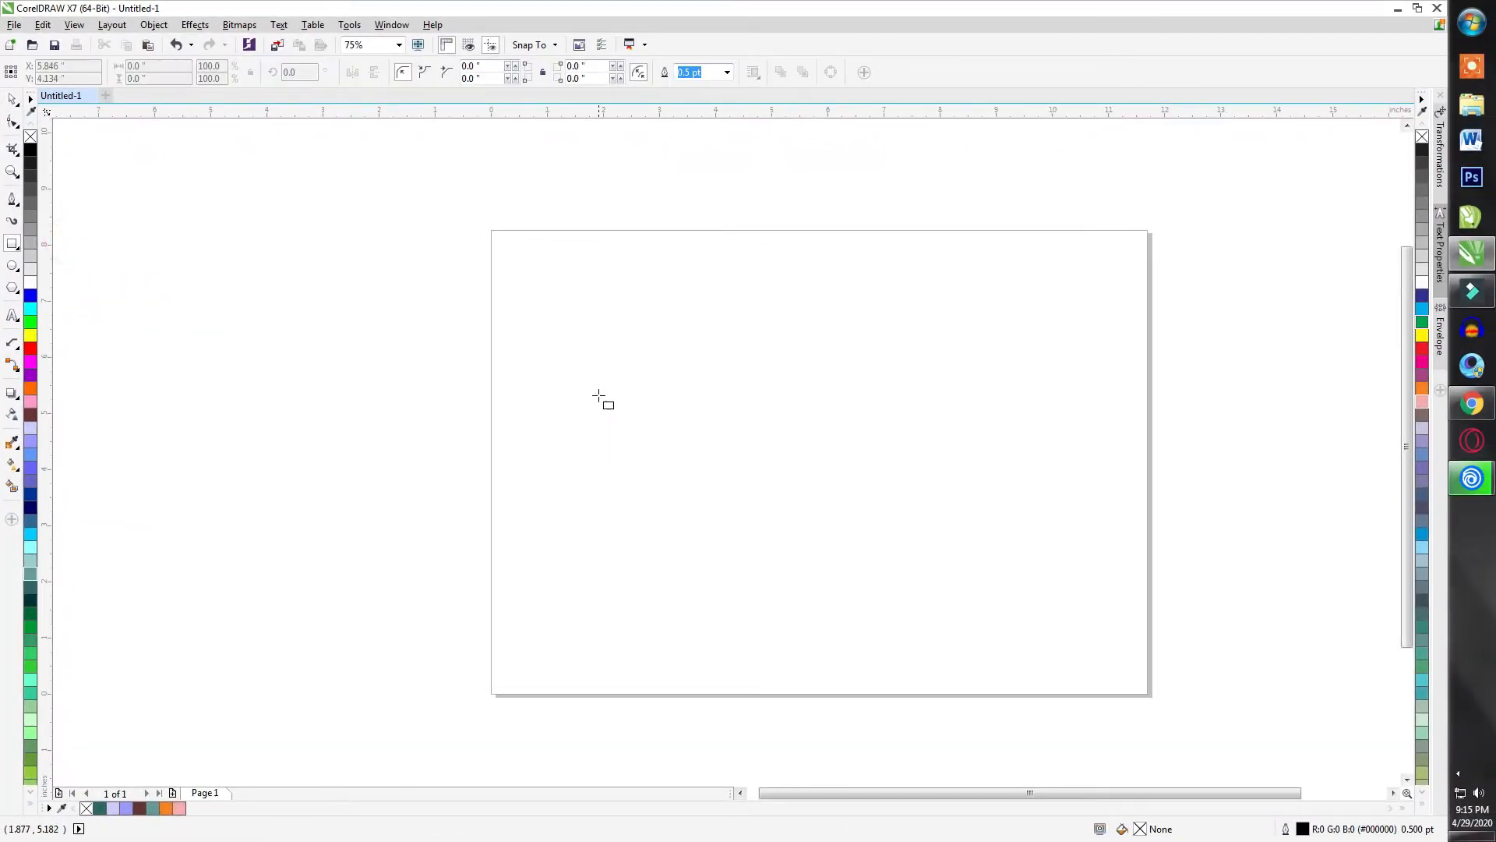
{"action": "left_click_drag", "start_coordinate": [848, 530], "coordinate": [835, 528]}
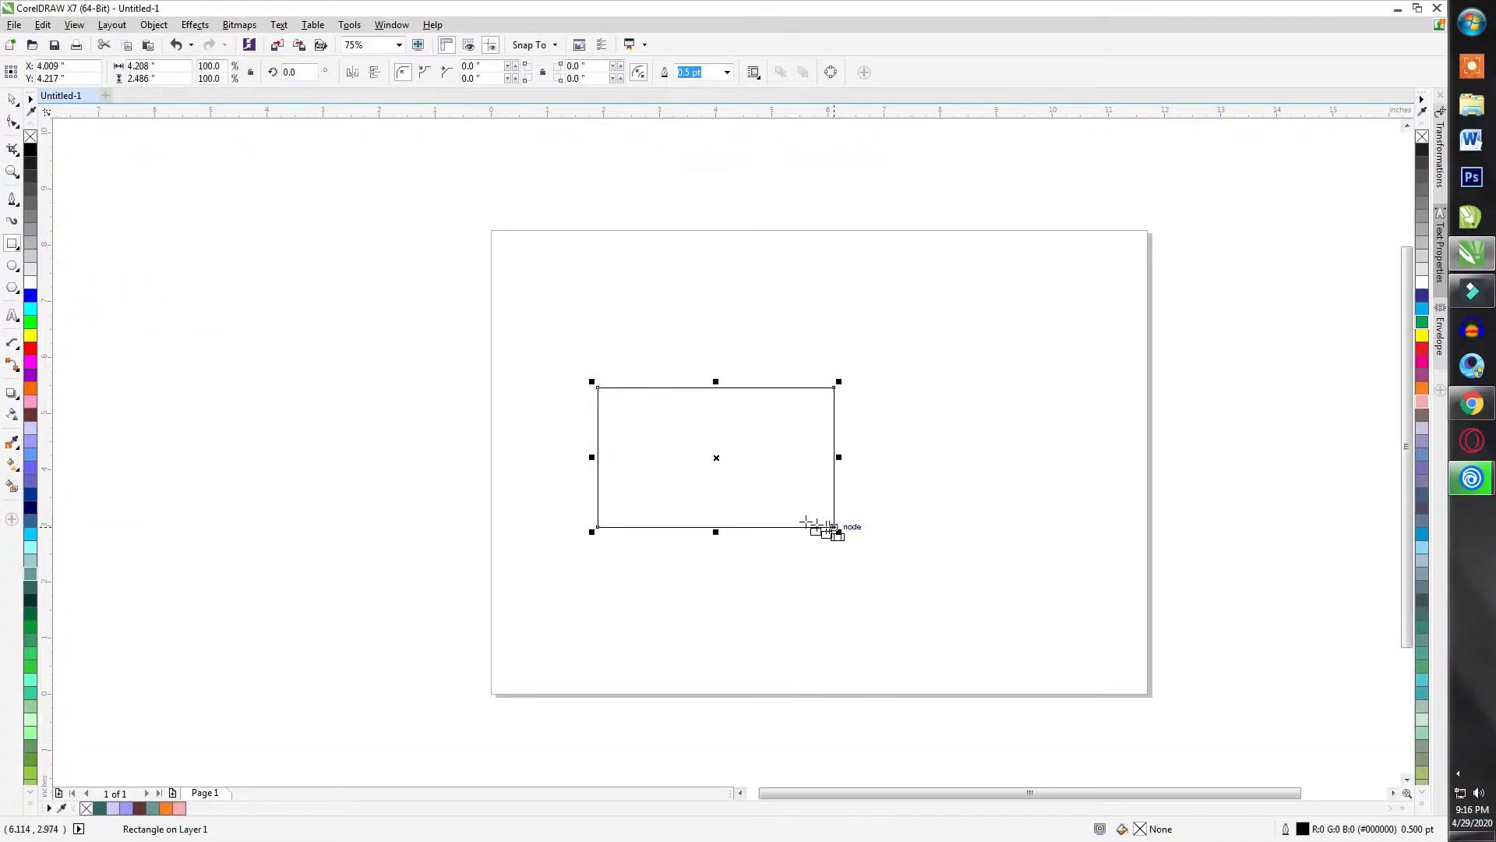
{"action": "left_click", "coordinate": [33, 467]}
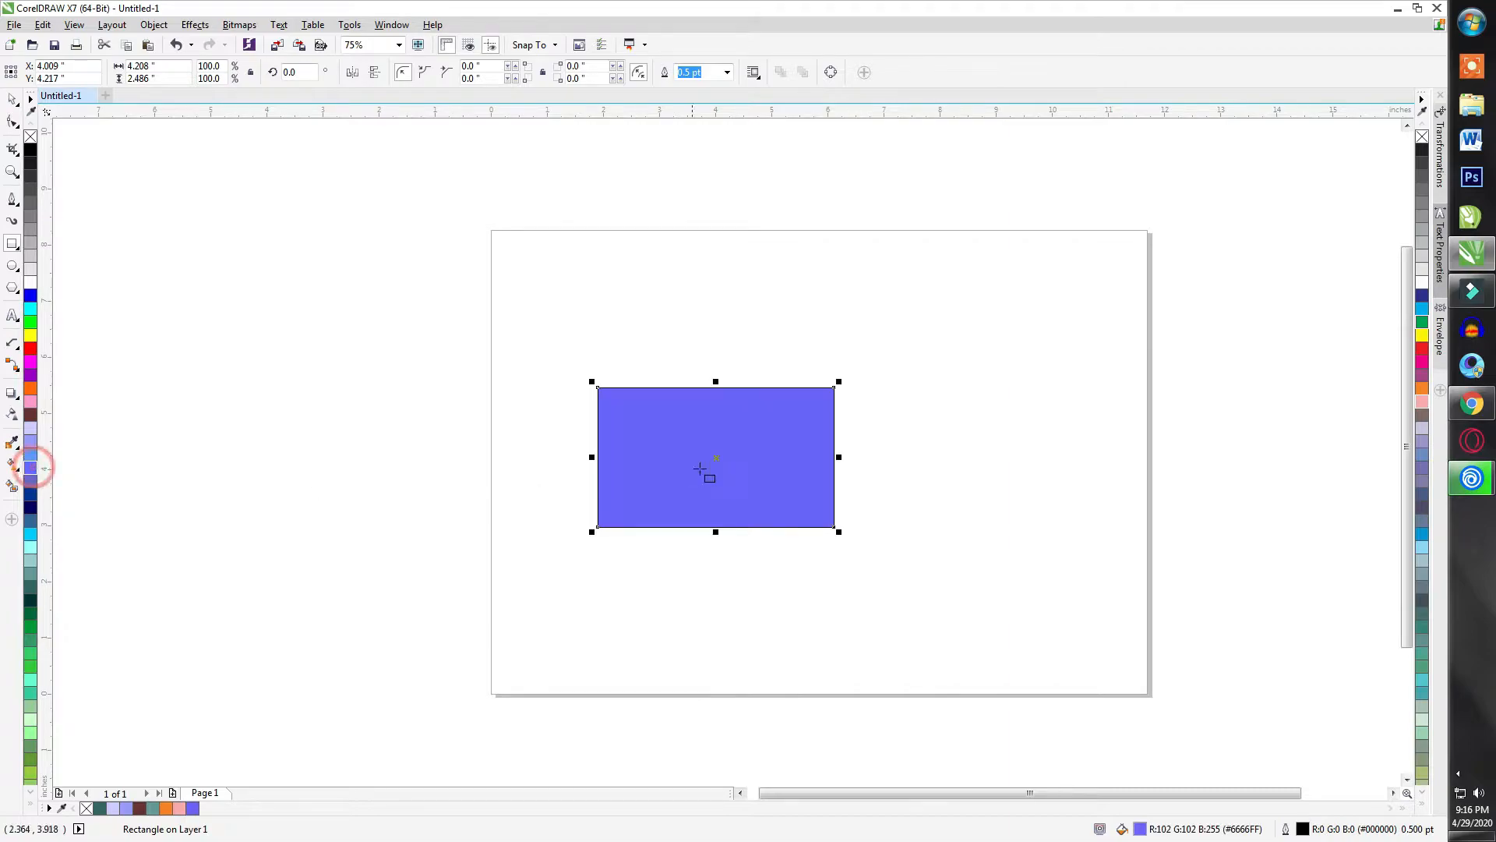
{"action": "left_click", "coordinate": [13, 100]}
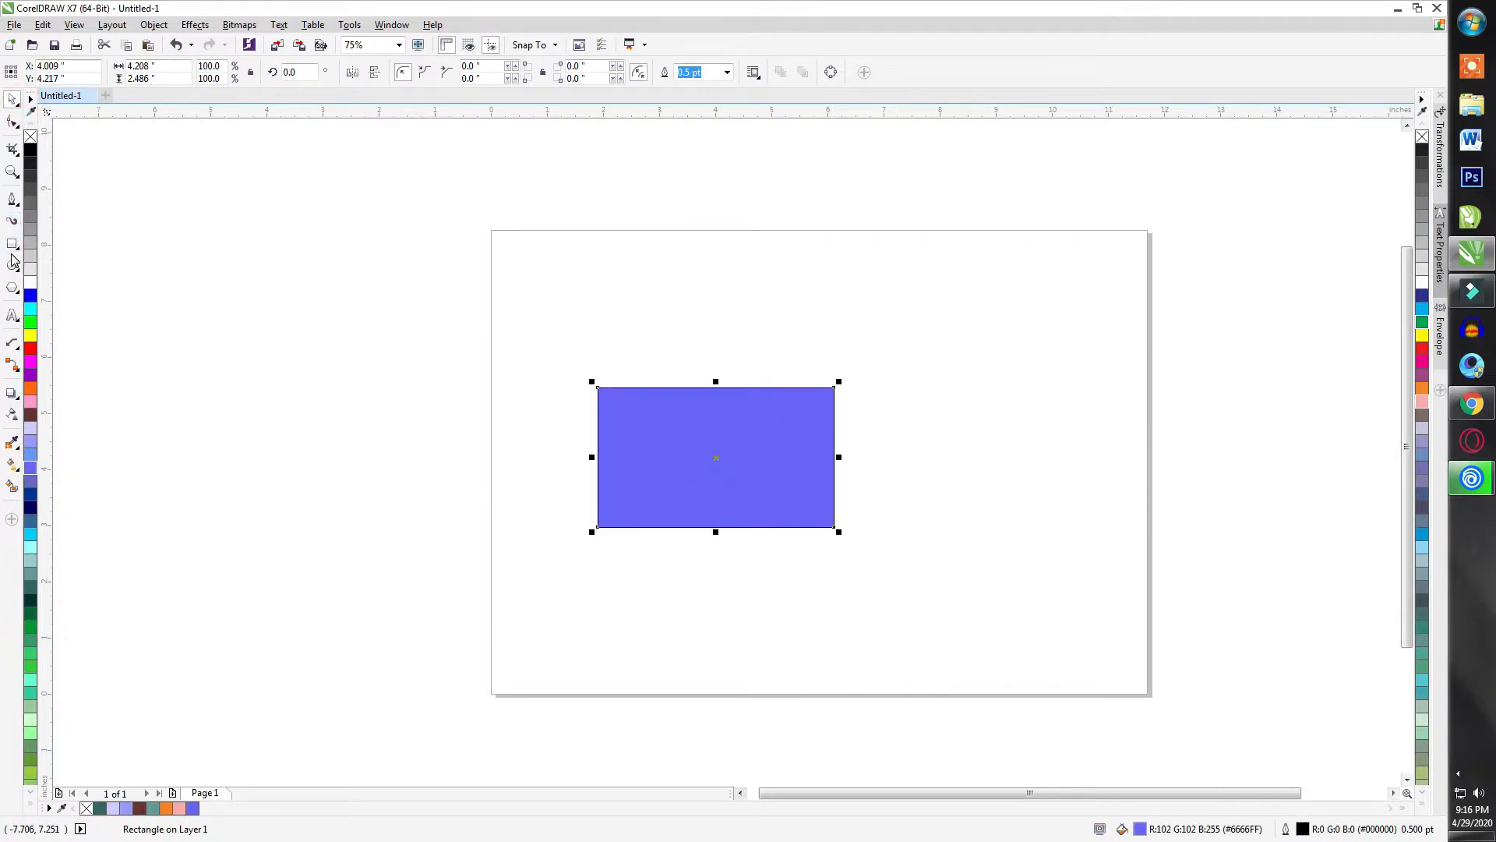
Draw a right triangle about 4.4 by 2.5 inches beside the rectangle with the Pen tool and fill it with dark blue (#336699).
{"action": "left_click", "coordinate": [13, 199]}
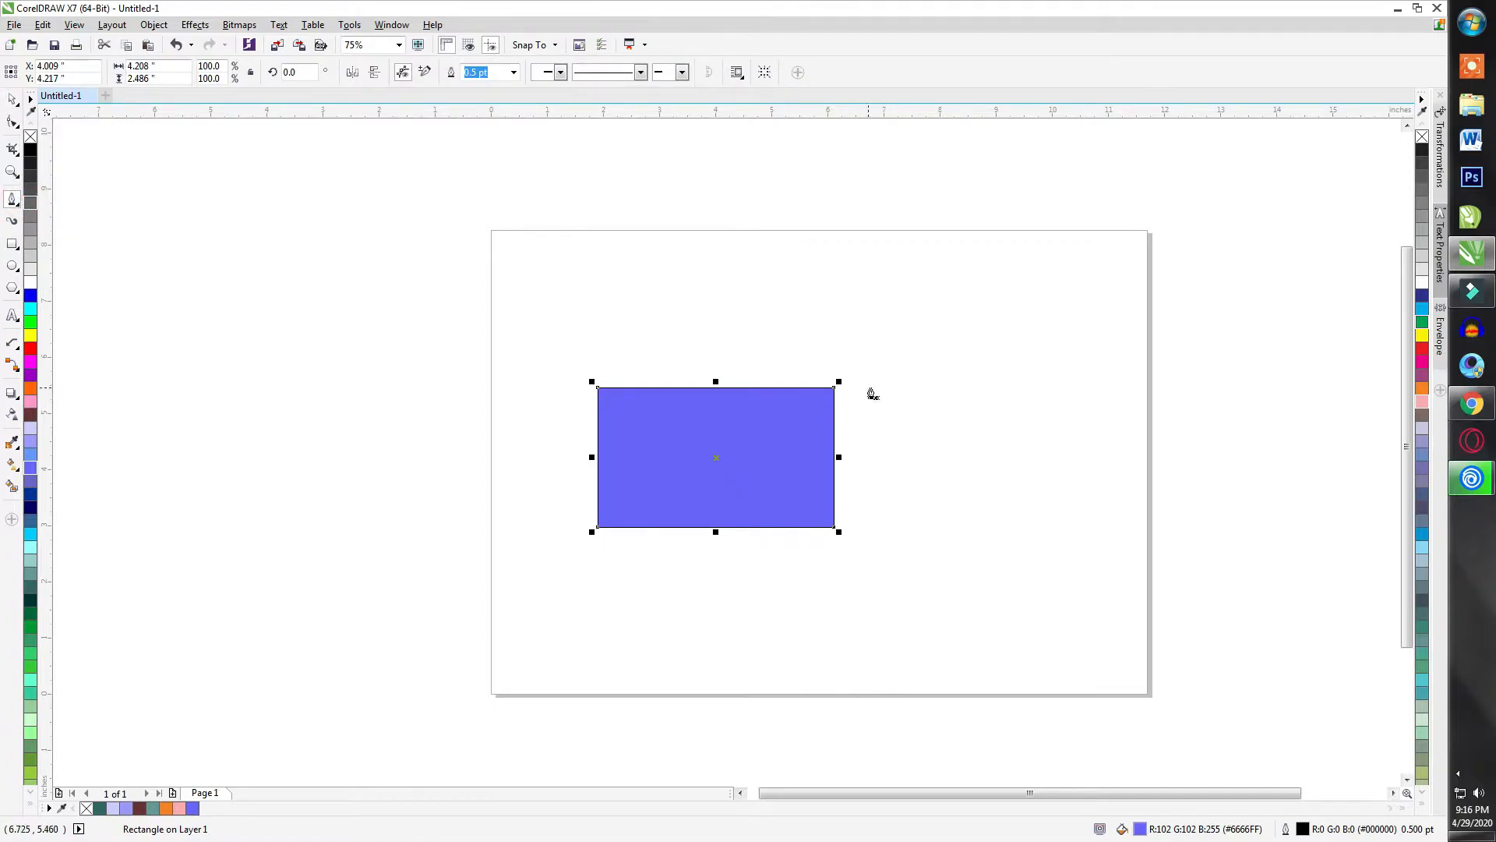
{"action": "left_click", "coordinate": [873, 388]}
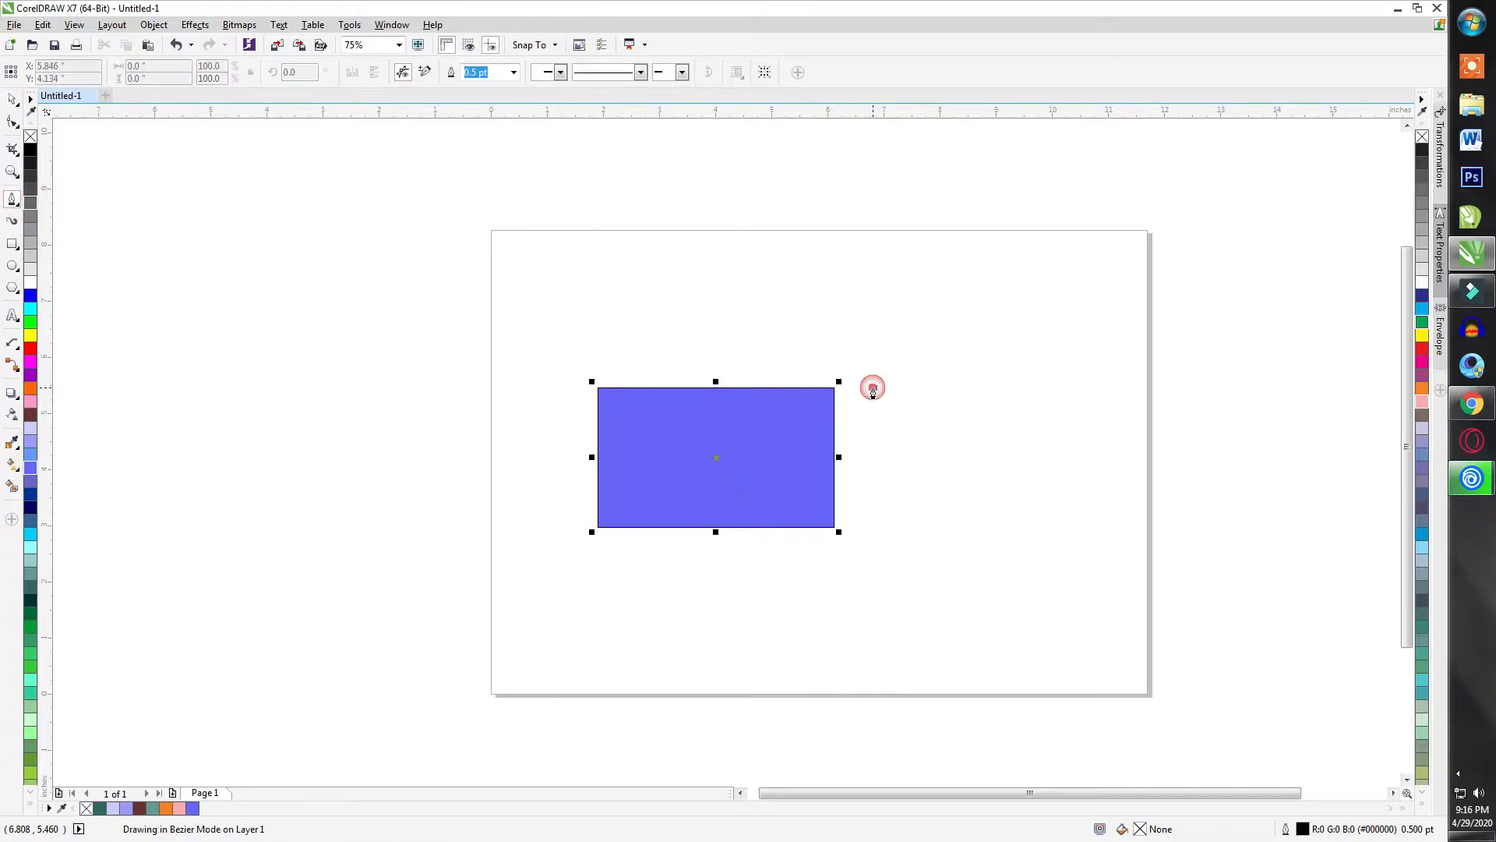
{"action": "left_click", "coordinate": [874, 527]}
{"action": "left_click", "coordinate": [1123, 529]}
{"action": "key", "text": "ctrl+z"}
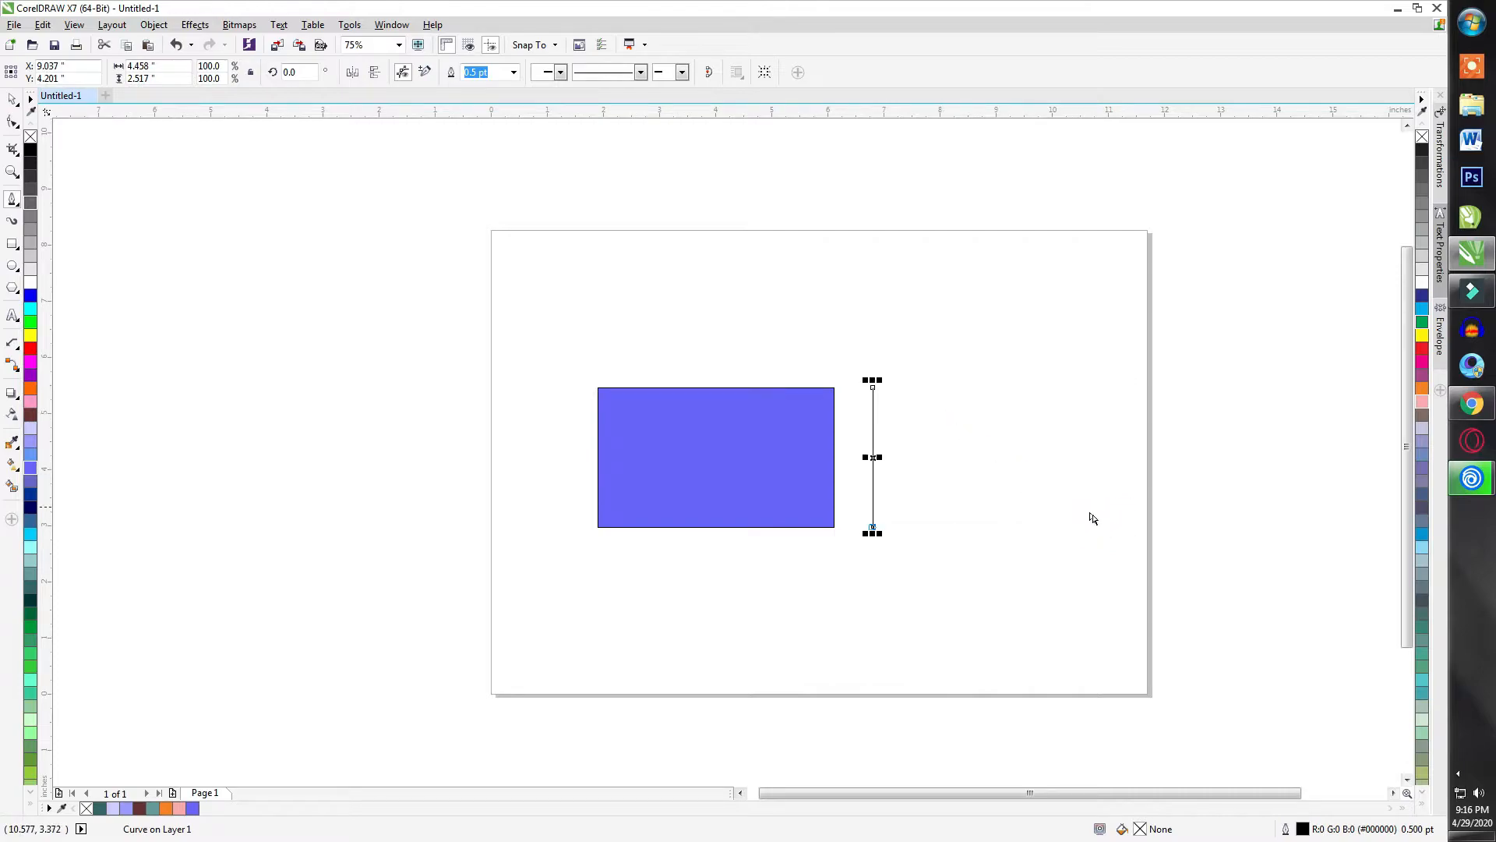
{"action": "left_click", "coordinate": [1124, 529]}
{"action": "left_click", "coordinate": [874, 387]}
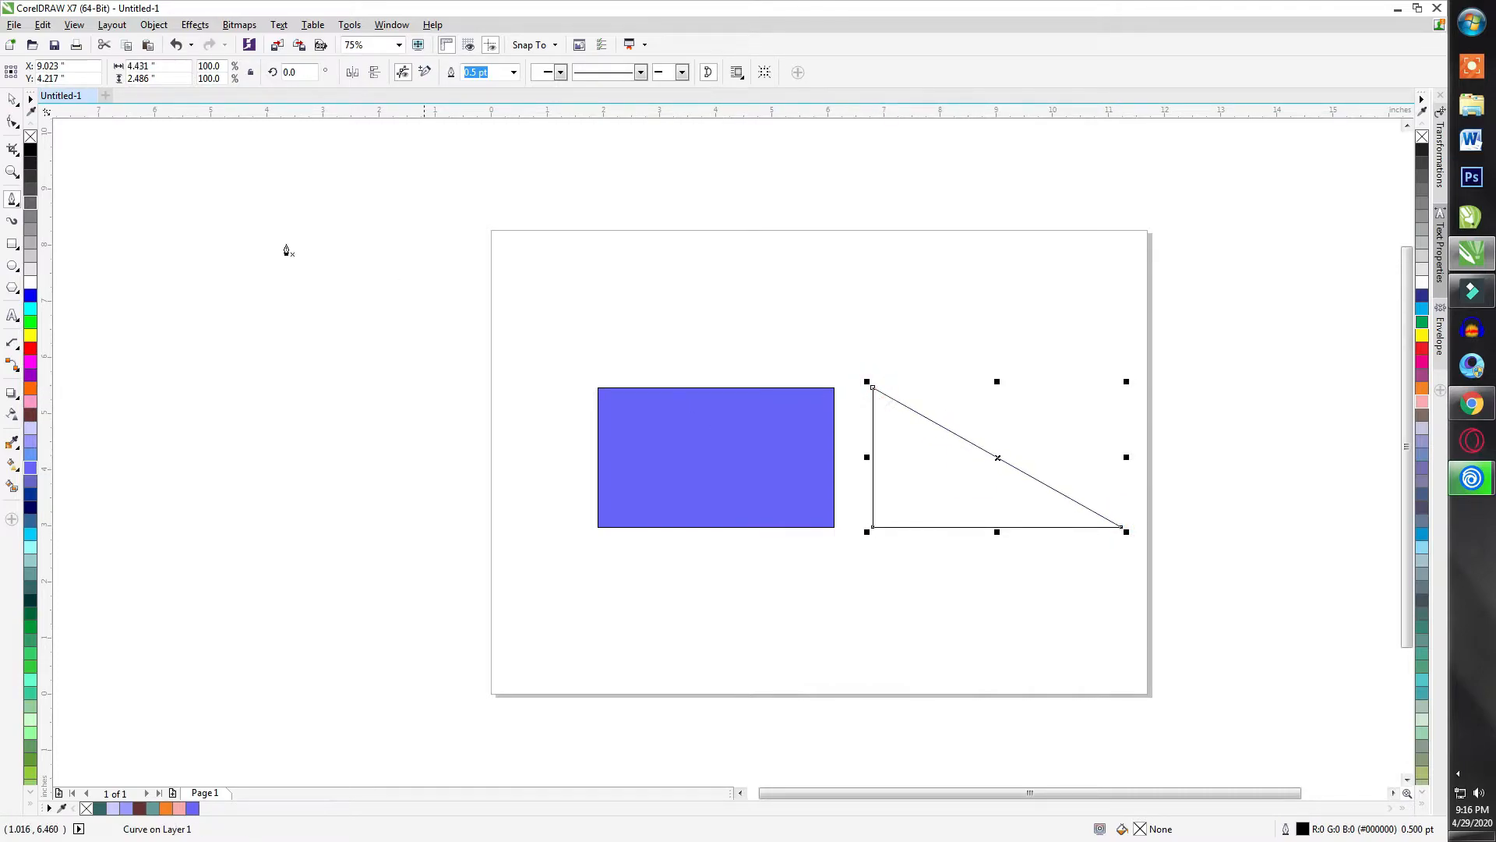
{"action": "left_click", "coordinate": [32, 520]}
{"action": "left_click", "coordinate": [11, 99]}
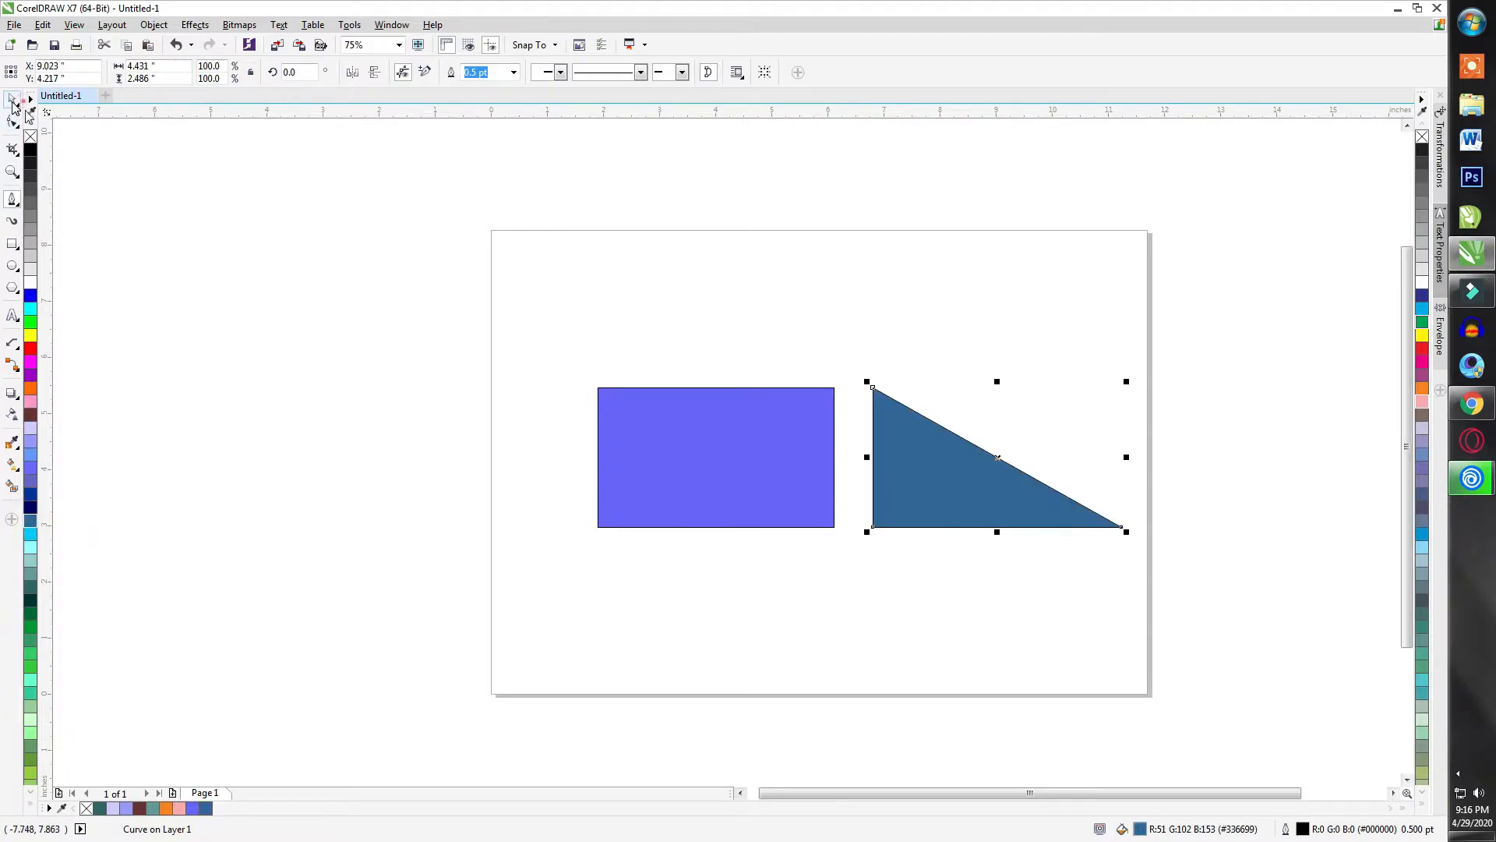
{"action": "left_click", "coordinate": [367, 315]}
Move the rectangle about 0.5 inch to the left and the triangle about 0.1 inch to the left.
{"action": "scroll", "coordinate": [1084, 507], "scroll_direction": "up", "scroll_amount": 1}
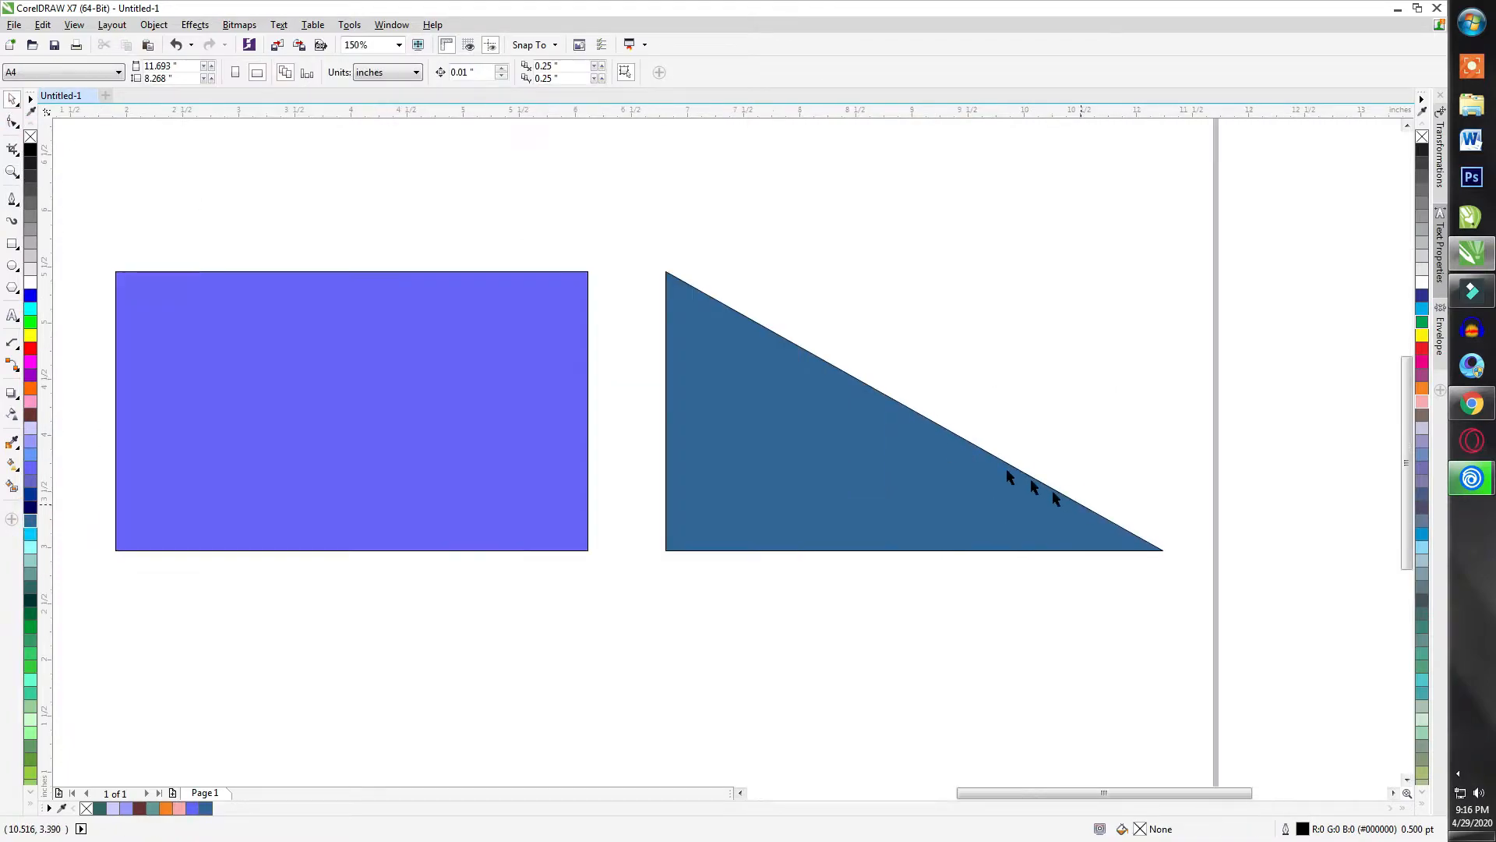
{"action": "scroll", "coordinate": [1052, 490], "scroll_direction": "down", "scroll_amount": 1}
{"action": "key", "text": "z"}
{"action": "left_click_drag", "start_coordinate": [421, 241], "coordinate": [1107, 602]}
{"action": "left_click", "coordinate": [12, 99]}
{"action": "left_click", "coordinate": [534, 417]}
{"action": "left_click_drag", "start_coordinate": [578, 504], "coordinate": [526, 510]}
{"action": "left_click_drag", "start_coordinate": [909, 485], "coordinate": [899, 491]}
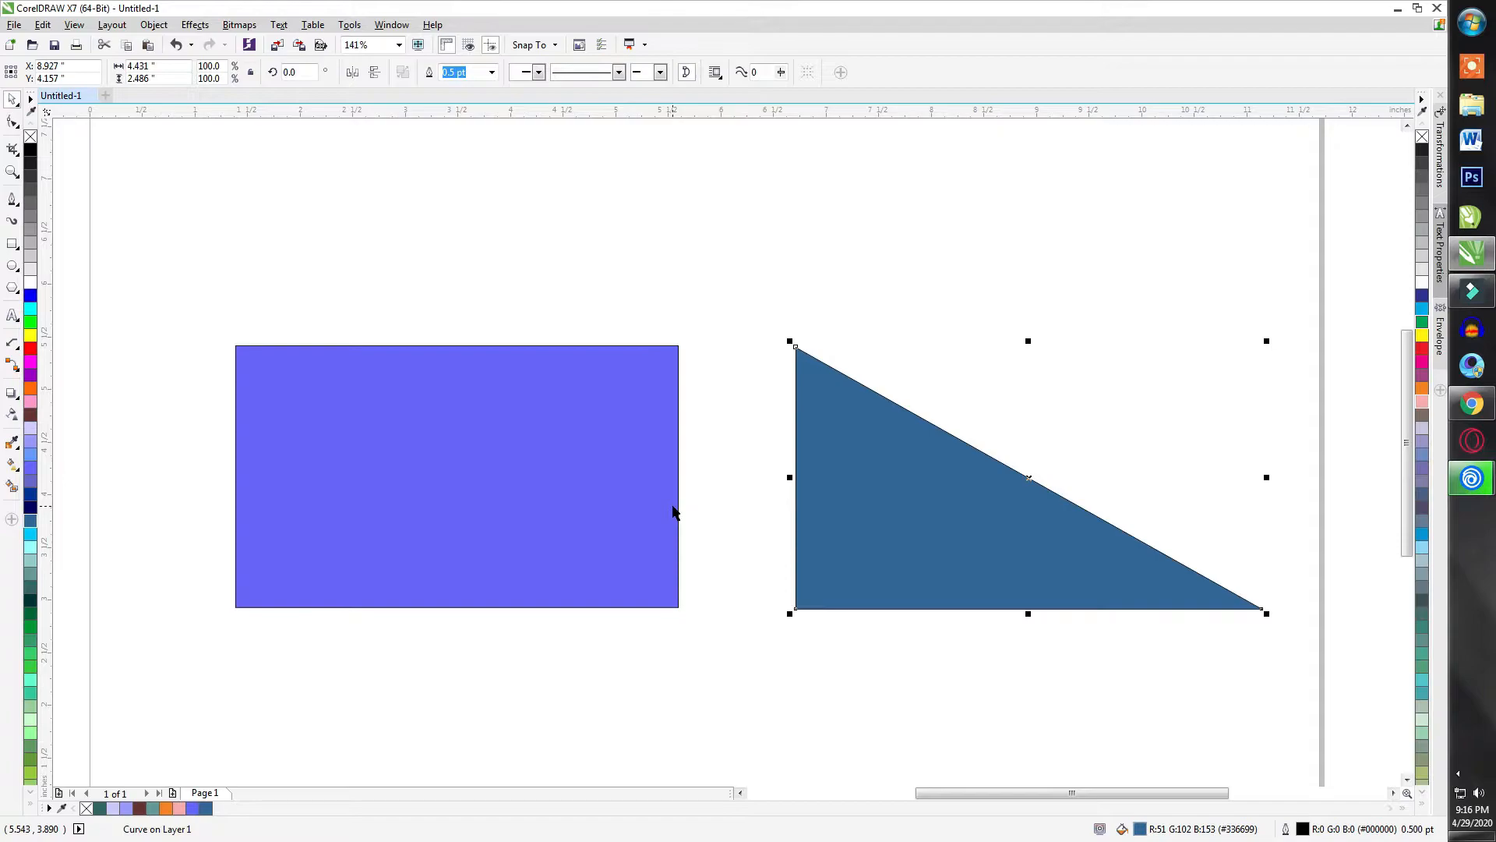
{"action": "scroll", "coordinate": [601, 550], "scroll_direction": "down", "scroll_amount": 3}
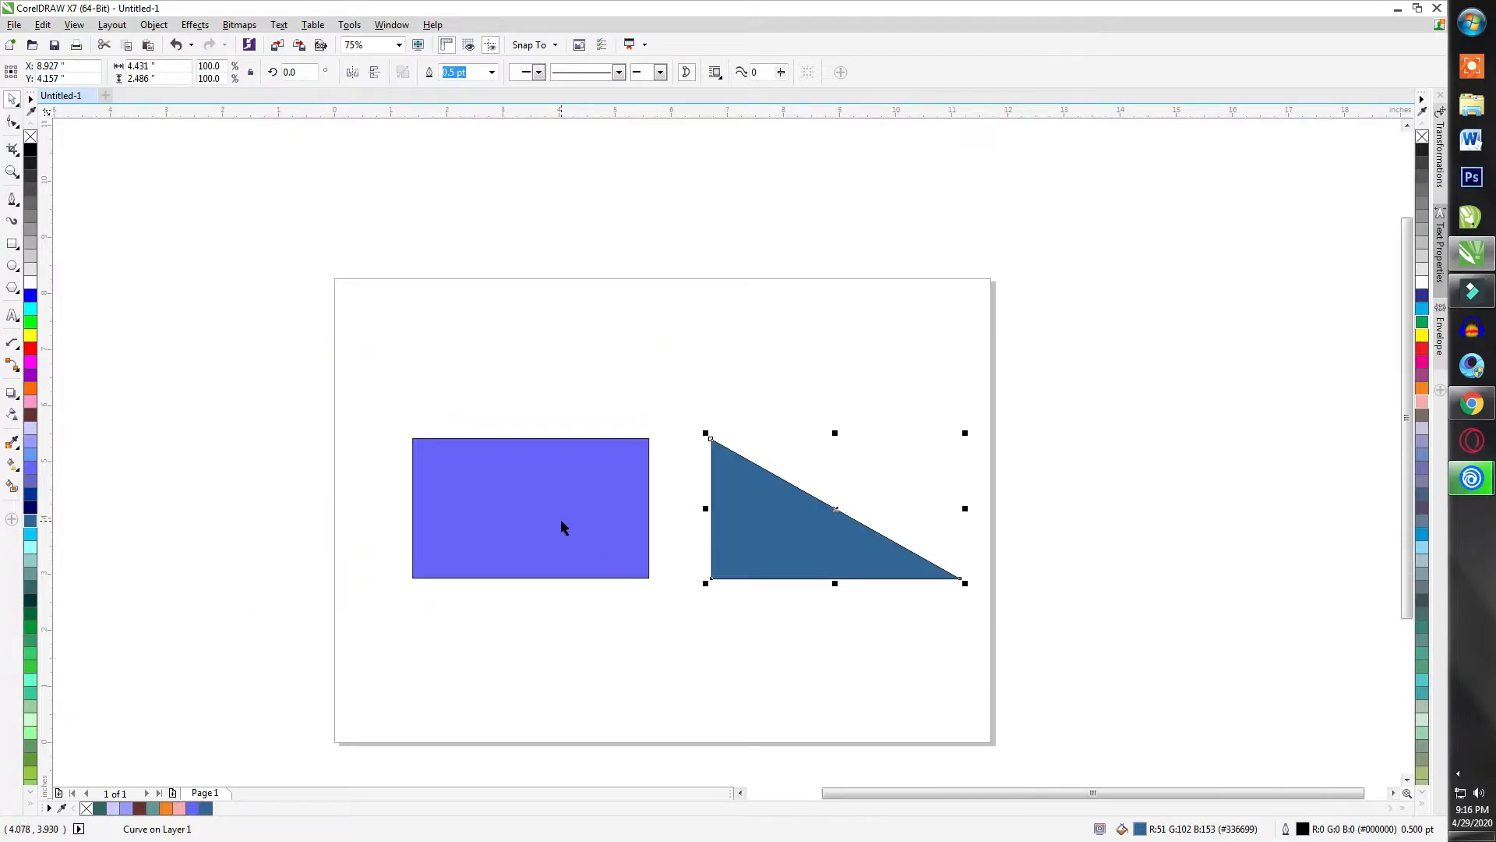
{"action": "left_click", "coordinate": [562, 521]}
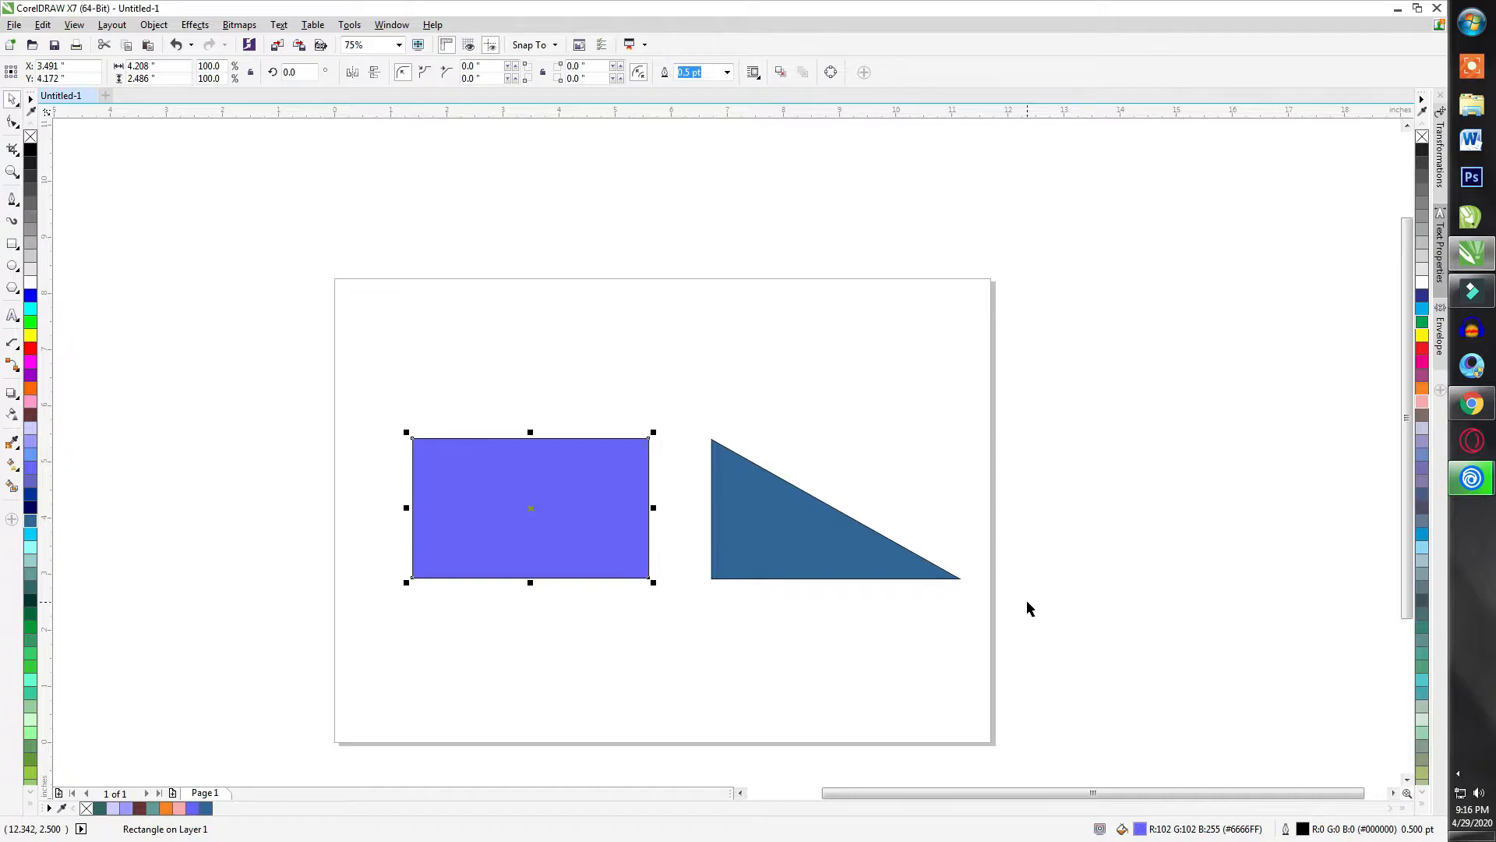
{"action": "left_click", "coordinate": [606, 670]}
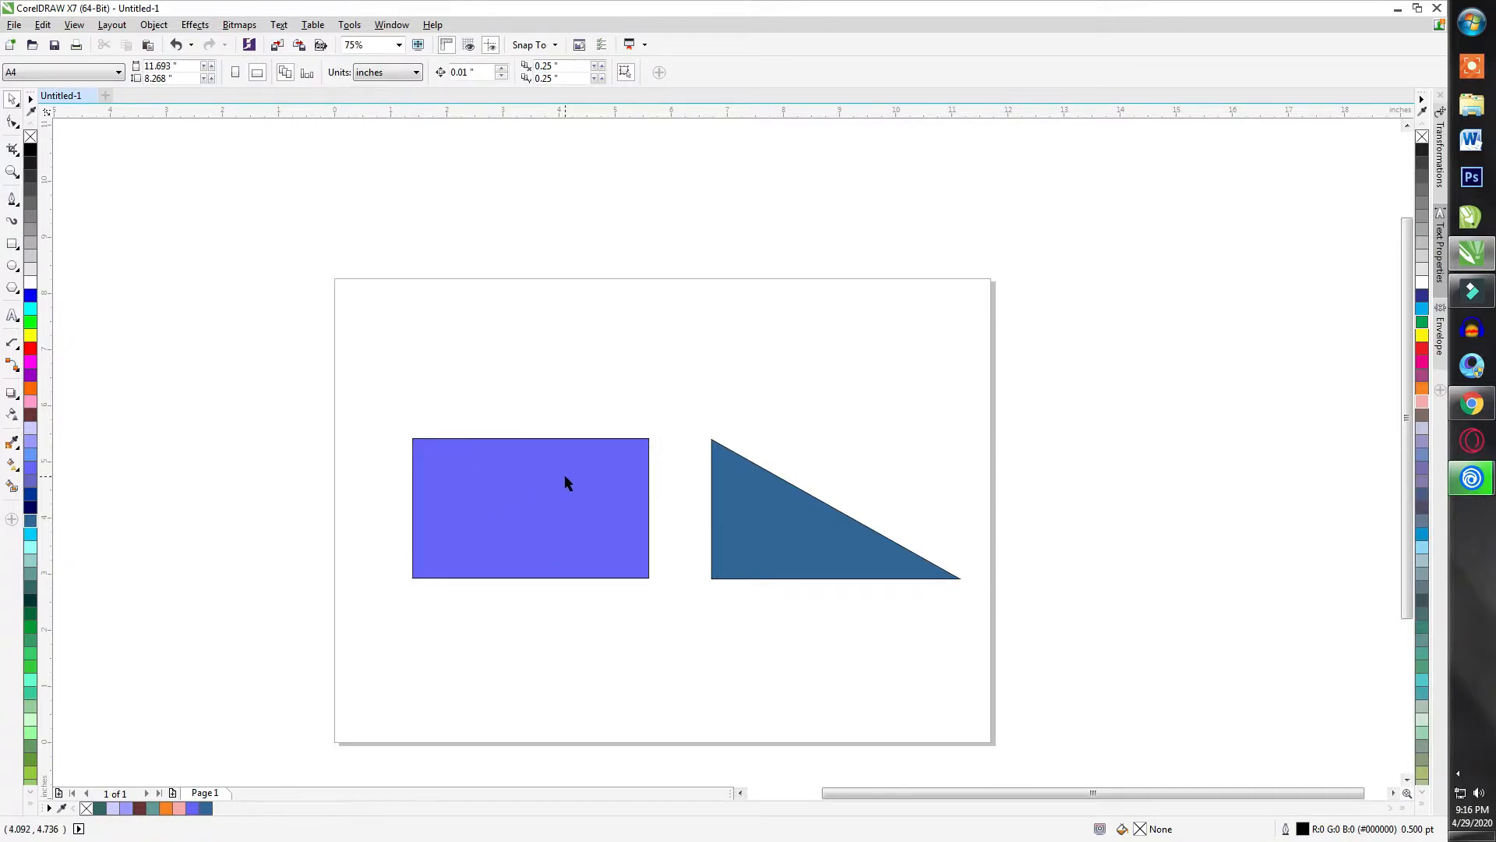
{"action": "scroll", "coordinate": [566, 484], "scroll_direction": "up", "scroll_amount": 2}
{"action": "left_click_drag", "start_coordinate": [273, 357], "coordinate": [436, 382]}
{"action": "left_click_drag", "start_coordinate": [541, 371], "coordinate": [746, 381]}
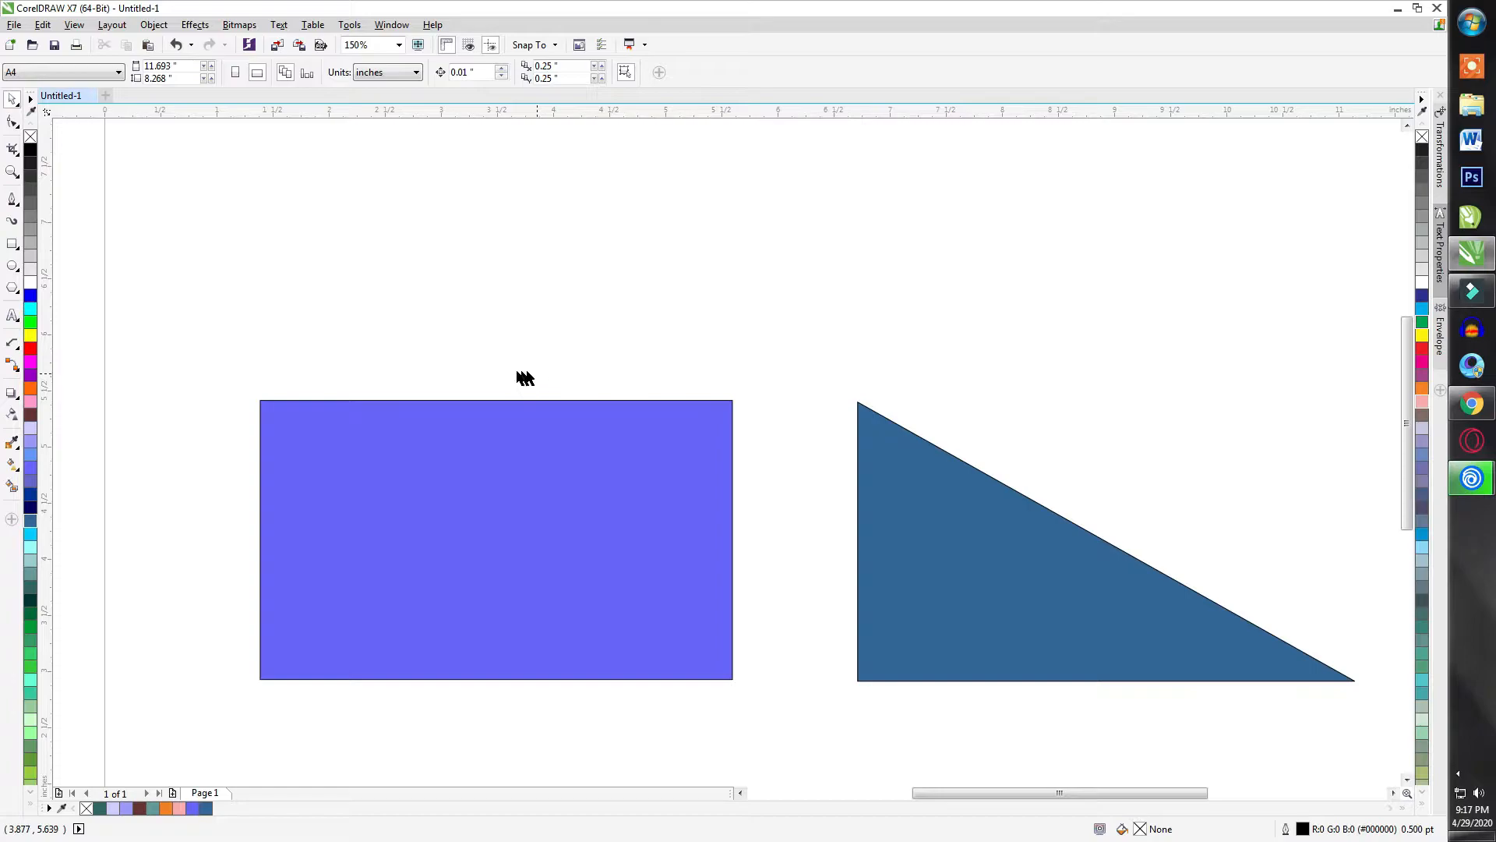
{"action": "left_click", "coordinate": [271, 417]}
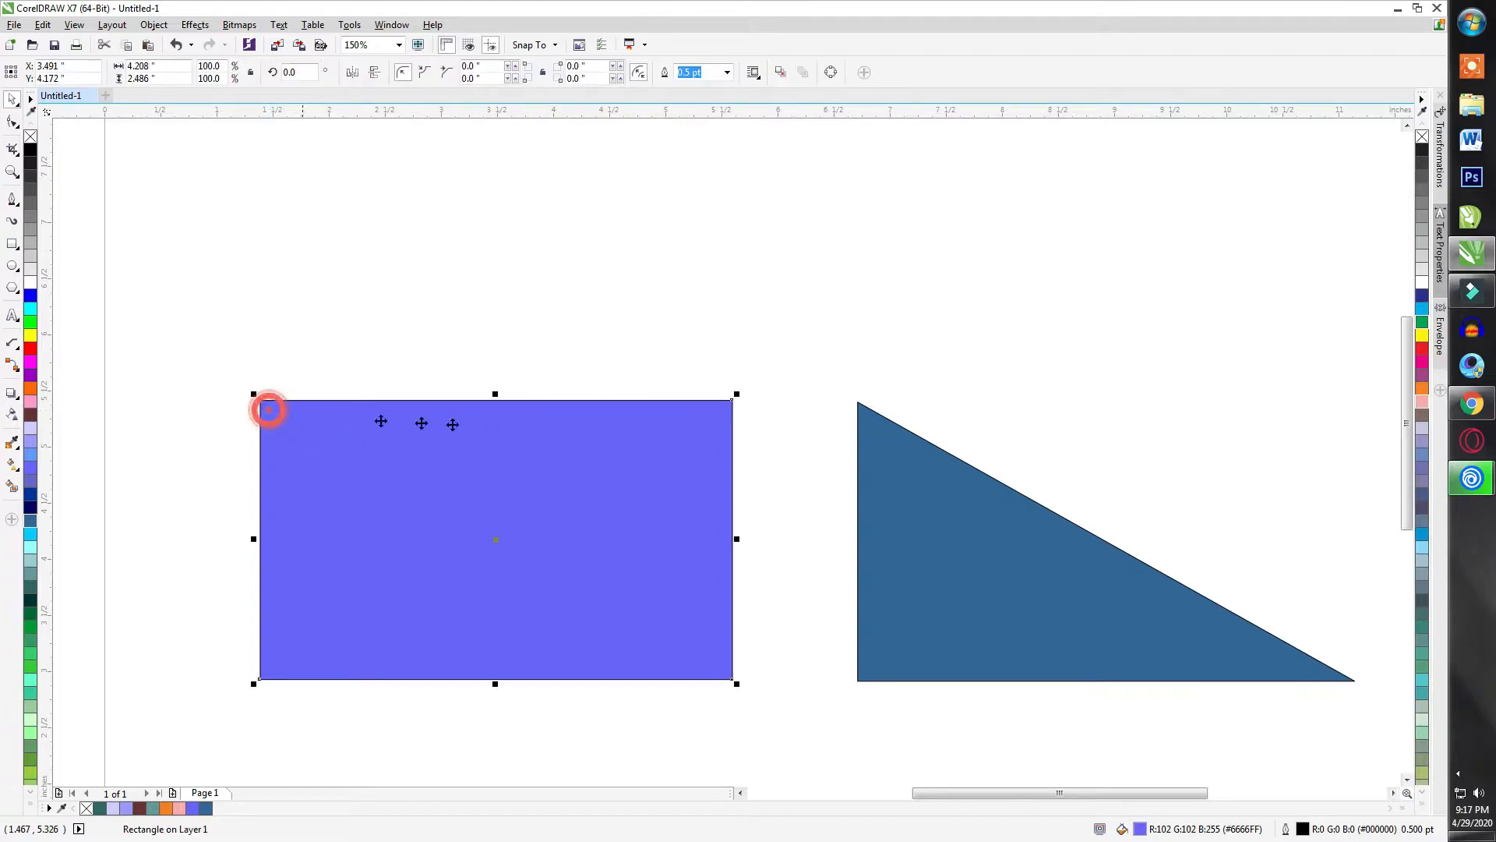
{"action": "left_click_drag", "start_coordinate": [753, 358], "coordinate": [261, 685]}
{"action": "left_click", "coordinate": [338, 437]}
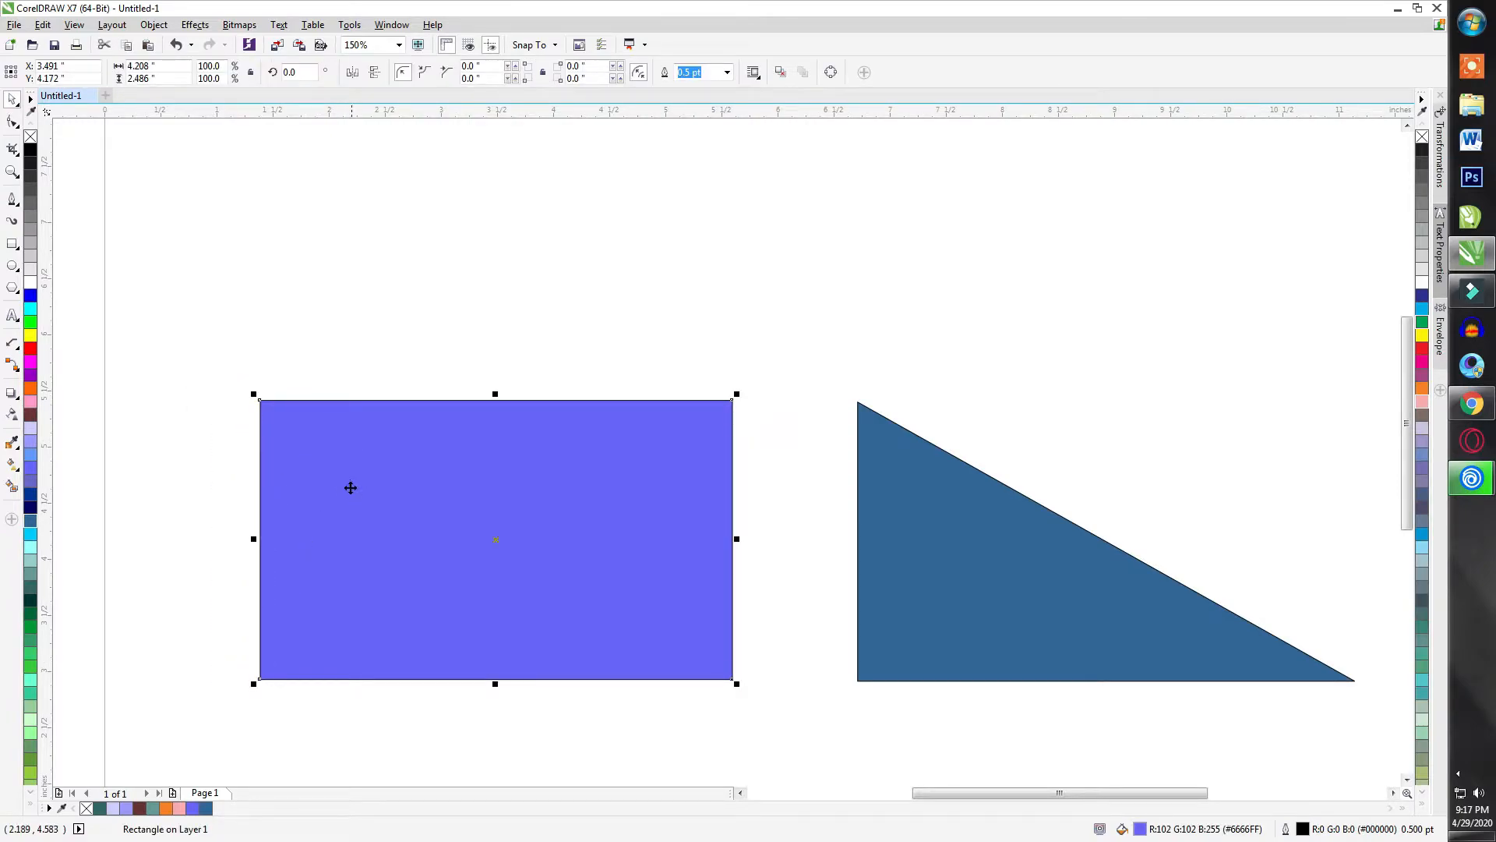
{"action": "left_click", "coordinate": [150, 79]}
{"action": "left_click", "coordinate": [231, 533]}
{"action": "left_click_drag", "start_coordinate": [218, 338], "coordinate": [1360, 742]}
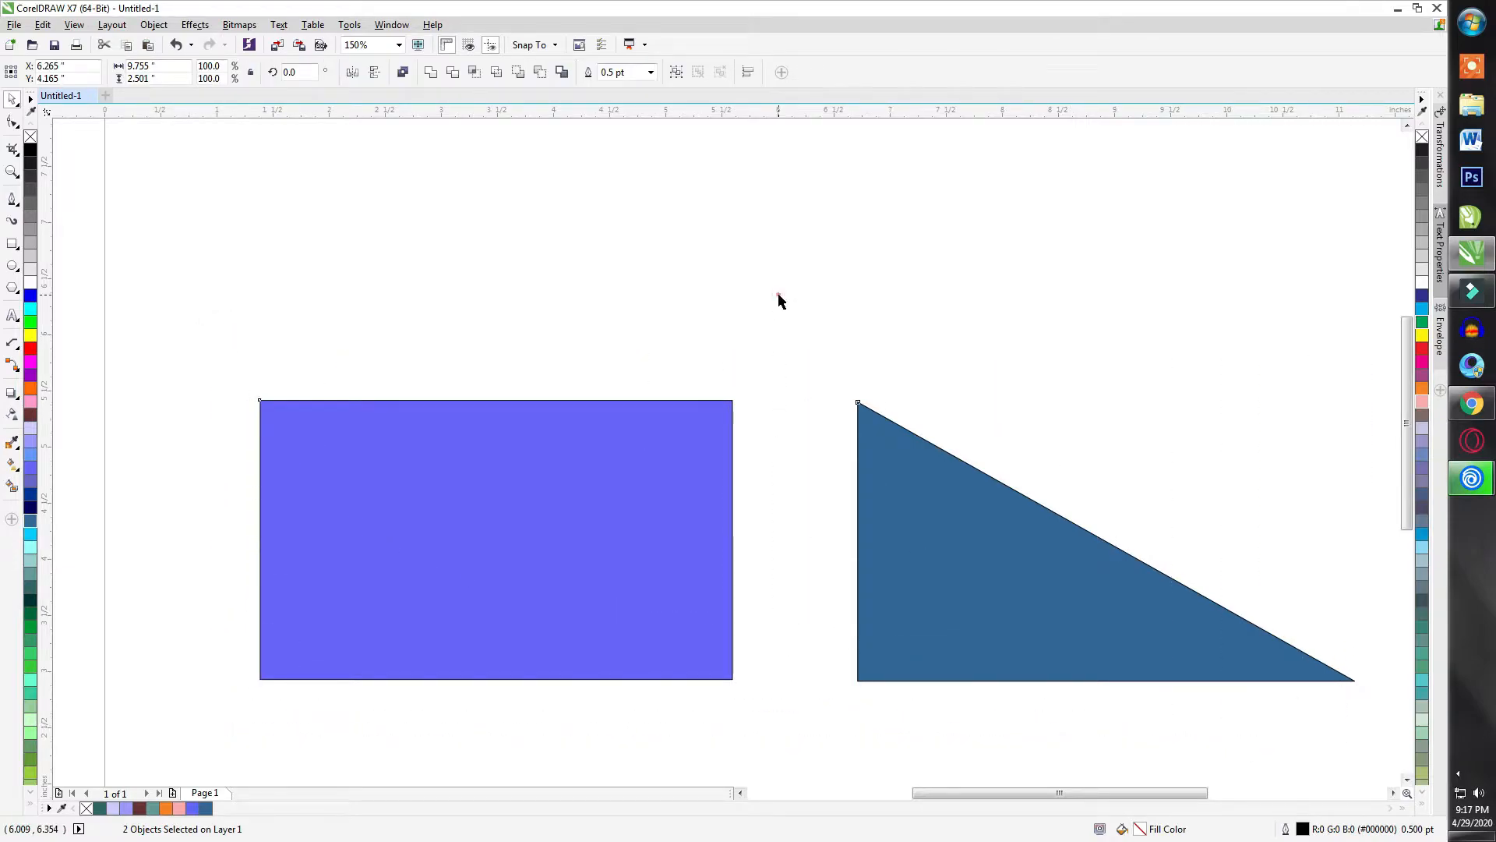
Move the triangle about 0.7 inch to the left, closer to the rectangle.
{"action": "left_click", "coordinate": [779, 297]}
{"action": "left_click_drag", "start_coordinate": [946, 578], "coordinate": [867, 575]}
{"action": "left_click", "coordinate": [948, 394]}
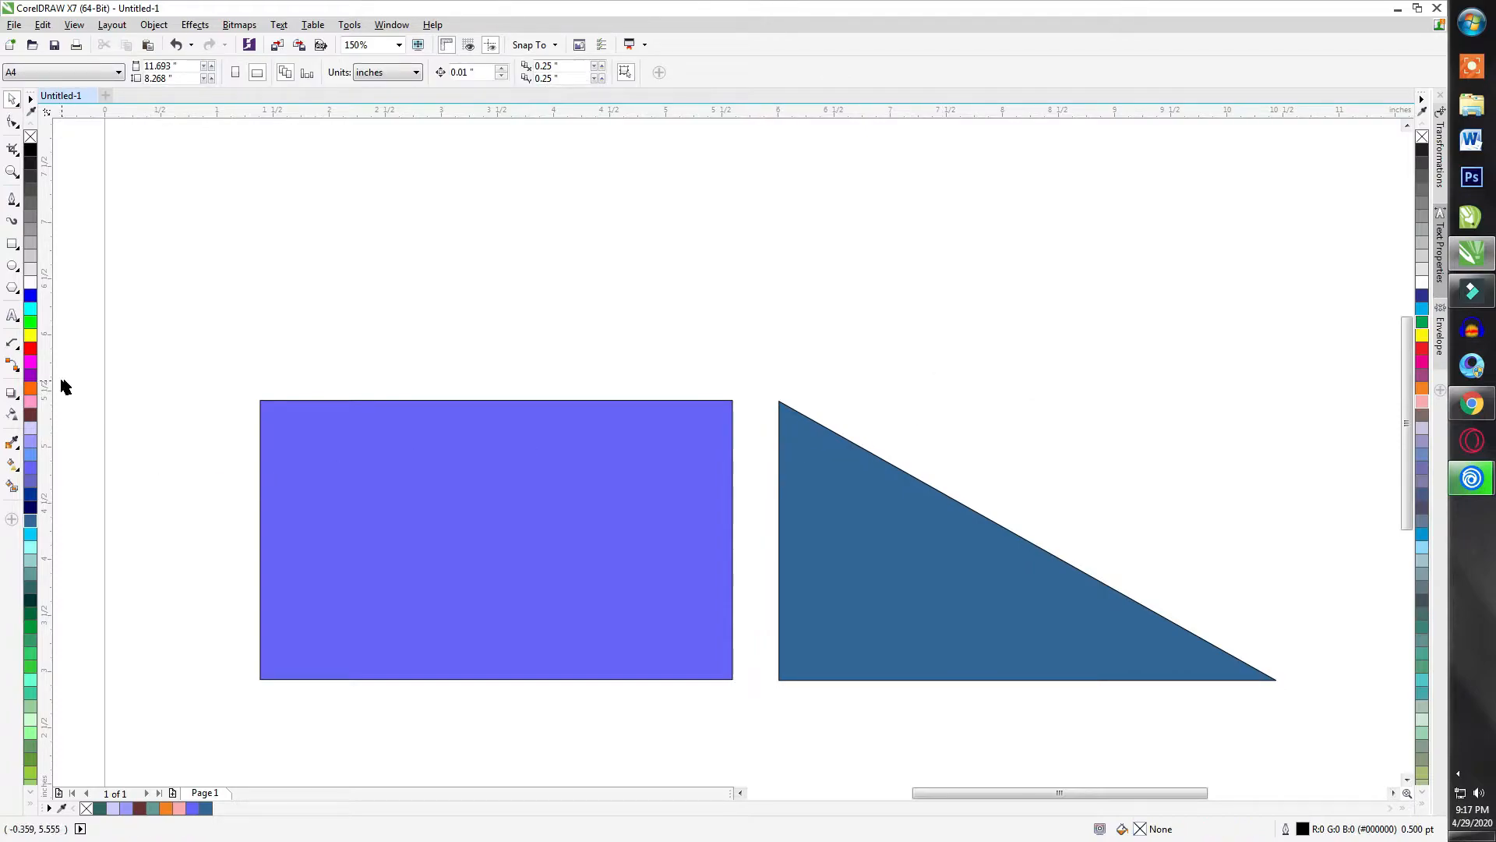
{"action": "left_click", "coordinate": [349, 468]}
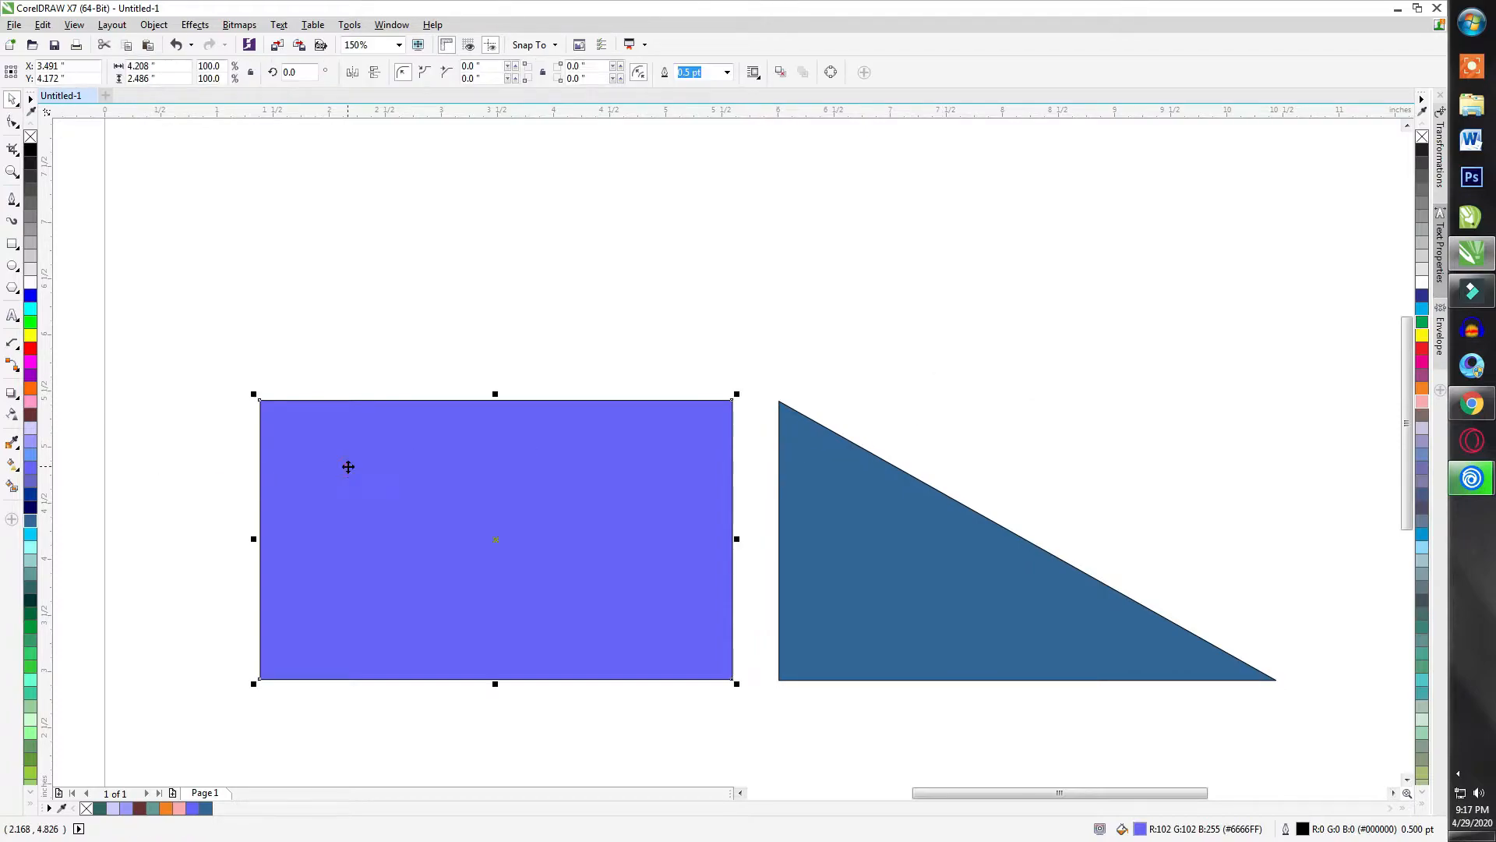
{"action": "left_click", "coordinate": [13, 343]}
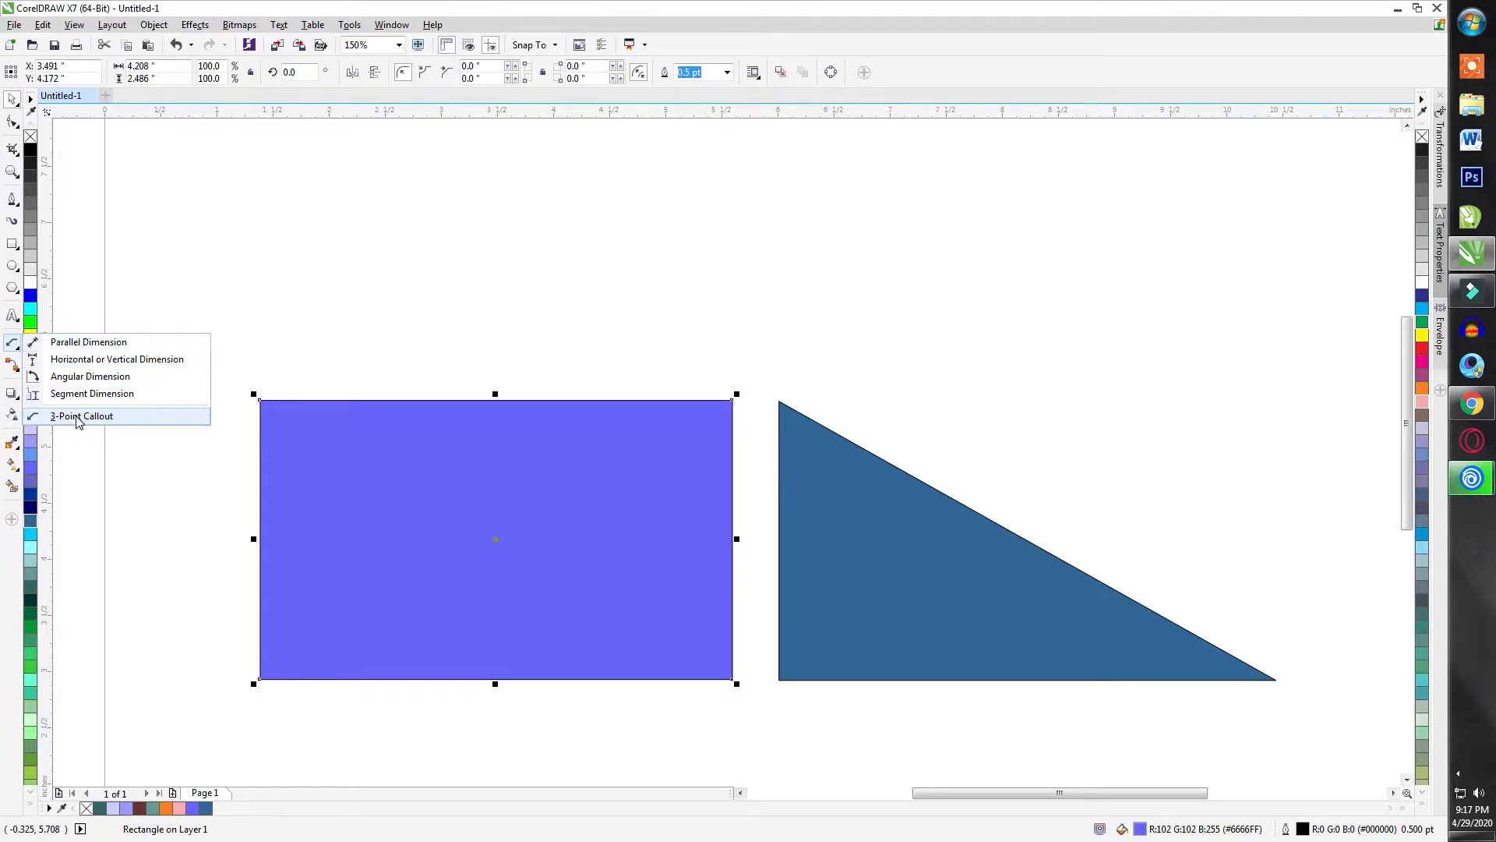
{"action": "left_click", "coordinate": [643, 315]}
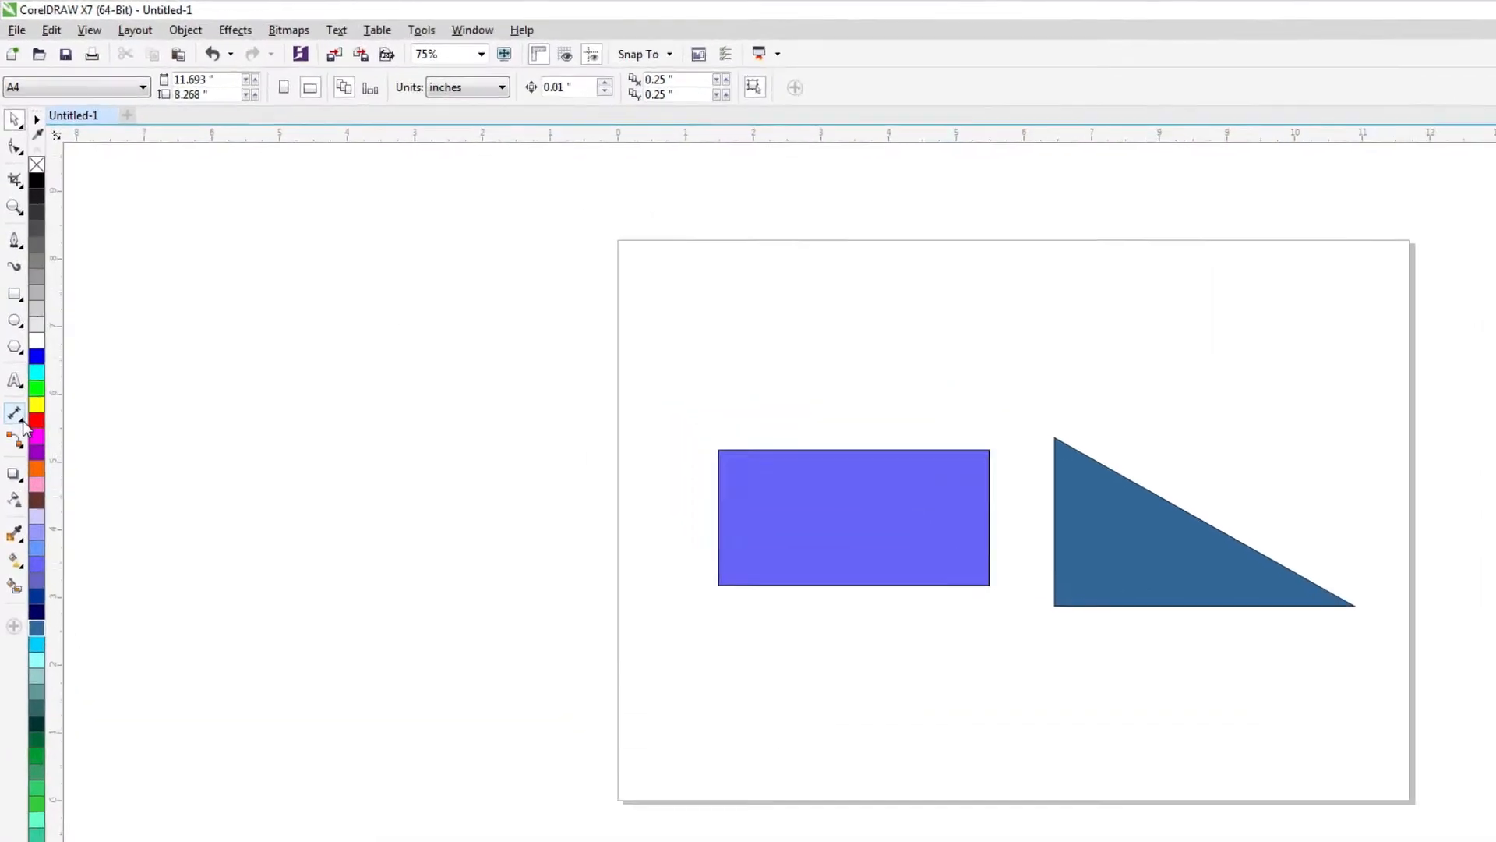
Add a Parallel Dimension along the rectangle's upper edge, placing the dimension line just above it.
{"action": "left_click", "coordinate": [19, 350]}
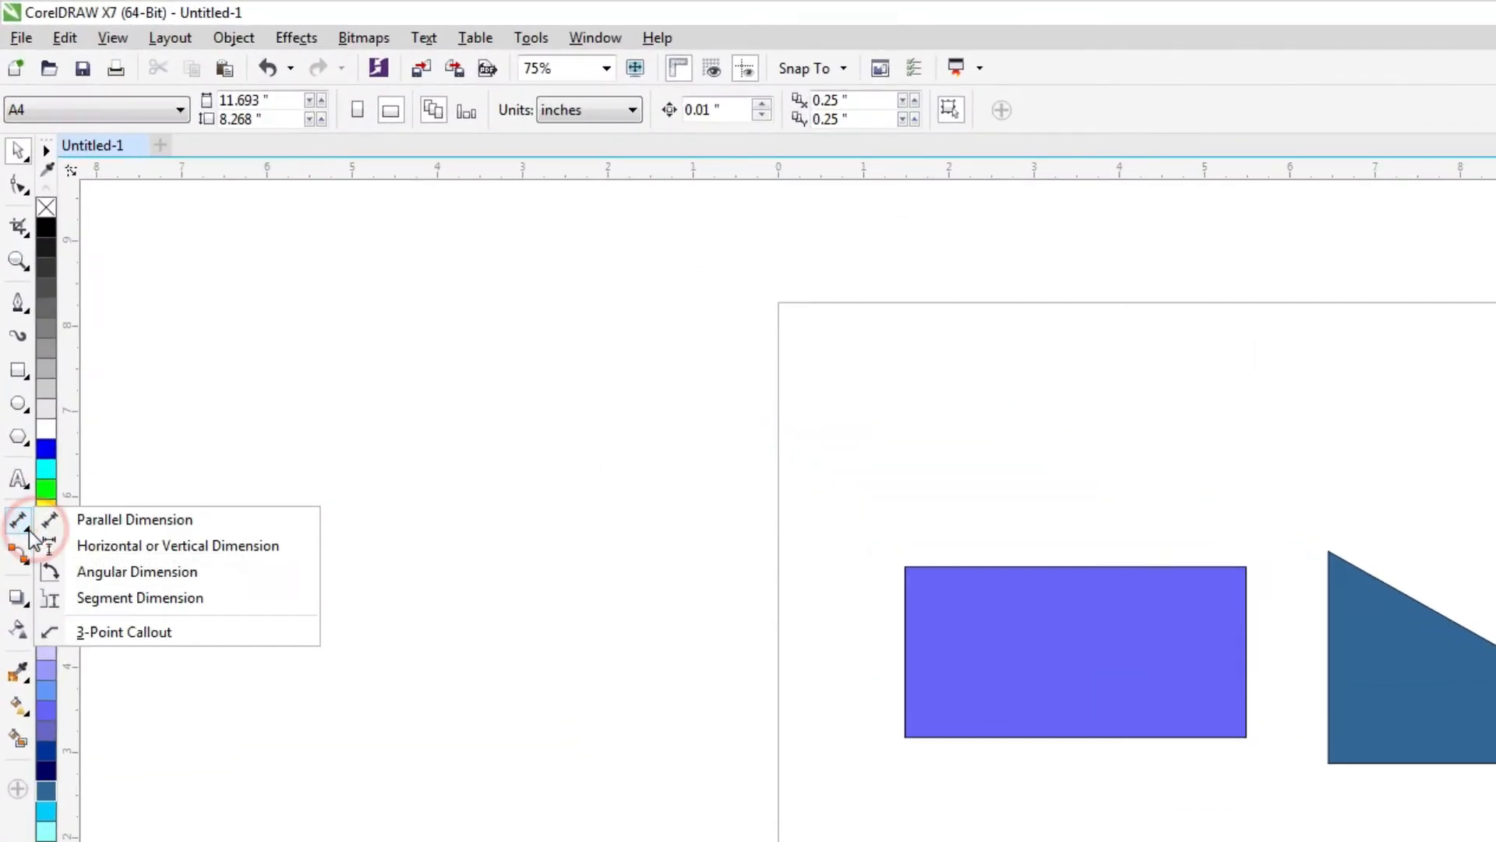
{"action": "left_click", "coordinate": [84, 530]}
{"action": "scroll", "coordinate": [1295, 619], "scroll_direction": "up", "scroll_amount": 4}
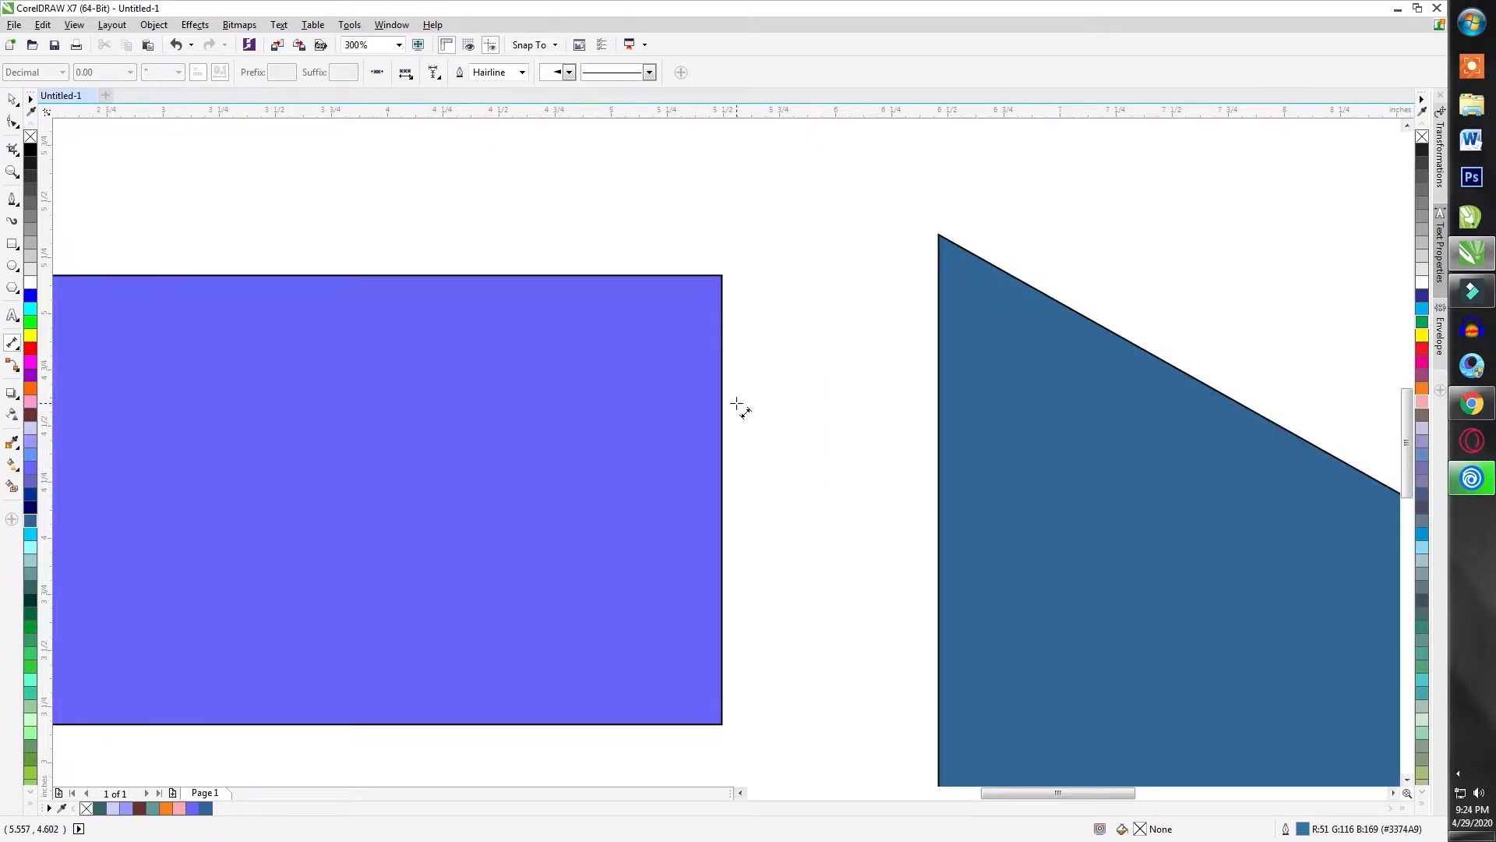
{"action": "scroll", "coordinate": [738, 404], "scroll_direction": "down", "scroll_amount": 2}
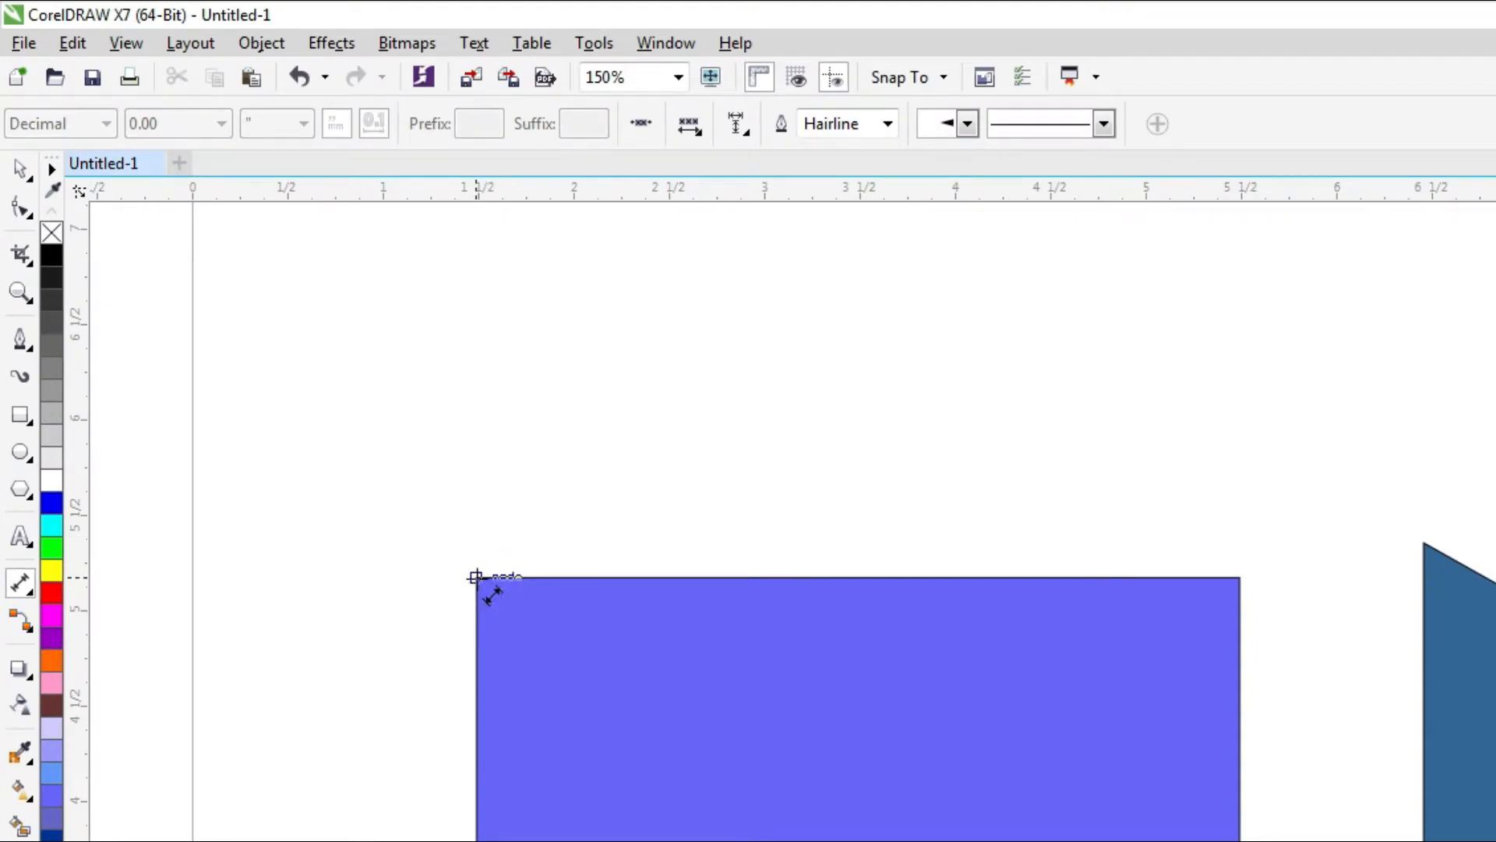
{"action": "left_click", "coordinate": [501, 596]}
{"action": "left_click", "coordinate": [1238, 579]}
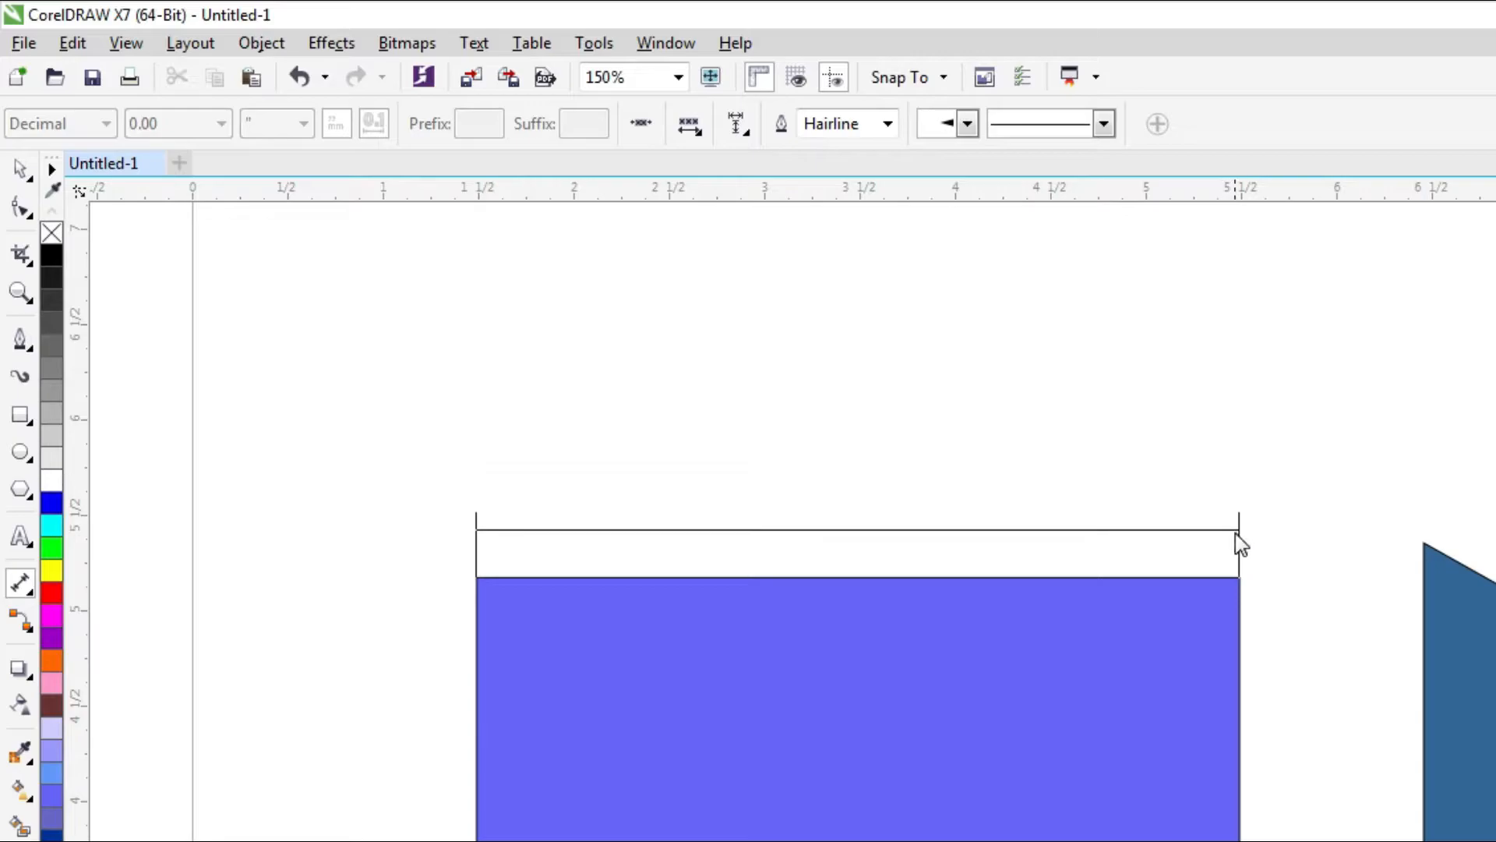
{"action": "left_click", "coordinate": [1238, 537]}
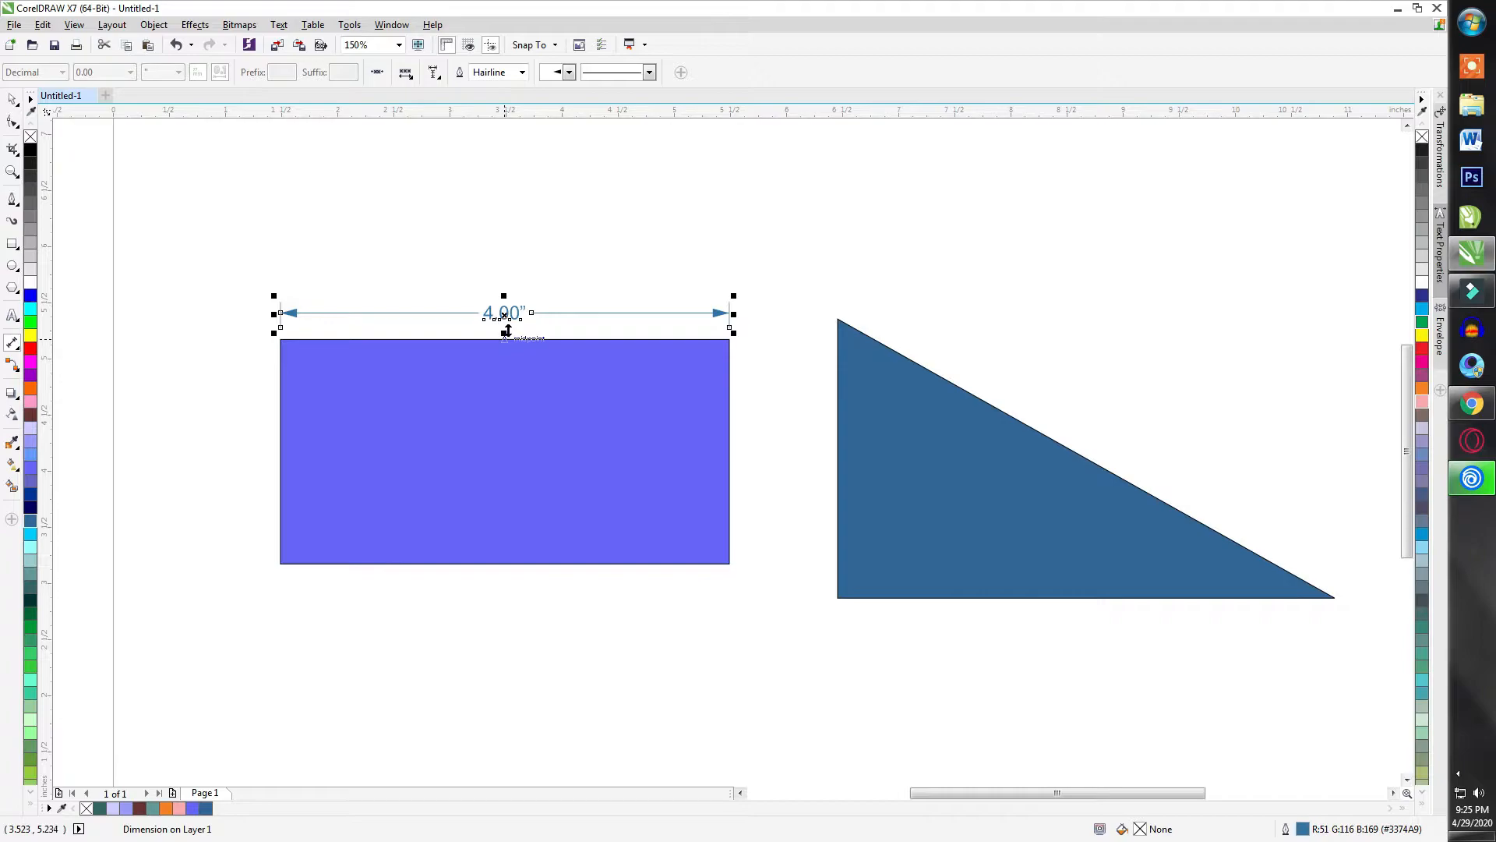
{"action": "left_click", "coordinate": [11, 100]}
{"action": "left_click", "coordinate": [557, 201]}
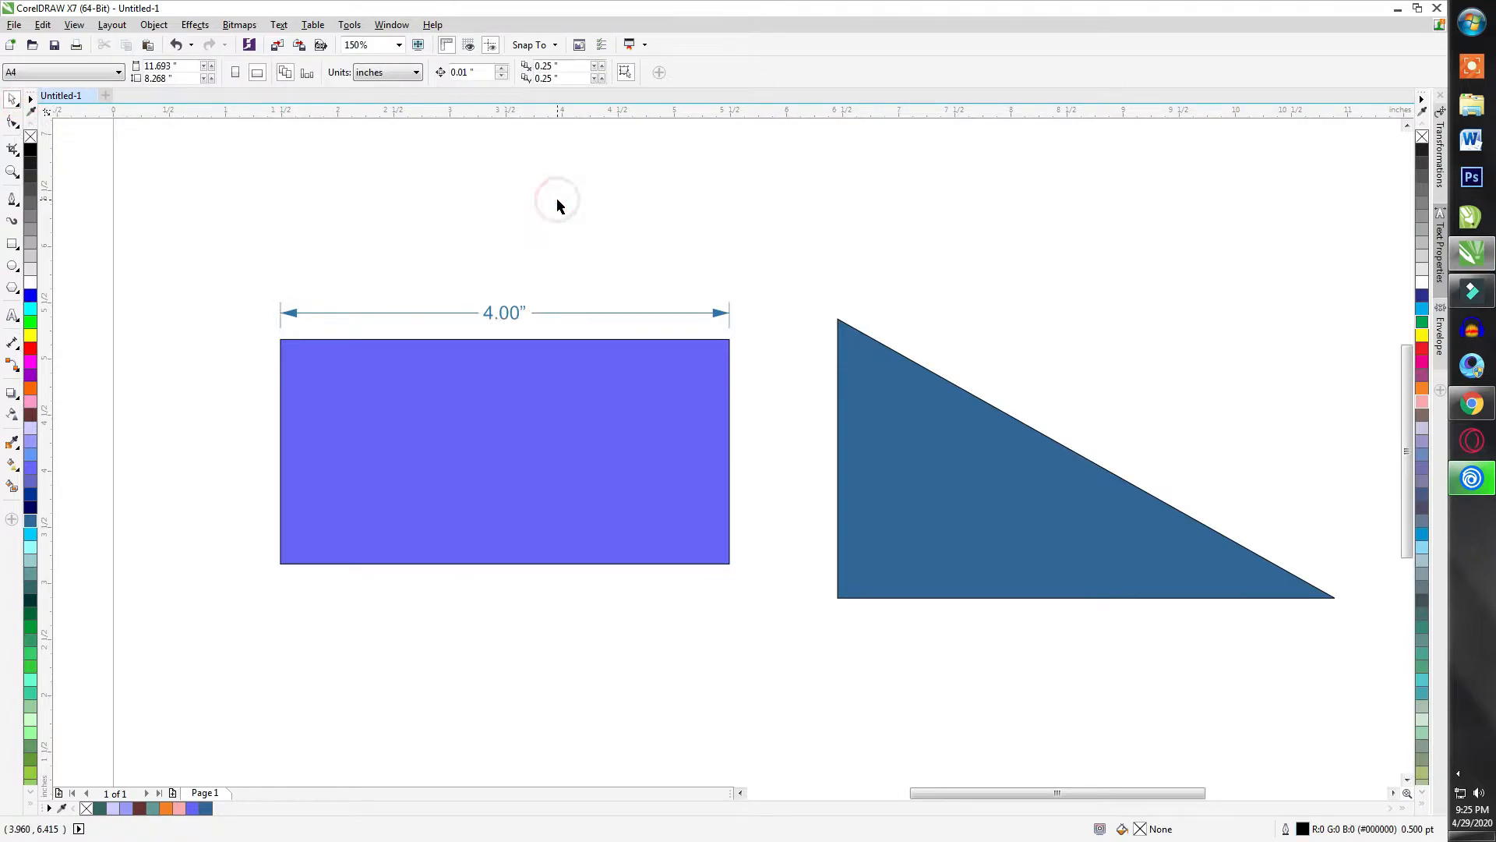
Set the dimension style of the rectangle's width dimension to Fractional.
{"action": "left_click", "coordinate": [388, 78]}
{"action": "left_click", "coordinate": [587, 176]}
{"action": "left_click", "coordinate": [19, 348]}
{"action": "left_click", "coordinate": [76, 343]}
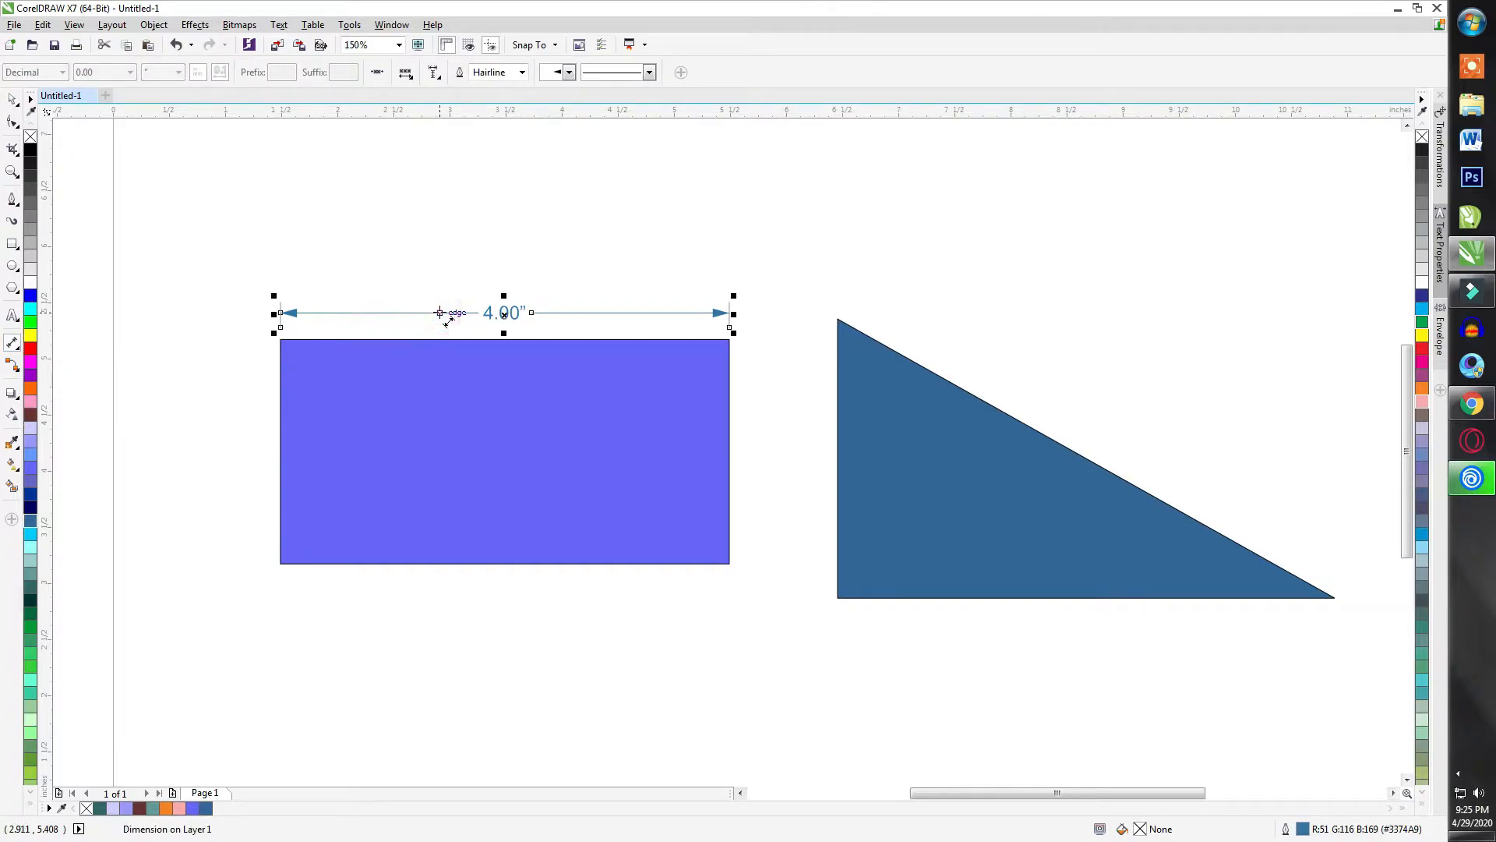
{"action": "scroll", "coordinate": [315, 316], "scroll_direction": "up", "scroll_amount": 2}
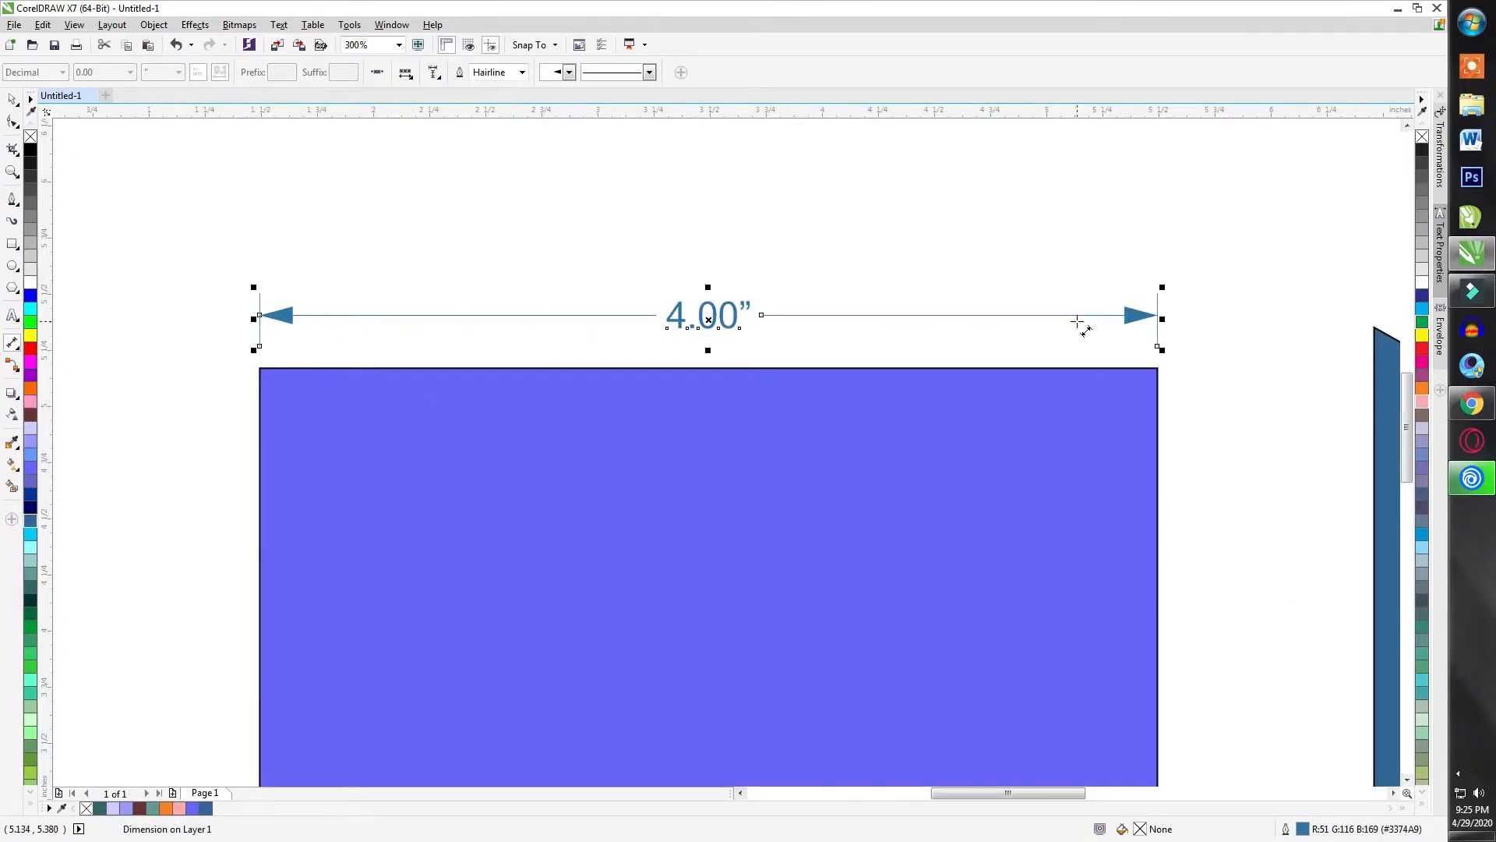
{"action": "key", "text": "ctrl+z"}
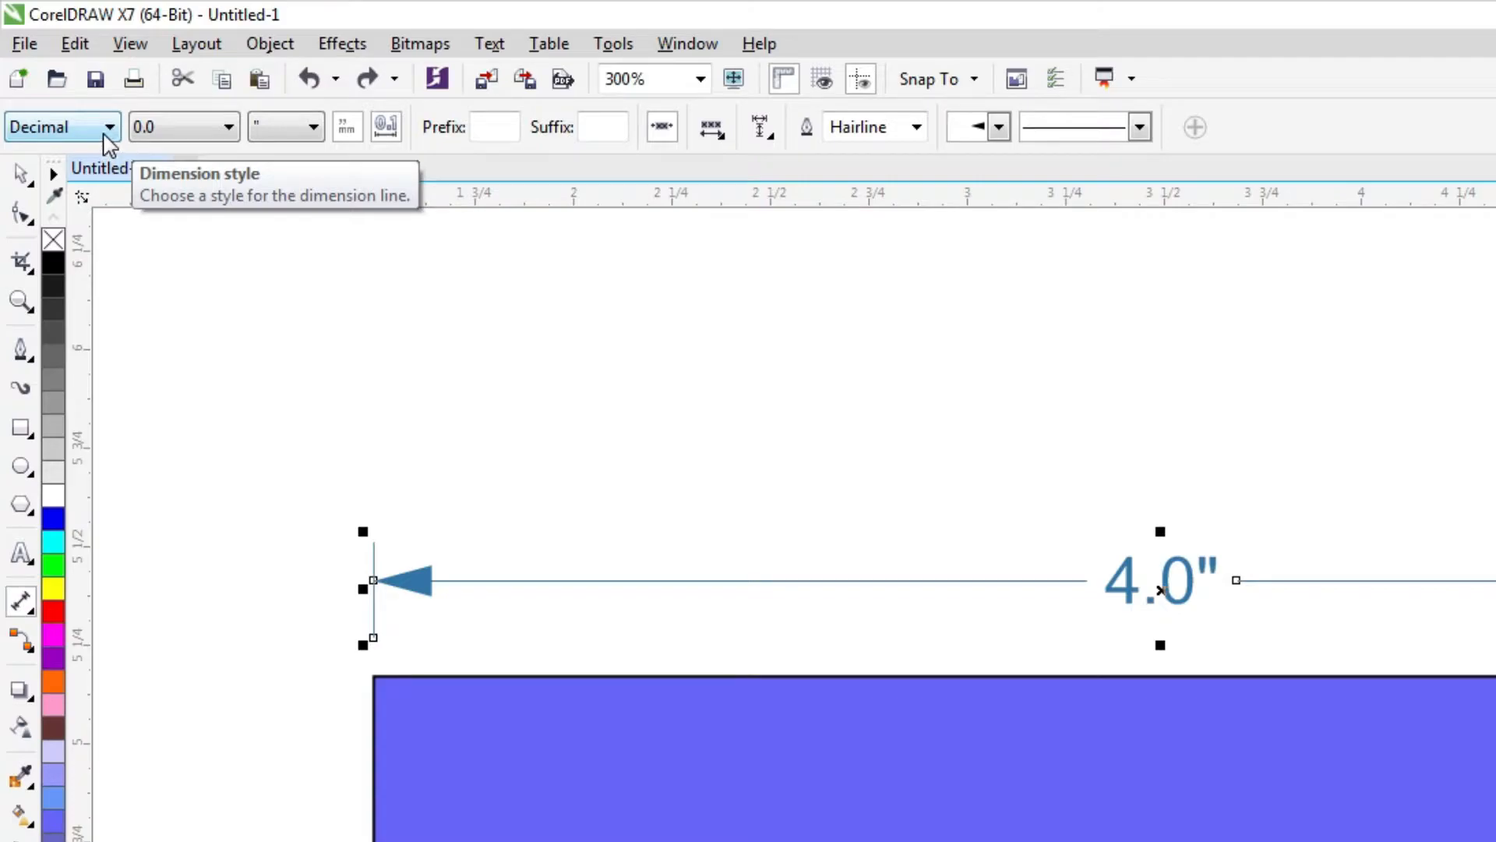
{"action": "left_click", "coordinate": [104, 134]}
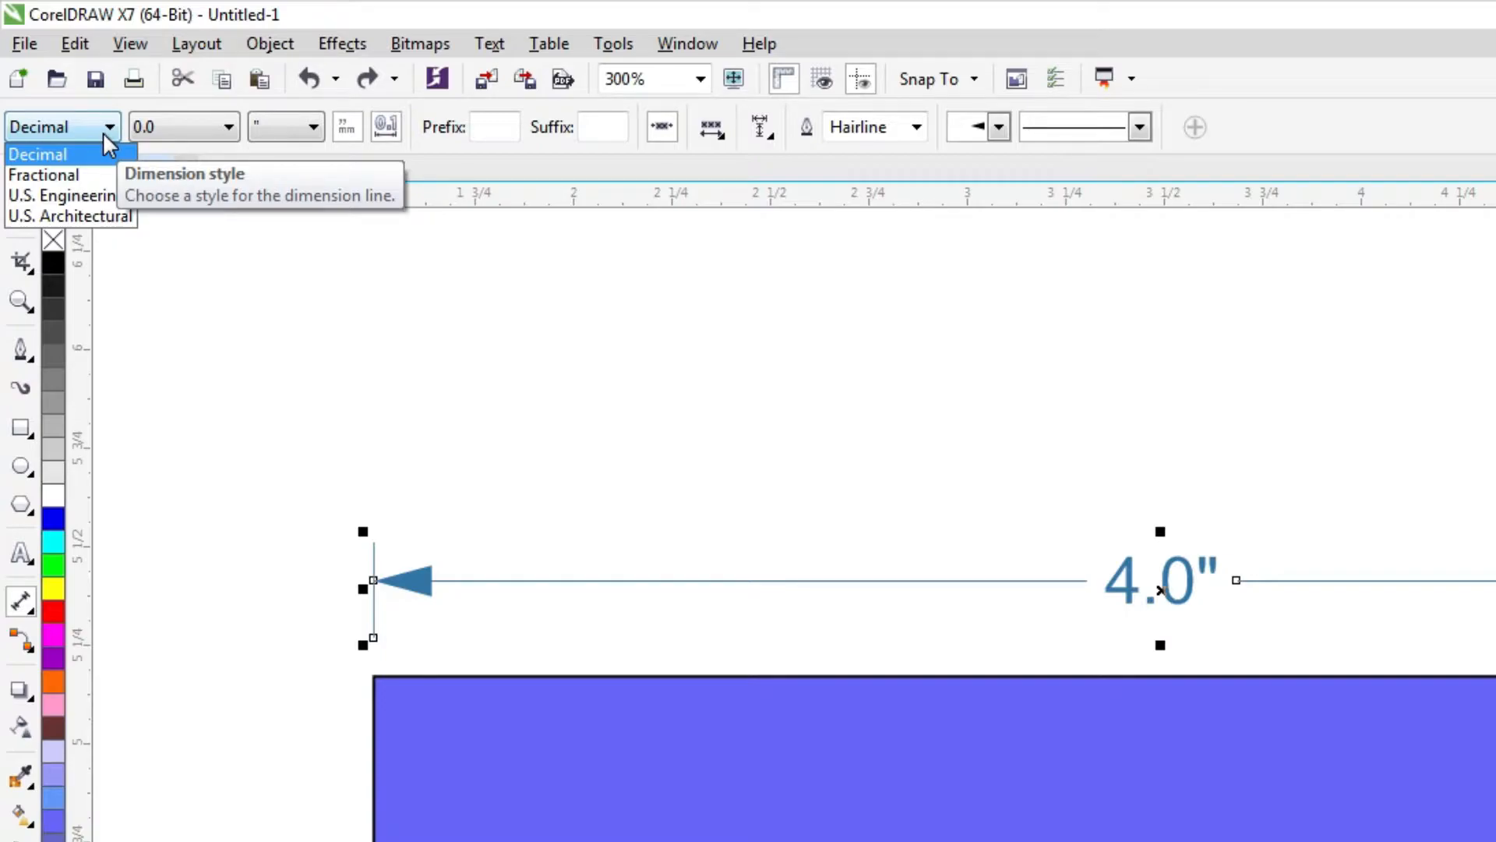
{"action": "left_click", "coordinate": [70, 174]}
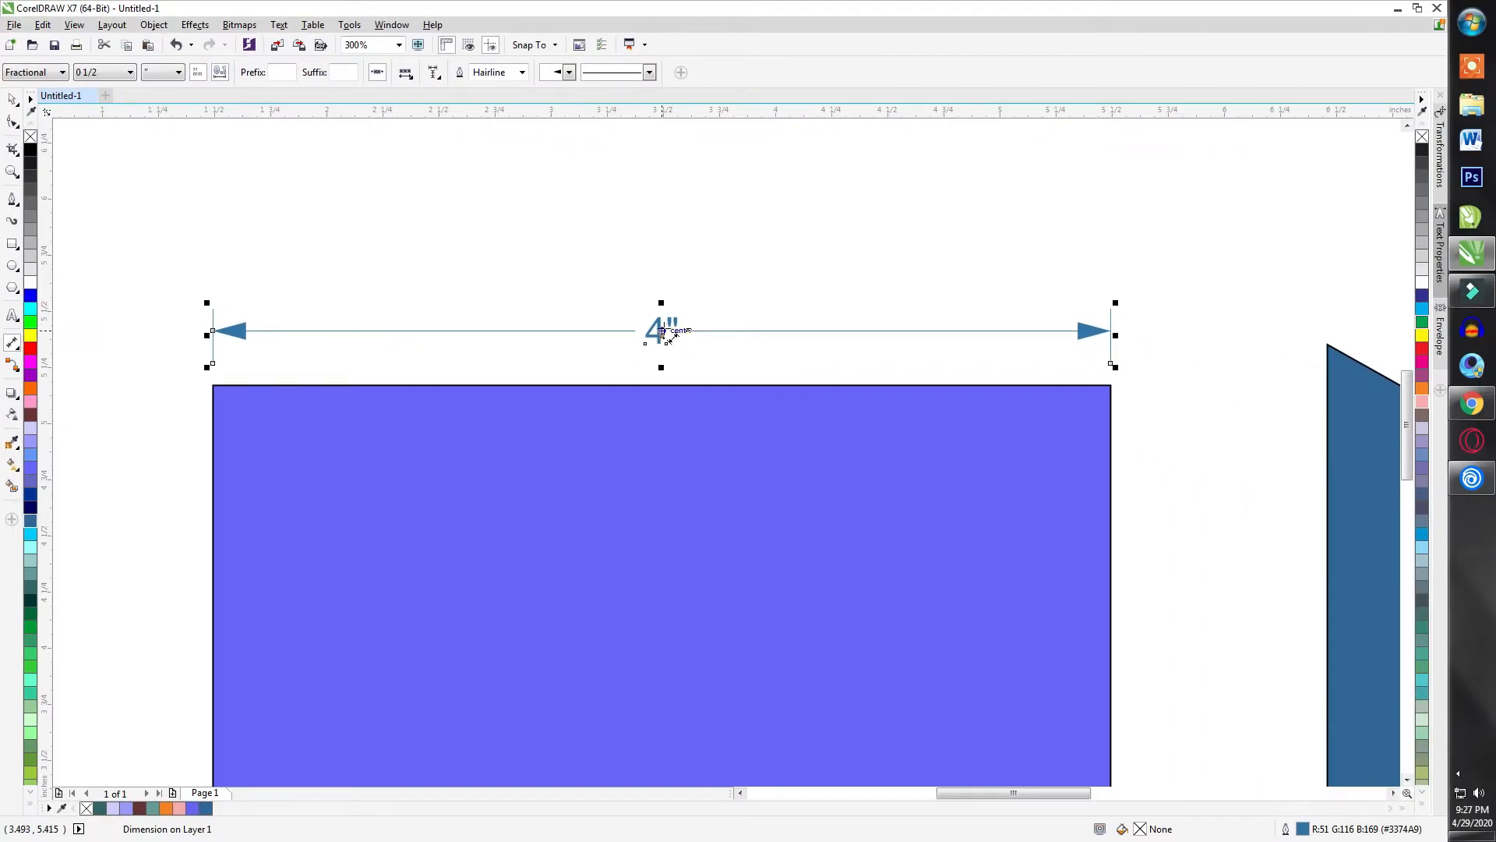
Enlarge the rectangle to about 4.375 by 2.062 inches by stretching its right side and lower-right corner.
{"action": "scroll", "coordinate": [754, 378], "scroll_direction": "down", "scroll_amount": 1}
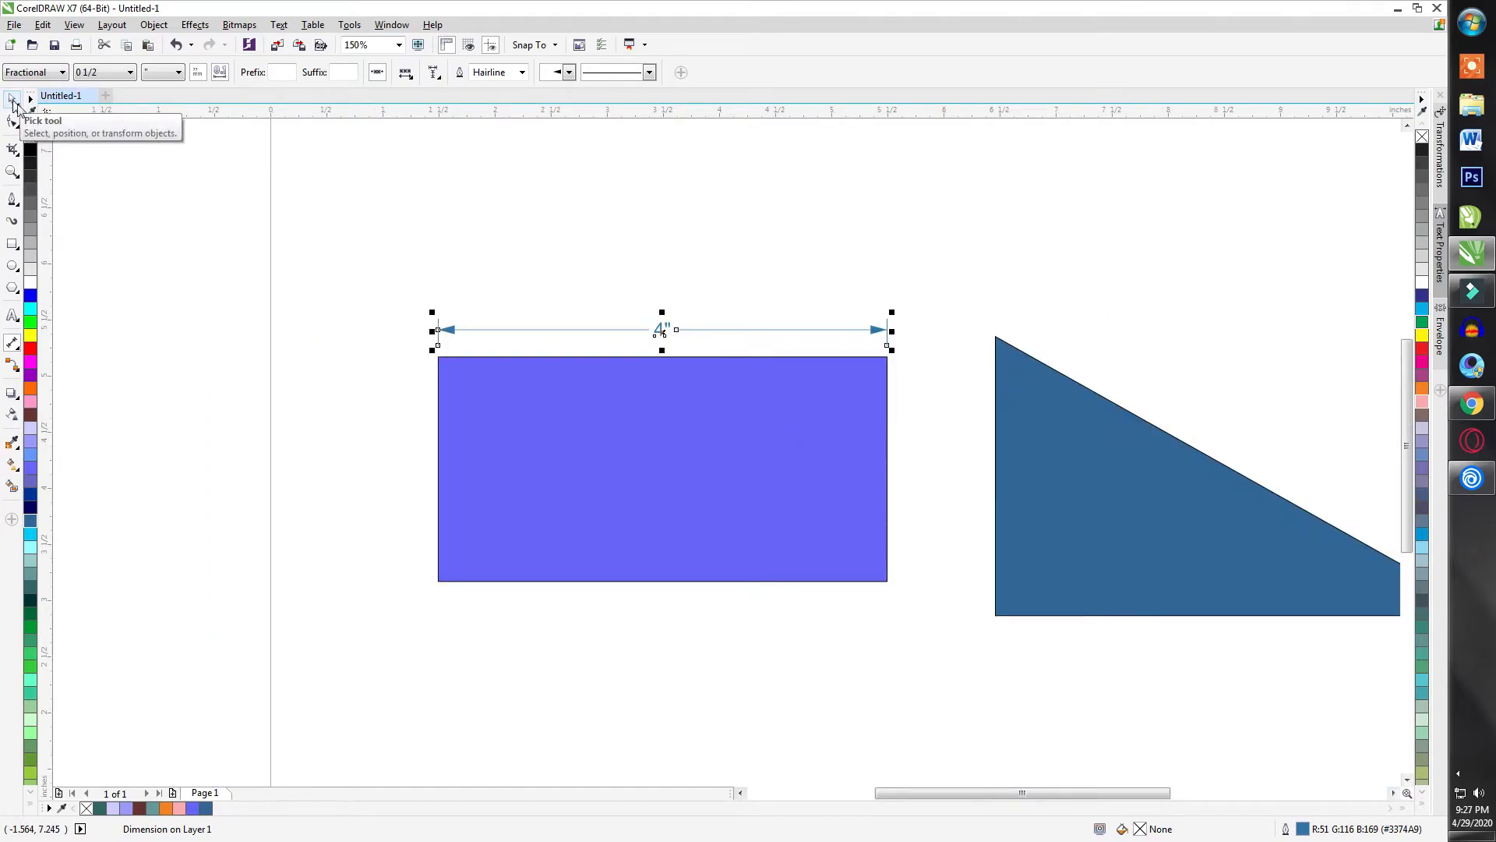
{"action": "left_click", "coordinate": [12, 99]}
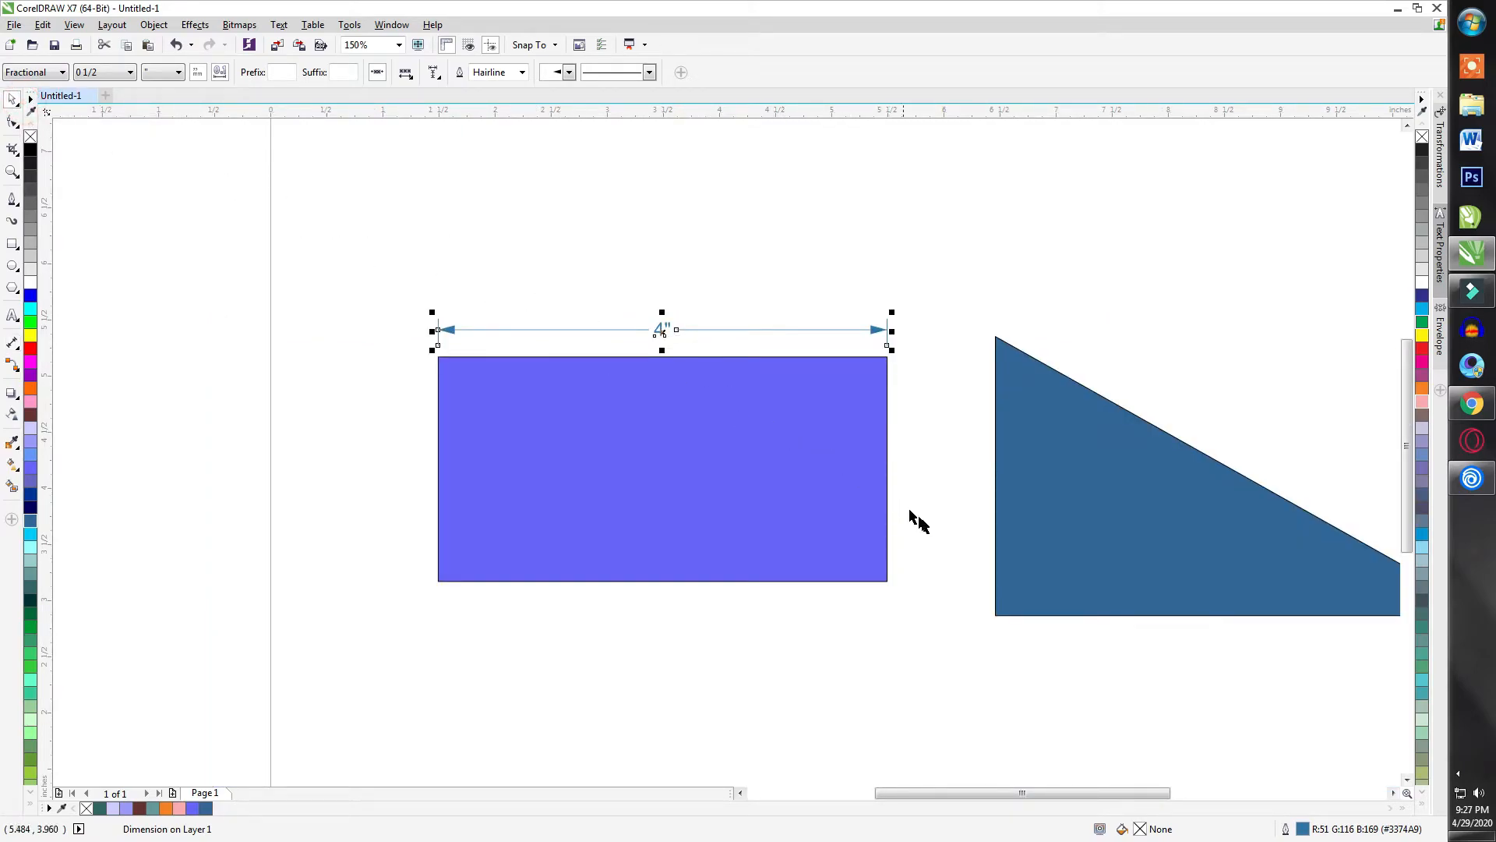
{"action": "left_click", "coordinate": [875, 491]}
{"action": "left_click_drag", "start_coordinate": [893, 467], "coordinate": [921, 467]}
{"action": "left_click_drag", "start_coordinate": [921, 583], "coordinate": [939, 615]}
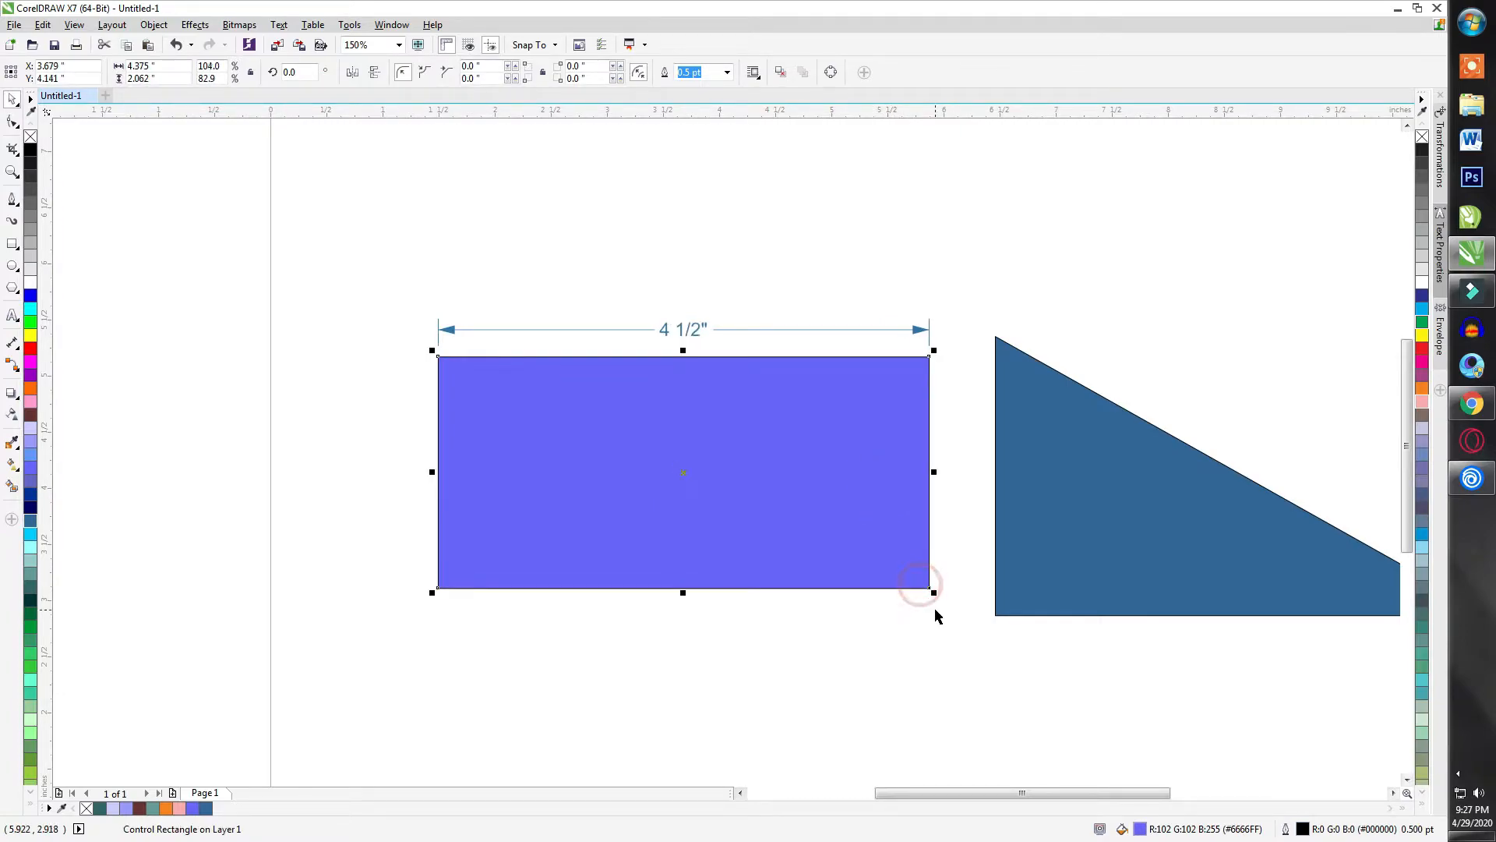
Undo the rectangle's enlargement and the width dimension's change to the Fractional style.
{"action": "scroll", "coordinate": [812, 361], "scroll_direction": "up", "scroll_amount": 1}
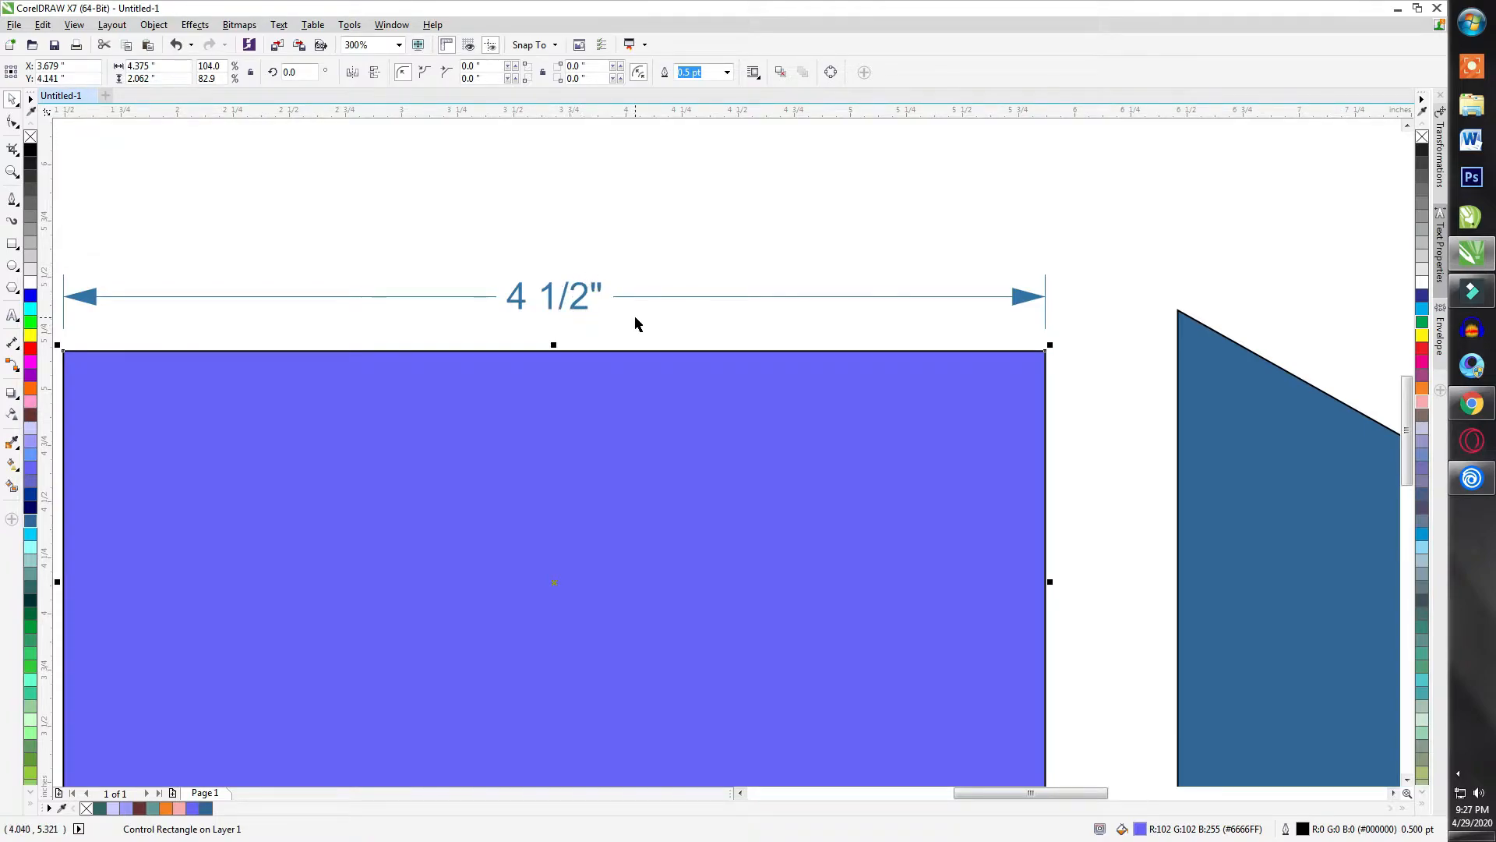
{"action": "scroll", "coordinate": [634, 315], "scroll_direction": "down", "scroll_amount": 1}
{"action": "key", "text": "ctrl+z"}
{"action": "key", "text": "ctrl+z"}
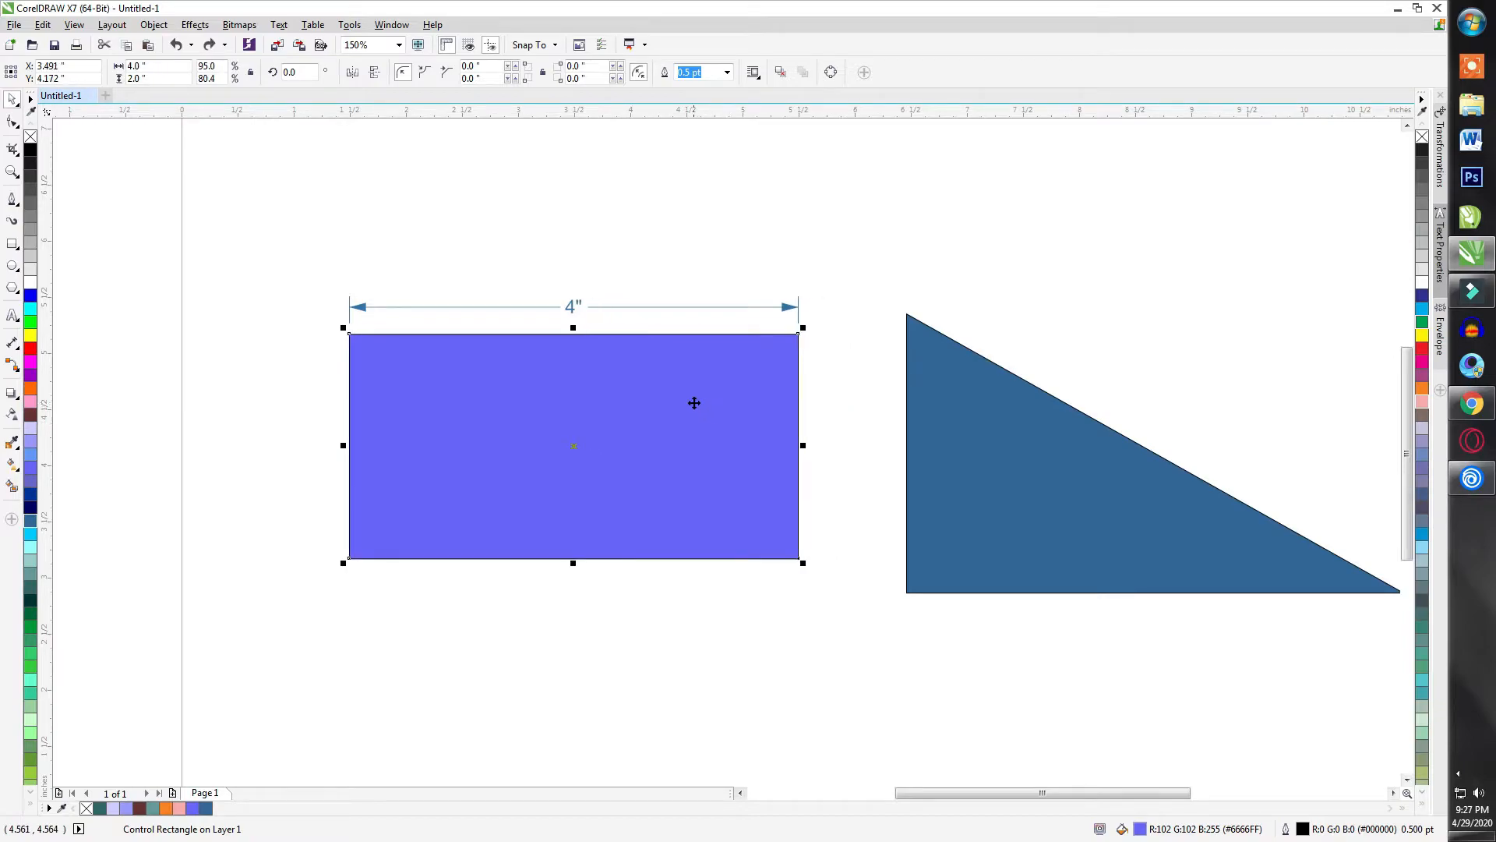
{"action": "key", "text": "Escape"}
{"action": "scroll", "coordinate": [529, 350], "scroll_direction": "up", "scroll_amount": 1}
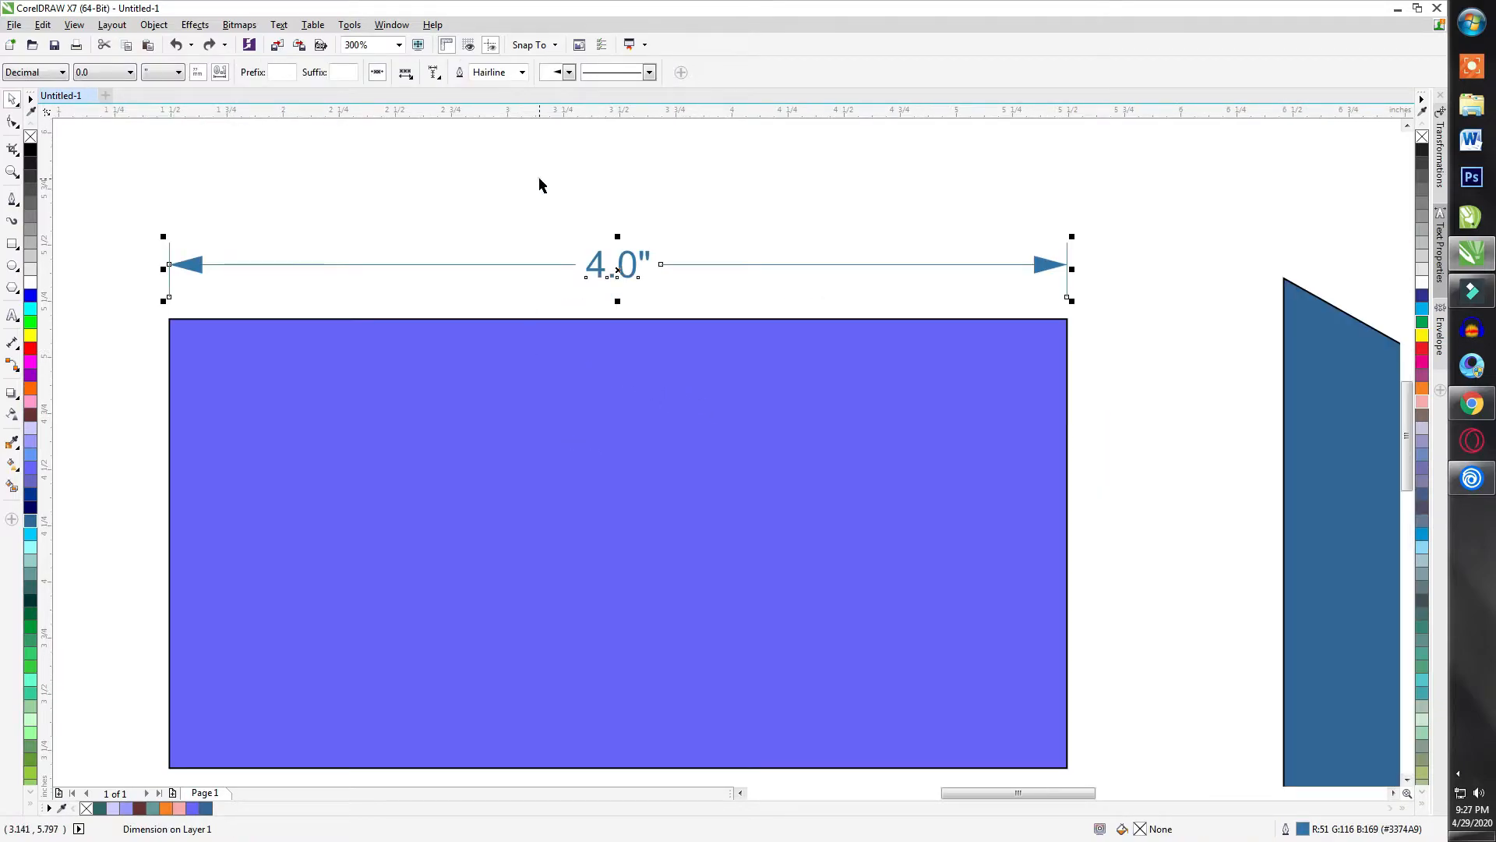
Select the rectangle's width dimension, keep the Decimal style and set its precision to 0.000.
{"action": "left_click", "coordinate": [541, 379]}
{"action": "left_click", "coordinate": [561, 263]}
{"action": "left_click", "coordinate": [61, 73]}
{"action": "left_click", "coordinate": [41, 76]}
{"action": "left_click", "coordinate": [105, 74]}
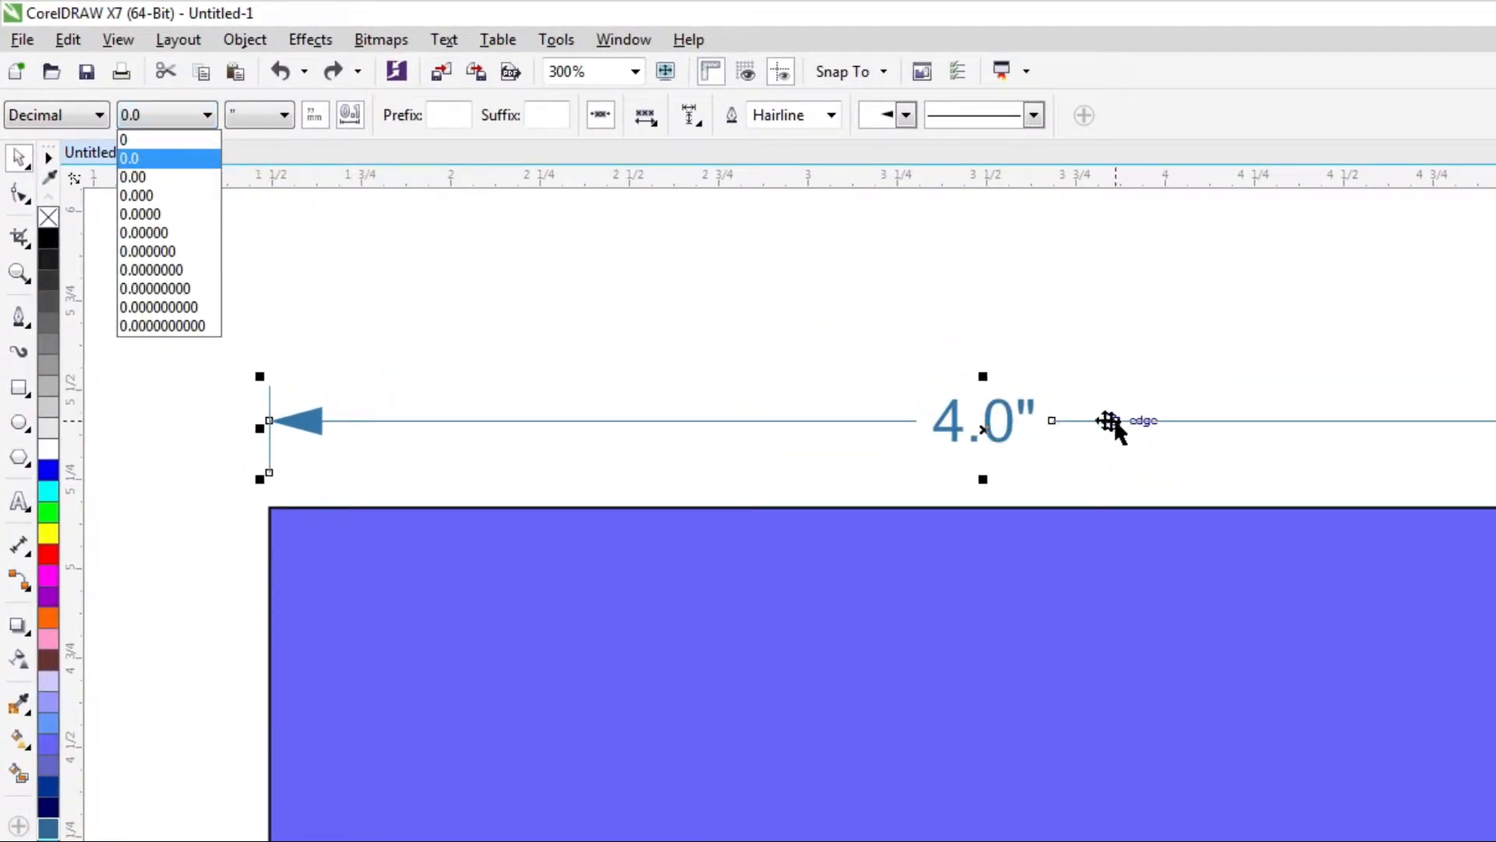
{"action": "left_click", "coordinate": [158, 197]}
Try a precision of 0.00 on the width dimension and return it to 0.0.
{"action": "left_click", "coordinate": [159, 117]}
{"action": "left_click", "coordinate": [152, 177]}
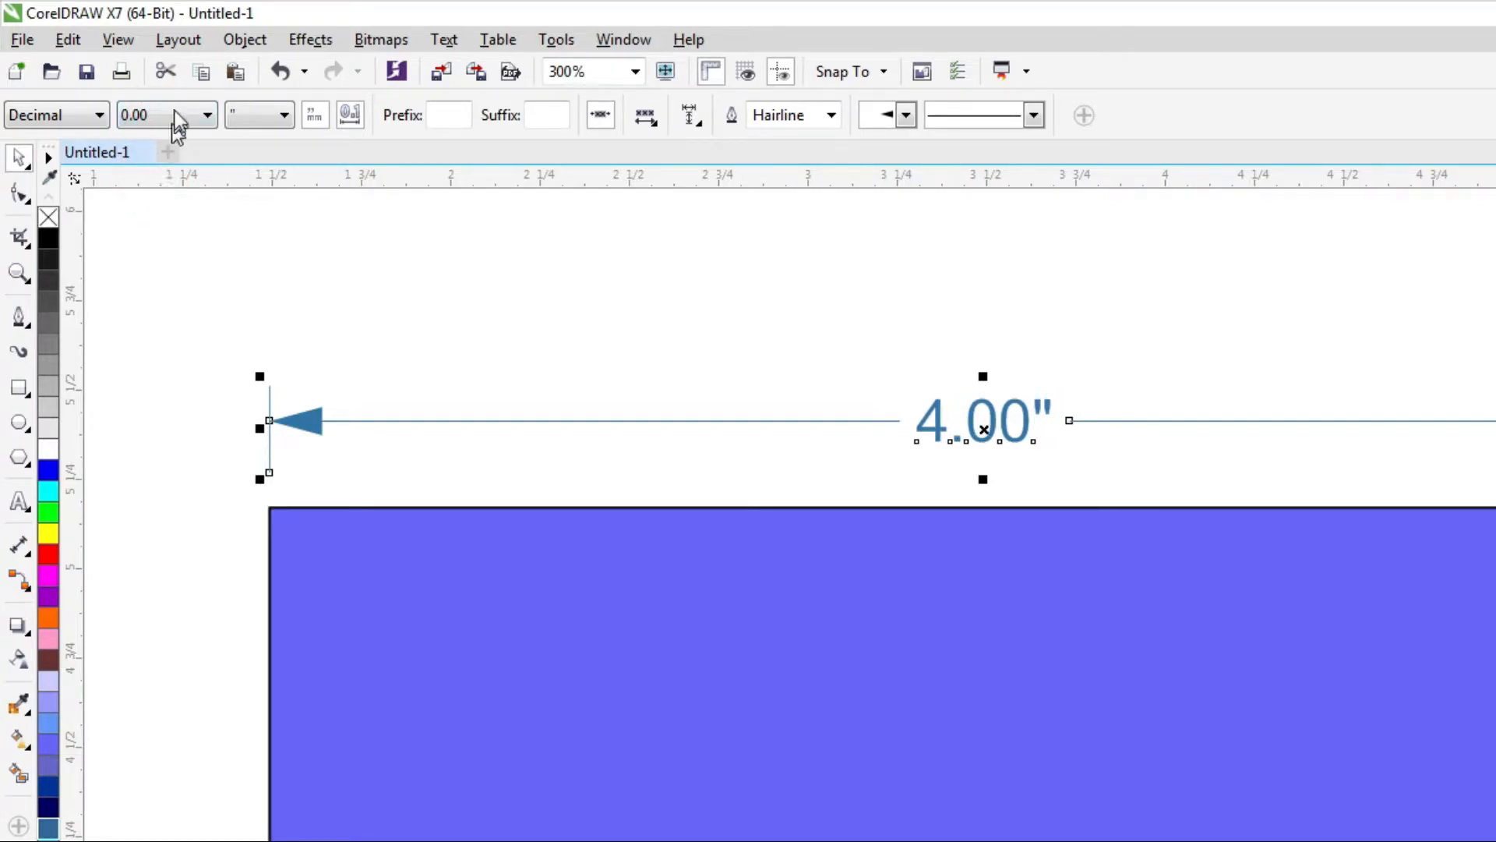
{"action": "left_click", "coordinate": [174, 113]}
{"action": "left_click", "coordinate": [154, 157]}
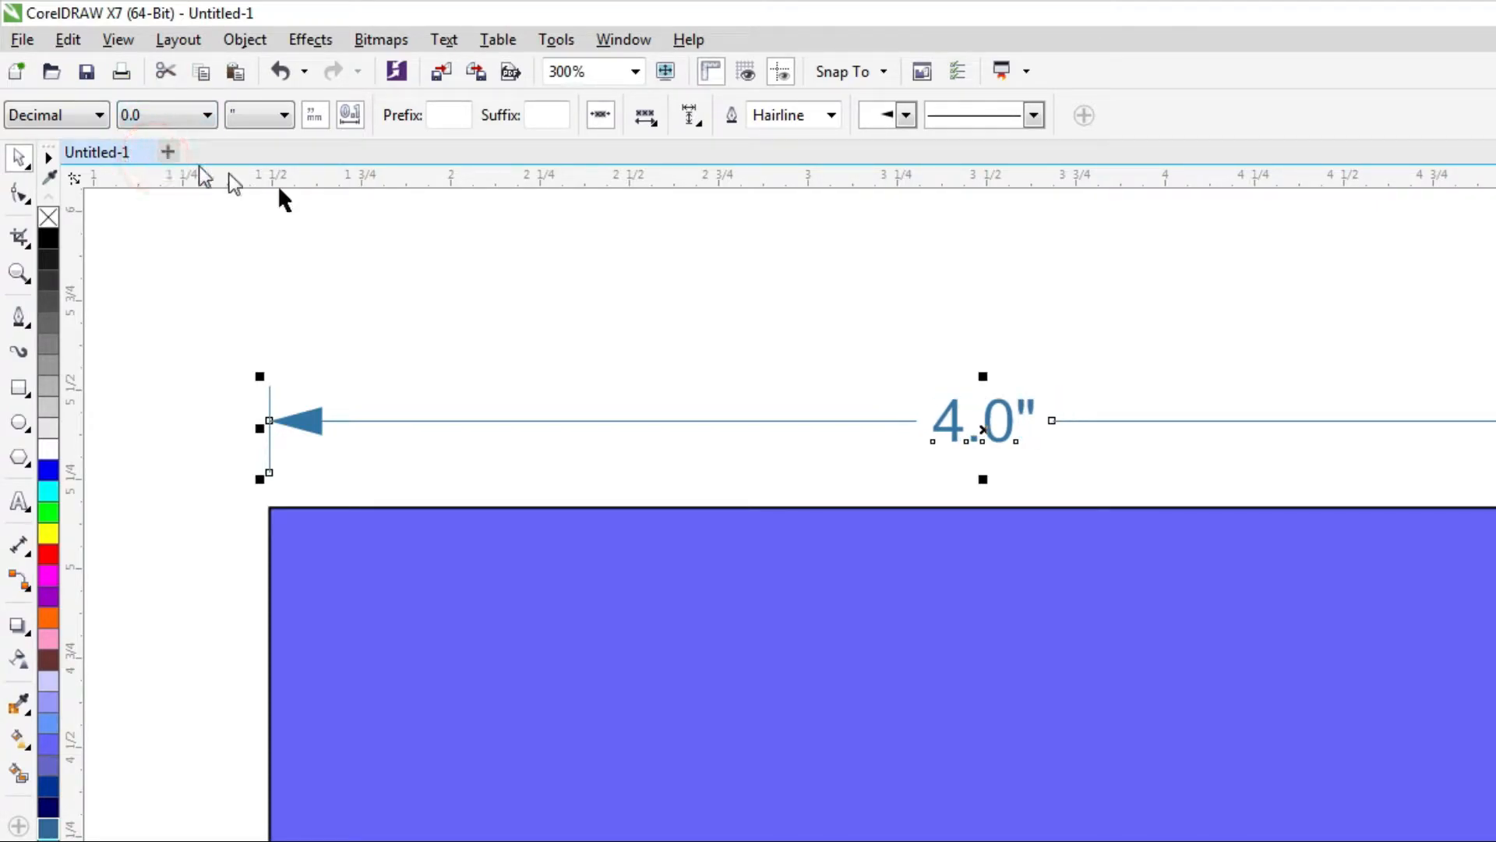
Switch the width dimension's units to inches and from there to mm.
{"action": "left_click", "coordinate": [285, 116]}
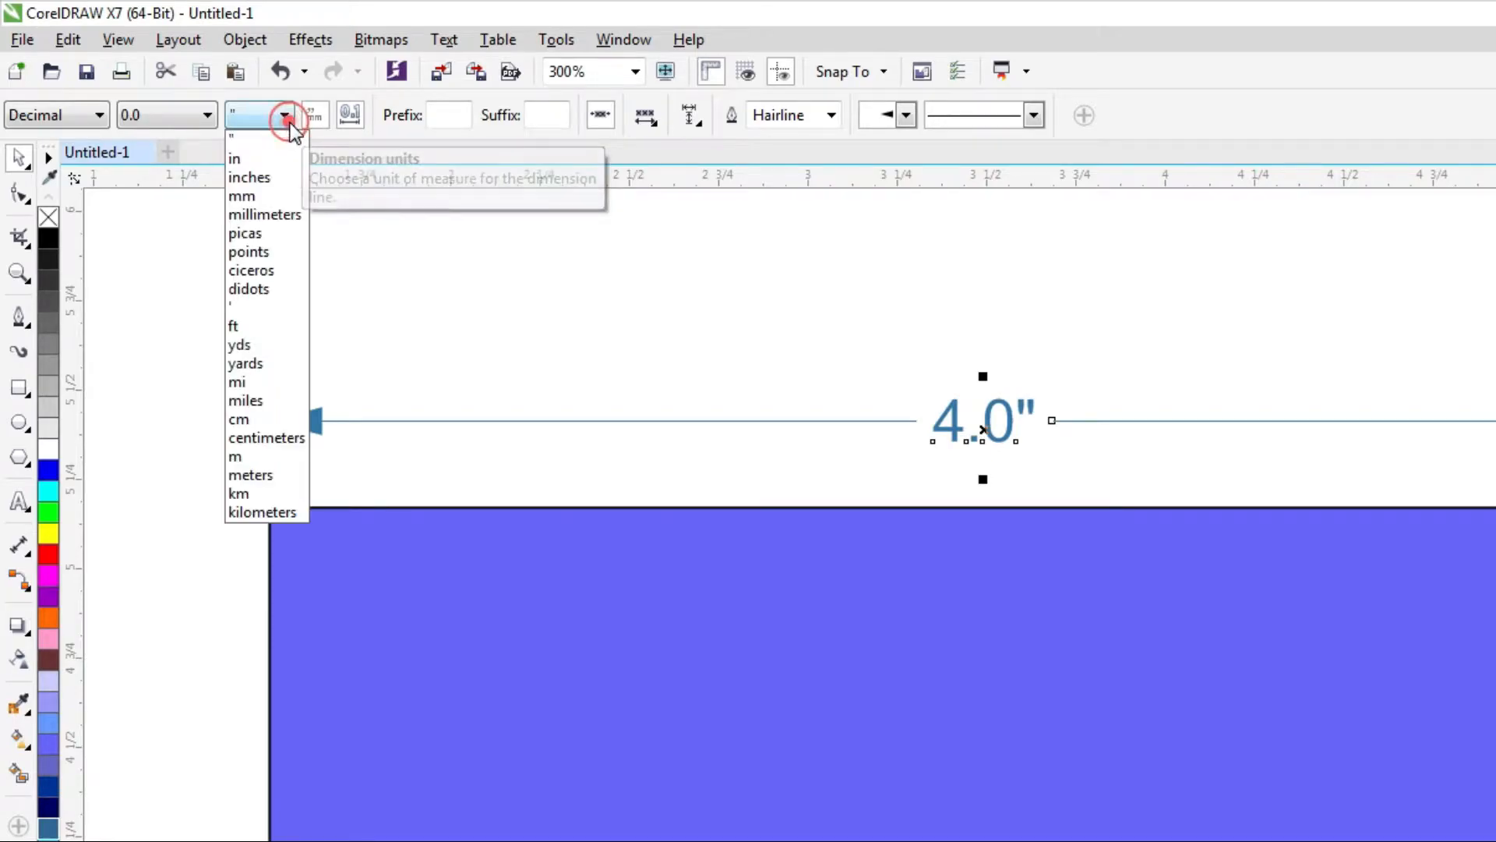
{"action": "left_click", "coordinate": [265, 184]}
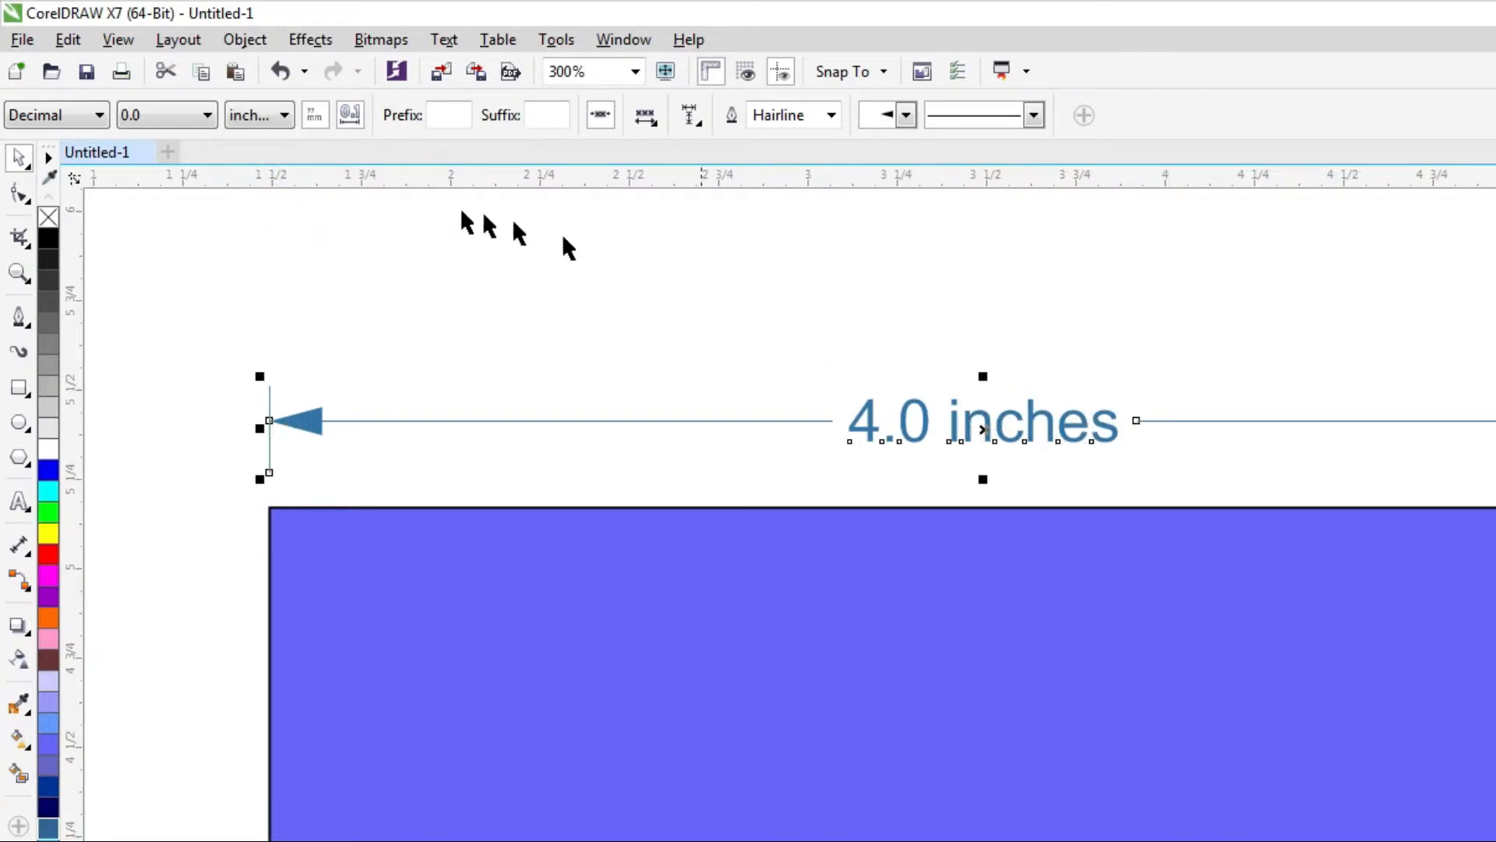
{"action": "left_click", "coordinate": [214, 115]}
{"action": "left_click", "coordinate": [255, 116]}
{"action": "left_click", "coordinate": [245, 191]}
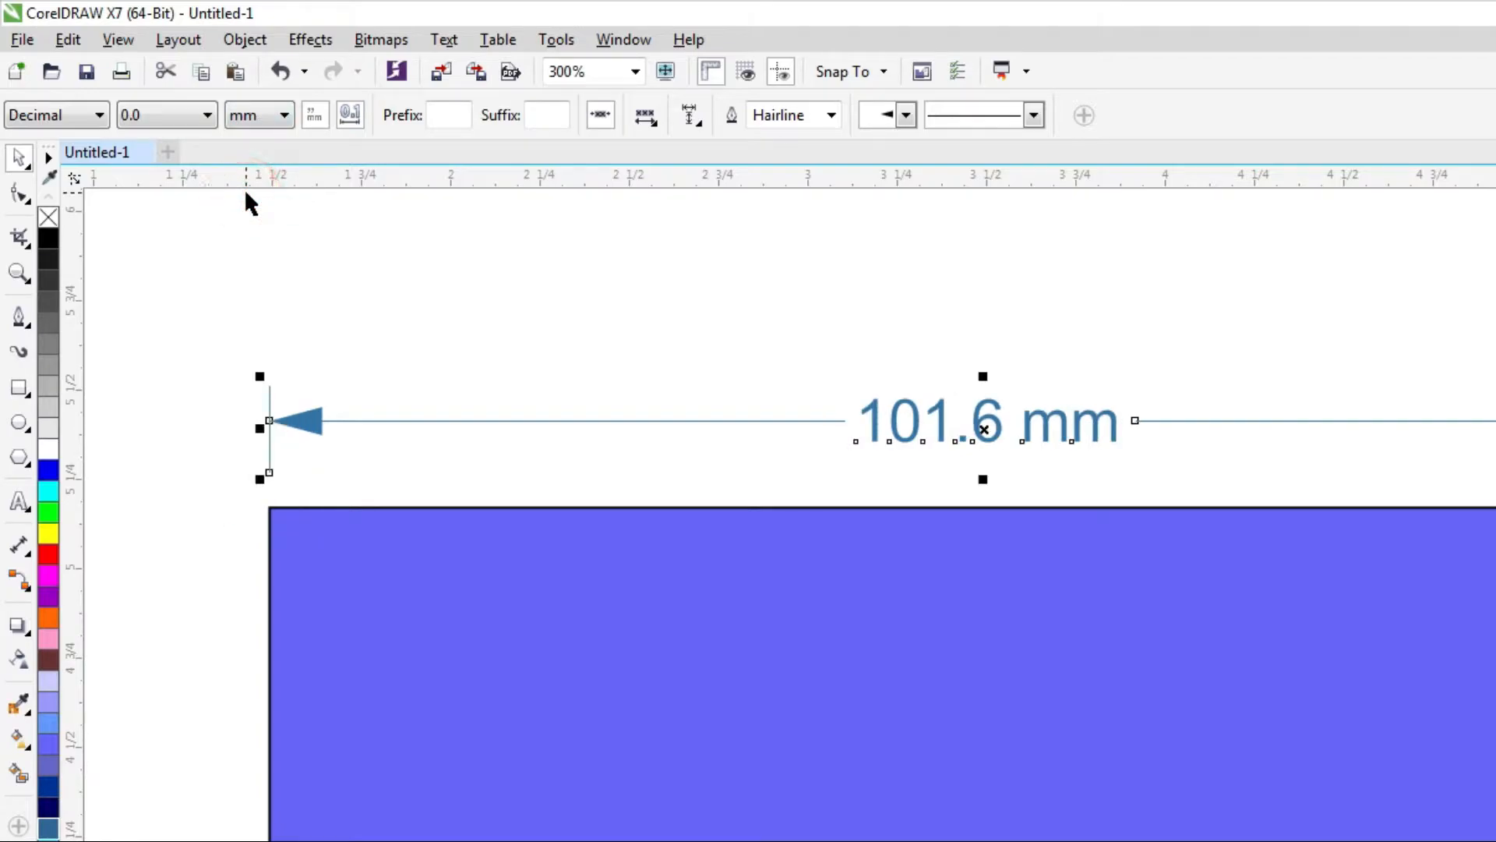
Return the dimension's units to the inch mark (") and briefly hide and reshow the units in its text.
{"action": "left_click", "coordinate": [254, 117]}
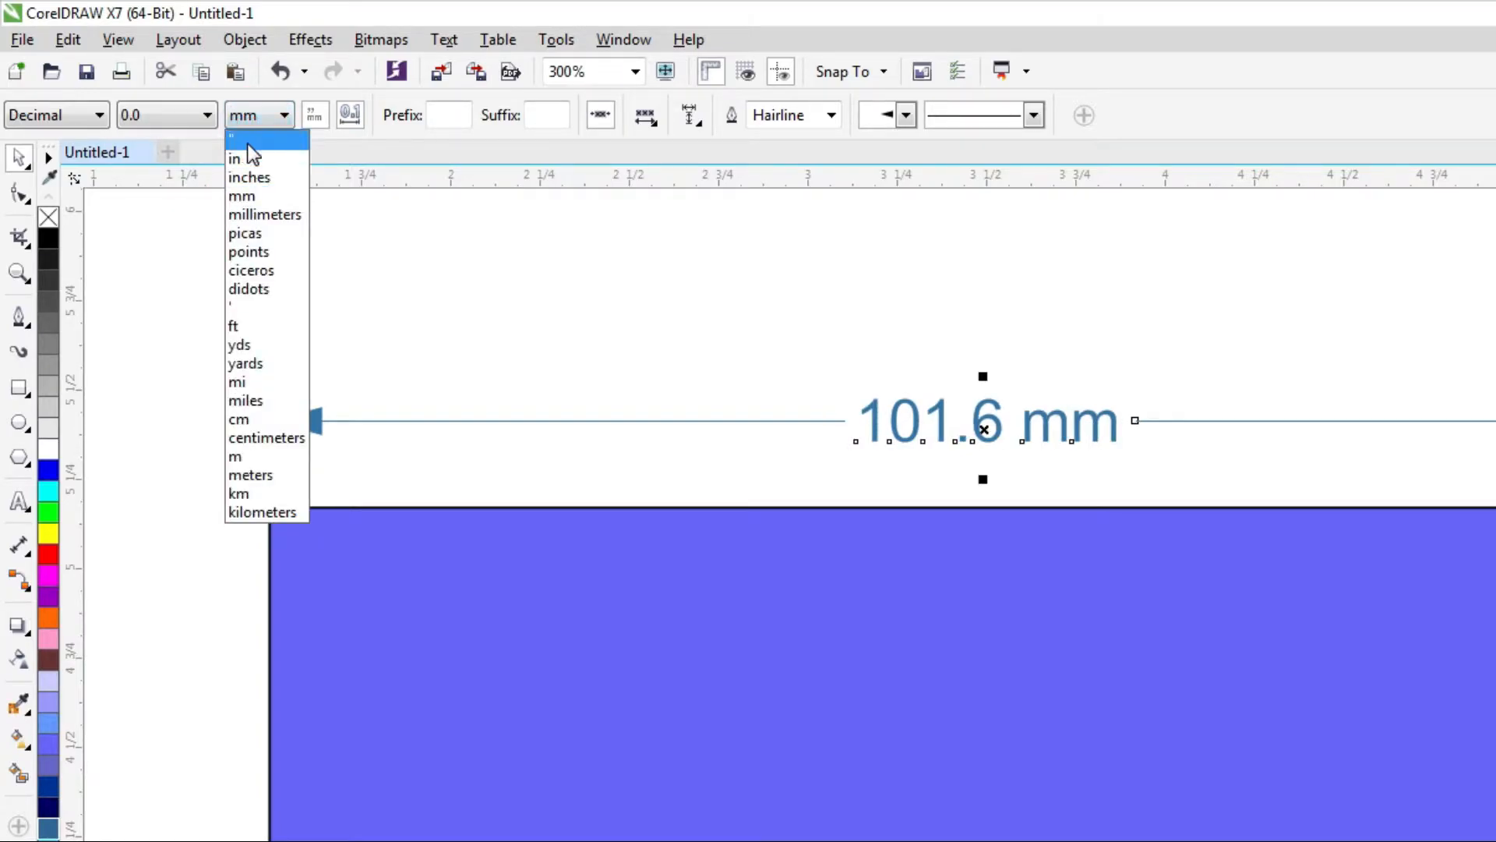
{"action": "left_click", "coordinate": [248, 144]}
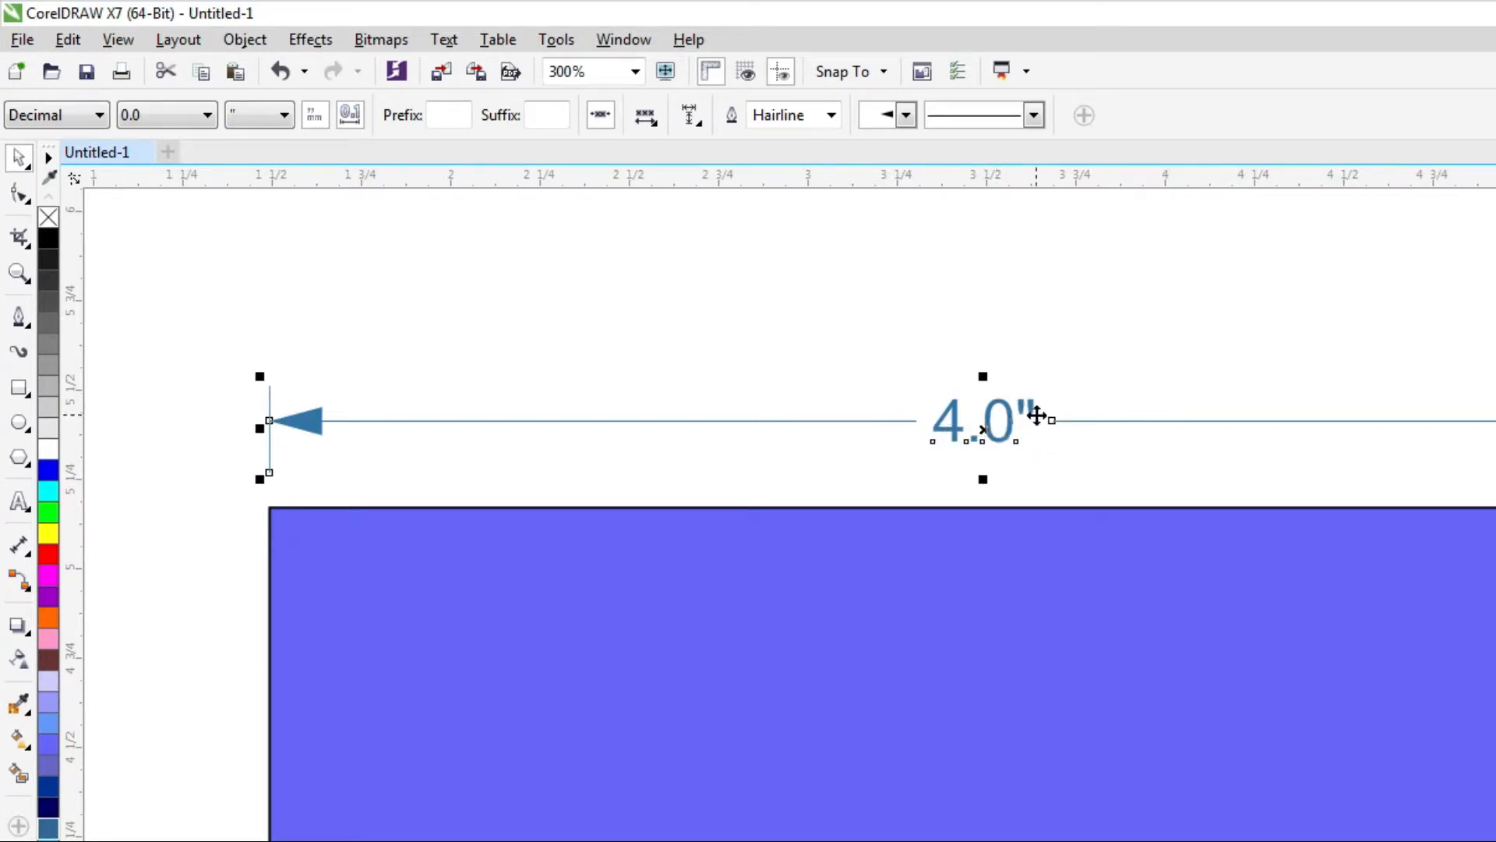
{"action": "left_click", "coordinate": [316, 118]}
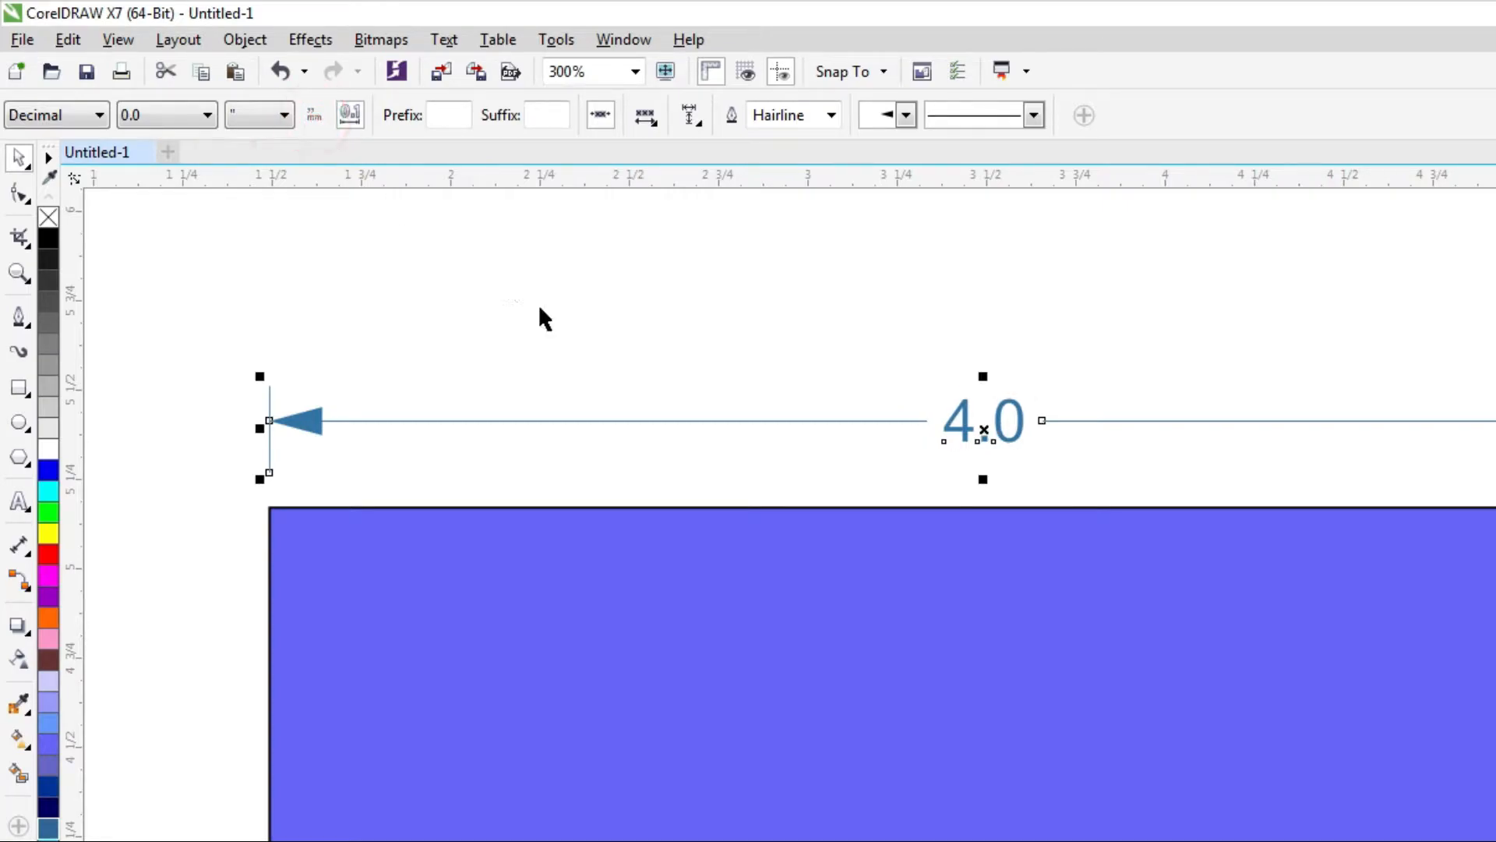
{"action": "left_click", "coordinate": [316, 117]}
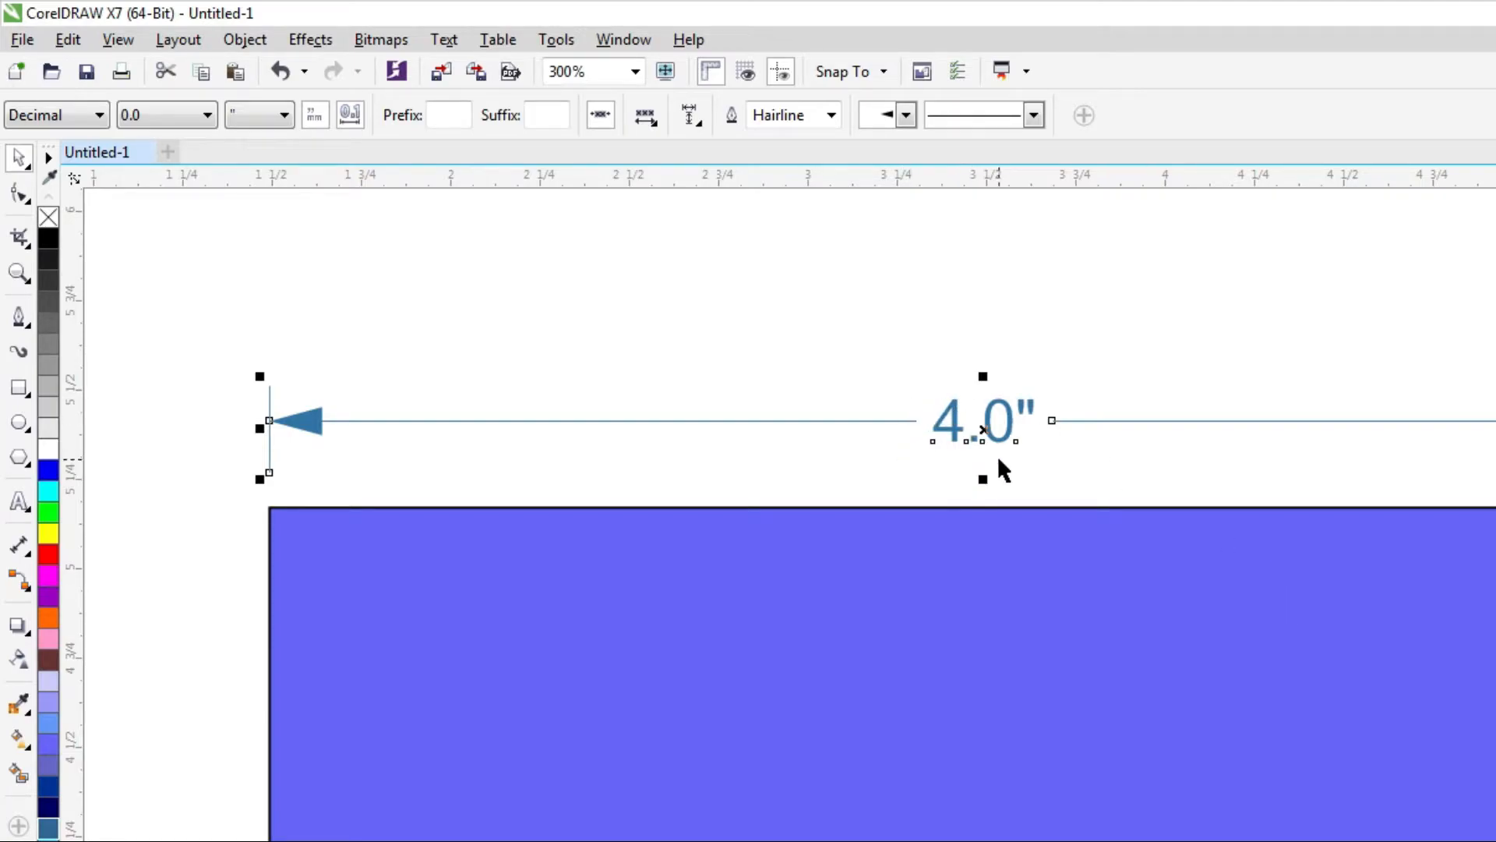
Narrow the rectangle from its right side, first to about 1.7 inches and further to about 0.5 inch wide.
{"action": "scroll", "coordinate": [999, 459], "scroll_direction": "down", "scroll_amount": 1}
{"action": "left_click", "coordinate": [1241, 608]}
{"action": "left_click_drag", "start_coordinate": [1359, 664], "coordinate": [951, 692]}
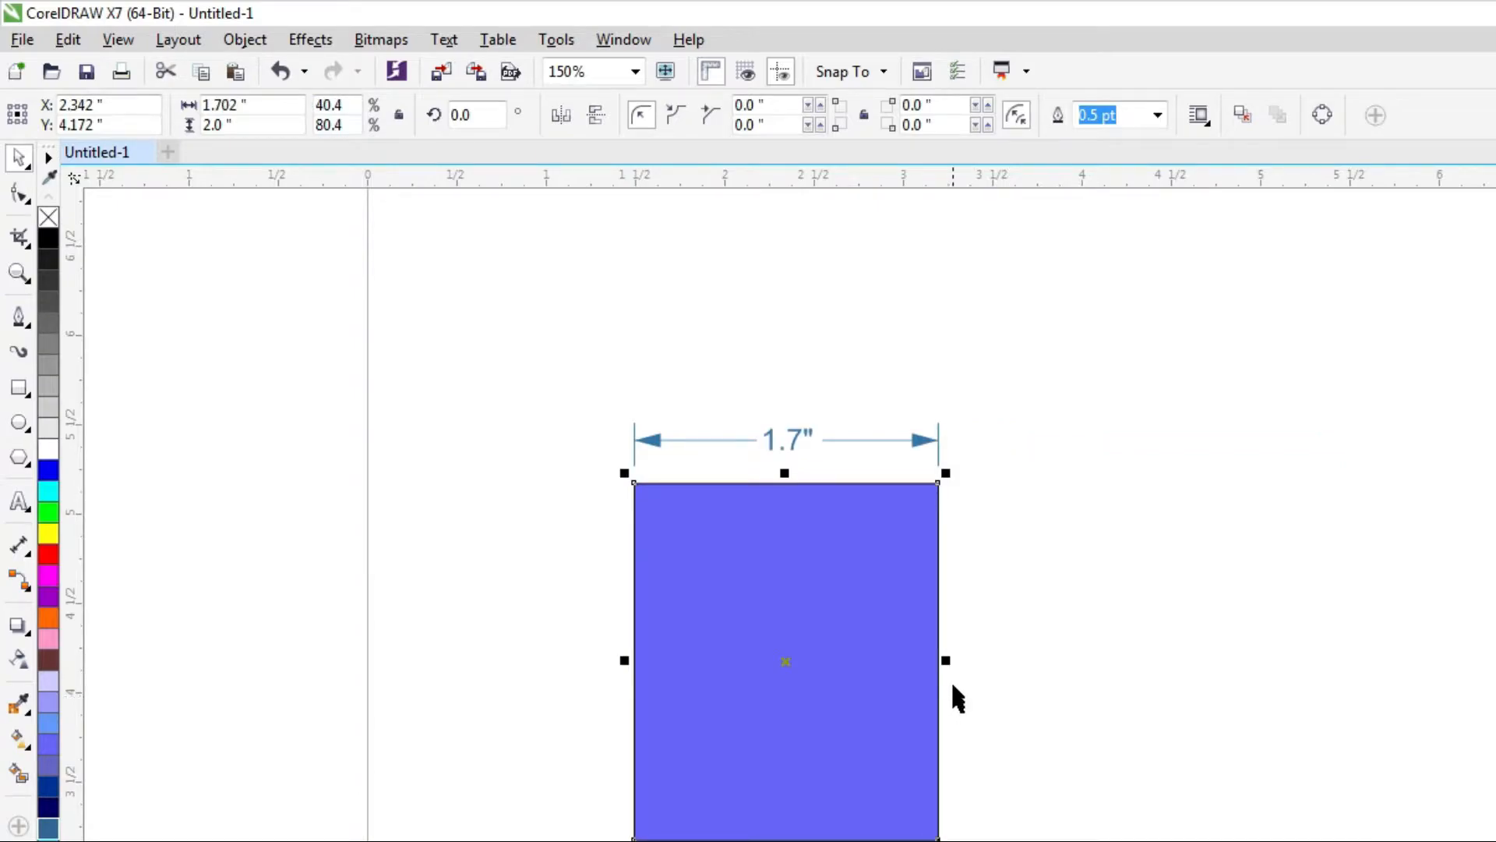
{"action": "scroll", "coordinate": [748, 512], "scroll_direction": "up", "scroll_amount": 1}
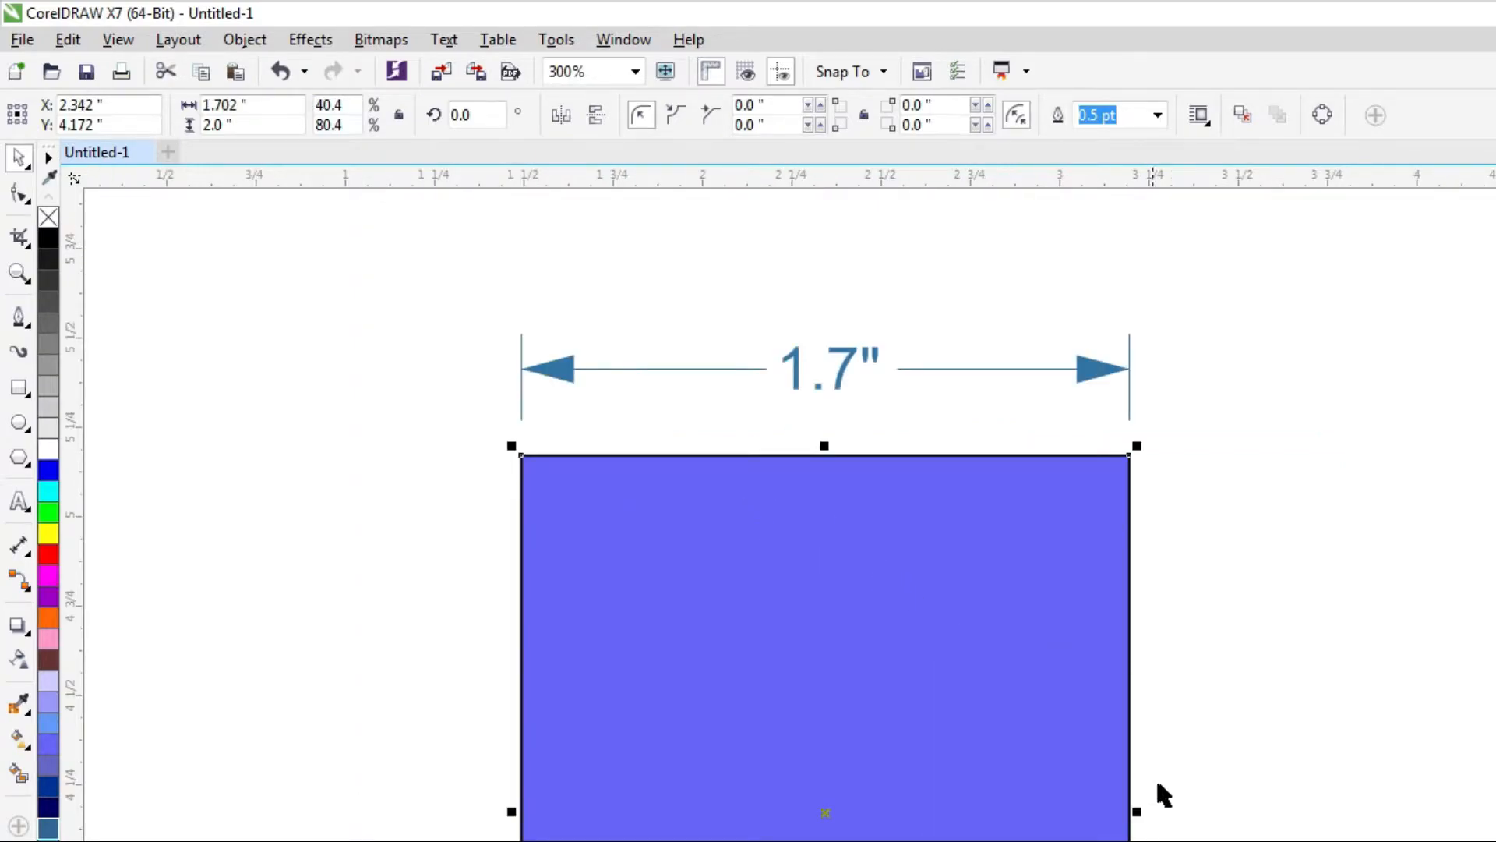
{"action": "left_click_drag", "start_coordinate": [1142, 810], "coordinate": [699, 811]}
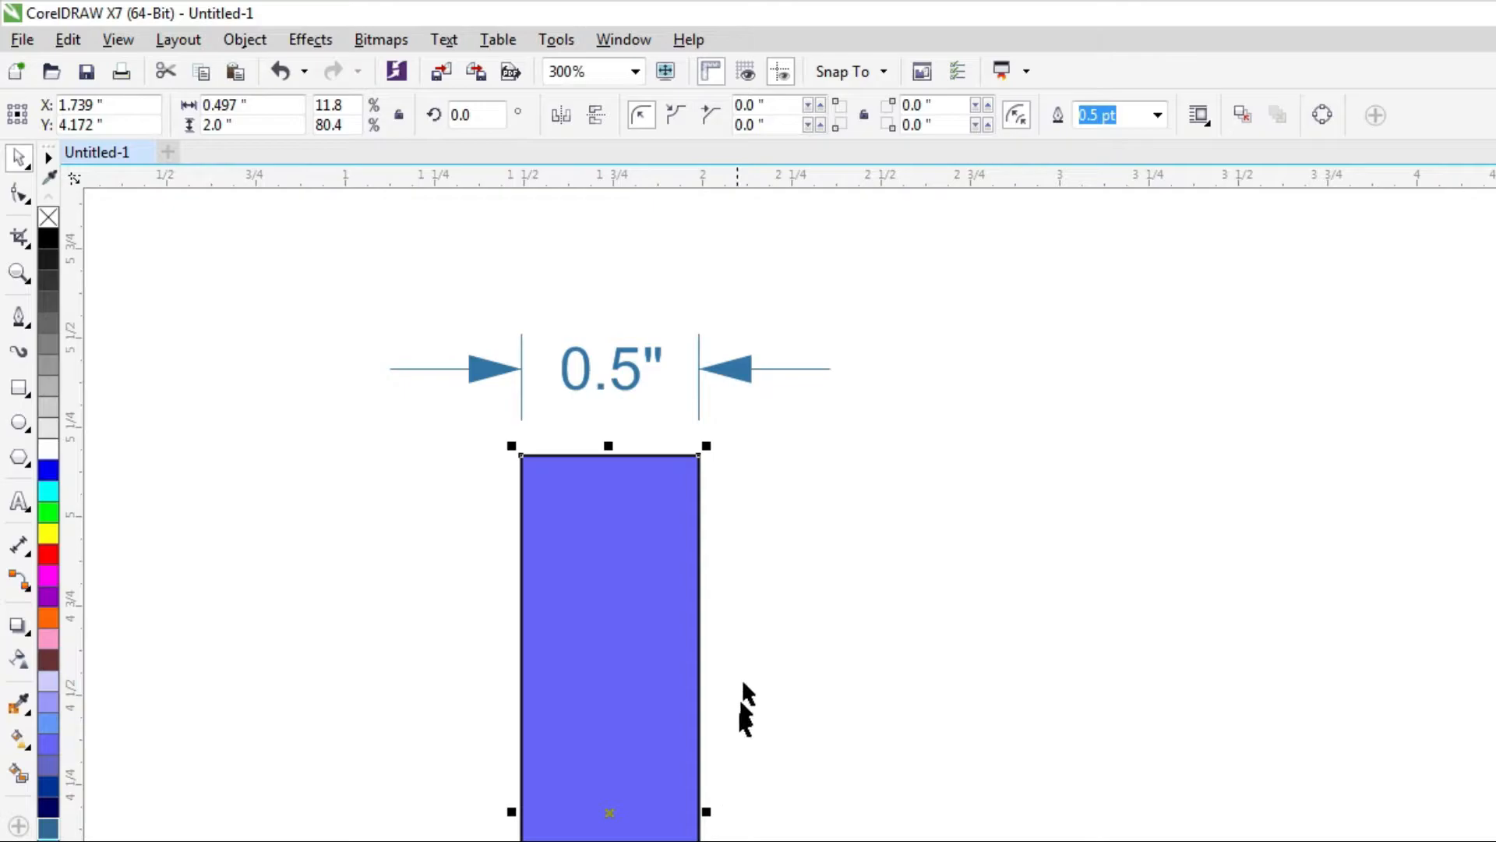
Hide the leading zero in the narrowed rectangle's width dimension and show it again.
{"action": "left_click", "coordinate": [639, 376]}
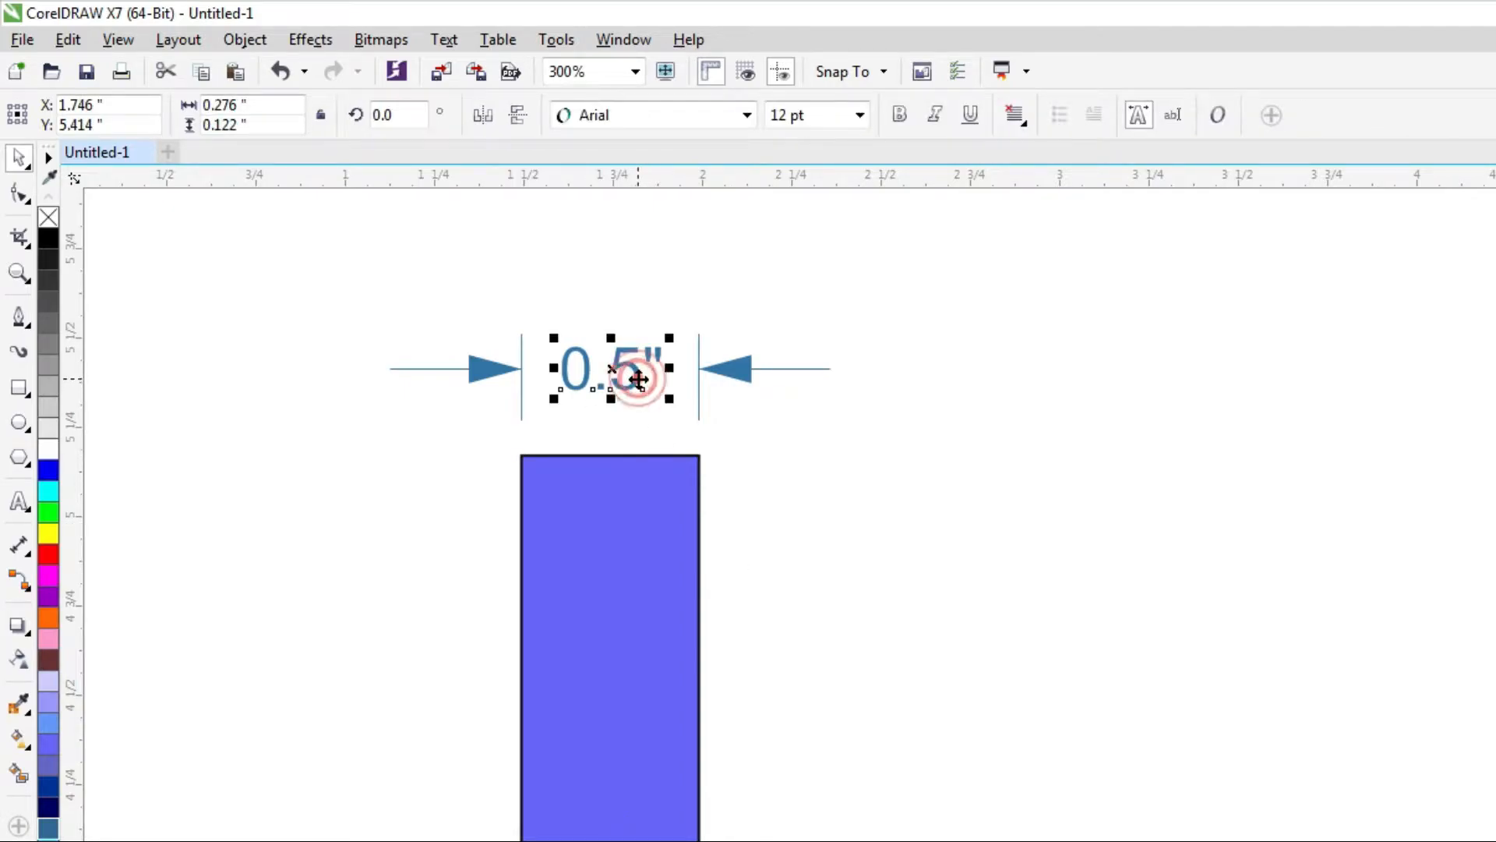
{"action": "left_click", "coordinate": [520, 368]}
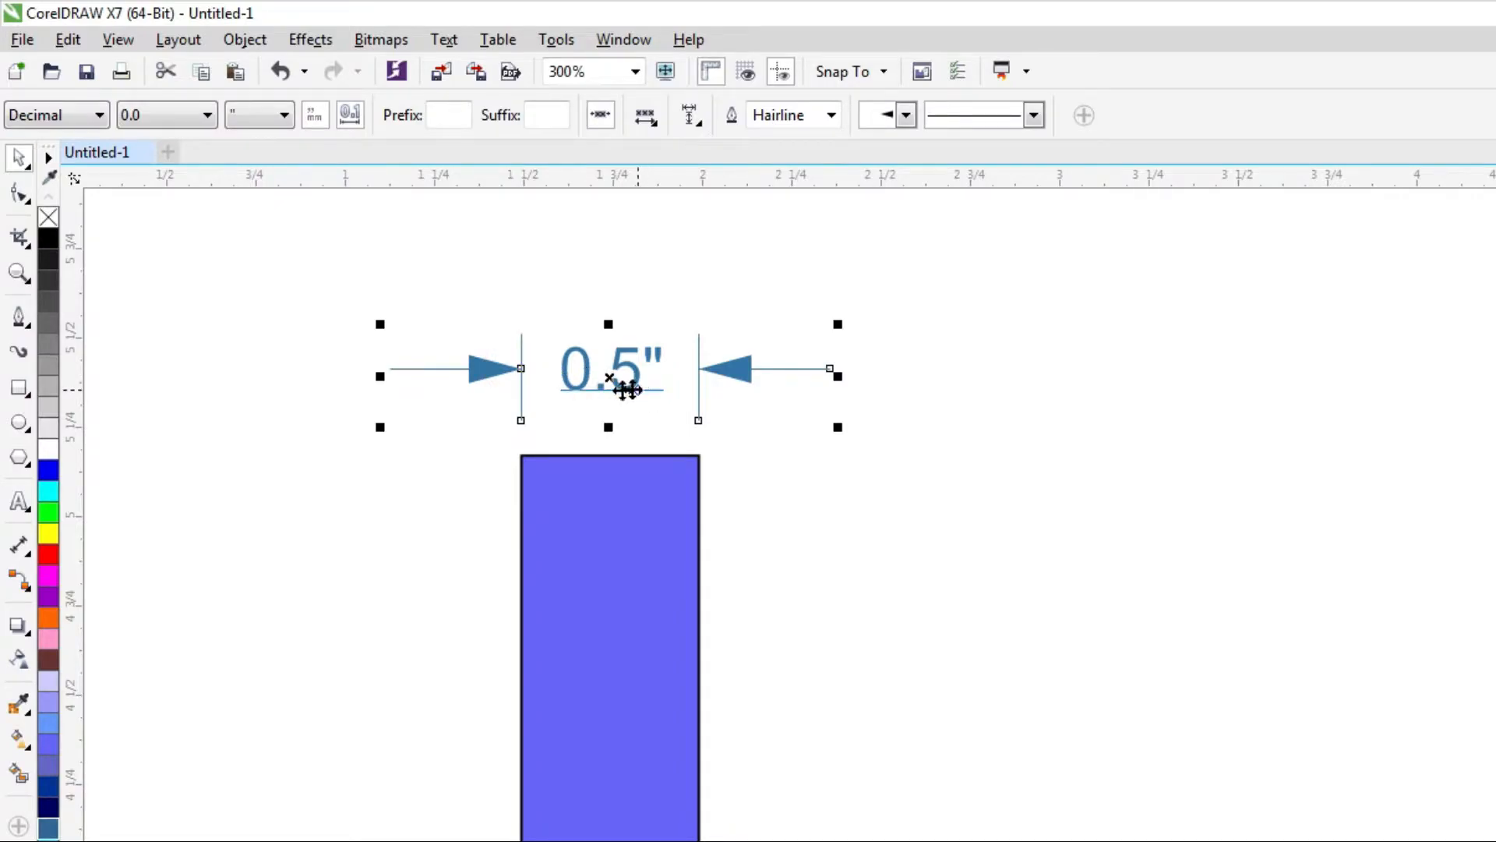
{"action": "left_click", "coordinate": [357, 125]}
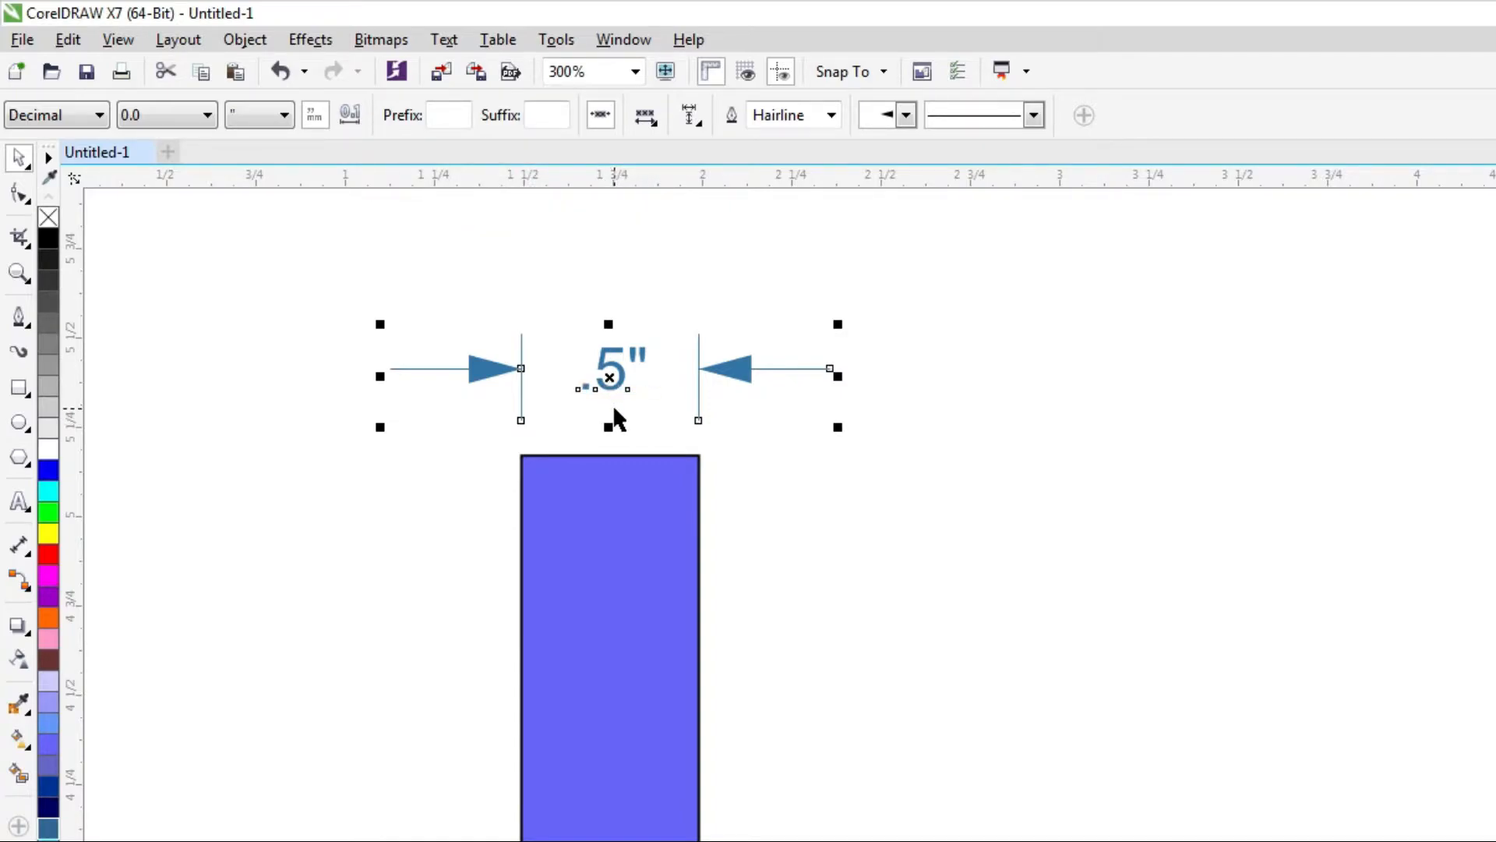
{"action": "left_click", "coordinate": [344, 124]}
Undo the leading-zero toggles and both narrowings of the rectangle, and clear the selection.
{"action": "key", "text": "ctrl+z"}
{"action": "key", "text": "ctrl+z"}
{"action": "key", "text": "ctrl+z"}
{"action": "key", "text": "ctrl+z"}
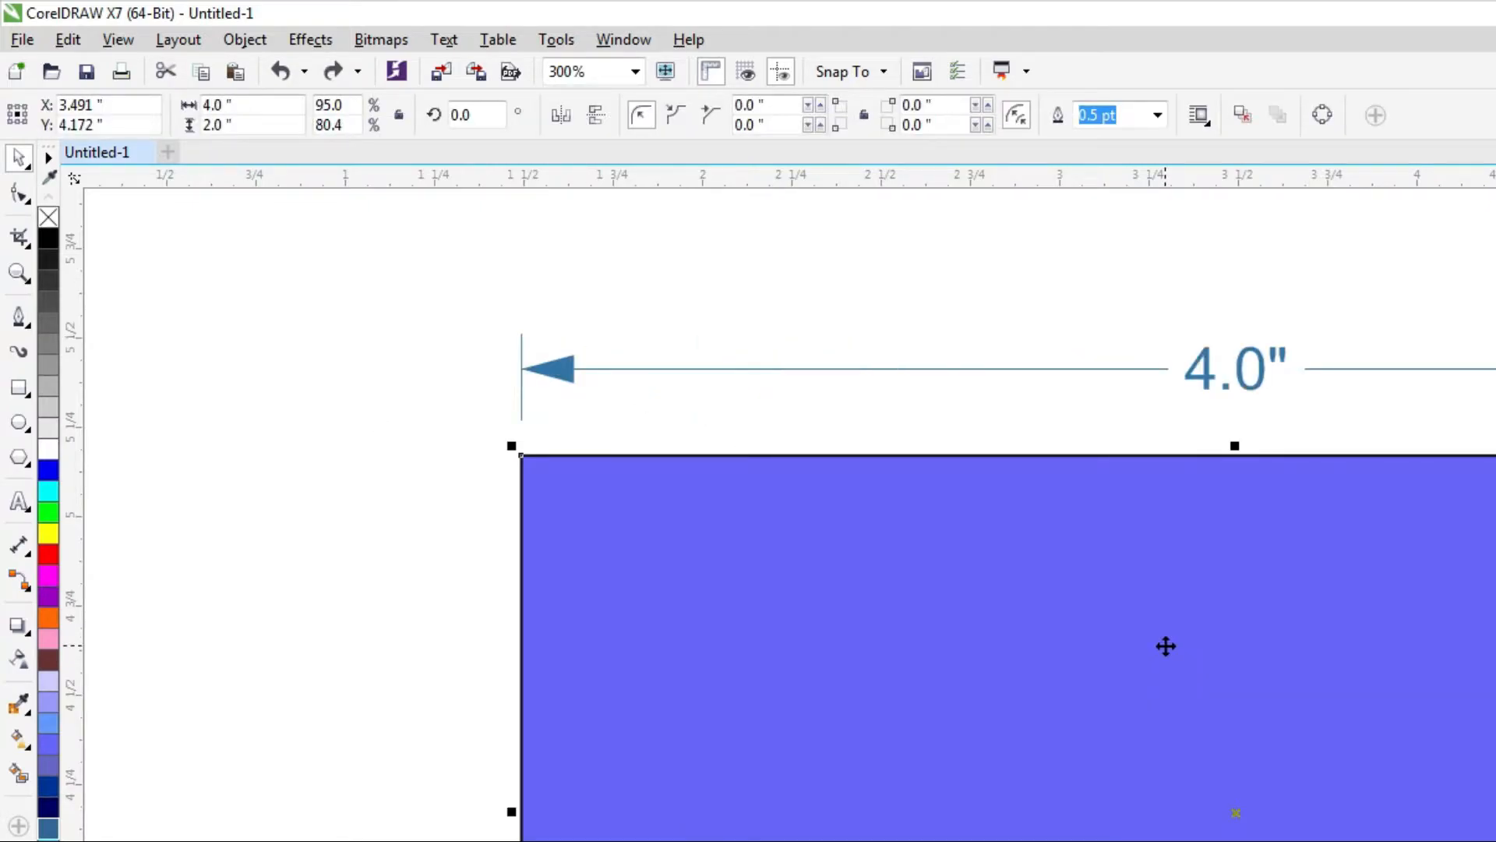
{"action": "scroll", "coordinate": [1278, 639], "scroll_direction": "down", "scroll_amount": 1}
{"action": "key", "text": "Escape"}
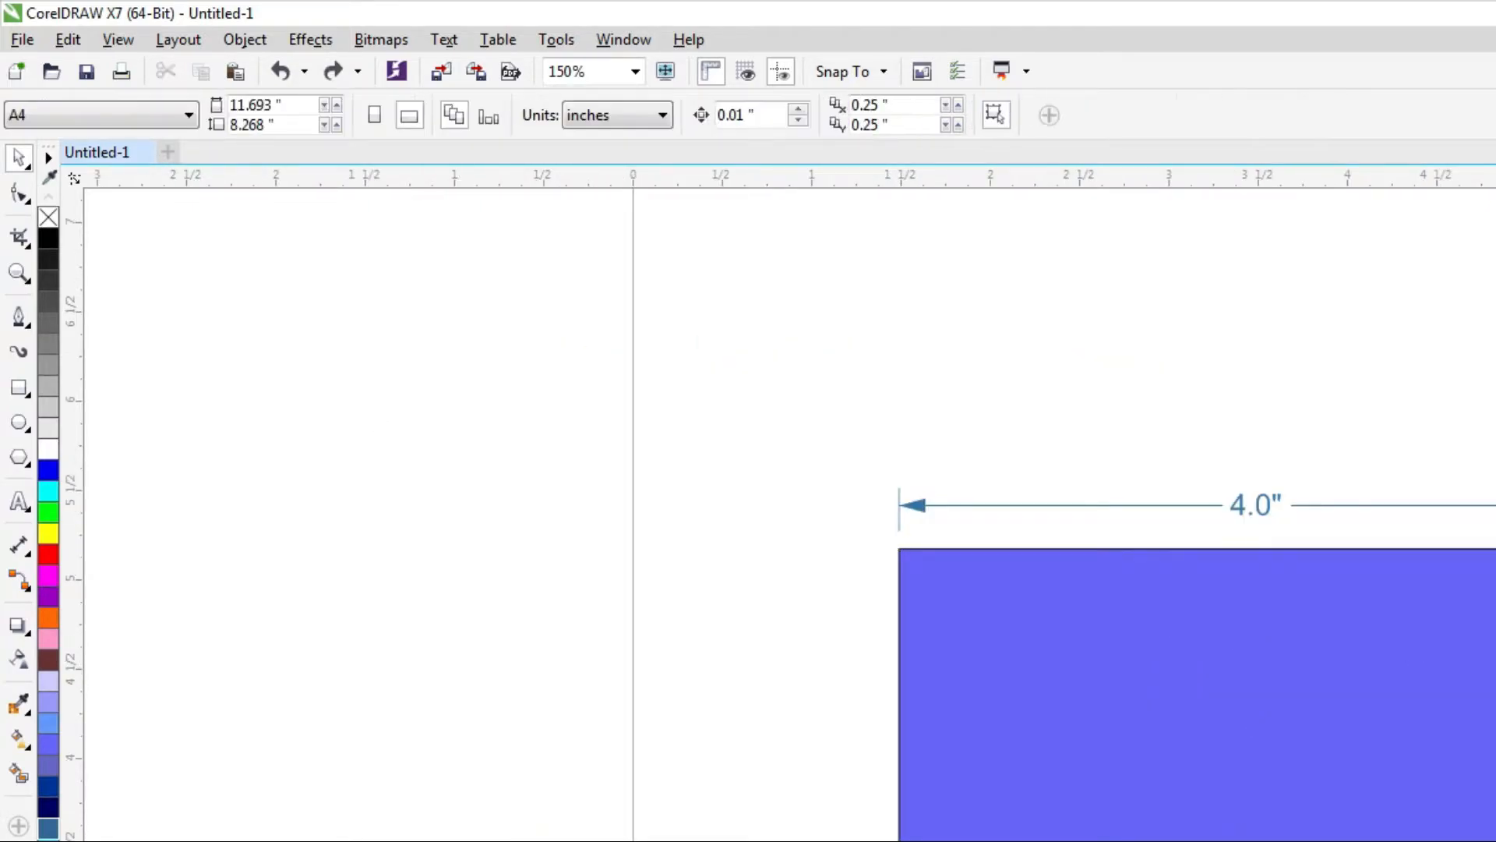
Select the rectangle's width dimension and give its text the prefix W.
{"action": "left_click", "coordinate": [1385, 505]}
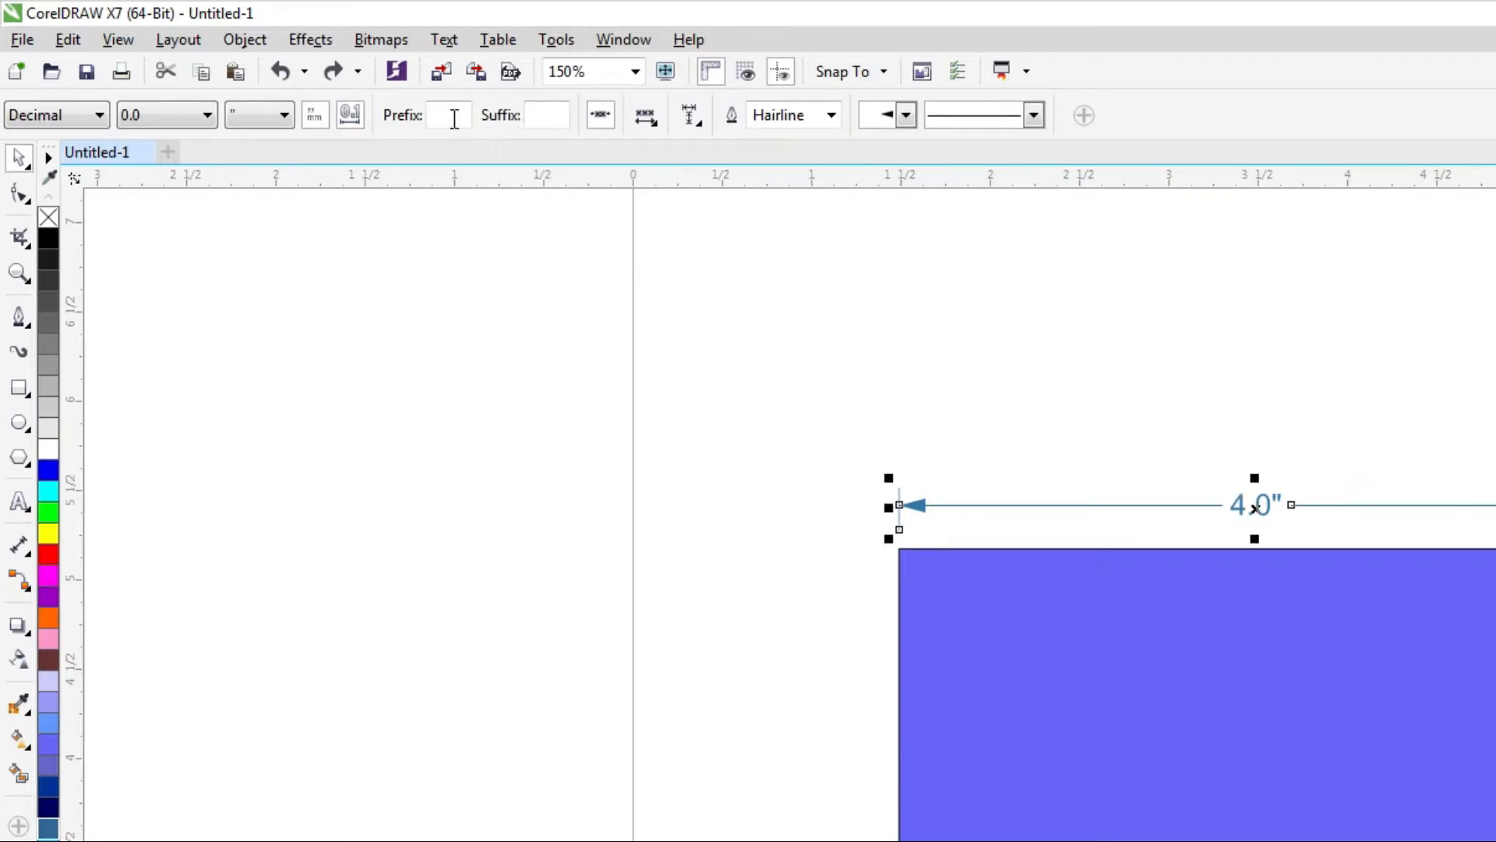
{"action": "scroll", "coordinate": [1403, 512], "scroll_direction": "up", "scroll_amount": 1}
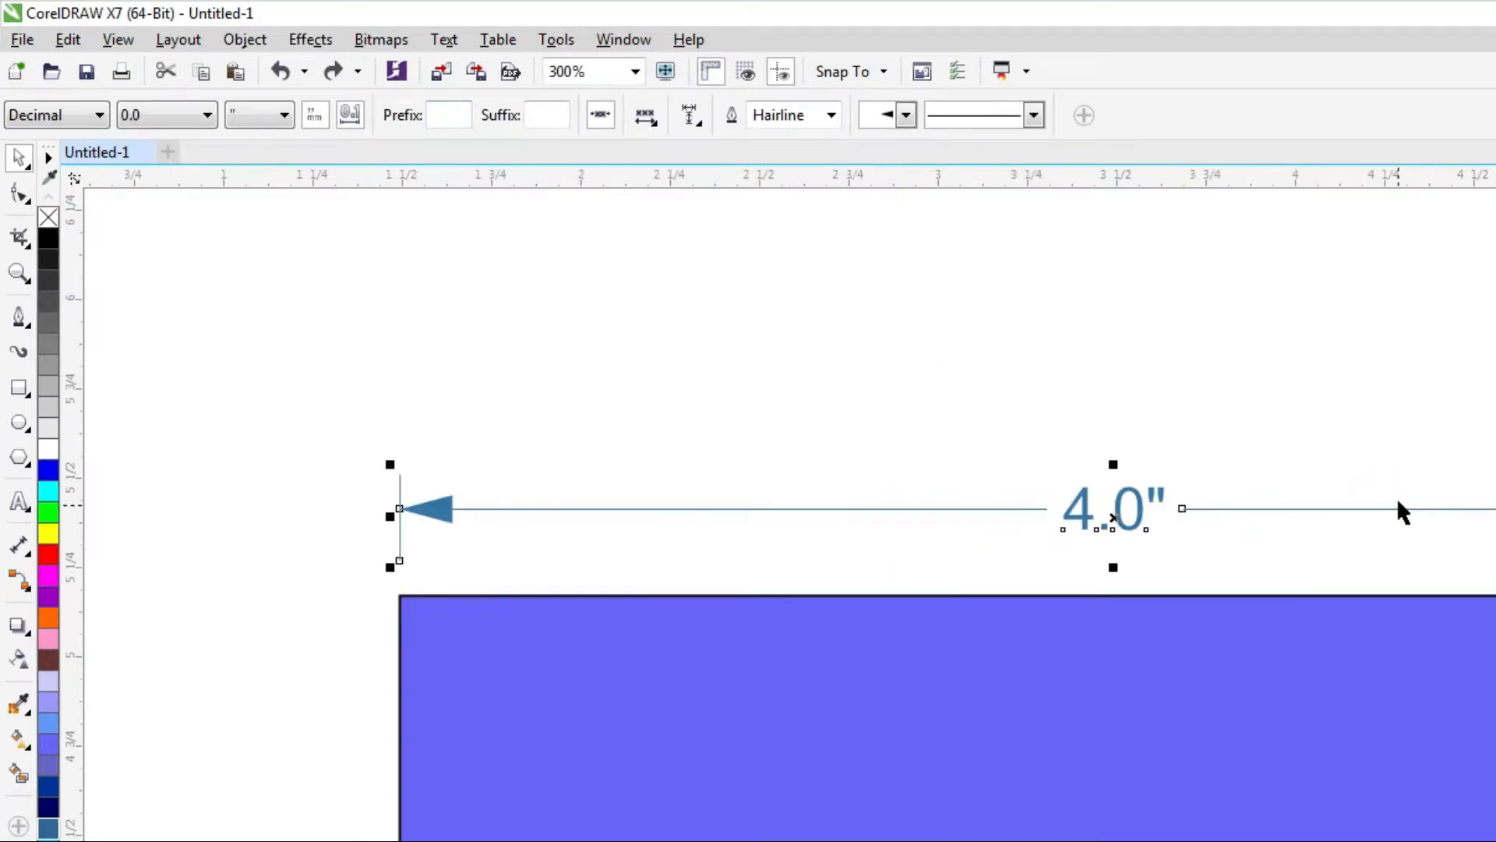
{"action": "left_click", "coordinate": [451, 113]}
{"action": "type", "text": "W"}
{"action": "key", "text": "Return"}
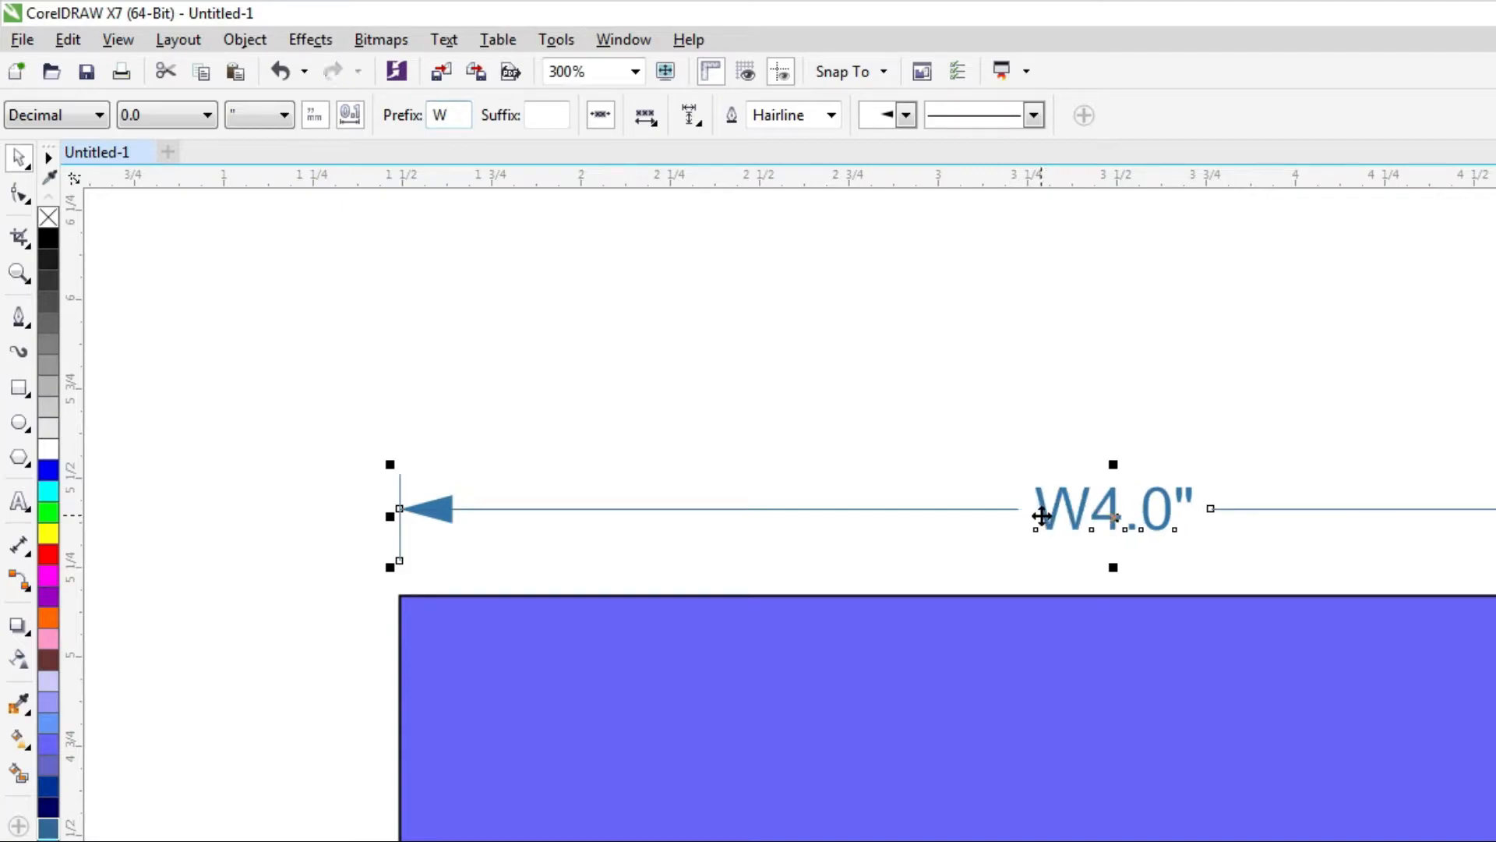
Extend the width dimension's prefix to W-.
{"action": "left_click", "coordinate": [455, 117]}
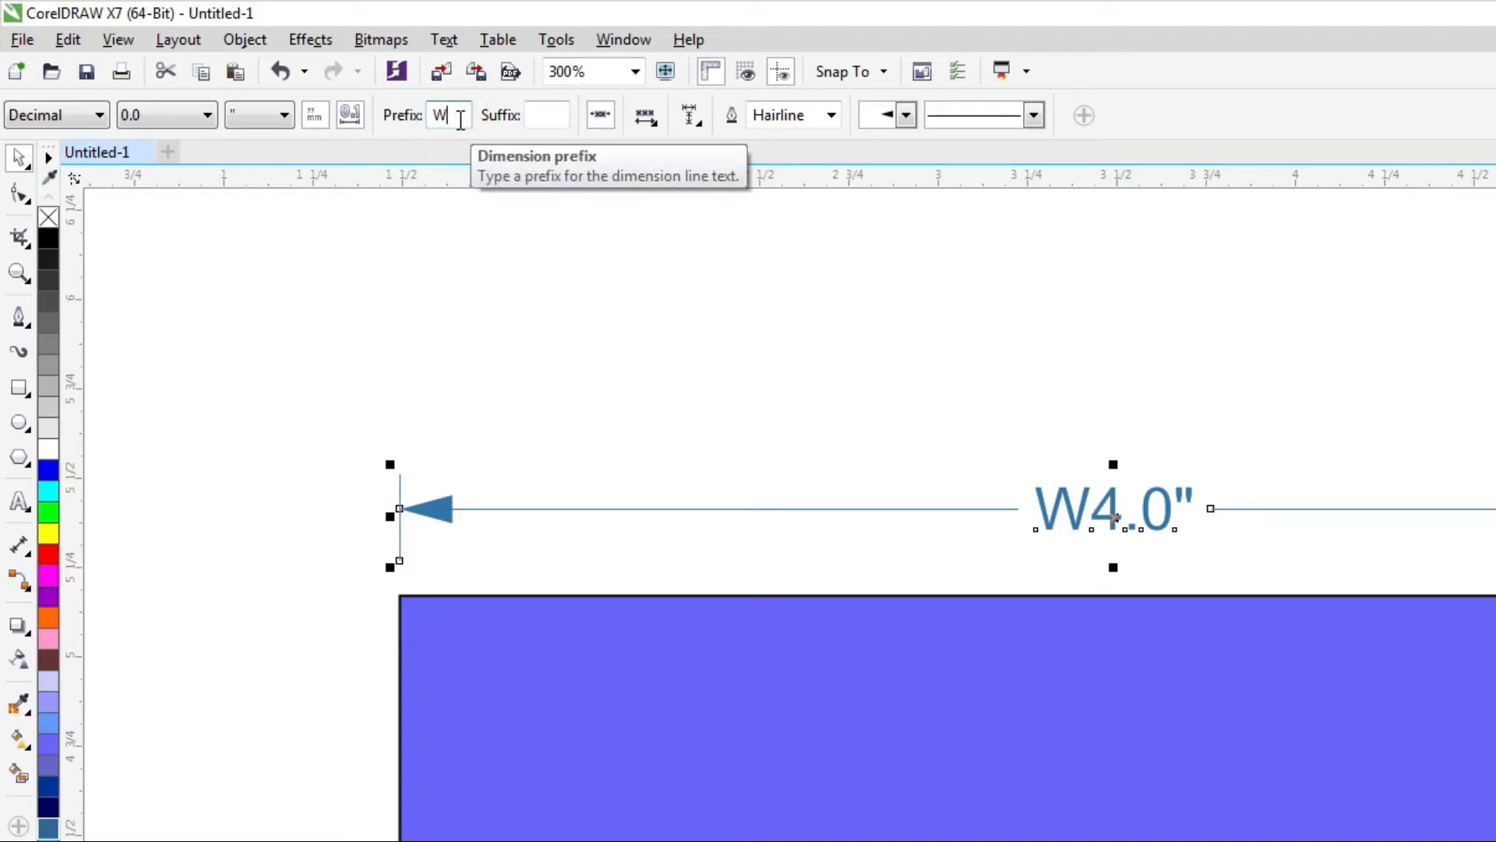
{"action": "type", "text": "-"}
{"action": "key", "text": "Return"}
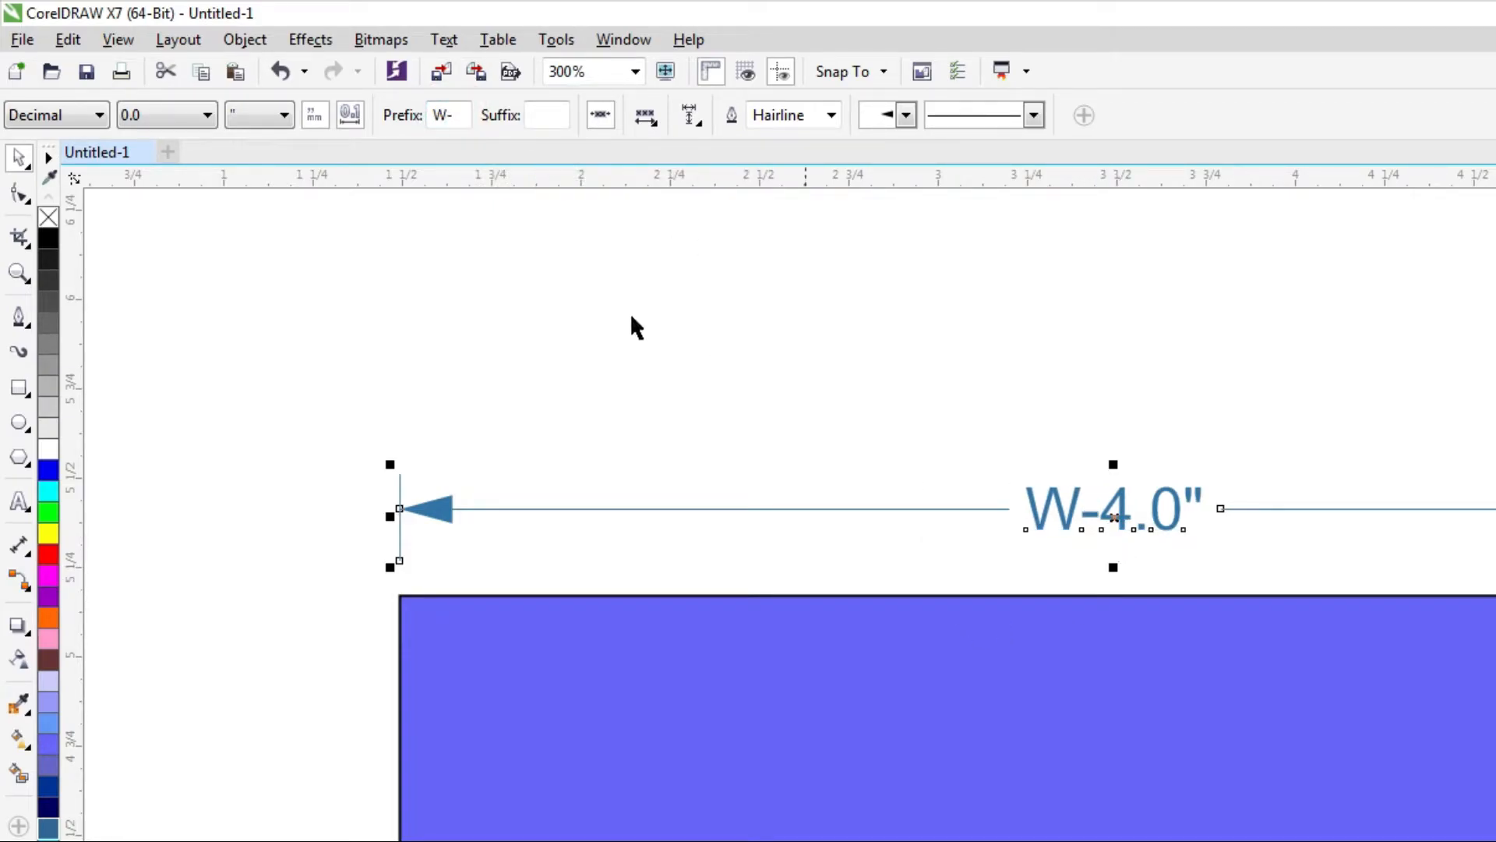
Set the prefix of the rectangle's width dimension to Box-.
{"action": "left_click", "coordinate": [450, 117]}
{"action": "type", "text": "Box"}
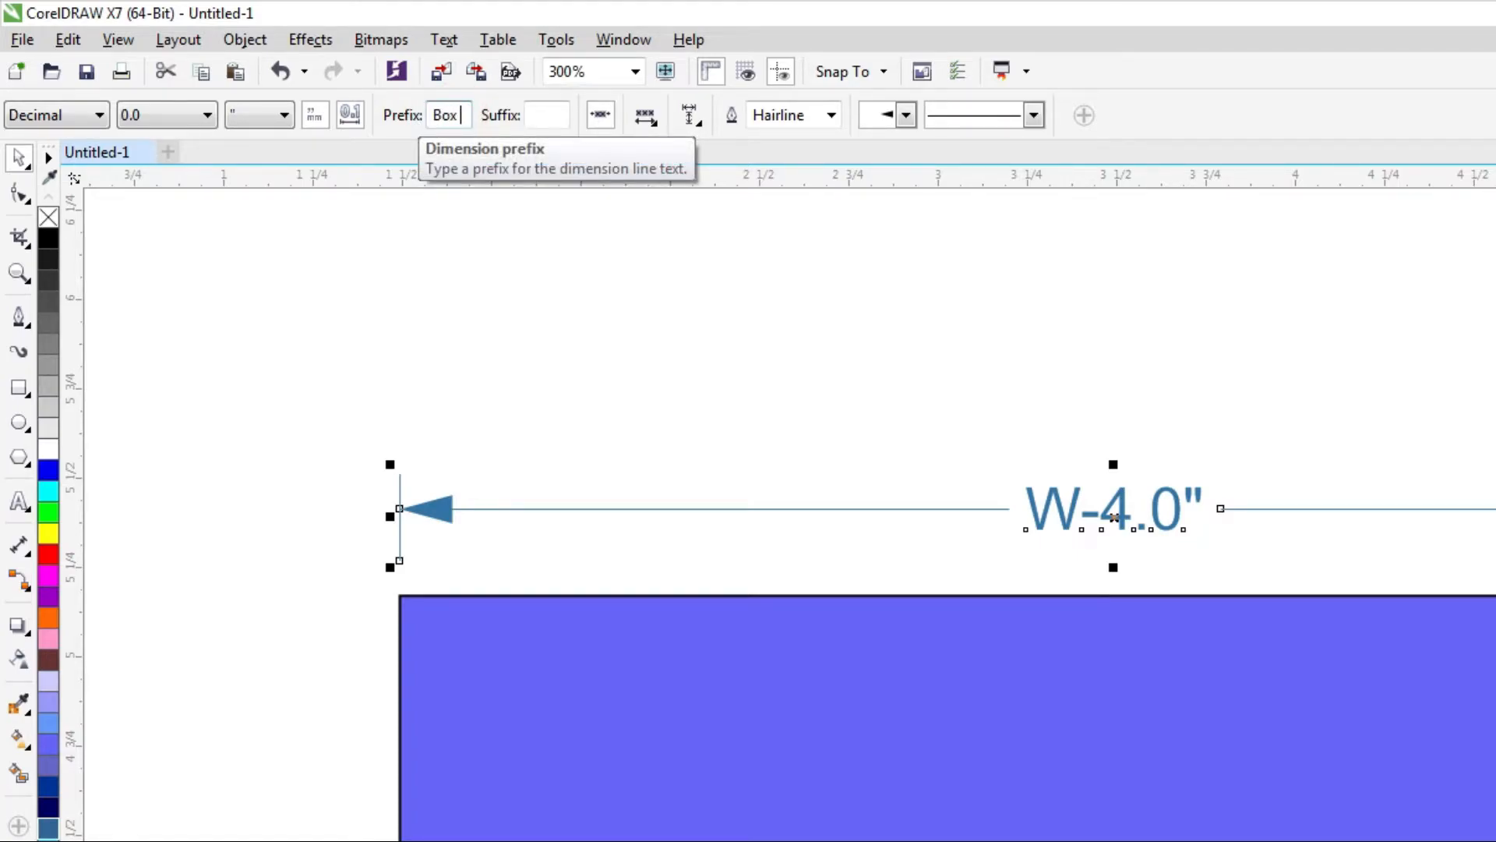
{"action": "type", "text": "-"}
{"action": "key", "text": "Return"}
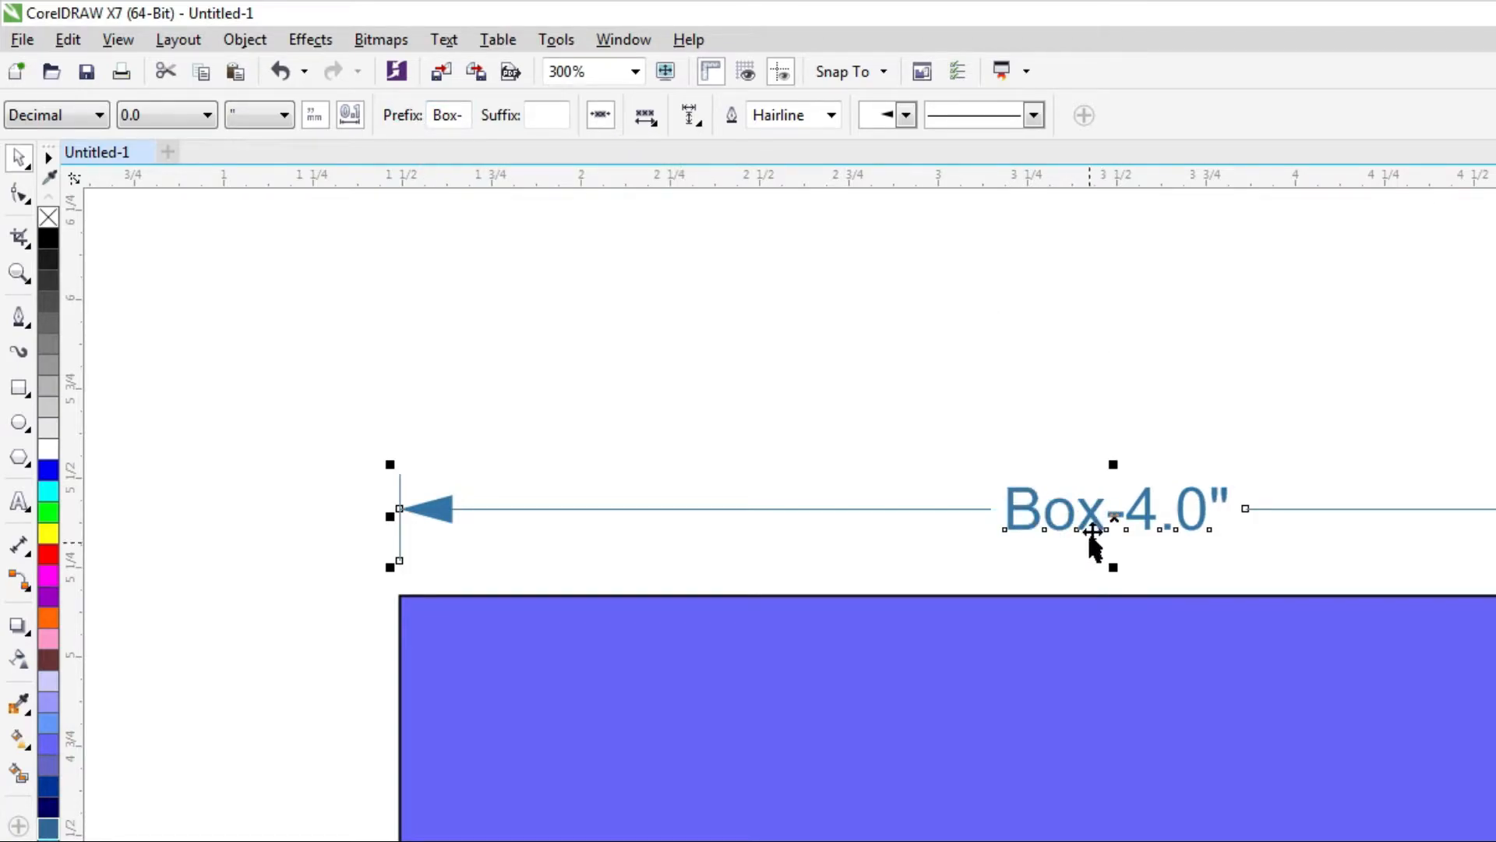
Add the suffix last to the rectangle's width dimension.
{"action": "left_click", "coordinate": [545, 115]}
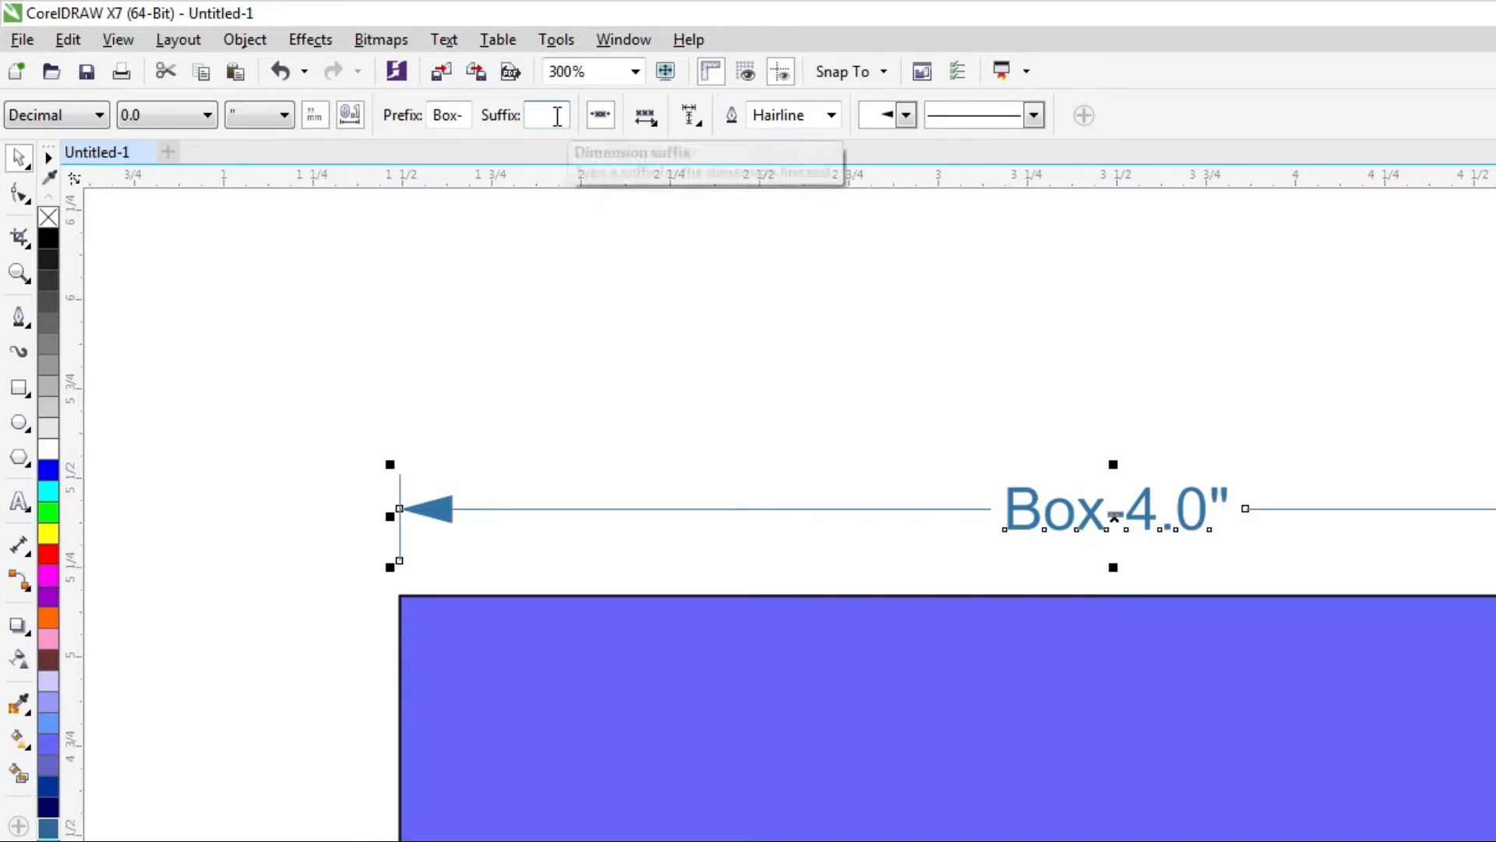
{"action": "type", "text": "last"}
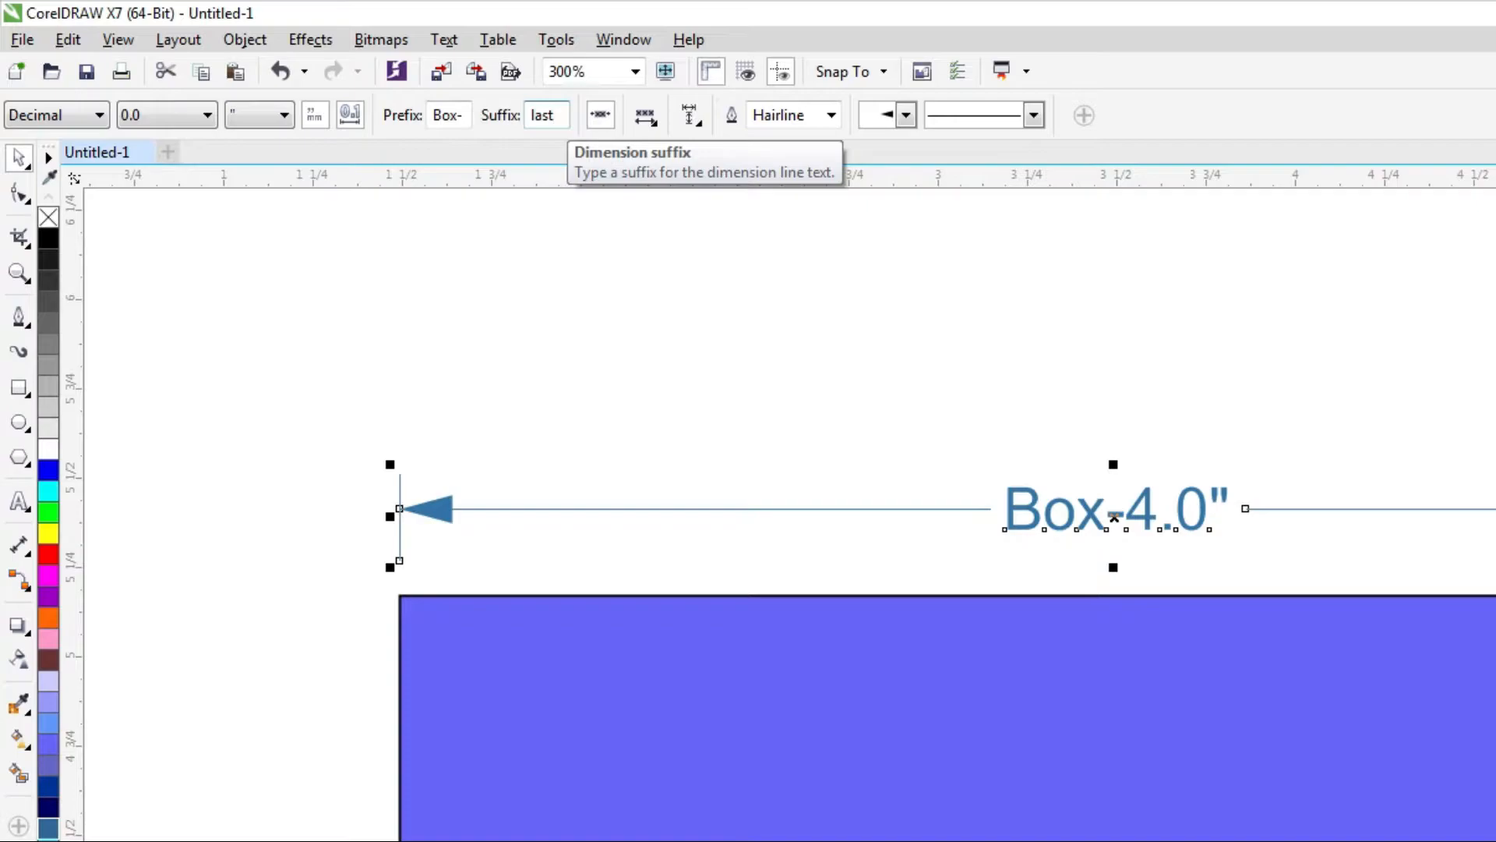
{"action": "key", "text": "Return"}
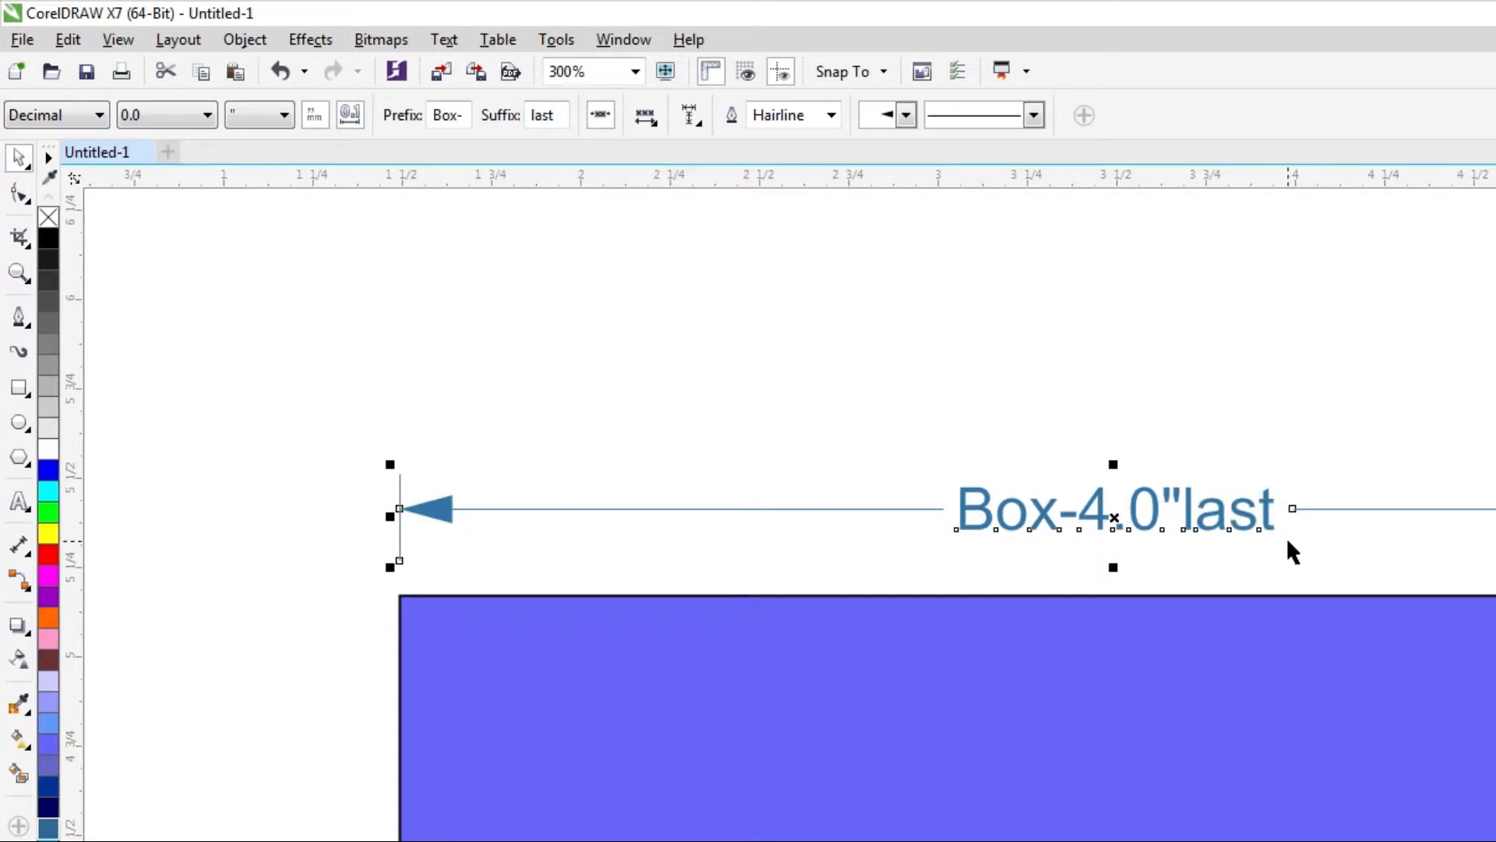
Remove both the suffix and the prefix from the rectangle's width dimension and clear the selection.
{"action": "double_click", "coordinate": [555, 115]}
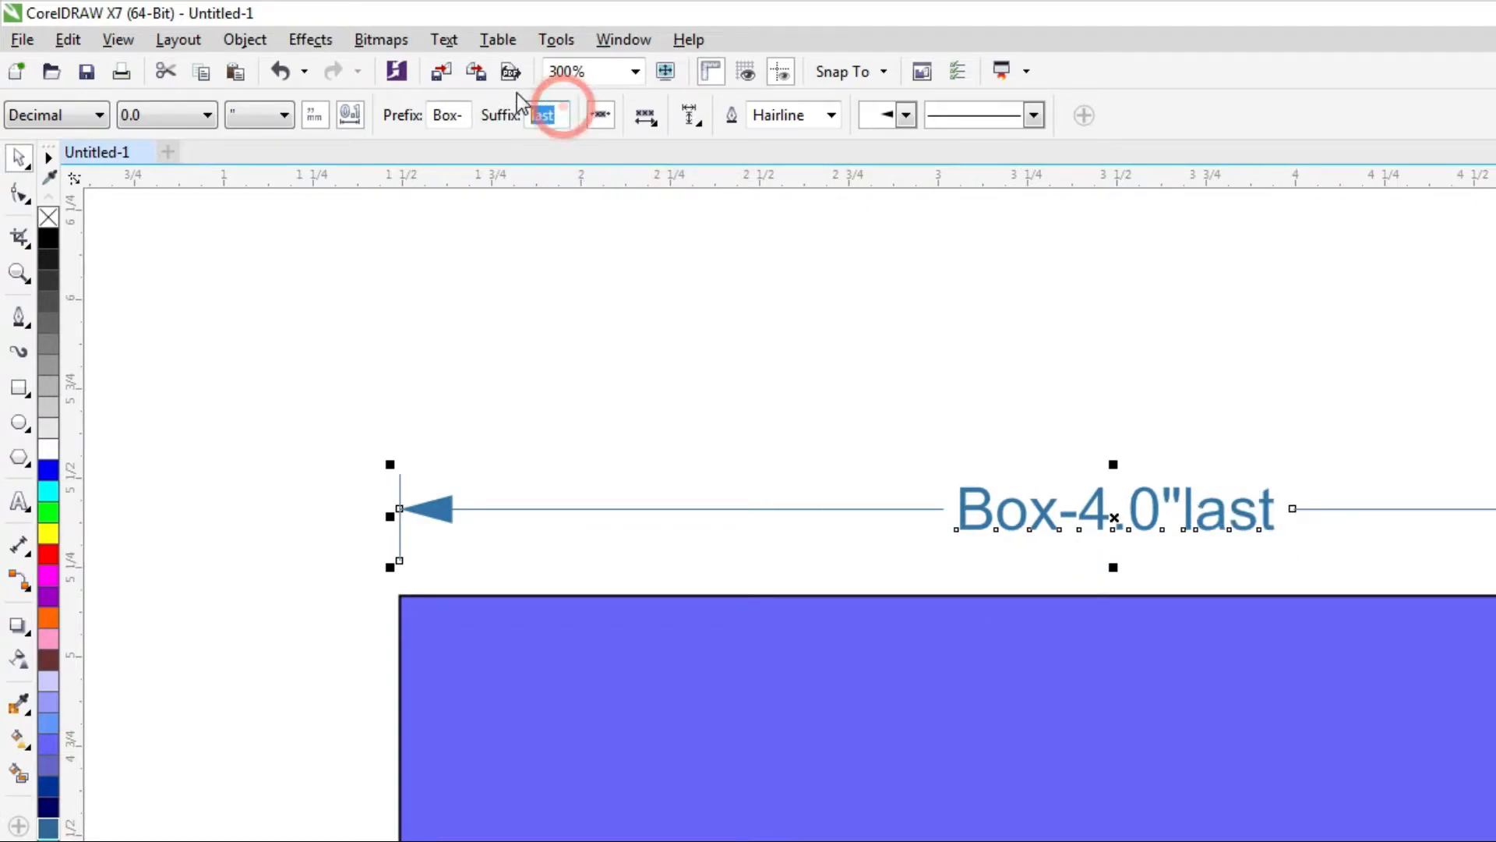
{"action": "key", "text": "BackSpace"}
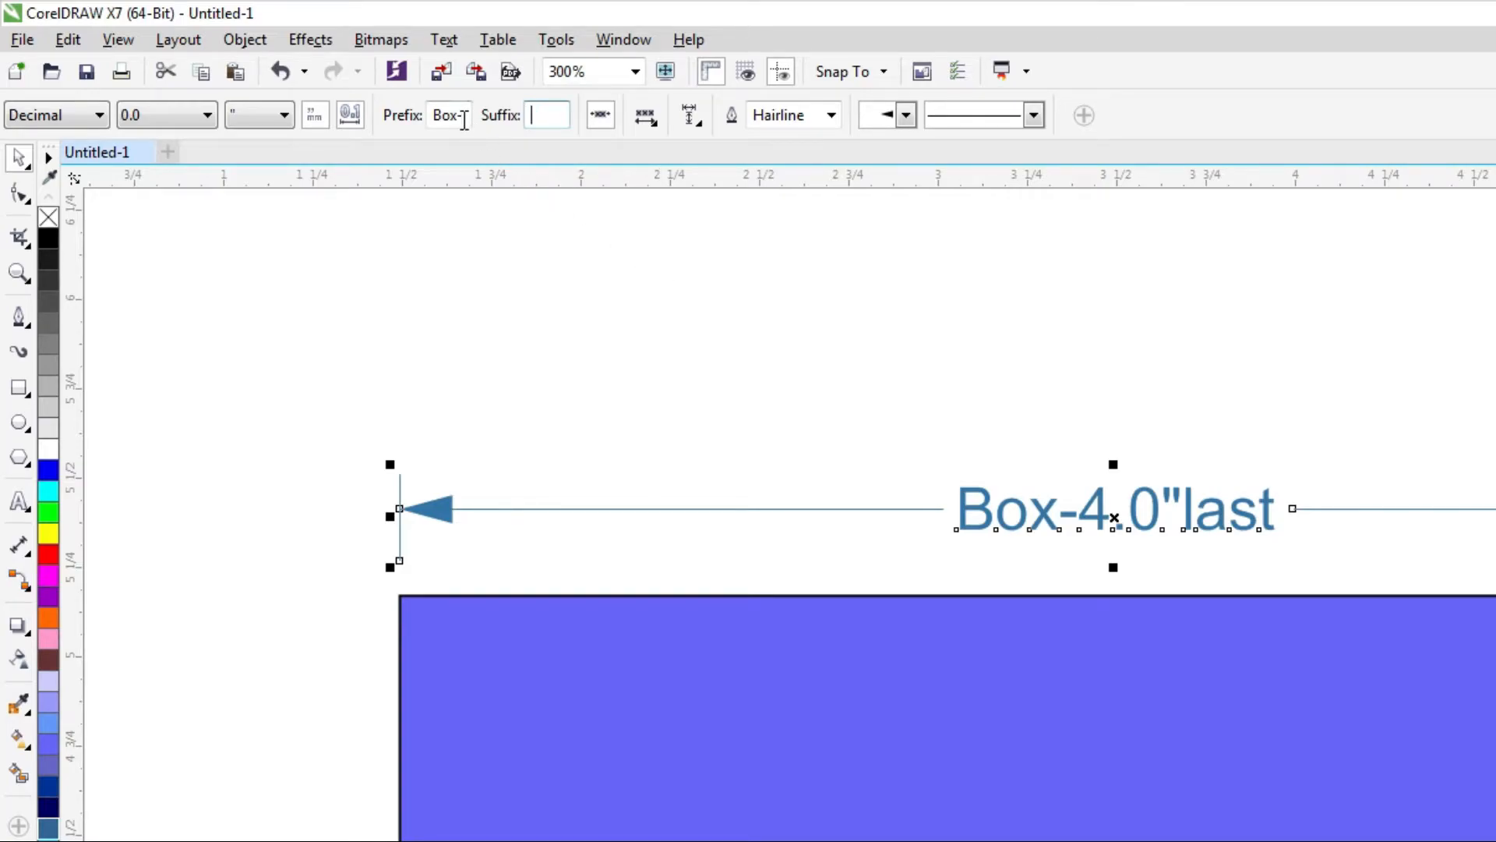
{"action": "double_click", "coordinate": [452, 117]}
{"action": "key", "text": "BackSpace"}
{"action": "left_click", "coordinate": [658, 263]}
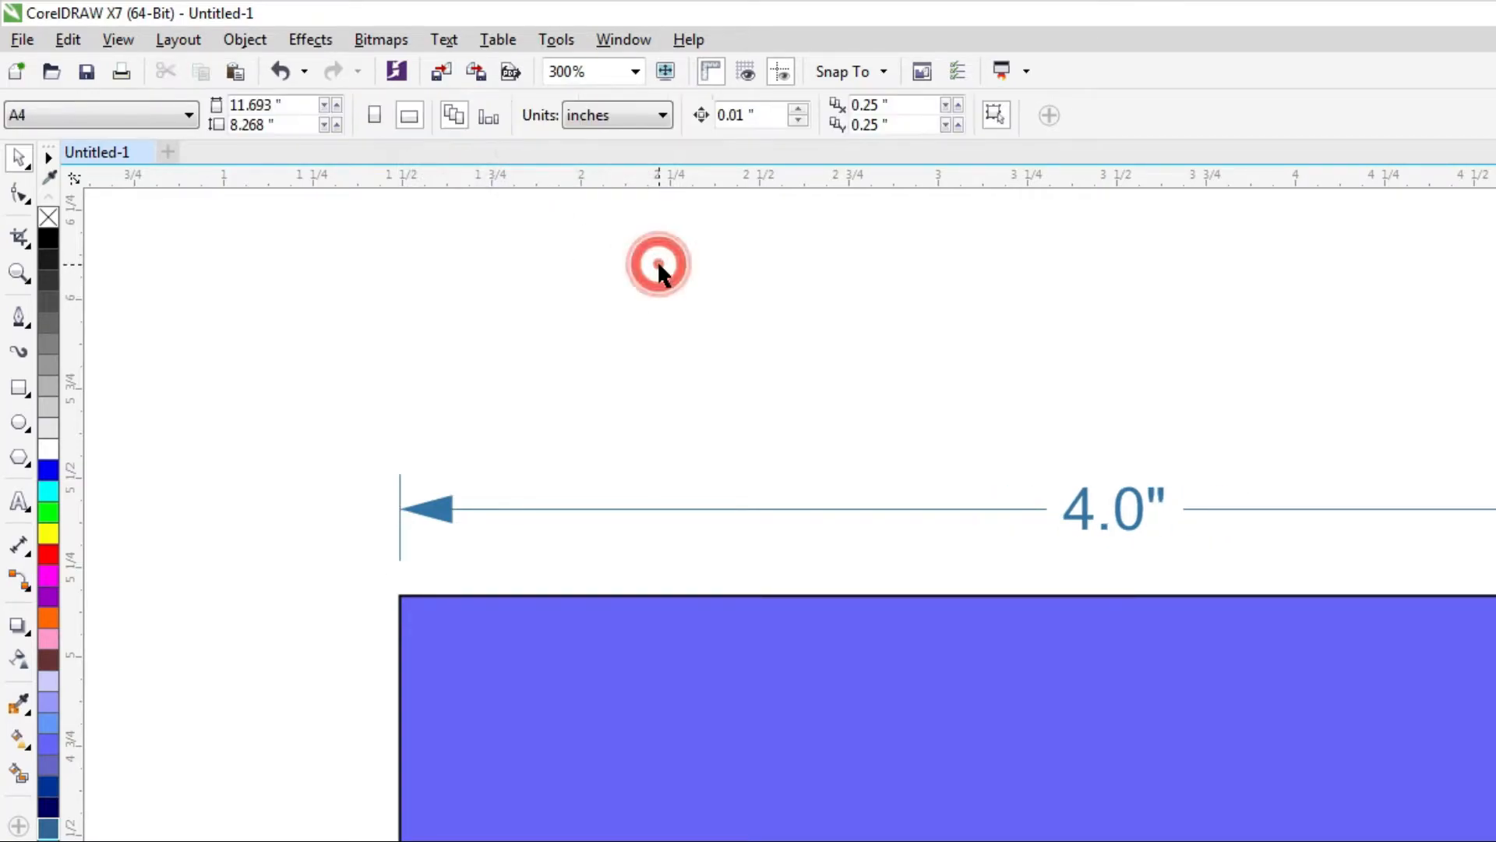
Select the rectangle's width dimension and examine its dynamic dimensioning option.
{"action": "left_click", "coordinate": [1138, 518]}
{"action": "left_click", "coordinate": [1247, 508]}
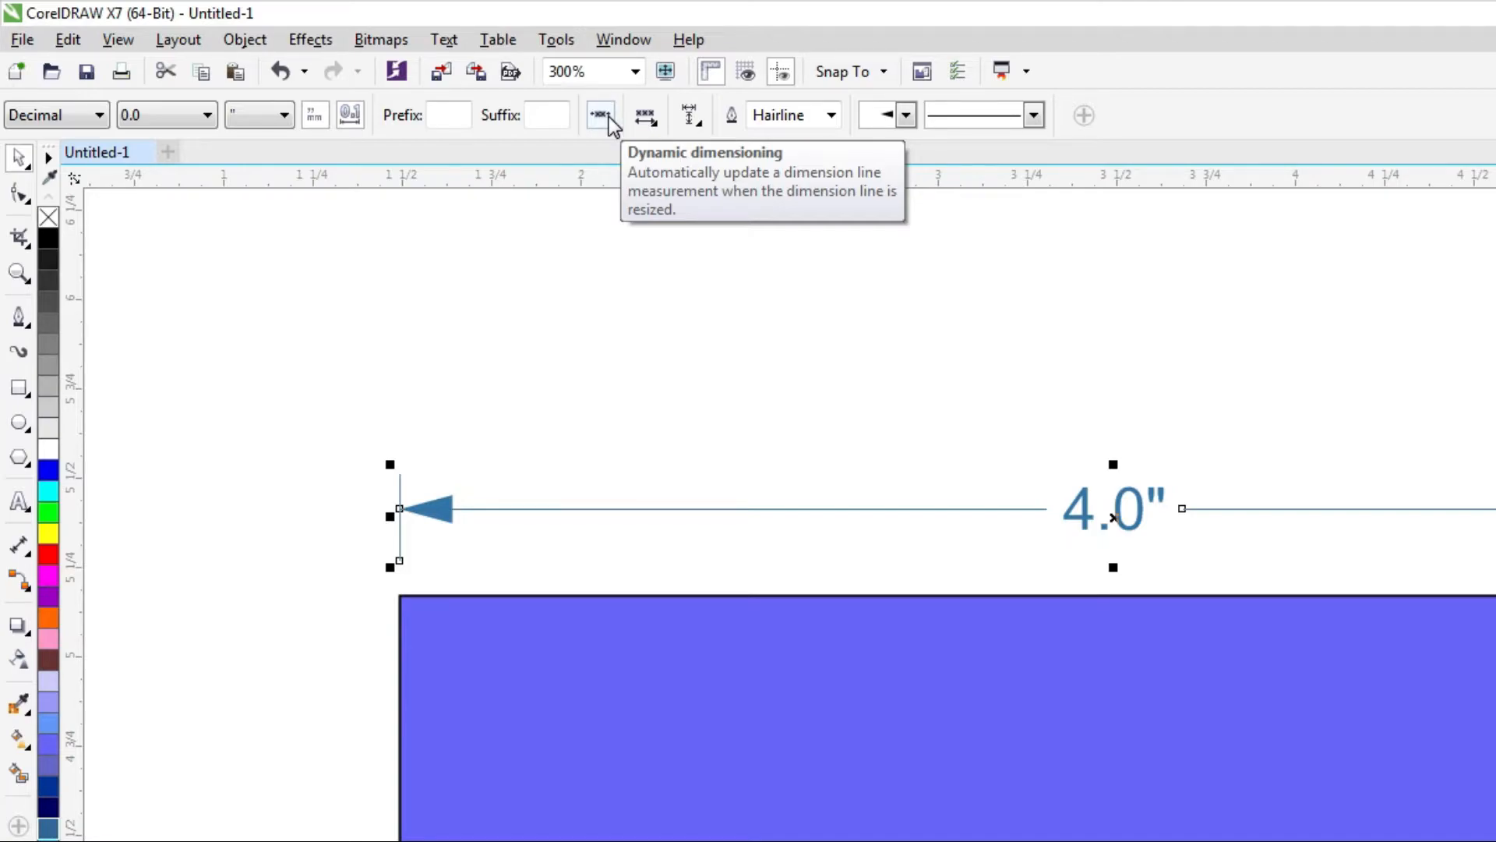
{"action": "left_click", "coordinate": [1269, 327]}
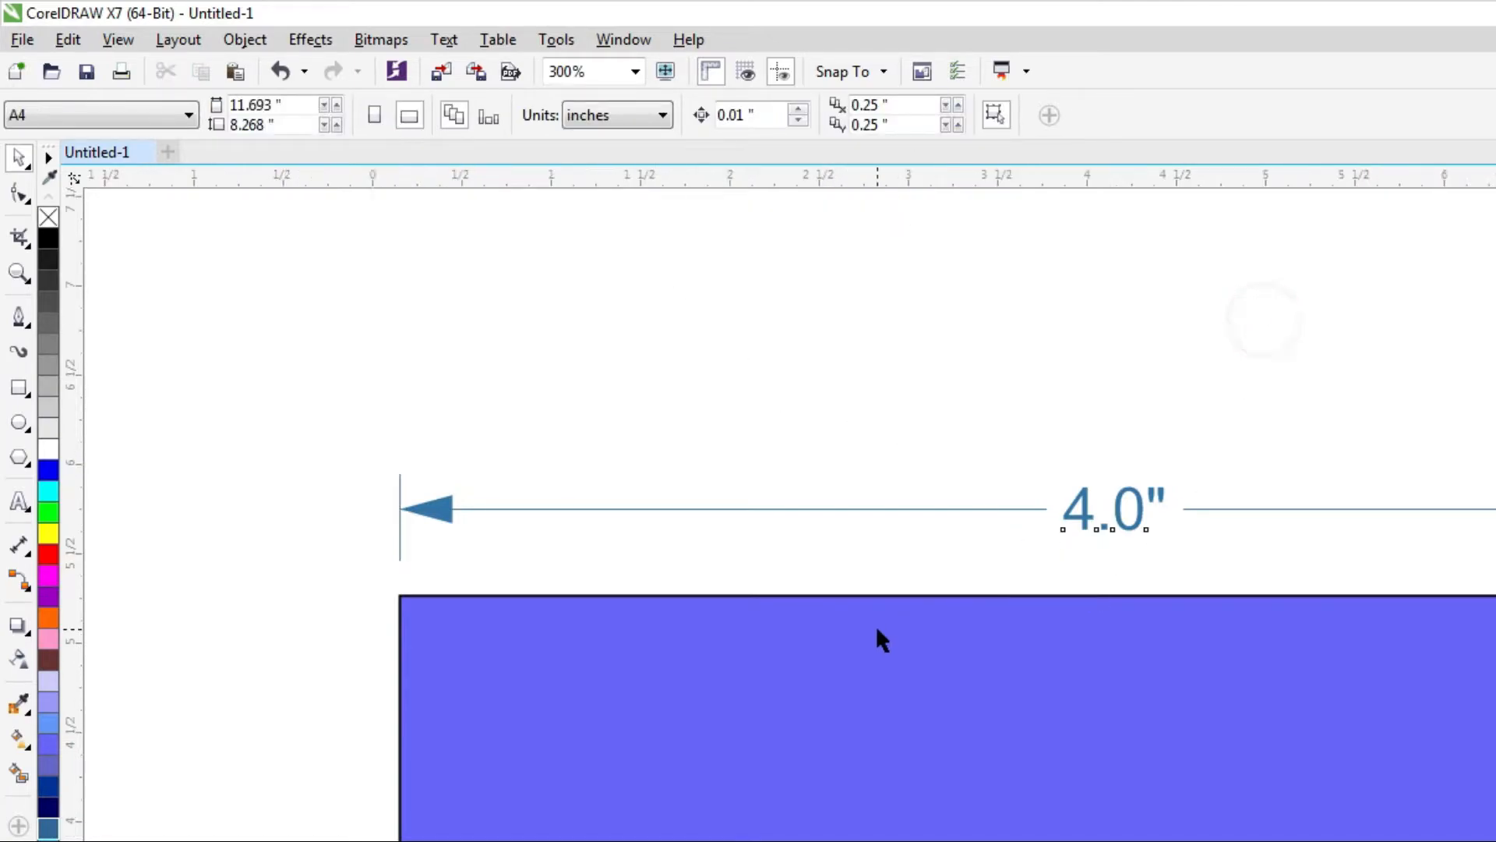
{"action": "scroll", "coordinate": [876, 625], "scroll_direction": "down", "scroll_amount": 2}
{"action": "left_click", "coordinate": [1198, 659]}
{"action": "scroll", "coordinate": [1009, 552], "scroll_direction": "up", "scroll_amount": 2}
{"action": "left_click", "coordinate": [1013, 586]}
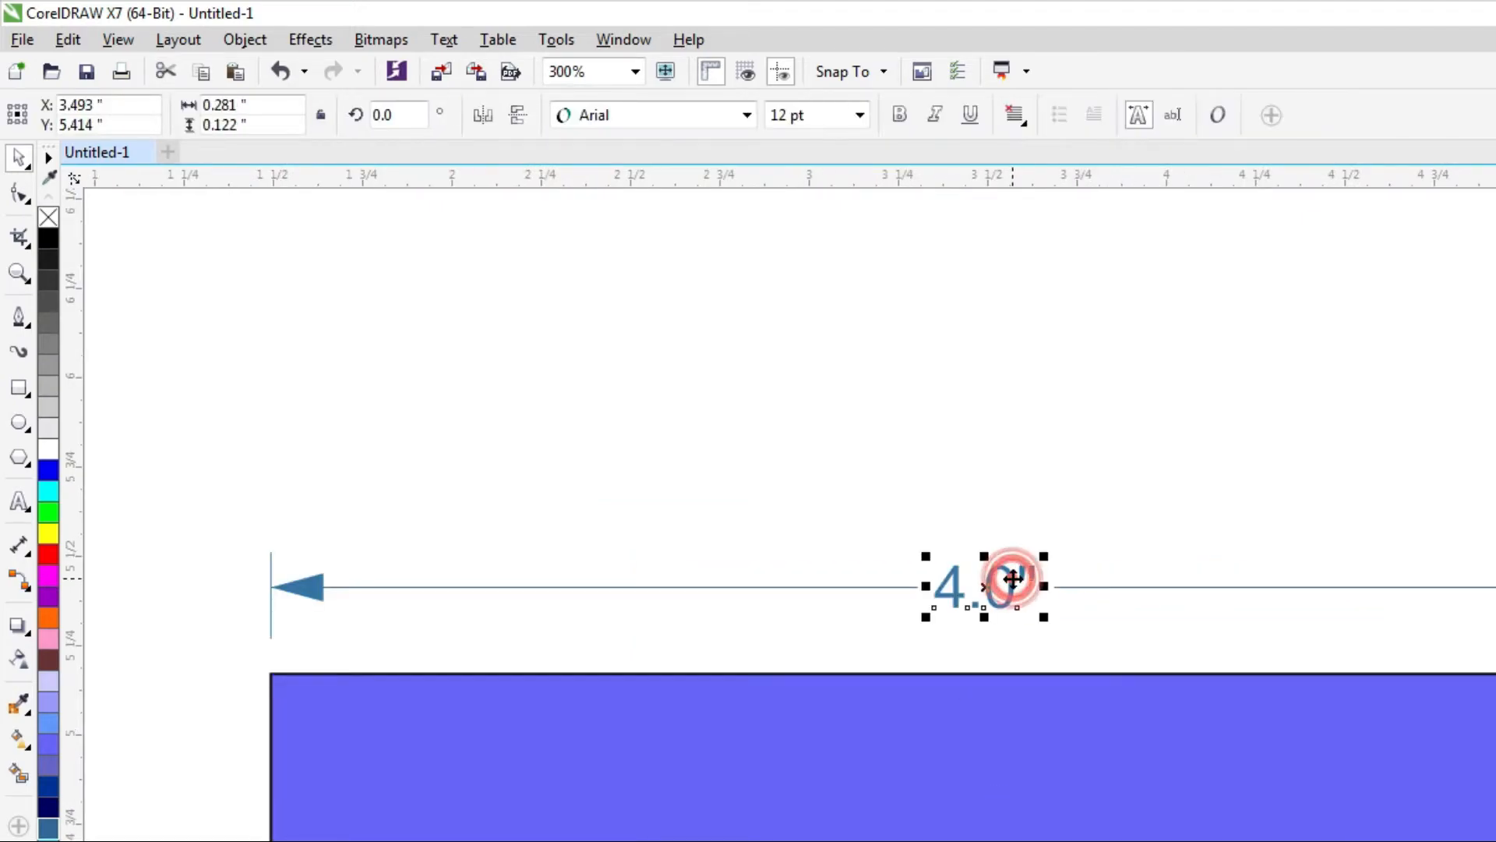
{"action": "left_click", "coordinate": [1057, 586]}
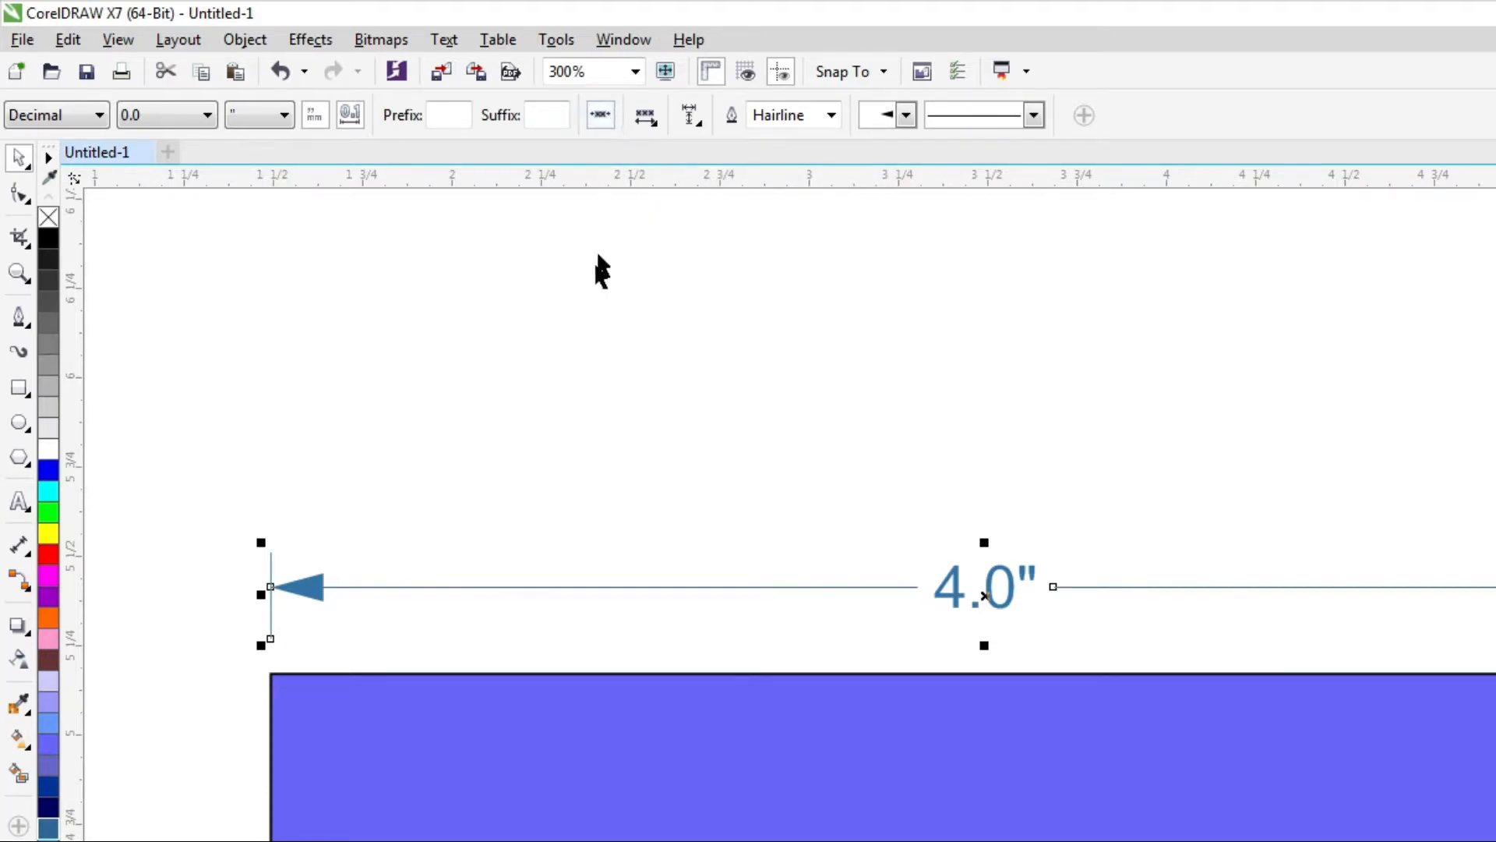
Shrink the rectangle proportionally to about 3.0 by 1.5 inches.
{"action": "scroll", "coordinate": [920, 350], "scroll_direction": "down", "scroll_amount": 2}
{"action": "left_click", "coordinate": [1216, 618]}
{"action": "left_click_drag", "start_coordinate": [1318, 840], "coordinate": [1142, 790]}
{"action": "scroll", "coordinate": [902, 524], "scroll_direction": "up", "scroll_amount": 2}
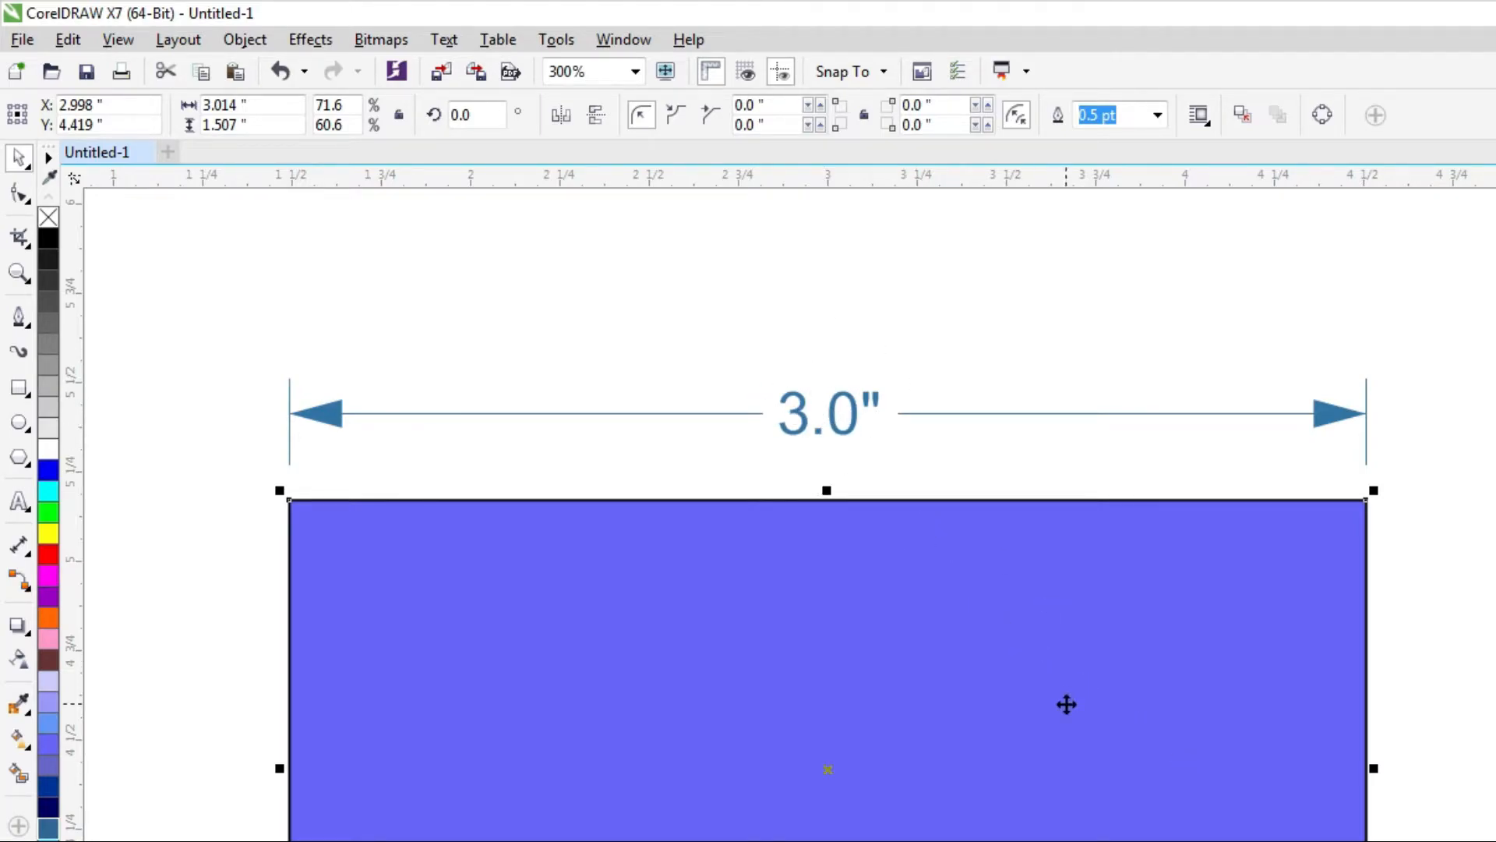
Undo the last resize of the rectangle.
{"action": "scroll", "coordinate": [1164, 649], "scroll_direction": "down", "scroll_amount": 2}
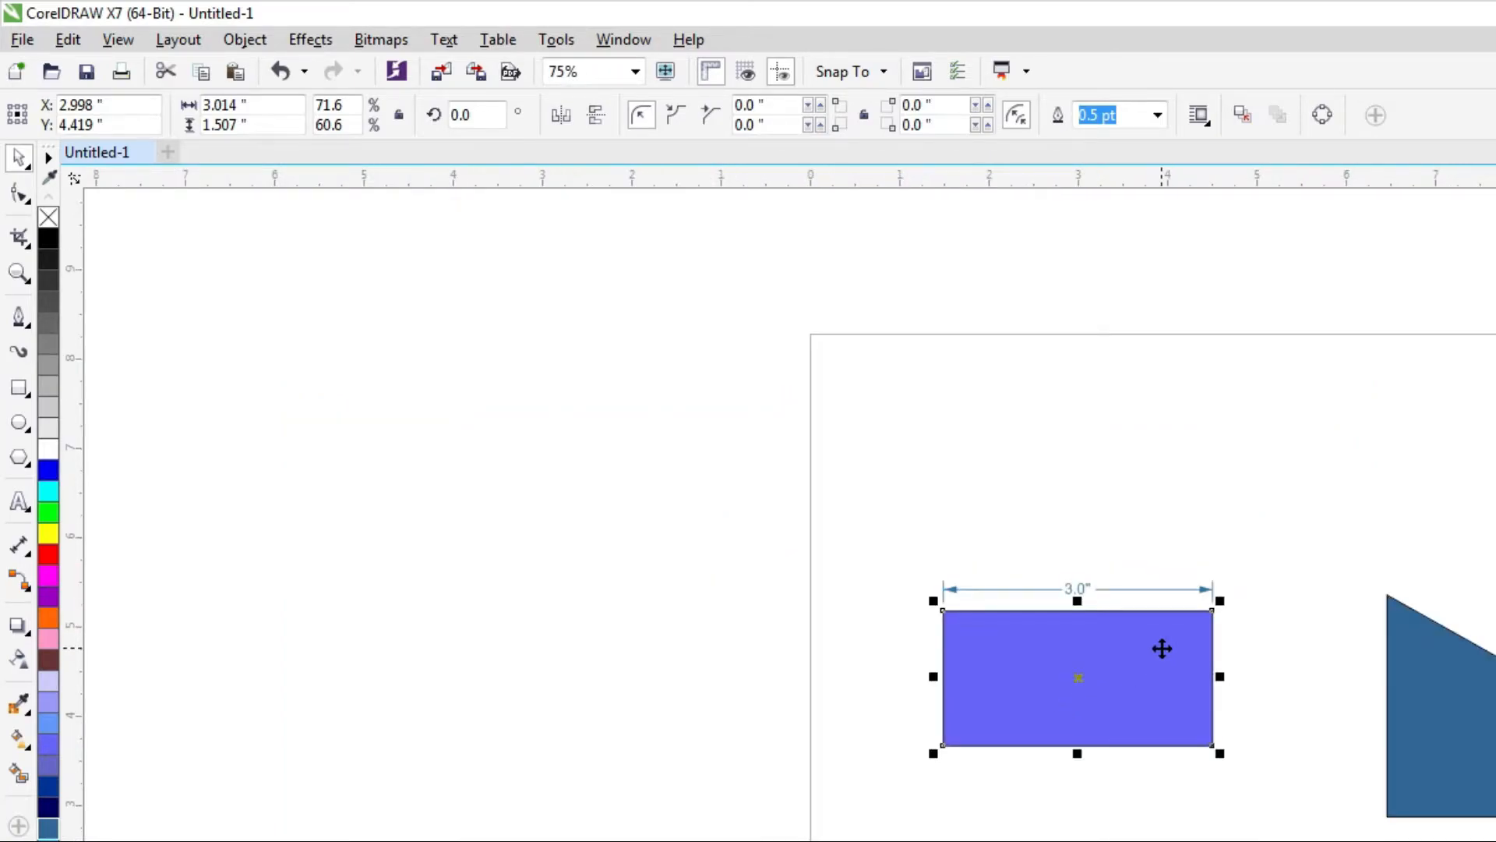
{"action": "key", "text": "ctrl+z"}
{"action": "scroll", "coordinate": [1200, 668], "scroll_direction": "up", "scroll_amount": 1}
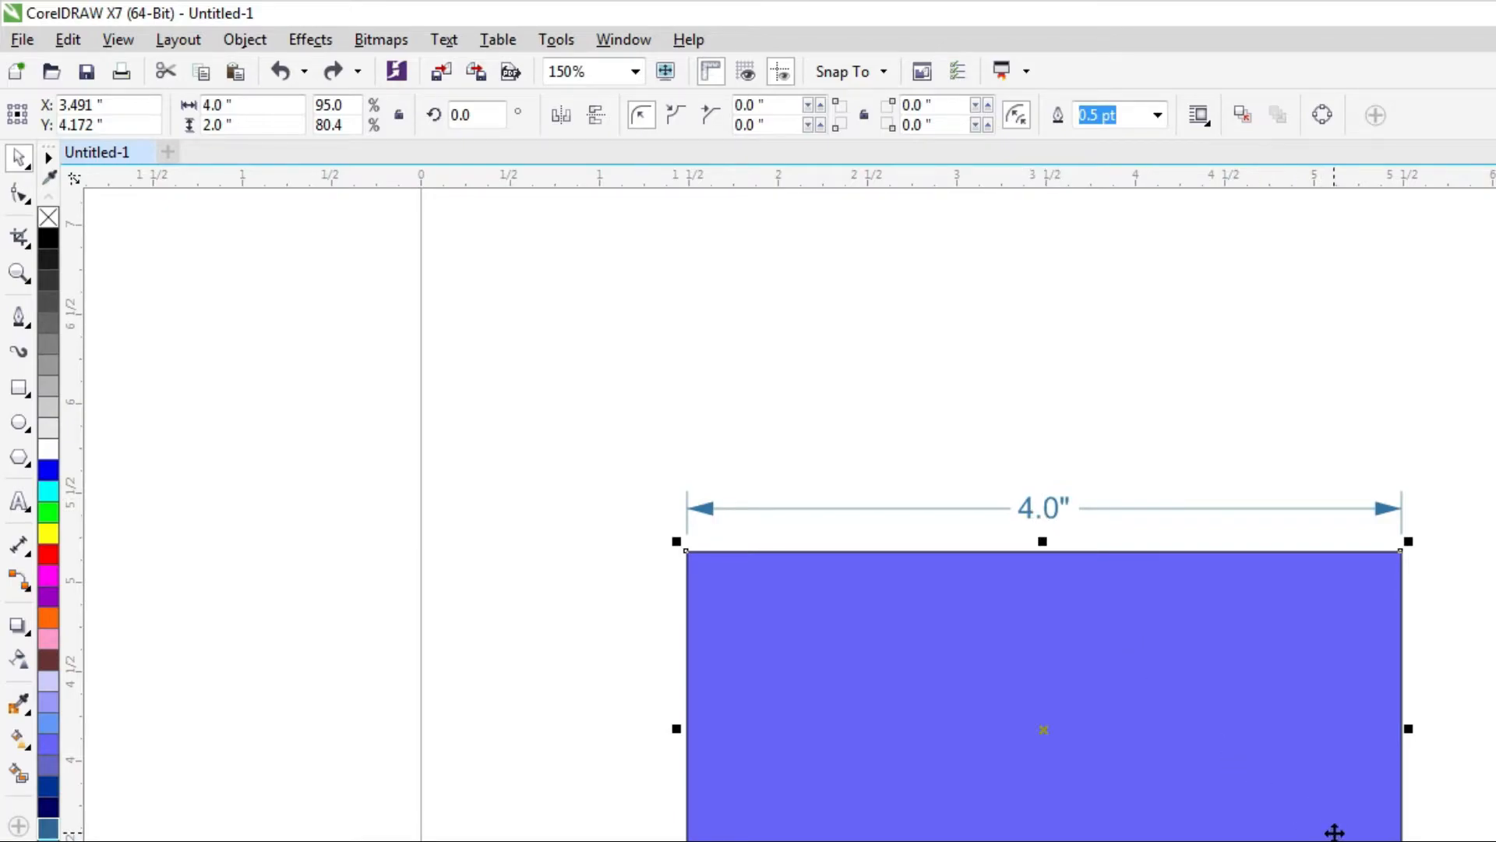
{"action": "scroll", "coordinate": [1107, 790], "scroll_direction": "down", "scroll_amount": 1}
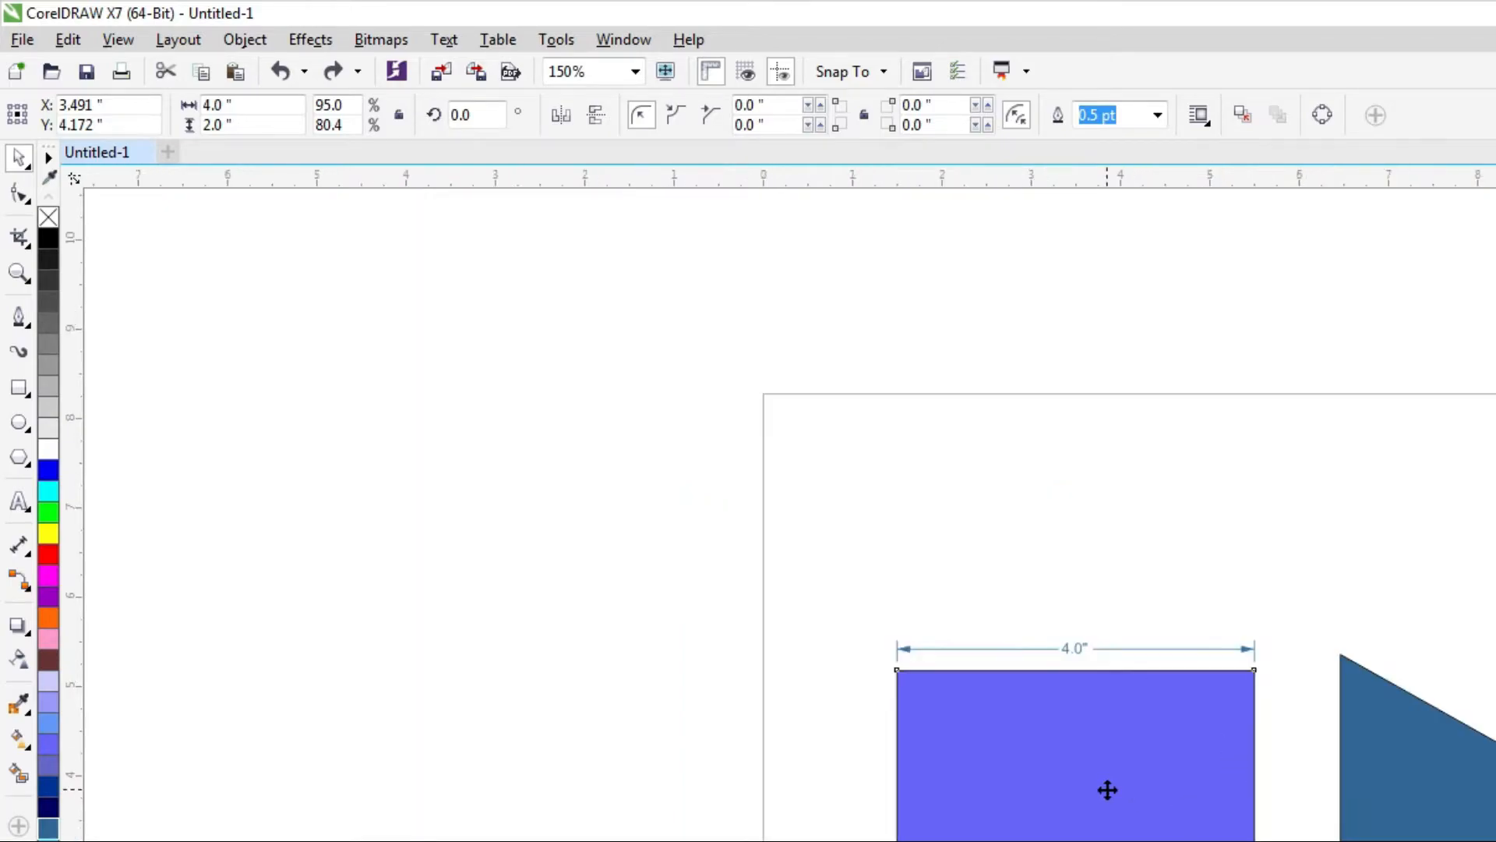
{"action": "left_click", "coordinate": [764, 391]}
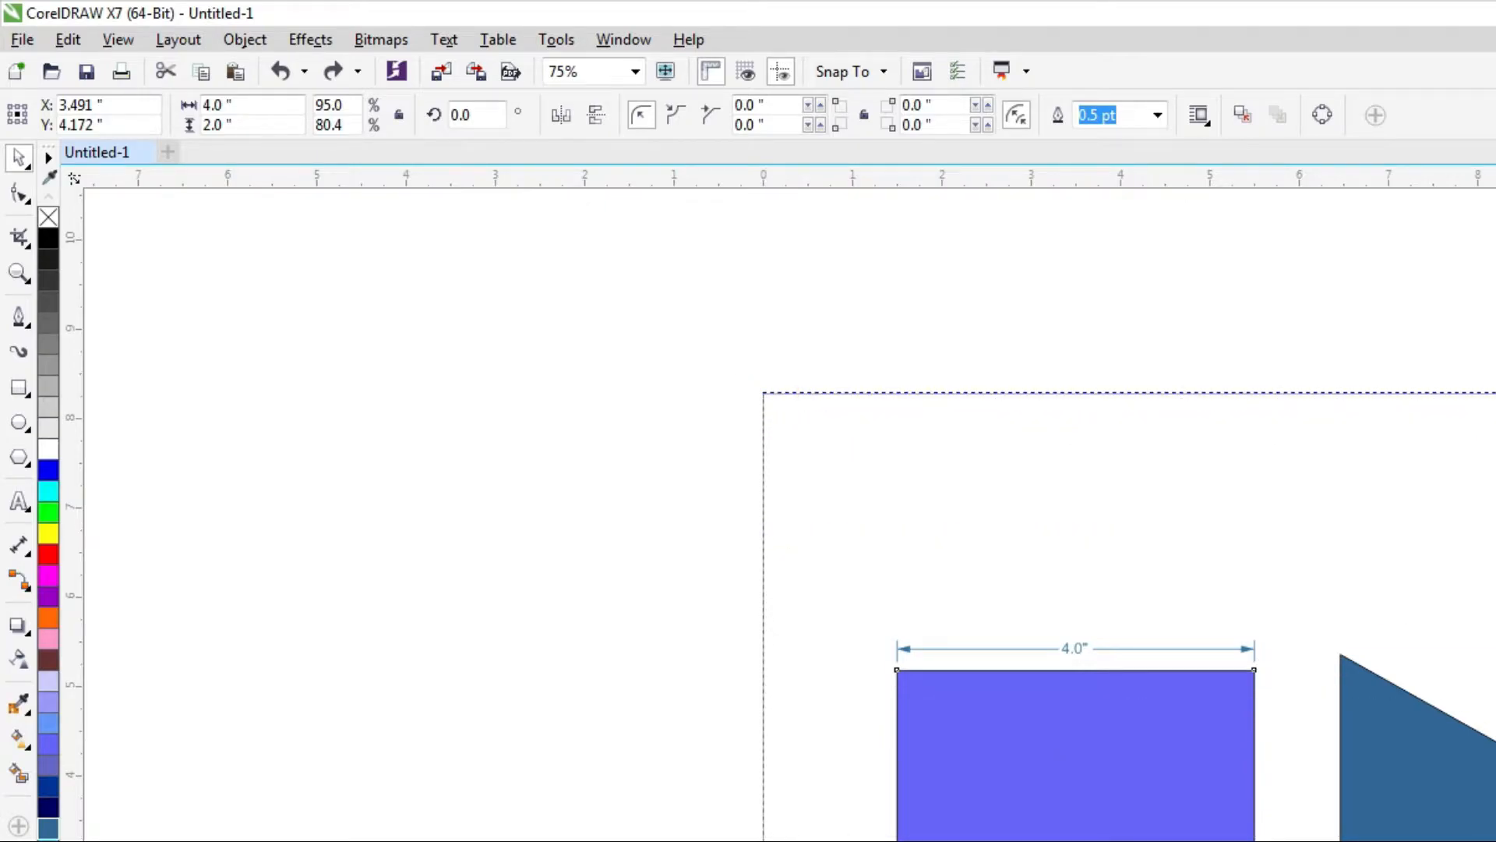
{"action": "left_click", "coordinate": [1095, 685]}
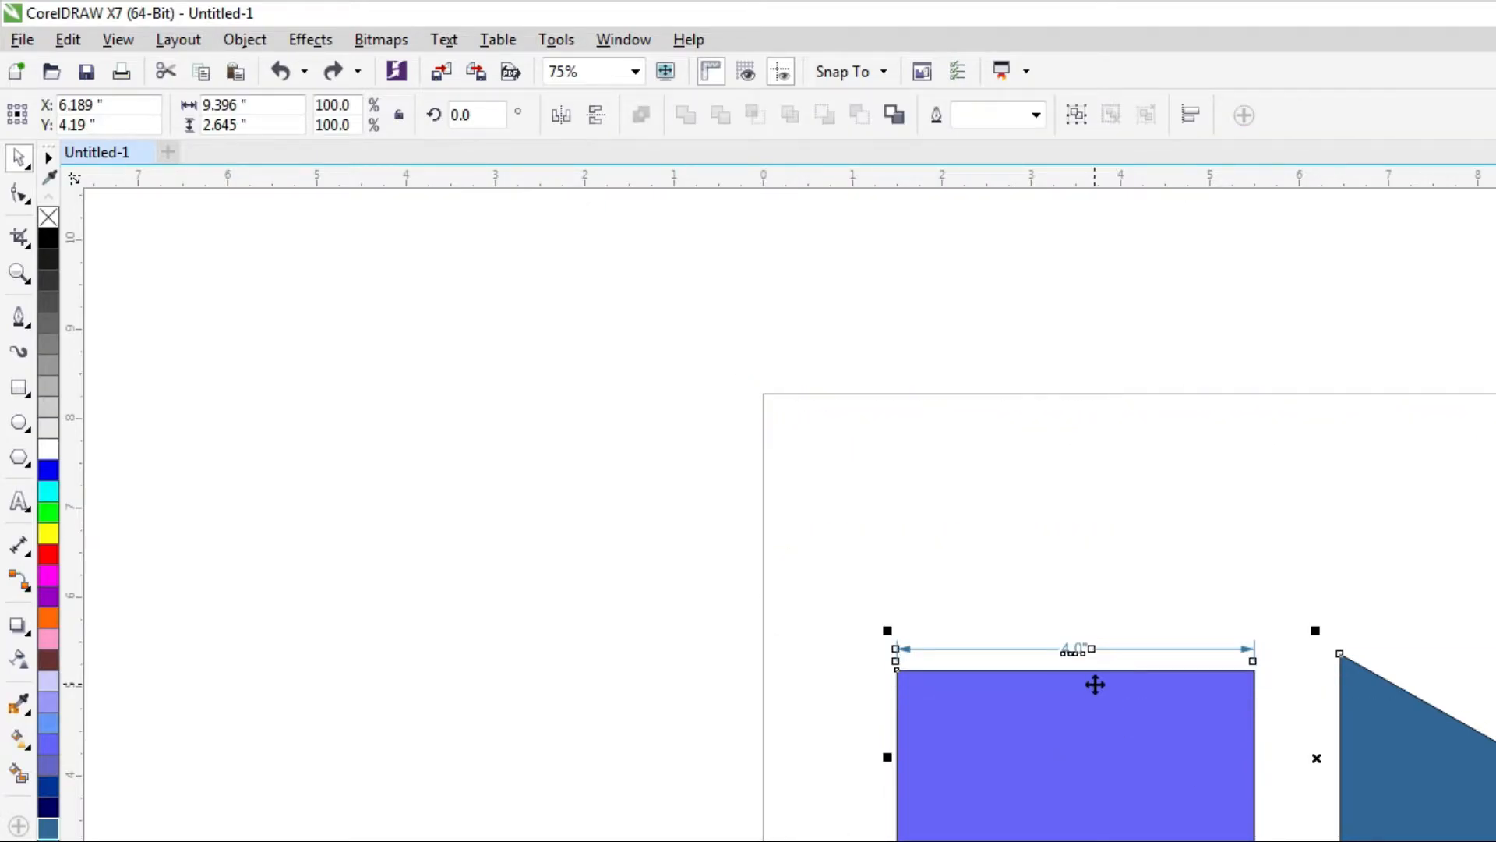
{"action": "left_click", "coordinate": [1252, 483]}
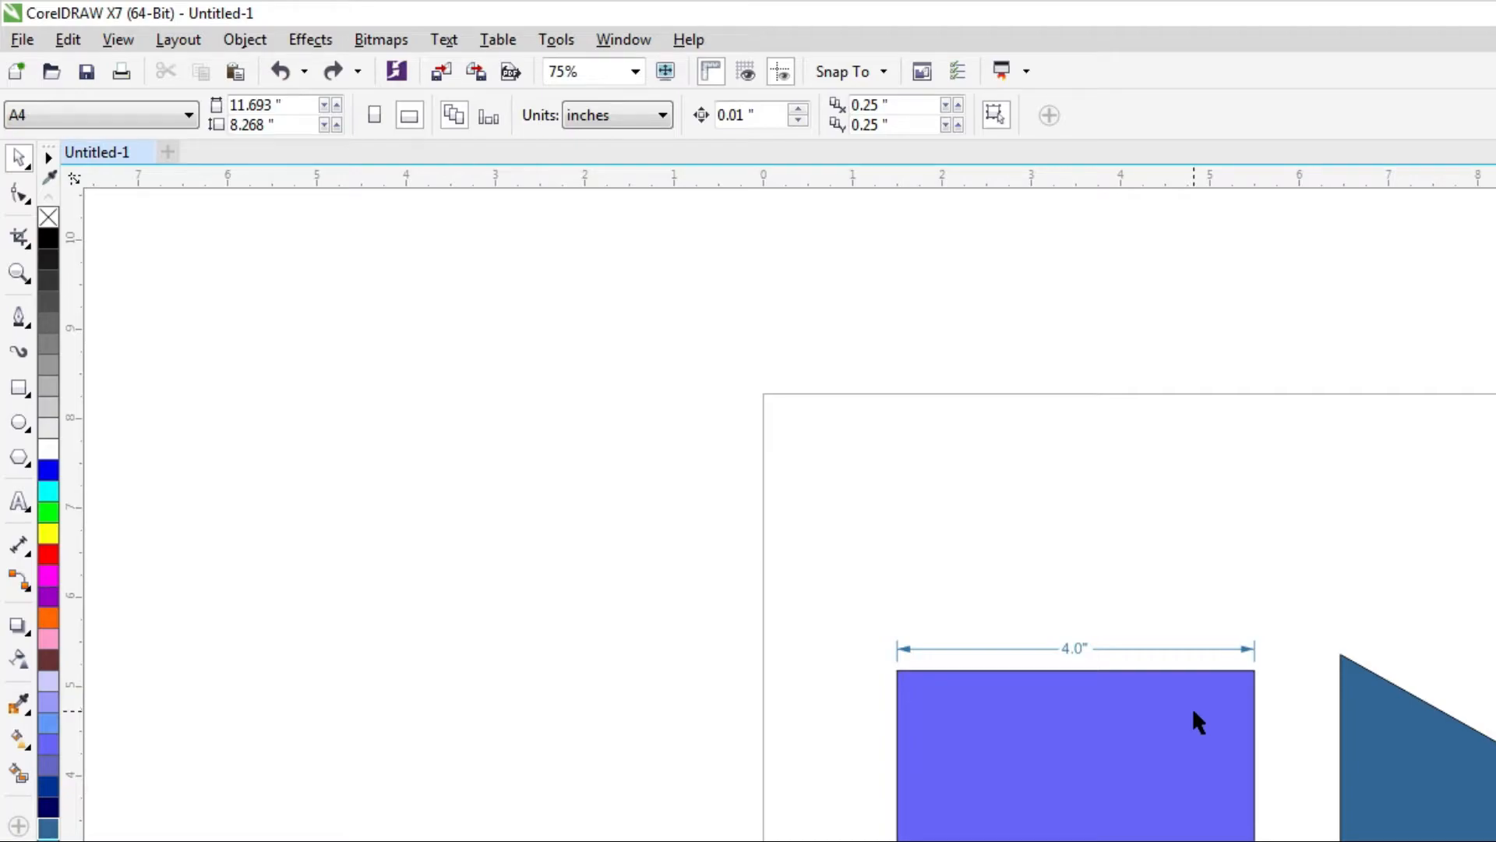
Move the rectangle near the page's upper-left corner, centering it at about X 2.24 and Y 6.9 inches.
{"action": "left_click", "coordinate": [1163, 730]}
{"action": "left_click_drag", "start_coordinate": [1084, 728], "coordinate": [978, 490]}
{"action": "left_click", "coordinate": [1288, 472]}
{"action": "left_click", "coordinate": [1090, 494]}
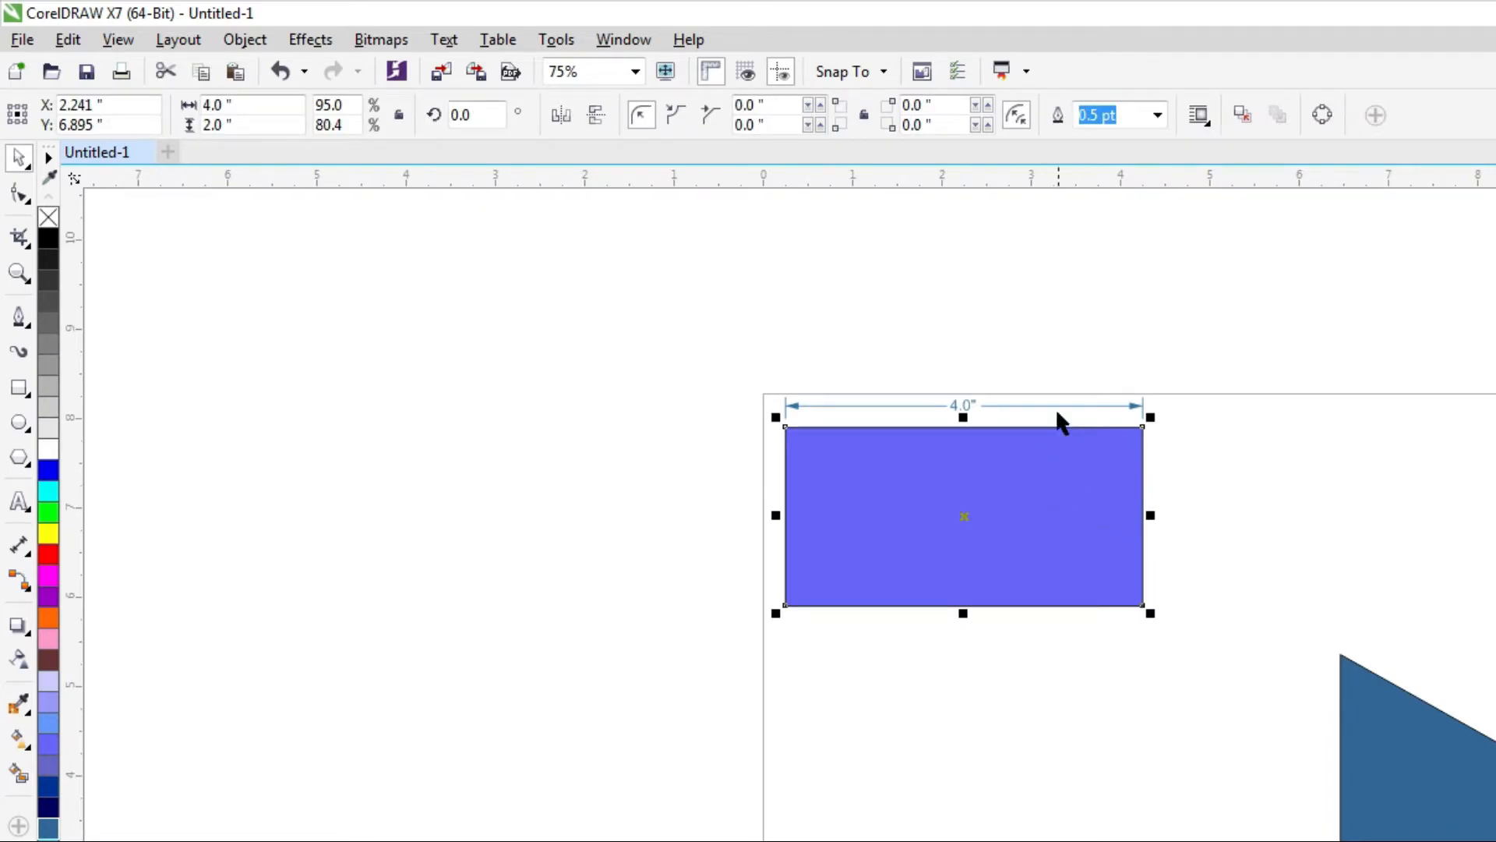
Turn off dynamic dimensioning for the rectangle's width dimension.
{"action": "scroll", "coordinate": [1055, 409], "scroll_direction": "up", "scroll_amount": 2}
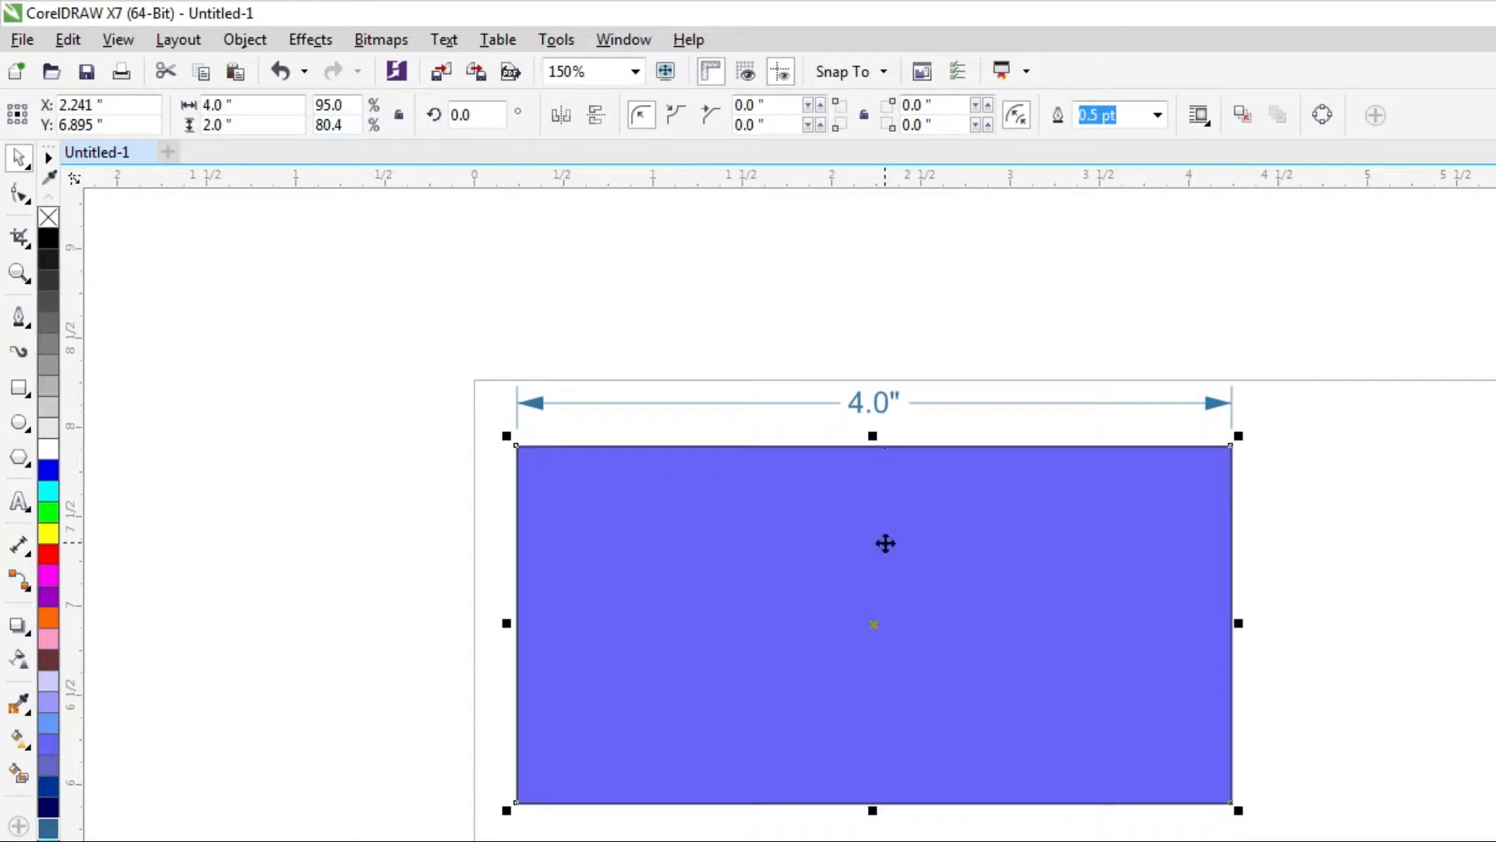
{"action": "left_click", "coordinate": [929, 341]}
{"action": "left_click", "coordinate": [929, 481]}
{"action": "left_click", "coordinate": [879, 407]}
{"action": "left_click", "coordinate": [915, 406]}
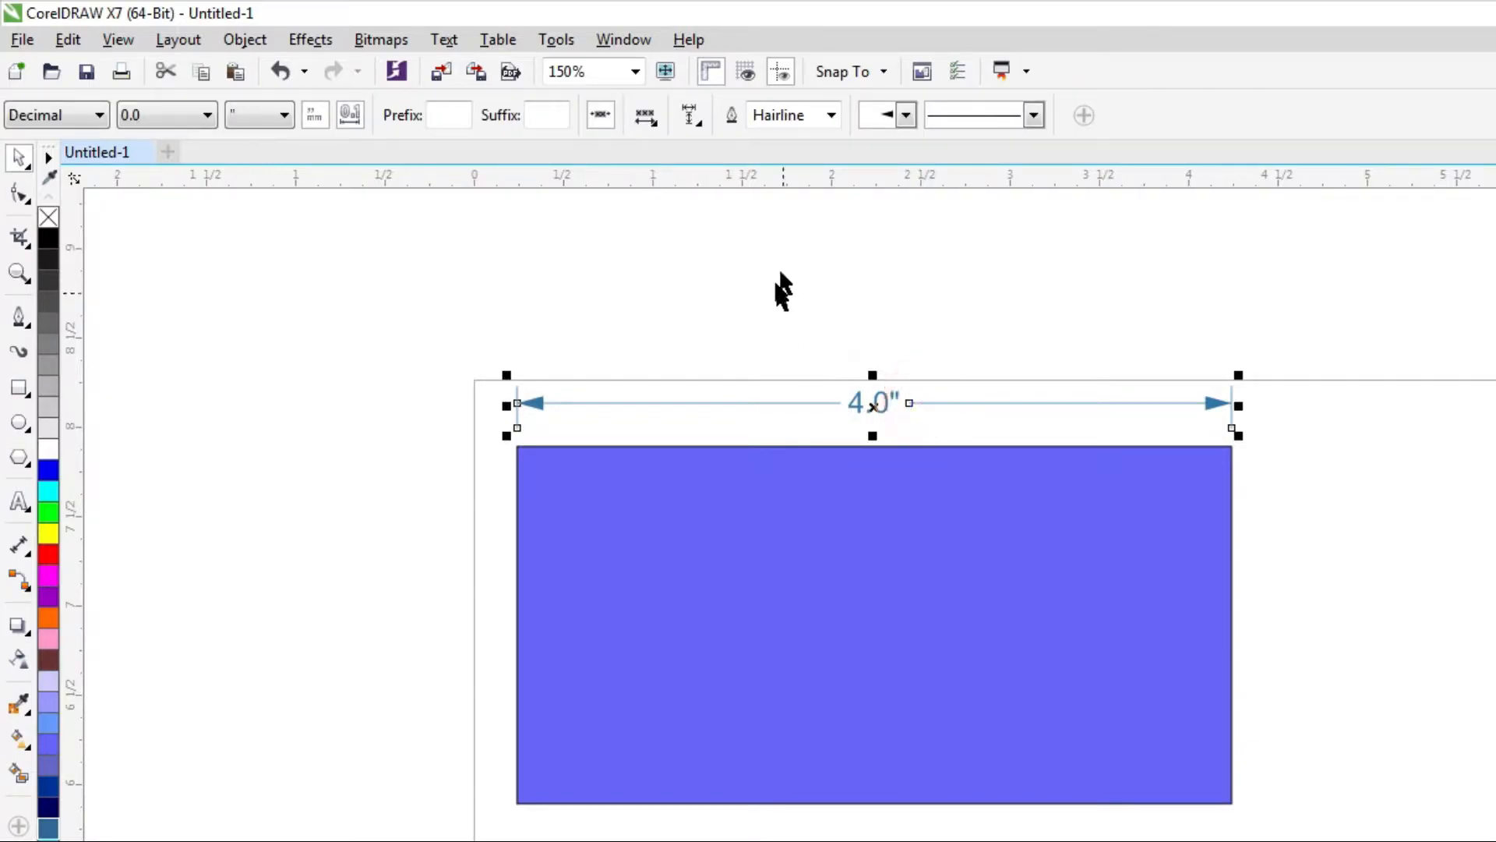
{"action": "left_click", "coordinate": [605, 120]}
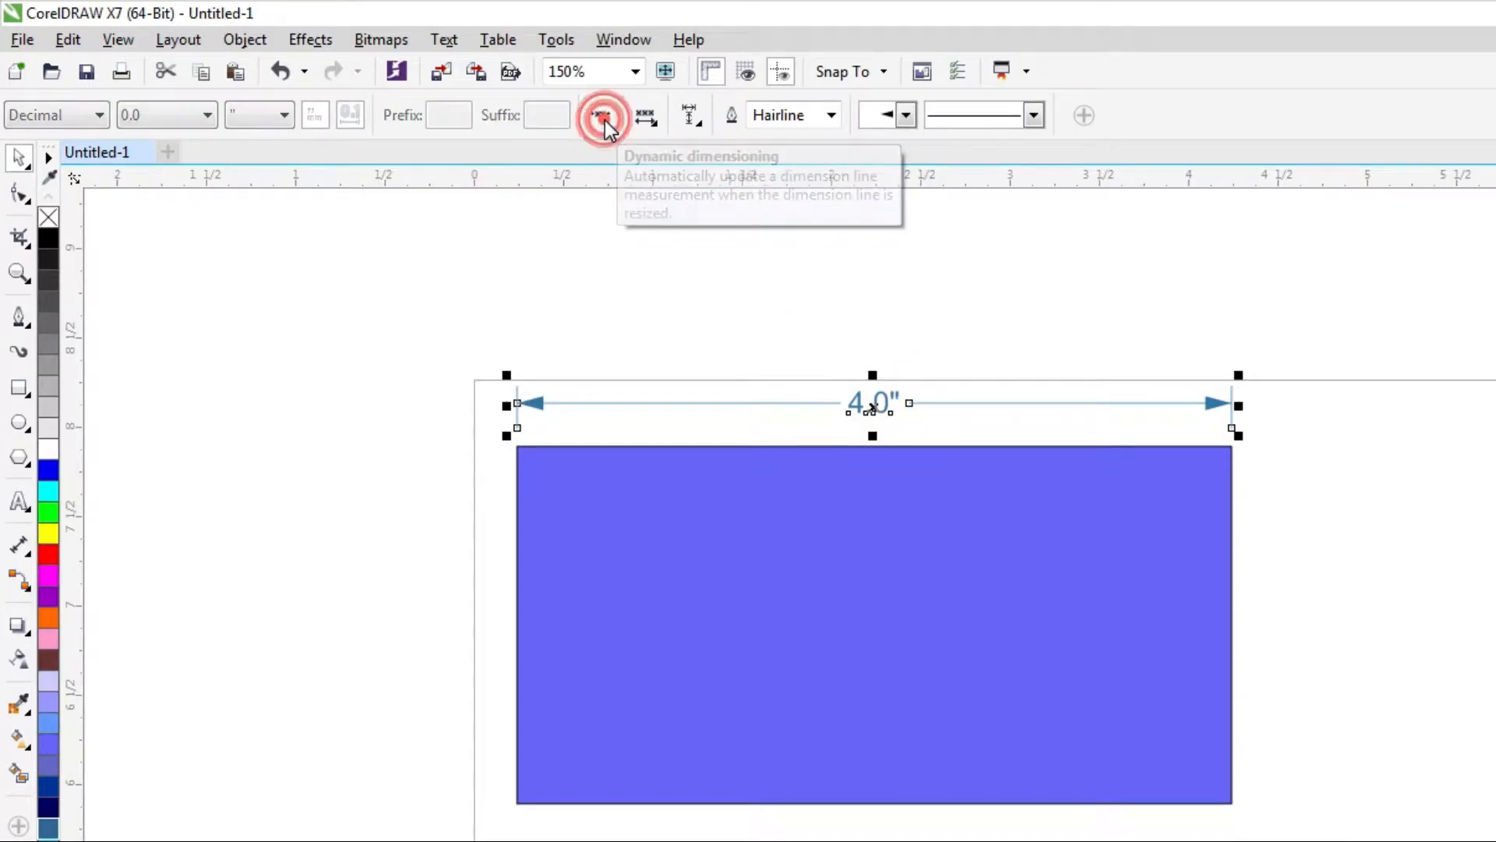
Shrink the rectangle proportionally in several passes to about 3.09 by 1.54 inches.
{"action": "left_click", "coordinate": [1456, 765]}
{"action": "left_click", "coordinate": [1154, 722]}
{"action": "left_click_drag", "start_coordinate": [1245, 812], "coordinate": [1120, 755]}
{"action": "left_click", "coordinate": [1148, 785]}
{"action": "left_click_drag", "start_coordinate": [1251, 831], "coordinate": [1127, 753]}
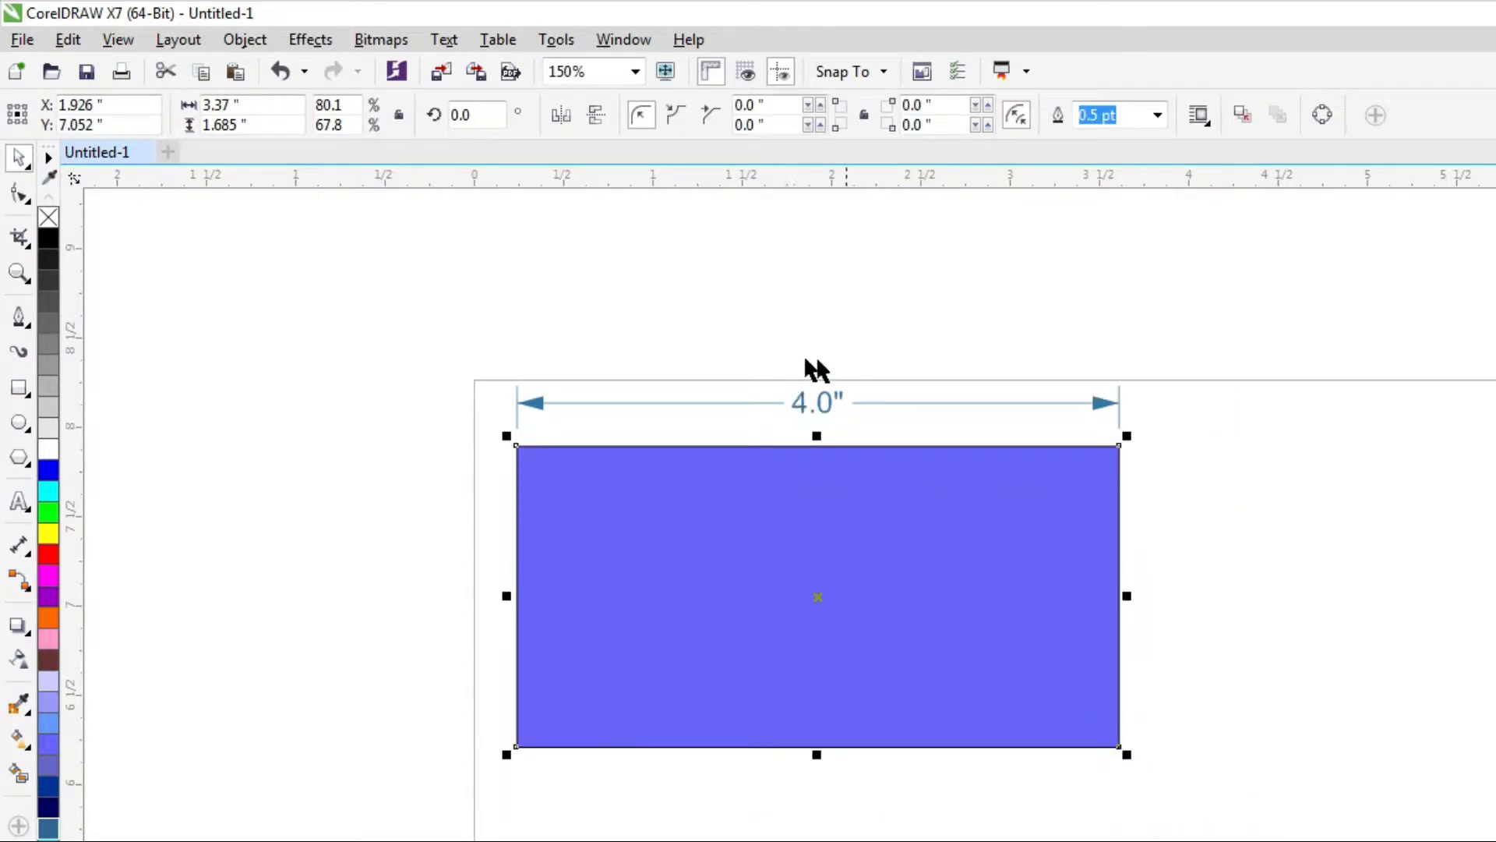
{"action": "left_click_drag", "start_coordinate": [1129, 757], "coordinate": [1077, 783]}
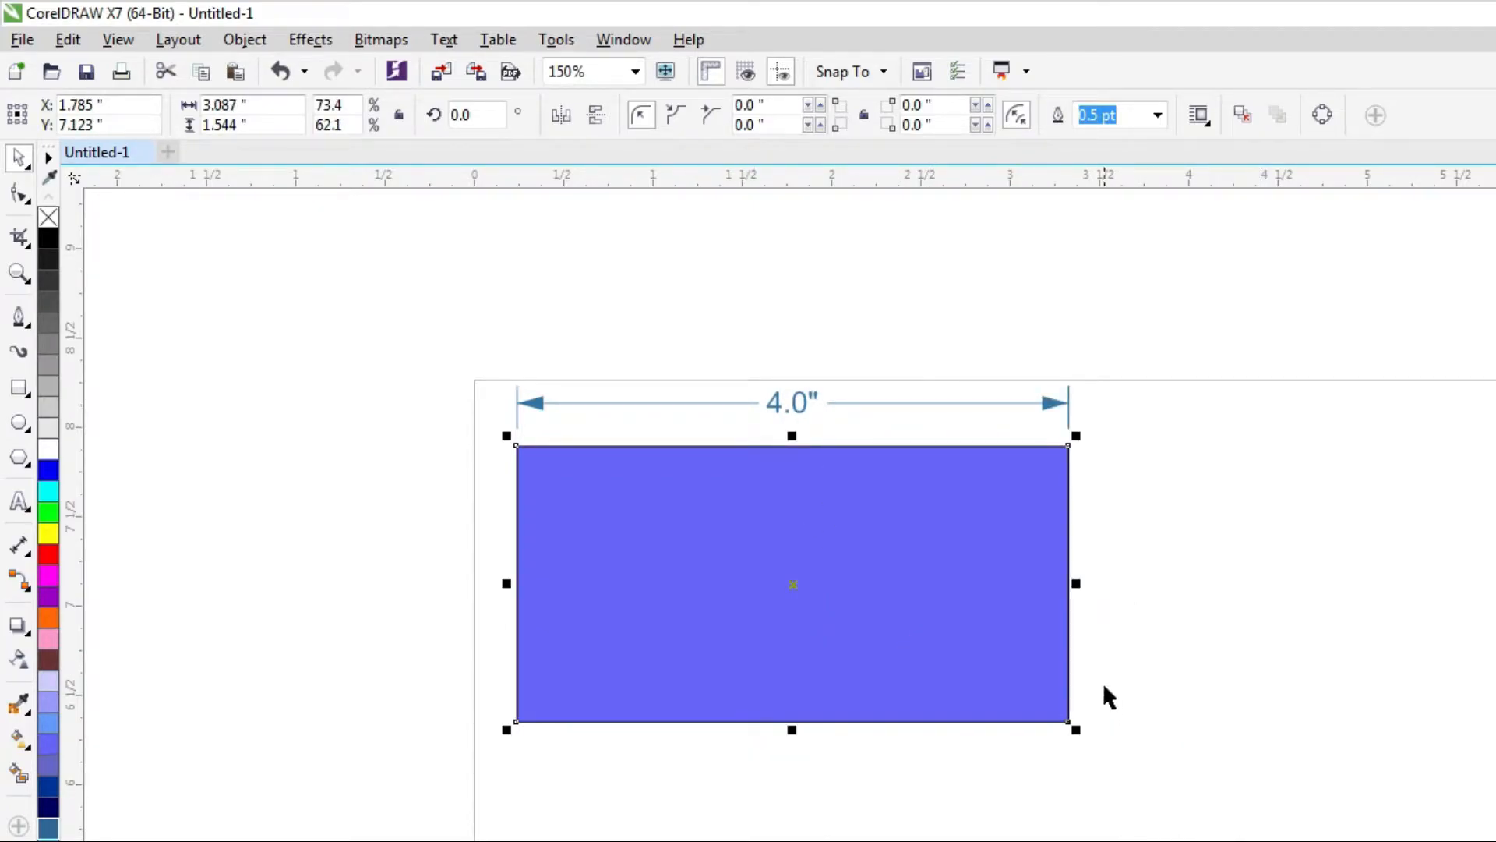
Undo the rectangle's resizes and the dynamic dimensioning change.
{"action": "key", "text": "ctrl+z"}
{"action": "key", "text": "ctrl+z"}
{"action": "key", "text": "ctrl+z"}
{"action": "key", "text": "ctrl+z"}
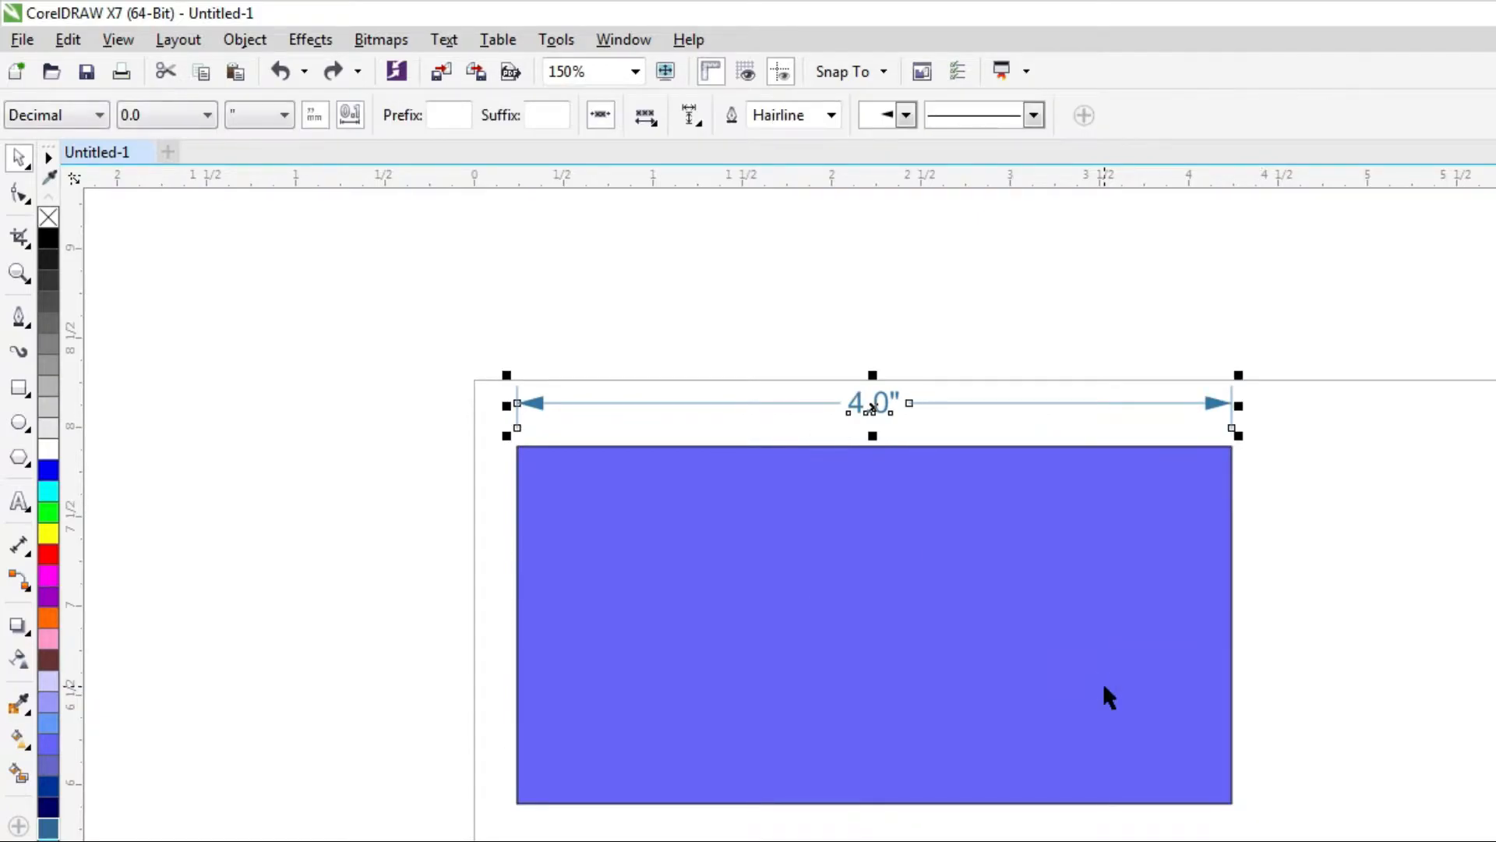
Move the rectangle down and inward on the page, centering it at about X 2.93 and Y 6.11 inches.
{"action": "left_click", "coordinate": [1436, 655]}
{"action": "left_click_drag", "start_coordinate": [967, 565], "coordinate": [1088, 690]}
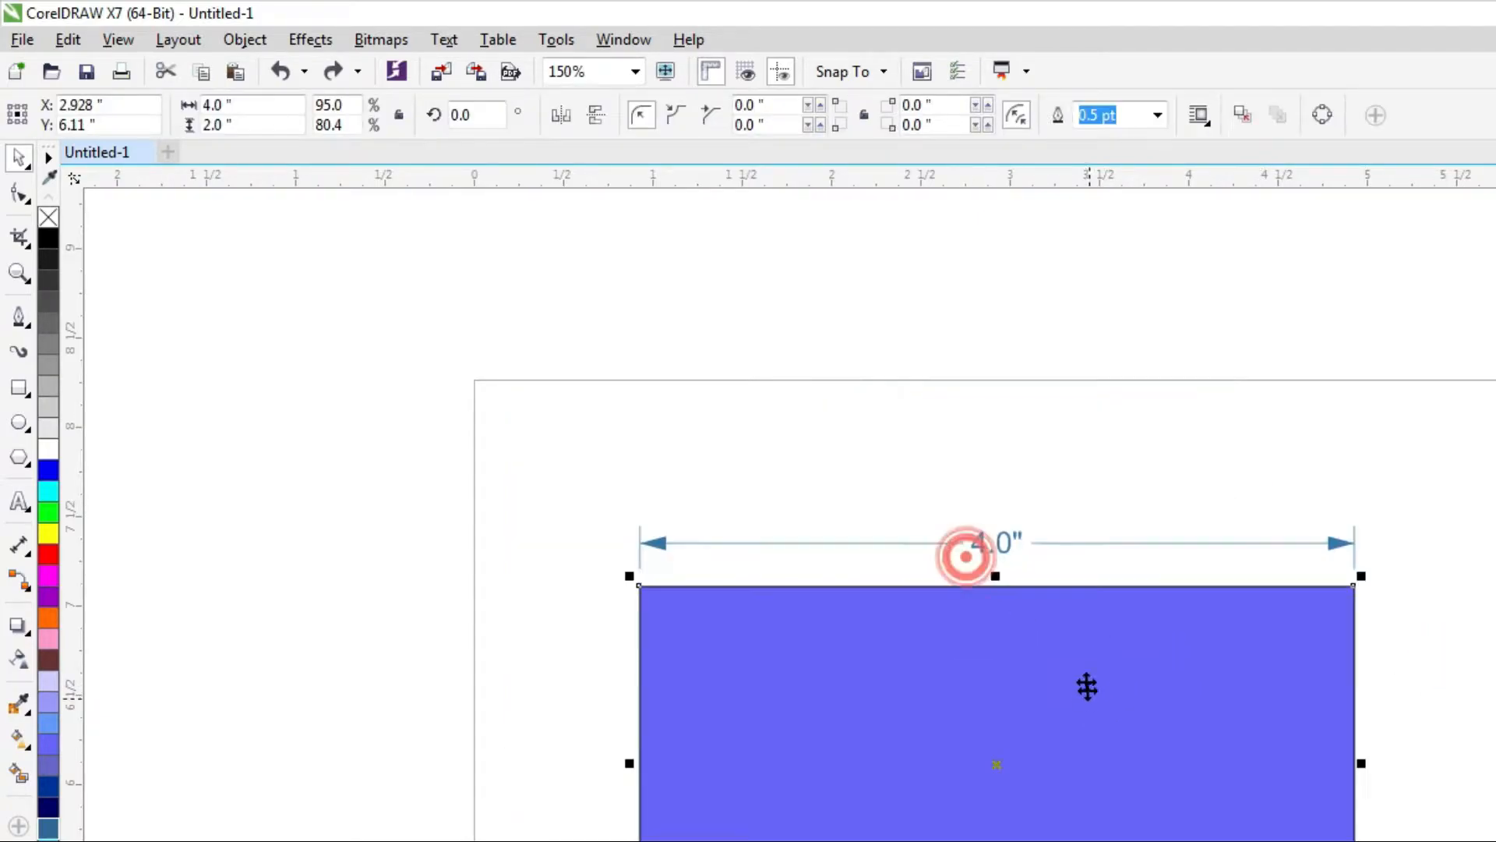
Place the width dimension's text above the dimension line, and return it to running through the line.
{"action": "left_click", "coordinate": [1077, 541]}
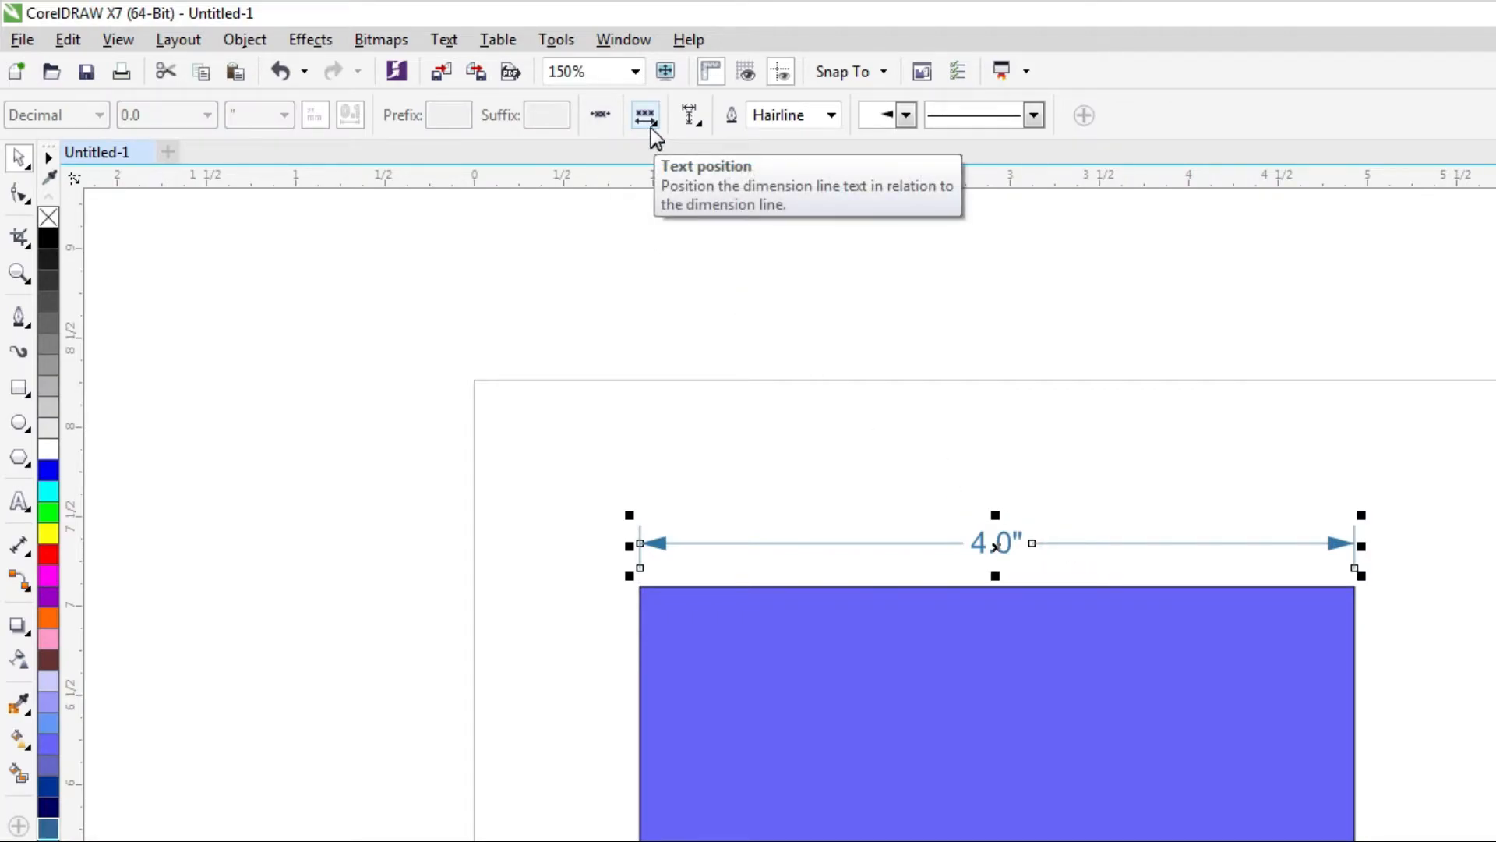
{"action": "scroll", "coordinate": [997, 548], "scroll_direction": "up", "scroll_amount": 2}
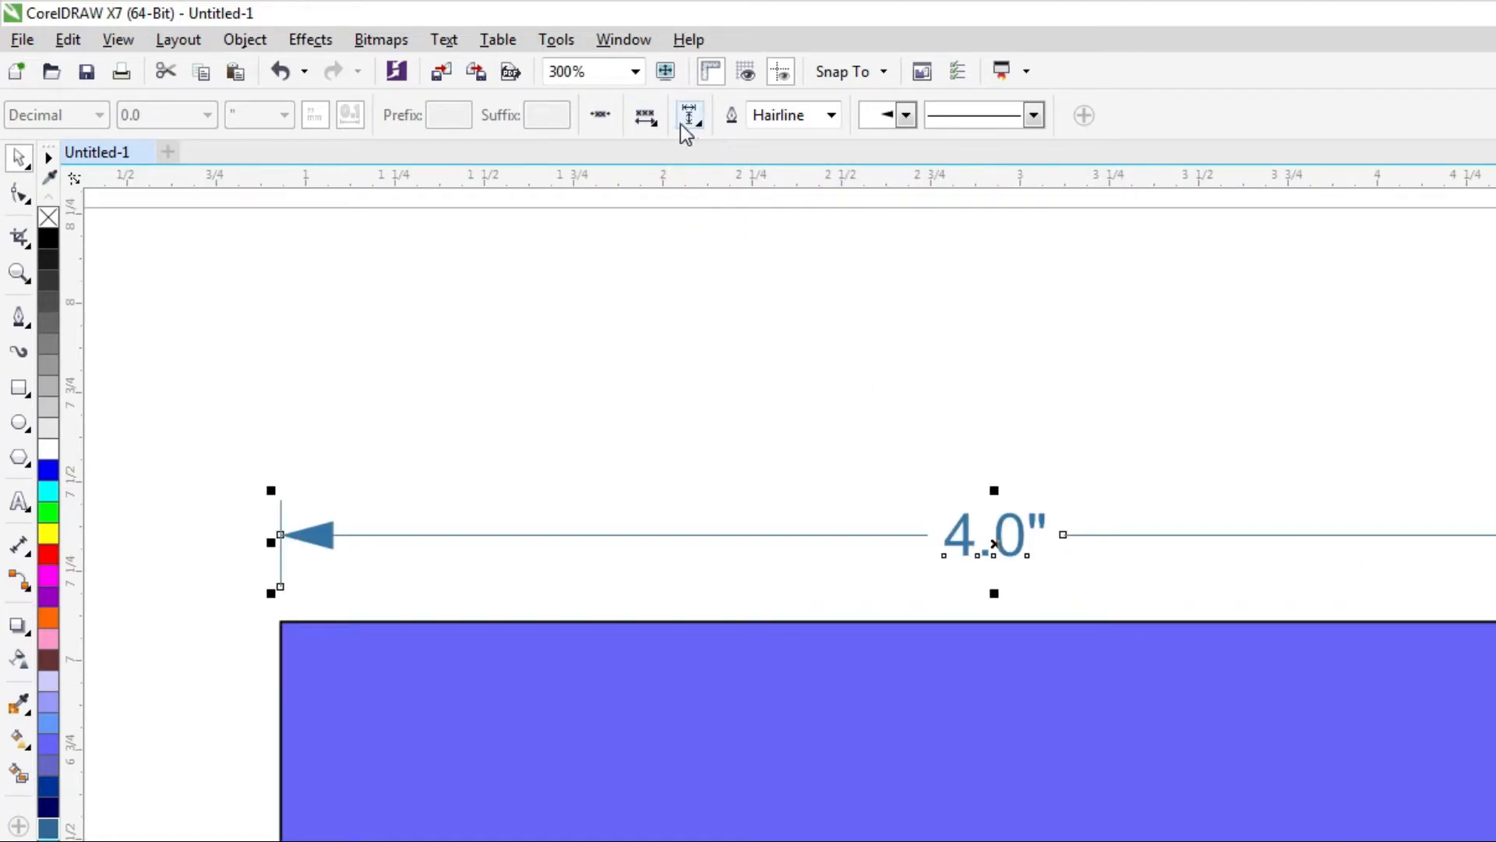
{"action": "left_click", "coordinate": [658, 127]}
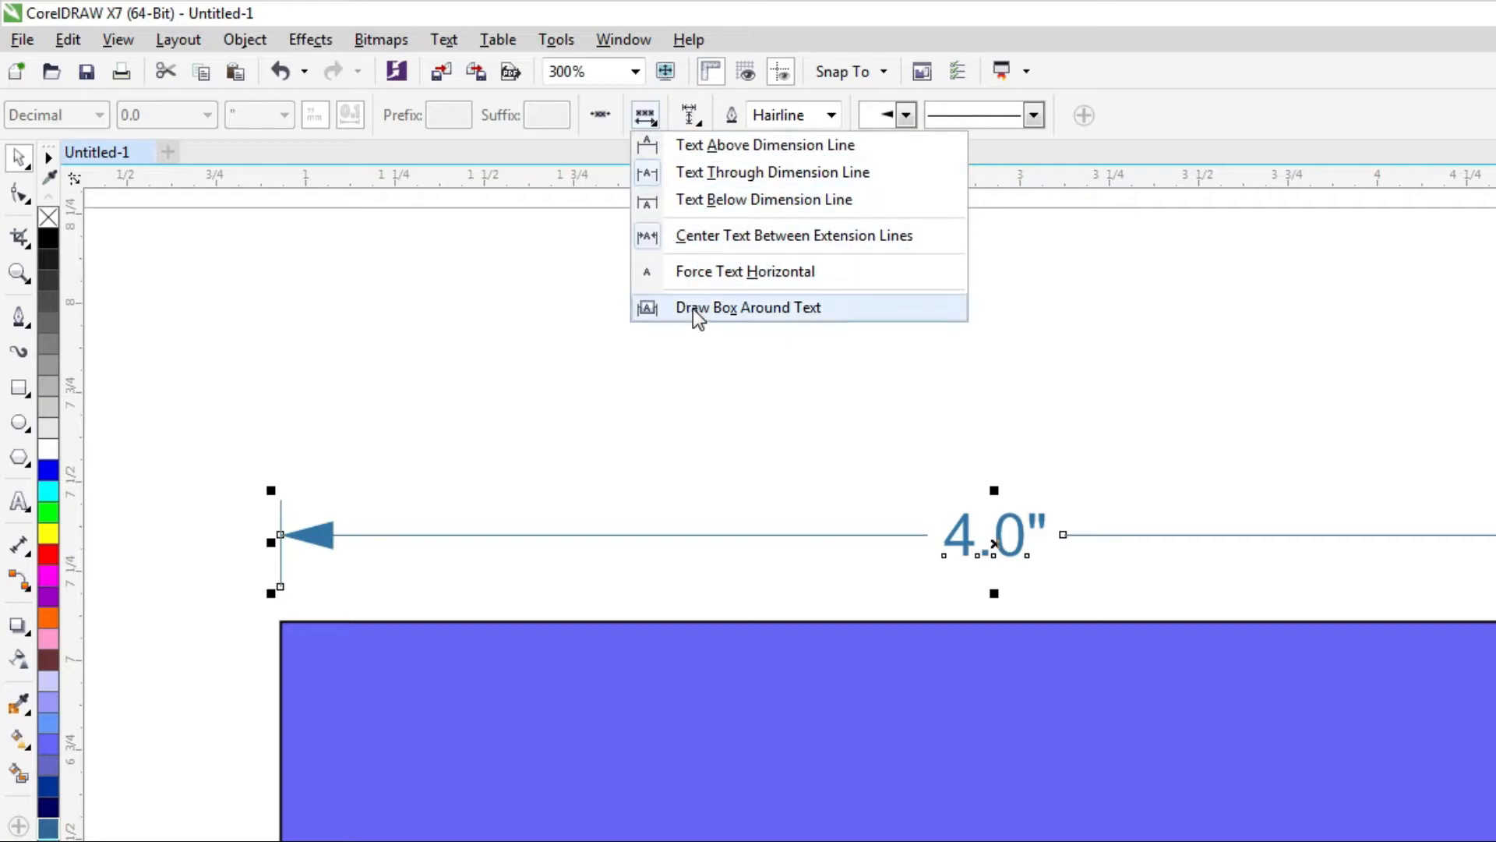
{"action": "left_click", "coordinate": [706, 149]}
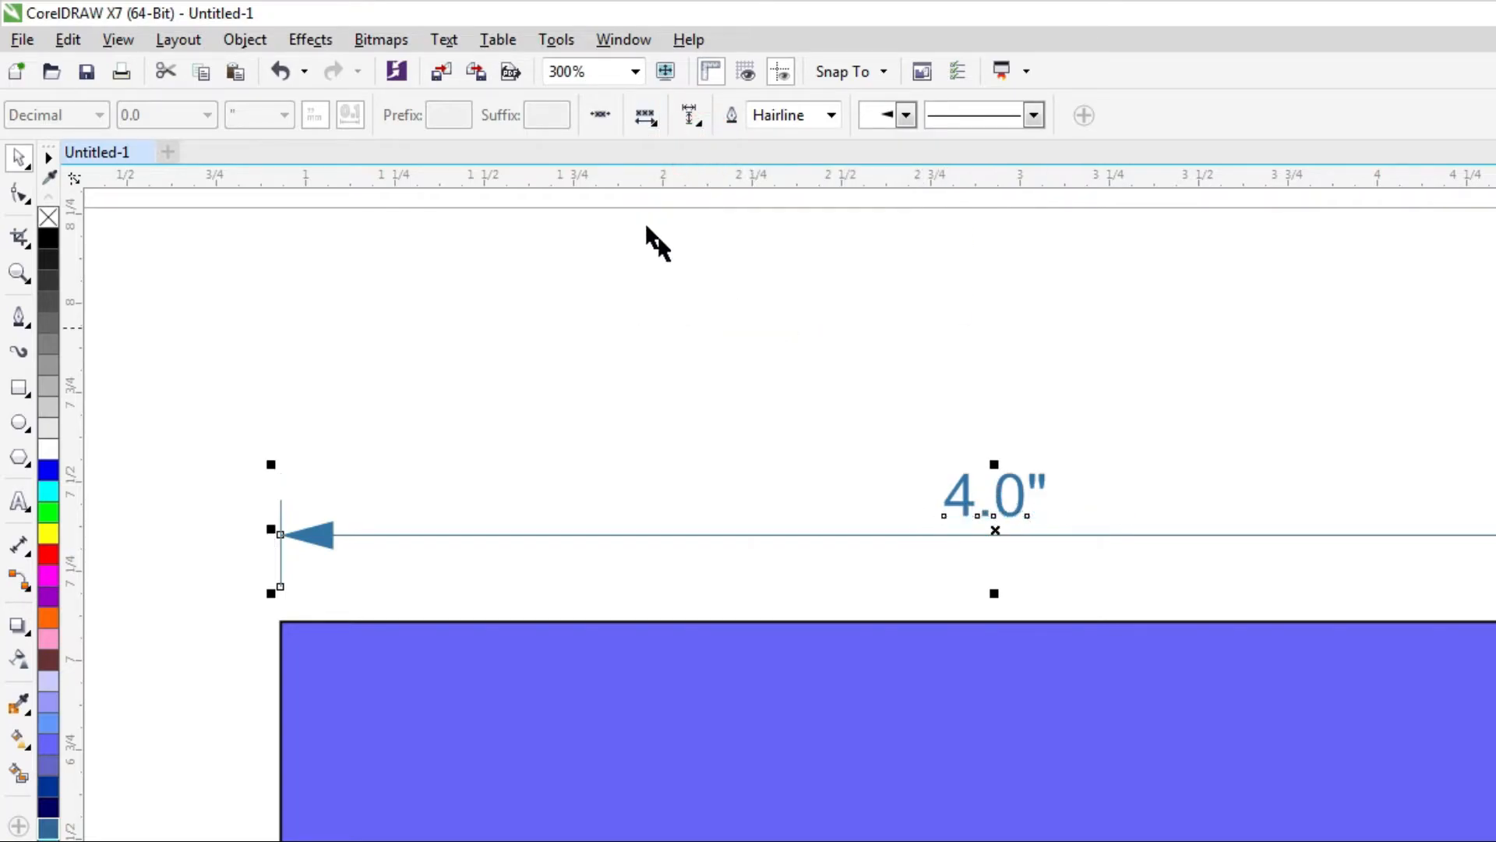
{"action": "left_click", "coordinate": [656, 127]}
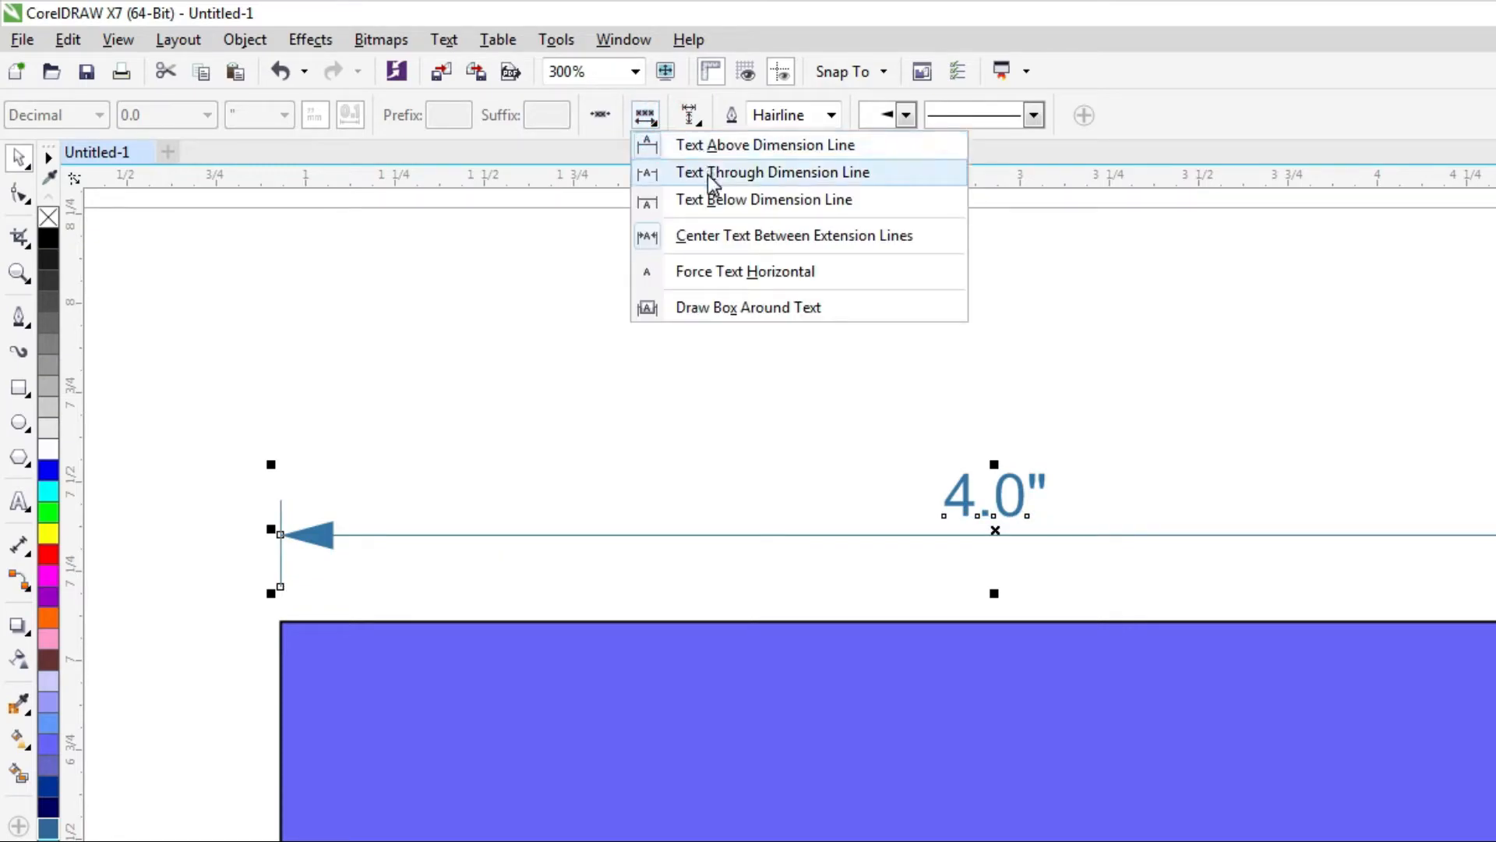
{"action": "left_click", "coordinate": [707, 173]}
Place the width dimension's text below the dimension line, and restore the Text Through Dimension Line position.
{"action": "left_click", "coordinate": [656, 122]}
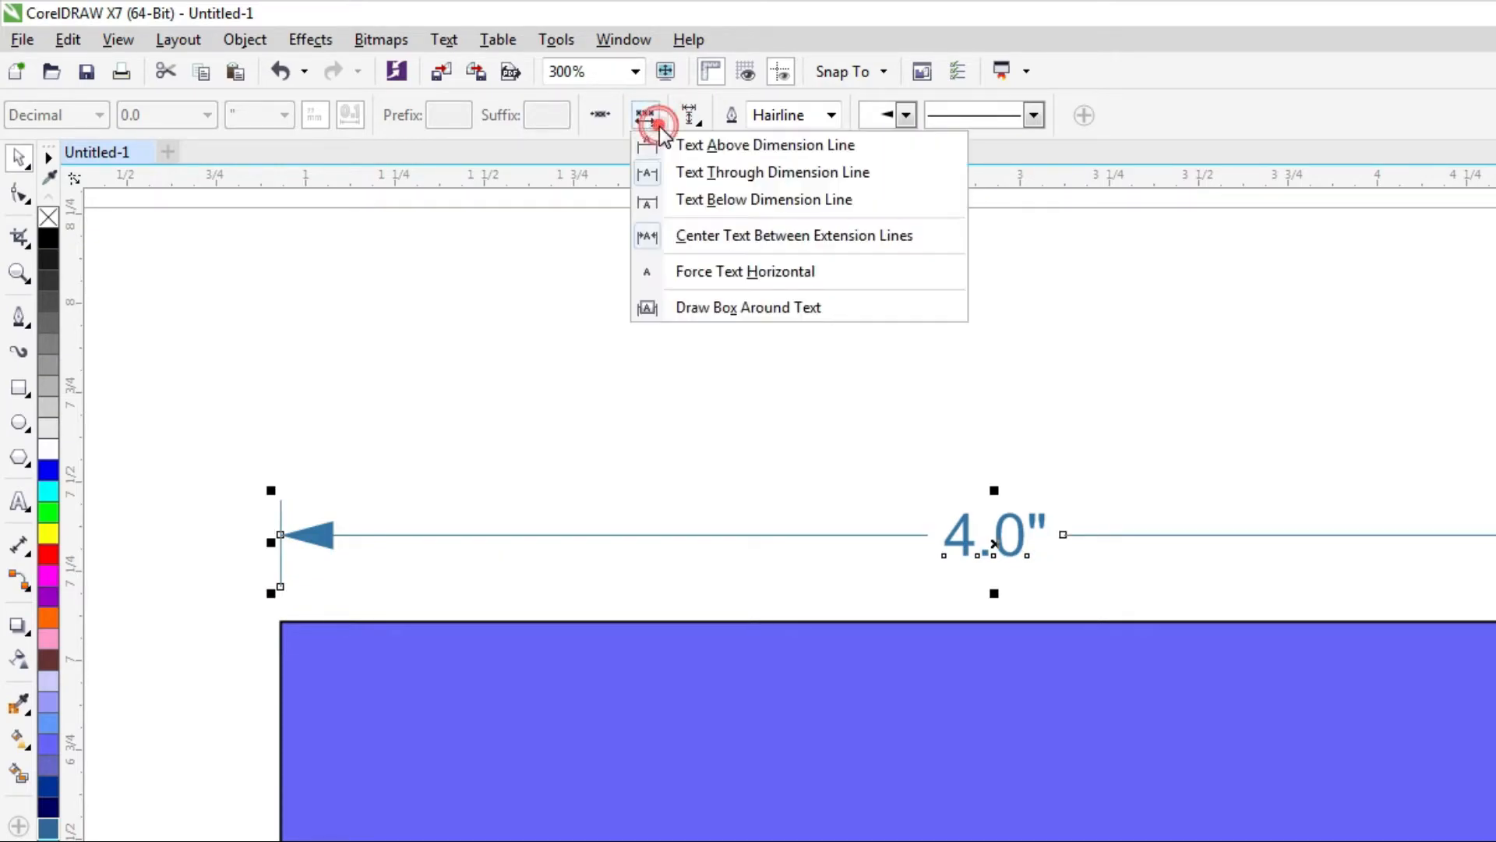
{"action": "left_click", "coordinate": [691, 200]}
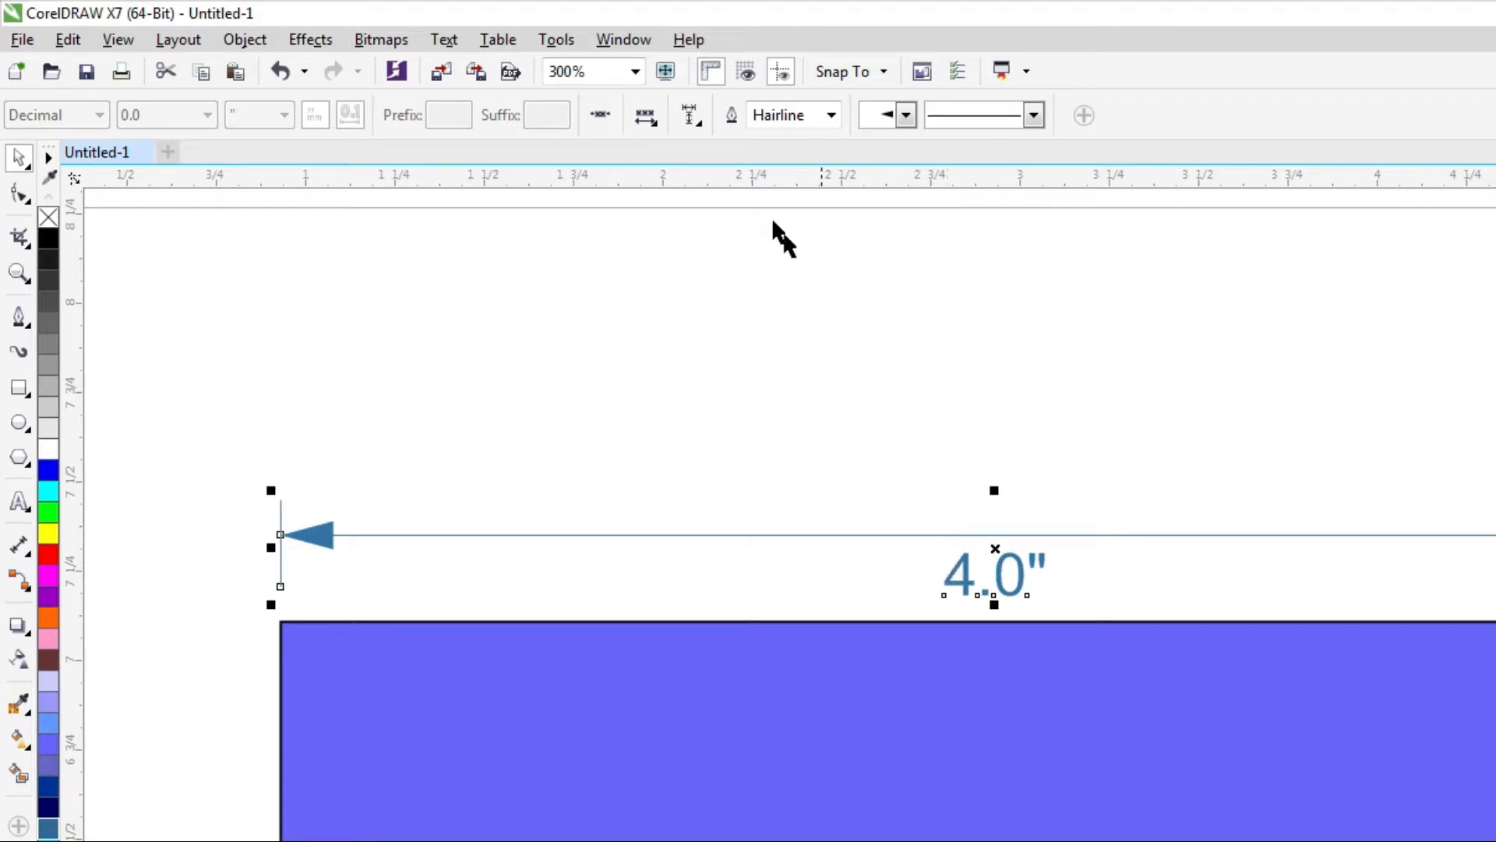
{"action": "left_click", "coordinate": [658, 127]}
{"action": "left_click", "coordinate": [696, 175]}
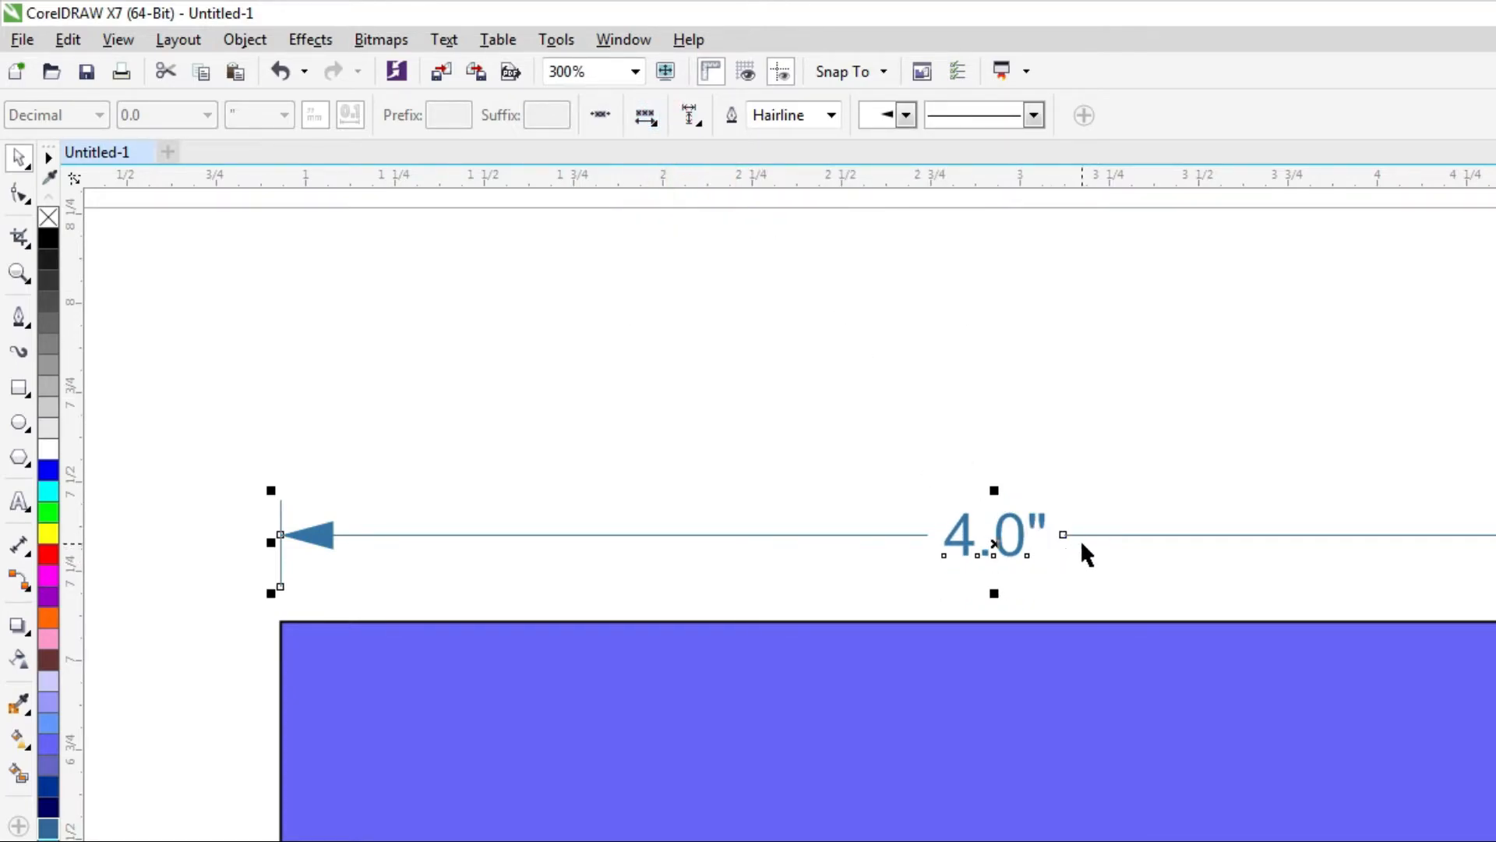
Enable the extension lines' distance from object on the width dimension, try larger distances, and bring it back down.
{"action": "left_click", "coordinate": [697, 123]}
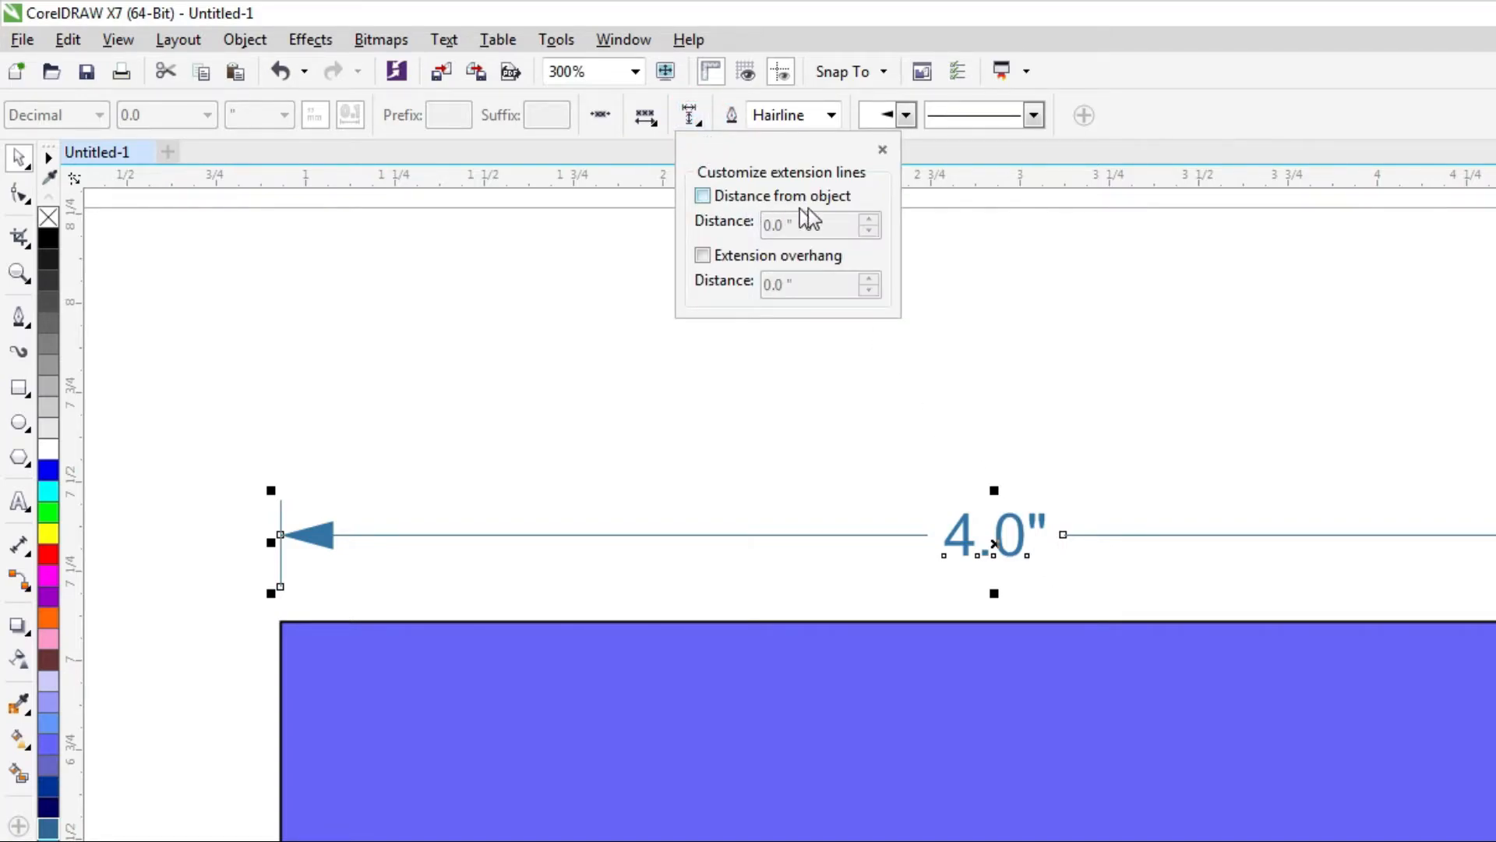
{"action": "left_click", "coordinate": [703, 196]}
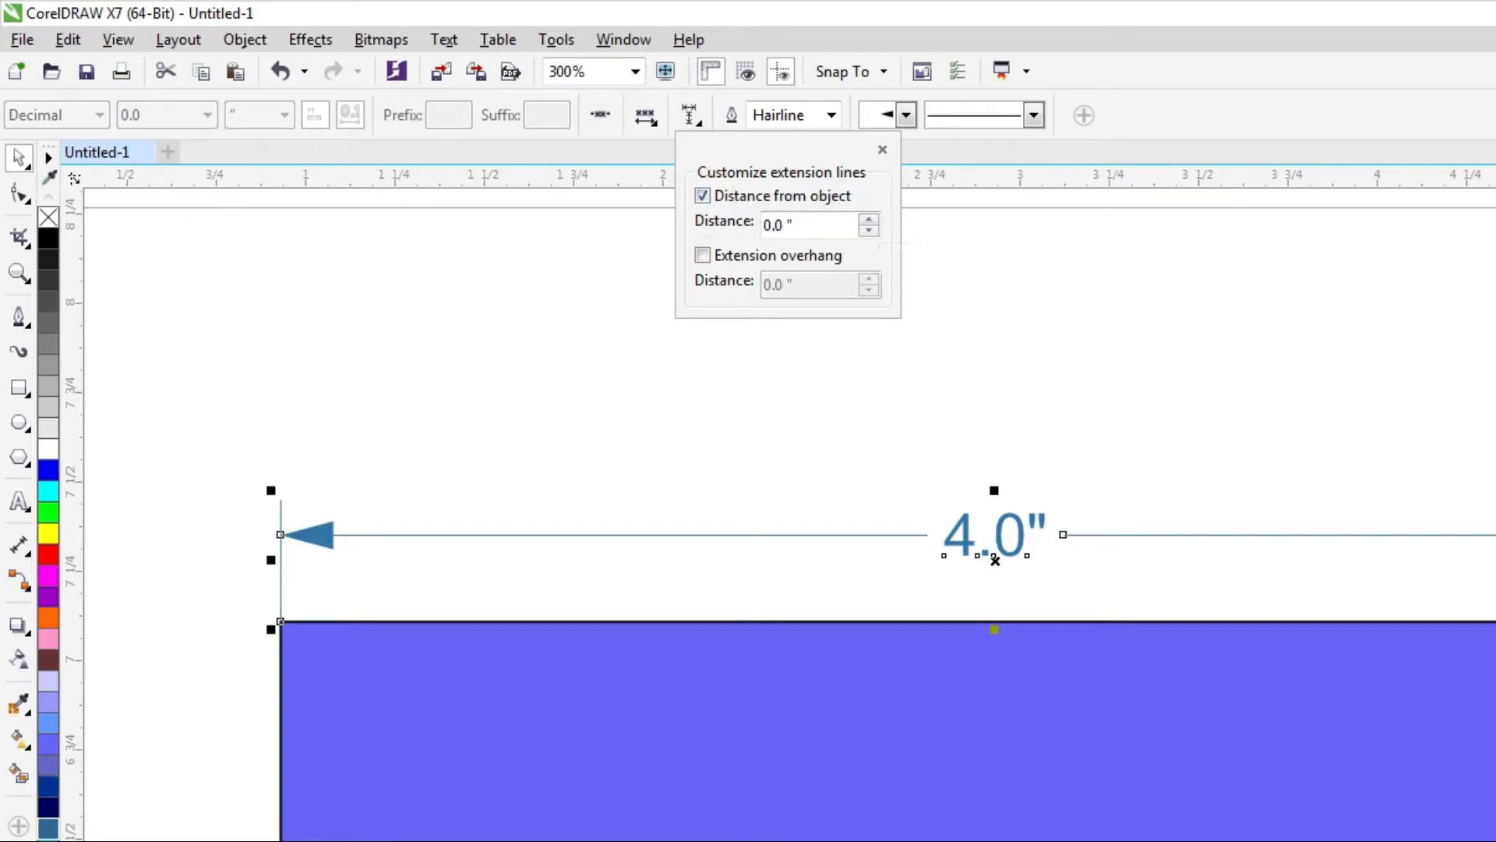
{"action": "left_click", "coordinate": [1491, 421]}
{"action": "scroll", "coordinate": [1495, 542], "scroll_direction": "up", "scroll_amount": 1}
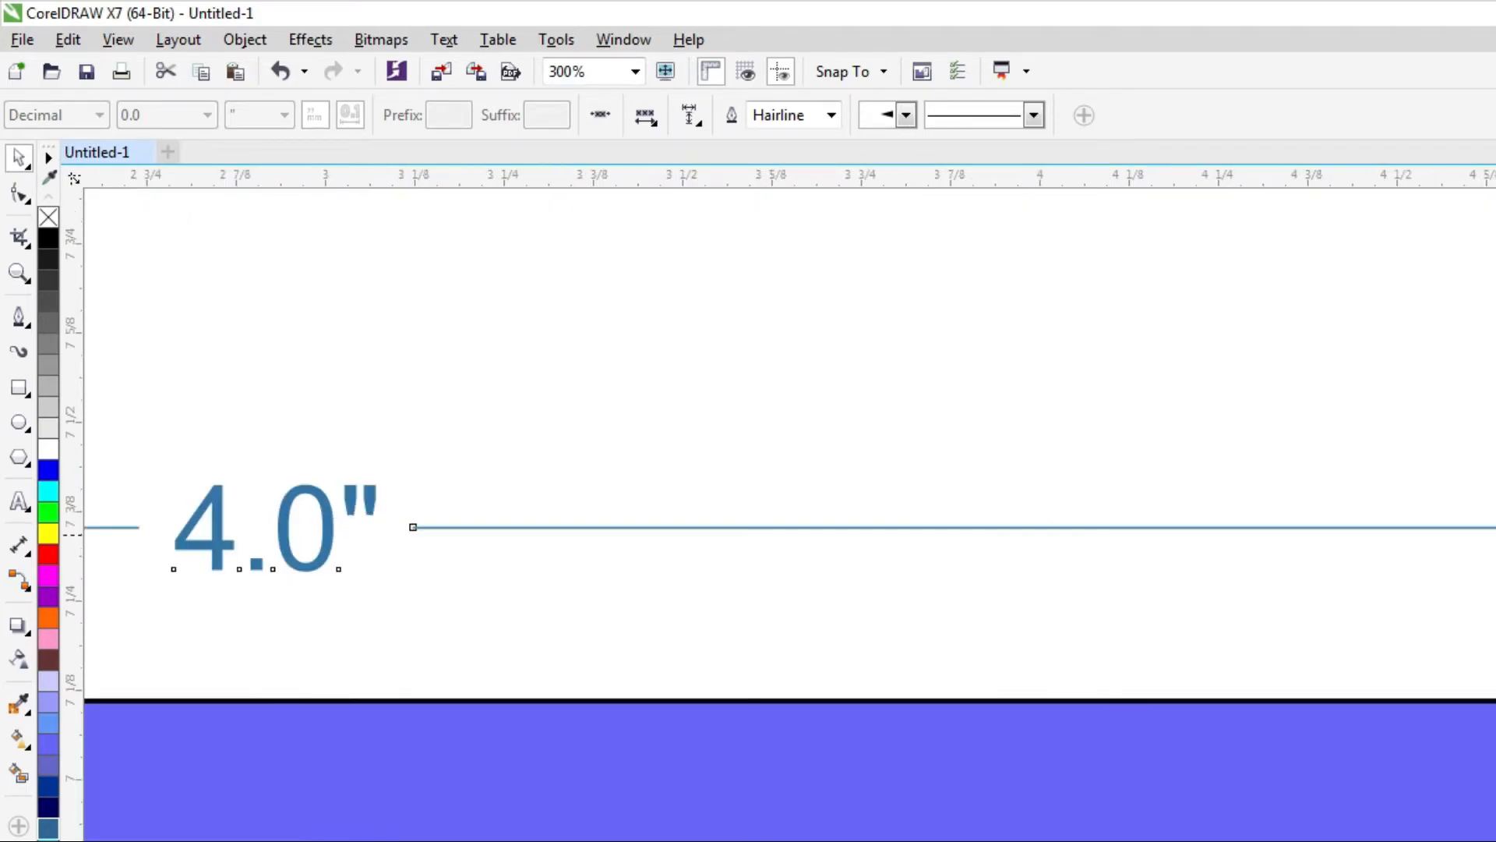
{"action": "left_click", "coordinate": [690, 126]}
{"action": "left_click", "coordinate": [868, 220]}
{"action": "left_click", "coordinate": [869, 220]}
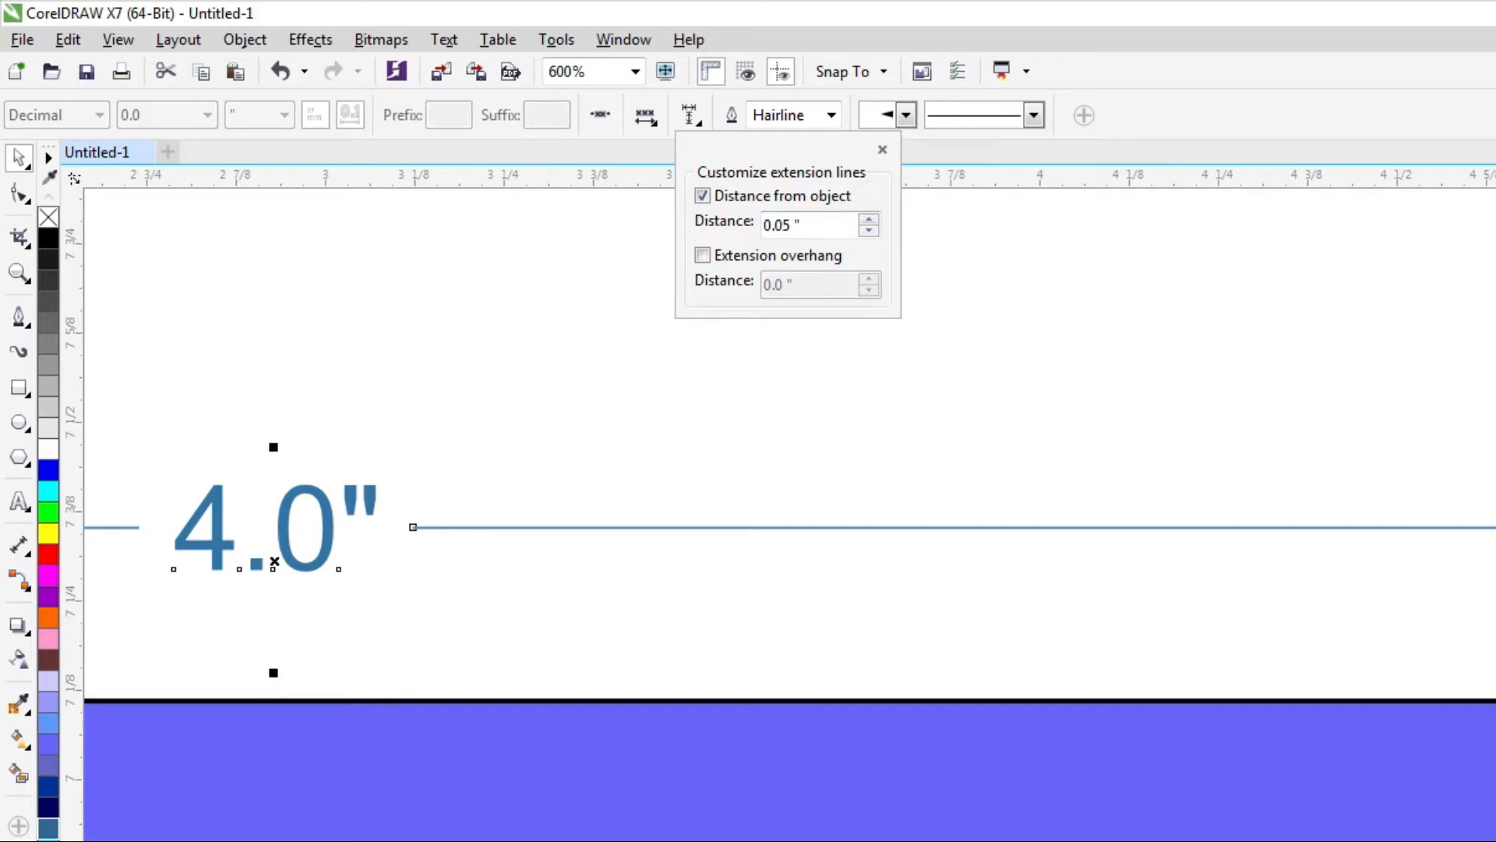
{"action": "left_click", "coordinate": [870, 220]}
{"action": "left_click", "coordinate": [869, 220]}
{"action": "left_click", "coordinate": [869, 230]}
{"action": "left_click", "coordinate": [869, 230]}
{"action": "left_click", "coordinate": [869, 230]}
{"action": "left_click", "coordinate": [869, 230]}
{"action": "left_click", "coordinate": [869, 230]}
Enable the extension overhang on the width dimension, increase its distance, and reduce it back to 0.0 inches.
{"action": "left_click", "coordinate": [703, 256]}
{"action": "left_click", "coordinate": [869, 278]}
{"action": "left_click", "coordinate": [869, 278]}
{"action": "left_click", "coordinate": [869, 278]}
{"action": "left_click", "coordinate": [869, 278]}
{"action": "left_click", "coordinate": [869, 278]}
{"action": "left_click", "coordinate": [869, 279]}
{"action": "left_click", "coordinate": [869, 279]}
{"action": "left_click", "coordinate": [869, 278]}
{"action": "left_click", "coordinate": [869, 278]}
{"action": "left_click", "coordinate": [869, 290]}
{"action": "left_click", "coordinate": [869, 290]}
{"action": "left_click", "coordinate": [869, 290]}
{"action": "left_click", "coordinate": [869, 290]}
{"action": "left_click", "coordinate": [869, 290]}
{"action": "left_click", "coordinate": [869, 289]}
{"action": "left_click", "coordinate": [869, 290]}
{"action": "left_click", "coordinate": [869, 290]}
{"action": "left_click", "coordinate": [869, 290]}
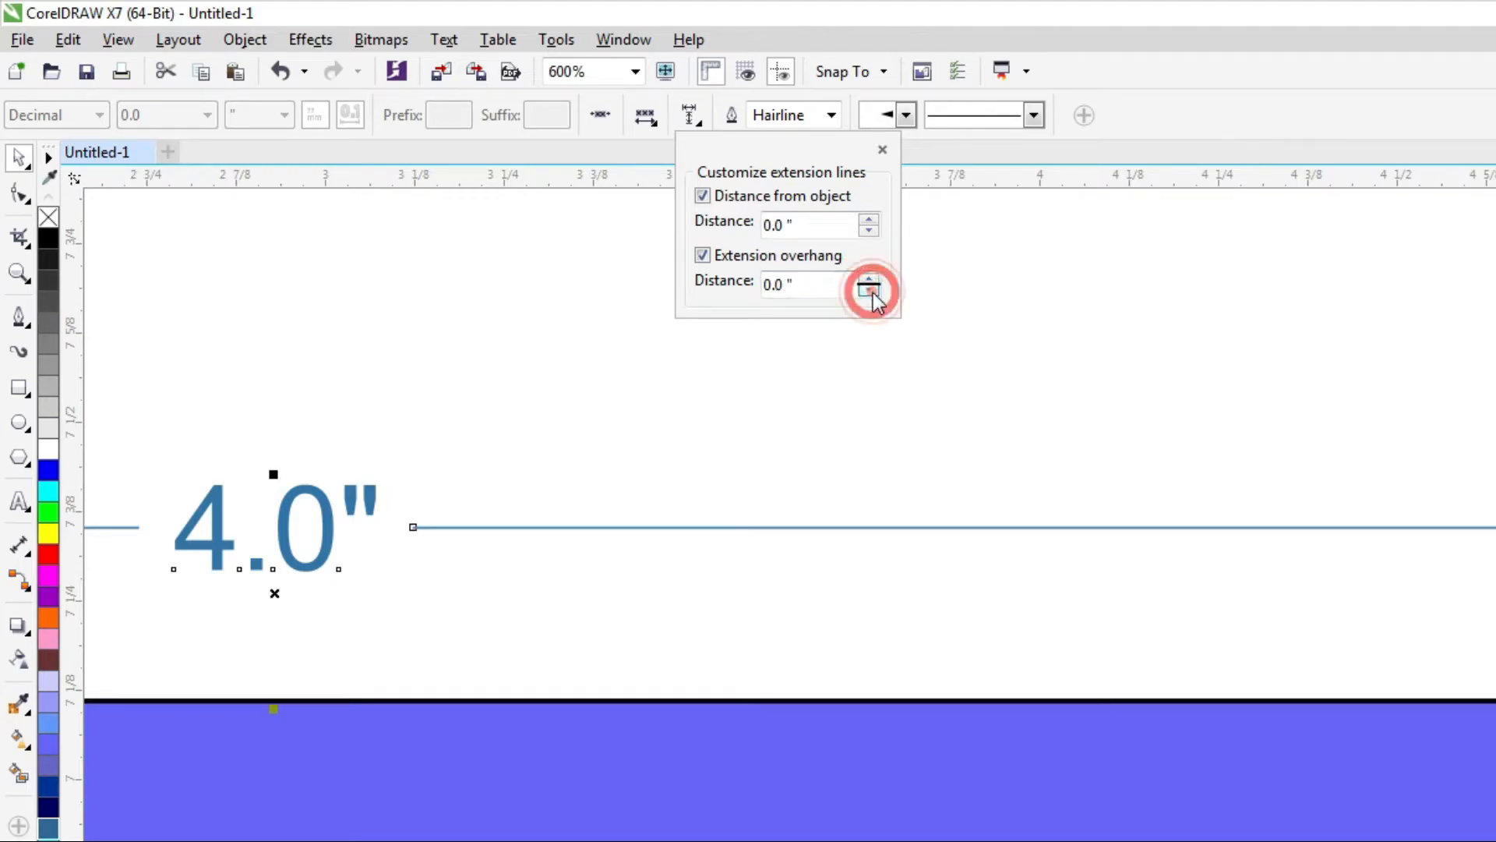
Turn off both the extension overhang and the distance from object for the width dimension's extension lines.
{"action": "left_click", "coordinate": [703, 255]}
{"action": "left_click", "coordinate": [703, 196]}
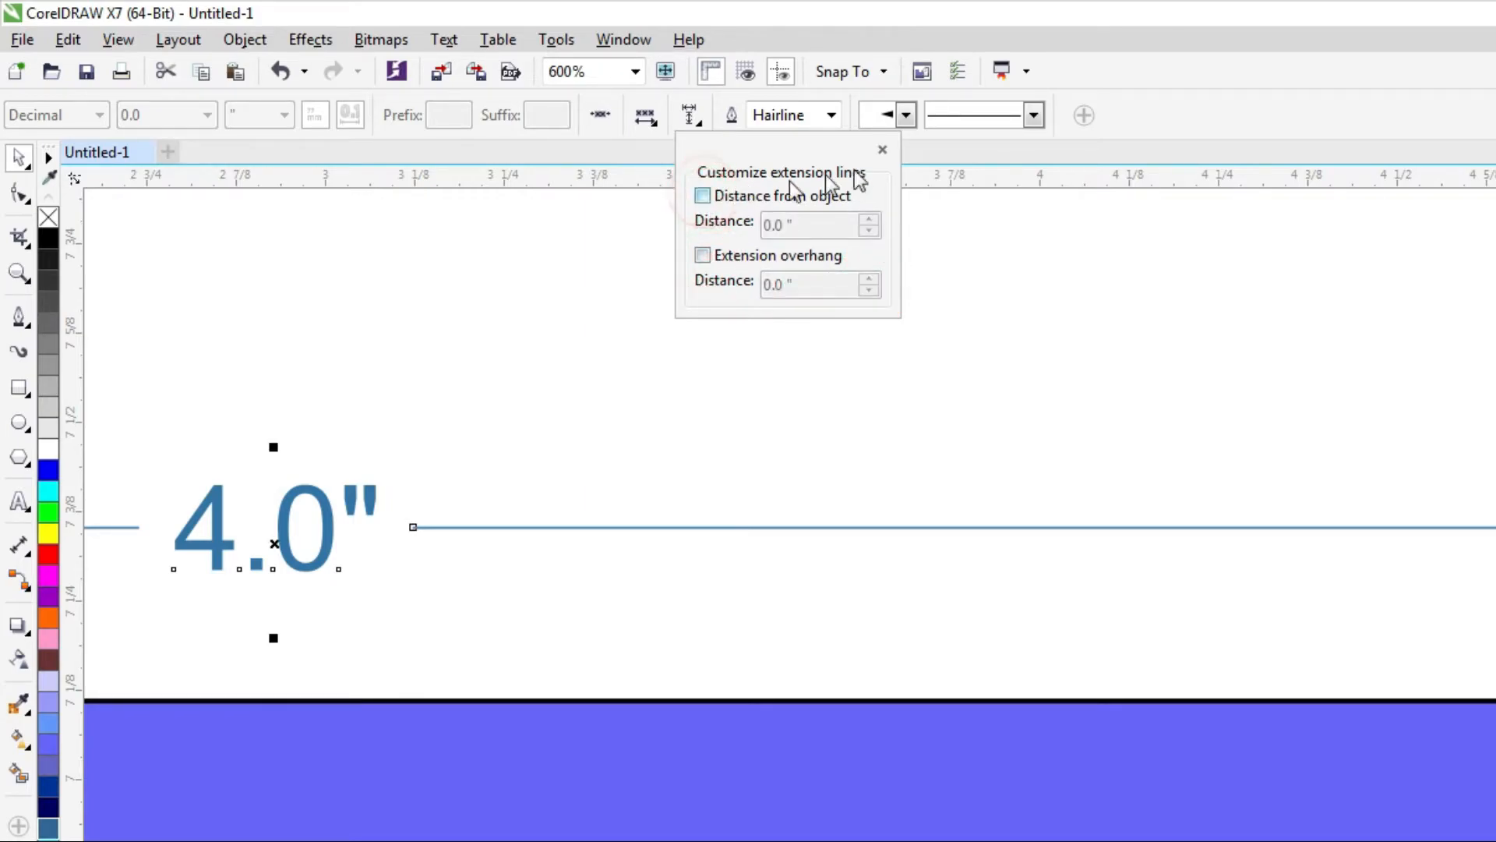
{"action": "left_click", "coordinate": [884, 151]}
{"action": "scroll", "coordinate": [1152, 344], "scroll_direction": "down", "scroll_amount": 2}
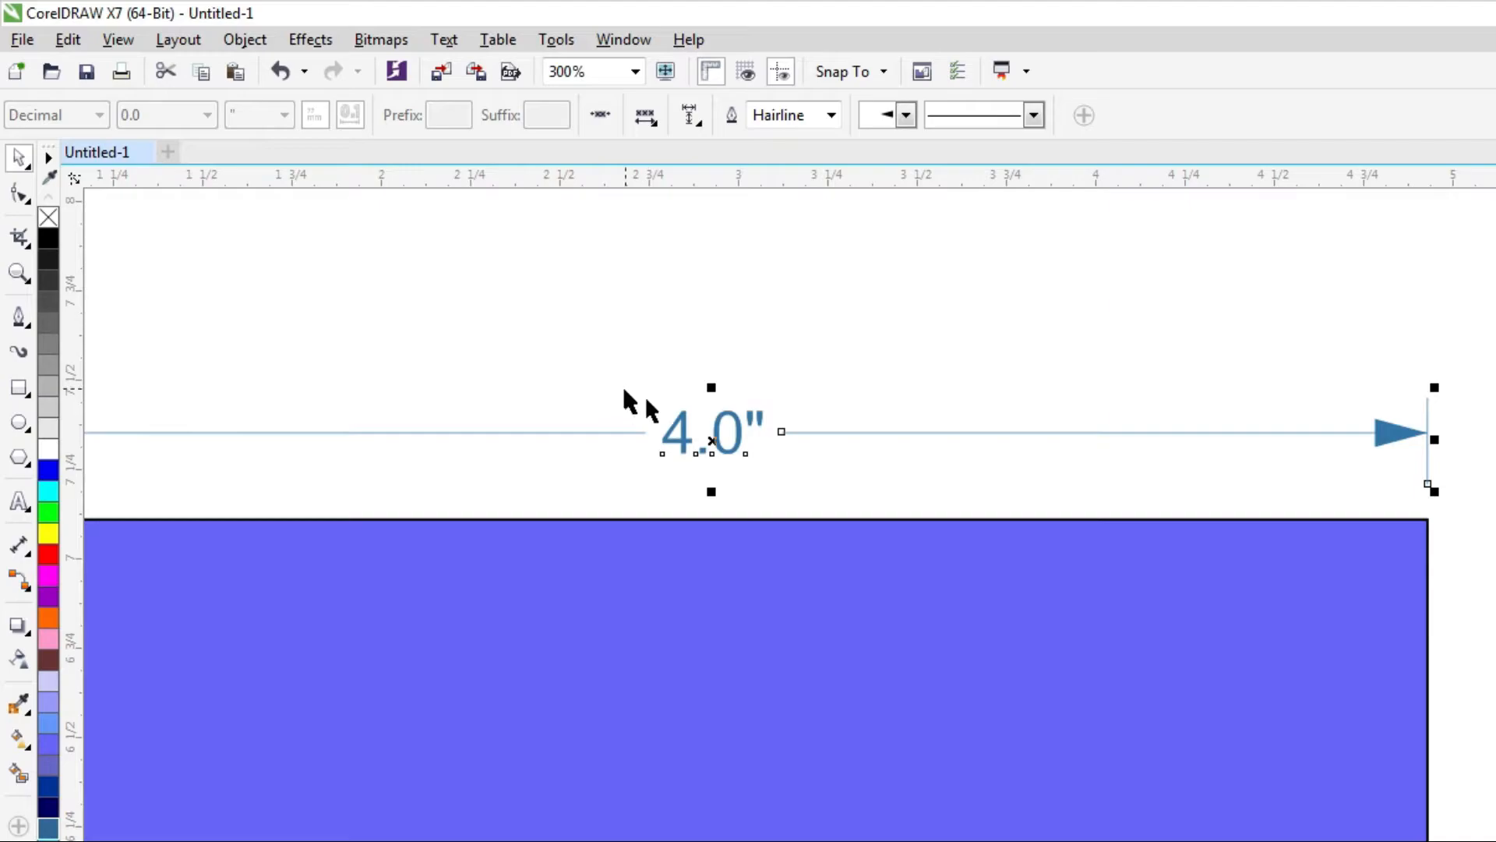
Try outline widths of 1.5 pt and 2.0 pt on the width dimension, and restore Hairline.
{"action": "scroll", "coordinate": [922, 453], "scroll_direction": "up", "scroll_amount": 1}
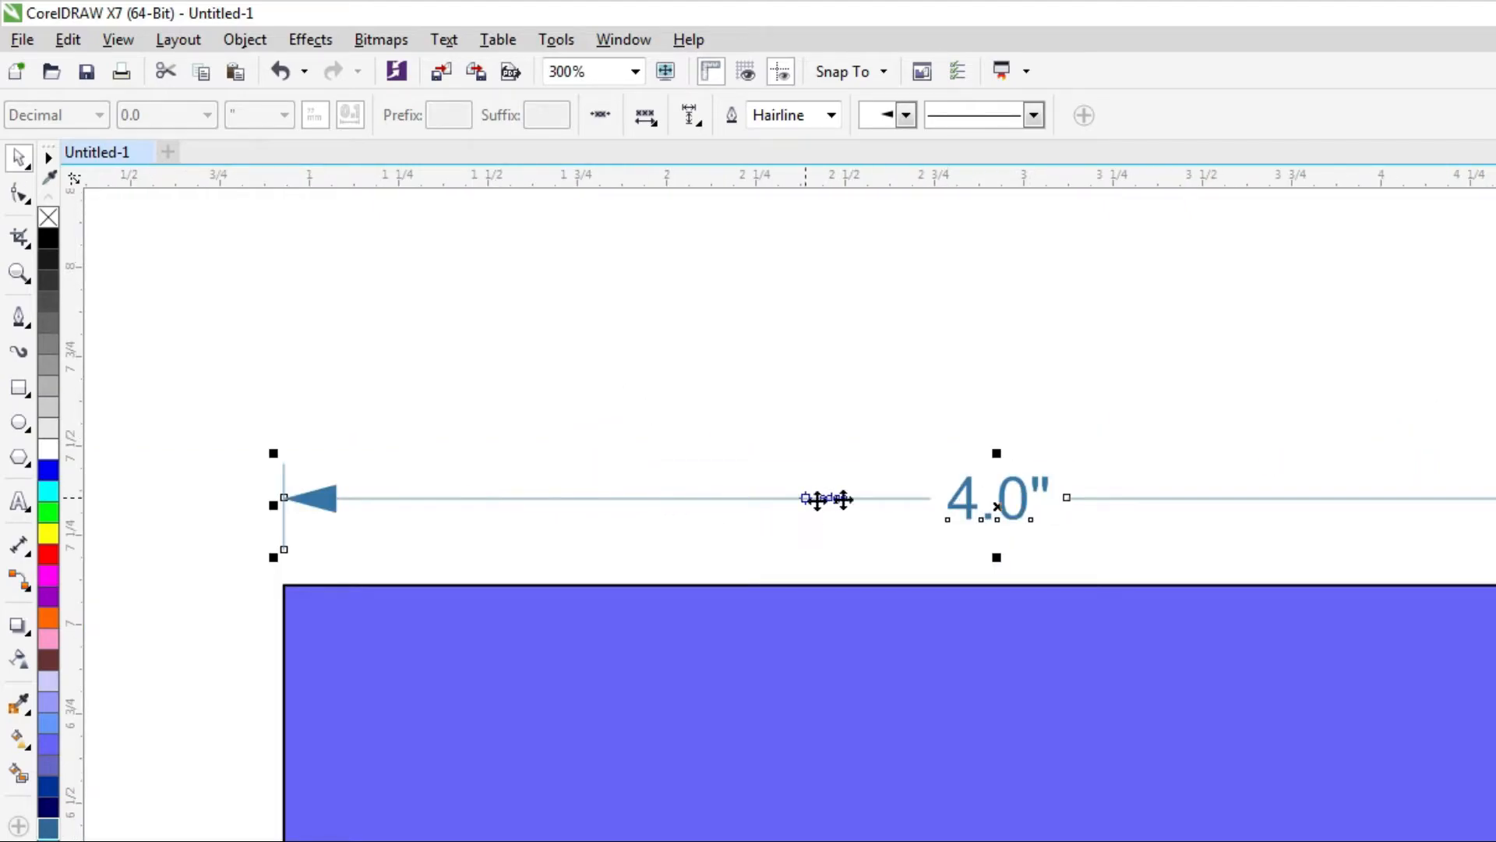
{"action": "left_click", "coordinate": [832, 115]}
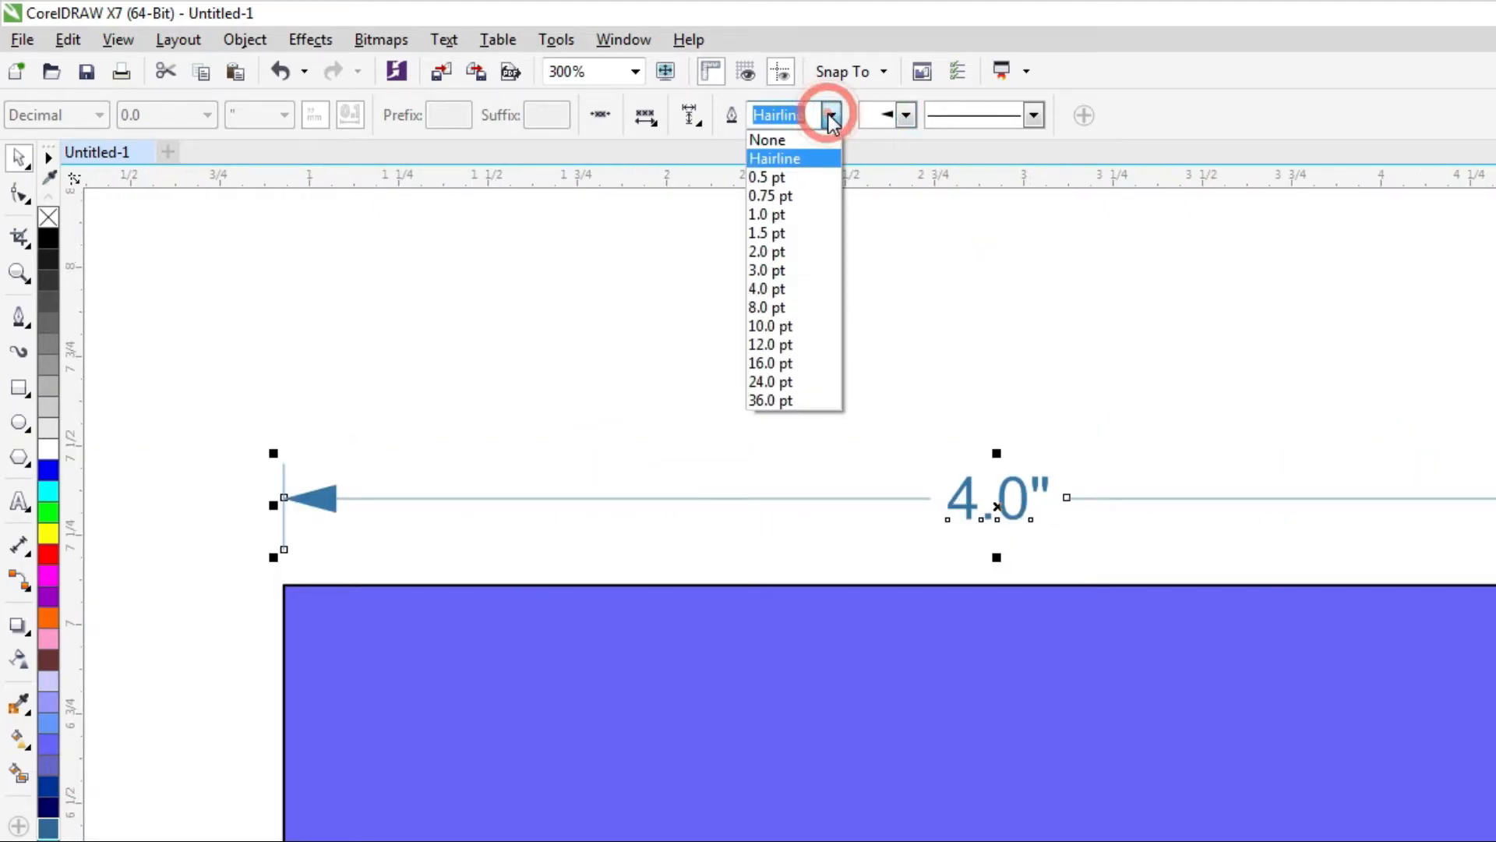
{"action": "left_click", "coordinate": [789, 234]}
{"action": "left_click", "coordinate": [833, 115]}
{"action": "left_click", "coordinate": [775, 247]}
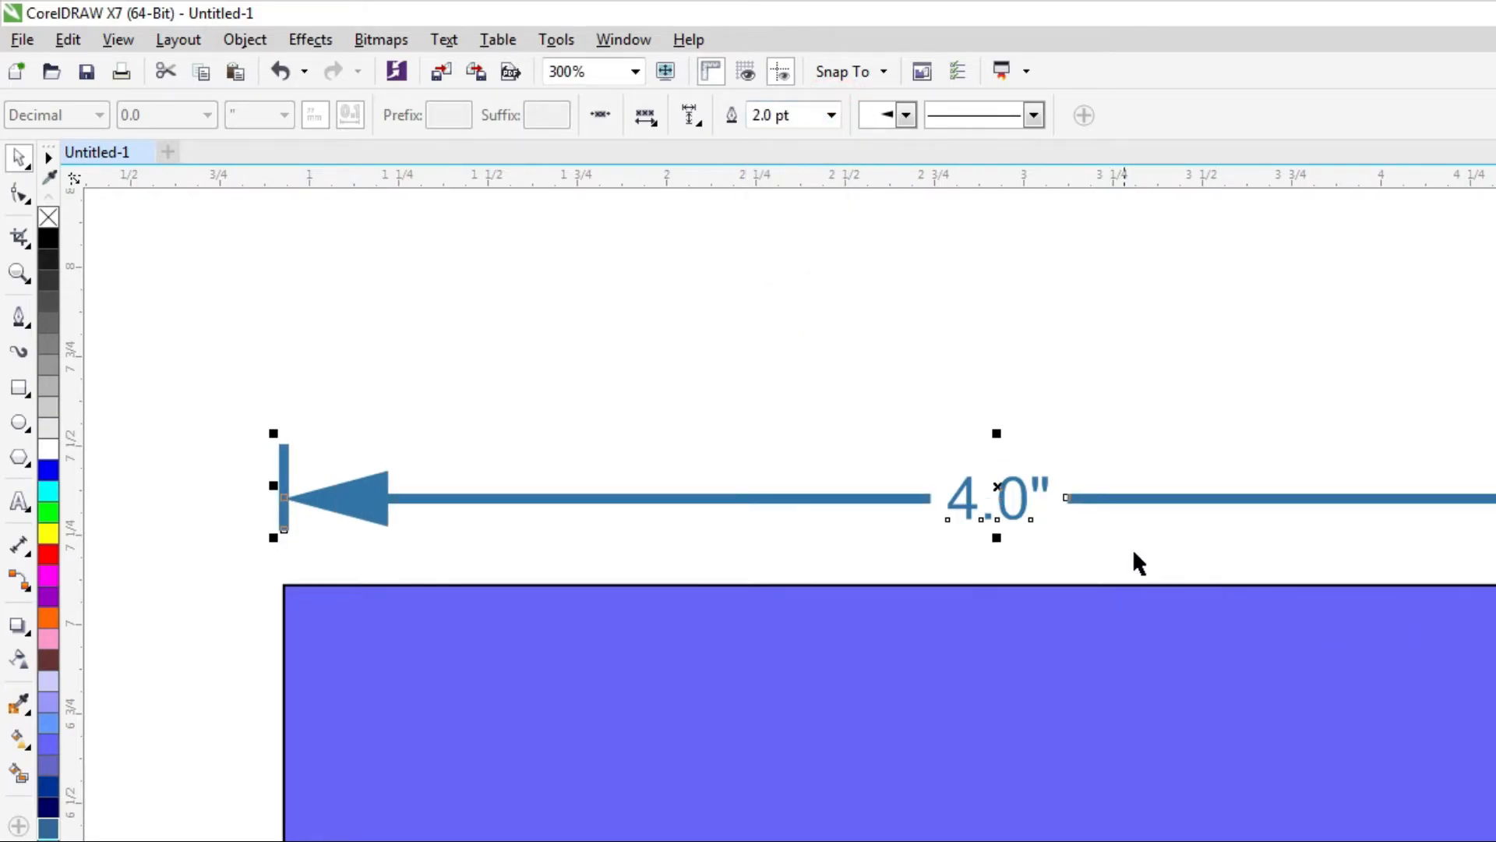
{"action": "scroll", "coordinate": [1065, 466], "scroll_direction": "down", "scroll_amount": 2}
{"action": "scroll", "coordinate": [1046, 461], "scroll_direction": "up", "scroll_amount": 2}
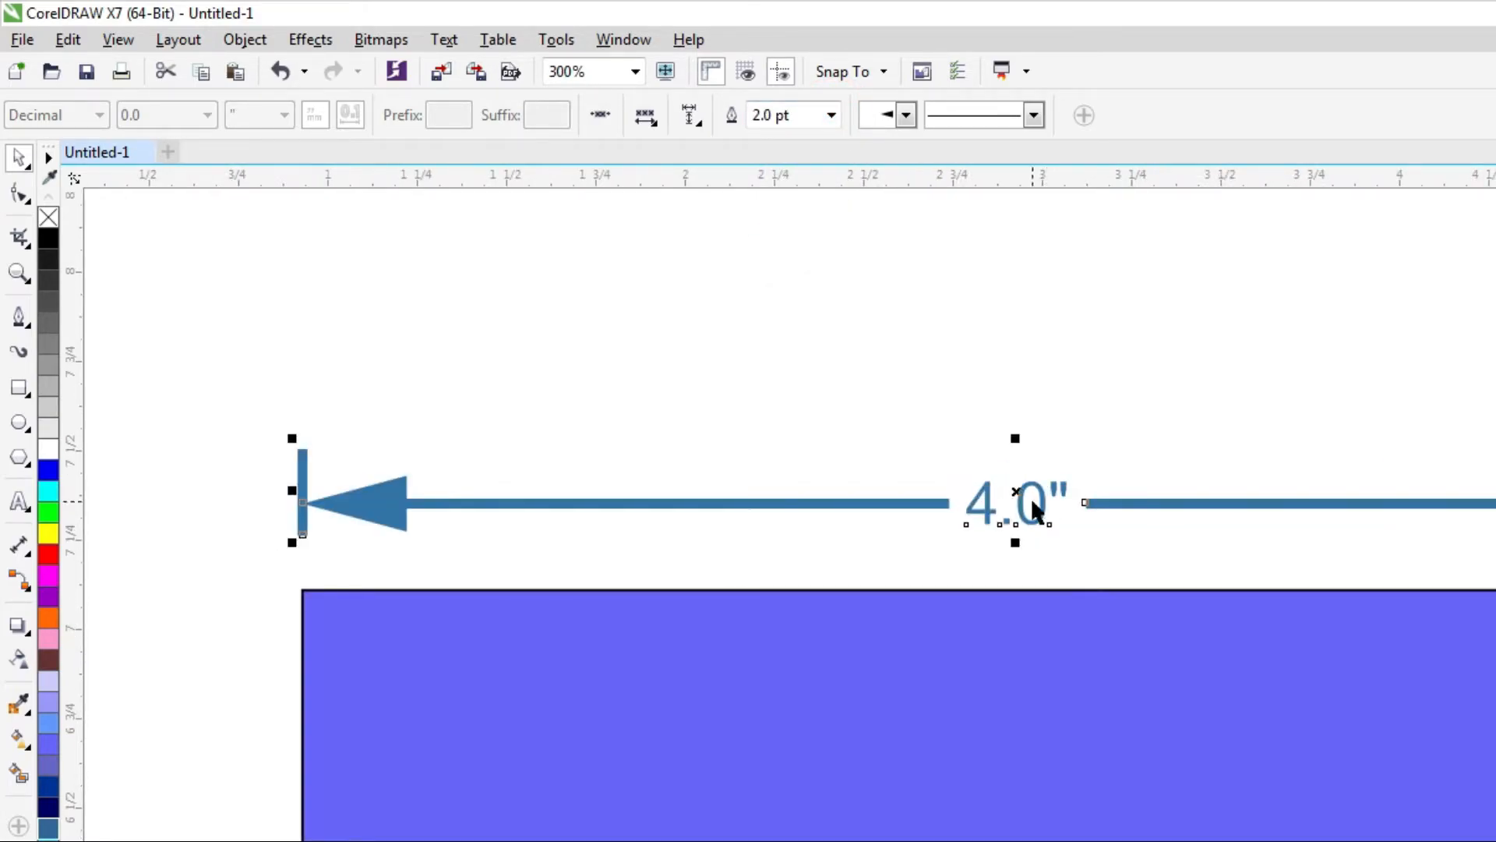
{"action": "left_click", "coordinate": [829, 115]}
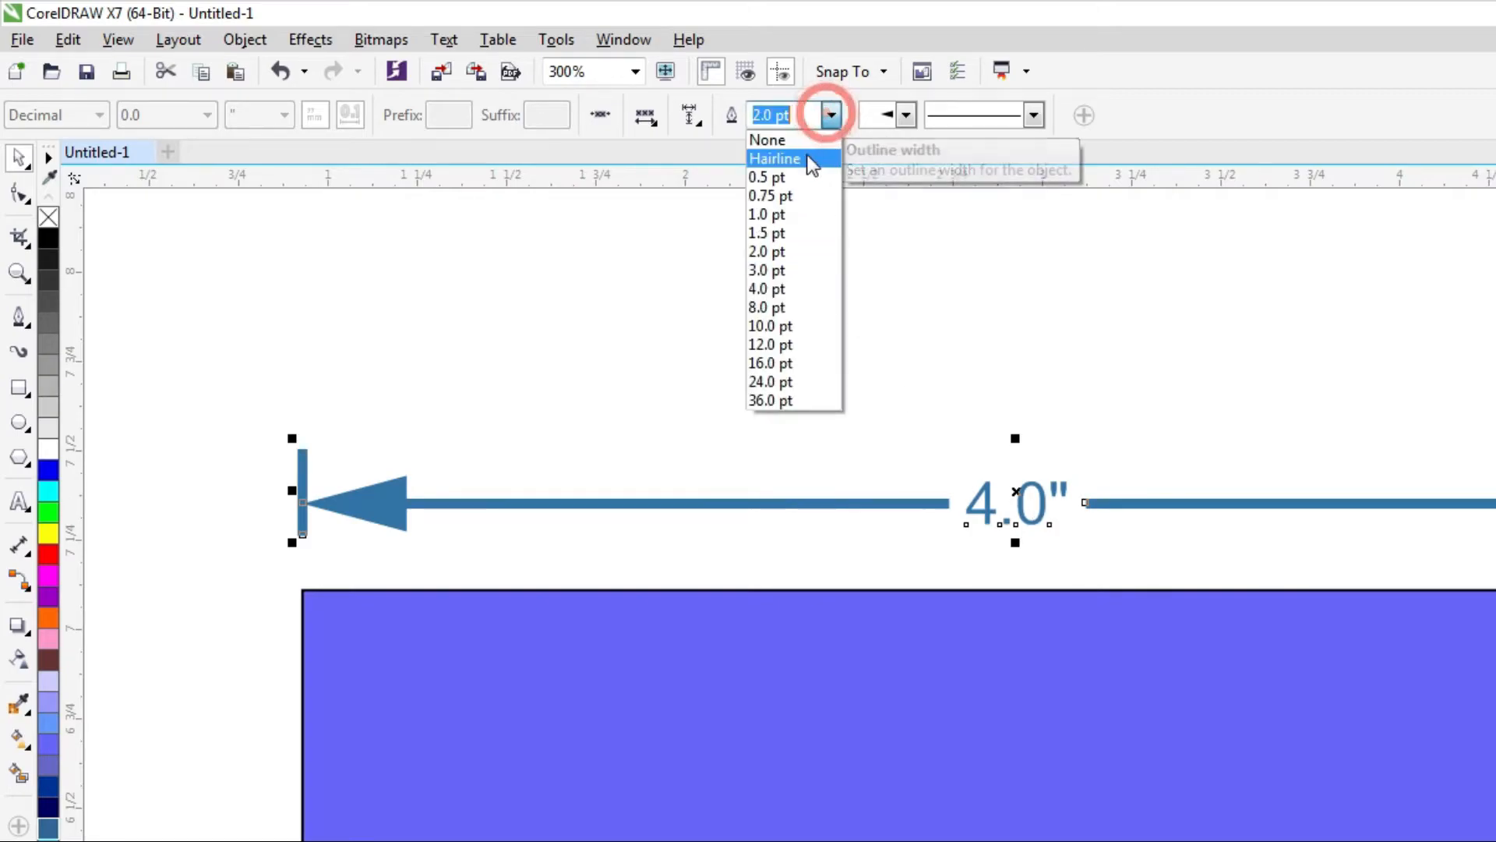
{"action": "left_click", "coordinate": [789, 157]}
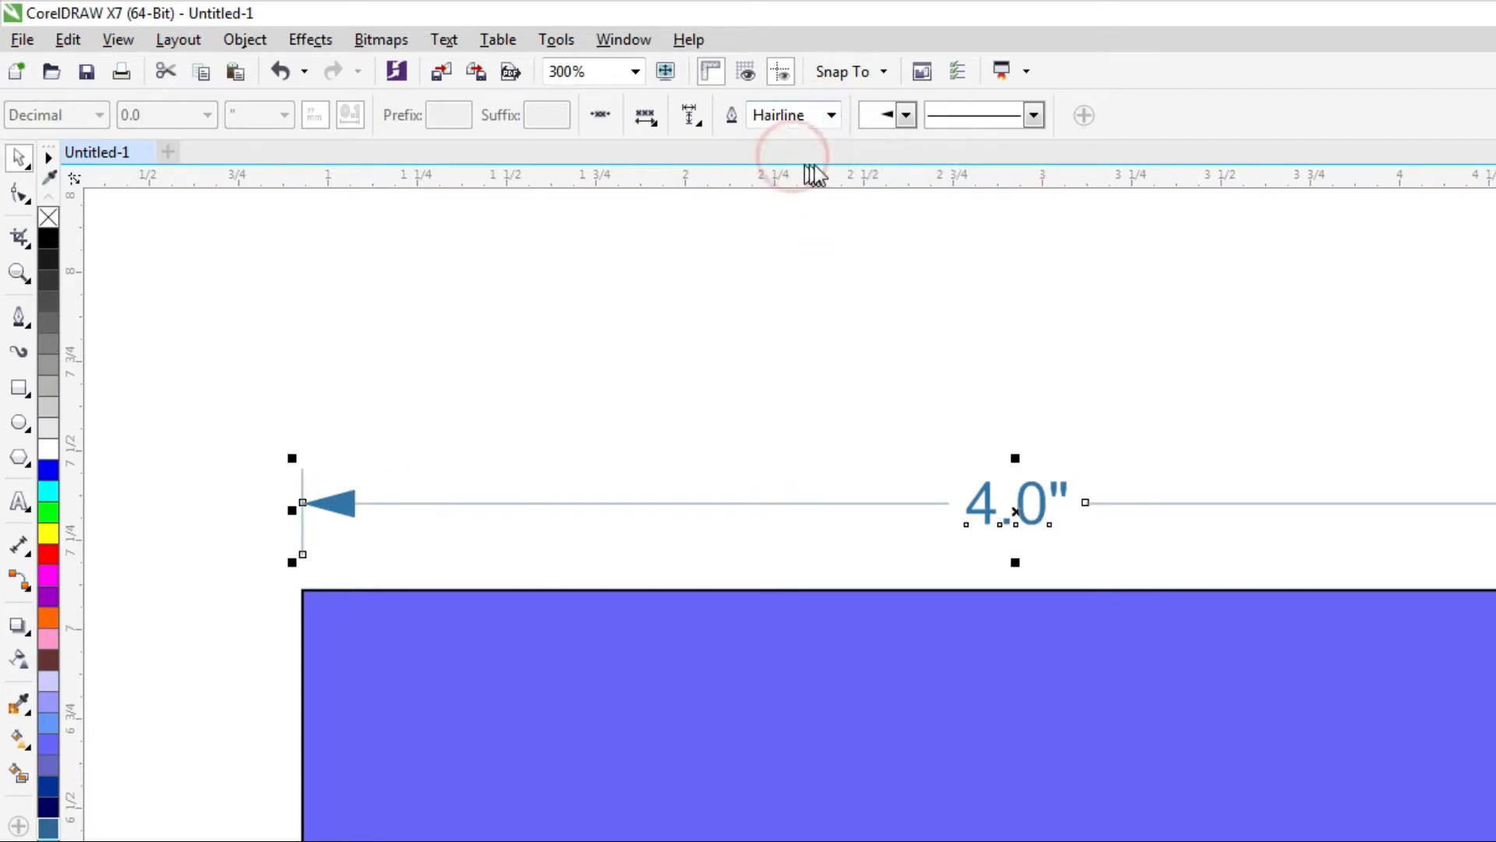
Try the double-barbed and notched arrowheads on the width dimension, and settle on the solid swept-back arrowhead.
{"action": "left_click", "coordinate": [906, 116]}
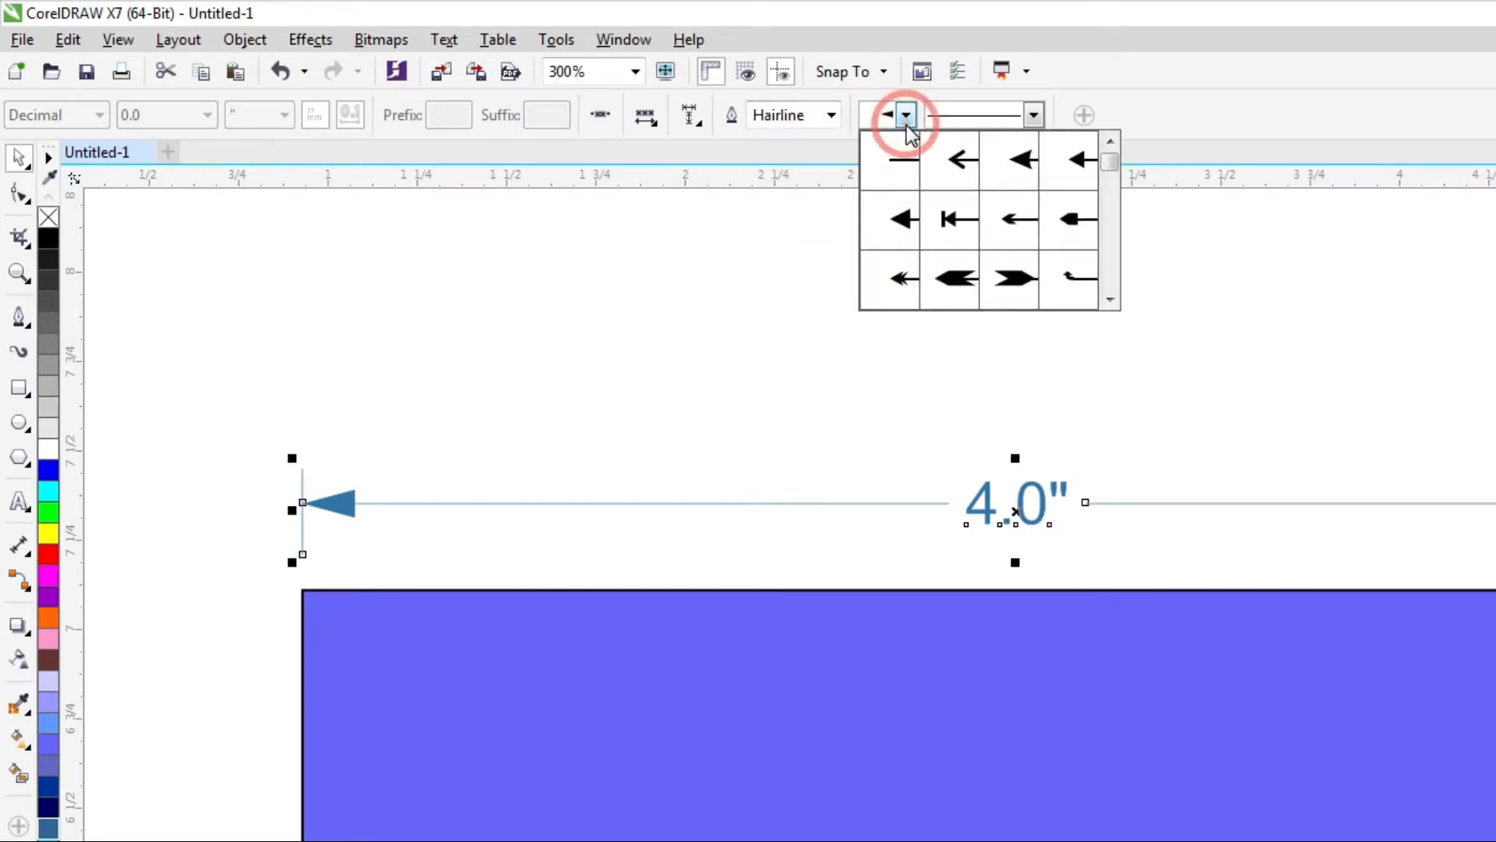
{"action": "left_click", "coordinate": [899, 274]}
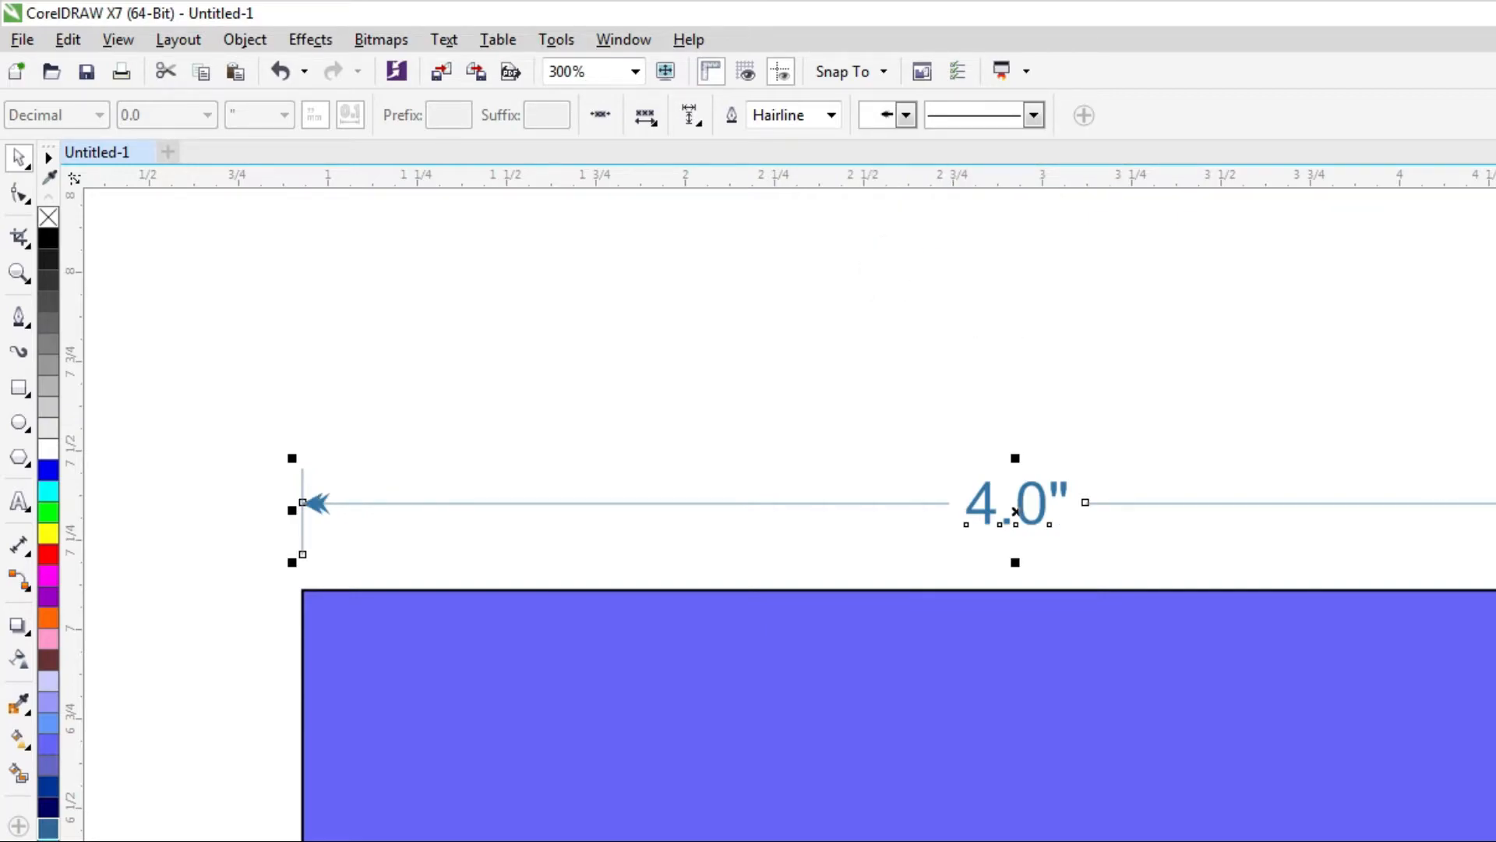
{"action": "left_click", "coordinate": [906, 116]}
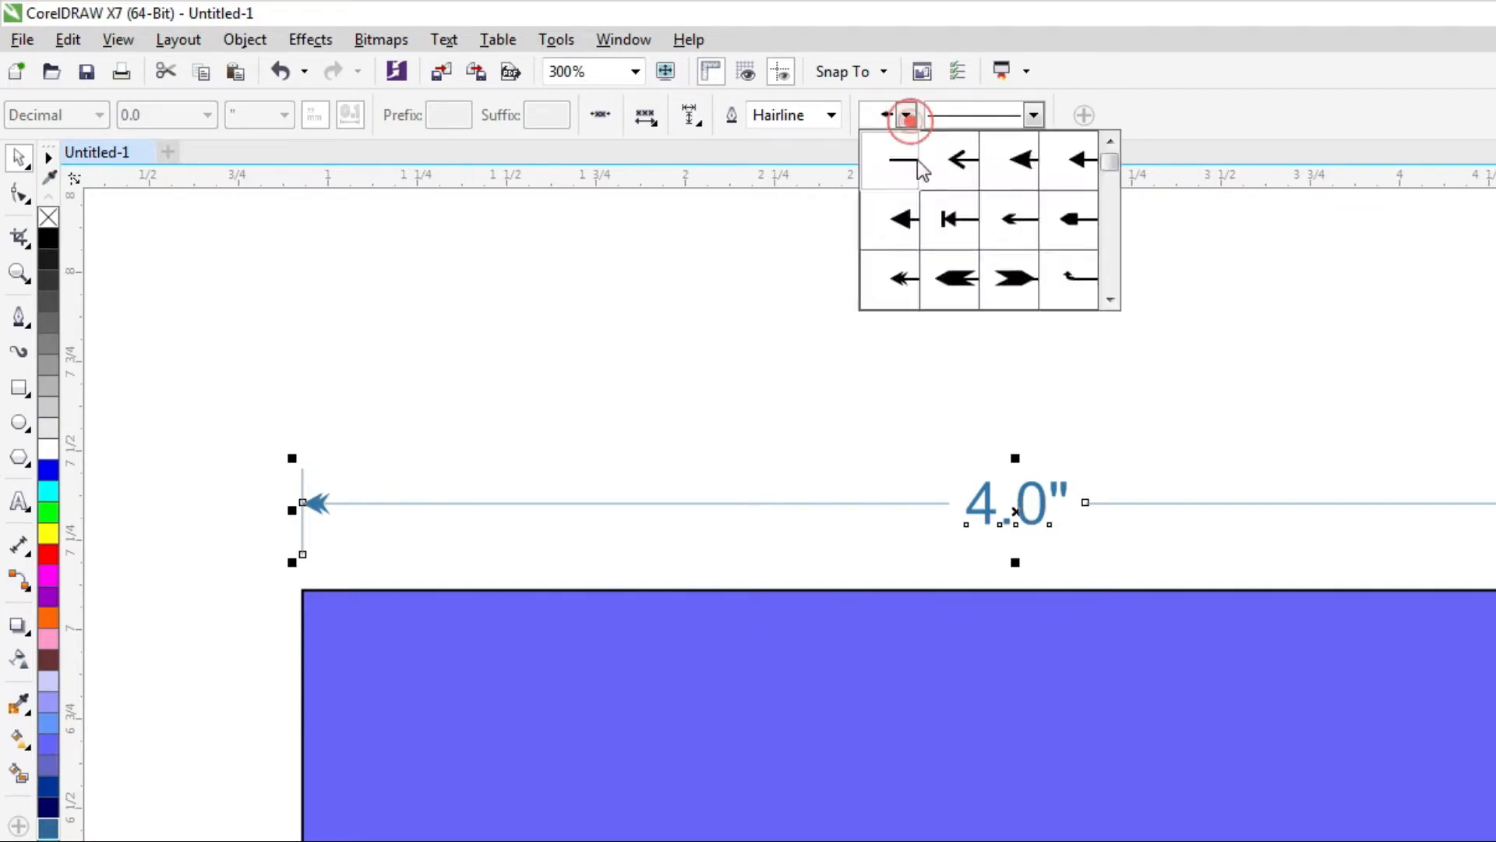
{"action": "left_click", "coordinate": [952, 265]}
{"action": "left_click", "coordinate": [906, 116]}
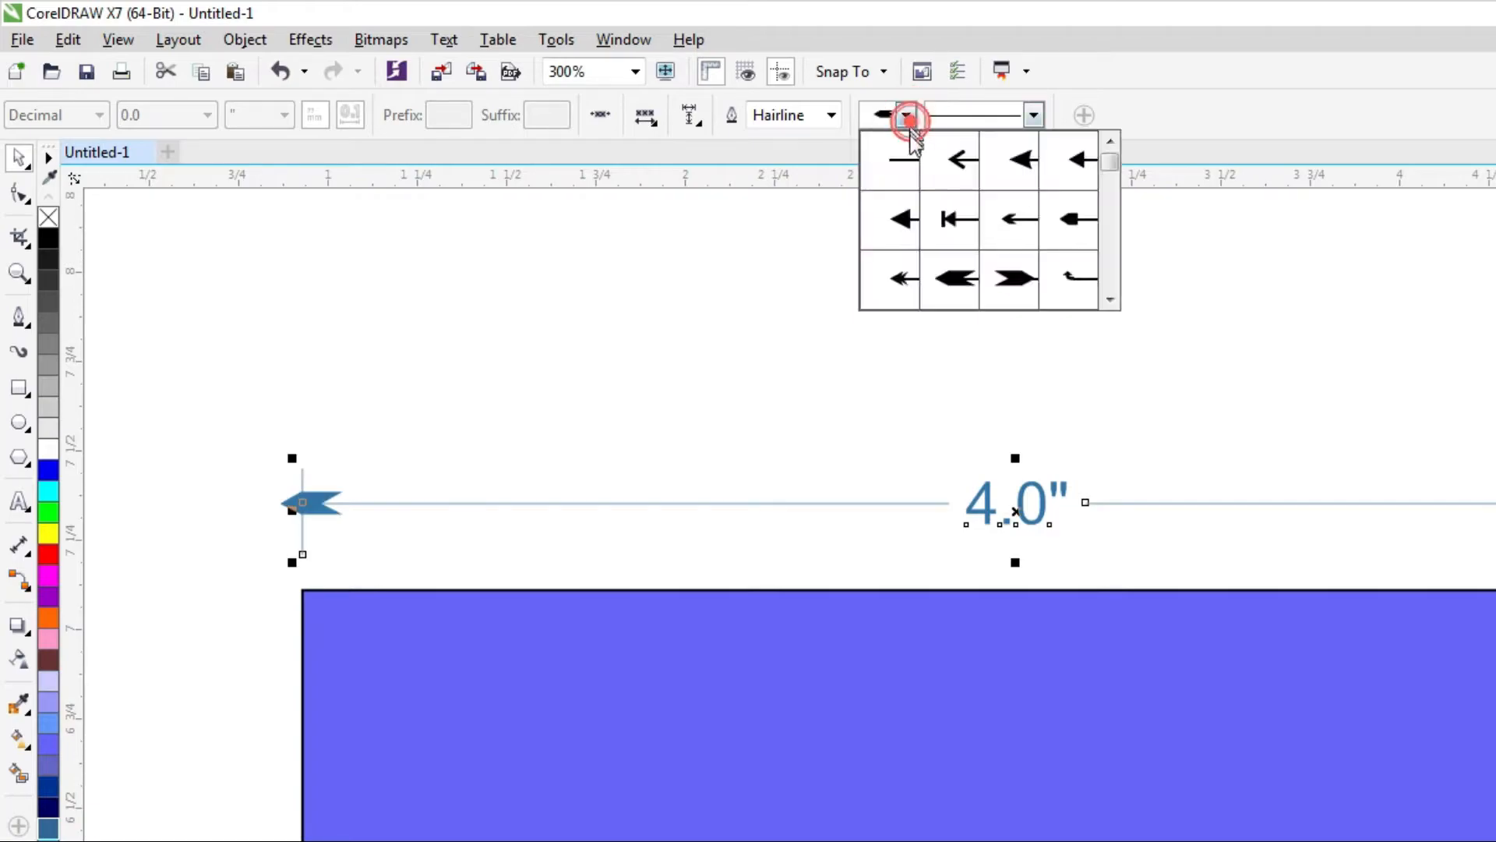
{"action": "left_click", "coordinate": [1024, 159]}
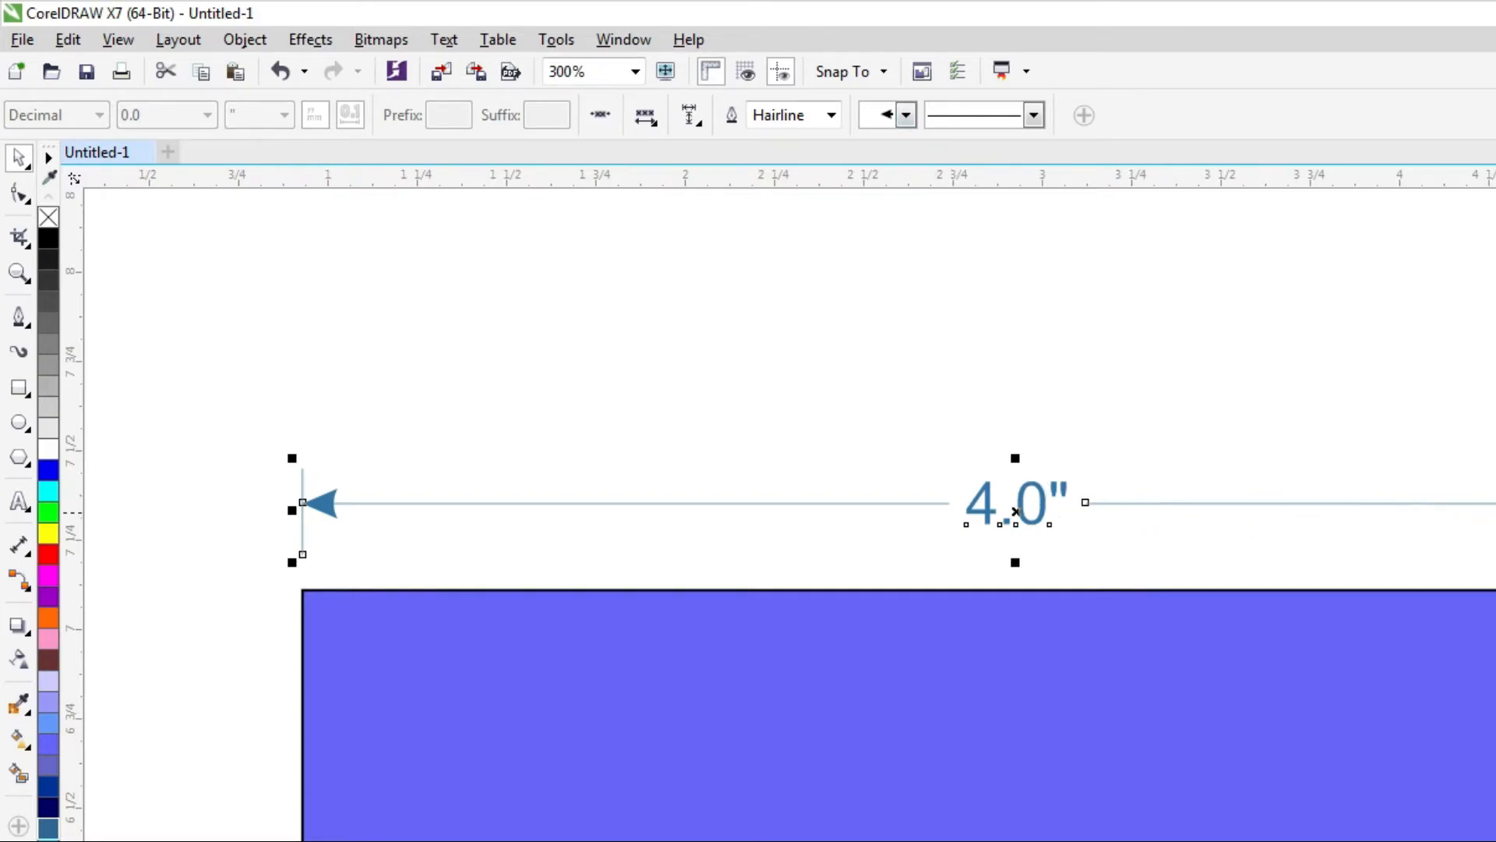
Try a dash-dot and a dotted line style on the width dimension, and restore the solid line.
{"action": "left_click", "coordinate": [1035, 117]}
{"action": "left_click_drag", "start_coordinate": [1111, 190], "coordinate": [1116, 312]}
{"action": "left_click", "coordinate": [1059, 327]}
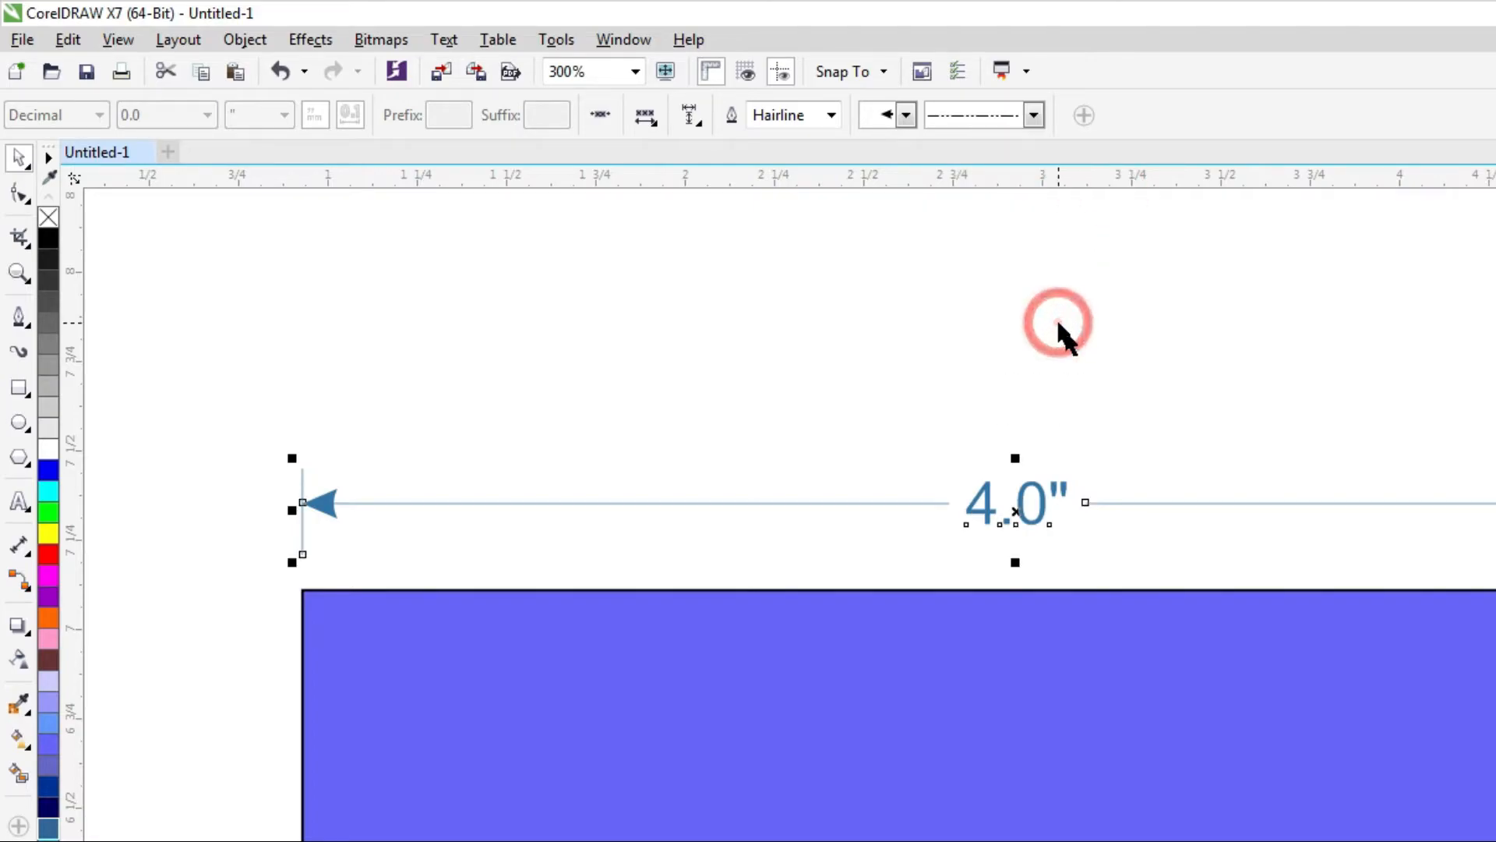
{"action": "left_click", "coordinate": [1037, 117]}
{"action": "left_click", "coordinate": [945, 251]}
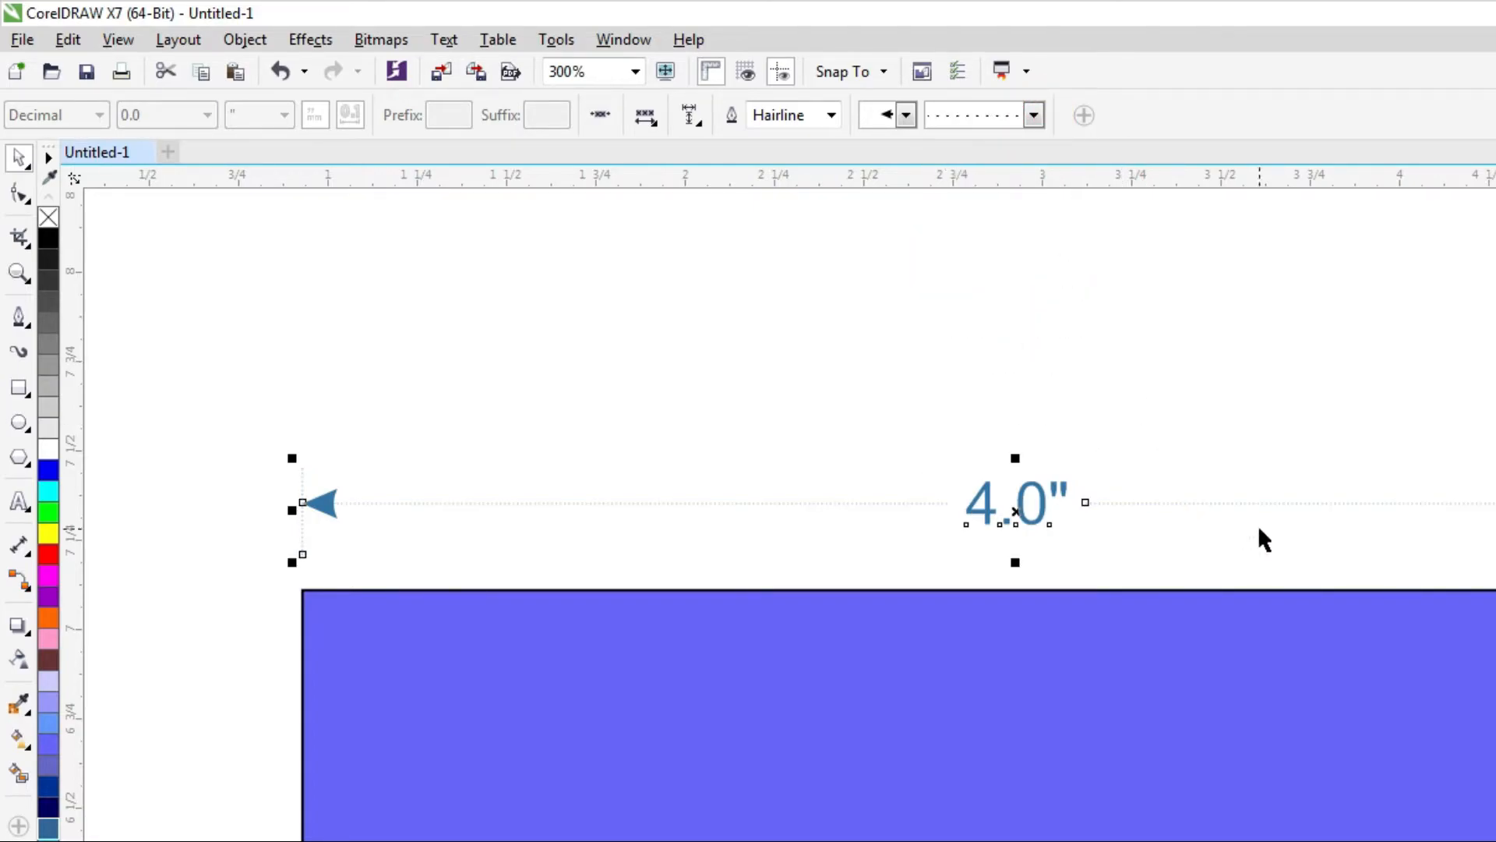
{"action": "scroll", "coordinate": [1223, 491], "scroll_direction": "up", "scroll_amount": 2}
{"action": "scroll", "coordinate": [1201, 510], "scroll_direction": "up", "scroll_amount": 2}
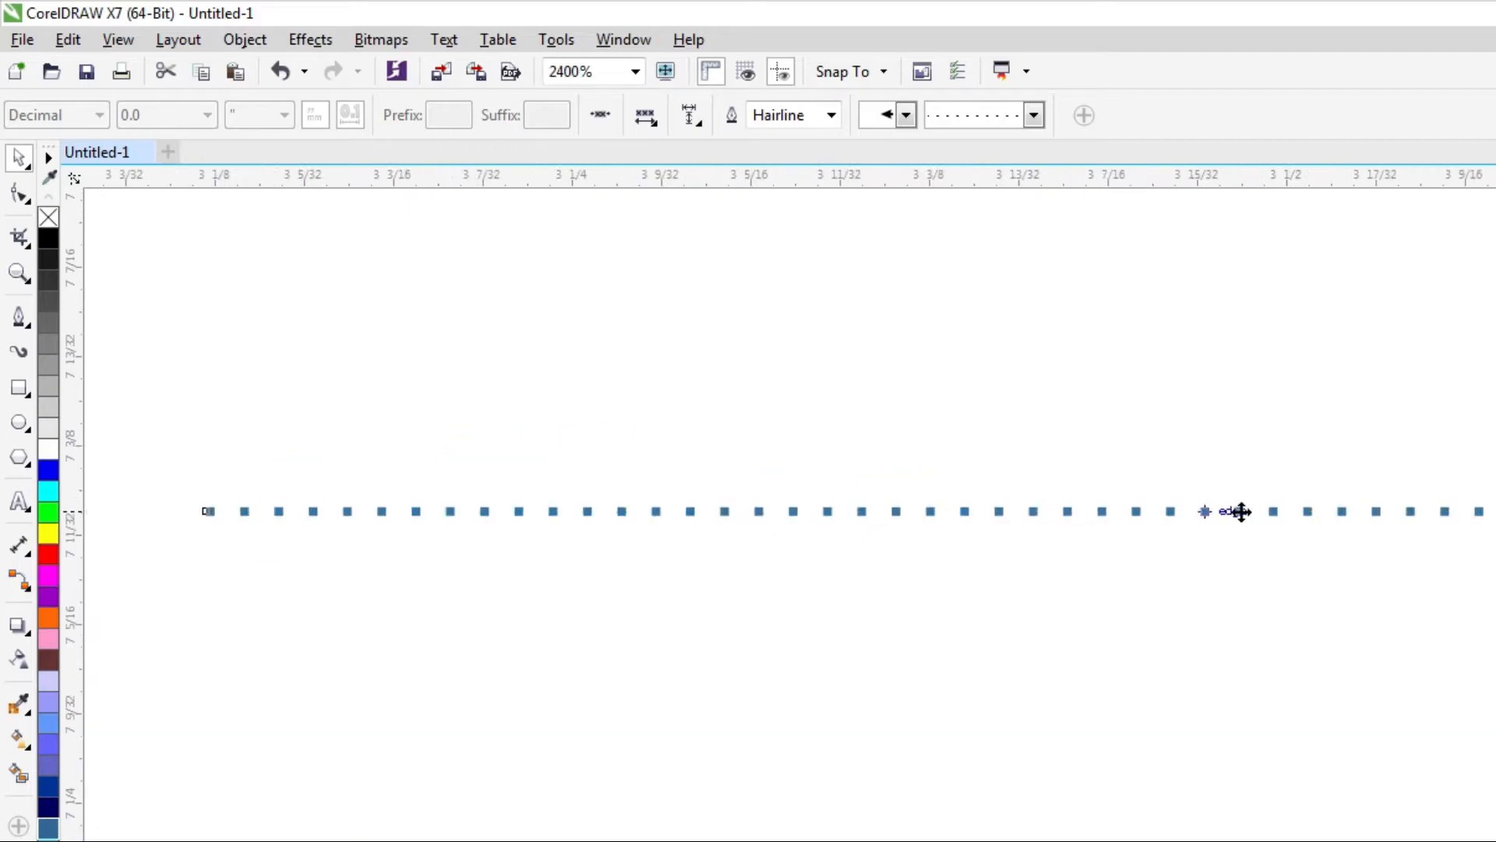
{"action": "scroll", "coordinate": [1256, 516], "scroll_direction": "down", "scroll_amount": 2}
{"action": "scroll", "coordinate": [1250, 519], "scroll_direction": "up", "scroll_amount": 2}
{"action": "left_click", "coordinate": [1034, 115]}
{"action": "left_click", "coordinate": [1012, 162]}
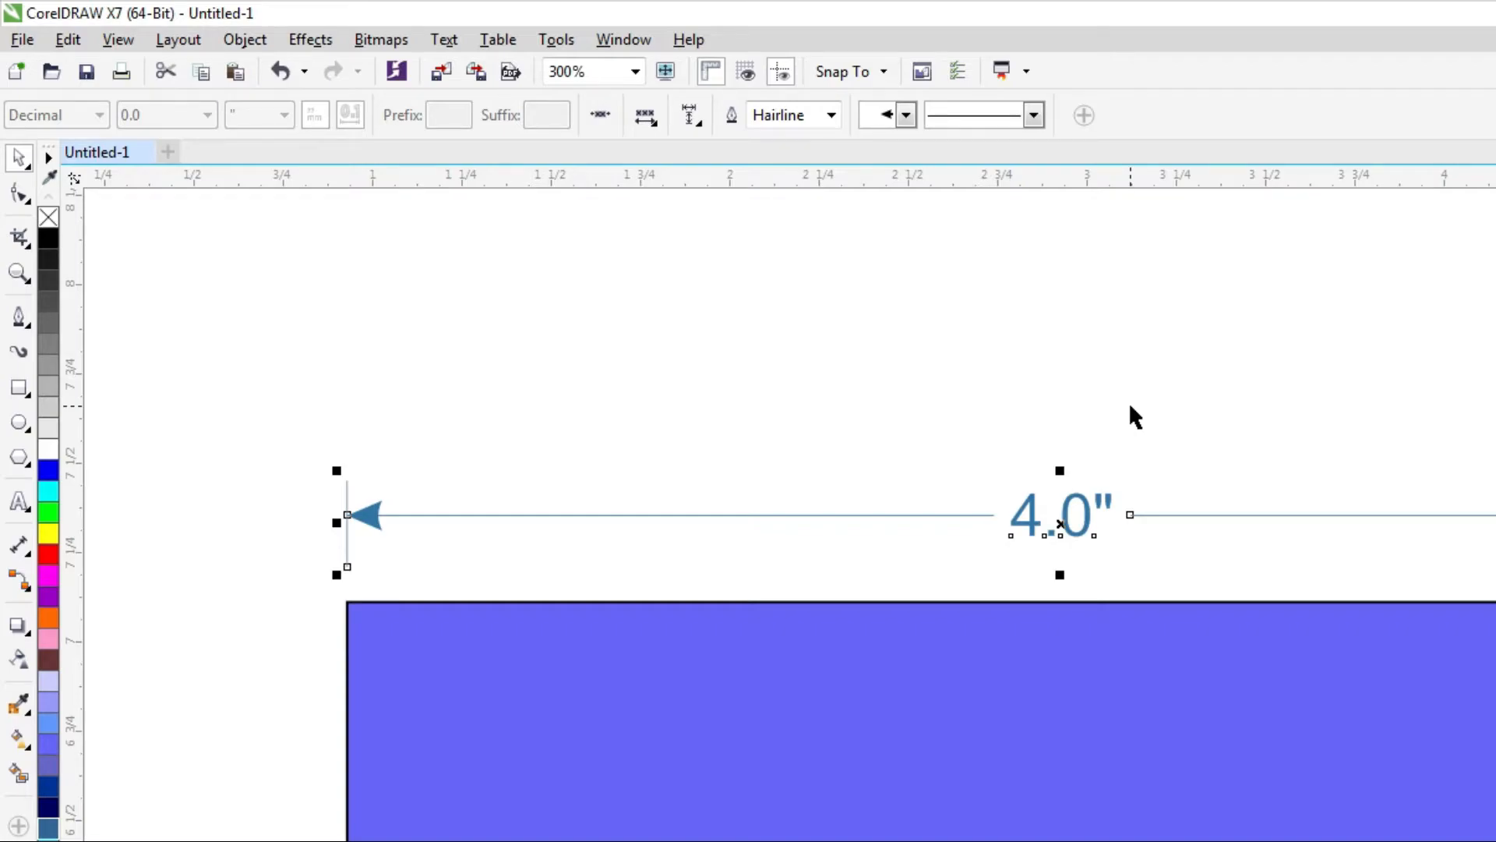
Move the rectangle together with its width dimension down the page, centering the rectangle at about X 3.15 and Y 4.93 inches.
{"action": "scroll", "coordinate": [1129, 401], "scroll_direction": "down", "scroll_amount": 2}
{"action": "scroll", "coordinate": [1125, 477], "scroll_direction": "up", "scroll_amount": 2}
{"action": "scroll", "coordinate": [1125, 482], "scroll_direction": "down", "scroll_amount": 2}
{"action": "left_click", "coordinate": [1470, 538]}
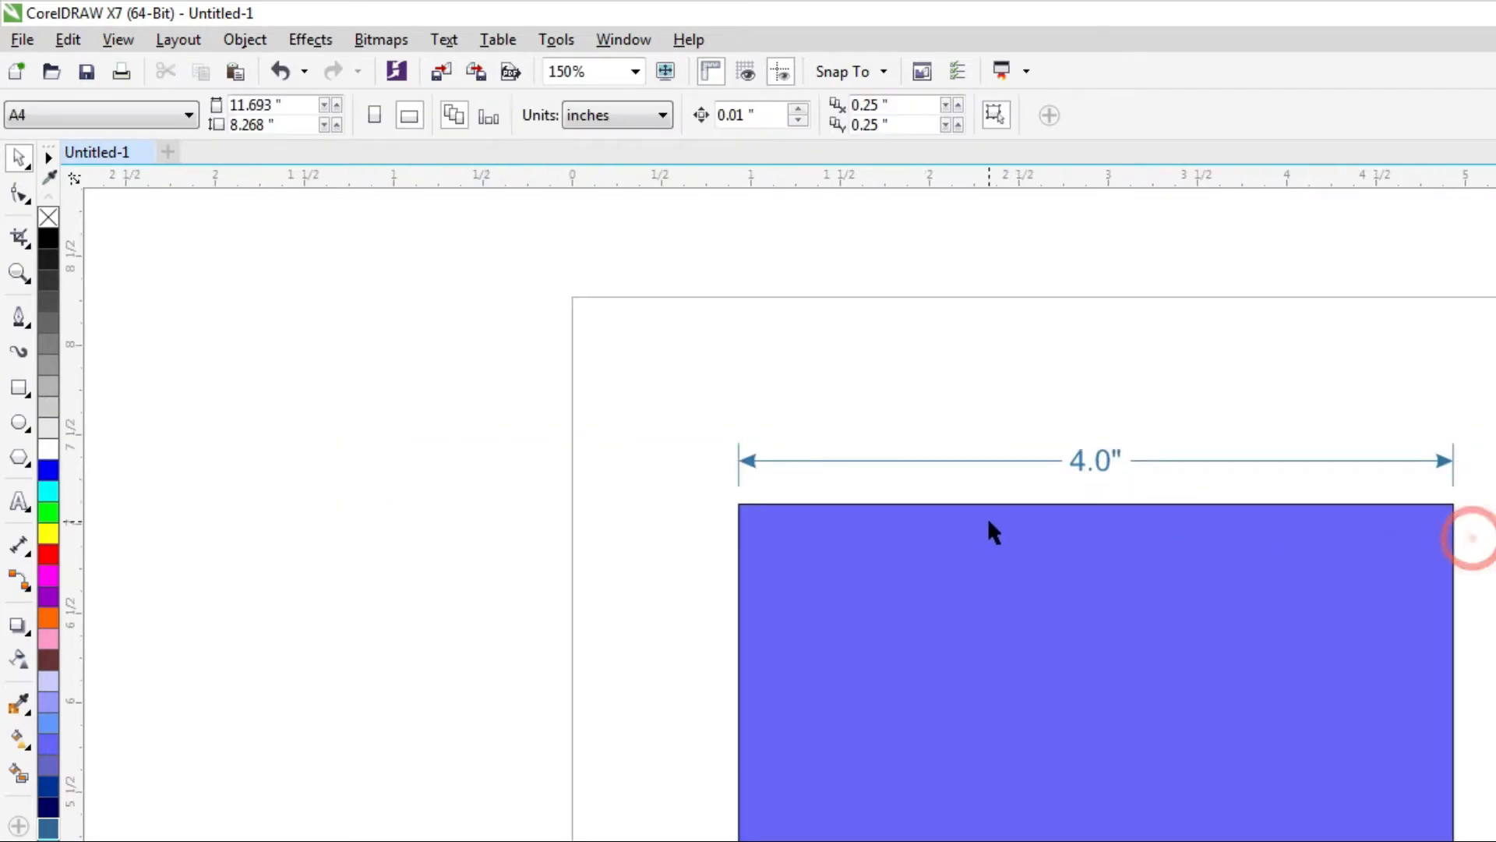
{"action": "scroll", "coordinate": [989, 521], "scroll_direction": "down", "scroll_amount": 2}
{"action": "left_click", "coordinate": [1395, 801]}
{"action": "left_click_drag", "start_coordinate": [1240, 431], "coordinate": [857, 748]}
{"action": "left_click_drag", "start_coordinate": [1018, 622], "coordinate": [1039, 726]}
{"action": "key", "text": "Escape"}
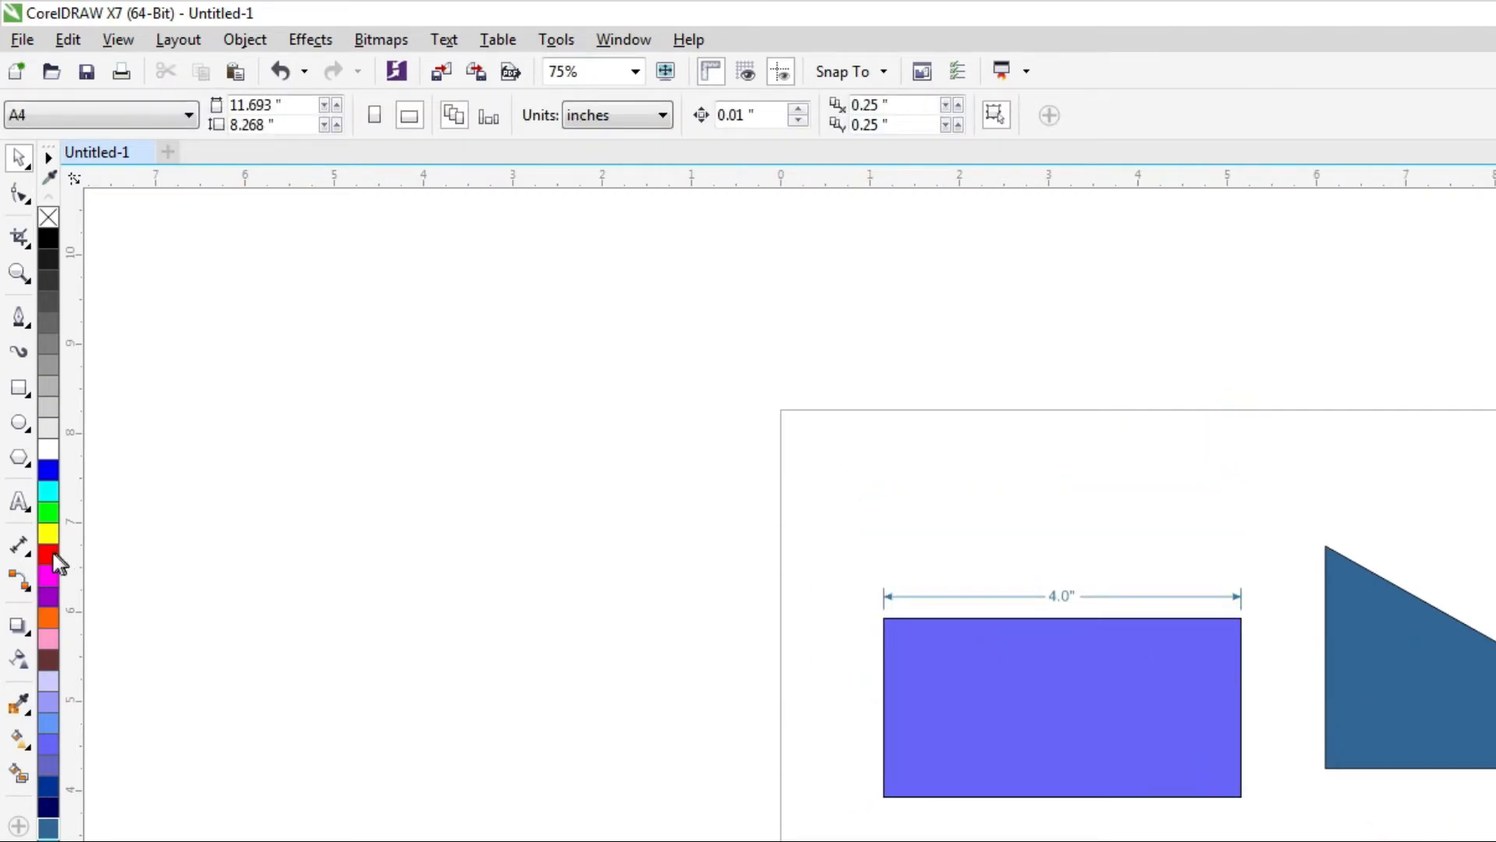
{"action": "left_click", "coordinate": [30, 556]}
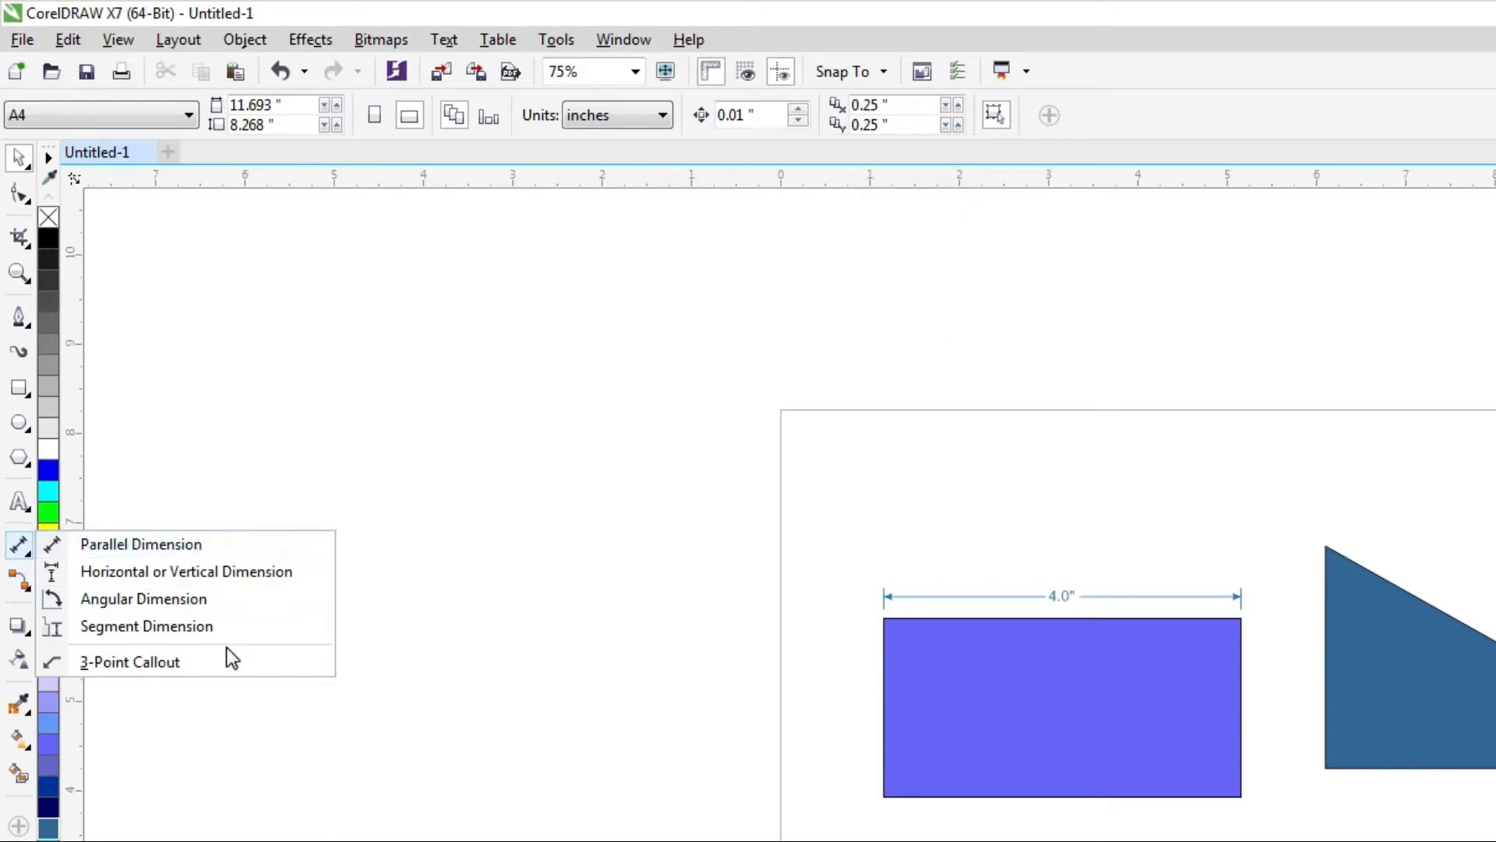
{"action": "left_click", "coordinate": [568, 774]}
Select only the width dimension's text and set its font size to 11 pt.
{"action": "scroll", "coordinate": [1130, 602], "scroll_direction": "up", "scroll_amount": 1}
{"action": "left_click", "coordinate": [996, 588], "text": "ctrl"}
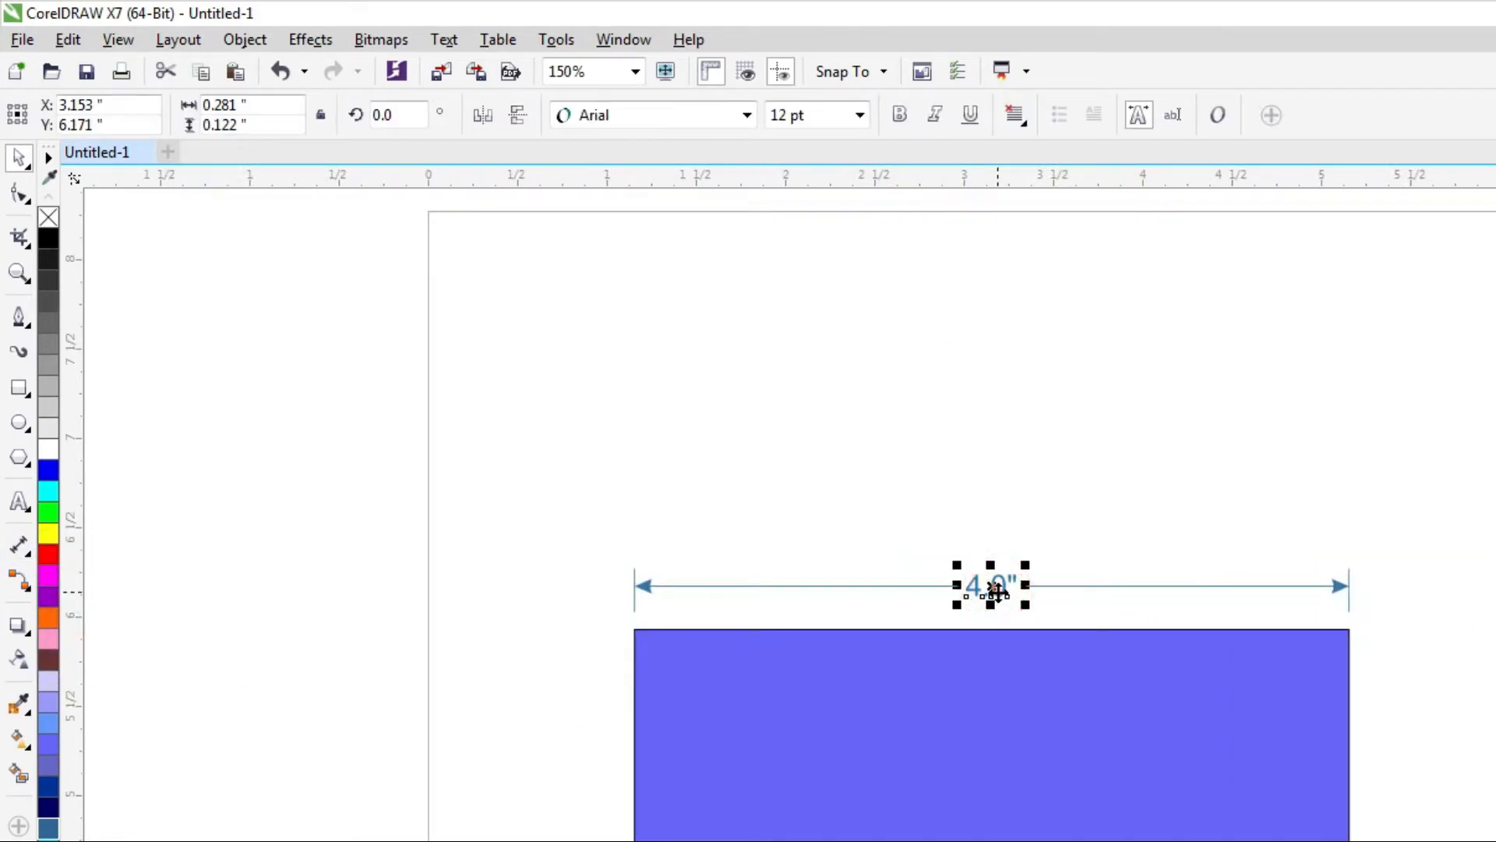
{"action": "left_click", "coordinate": [1092, 537]}
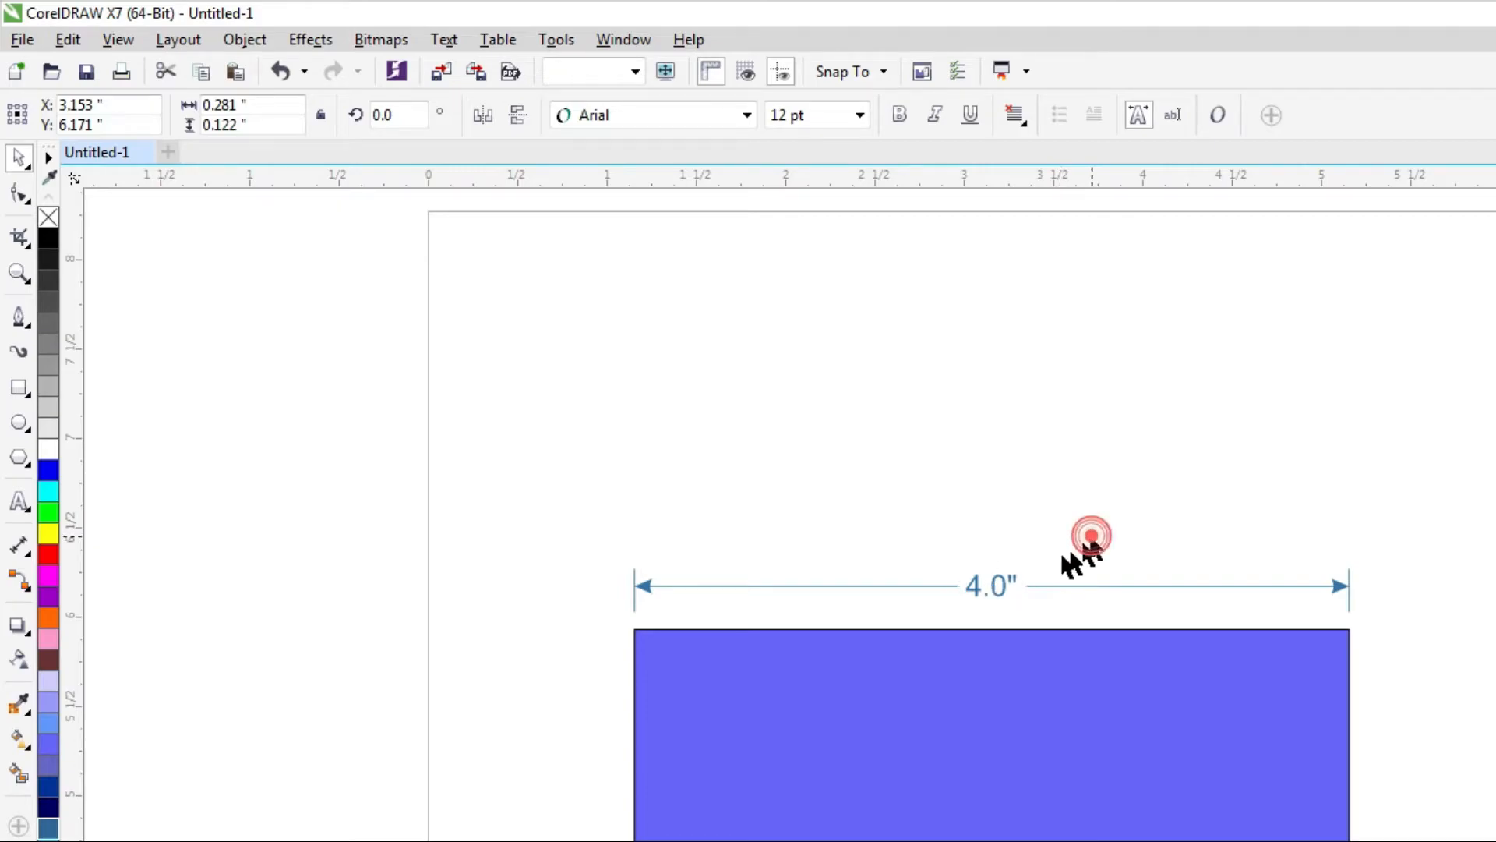
{"action": "left_click", "coordinate": [995, 589], "text": "ctrl"}
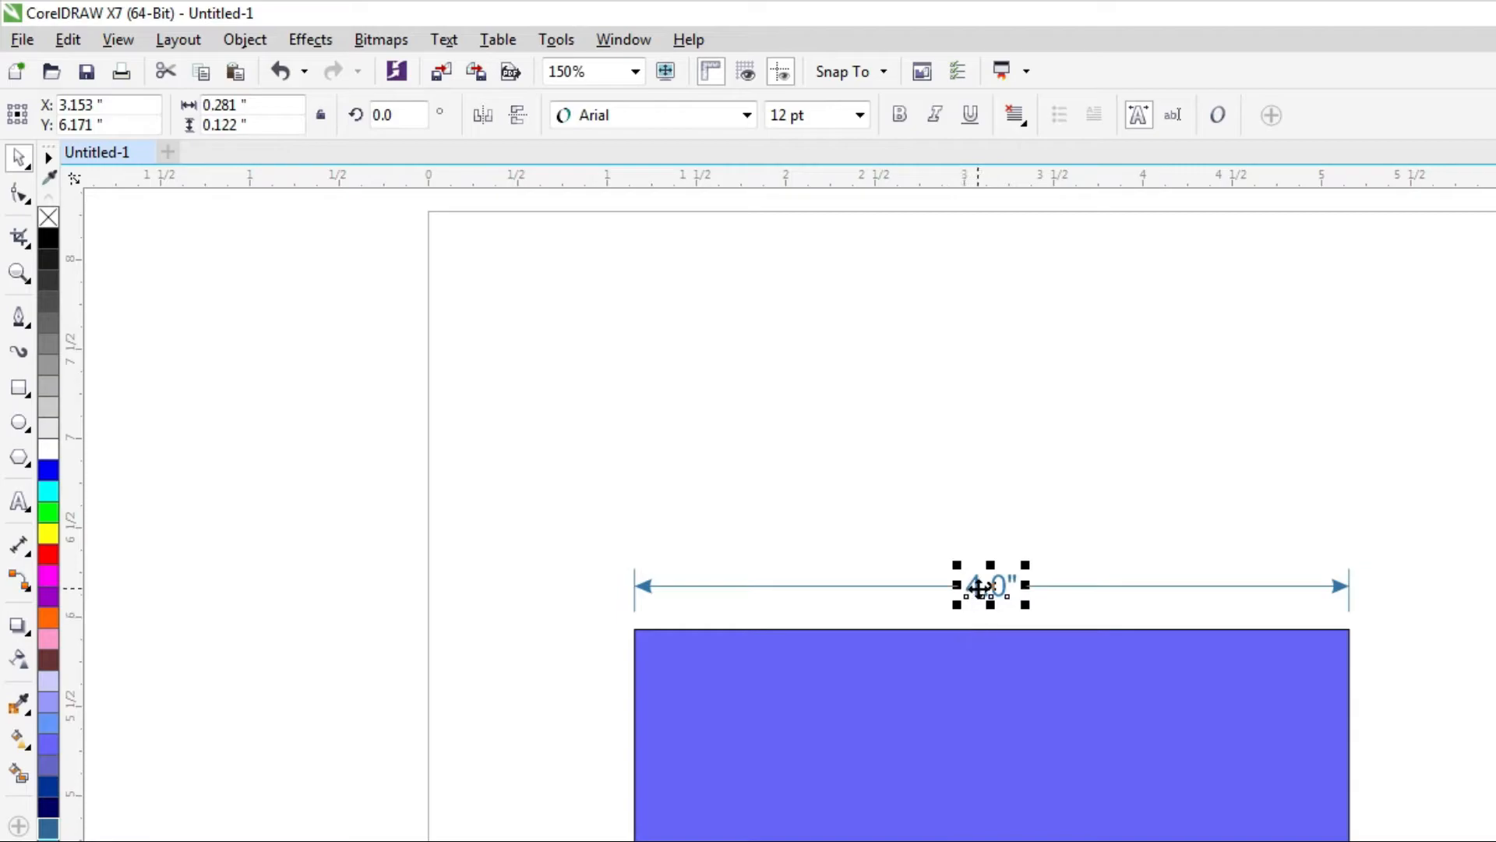
{"action": "left_click", "coordinate": [860, 117]}
{"action": "left_click", "coordinate": [832, 248]}
Try bold and italic on the width dimension's text, remove both styles, and deselect the text.
{"action": "left_click", "coordinate": [899, 115]}
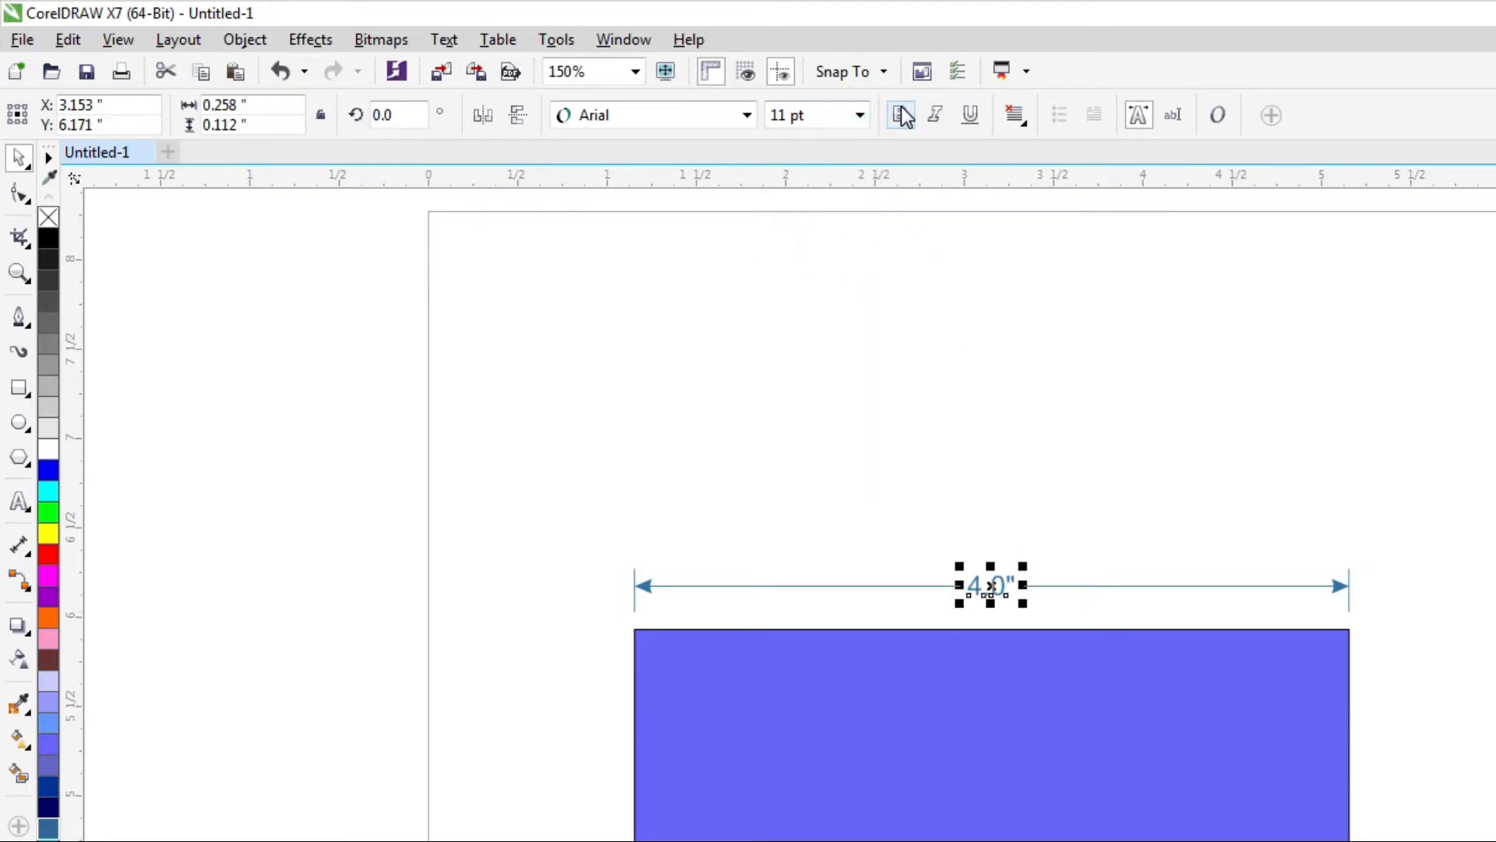
{"action": "left_click", "coordinate": [936, 115]}
{"action": "left_click", "coordinate": [941, 117]}
{"action": "left_click", "coordinate": [898, 117]}
{"action": "left_click", "coordinate": [1106, 493]}
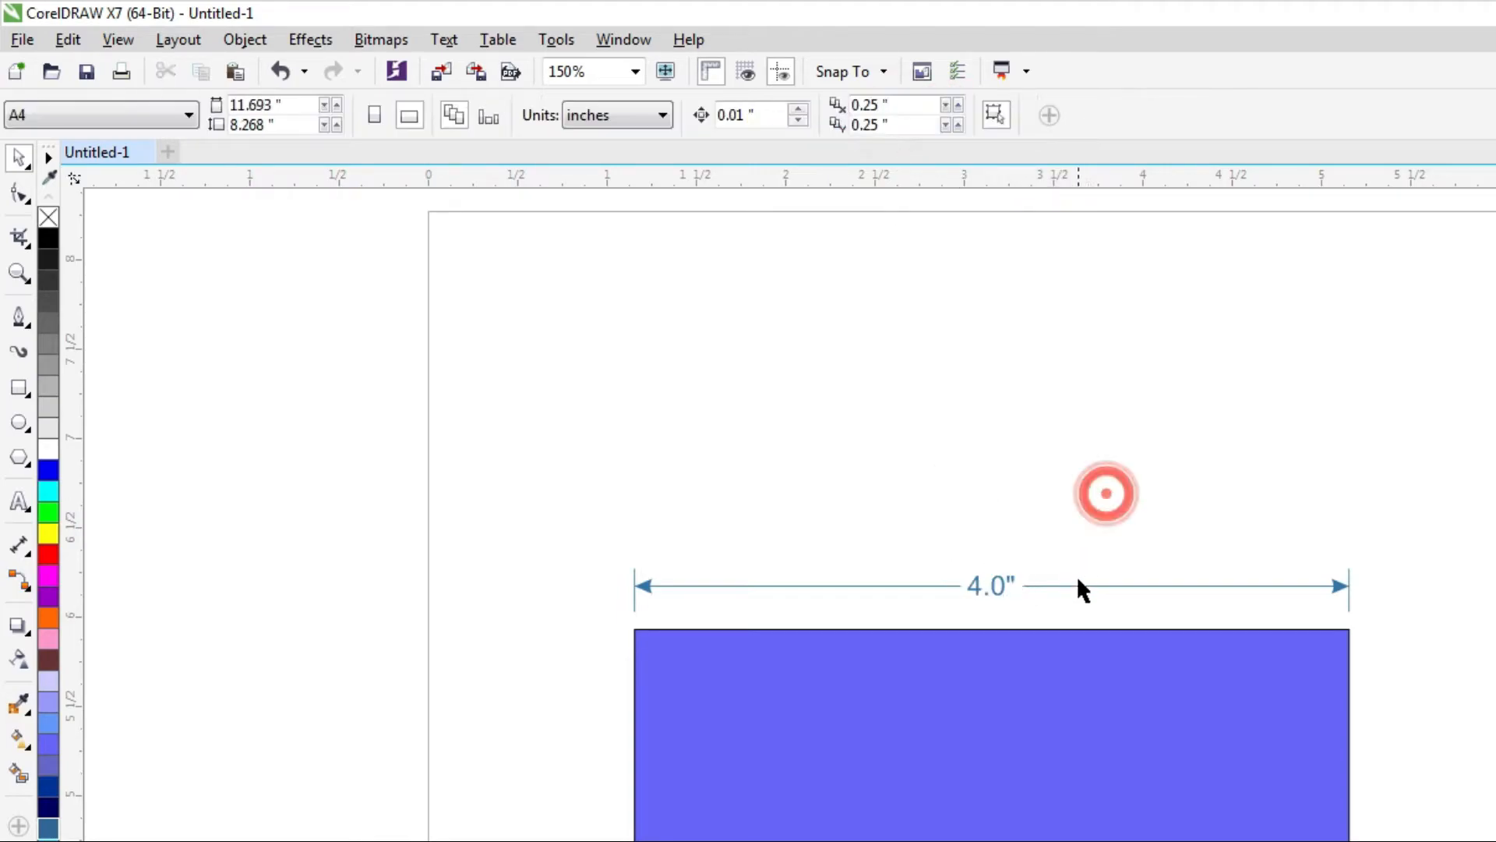
Add a parallel dimension for the rectangle's height, from corner to corner along its right edge, placed just outside the shape.
{"action": "left_click", "coordinate": [1037, 680]}
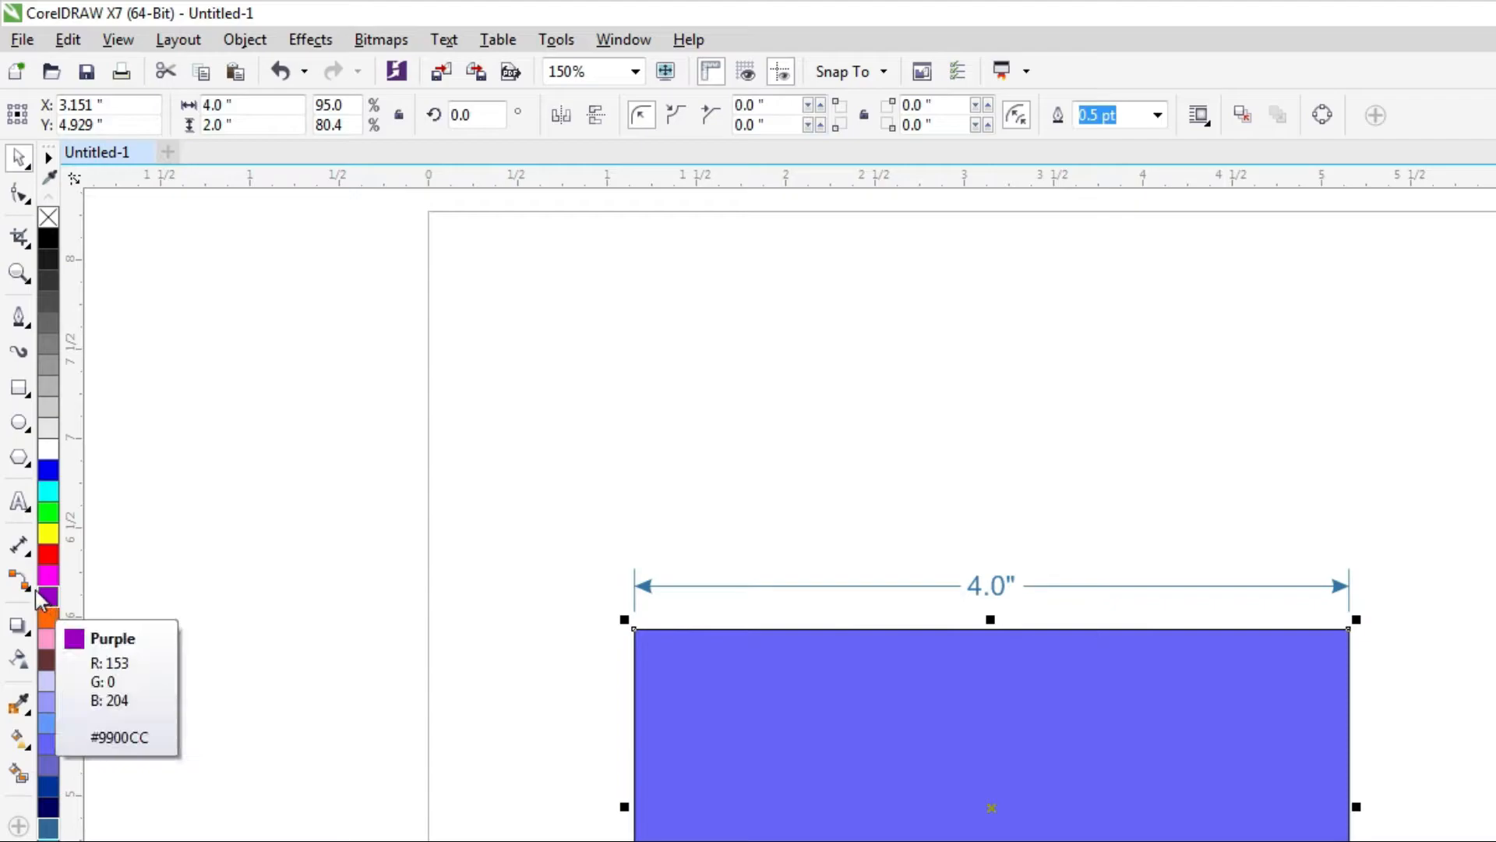
{"action": "left_click", "coordinate": [29, 551]}
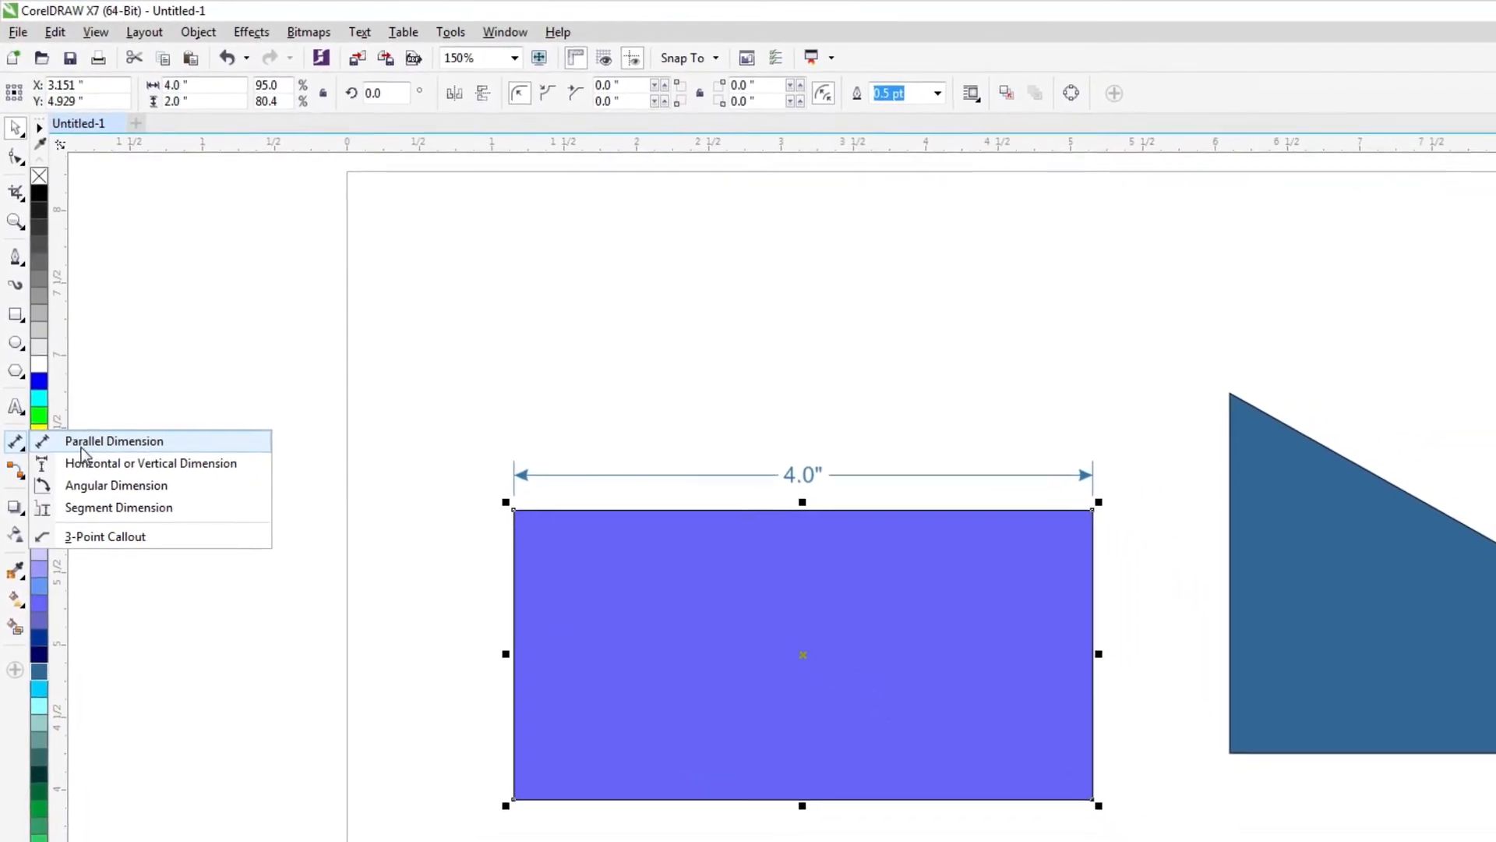
{"action": "left_click", "coordinate": [83, 443]}
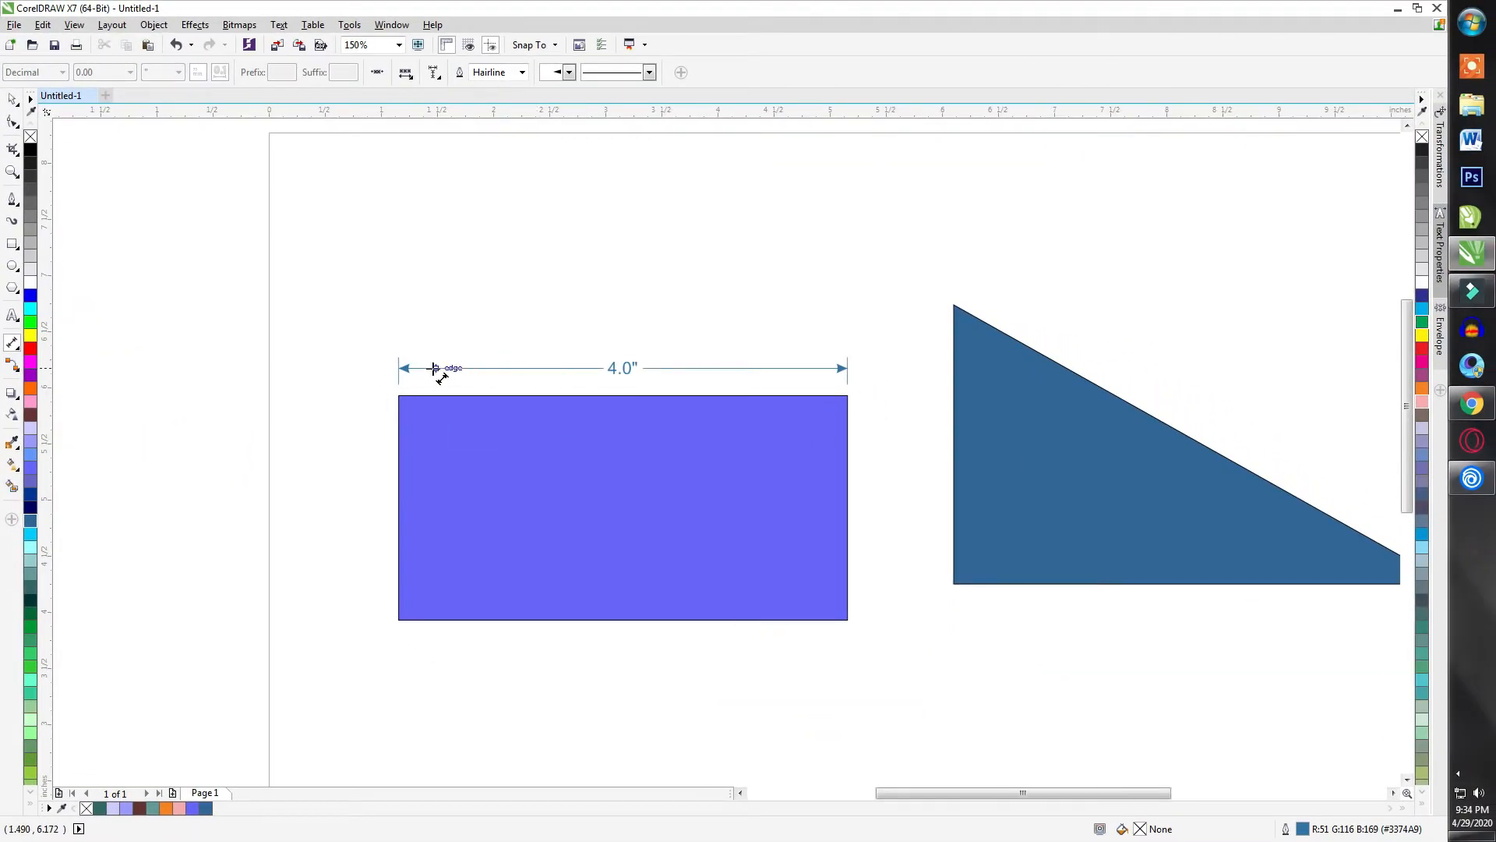
{"action": "left_click_drag", "start_coordinate": [848, 396], "coordinate": [851, 622]}
{"action": "left_click", "coordinate": [873, 507]}
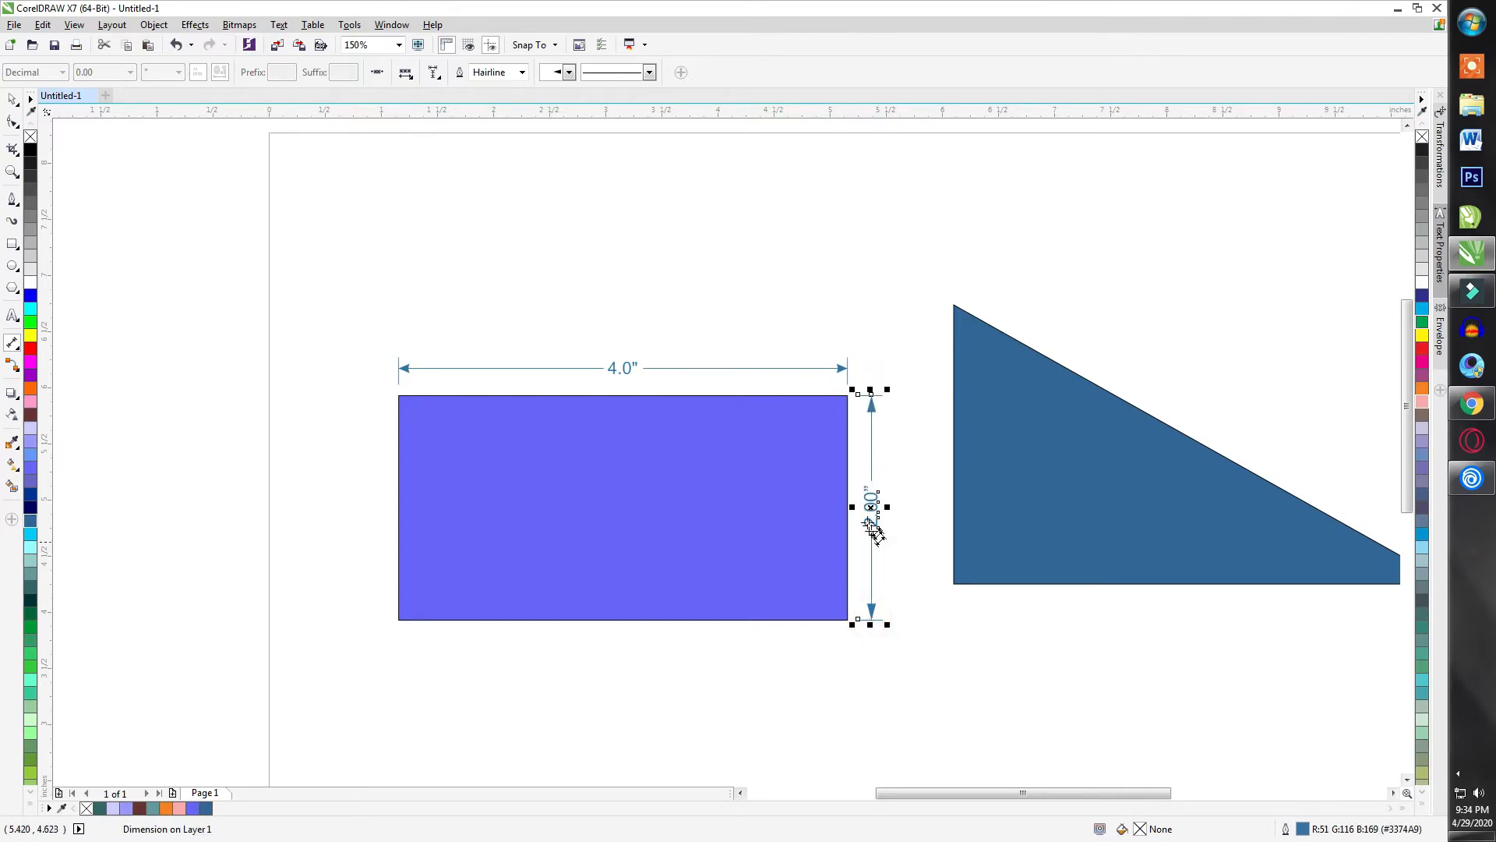
{"action": "scroll", "coordinate": [704, 427], "scroll_direction": "down", "scroll_amount": 3}
{"action": "scroll", "coordinate": [878, 427], "scroll_direction": "up", "scroll_amount": 3}
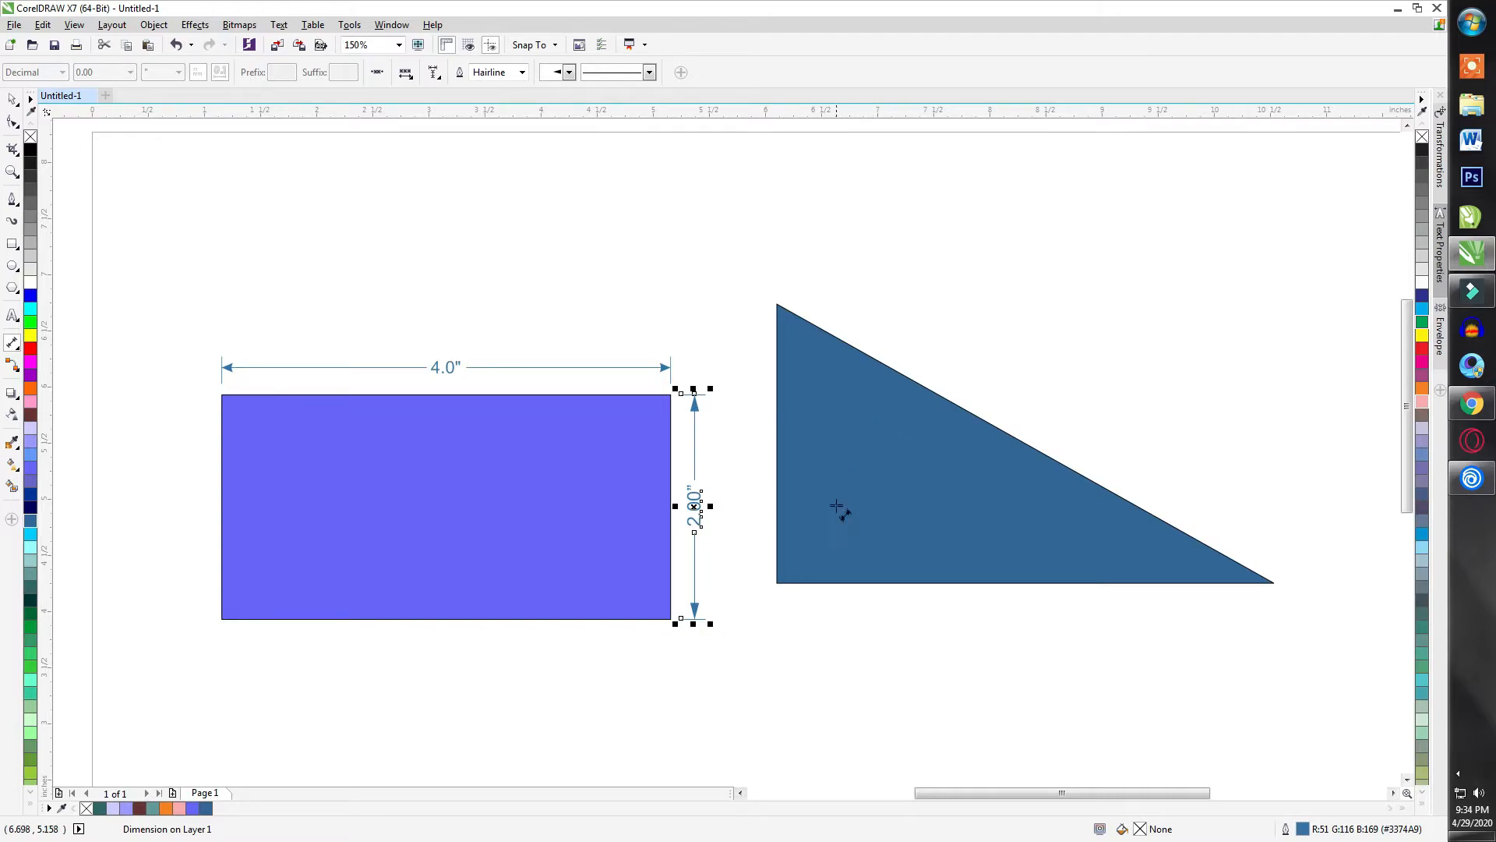
Add a parallel dimension along the triangle's hypotenuse, from its apex to its right corner, placed outside the shape.
{"action": "left_click", "coordinate": [777, 304]}
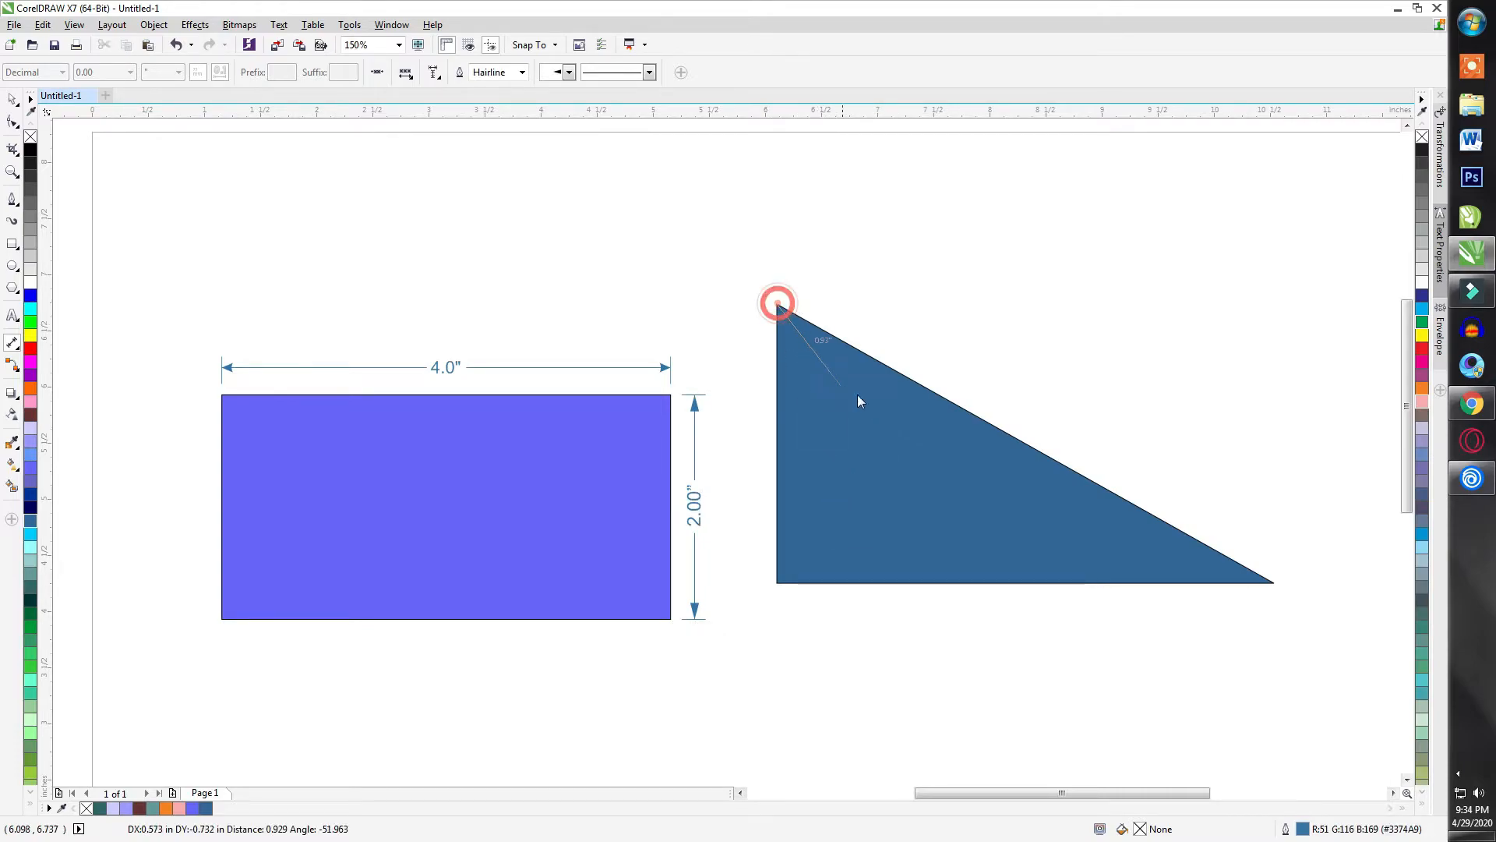
{"action": "left_click", "coordinate": [1275, 583]}
{"action": "left_click", "coordinate": [1299, 532]}
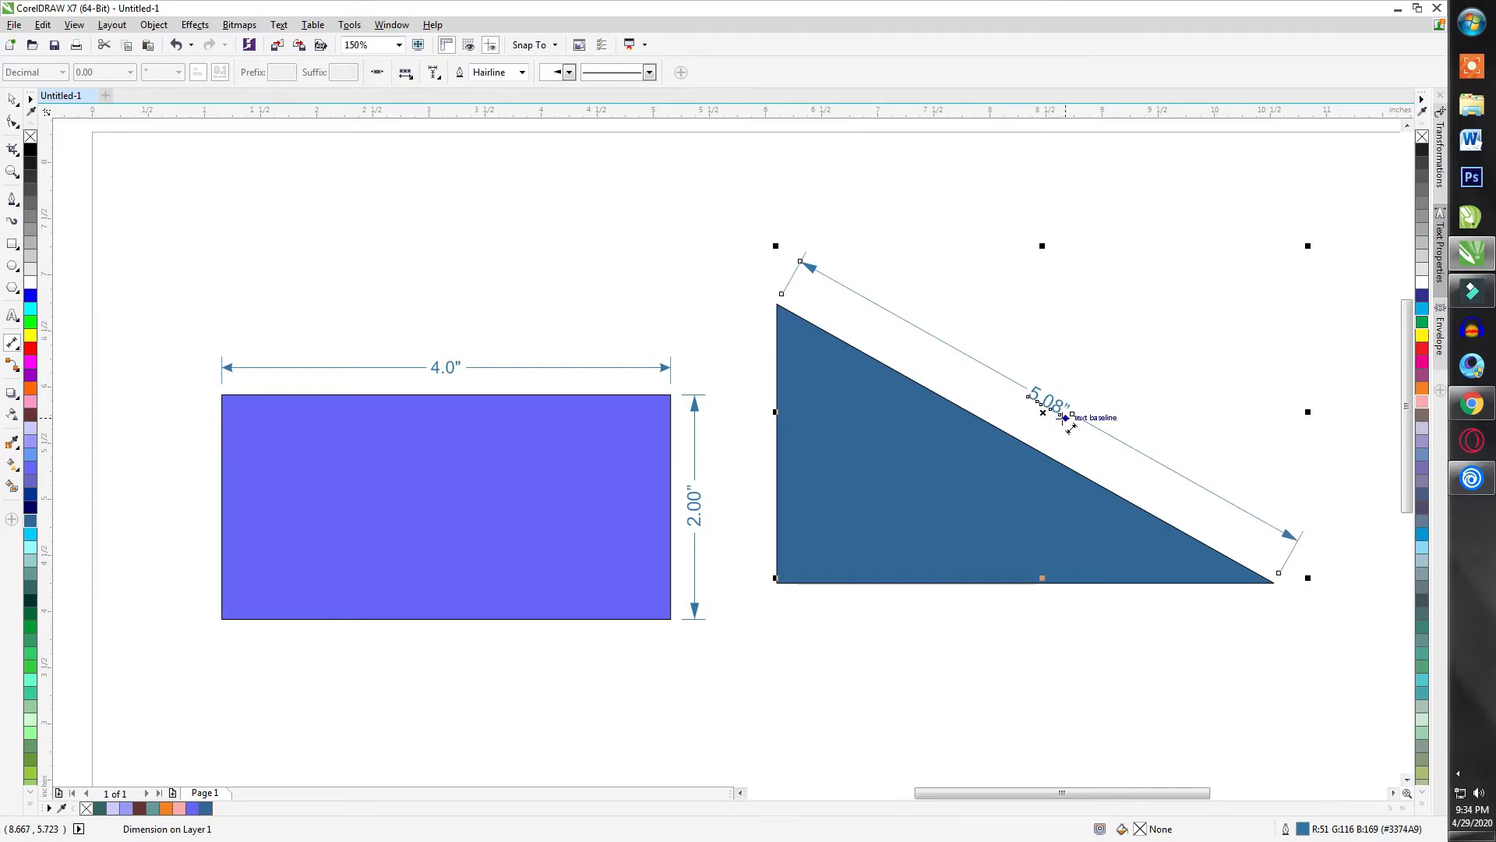
Undo the two parallel dimensions just added and move the triangle down and left, centering it at about X 8.09 and Y 5.11 inches.
{"action": "left_click", "coordinate": [13, 343]}
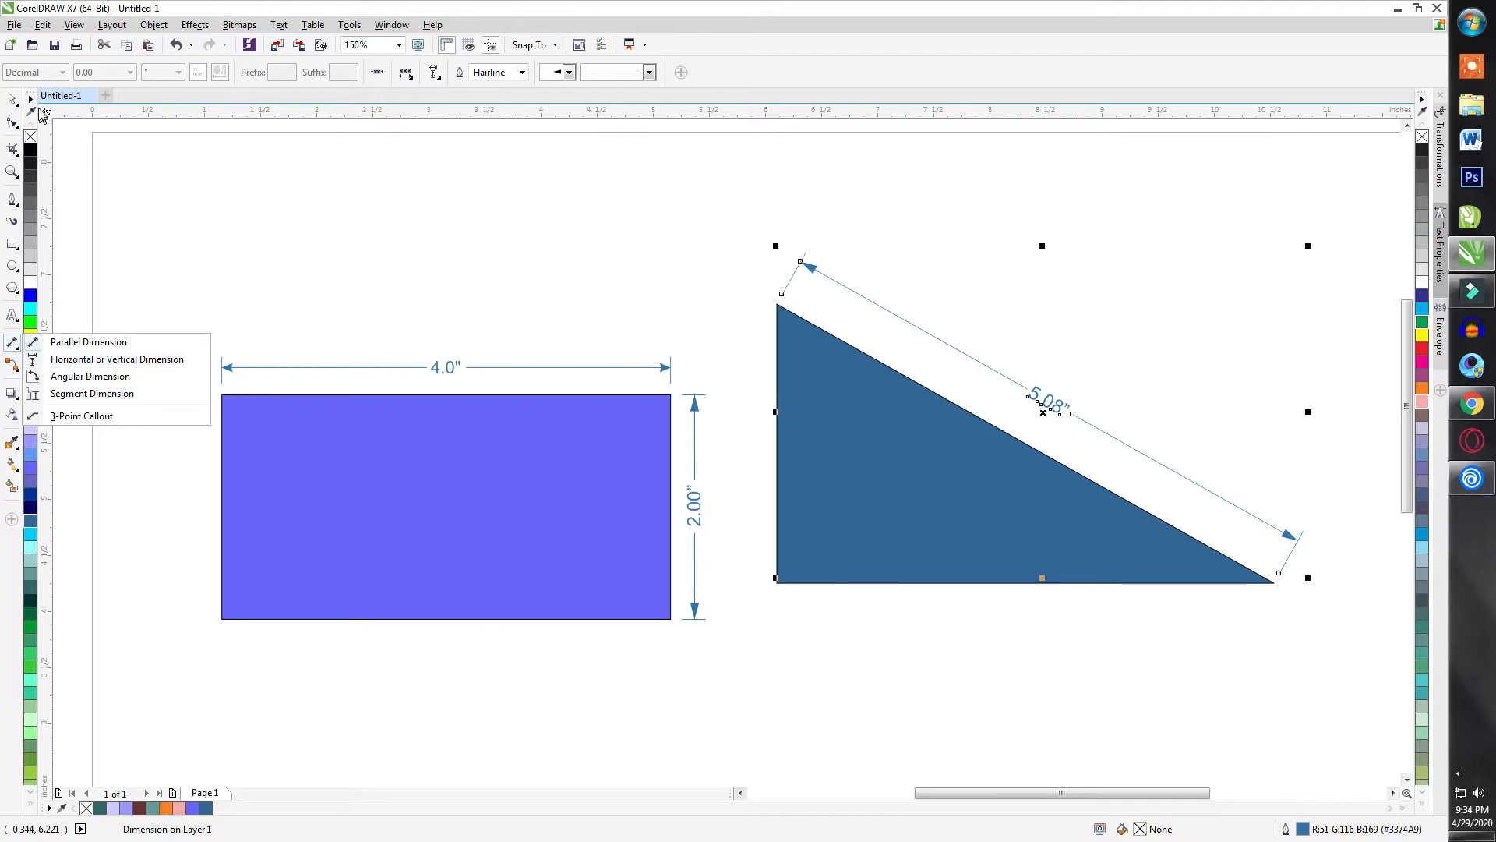
{"action": "left_click", "coordinate": [15, 100]}
{"action": "key", "text": "ctrl+z"}
{"action": "key", "text": "ctrl+z"}
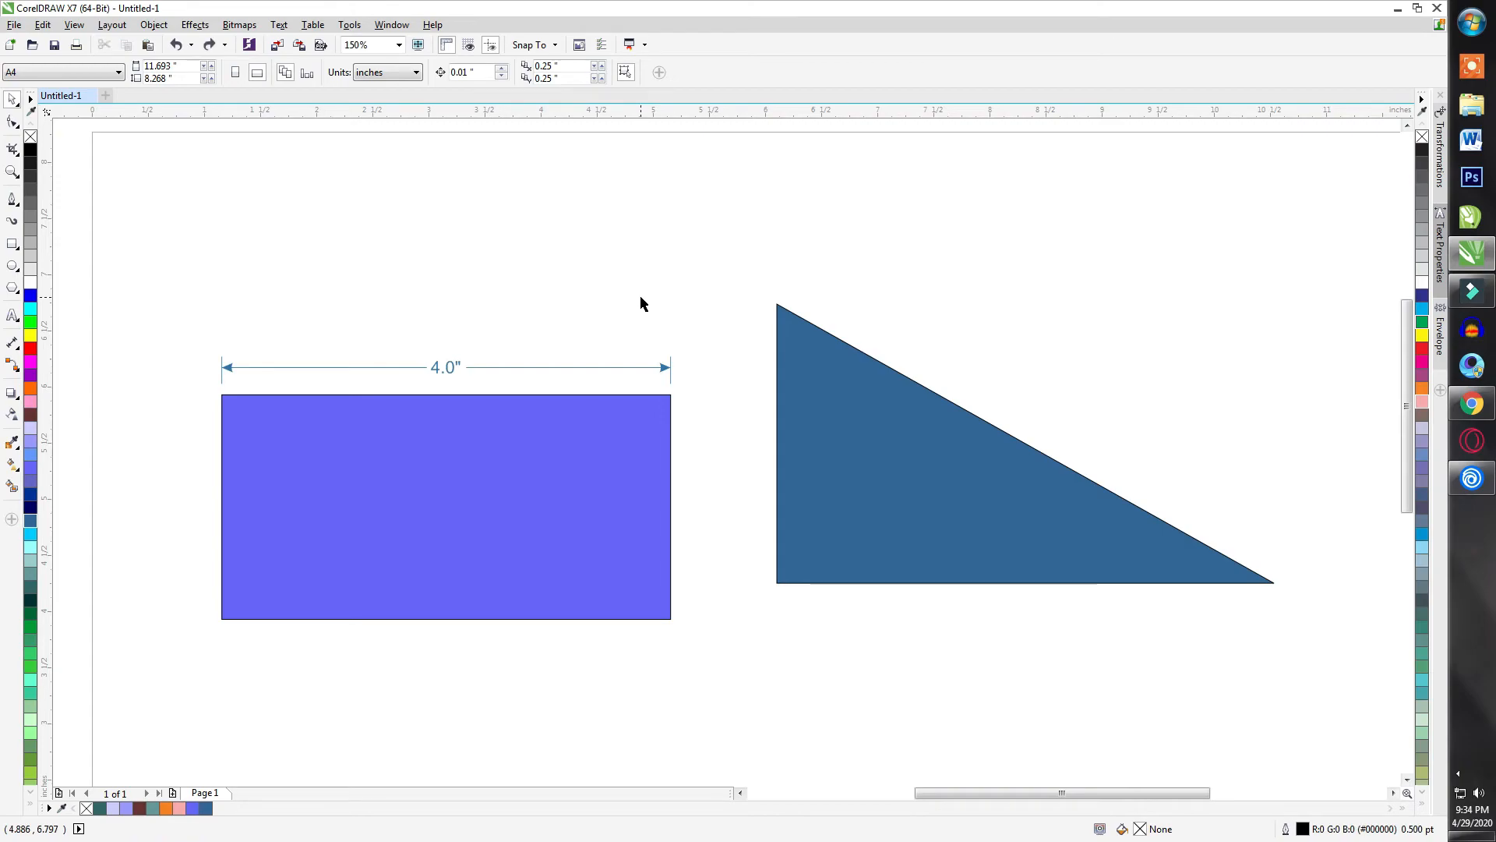
{"action": "left_click_drag", "start_coordinate": [828, 406], "coordinate": [803, 449]}
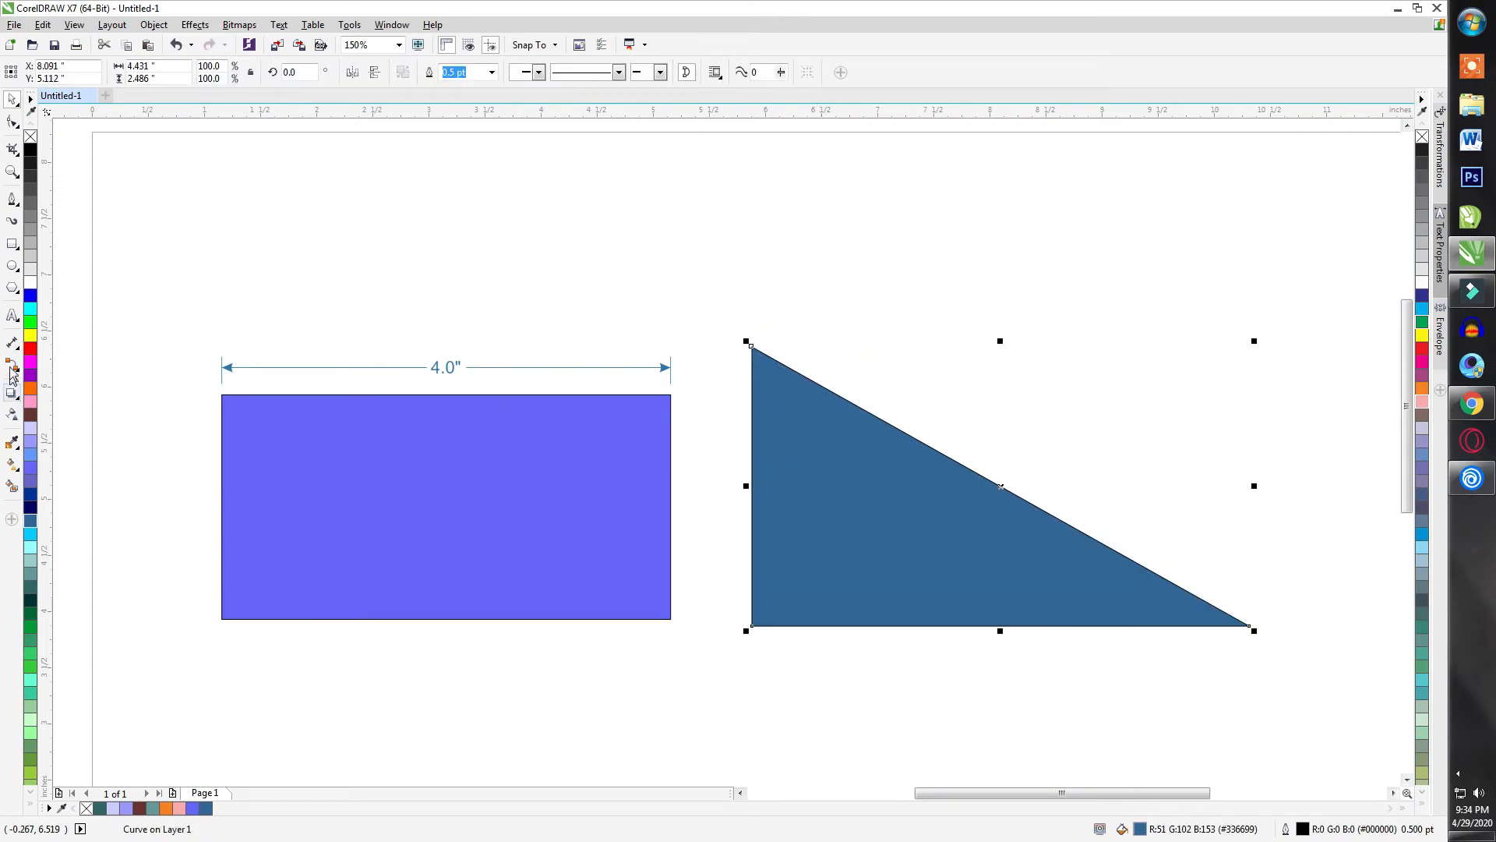
Add a horizontal dimension from the triangle's apex to its right corner, placed above the hypotenuse at about the apex's level.
{"action": "left_click", "coordinate": [12, 344]}
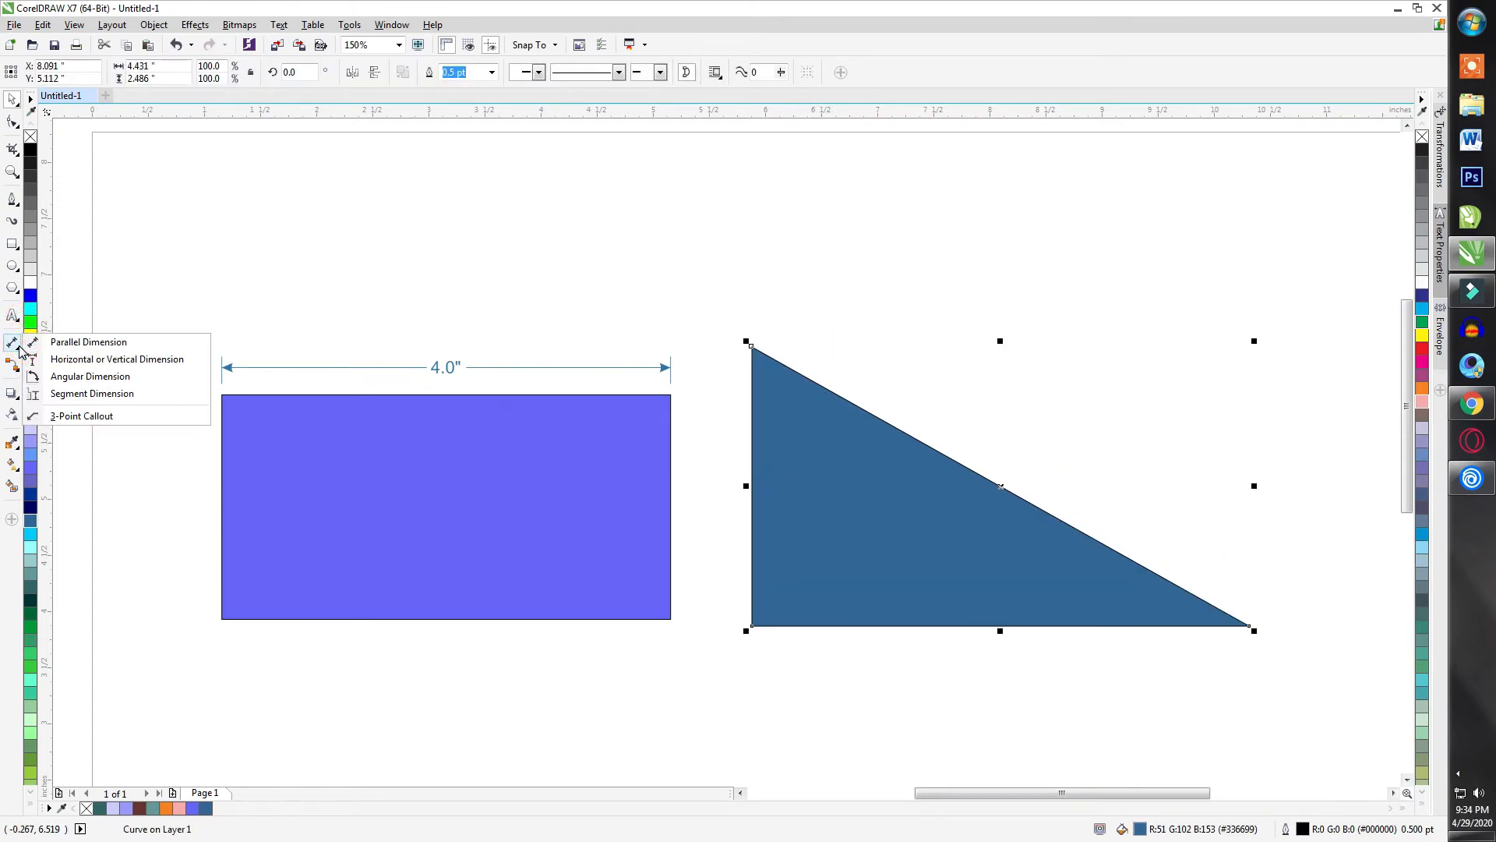
{"action": "left_click", "coordinate": [111, 360]}
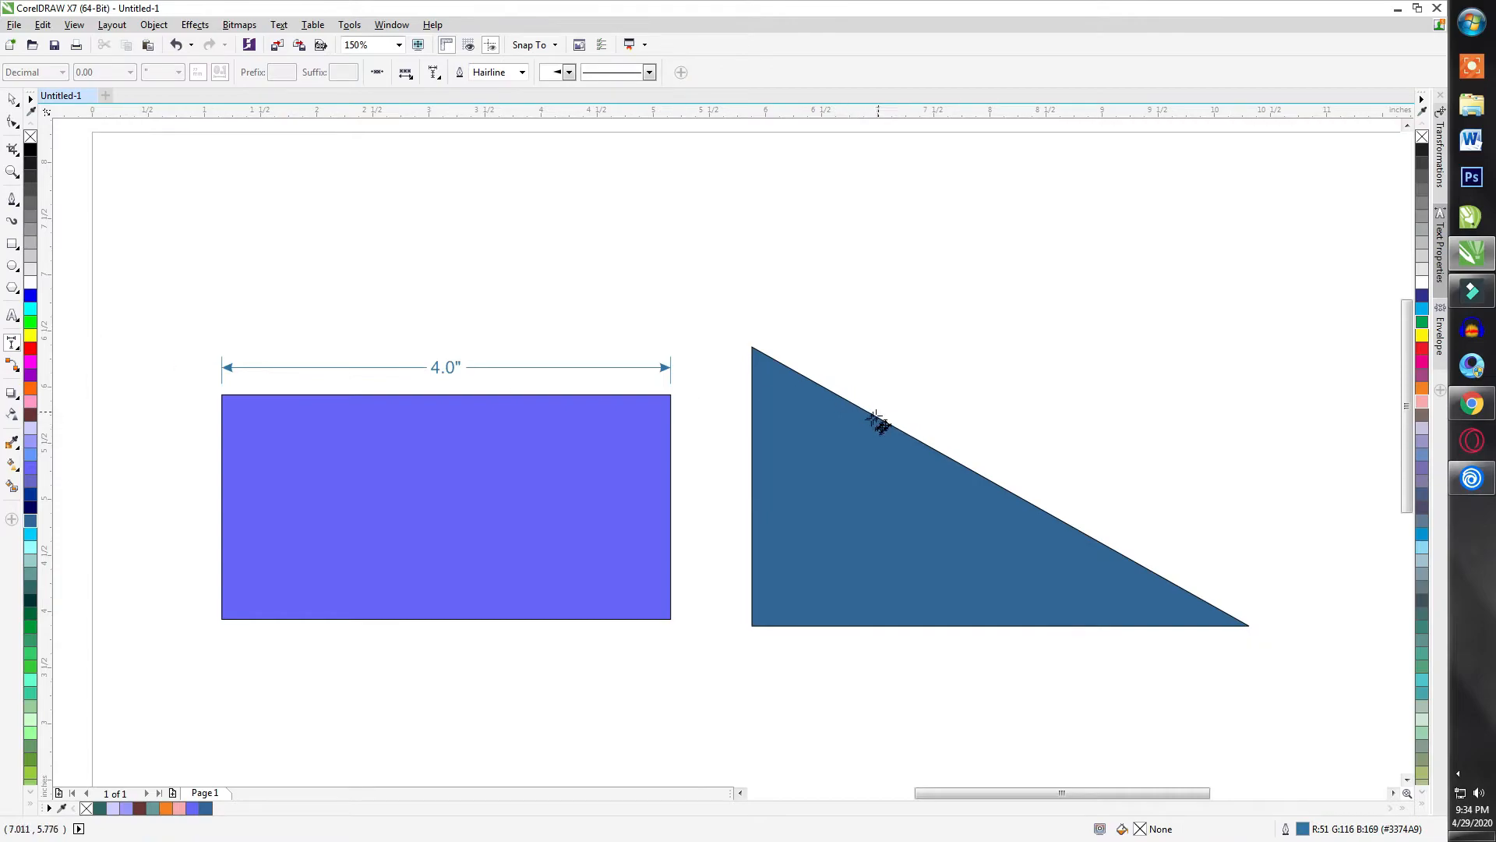
{"action": "left_click", "coordinate": [751, 347]}
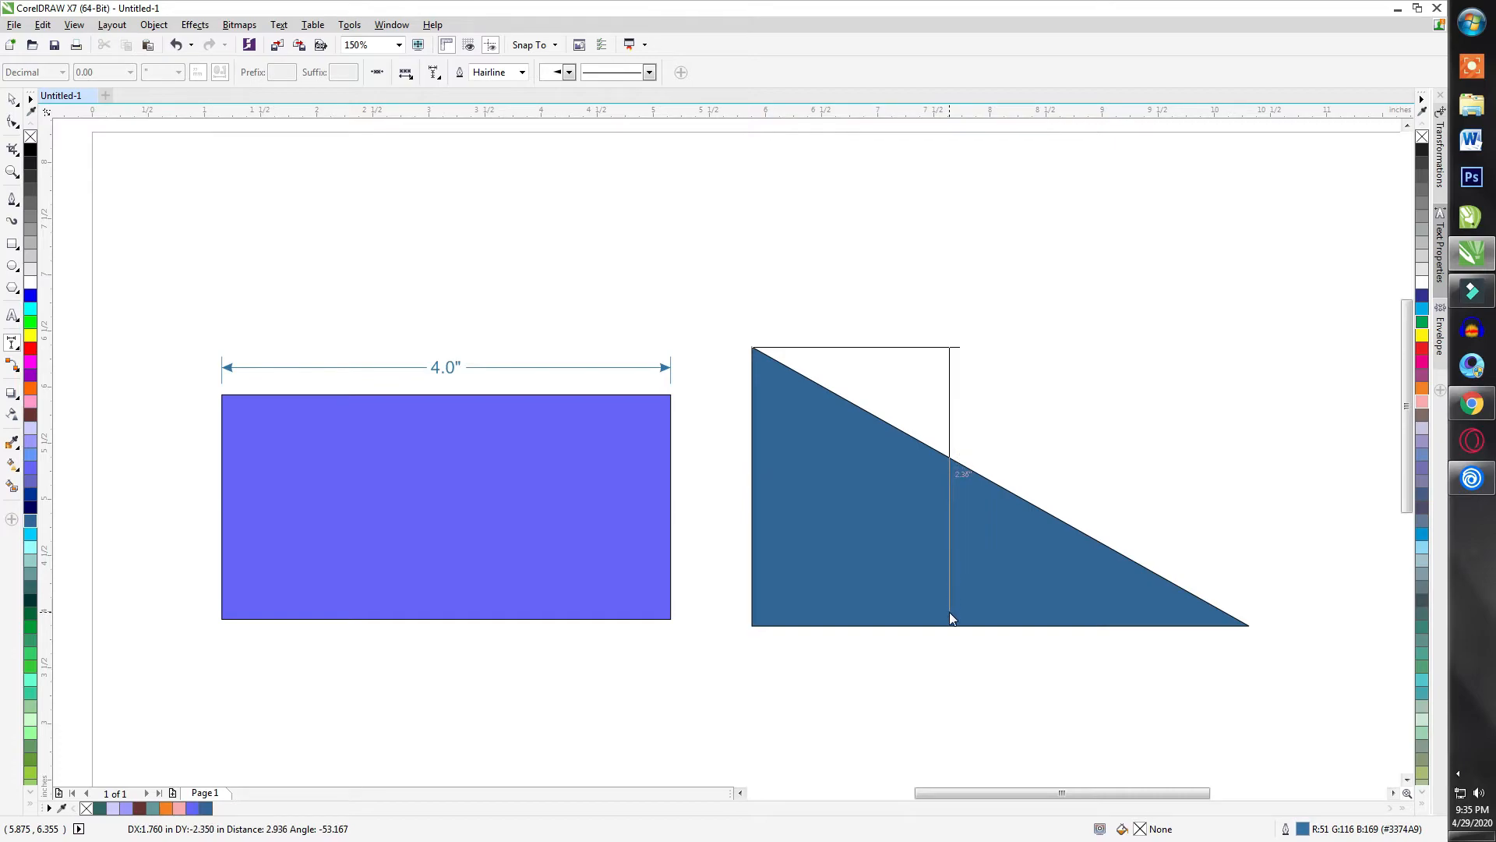
{"action": "left_click", "coordinate": [1249, 626]}
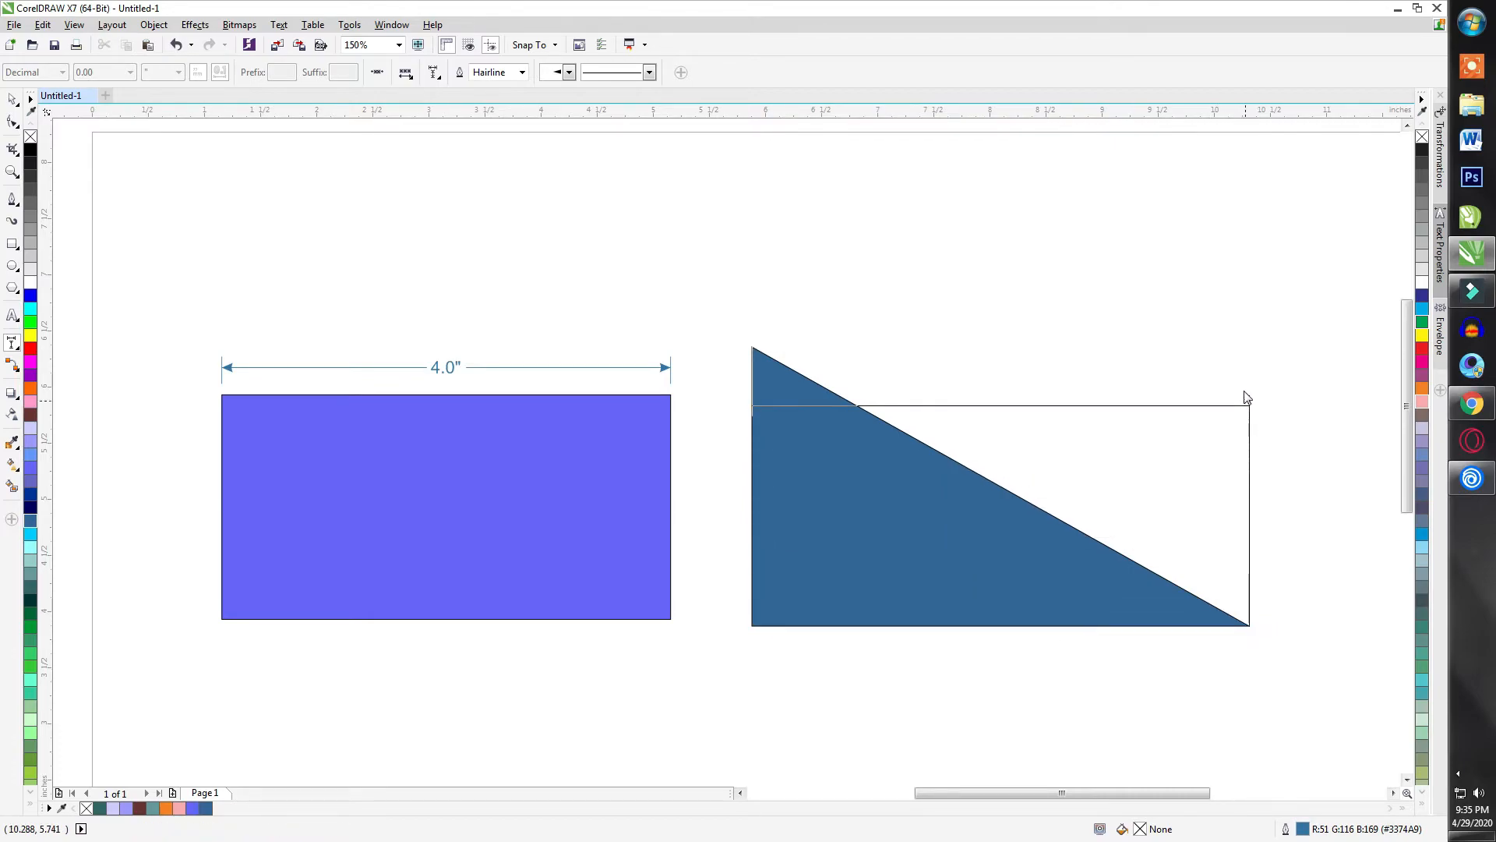
{"action": "left_click", "coordinate": [1243, 347]}
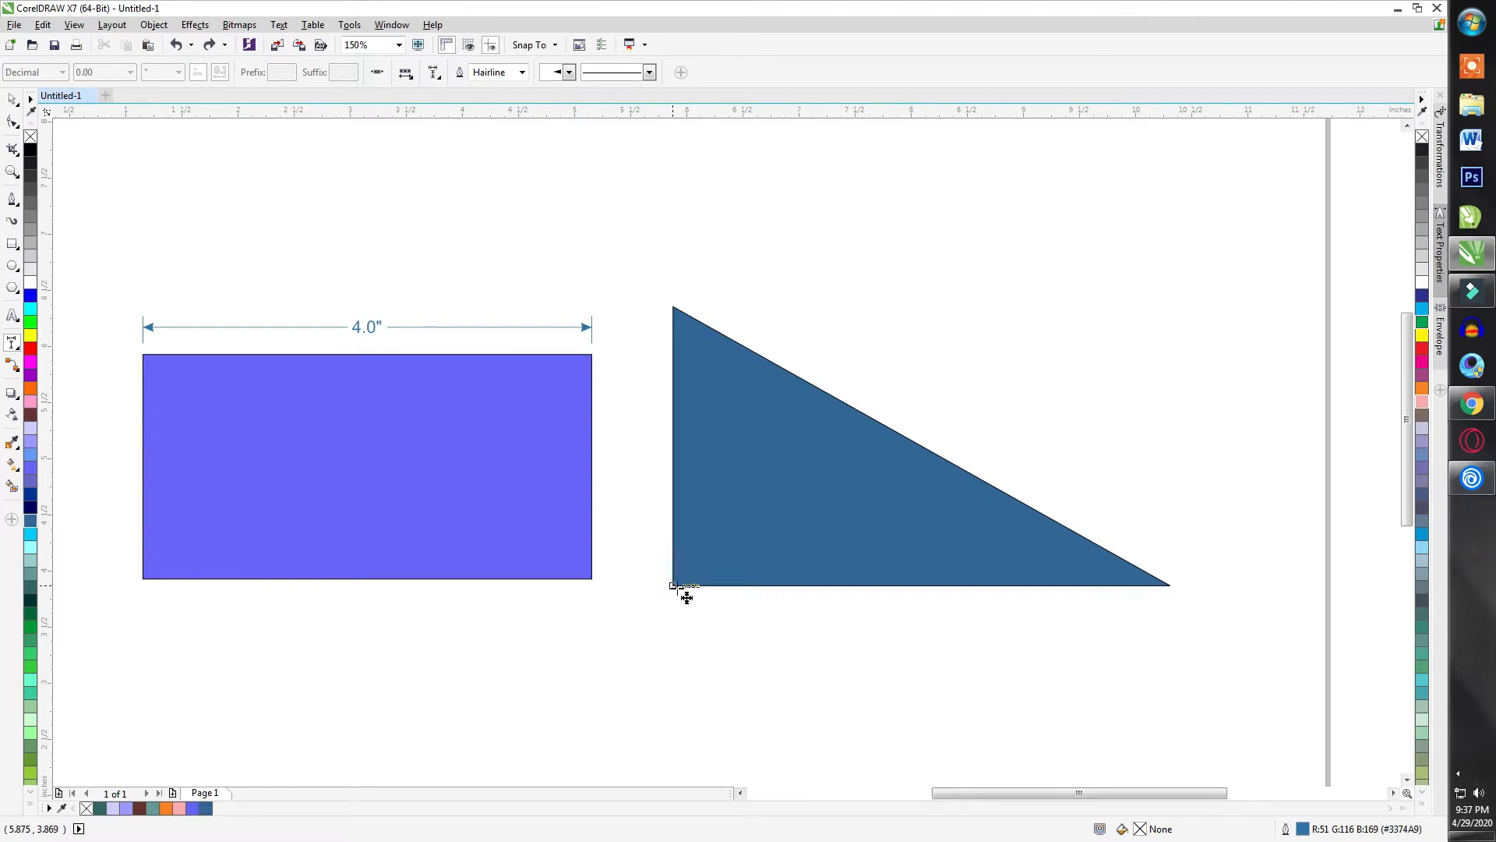
Add a vertical dimension for the triangle's left edge, placed just outside it, and undo it.
{"action": "left_click_drag", "start_coordinate": [673, 585], "coordinate": [675, 306]}
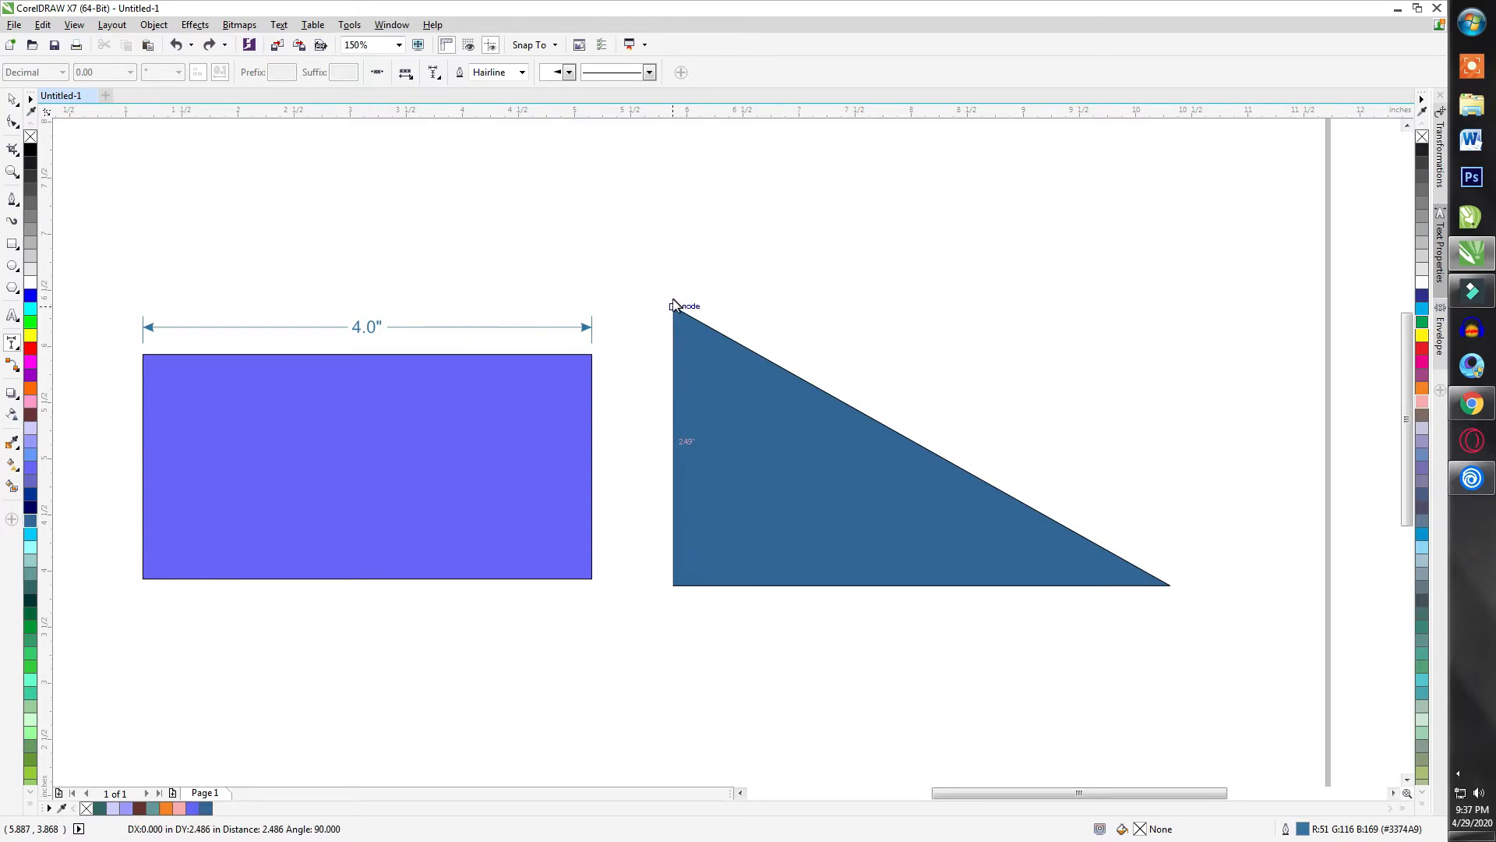
{"action": "left_click", "coordinate": [647, 317]}
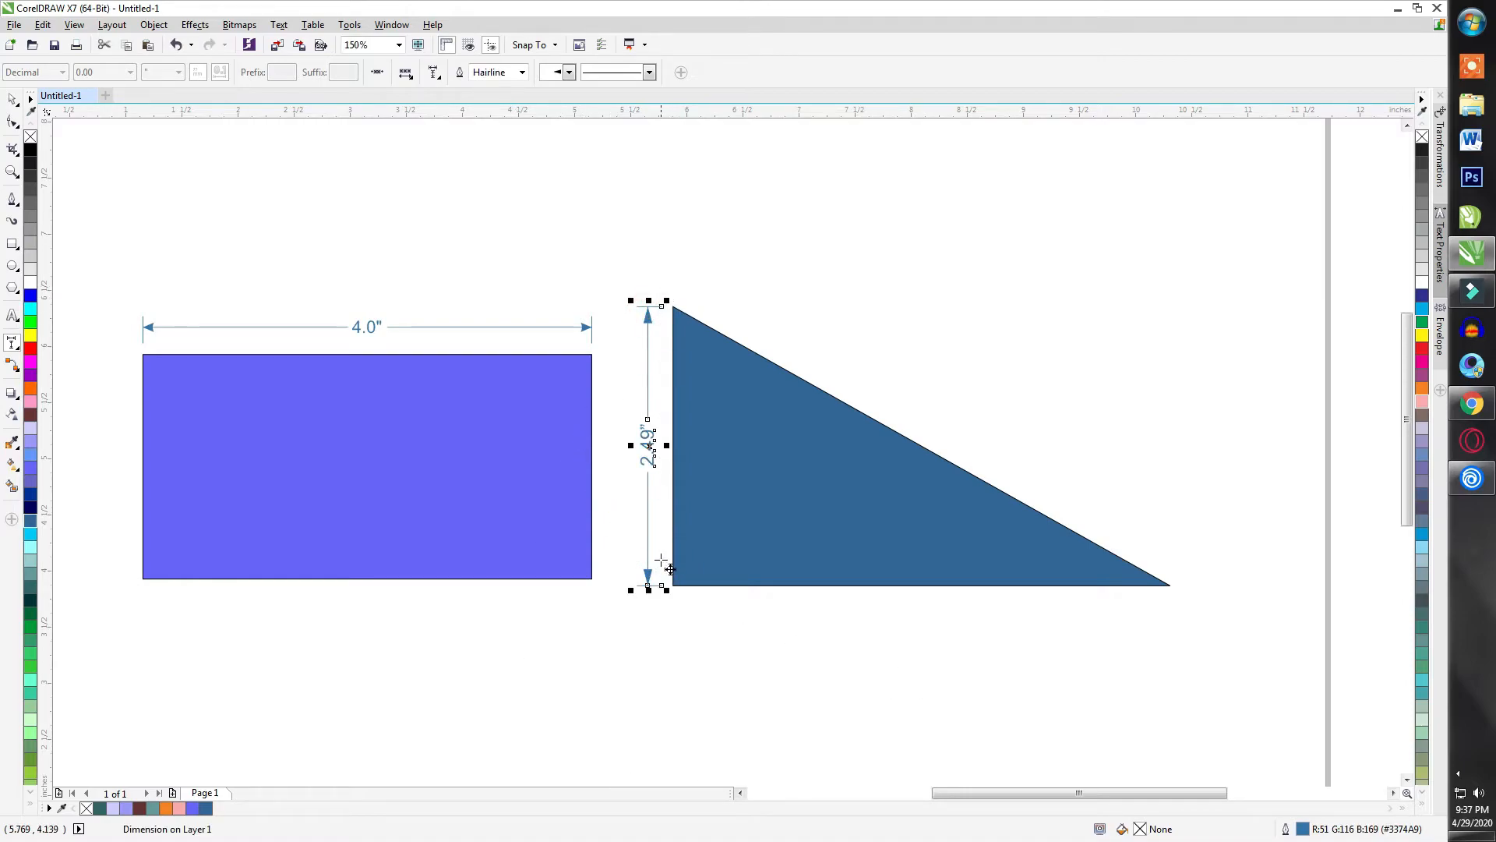
{"action": "key", "text": "ctrl+z"}
Add an angular dimension for the triangle's right corner, from its base to its hypotenuse, with the arc beyond the triangle's left edge.
{"action": "left_click", "coordinate": [13, 345]}
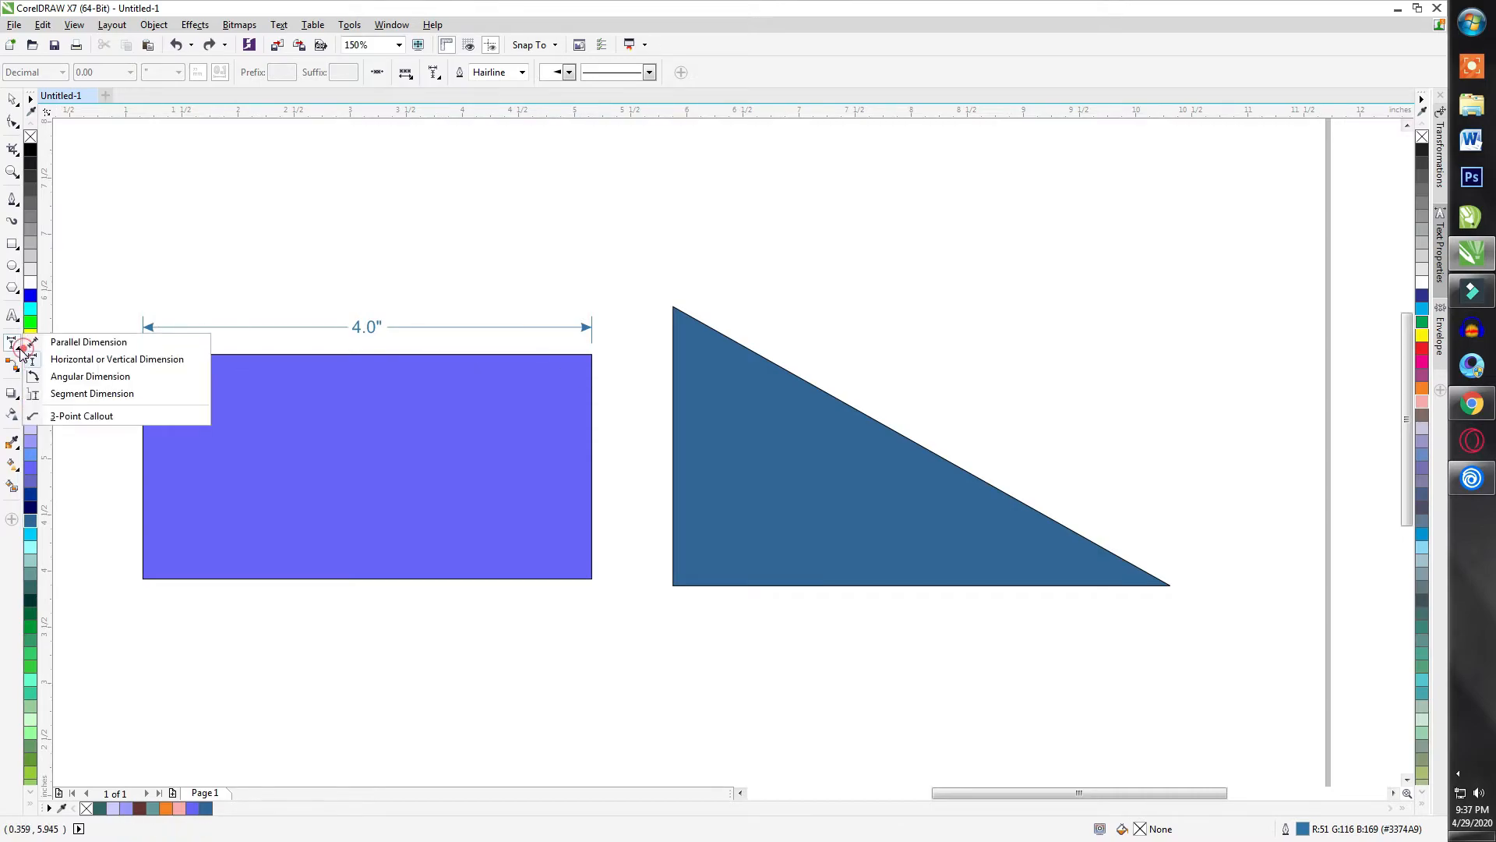
{"action": "left_click", "coordinate": [91, 377]}
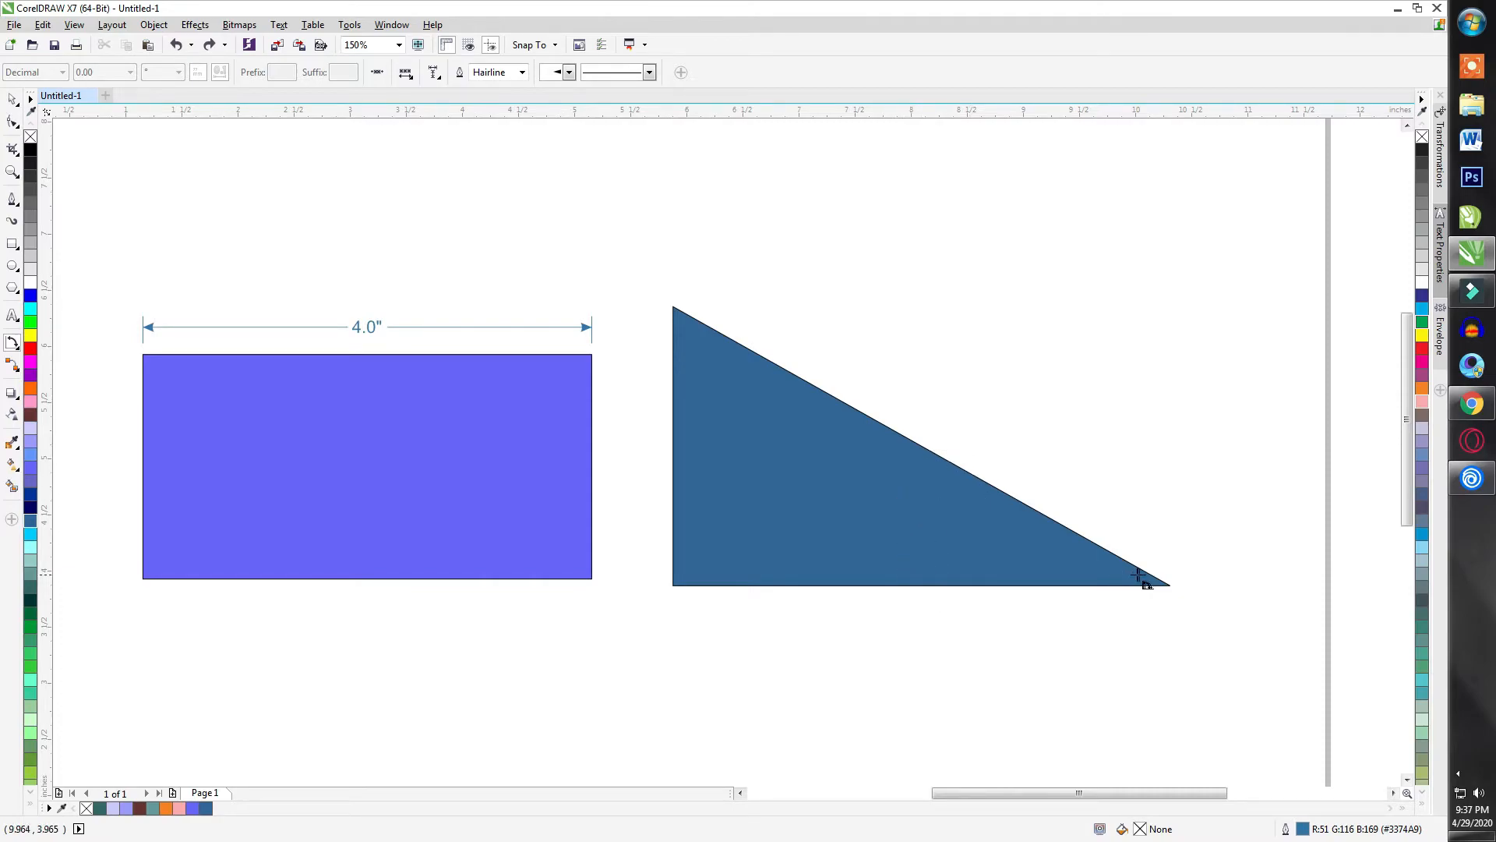
{"action": "left_click", "coordinate": [1170, 585]}
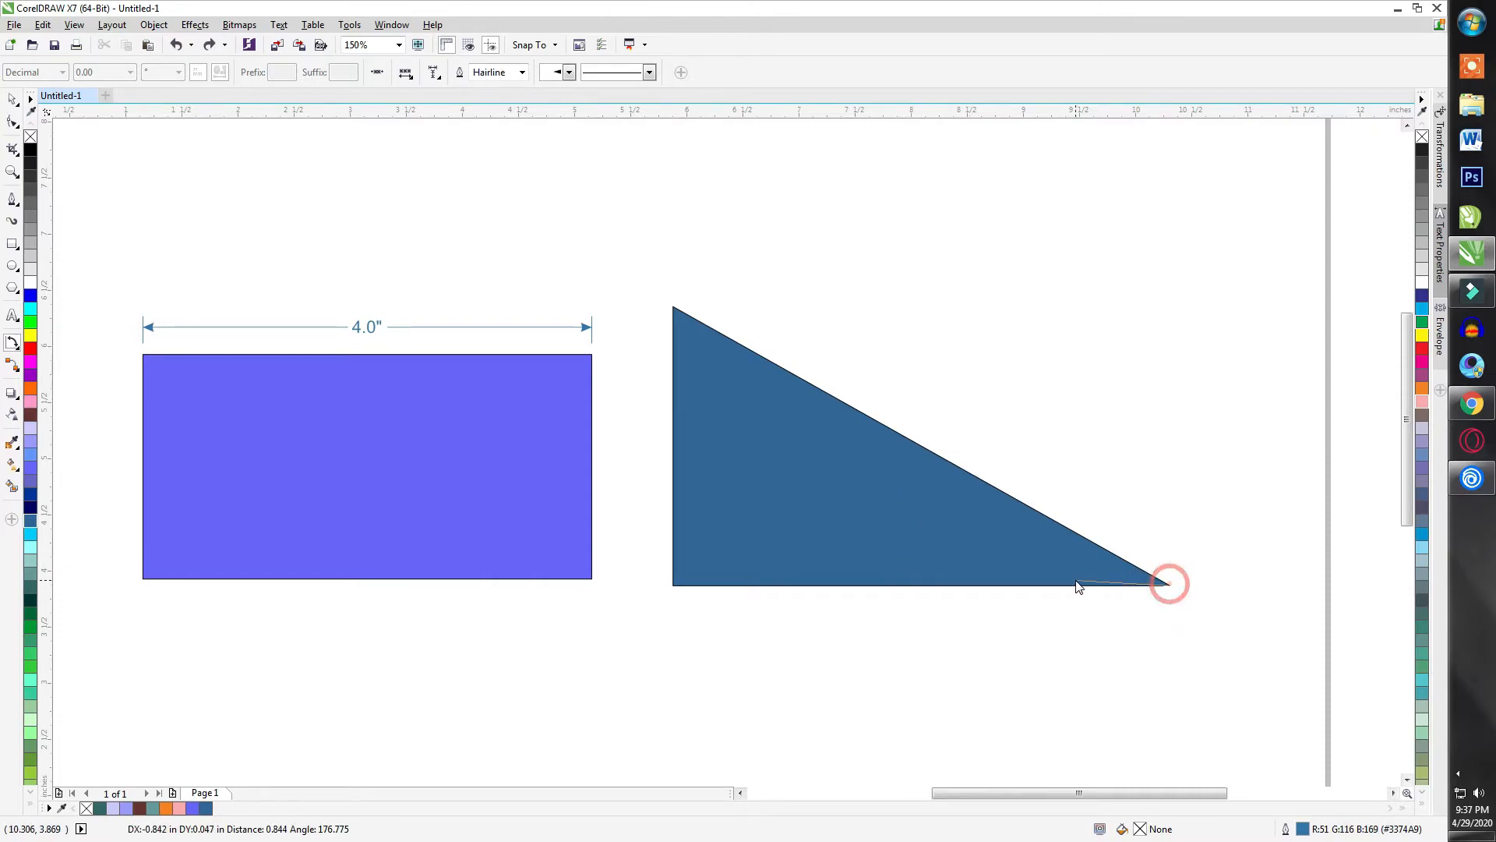
{"action": "left_click", "coordinate": [959, 585]}
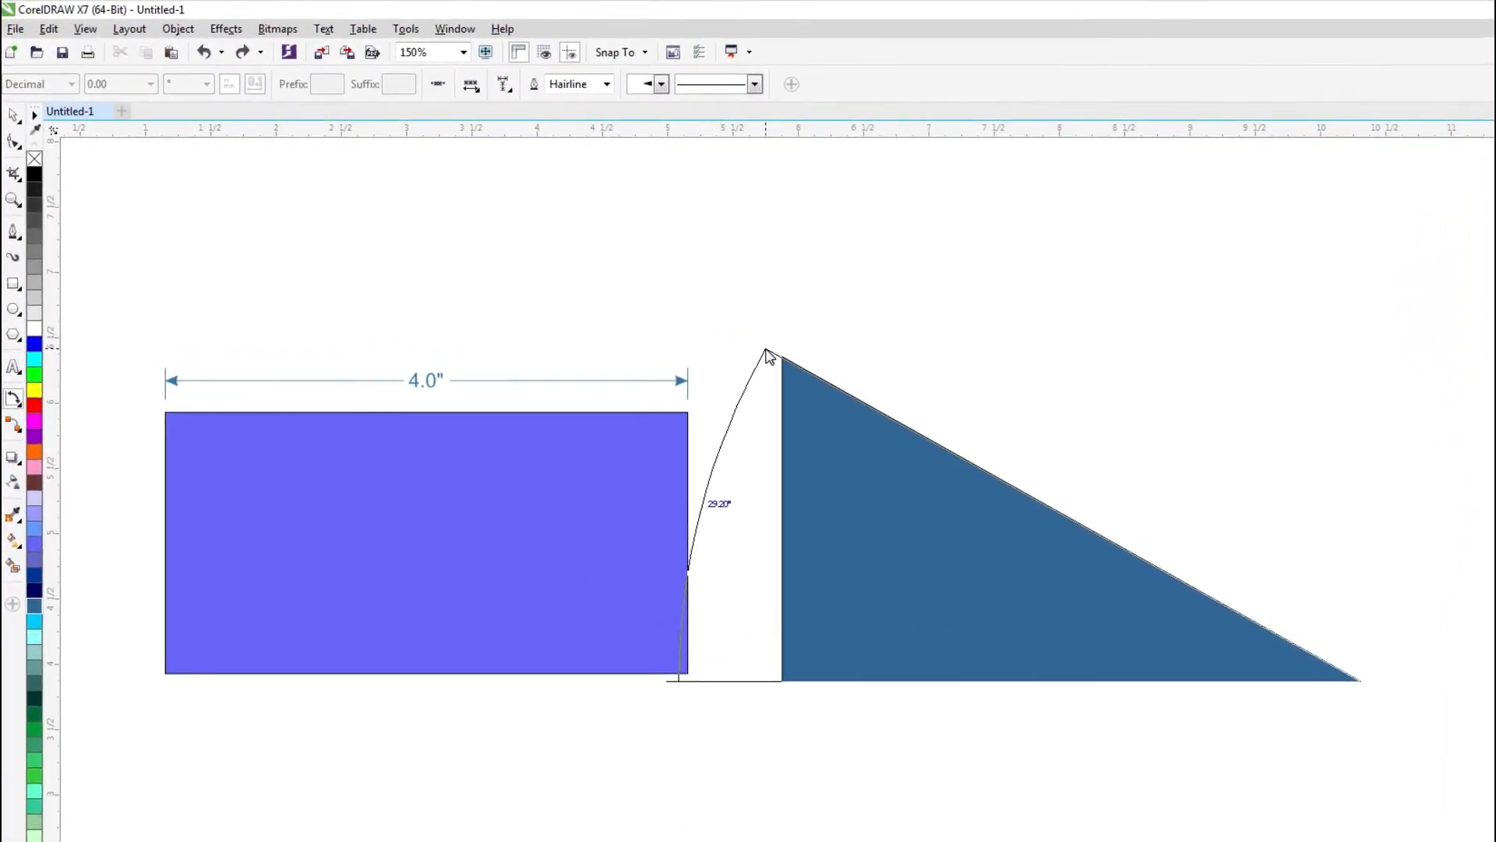
{"action": "left_click", "coordinate": [822, 375]}
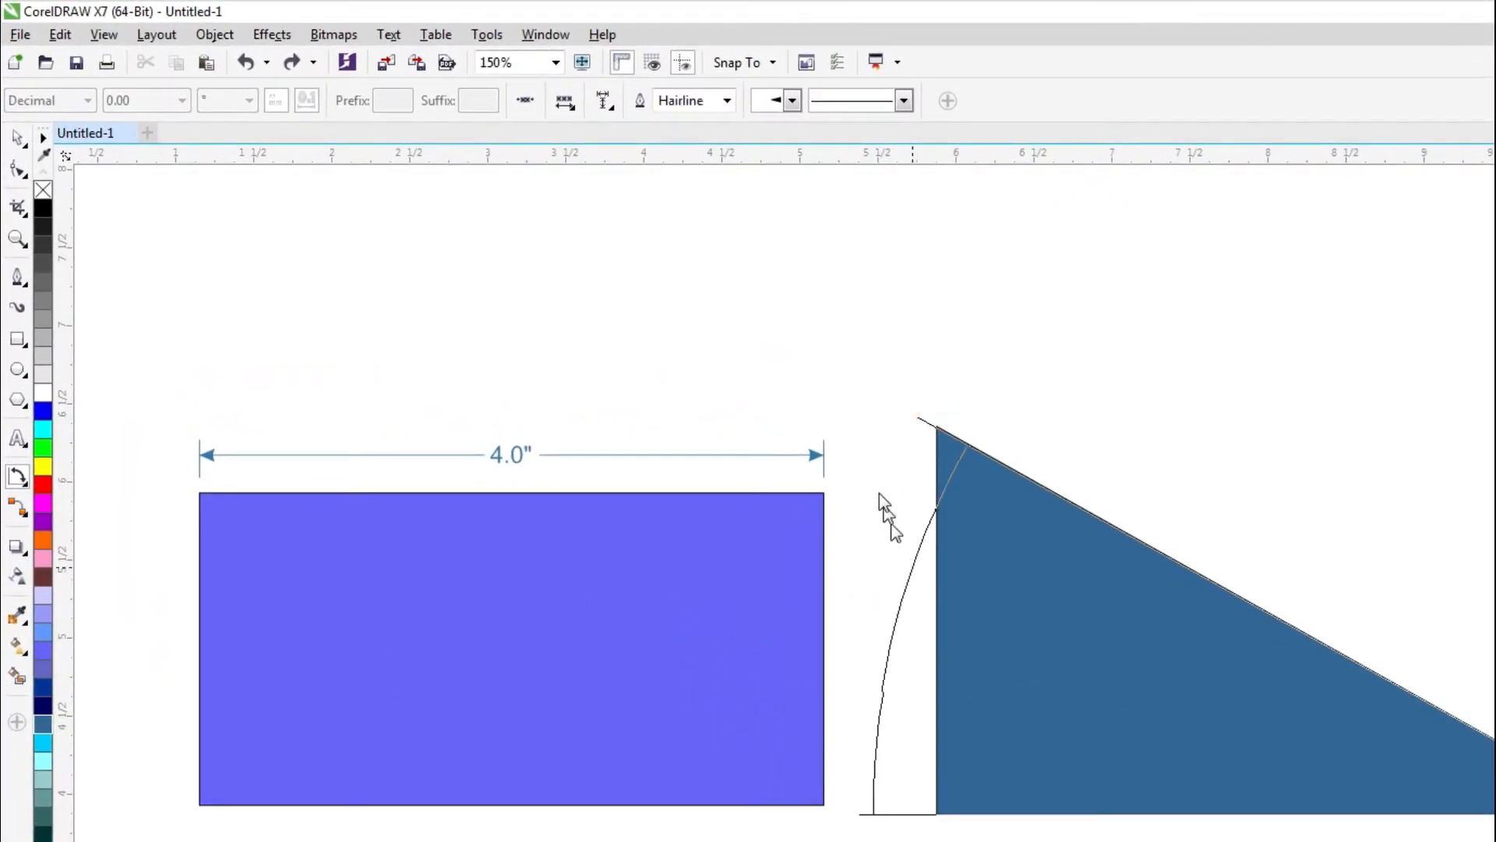
{"action": "left_click", "coordinate": [893, 467]}
{"action": "scroll", "coordinate": [858, 644], "scroll_direction": "up", "scroll_amount": 2}
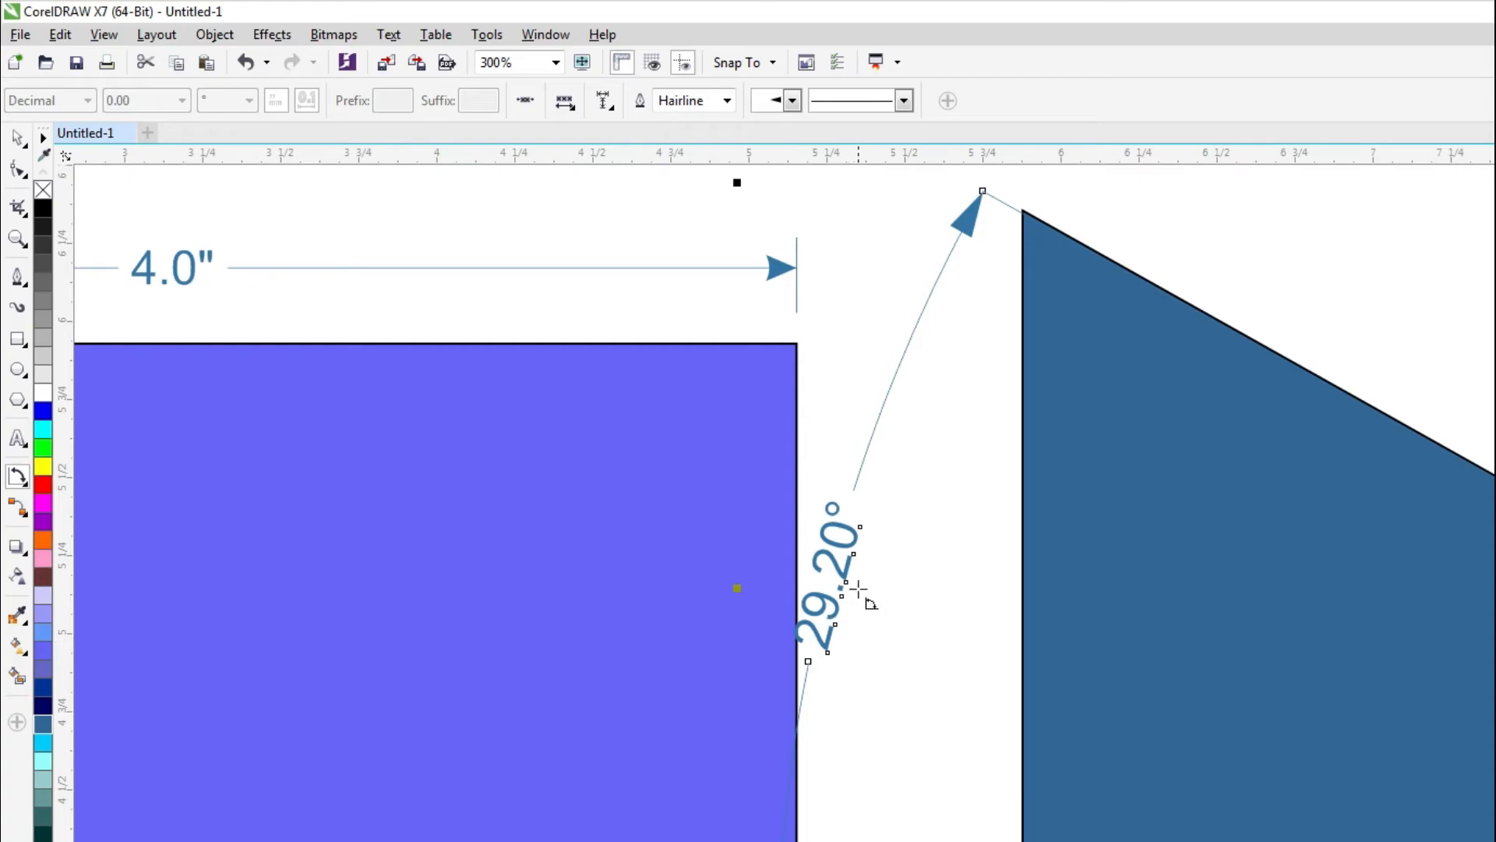
{"action": "scroll", "coordinate": [869, 529], "scroll_direction": "down", "scroll_amount": 2}
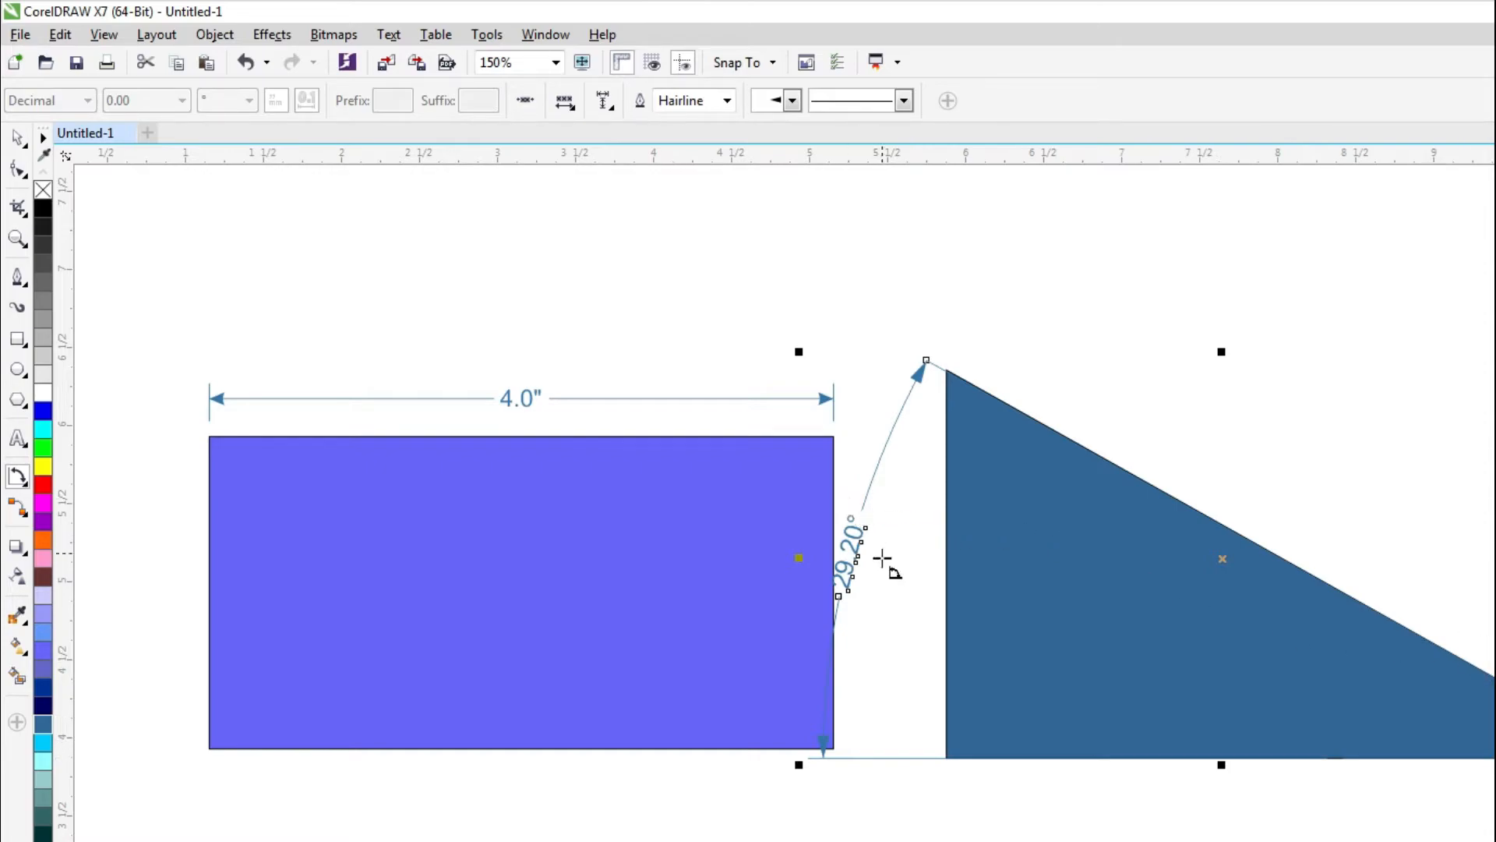
Move the triangle slightly to the right with its angular dimension attached, and undo both the move and the angular dimension.
{"action": "left_click", "coordinate": [17, 138]}
{"action": "left_click_drag", "start_coordinate": [1138, 608], "coordinate": [1229, 615]}
{"action": "left_click", "coordinate": [1237, 764]}
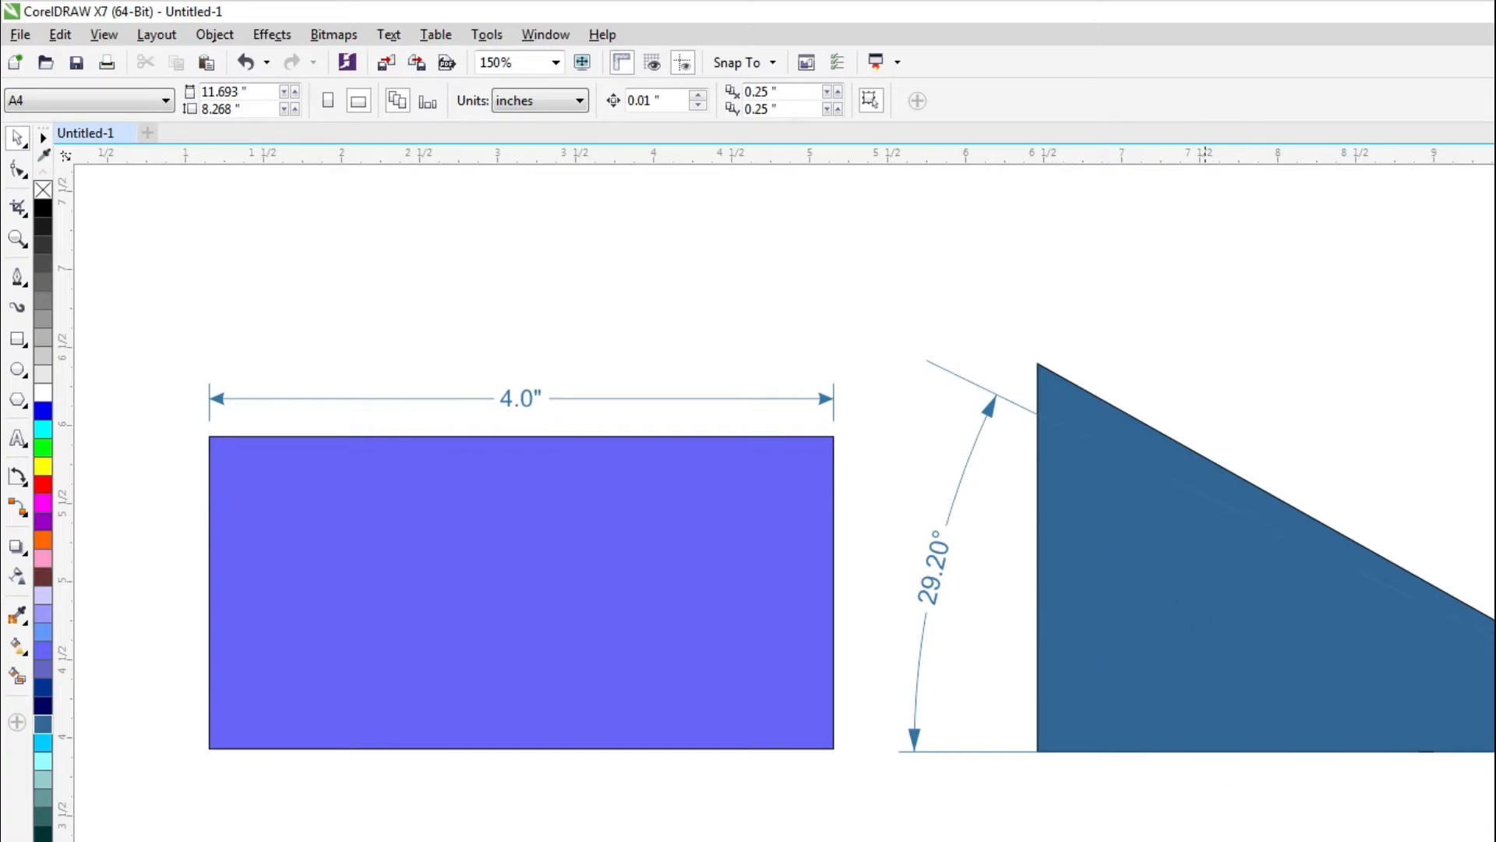
{"action": "key", "text": "ctrl+z"}
{"action": "key", "text": "ctrl+z"}
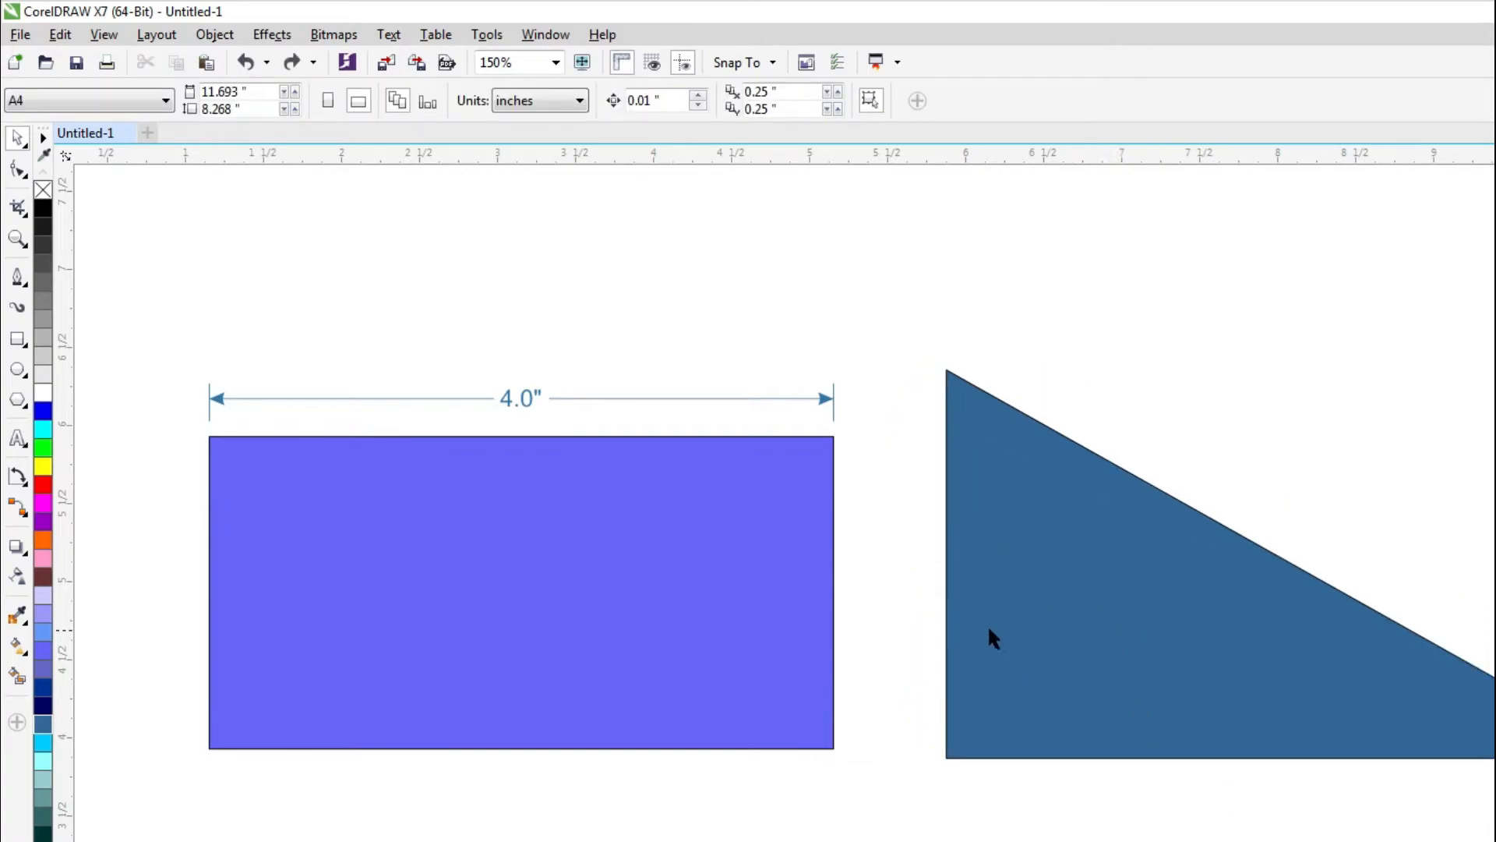
Add a segment dimension for the rectangle's bottom edge, placed just below the shape.
{"action": "left_click", "coordinate": [25, 484]}
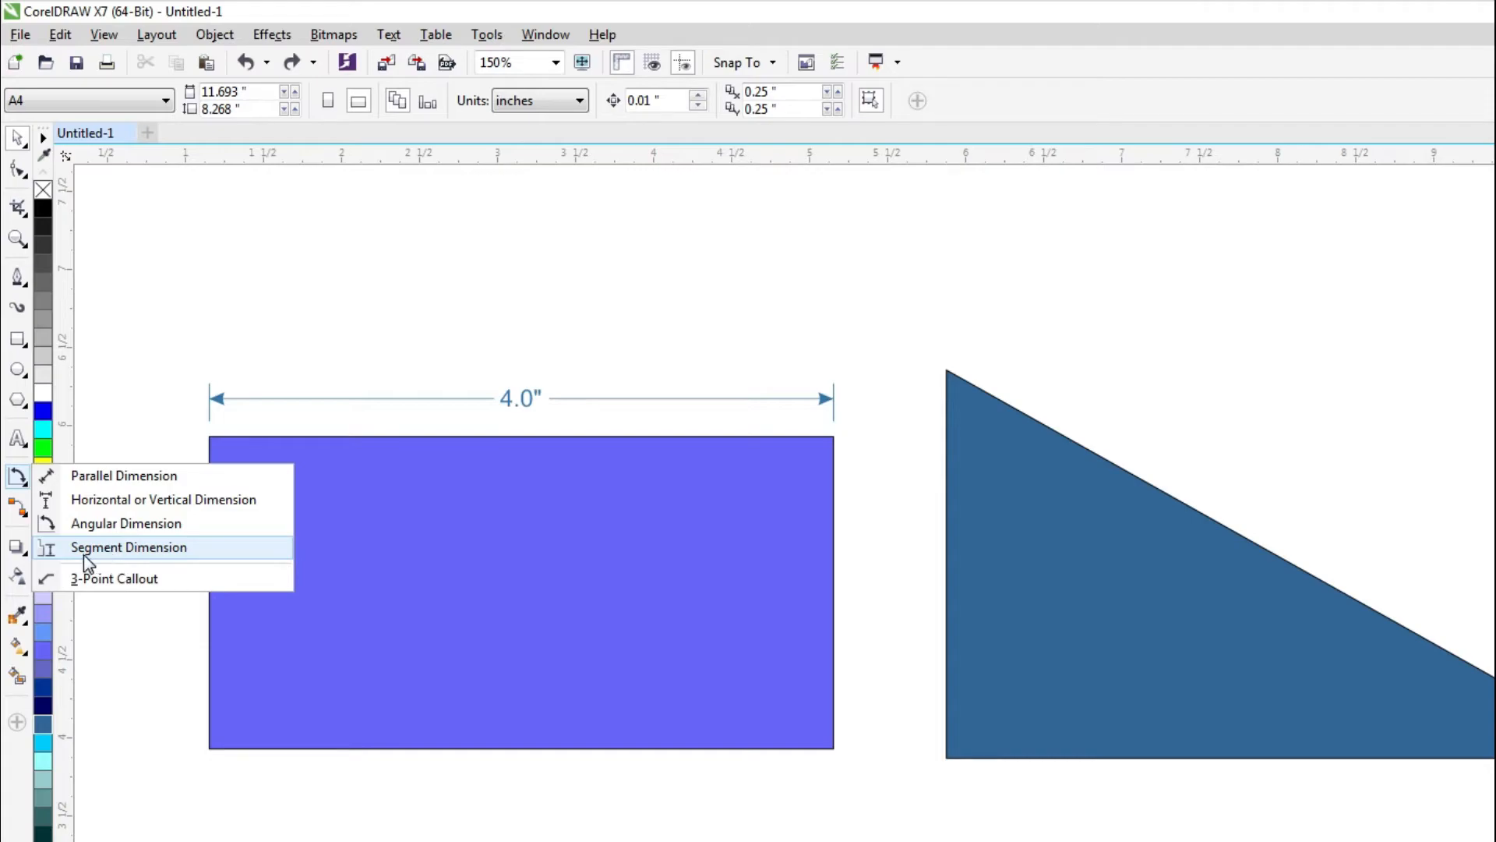
{"action": "left_click", "coordinate": [107, 549]}
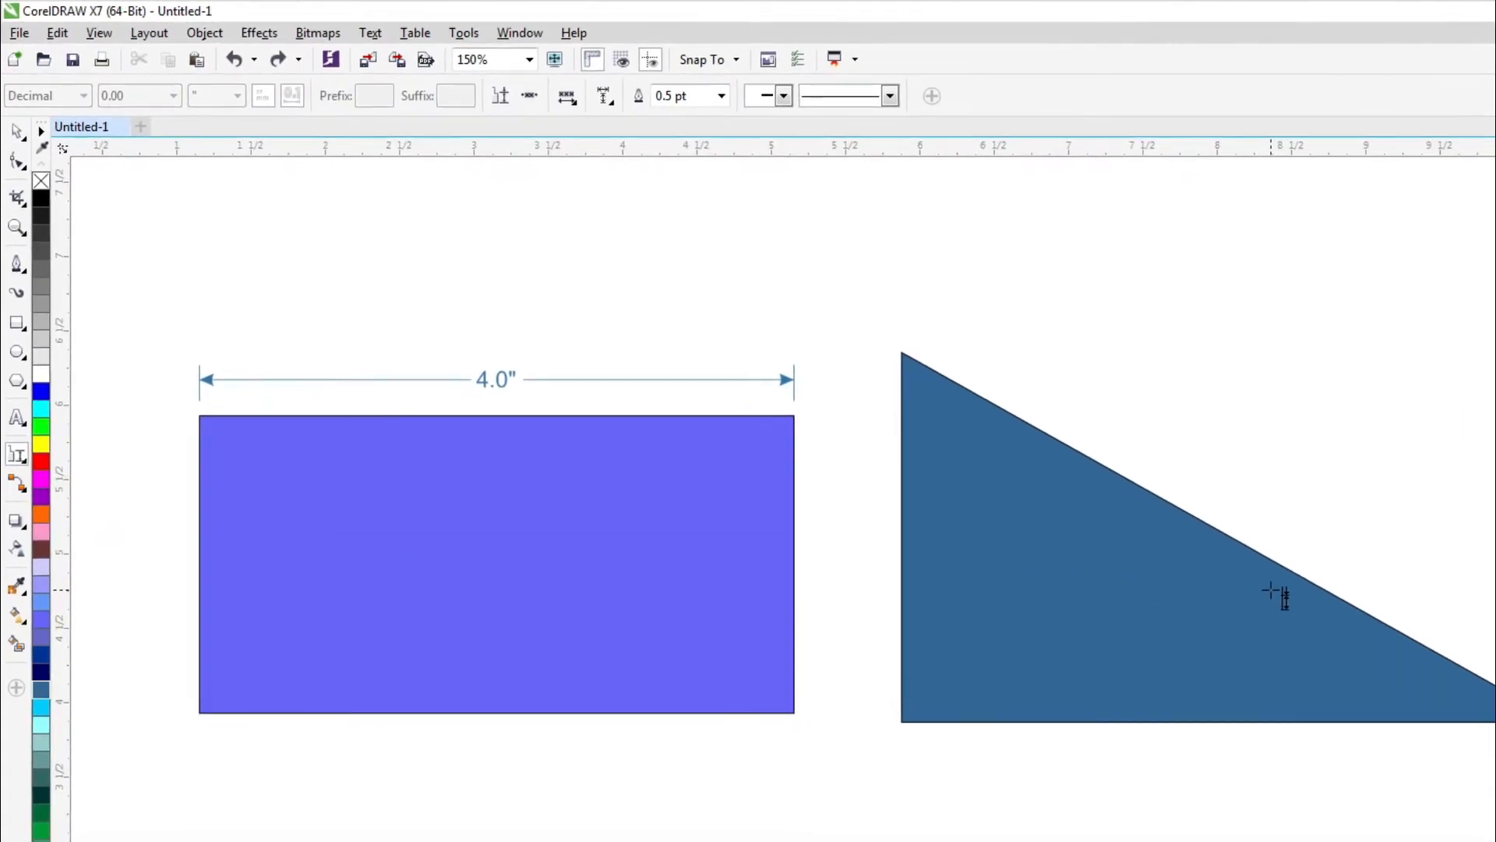
{"action": "scroll", "coordinate": [1271, 592], "scroll_direction": "down", "scroll_amount": 2}
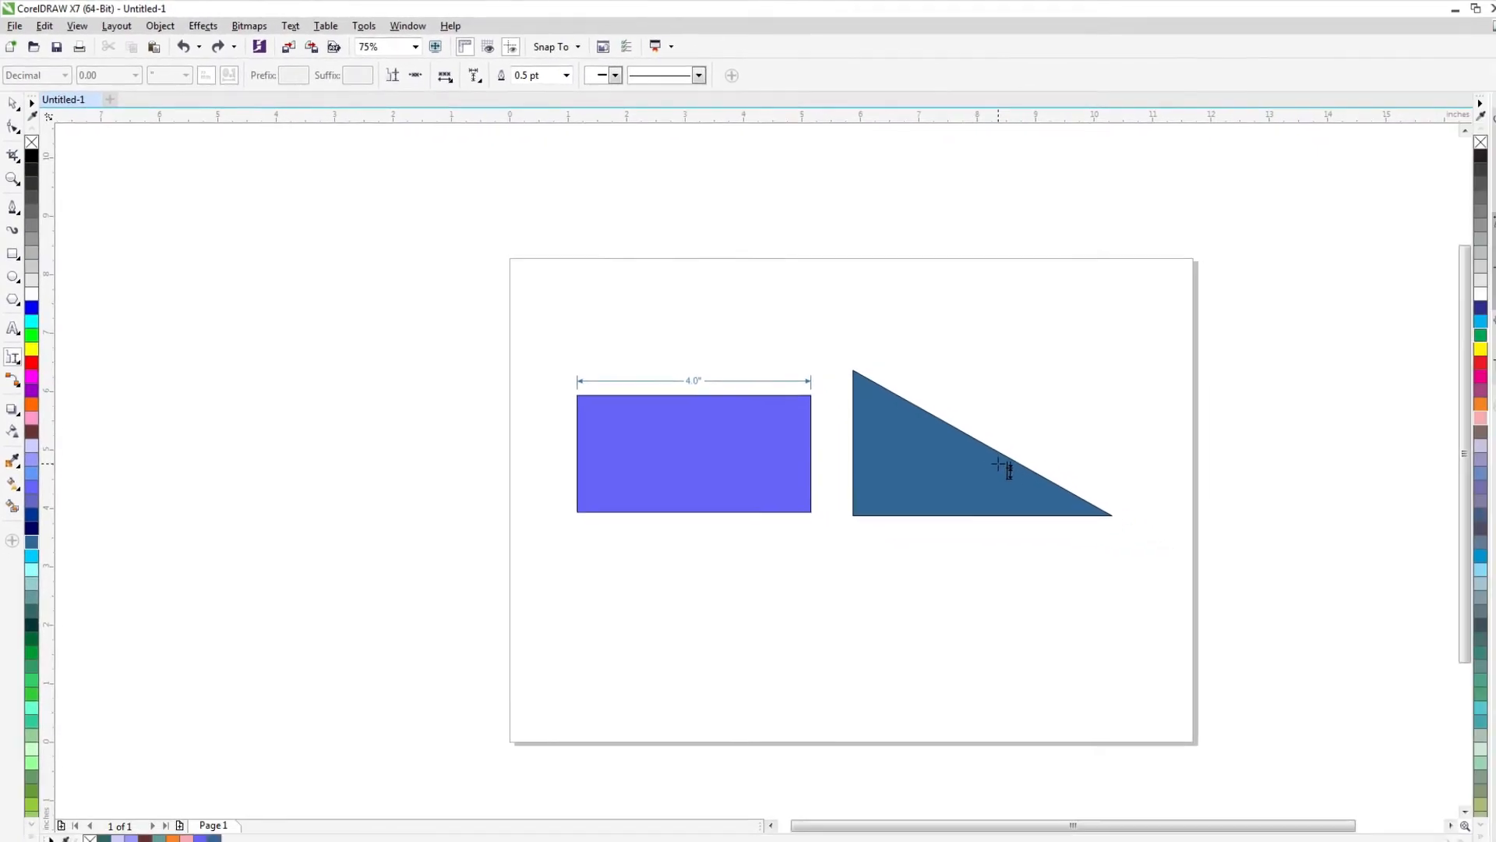
{"action": "scroll", "coordinate": [800, 428], "scroll_direction": "up", "scroll_amount": 2}
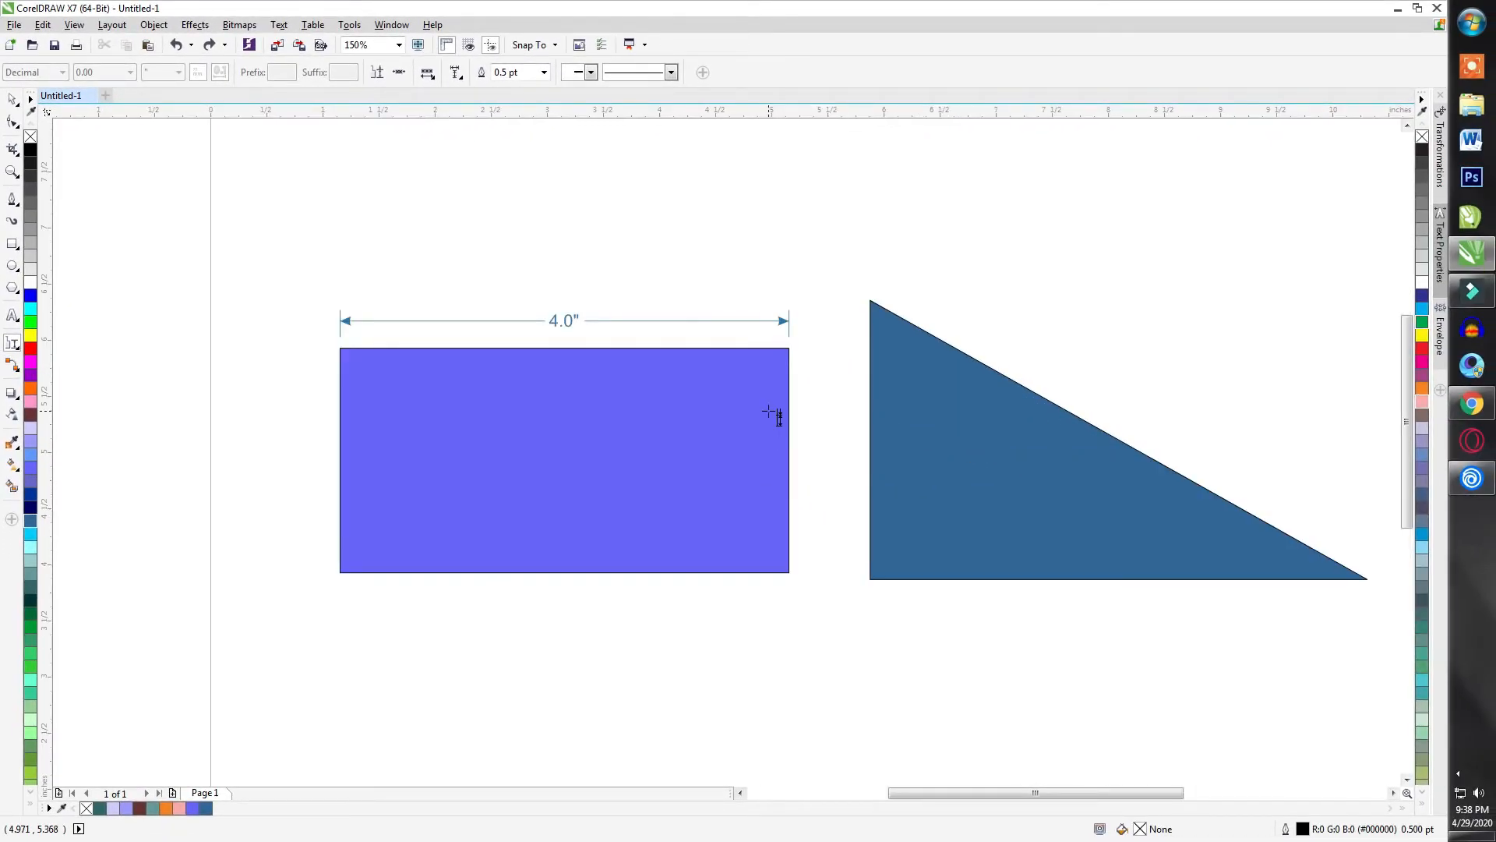
{"action": "left_click", "coordinate": [574, 575]}
{"action": "left_click", "coordinate": [577, 613]}
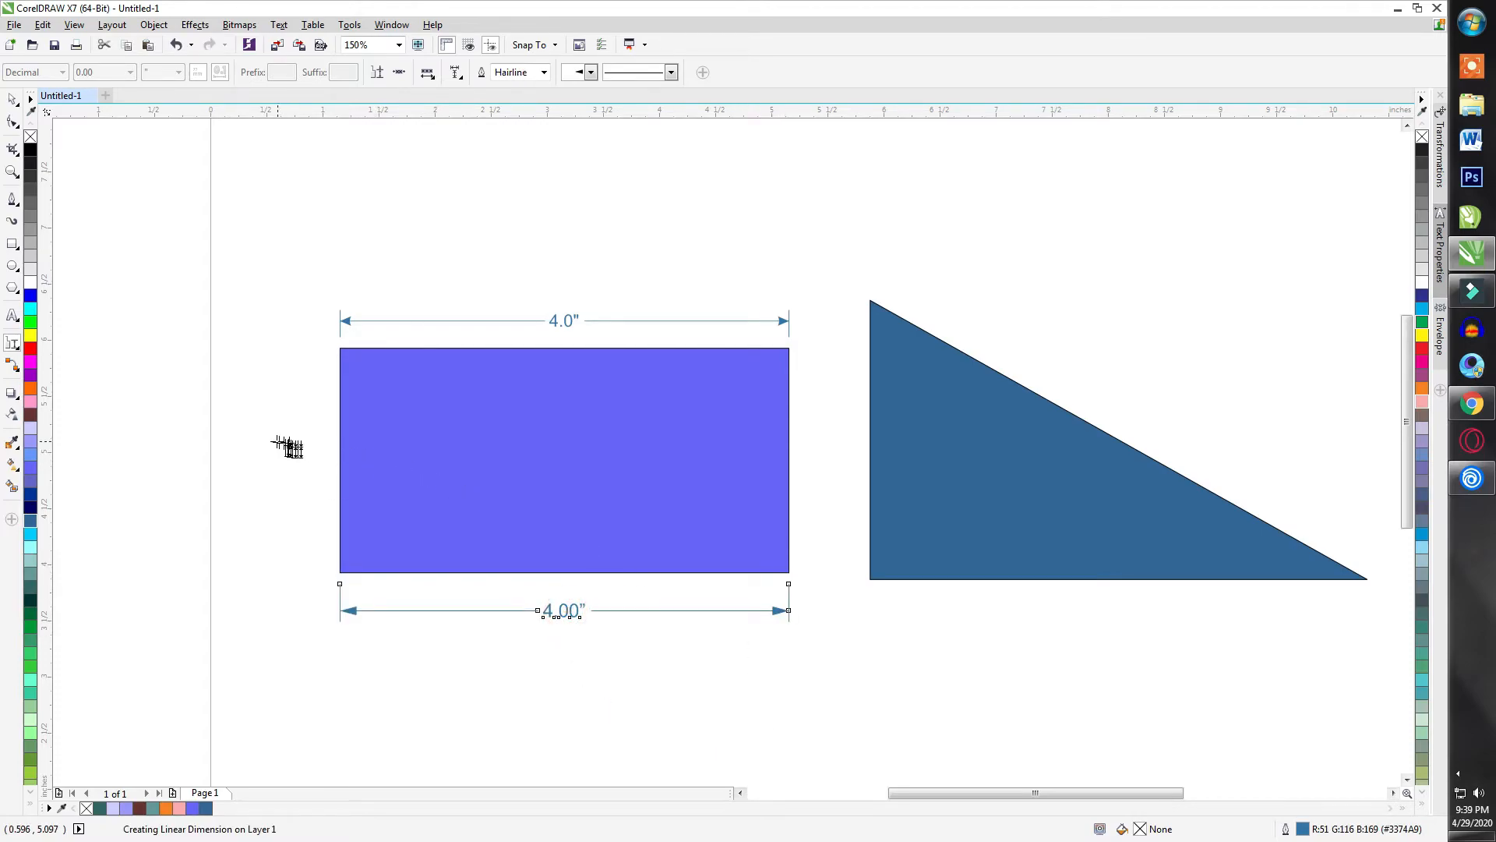
Add segment dimensions for the rectangle's left and right edges, each placed just outside the shape.
{"action": "left_click", "coordinate": [337, 449]}
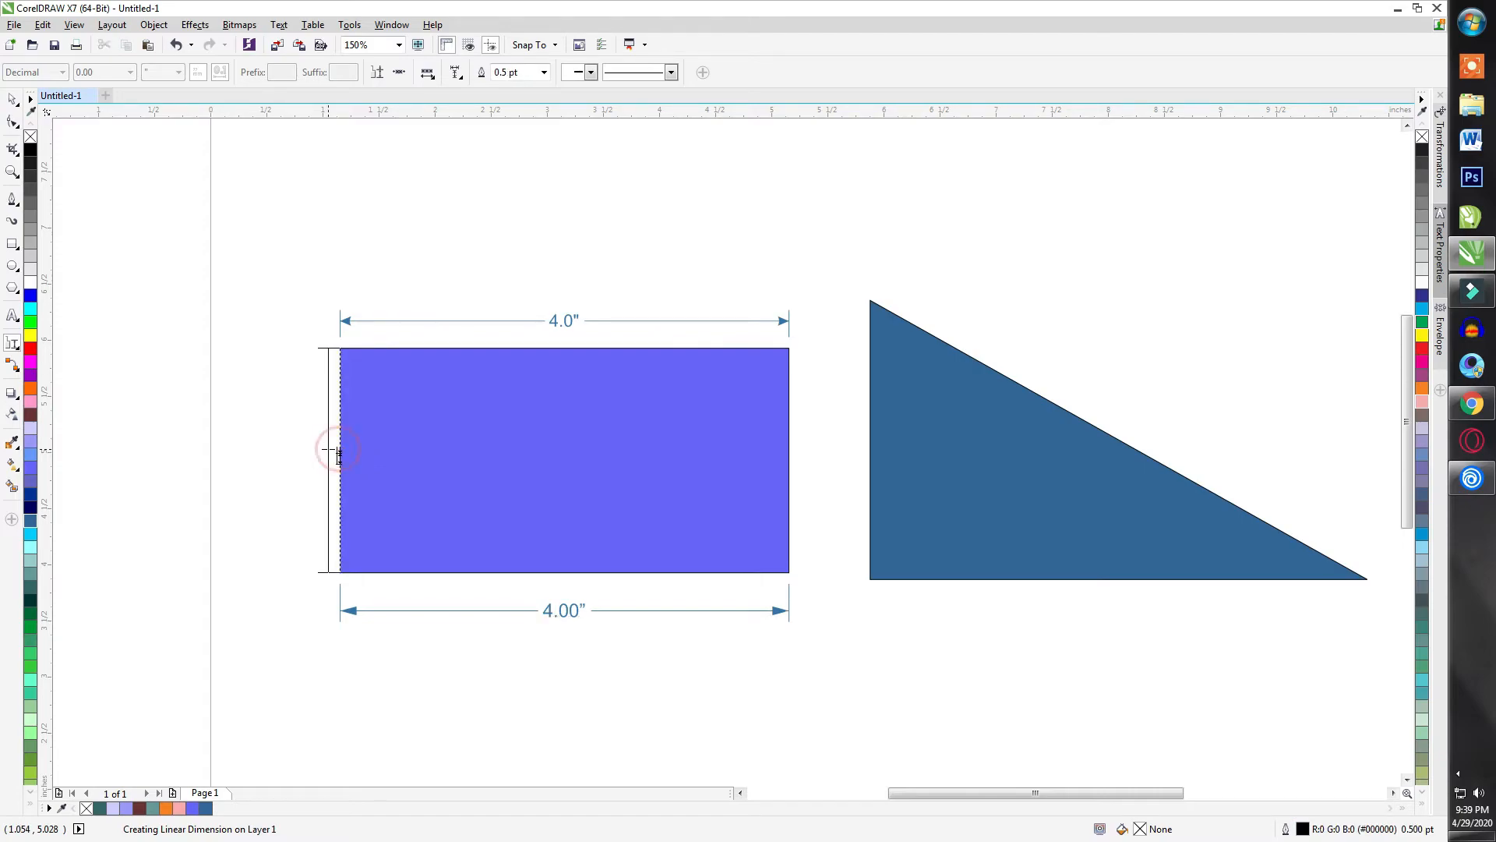
{"action": "left_click", "coordinate": [317, 452]}
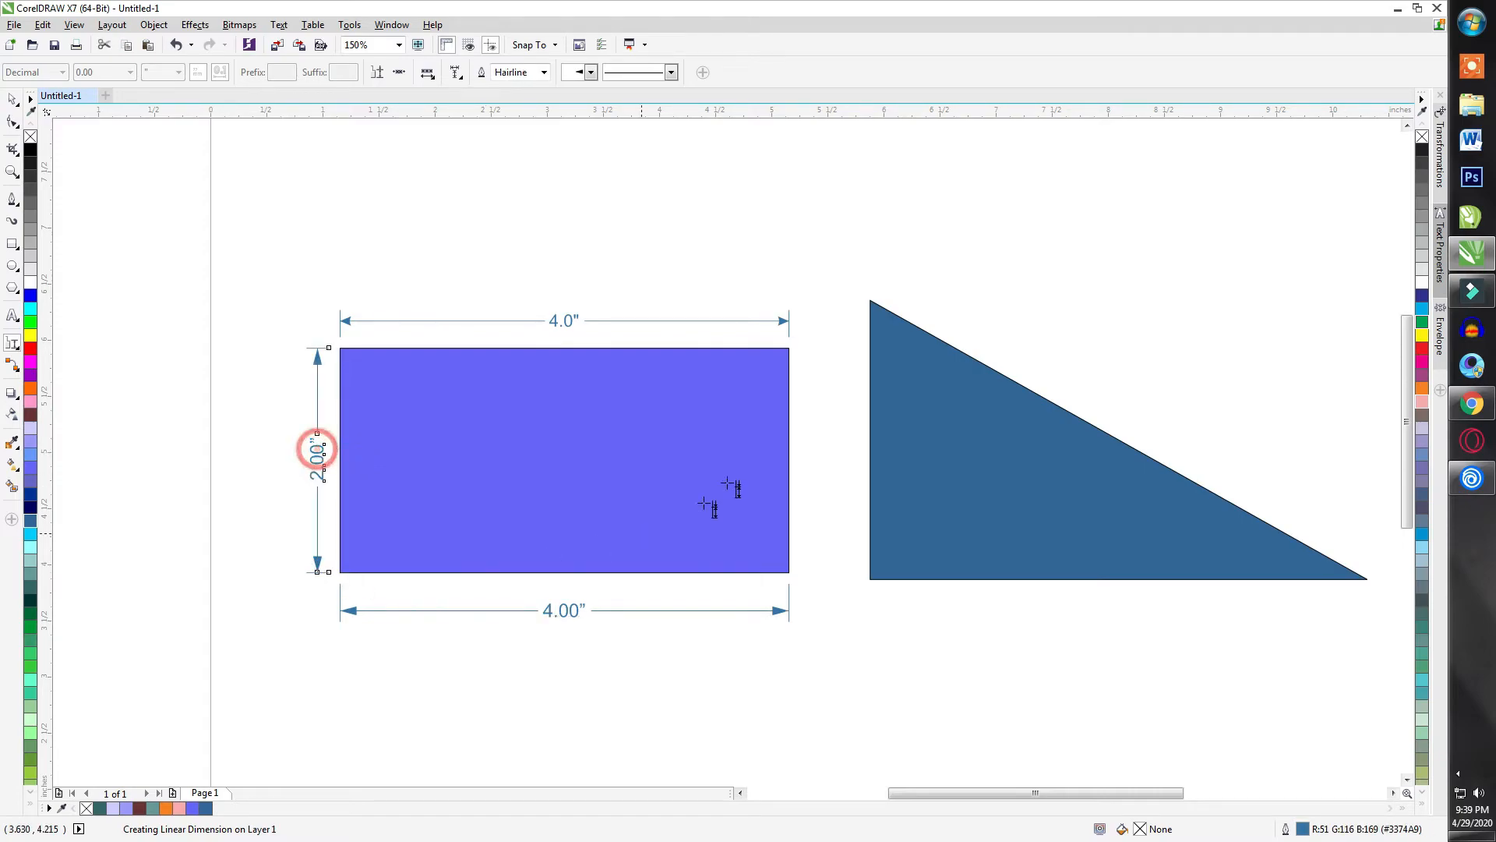
{"action": "left_click", "coordinate": [790, 452]}
{"action": "left_click", "coordinate": [820, 454]}
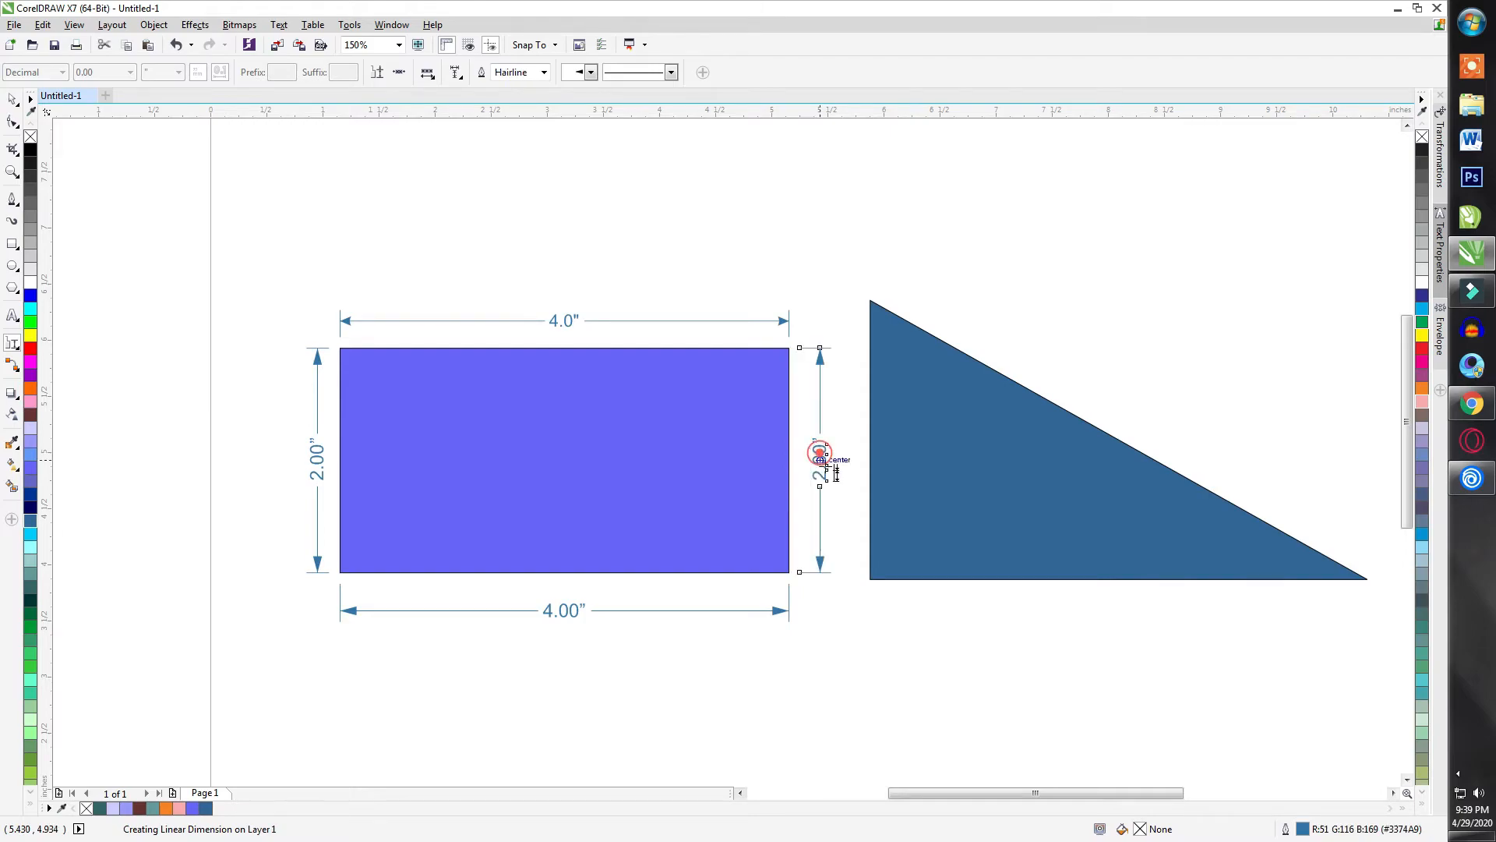
Add segment dimensions for the triangle's left edge and hypotenuse, each placed just outside the shape.
{"action": "left_click", "coordinate": [871, 302]}
{"action": "left_click", "coordinate": [849, 350]}
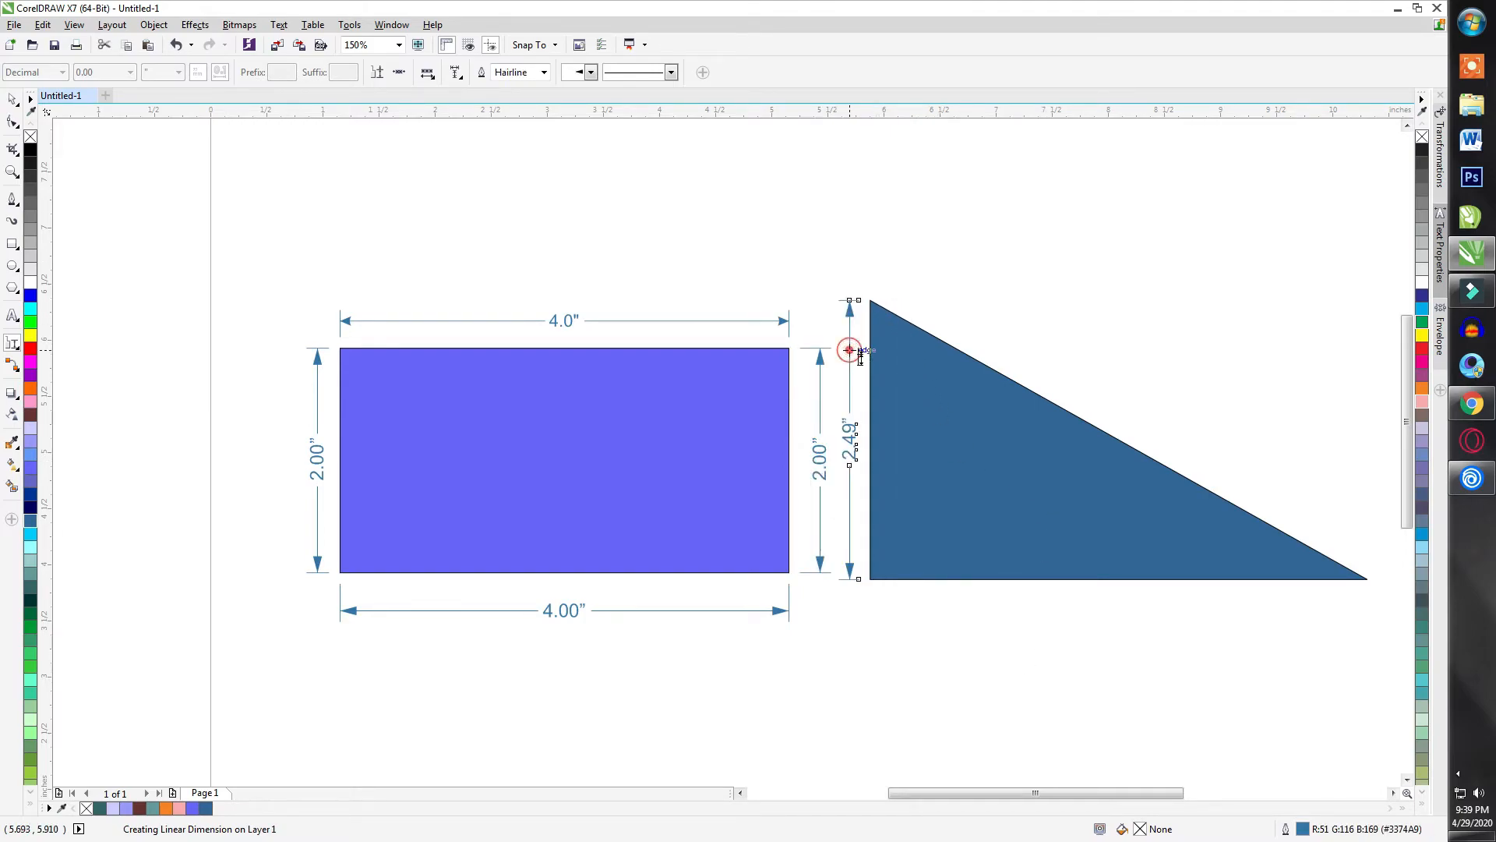
{"action": "scroll", "coordinate": [861, 352], "scroll_direction": "down", "scroll_amount": 2}
{"action": "scroll", "coordinate": [949, 428], "scroll_direction": "up", "scroll_amount": 2}
{"action": "left_click", "coordinate": [960, 425]}
{"action": "left_click", "coordinate": [992, 401]}
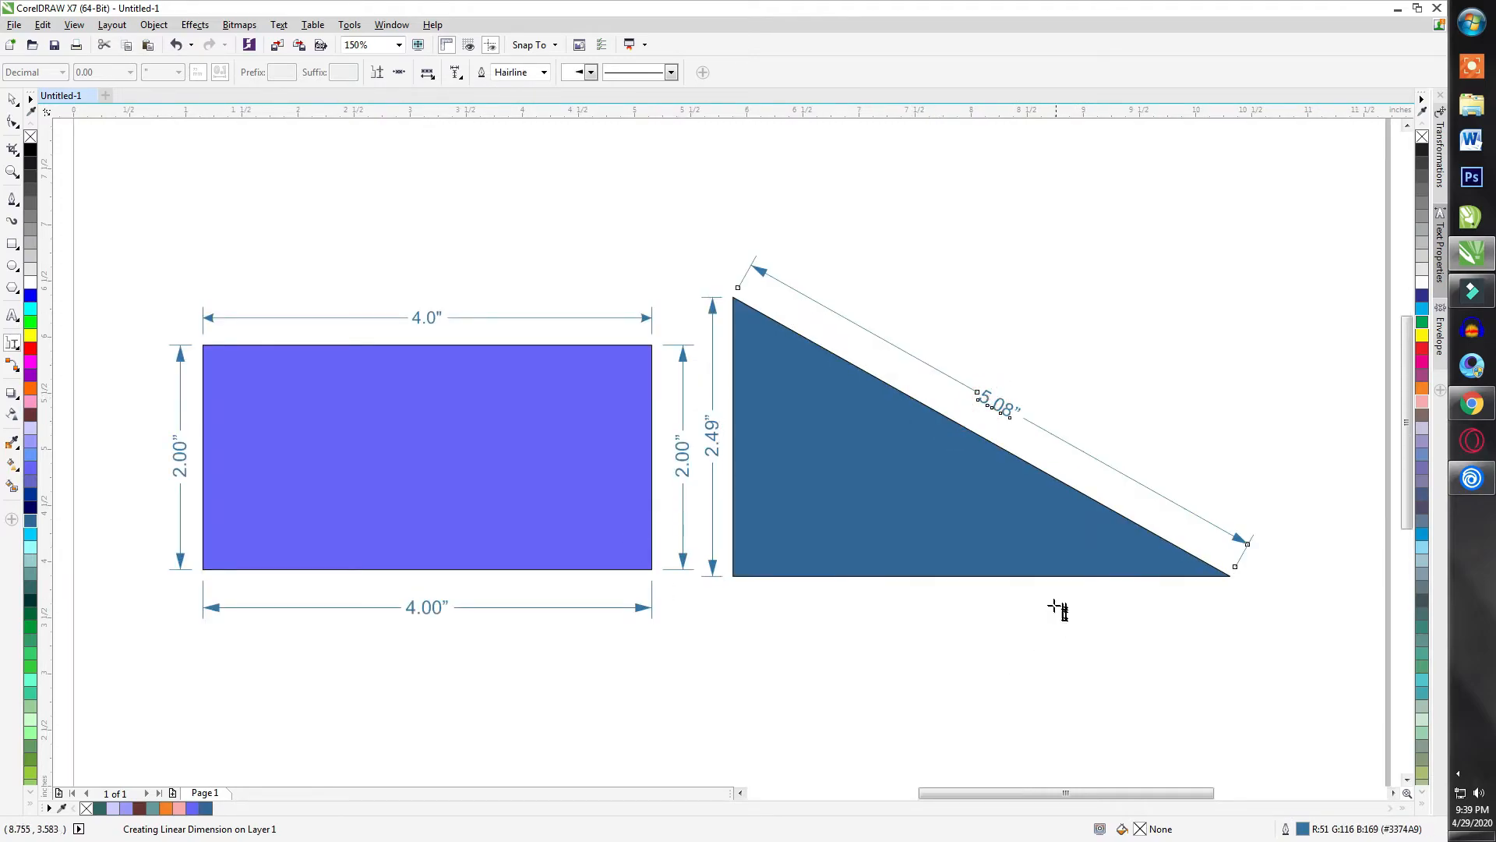
Add a segment dimension for the triangle's base, placed well below the shape.
{"action": "left_click", "coordinate": [964, 578]}
{"action": "left_click", "coordinate": [964, 706]}
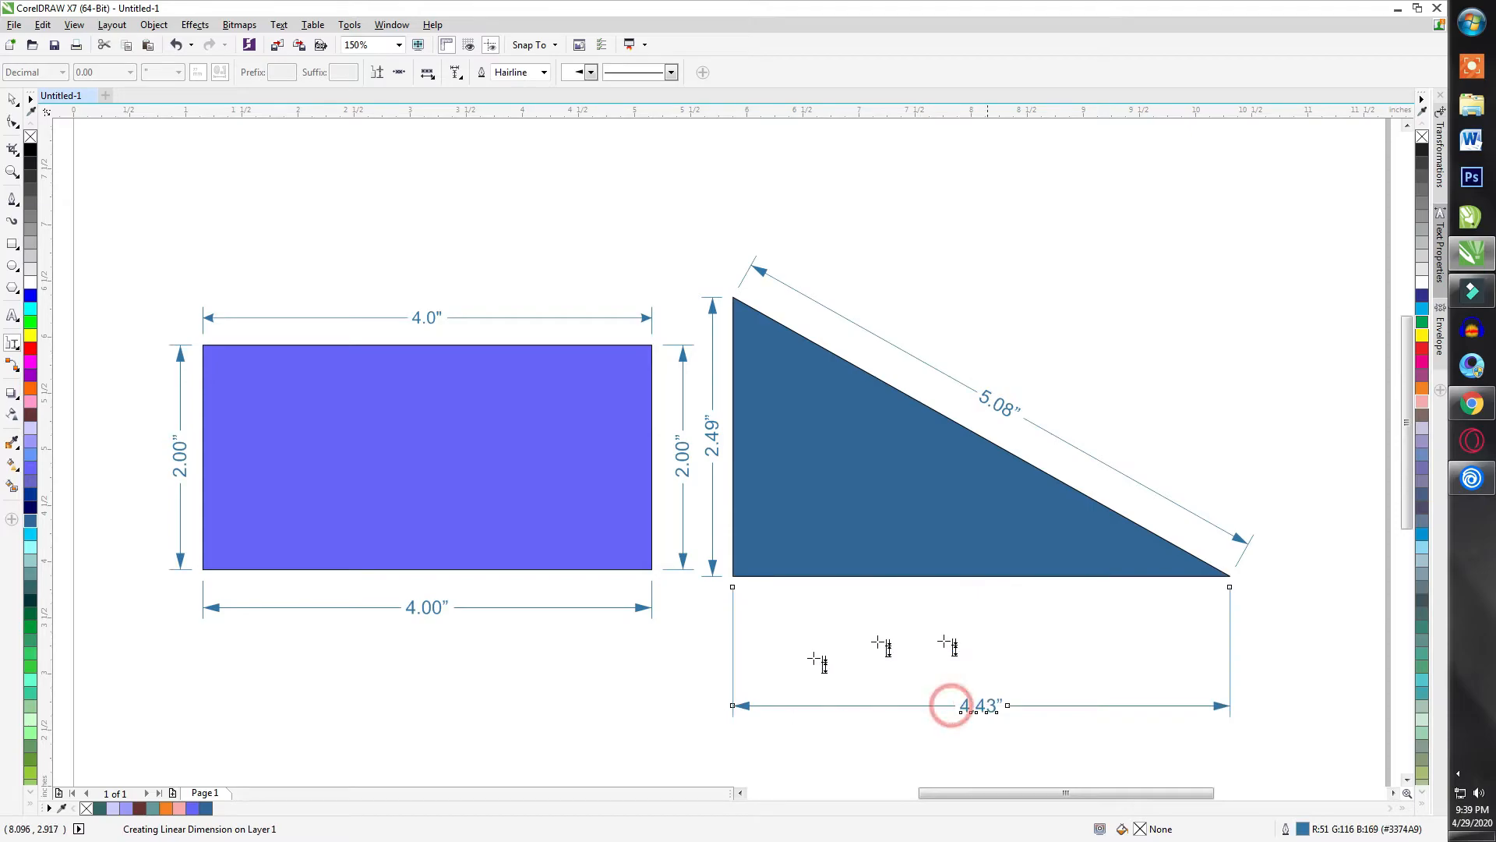
{"action": "scroll", "coordinate": [966, 526], "scroll_direction": "down", "scroll_amount": 2}
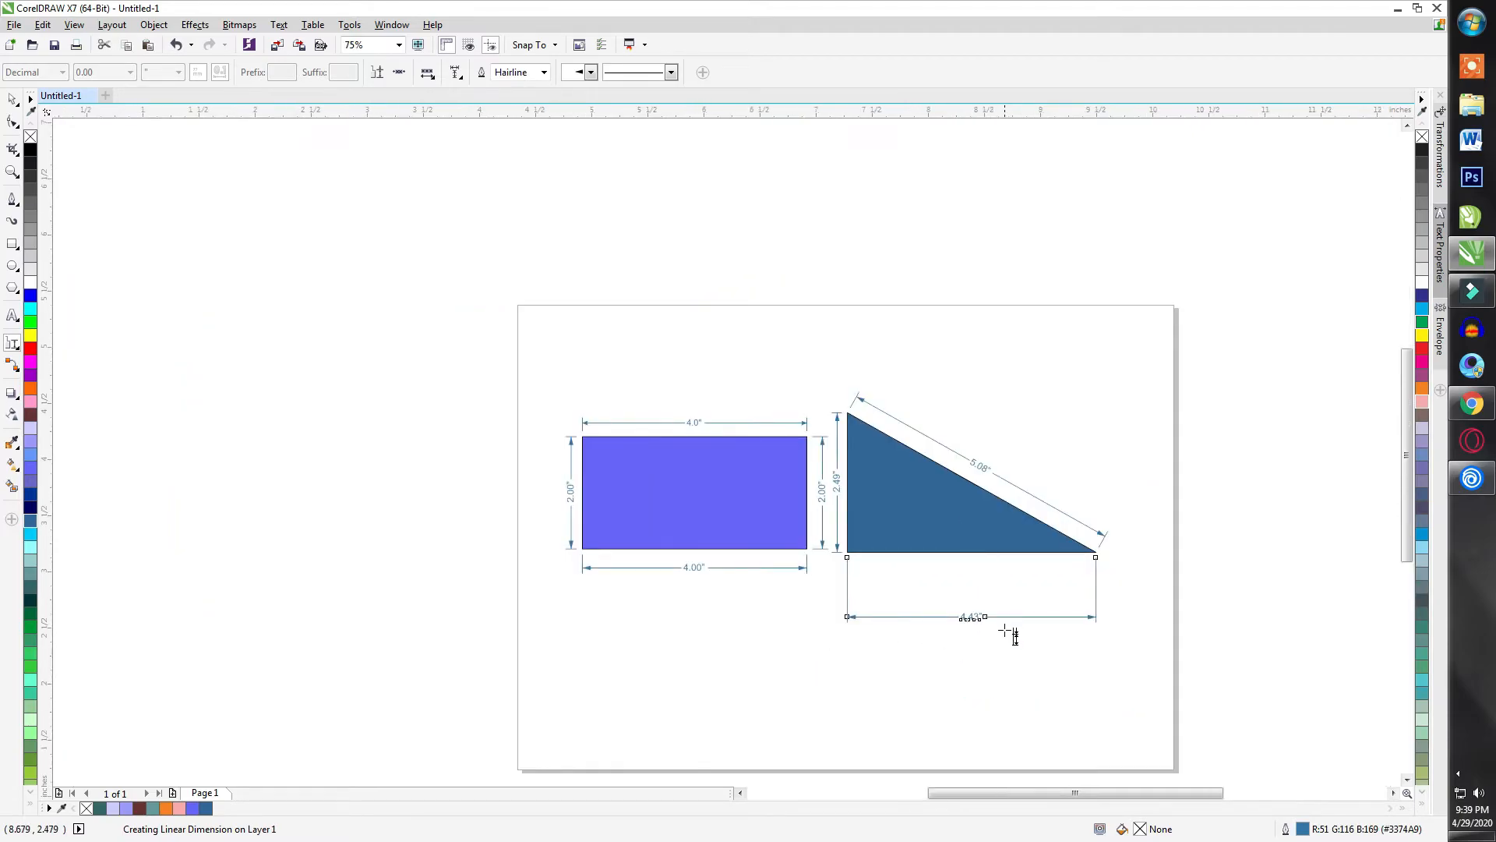
{"action": "scroll", "coordinate": [1007, 641], "scroll_direction": "up", "scroll_amount": 2}
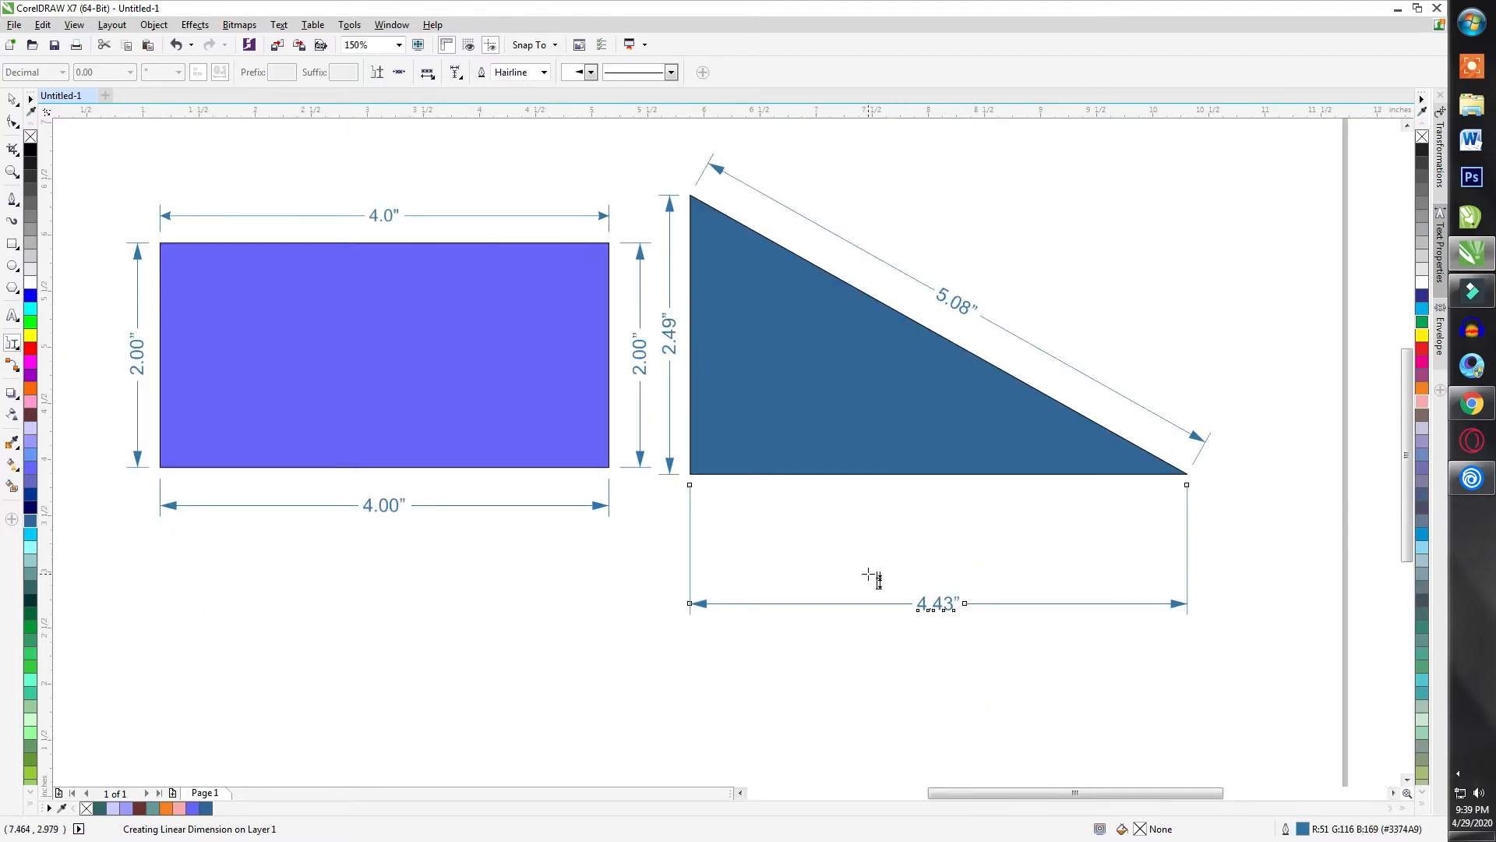
{"action": "scroll", "coordinate": [841, 549], "scroll_direction": "down", "scroll_amount": 2}
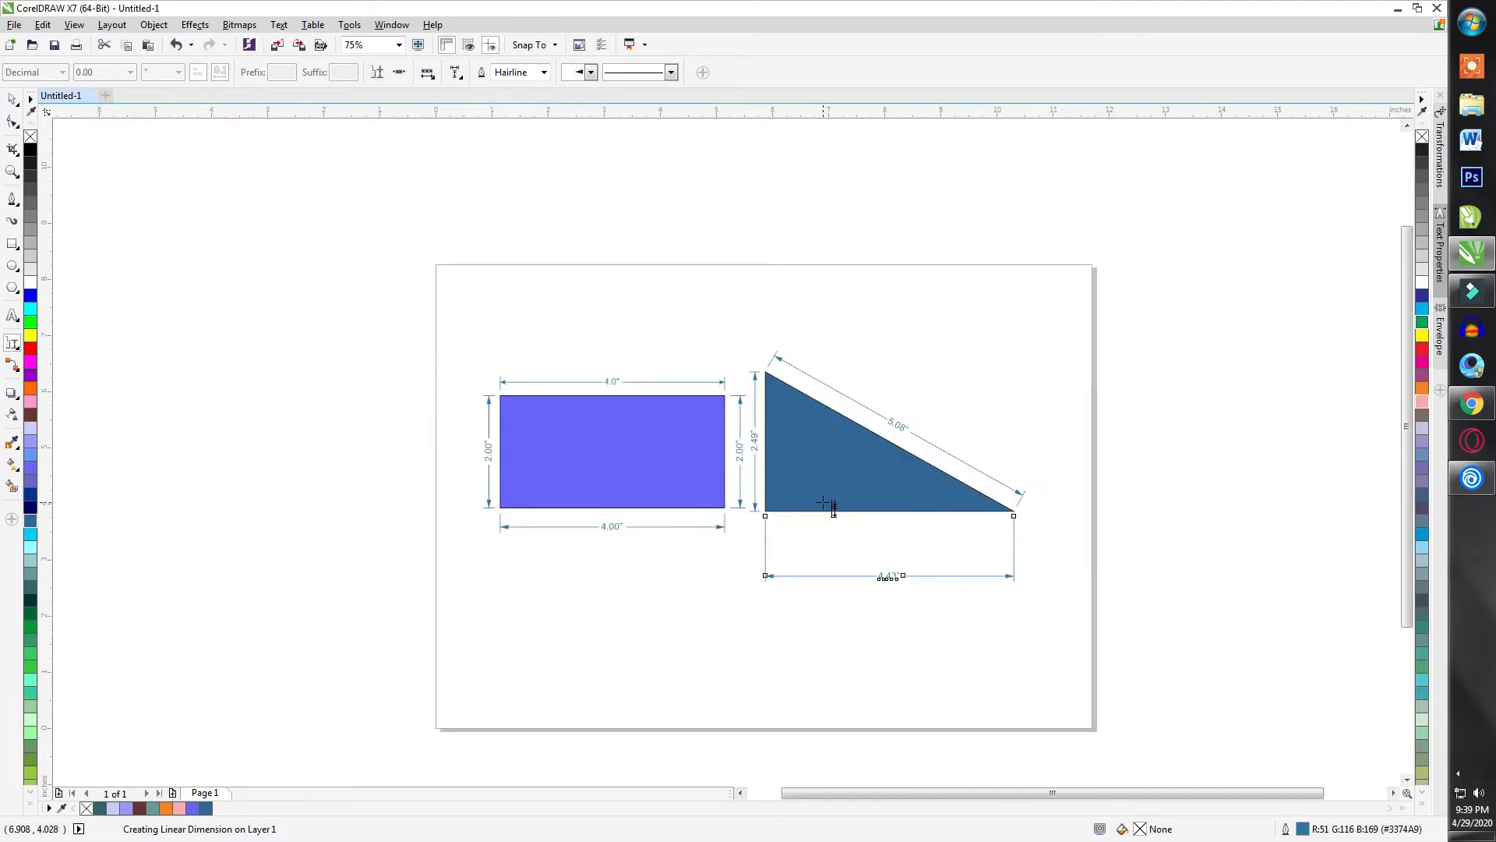
{"action": "scroll", "coordinate": [830, 508], "scroll_direction": "up", "scroll_amount": 2}
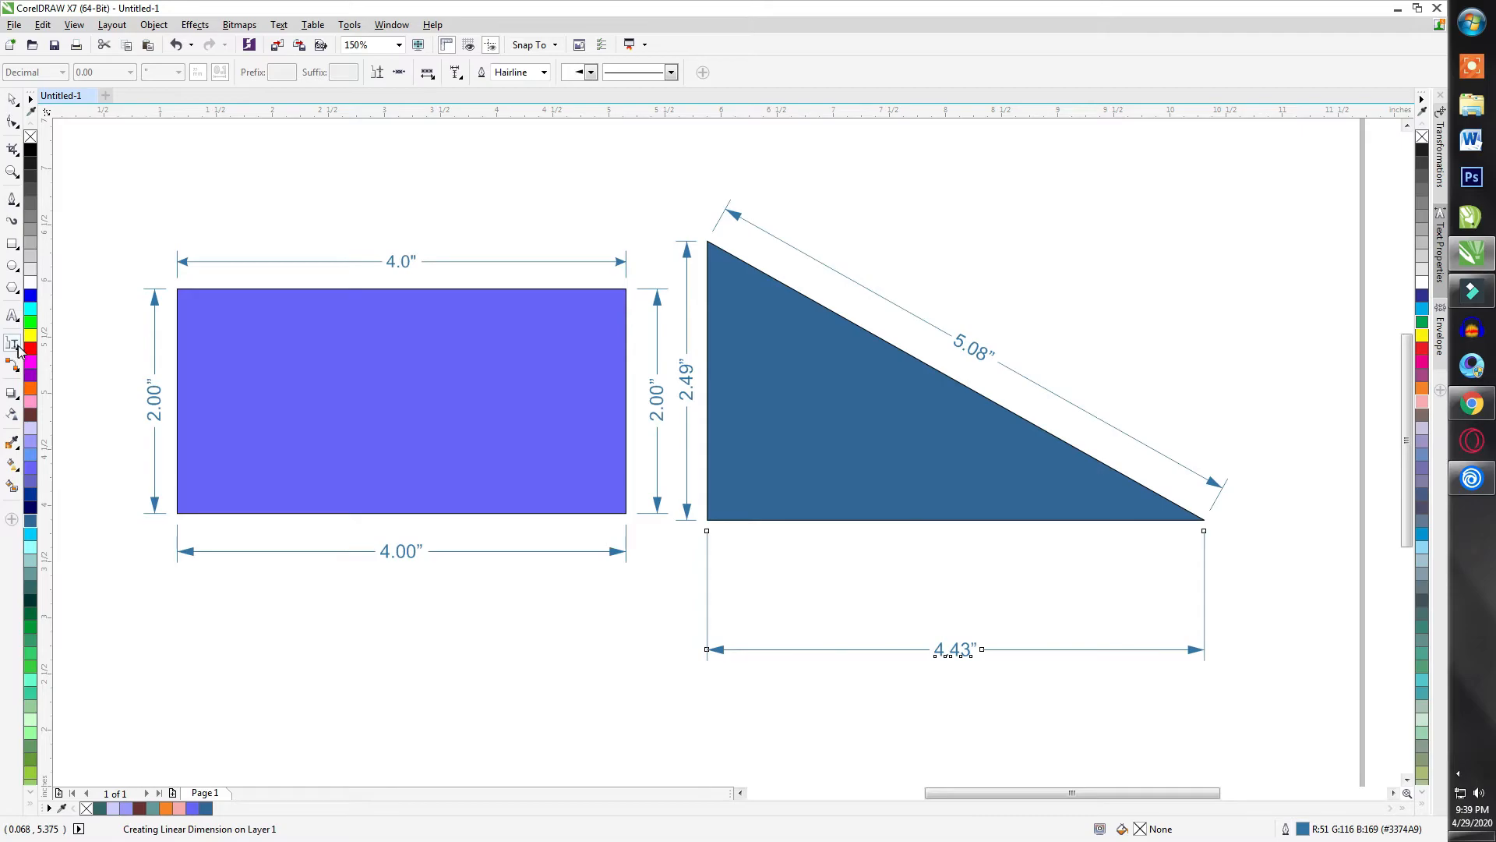
{"action": "left_click", "coordinate": [20, 350]}
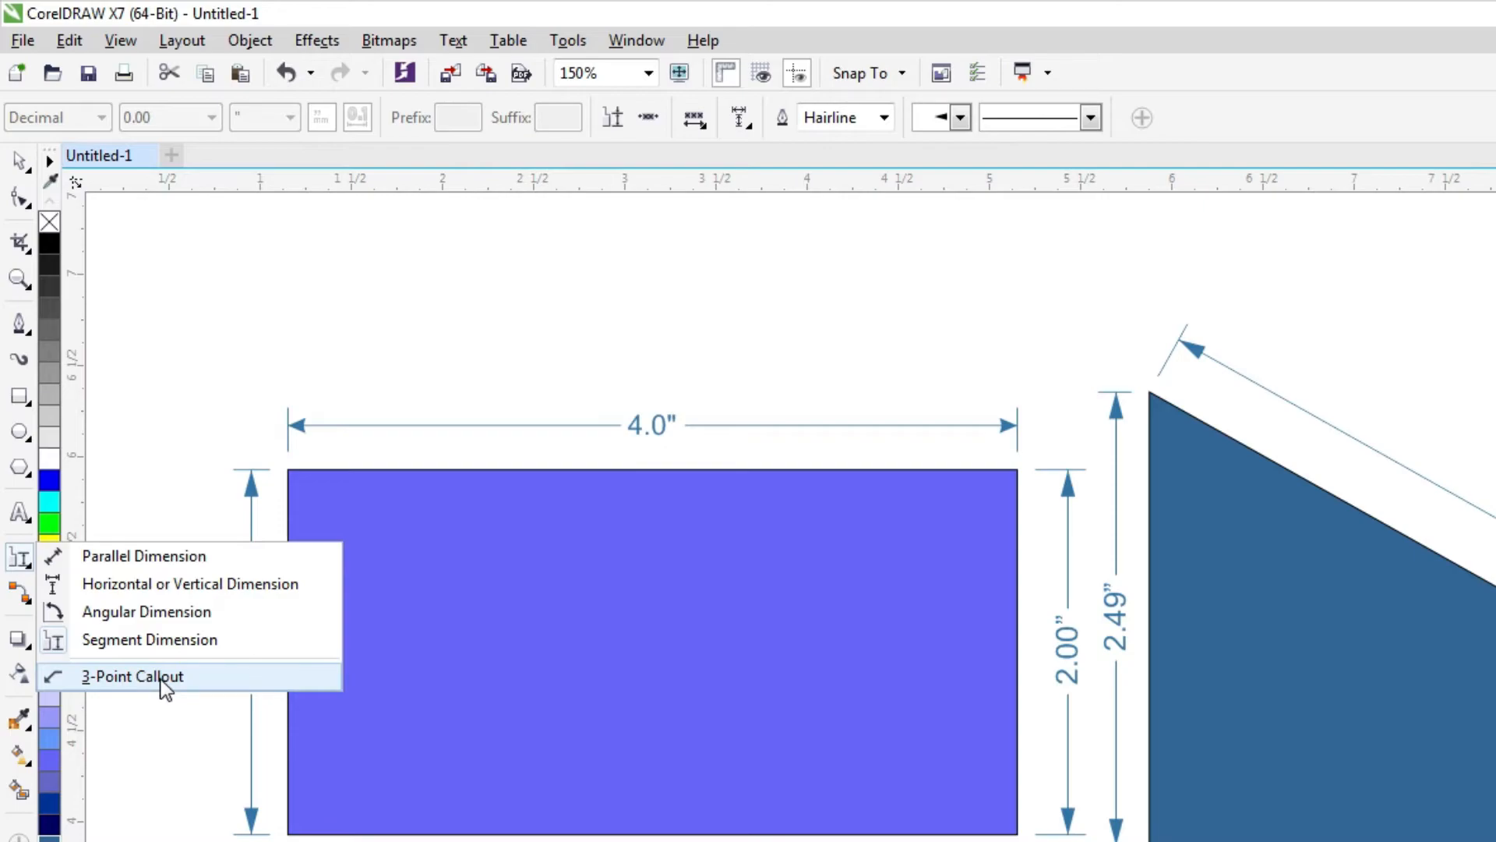
{"action": "left_click", "coordinate": [173, 460]}
Undo the segment dimensions on the rectangle and triangle, and delete the remaining dimension above the rectangle.
{"action": "left_click", "coordinate": [19, 161]}
{"action": "scroll", "coordinate": [1044, 702], "scroll_direction": "down", "scroll_amount": 3}
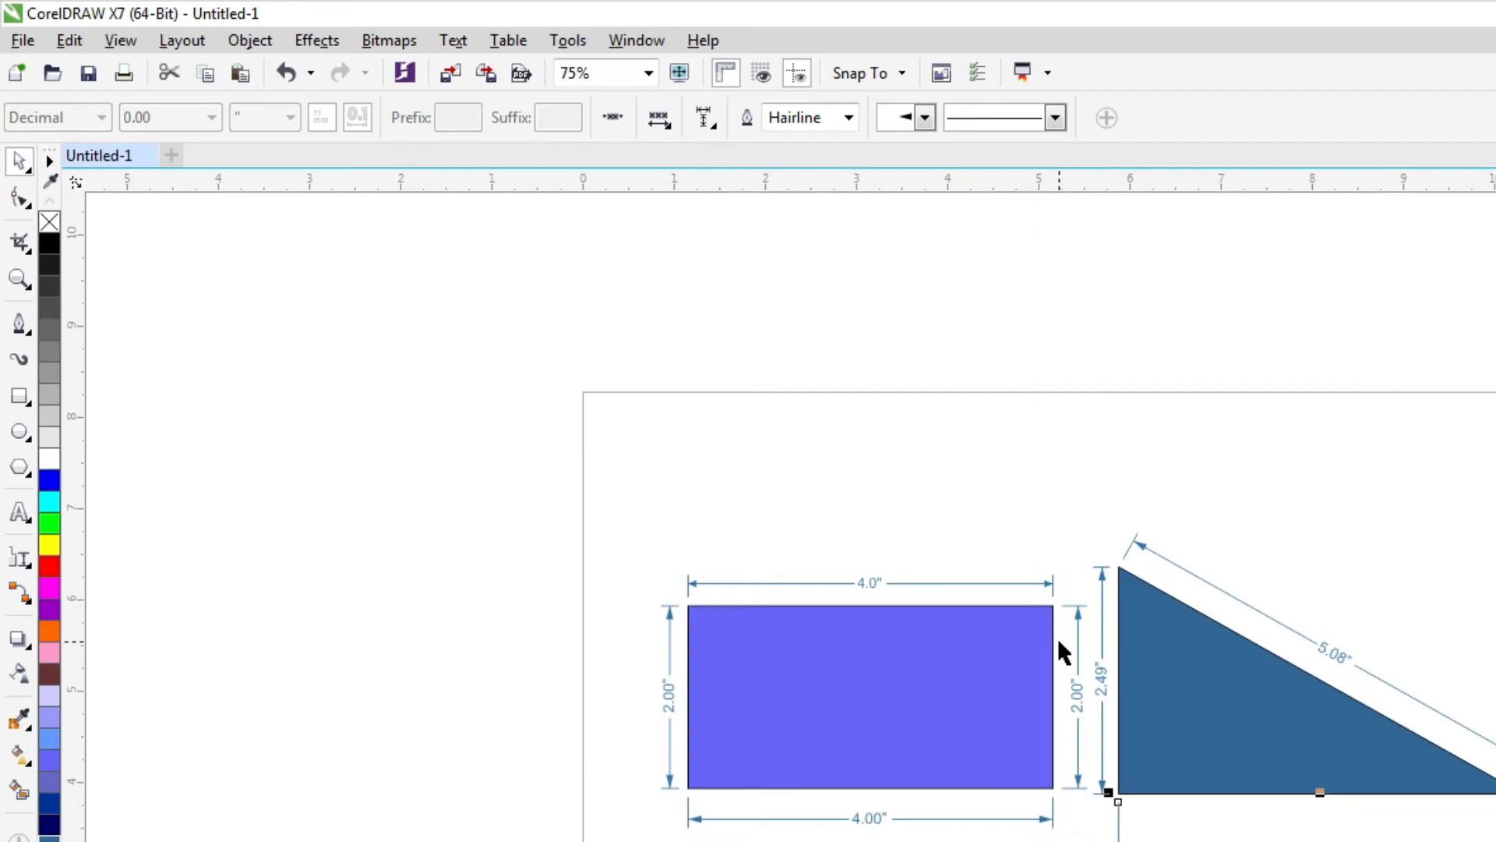
{"action": "left_click_drag", "start_coordinate": [551, 444], "coordinate": [1242, 838]}
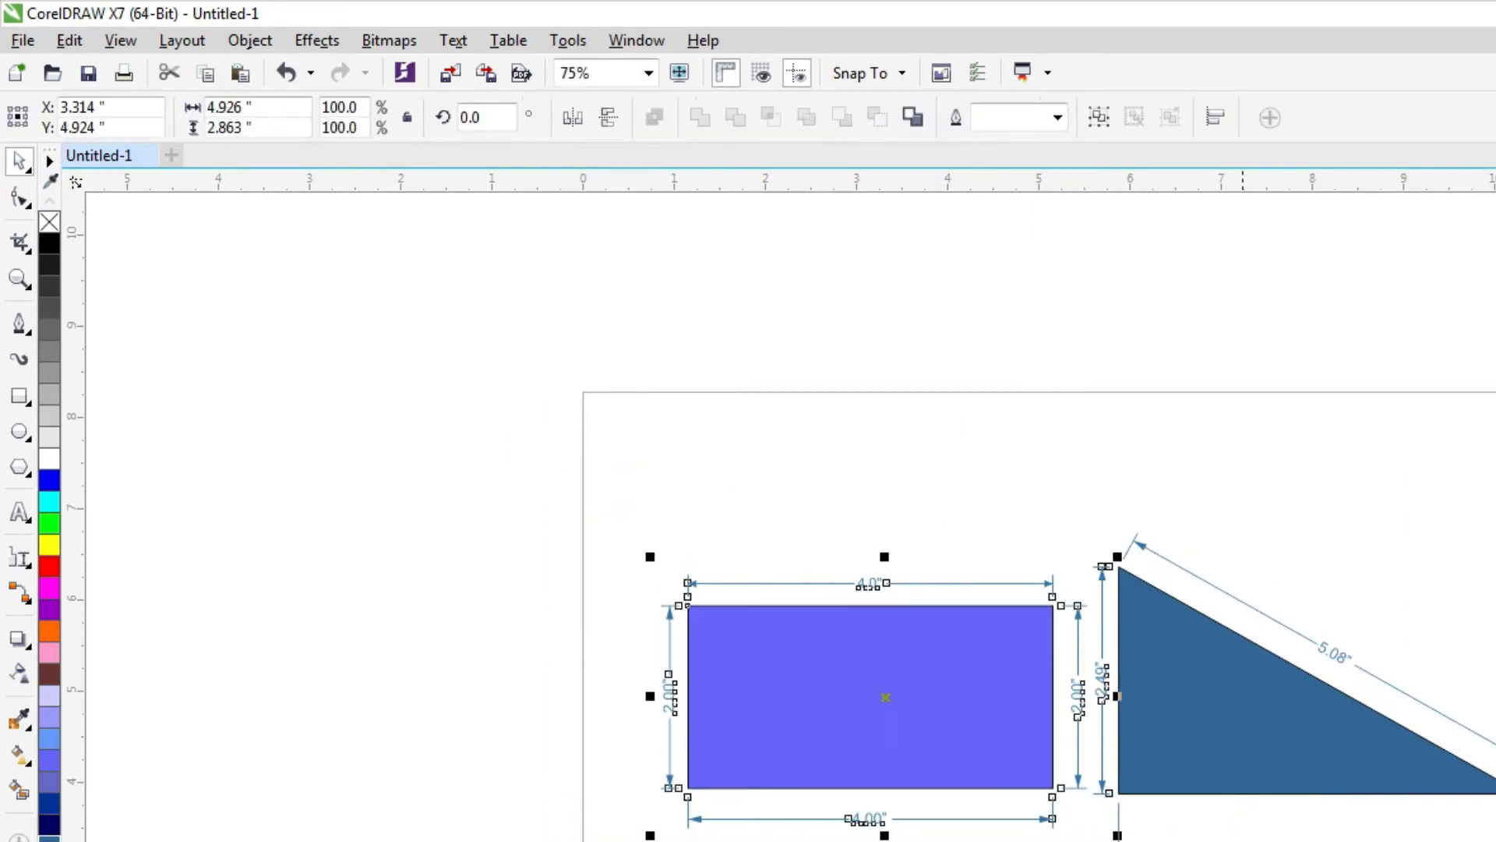
{"action": "key", "text": "ctrl+z"}
{"action": "key", "text": "ctrl+z"}
{"action": "key", "text": "ctrl+z"}
{"action": "key", "text": "ctrl+z"}
{"action": "key", "text": "ctrl+z"}
{"action": "key", "text": "ctrl+z"}
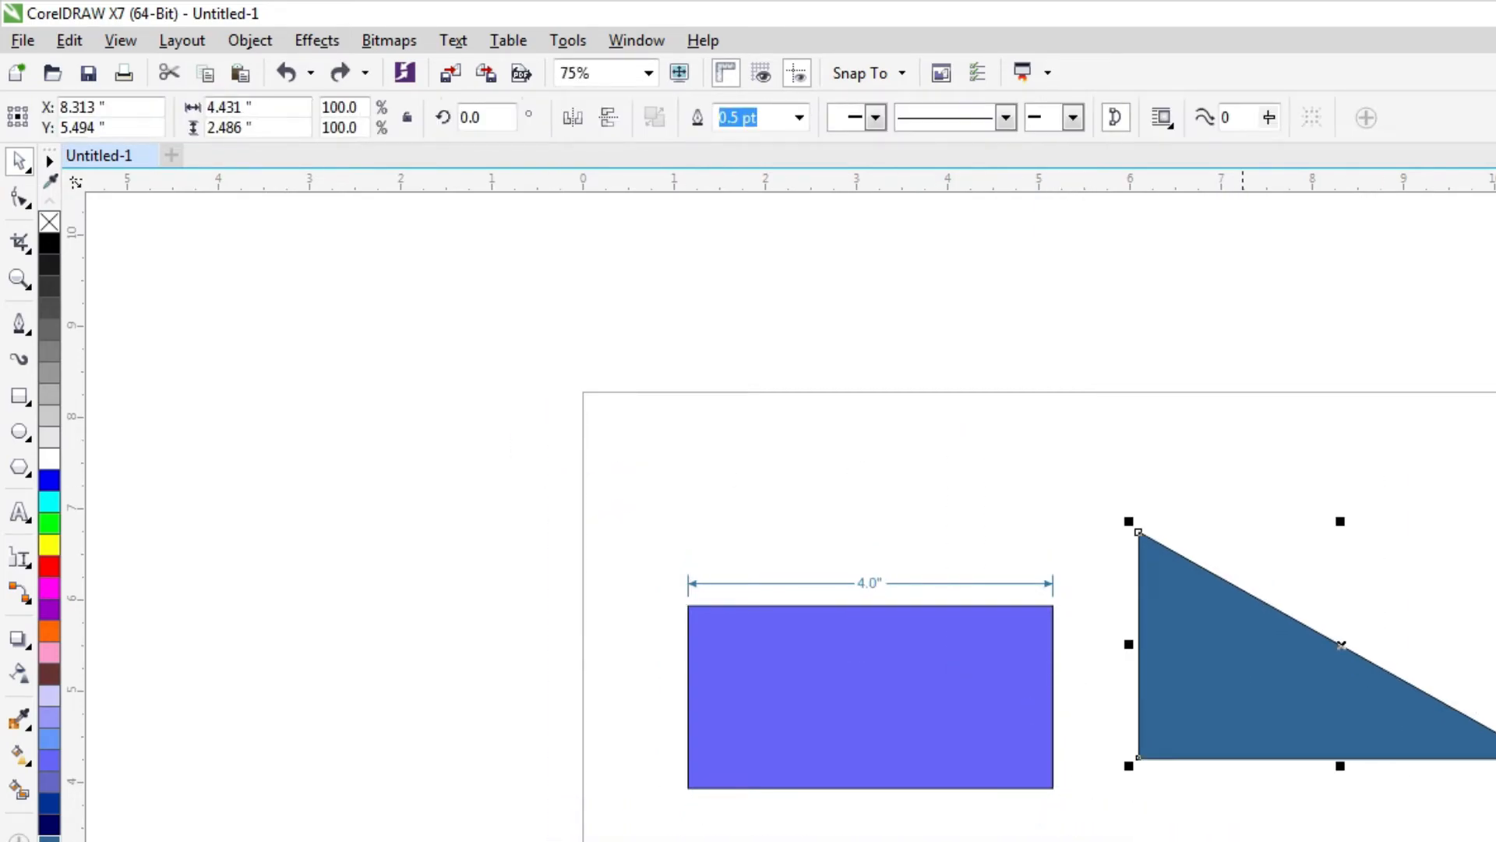
{"action": "key", "text": "ctrl+z"}
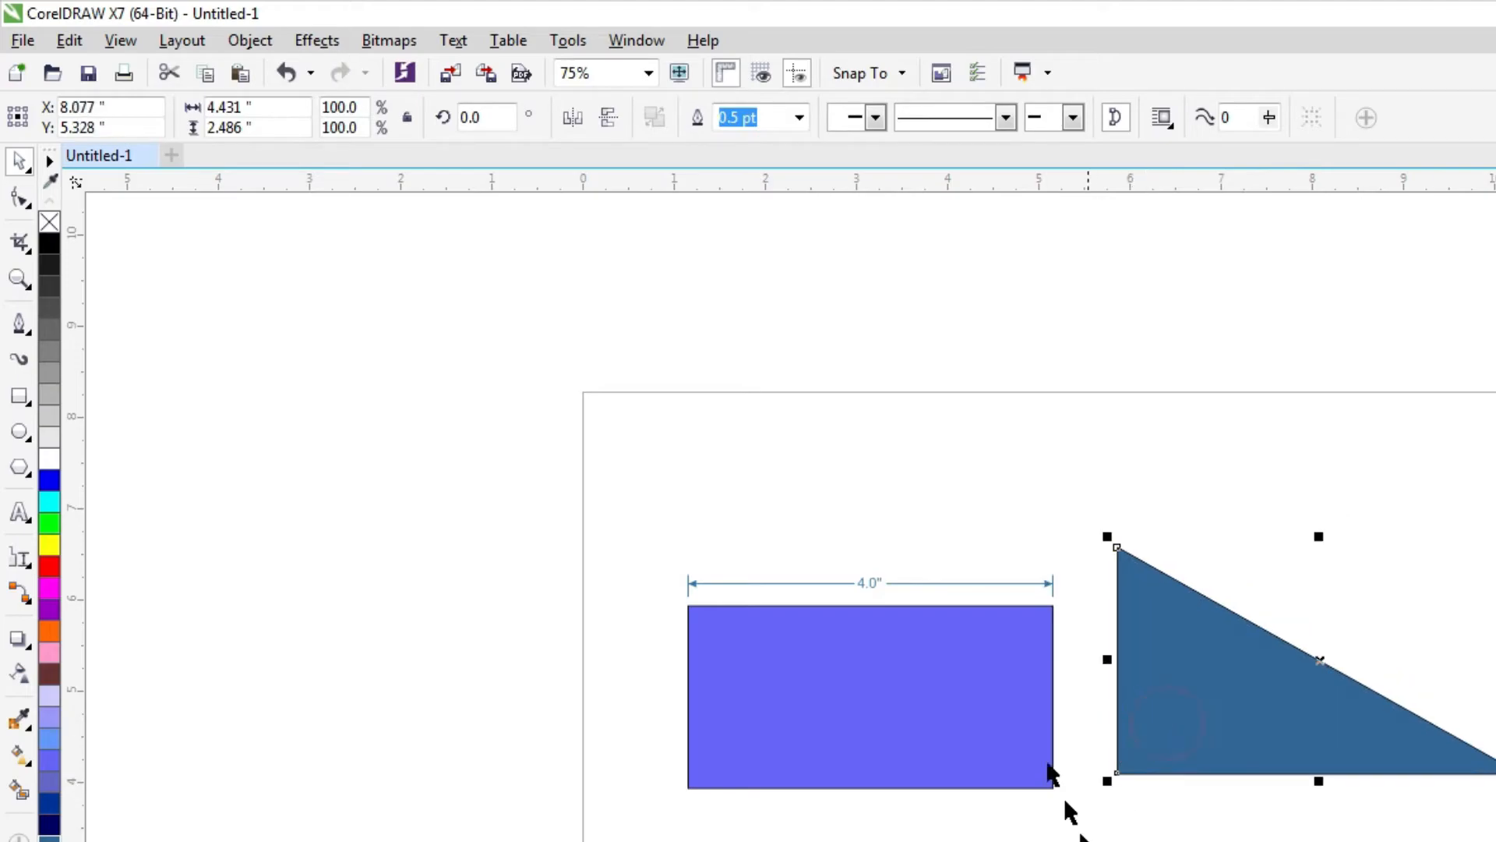
{"action": "left_click", "coordinate": [936, 584]}
{"action": "key", "text": "Delete"}
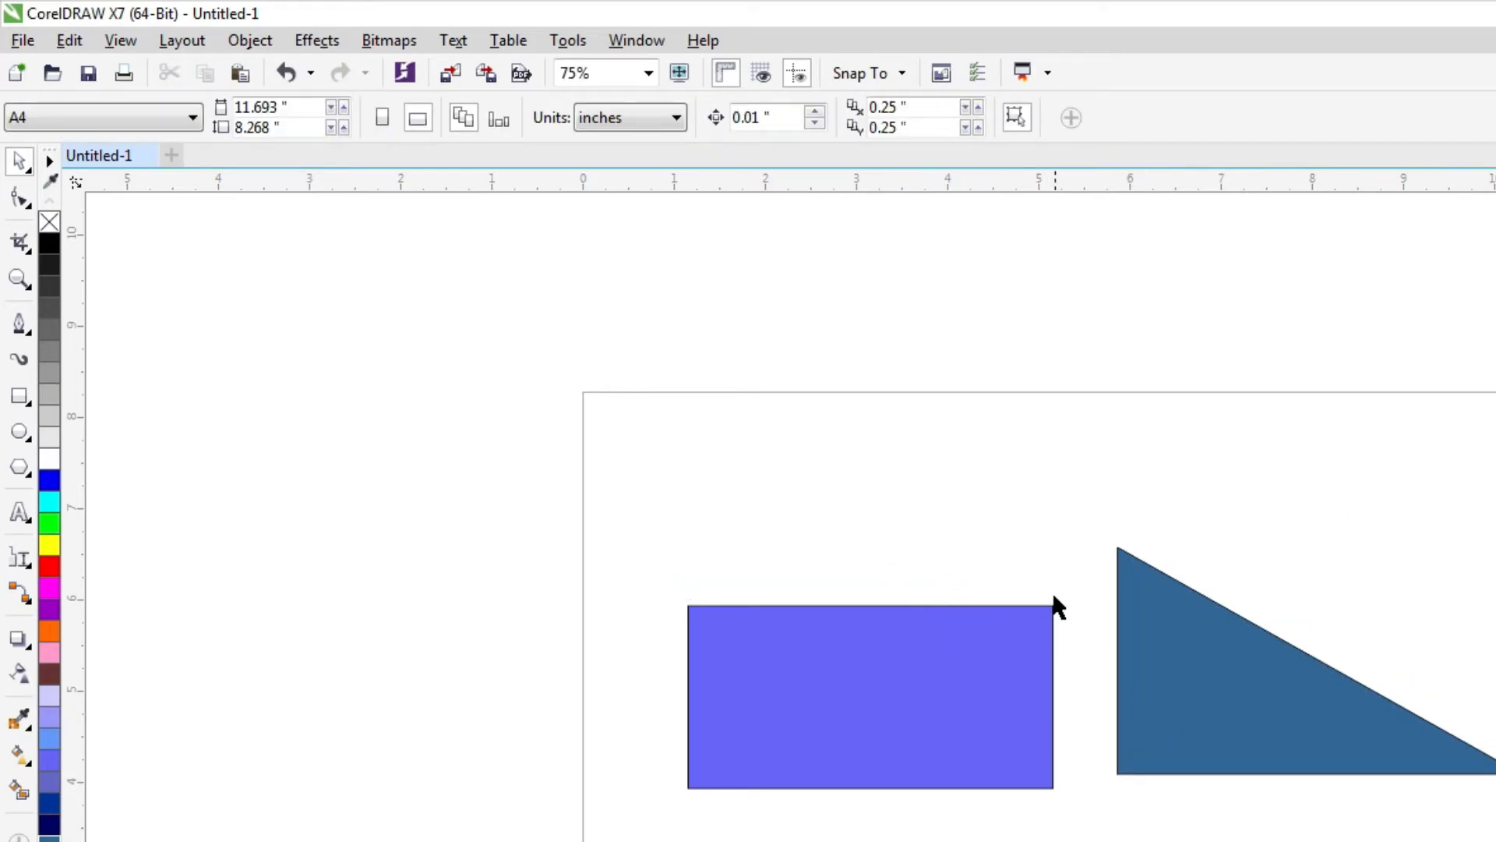
Add a 3-point callout from the middle of the rectangle's upper edge, bent up and across, with the text "blue box 01".
{"action": "scroll", "coordinate": [1055, 605], "scroll_direction": "up", "scroll_amount": 2}
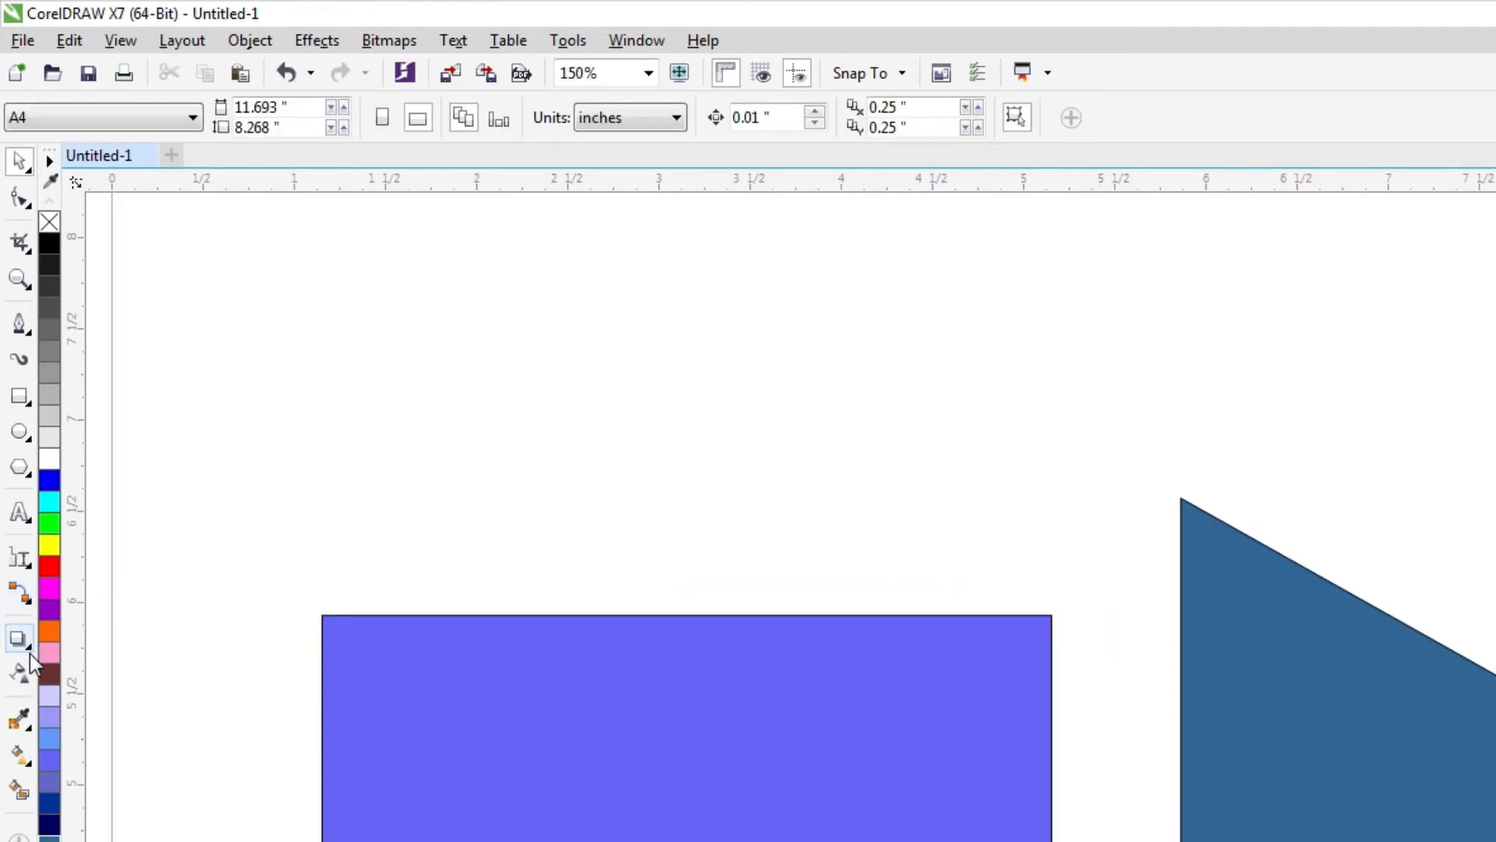
{"action": "left_click", "coordinate": [31, 563]}
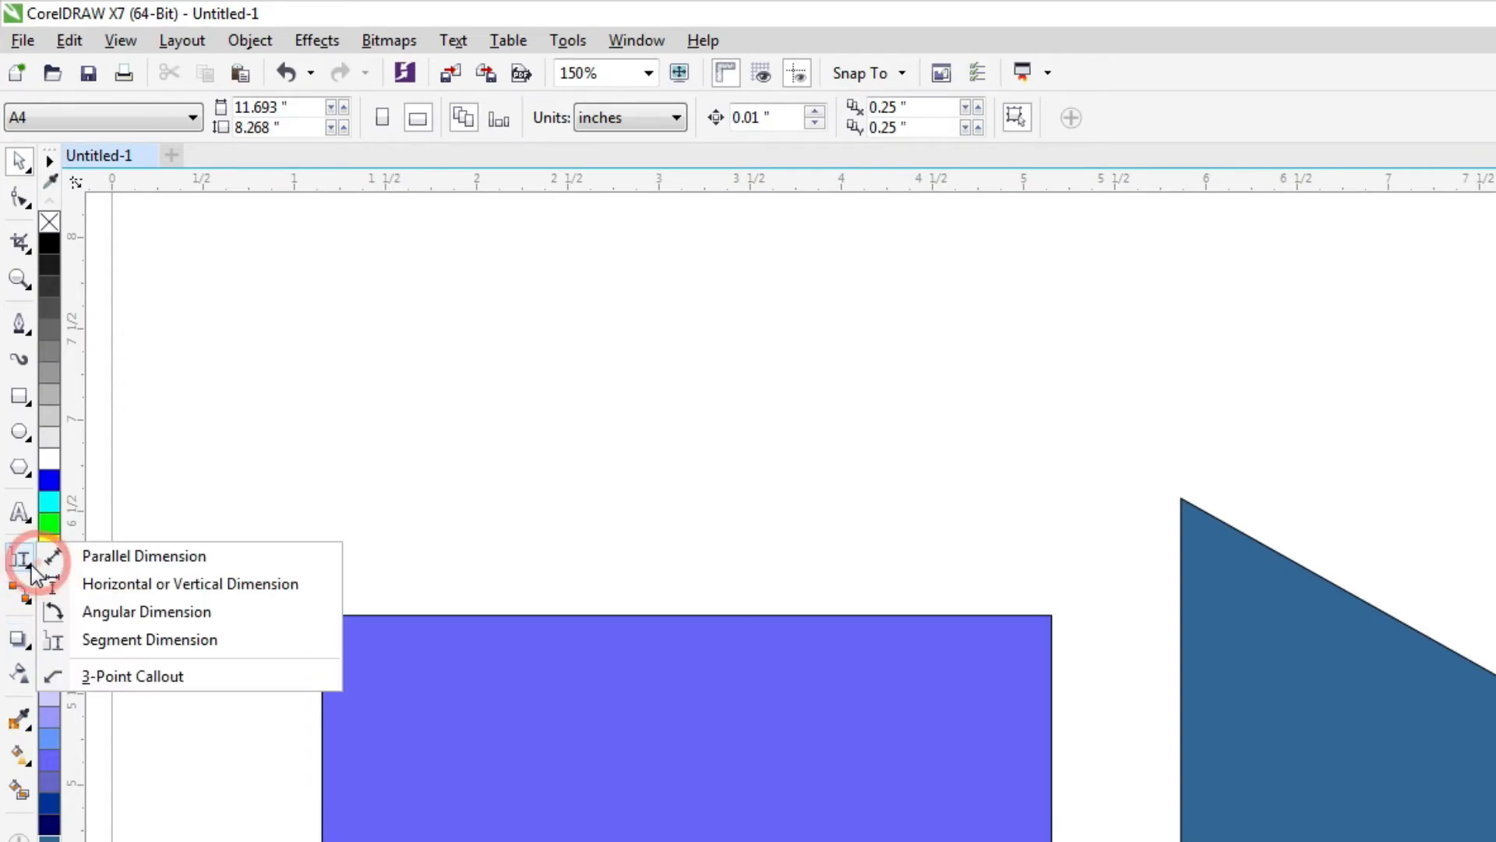
{"action": "left_click", "coordinate": [142, 676]}
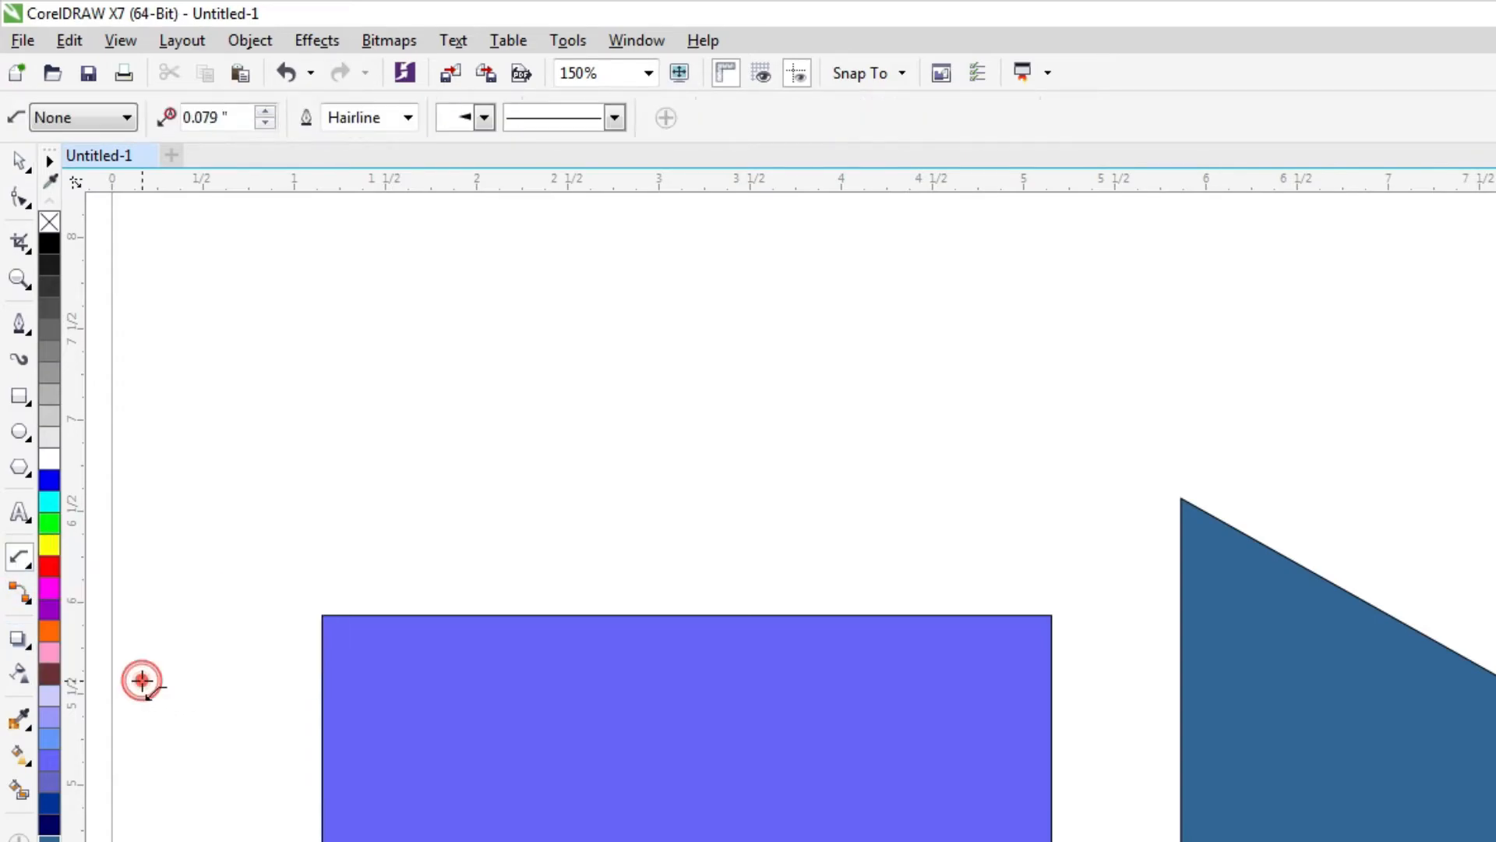
{"action": "left_click", "coordinate": [657, 615]}
{"action": "left_click_drag", "start_coordinate": [663, 615], "coordinate": [802, 461]}
{"action": "left_click", "coordinate": [998, 444]}
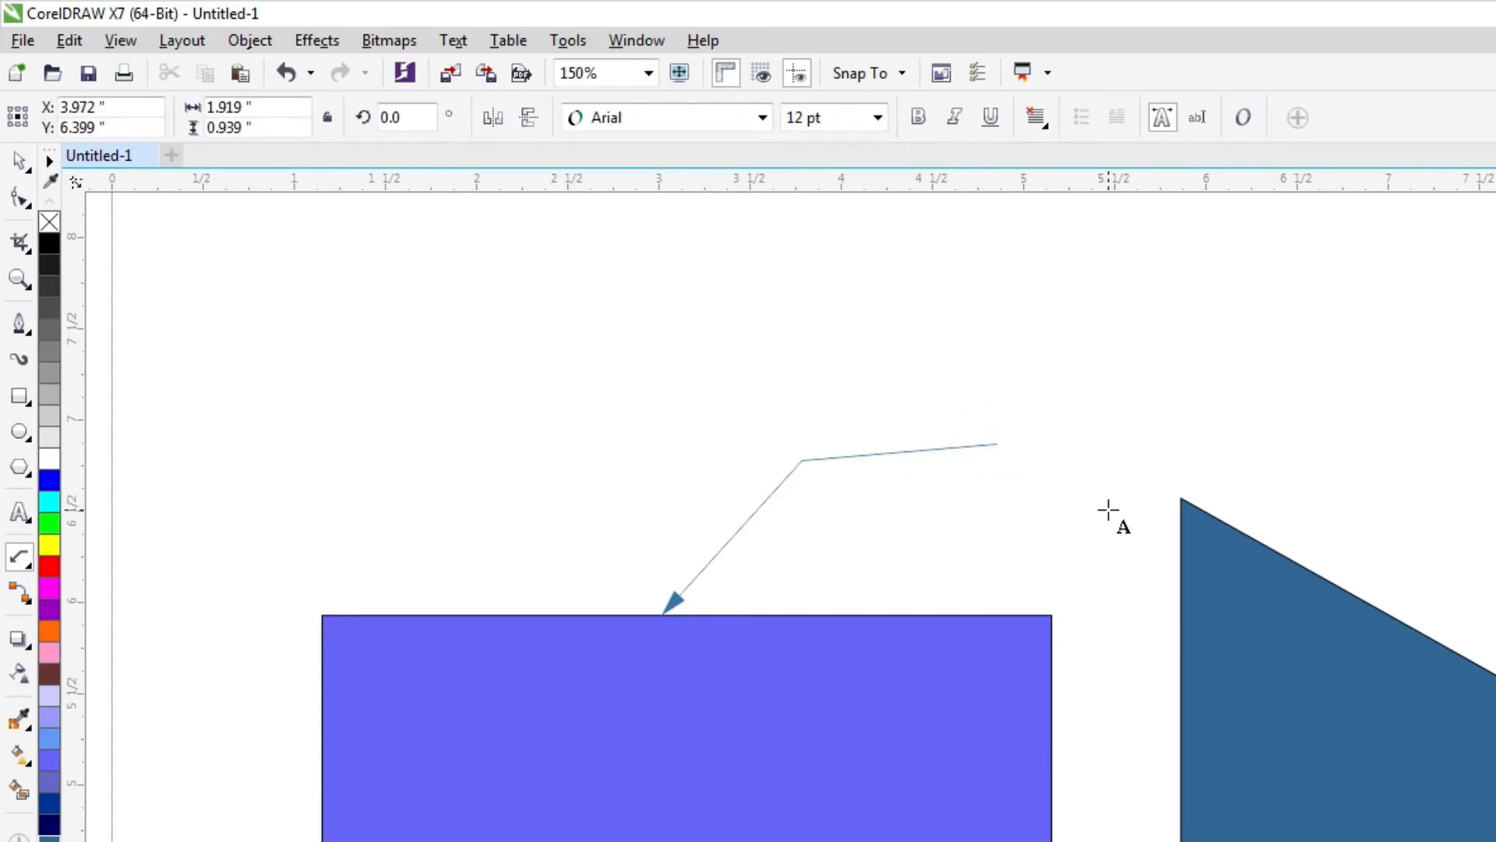
{"action": "type", "text": "blue box"}
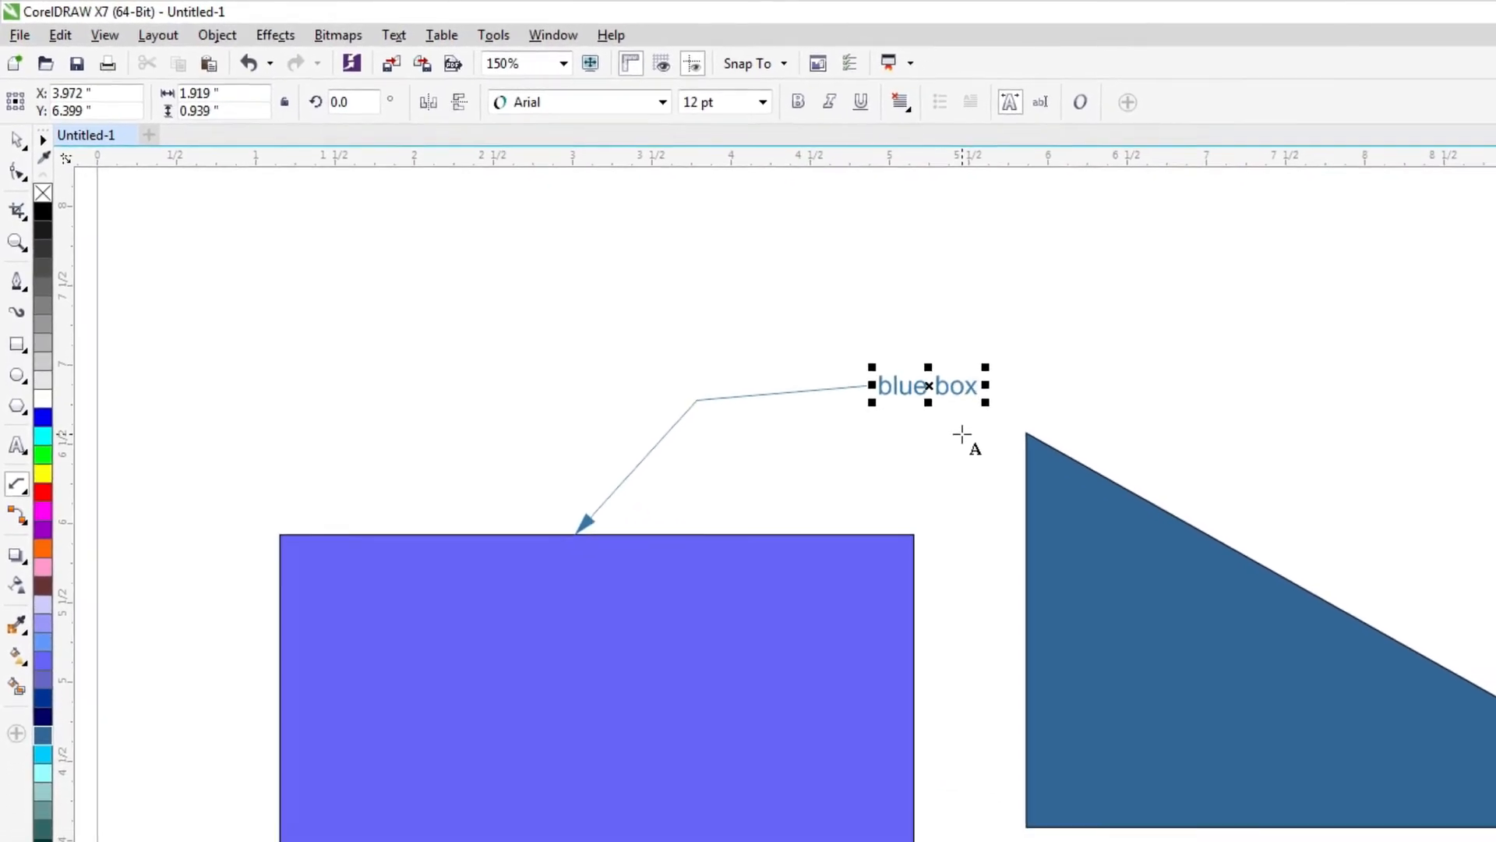
{"action": "type", "text": " 01"}
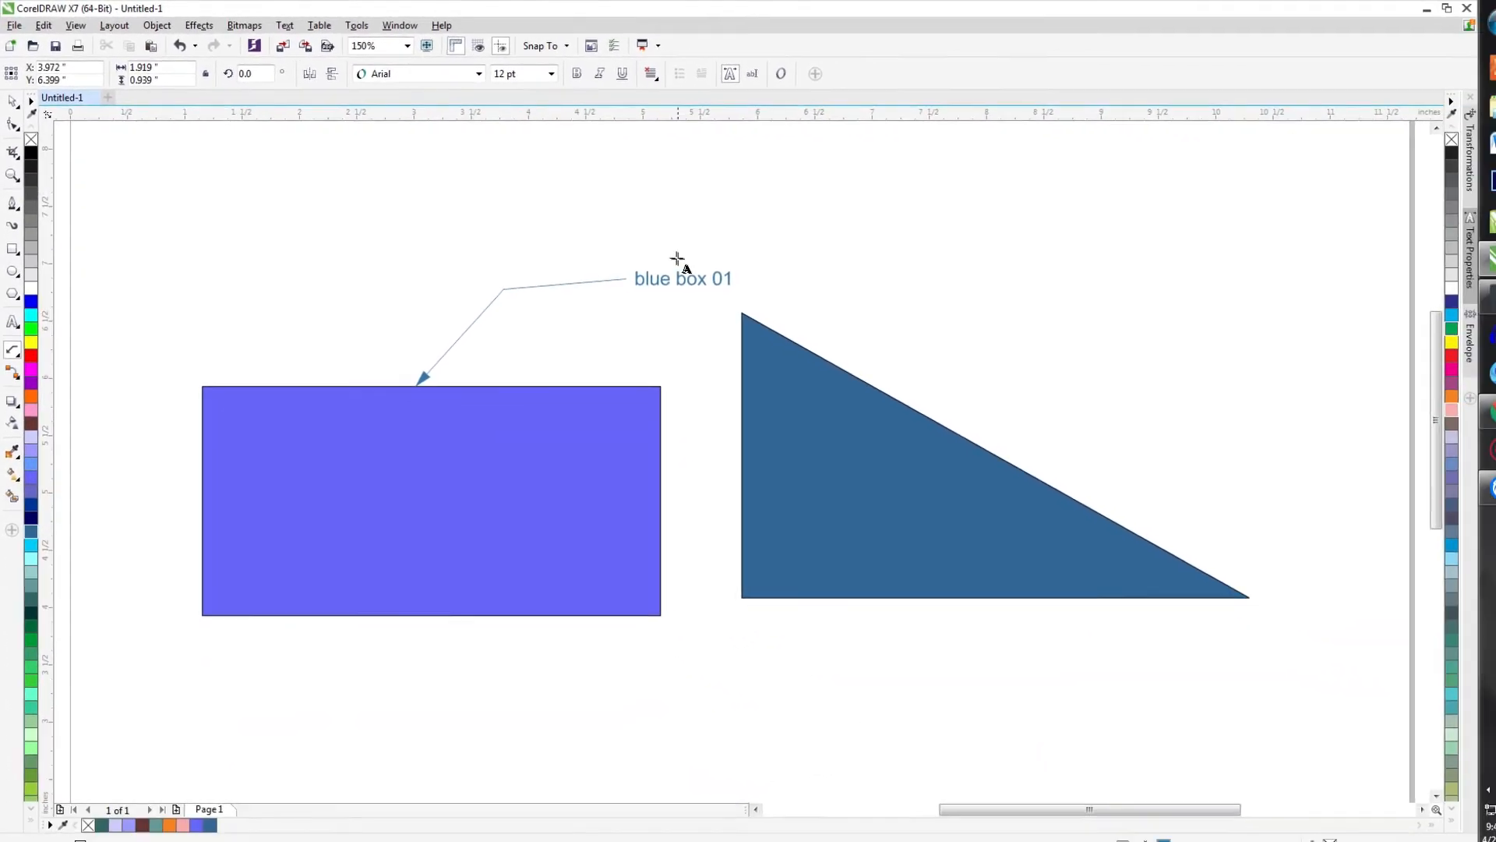
{"action": "left_click", "coordinate": [781, 304]}
Add a 3-point callout from the middle of the triangle's hypotenuse, extending outside the shape, with the text "box 2".
{"action": "left_click_drag", "start_coordinate": [933, 422], "coordinate": [1003, 375]}
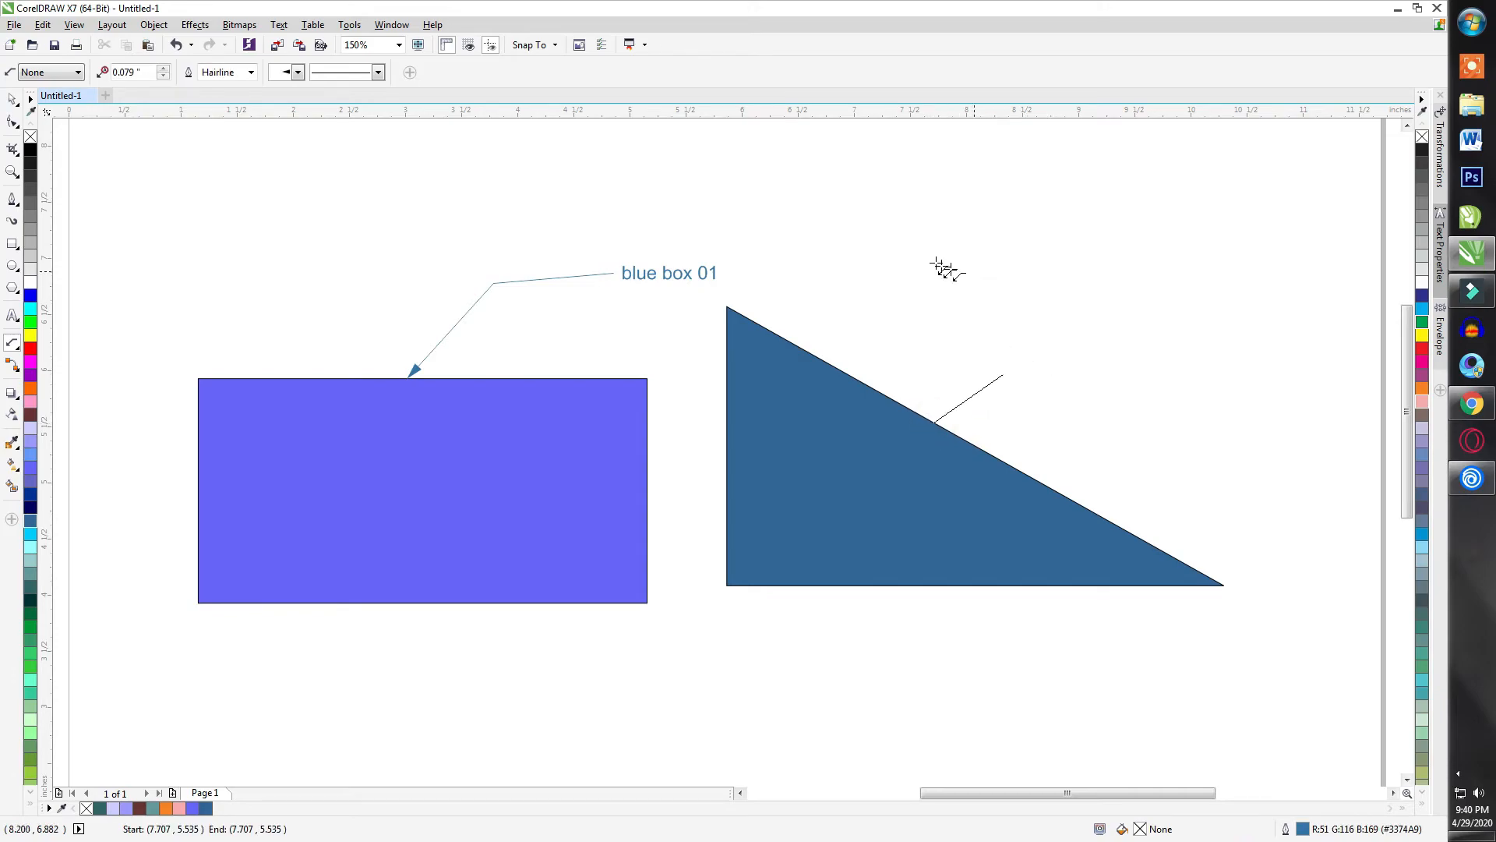
{"action": "left_click", "coordinate": [1218, 447]}
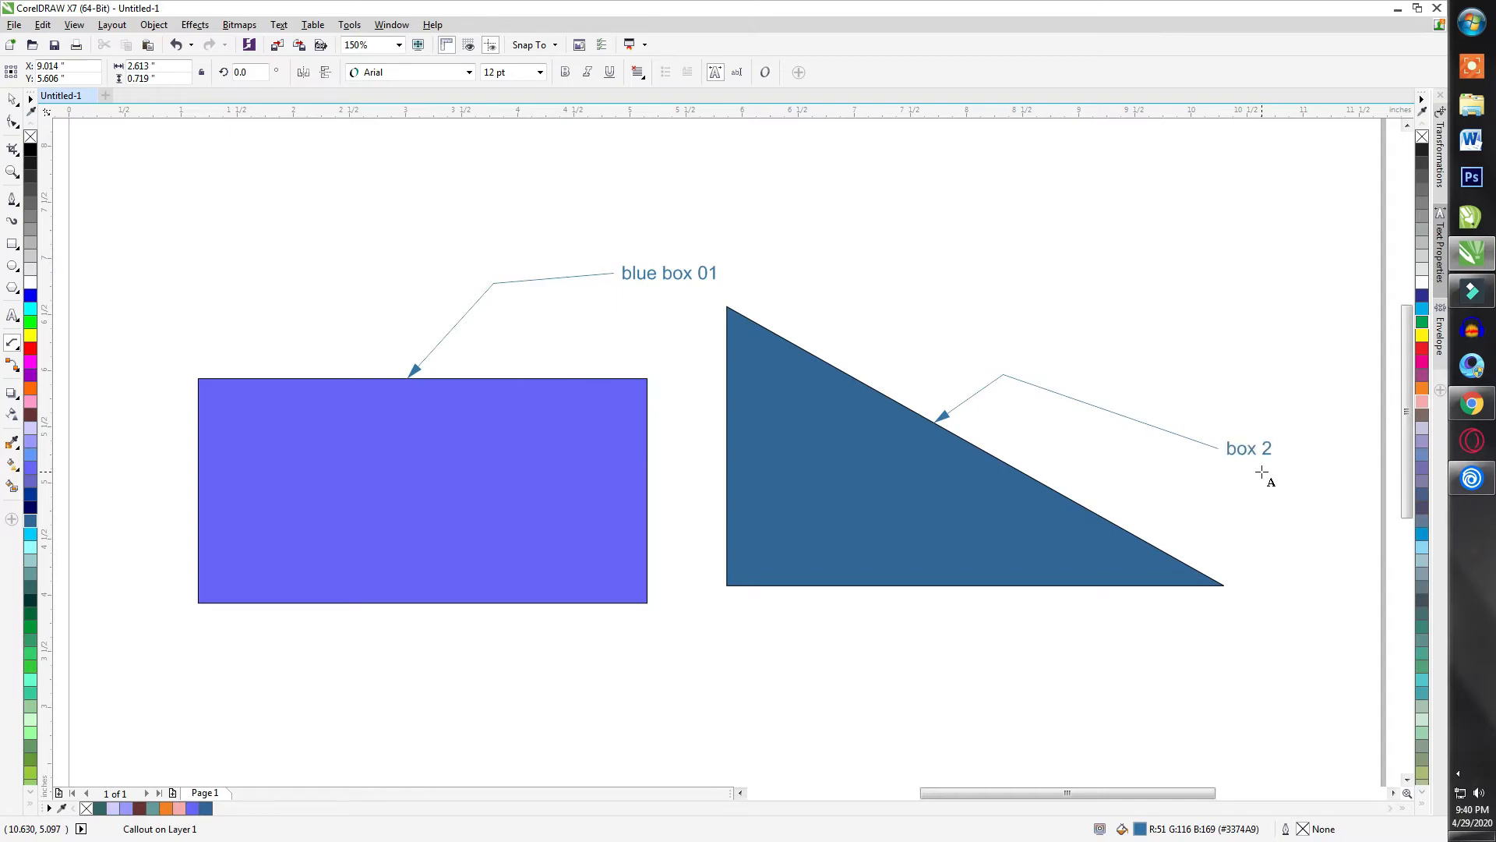
{"action": "key", "text": "Escape"}
Try the Box symbol on the "blue box 01" callout and settle on the Line symbol.
{"action": "left_click", "coordinate": [520, 281]}
{"action": "left_click", "coordinate": [519, 281]}
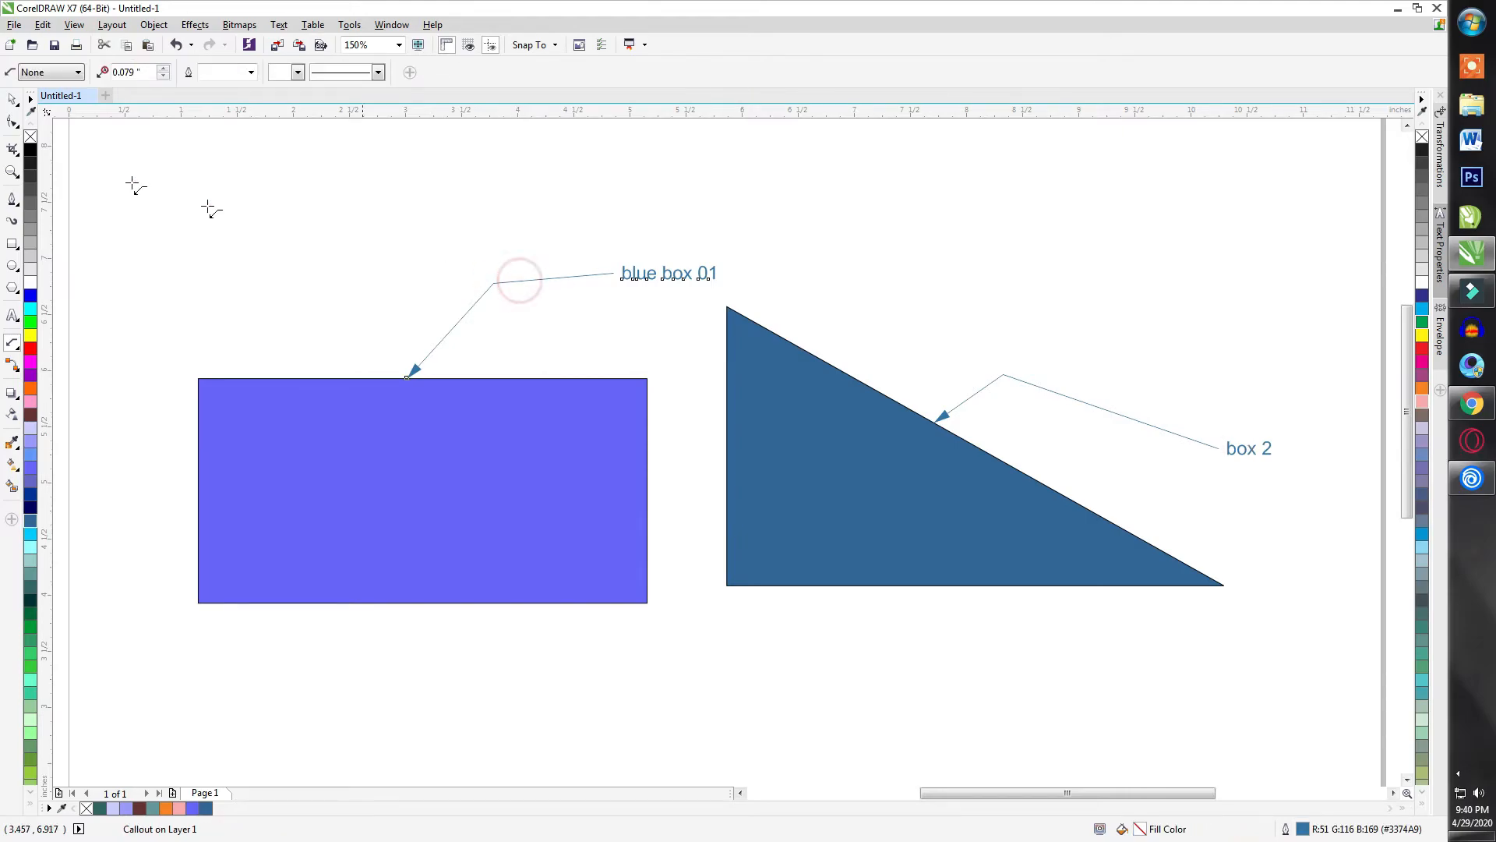
{"action": "left_click", "coordinate": [12, 101]}
{"action": "left_click", "coordinate": [248, 187]}
{"action": "left_click", "coordinate": [501, 283]}
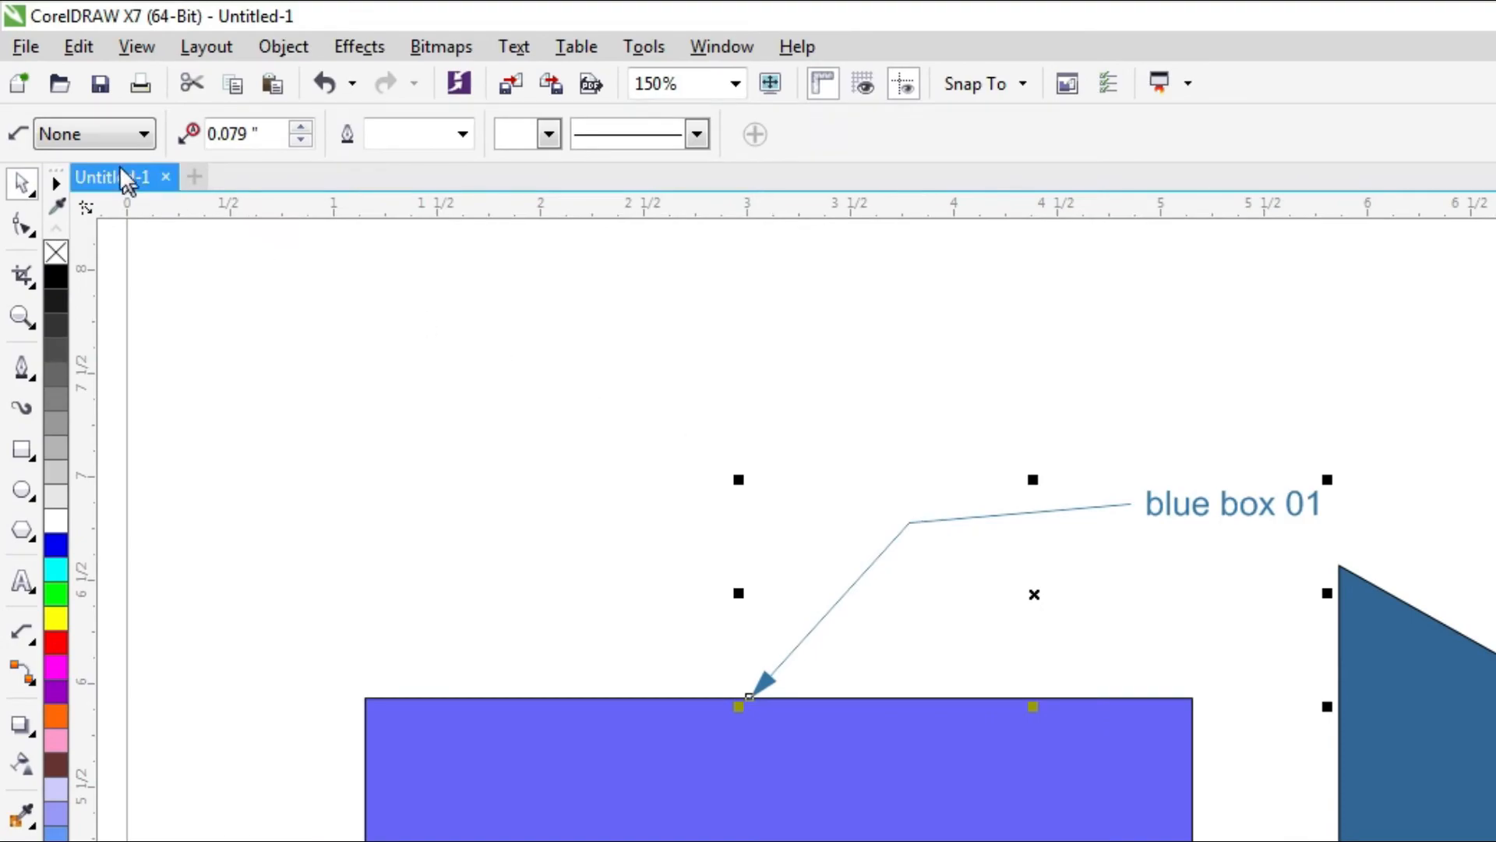
{"action": "left_click", "coordinate": [113, 138]}
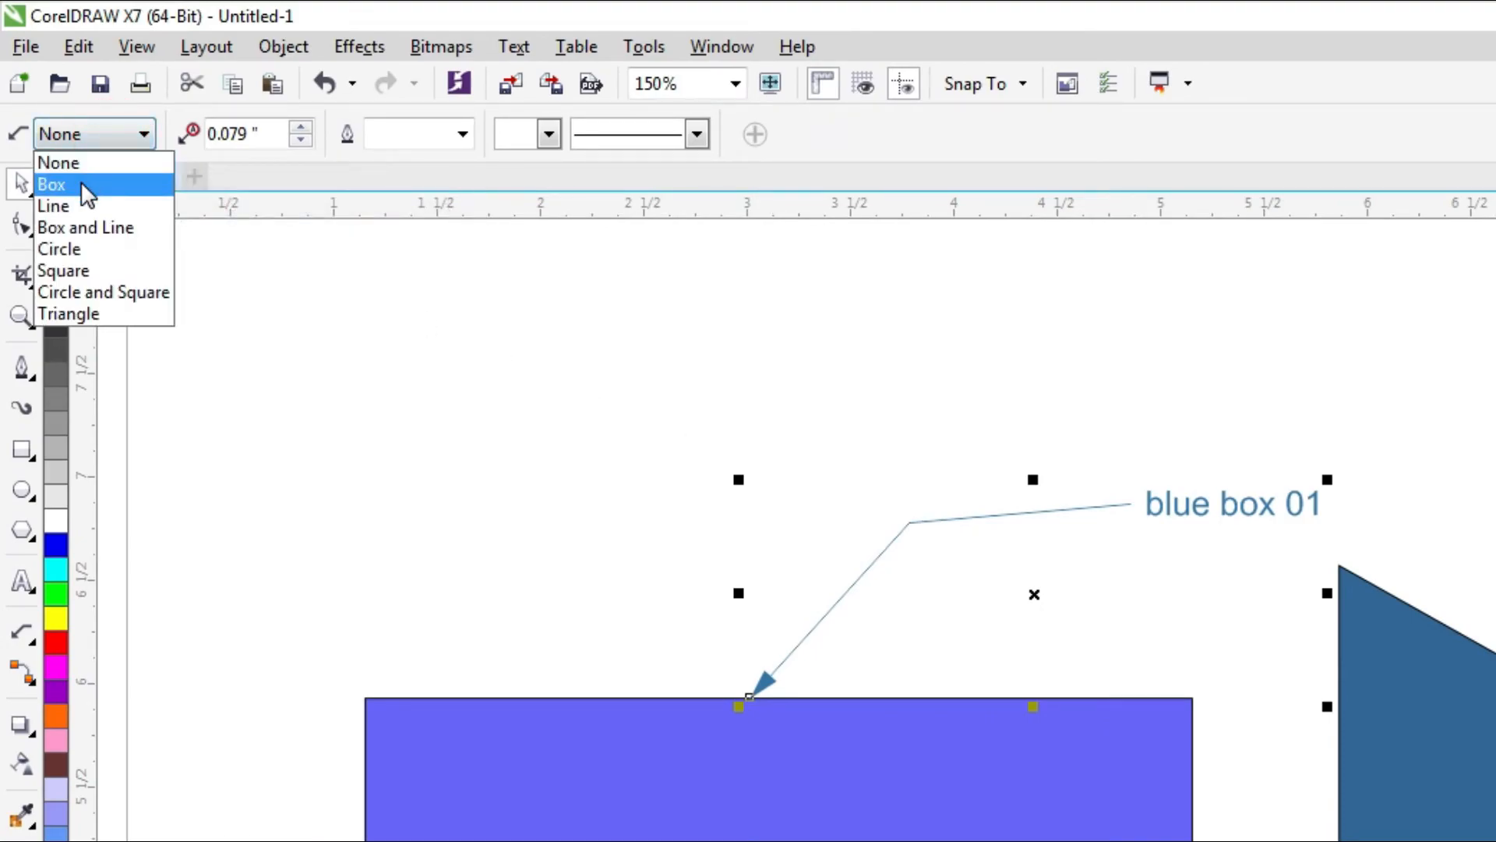
{"action": "left_click", "coordinate": [81, 183]}
{"action": "left_click", "coordinate": [101, 131]}
{"action": "left_click", "coordinate": [102, 207]}
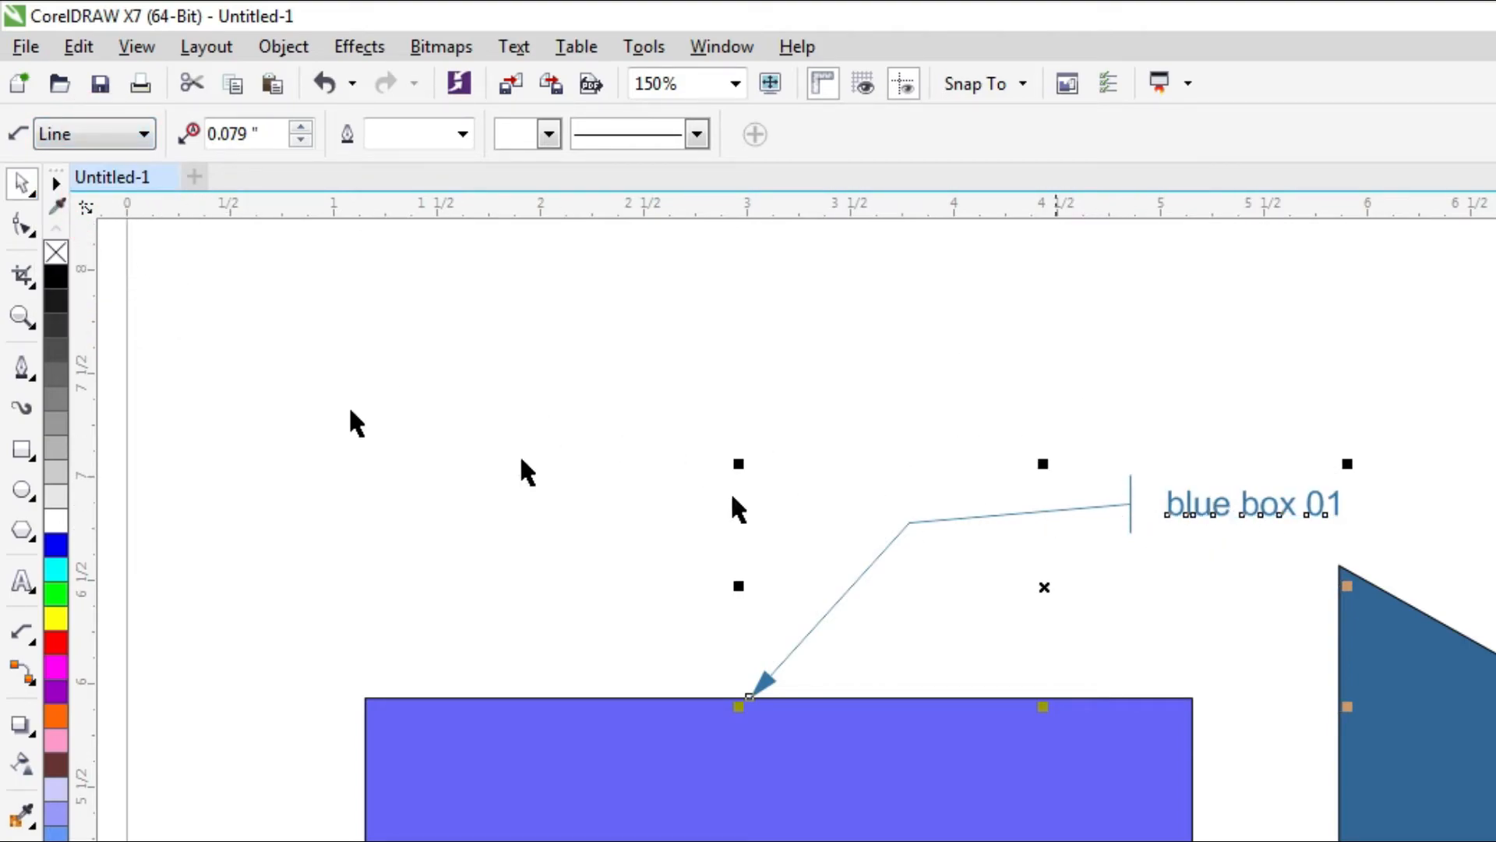
{"action": "left_click", "coordinate": [115, 135]}
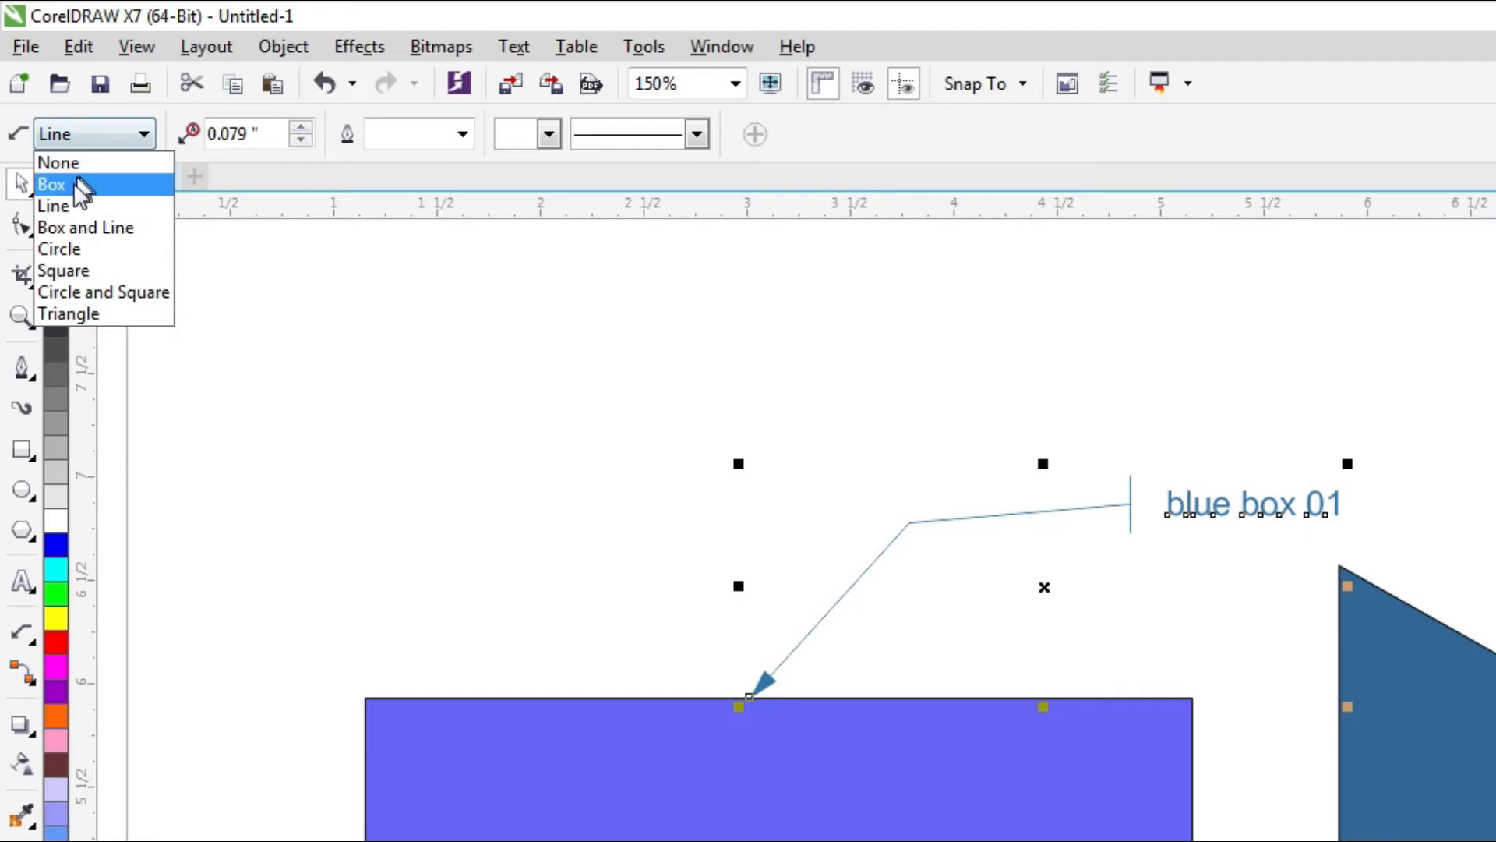
{"action": "left_click", "coordinate": [70, 206]}
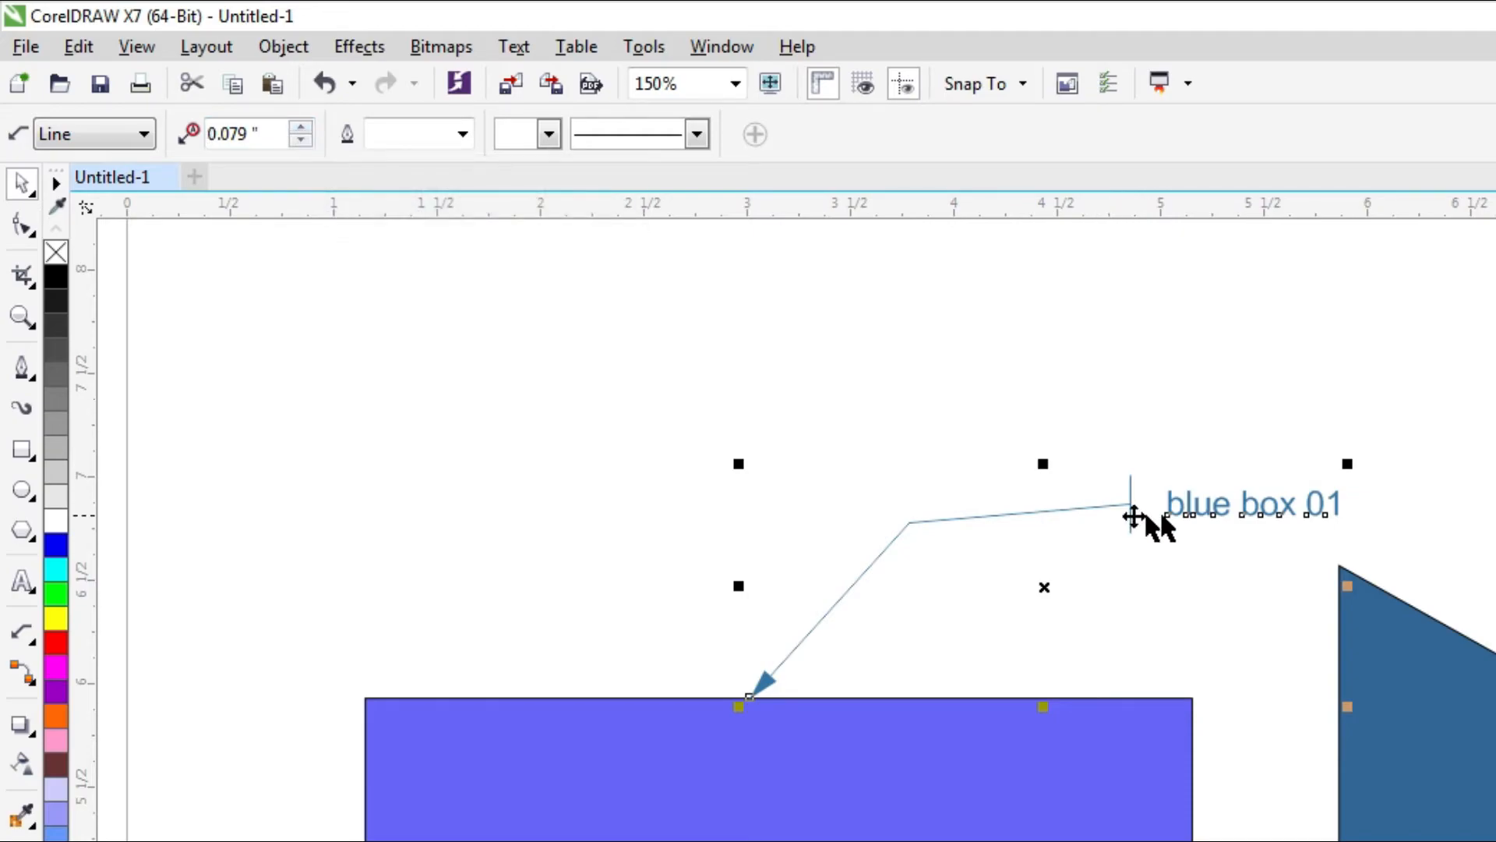
Reduce the gap between the "blue box 01" text and its callout shape to 0.0 inches.
{"action": "scroll", "coordinate": [1134, 508], "scroll_direction": "up", "scroll_amount": 2}
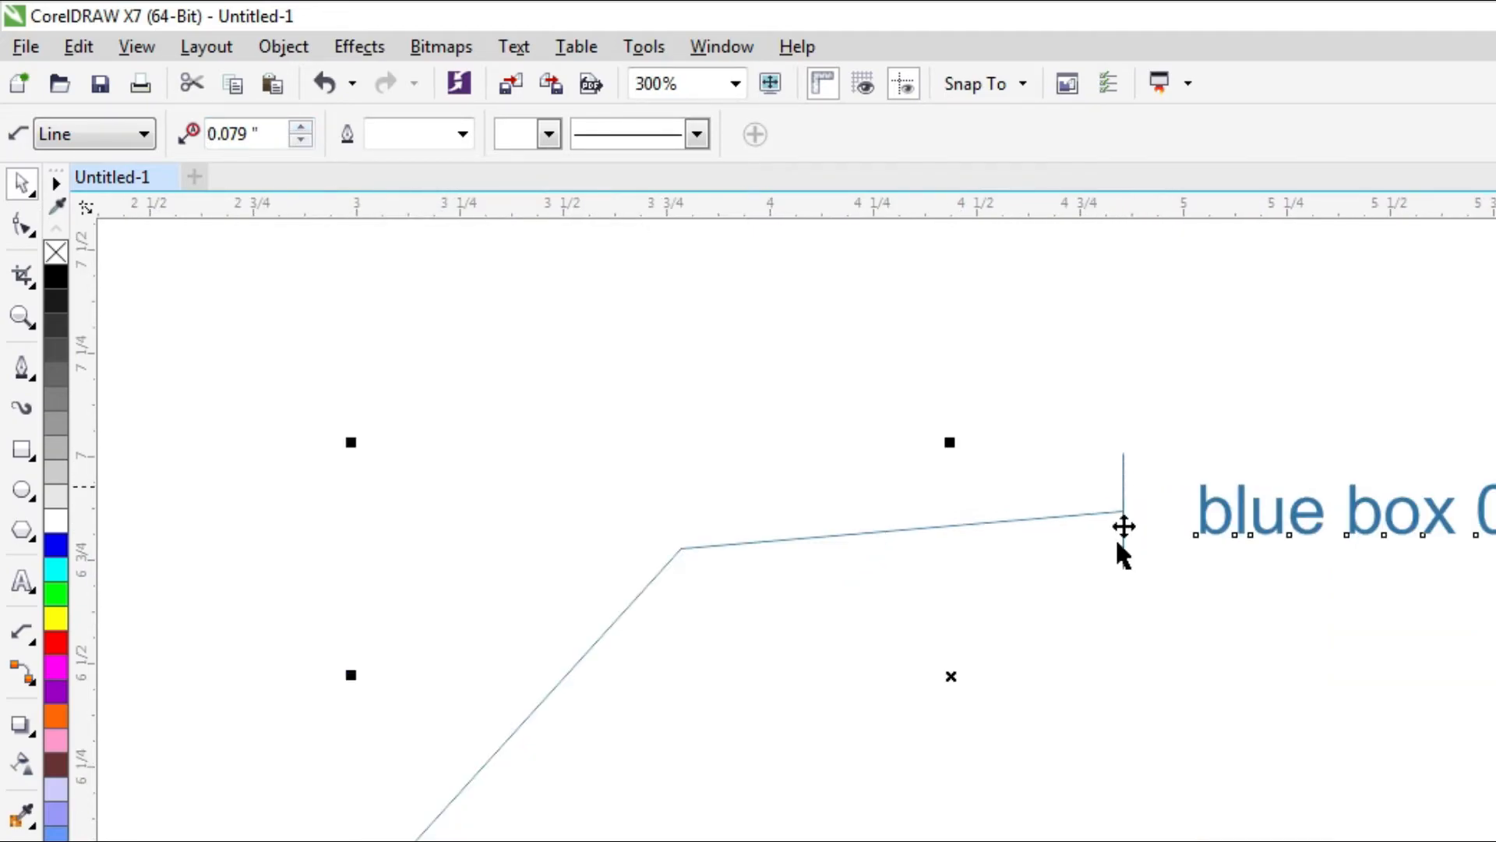
{"action": "left_click", "coordinate": [301, 141]}
{"action": "left_click", "coordinate": [303, 141]}
{"action": "left_click", "coordinate": [304, 140]}
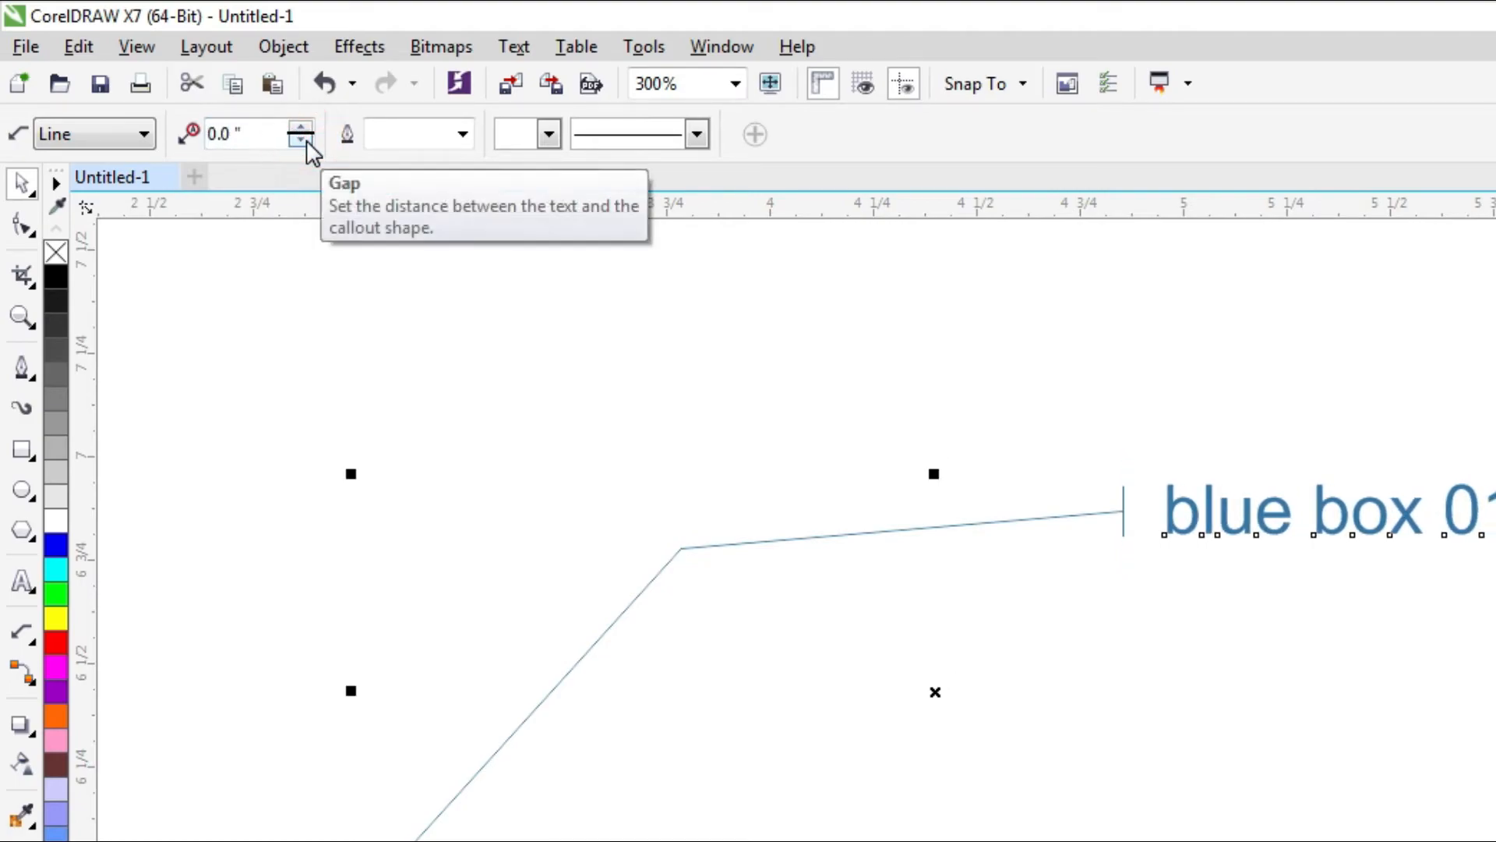
Try outline widths of 1.5 pt and 4.0 pt on the "blue box 01" callout and settle on 1.0 pt.
{"action": "left_click", "coordinate": [463, 134]}
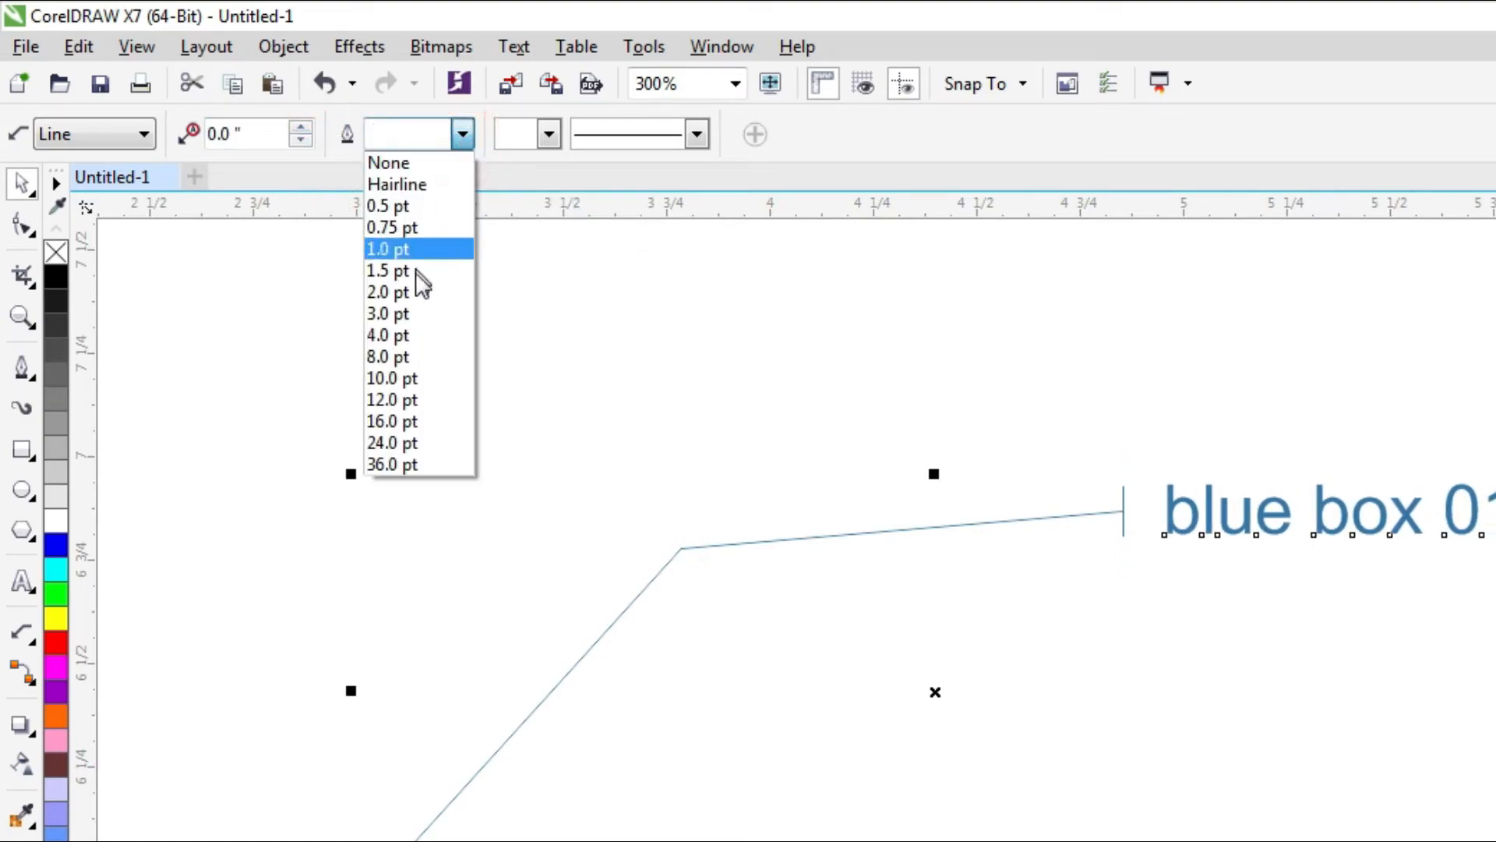
{"action": "left_click", "coordinate": [415, 271]}
{"action": "left_click", "coordinate": [463, 134]}
{"action": "left_click", "coordinate": [435, 323]}
{"action": "scroll", "coordinate": [709, 507], "scroll_direction": "down", "scroll_amount": 2}
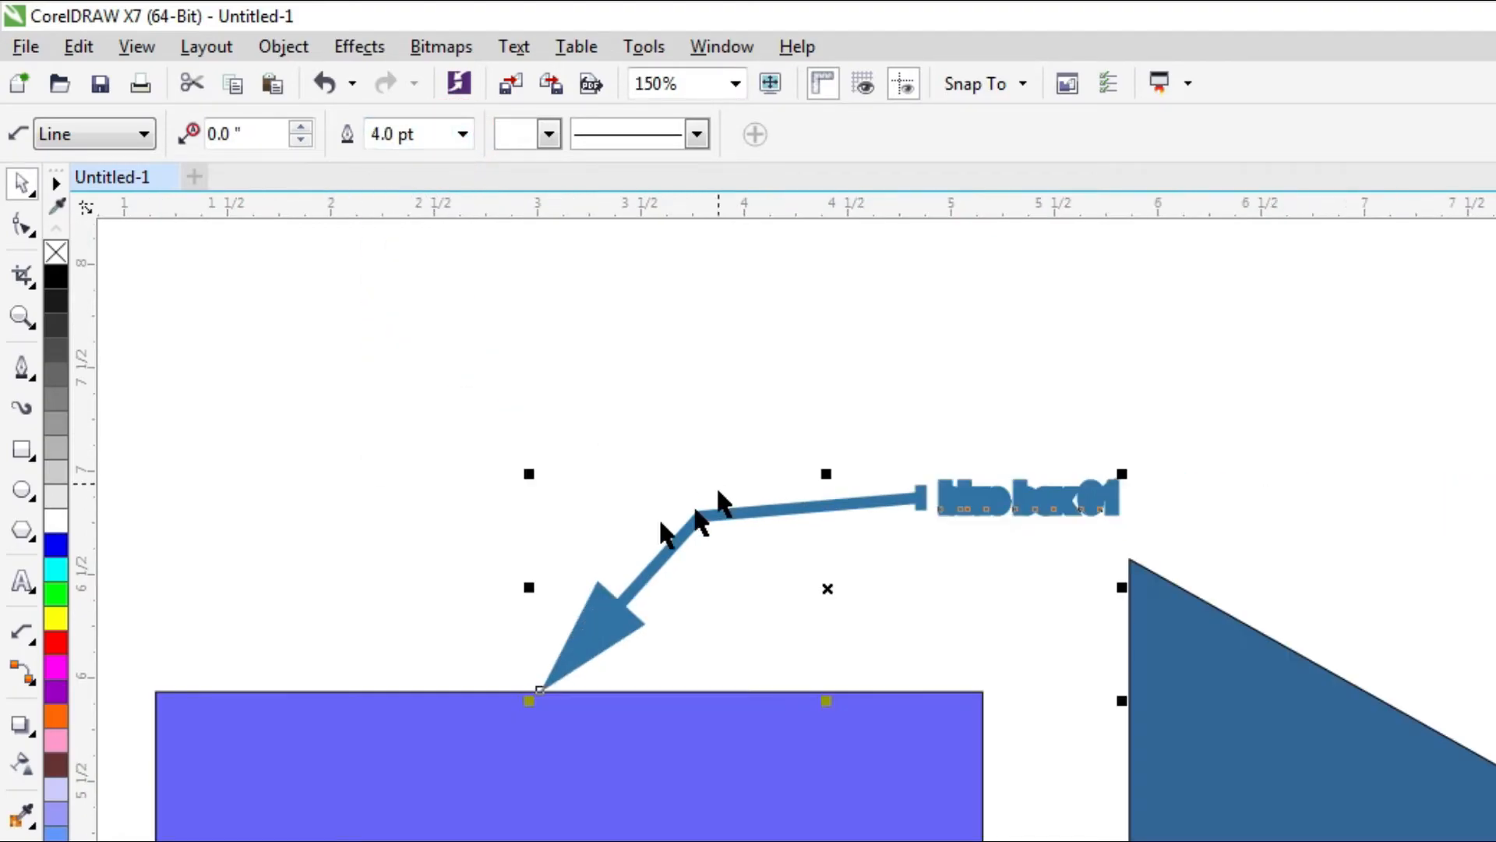
{"action": "left_click", "coordinate": [463, 134]}
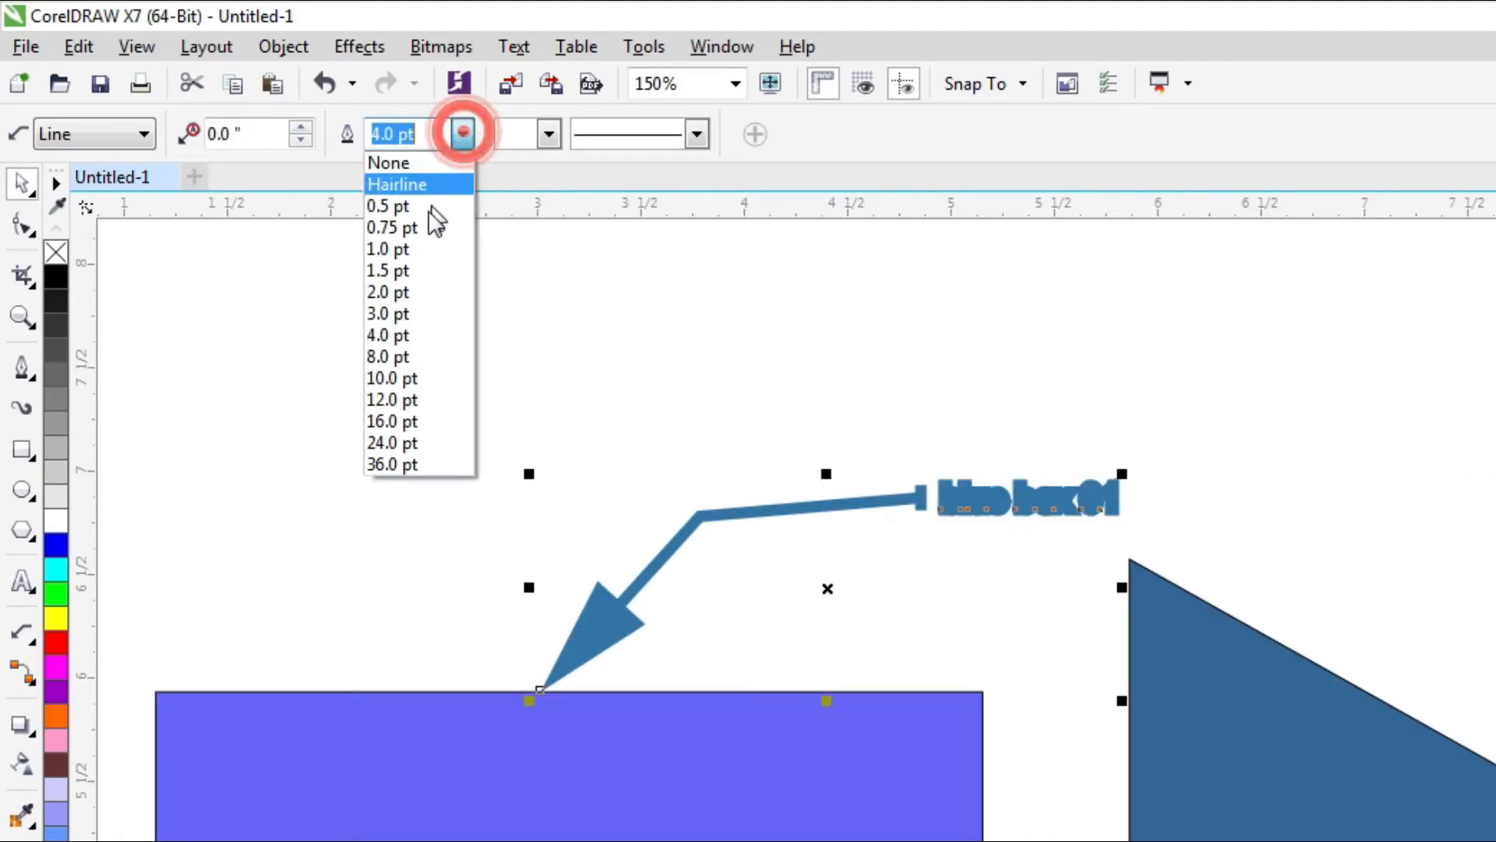
{"action": "left_click", "coordinate": [411, 252]}
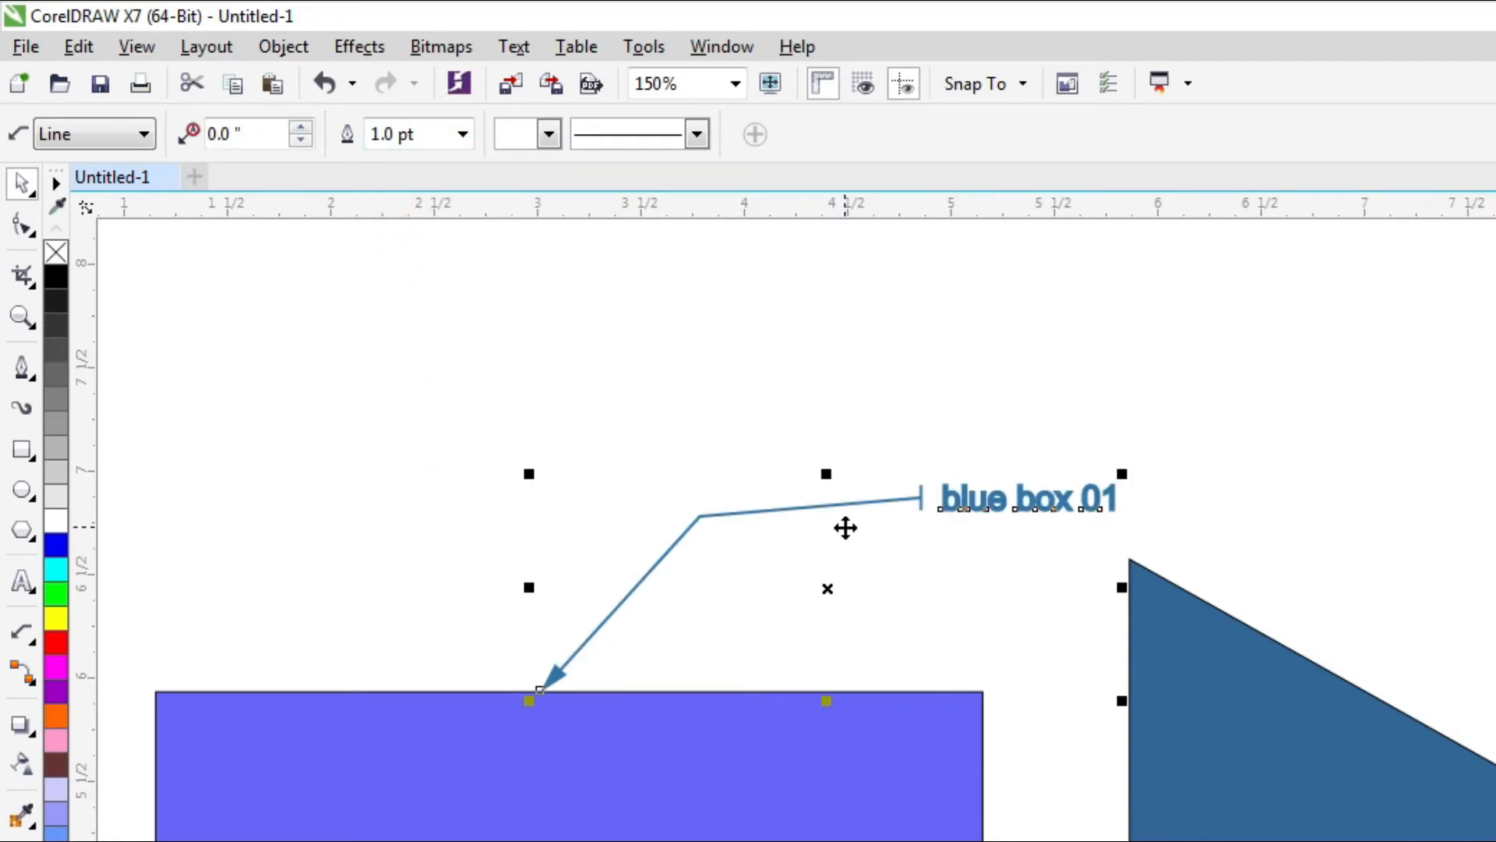
Remove the outline from the "blue box 01" callout text only, and deselect it.
{"action": "scroll", "coordinate": [820, 479], "scroll_direction": "up", "scroll_amount": 2}
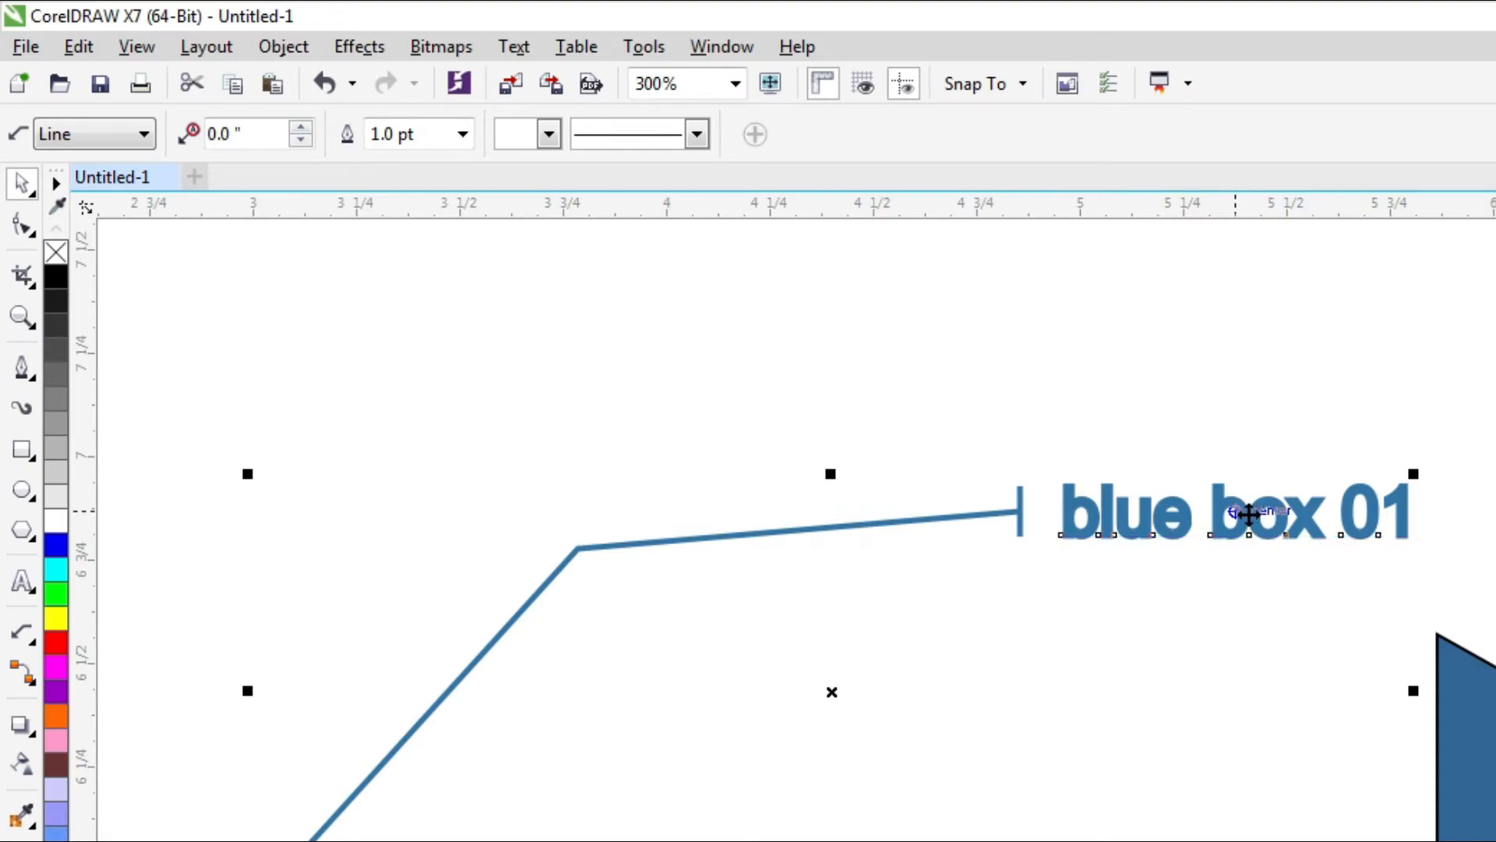
{"action": "scroll", "coordinate": [1439, 507], "scroll_direction": "down", "scroll_amount": 2}
{"action": "left_click", "coordinate": [1444, 512]}
{"action": "left_click", "coordinate": [1402, 512]}
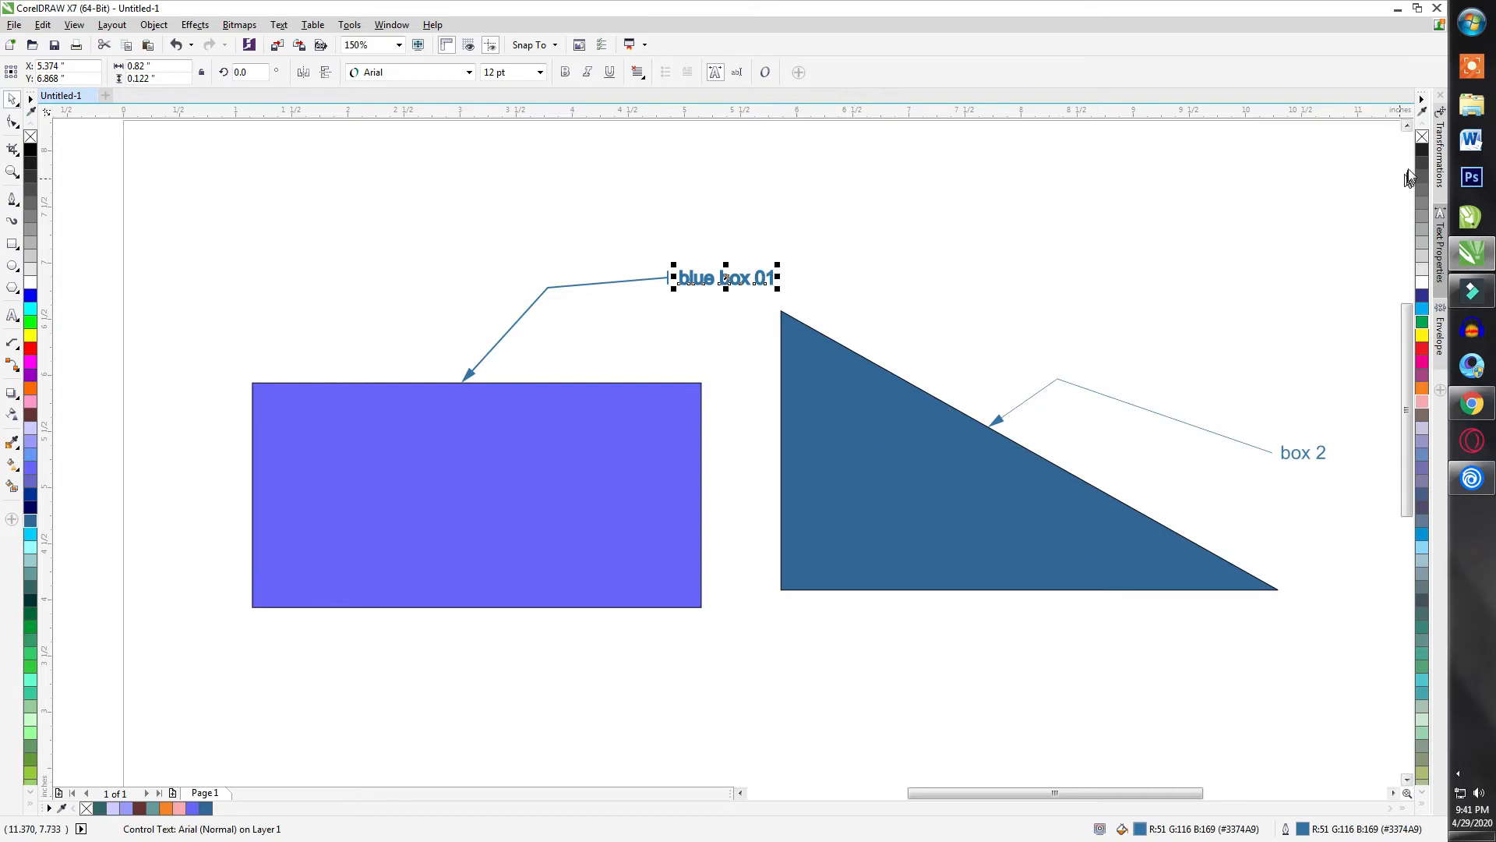
{"action": "right_click", "coordinate": [1423, 138]}
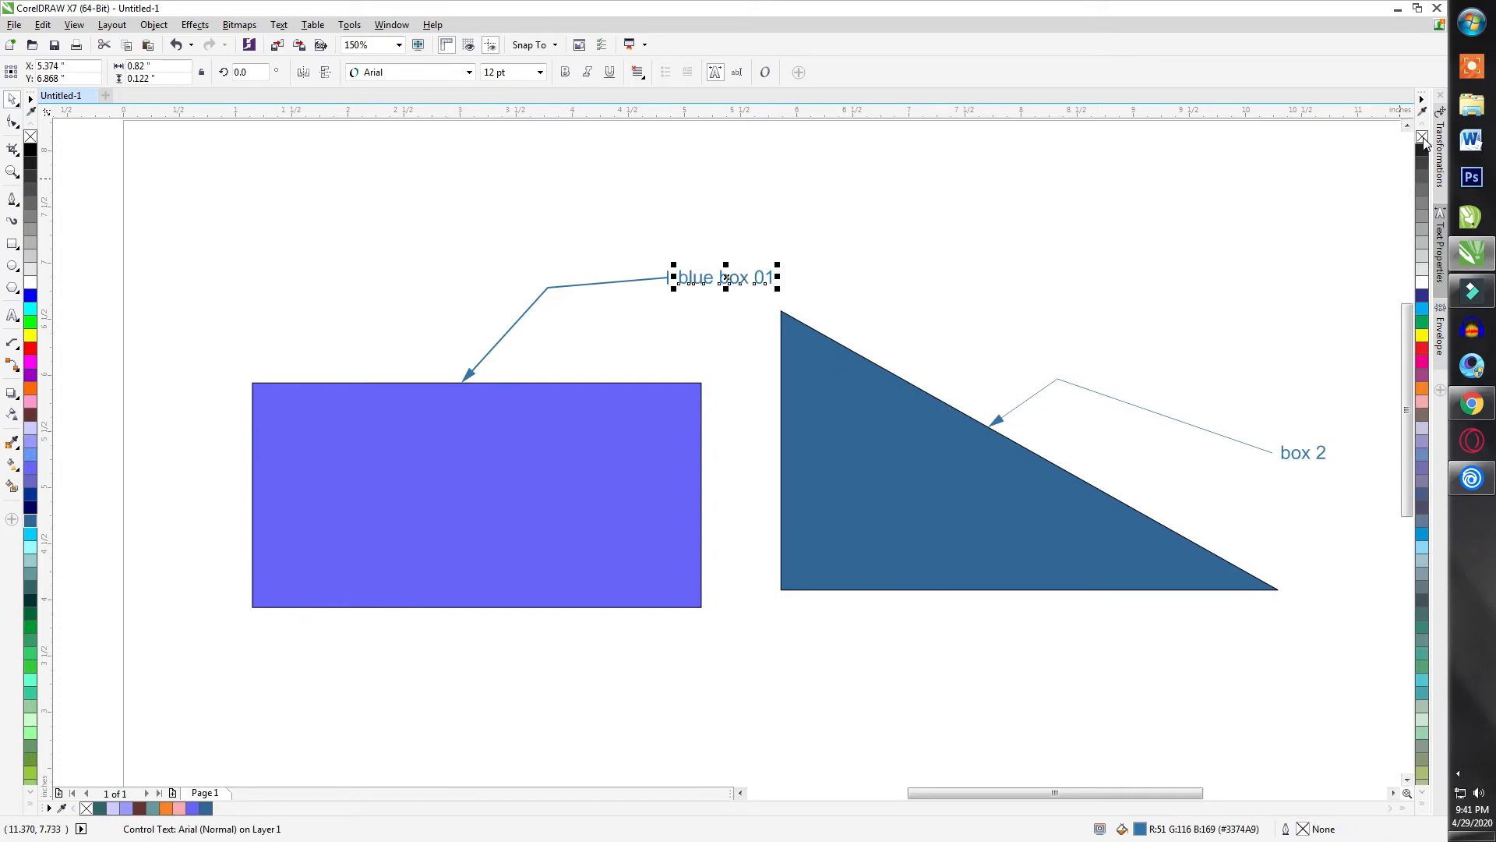
{"action": "left_click", "coordinate": [829, 279]}
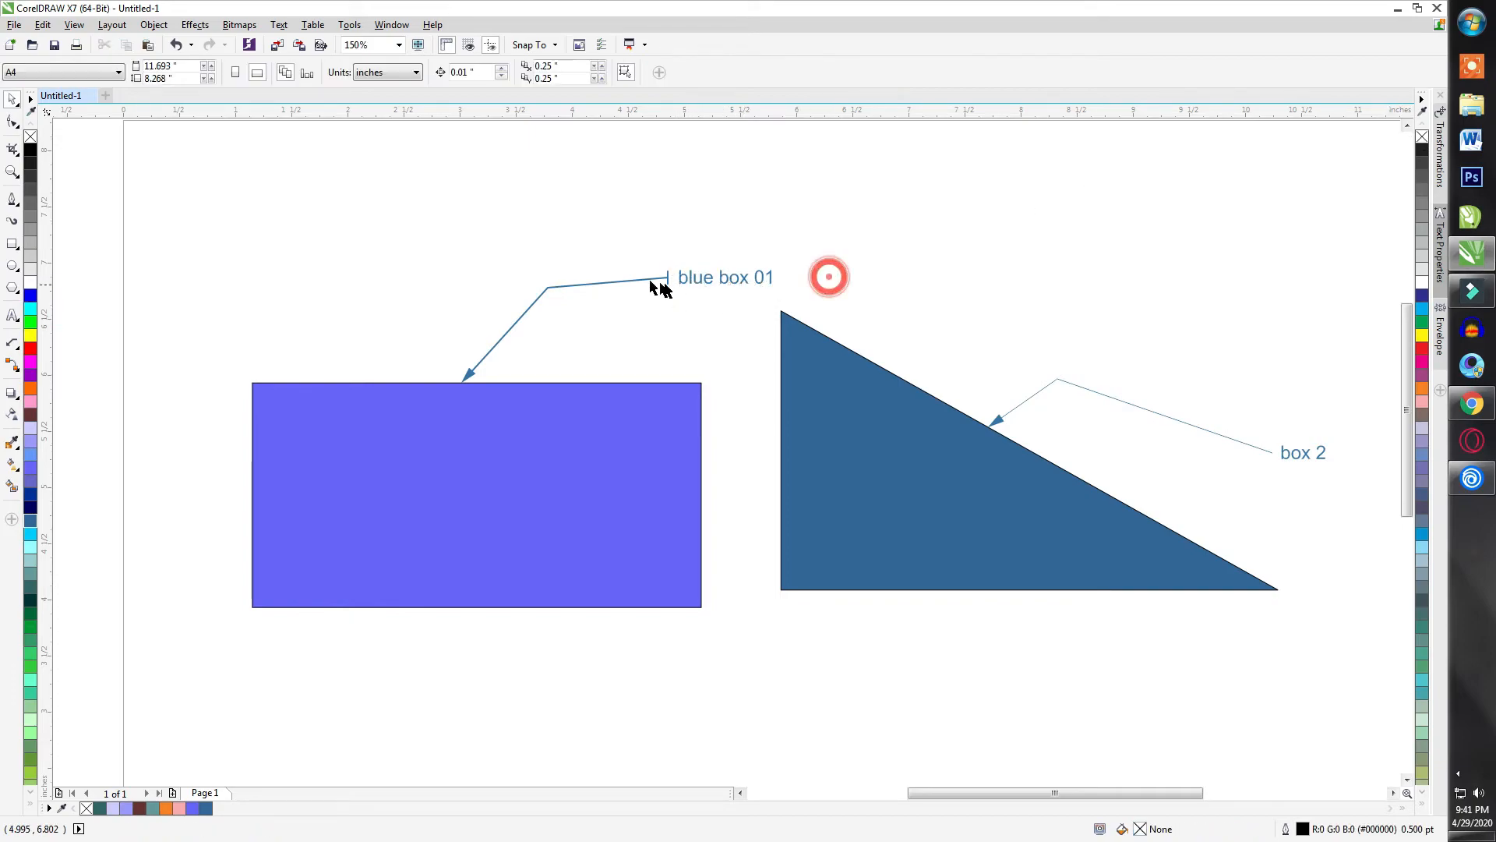
Try a solid triangular arrowhead on the "blue box 01" callout and settle on a small feathered one.
{"action": "left_click", "coordinate": [611, 287]}
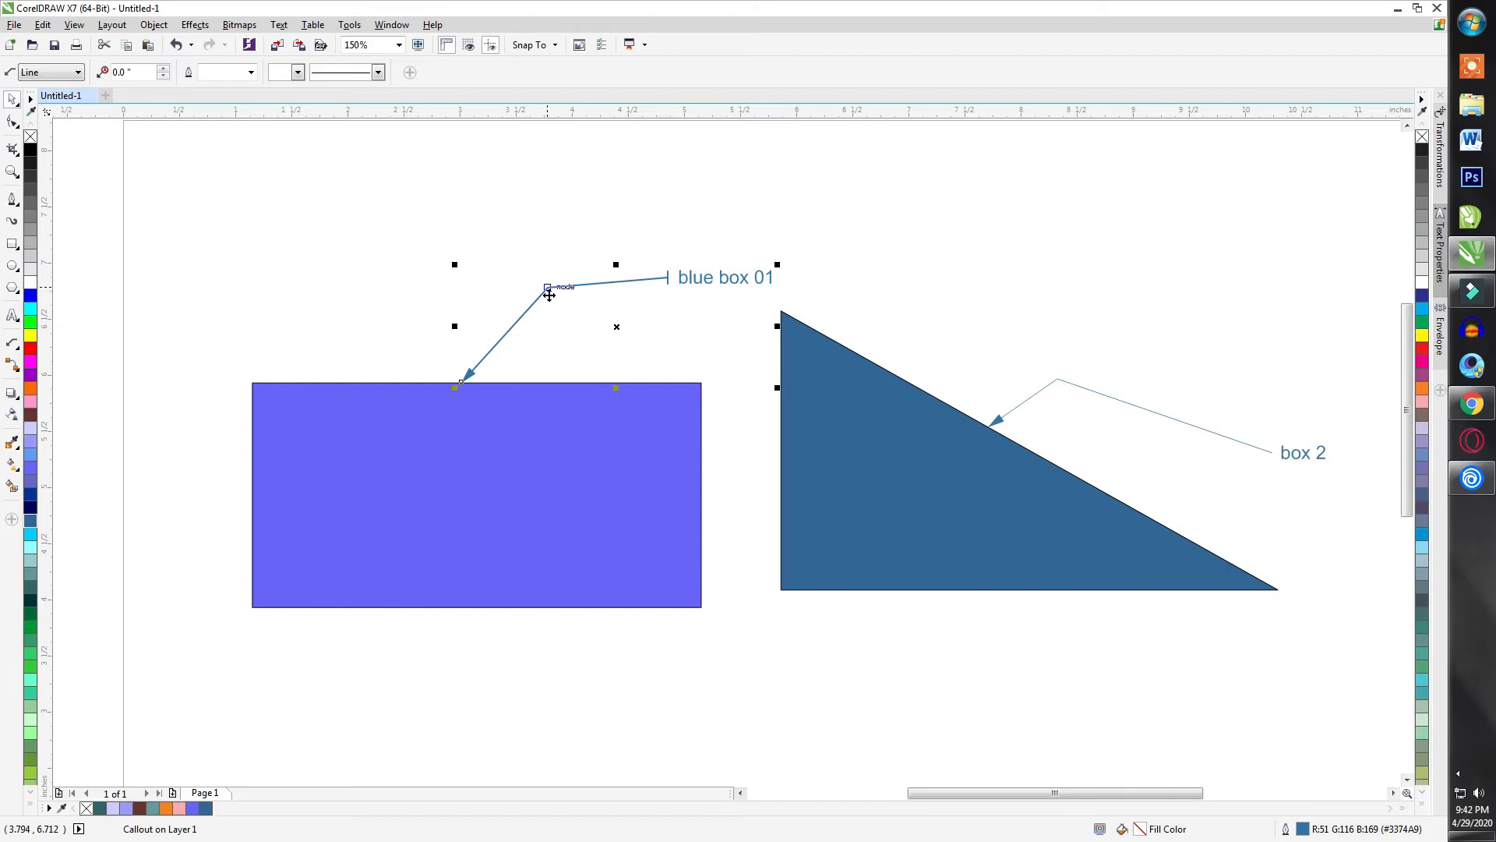
{"action": "scroll", "coordinate": [577, 287], "scroll_direction": "up", "scroll_amount": 2}
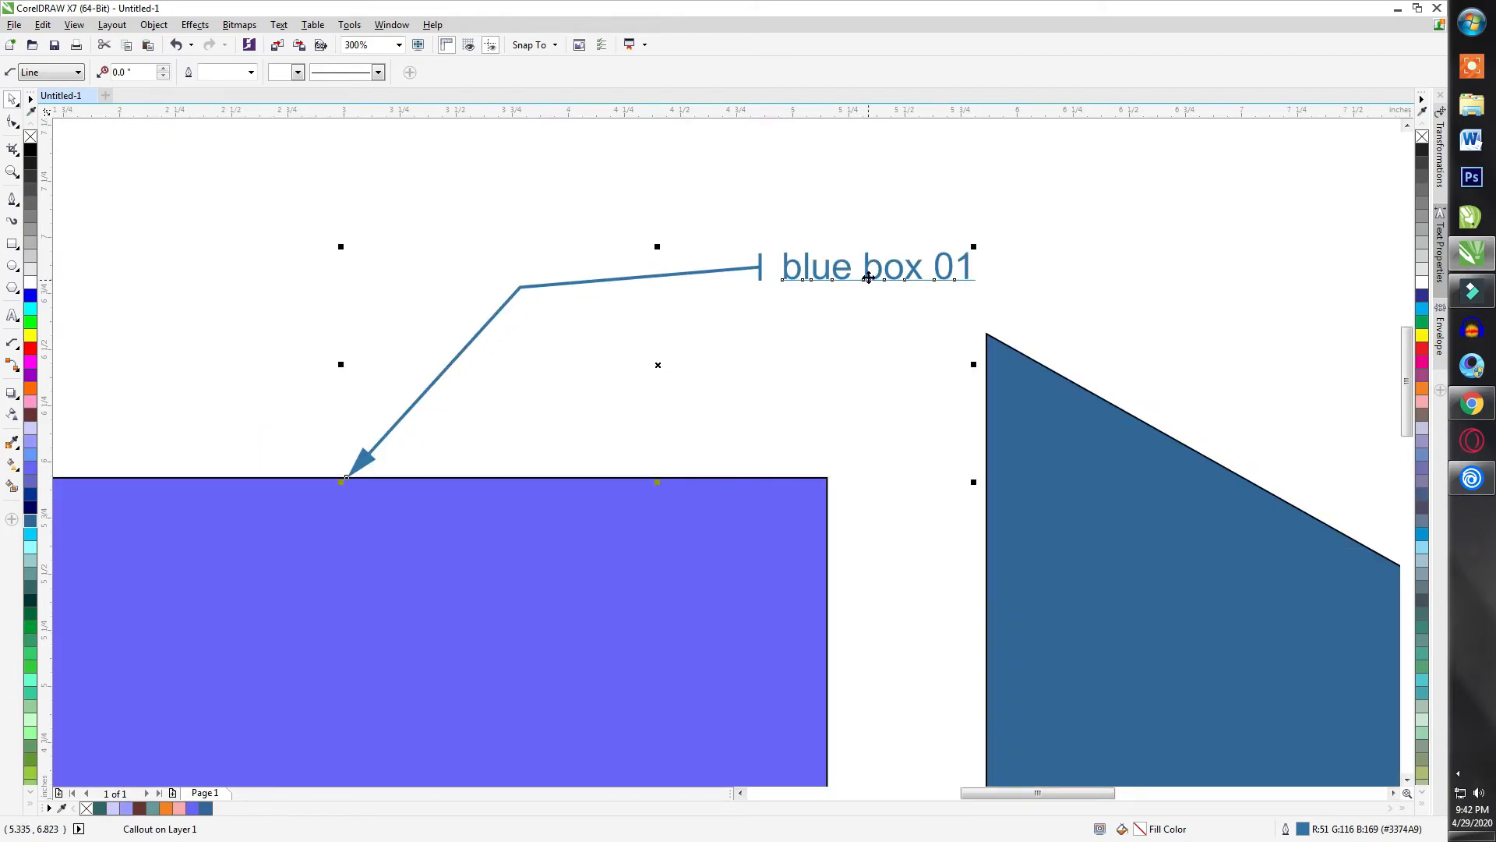
{"action": "scroll", "coordinate": [868, 278], "scroll_direction": "down", "scroll_amount": 2}
{"action": "scroll", "coordinate": [835, 301], "scroll_direction": "down", "scroll_amount": 2}
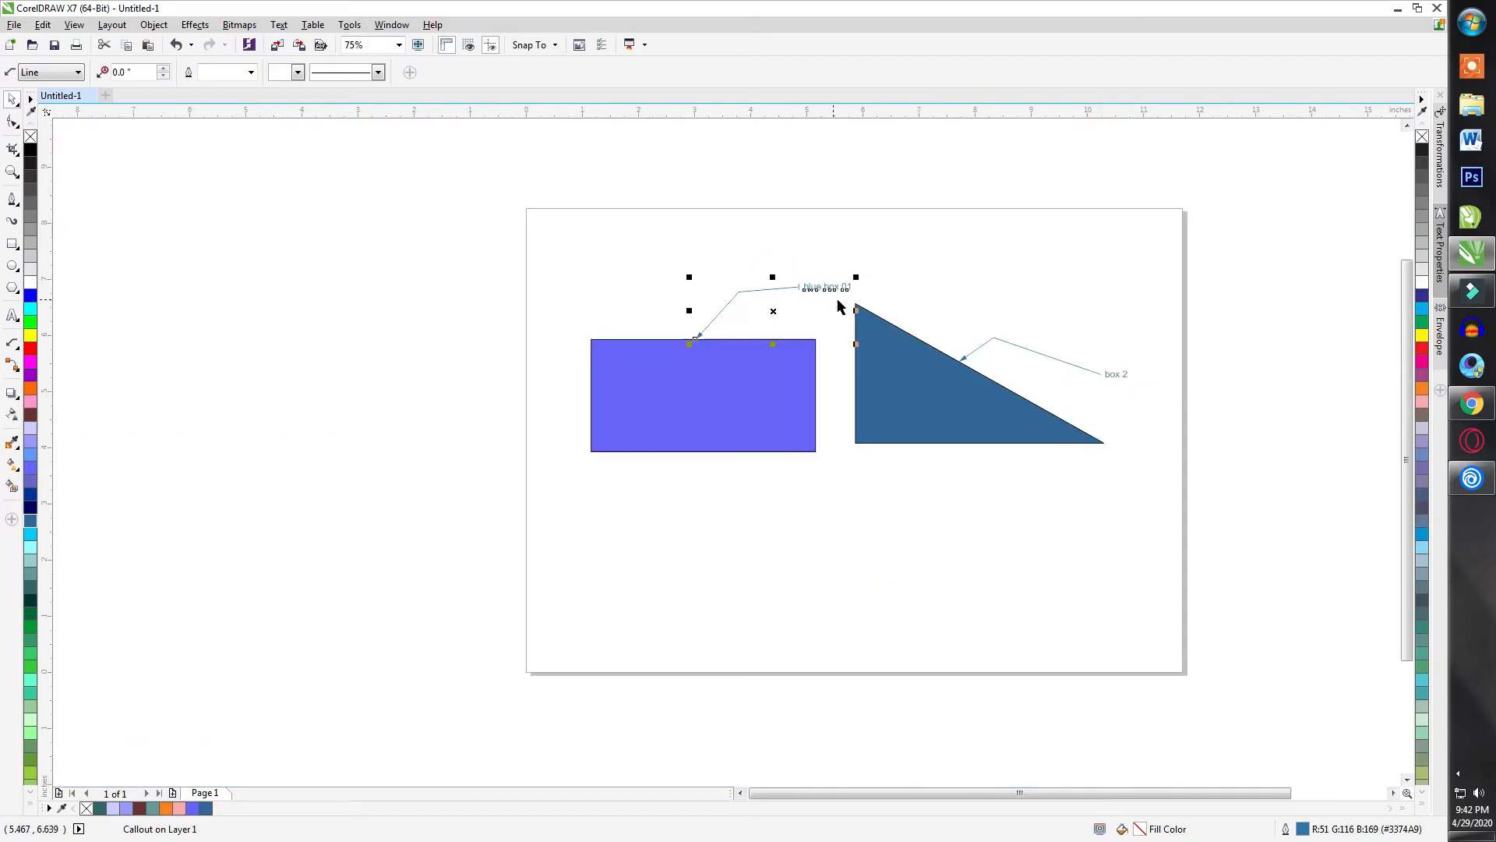
{"action": "scroll", "coordinate": [861, 288], "scroll_direction": "up", "scroll_amount": 2}
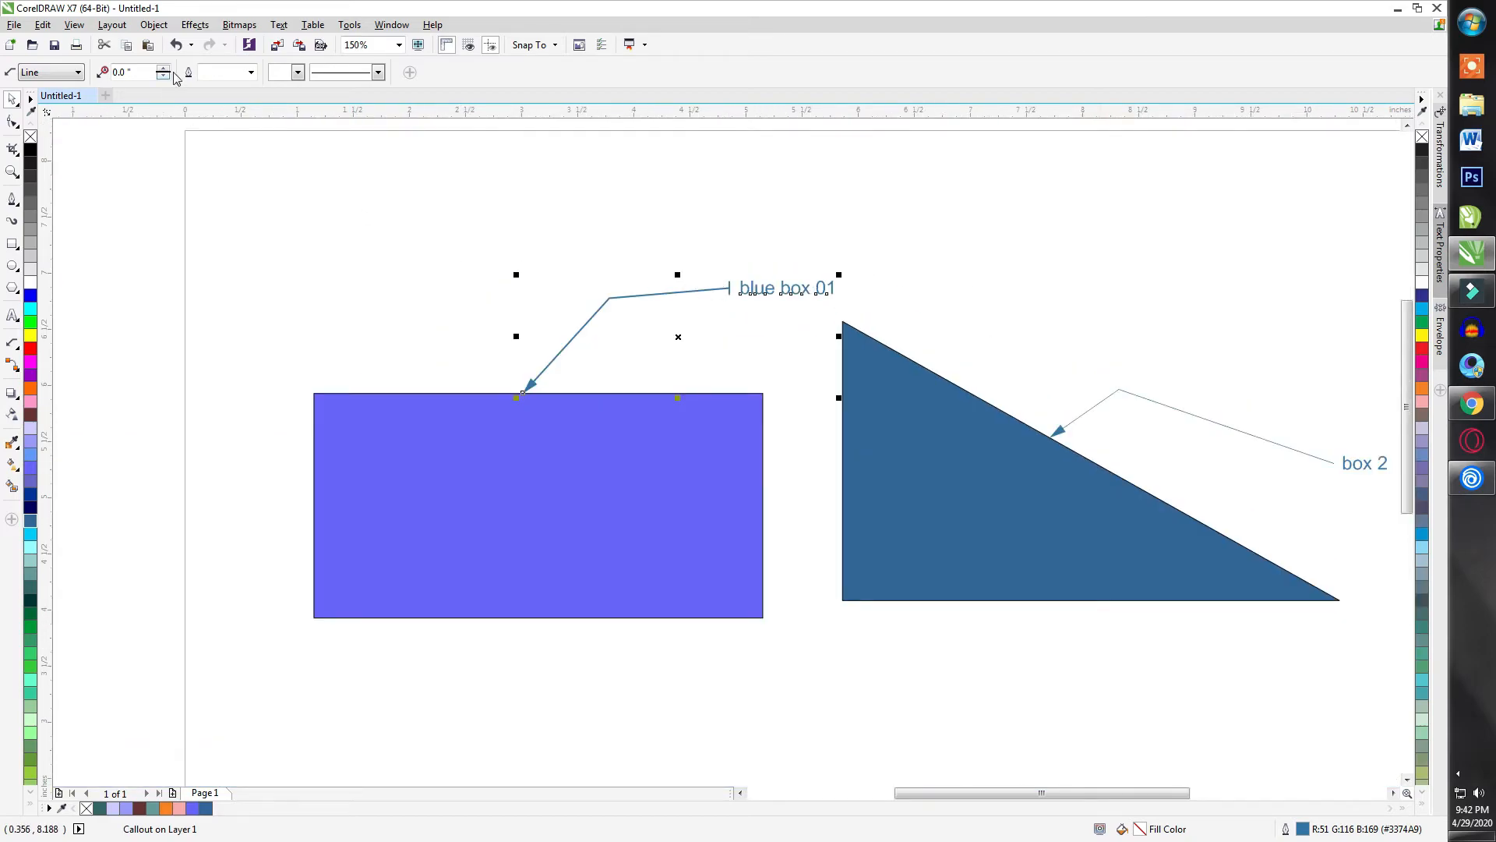
{"action": "left_click", "coordinate": [301, 78]}
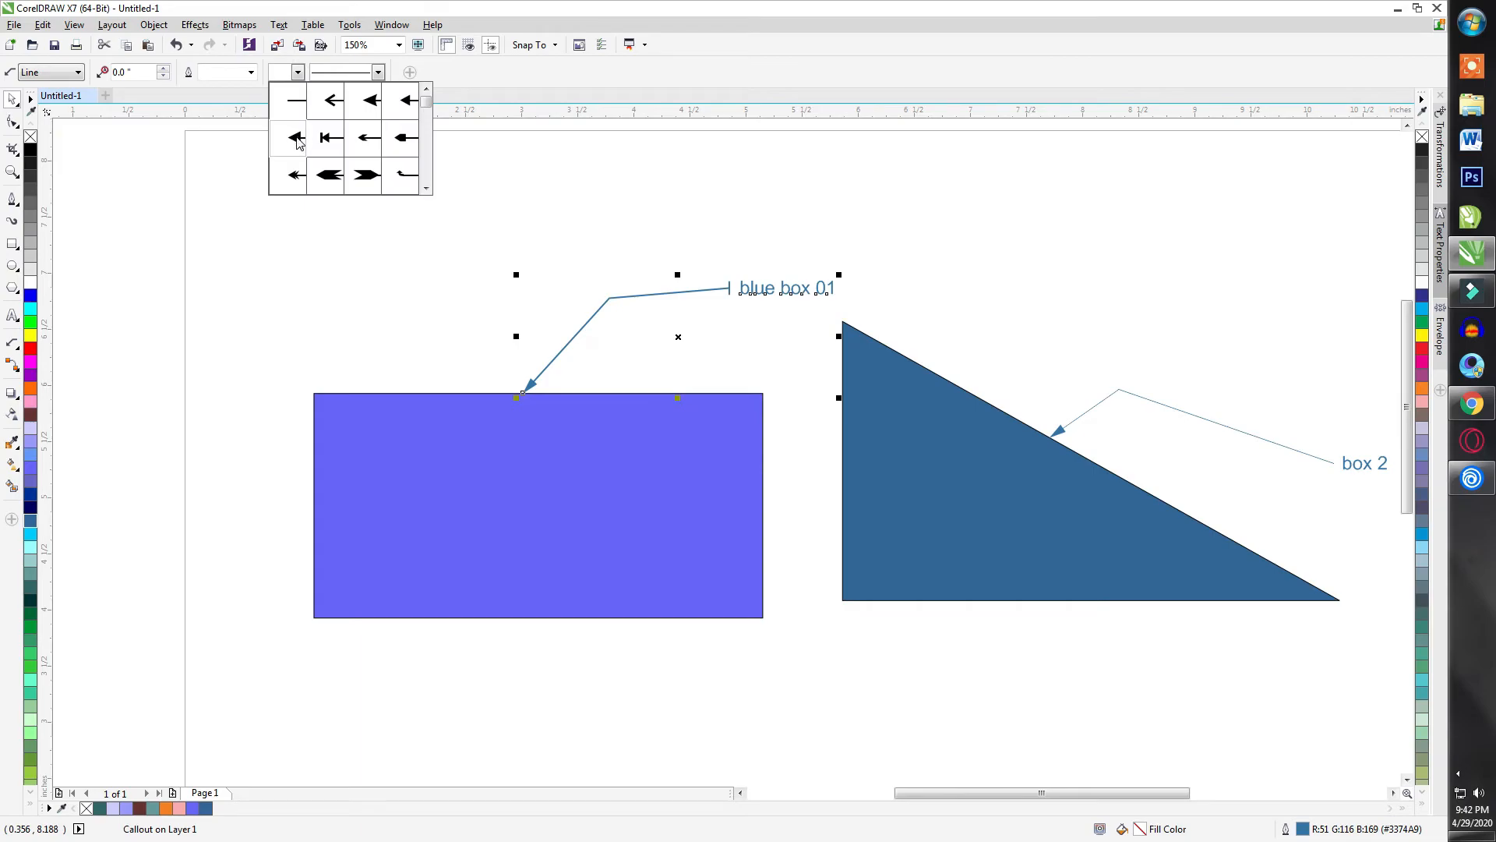
{"action": "left_click", "coordinate": [299, 134]}
{"action": "scroll", "coordinate": [487, 382], "scroll_direction": "up", "scroll_amount": 2}
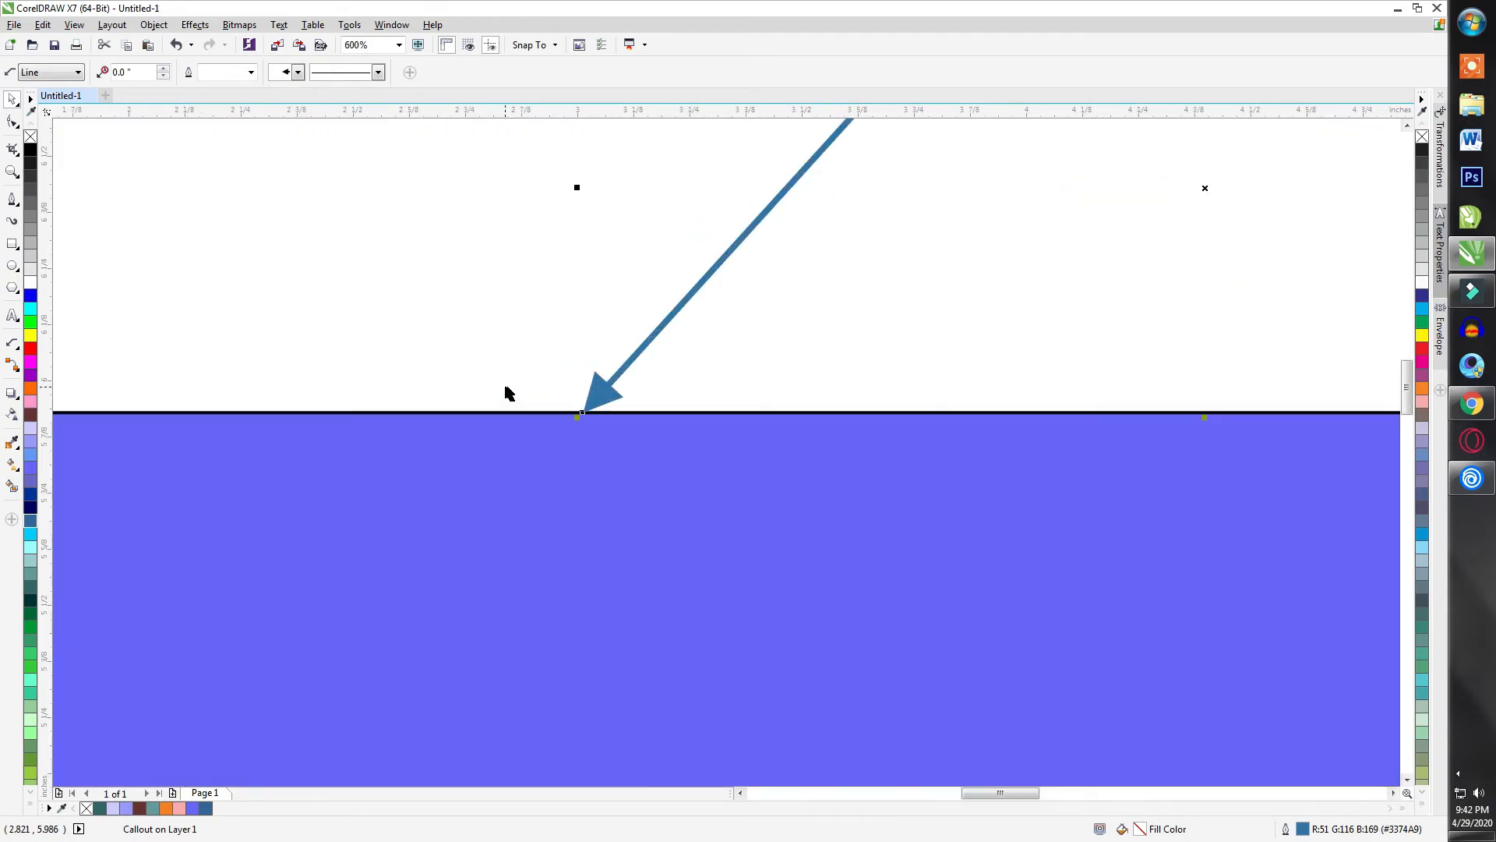
{"action": "left_click", "coordinate": [298, 72]}
{"action": "left_click", "coordinate": [294, 190]}
{"action": "scroll", "coordinate": [458, 414], "scroll_direction": "down", "scroll_amount": 2}
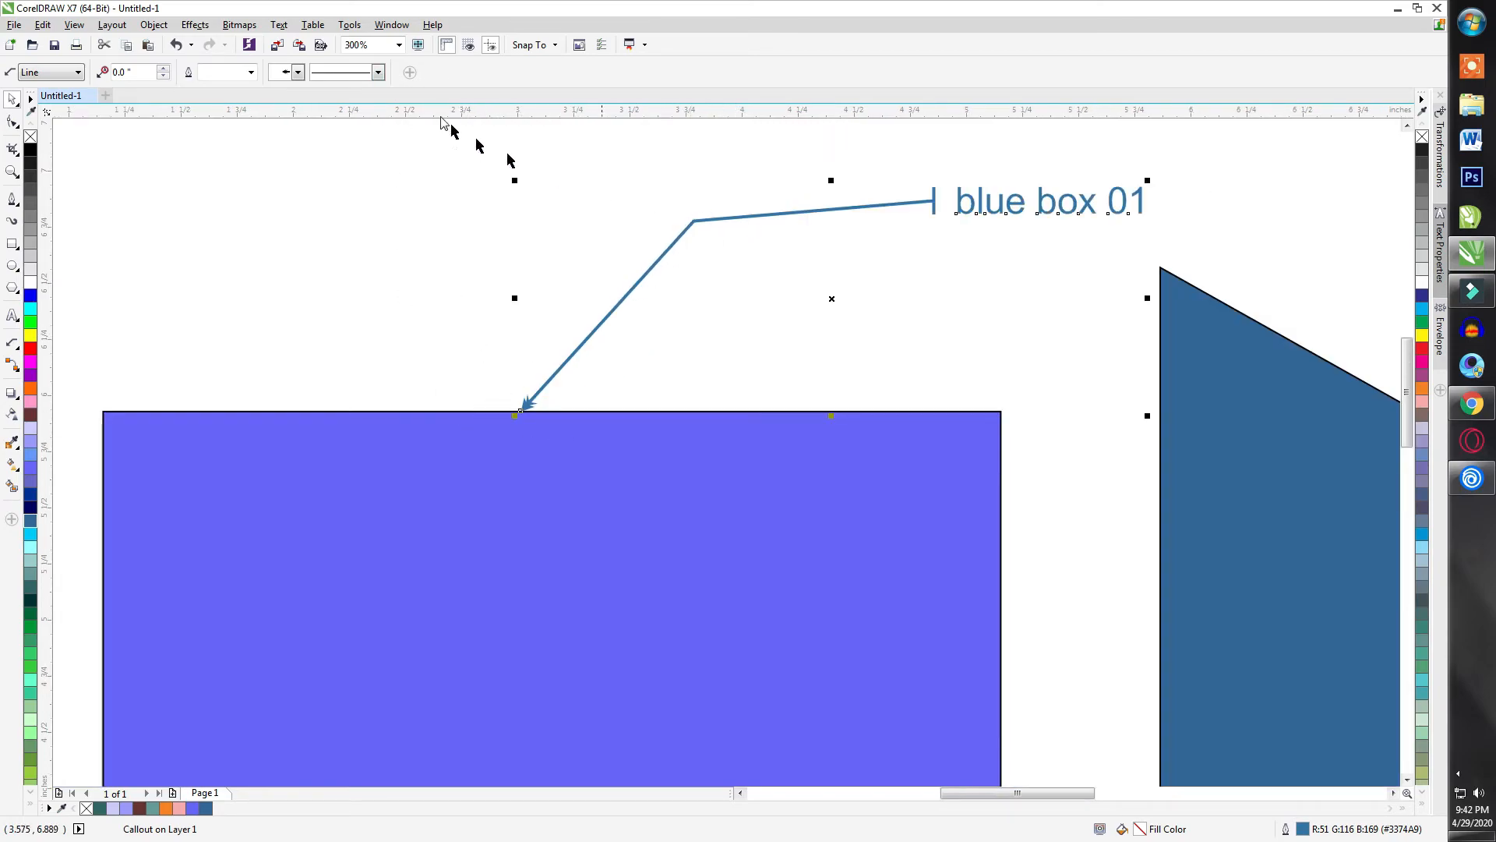
Apply a dashed line style to the "blue box 01" callout and deselect it.
{"action": "left_click", "coordinate": [380, 73]}
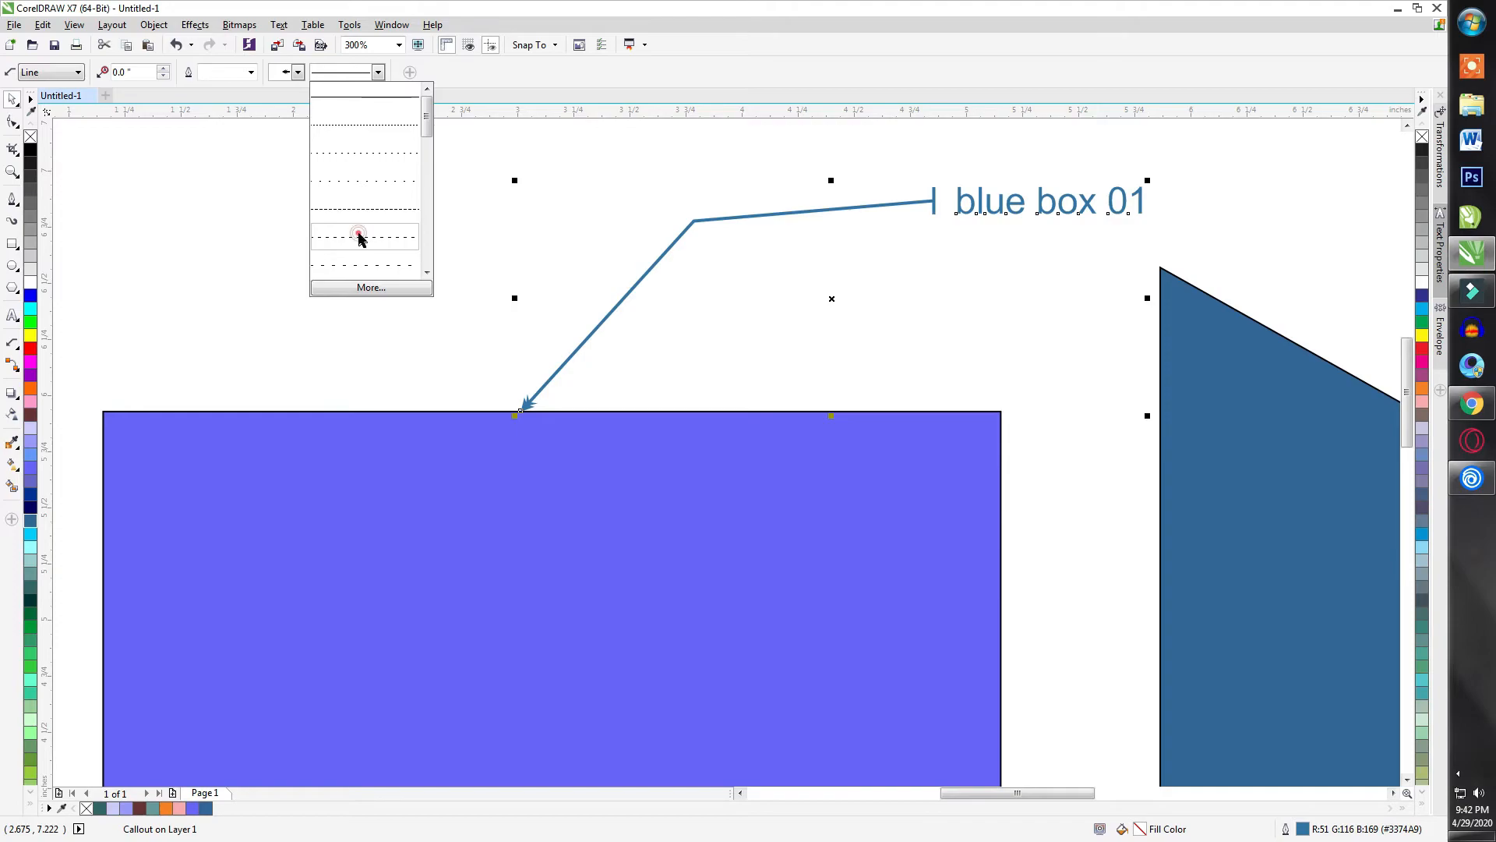
{"action": "left_click", "coordinate": [358, 237]}
{"action": "left_click", "coordinate": [523, 287]}
{"action": "scroll", "coordinate": [521, 311], "scroll_direction": "down", "scroll_amount": 2}
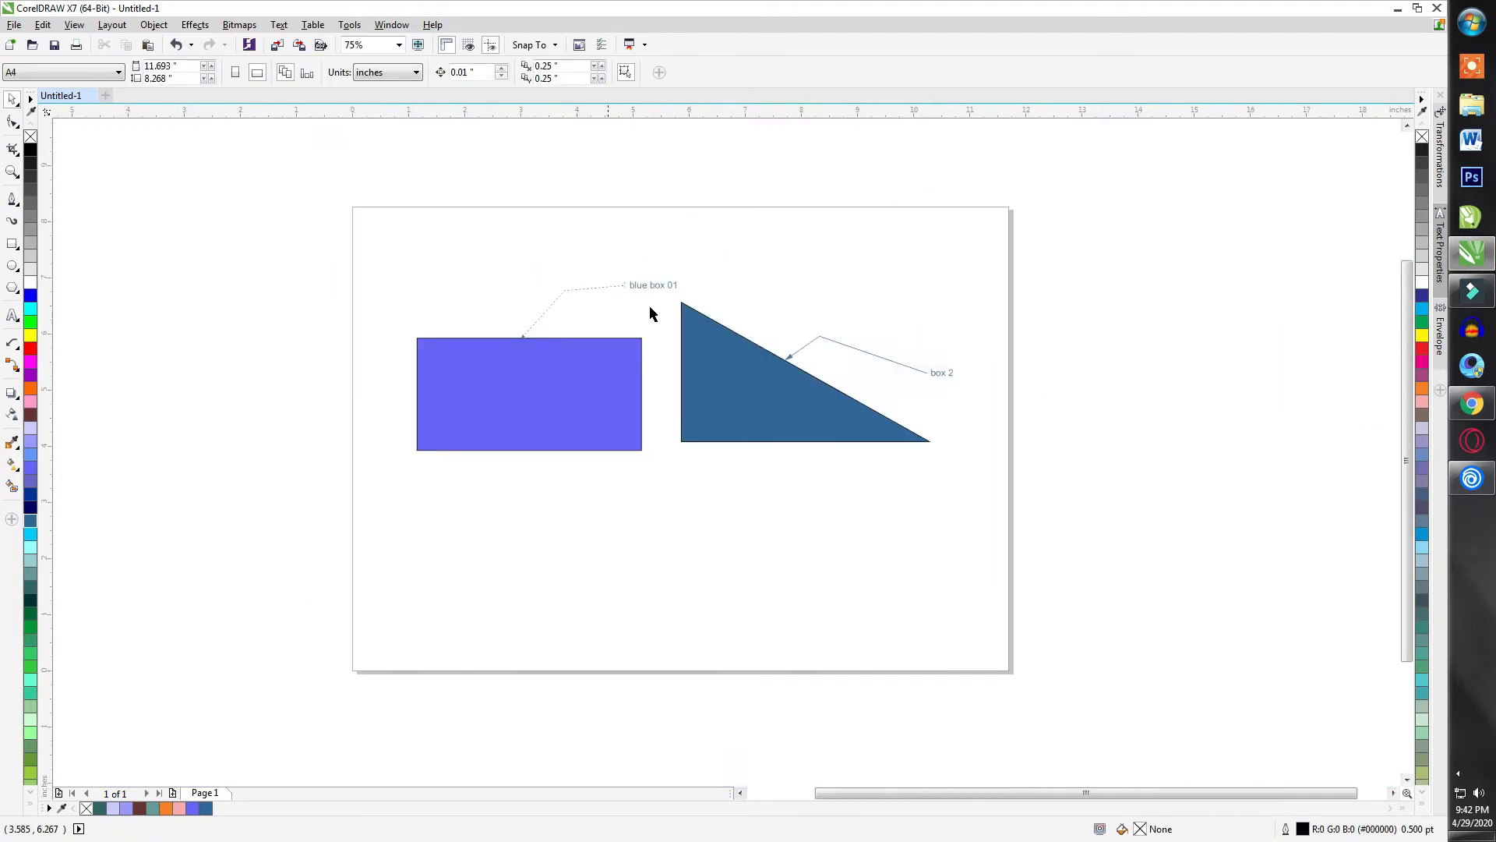
{"action": "scroll", "coordinate": [659, 303], "scroll_direction": "up", "scroll_amount": 1}
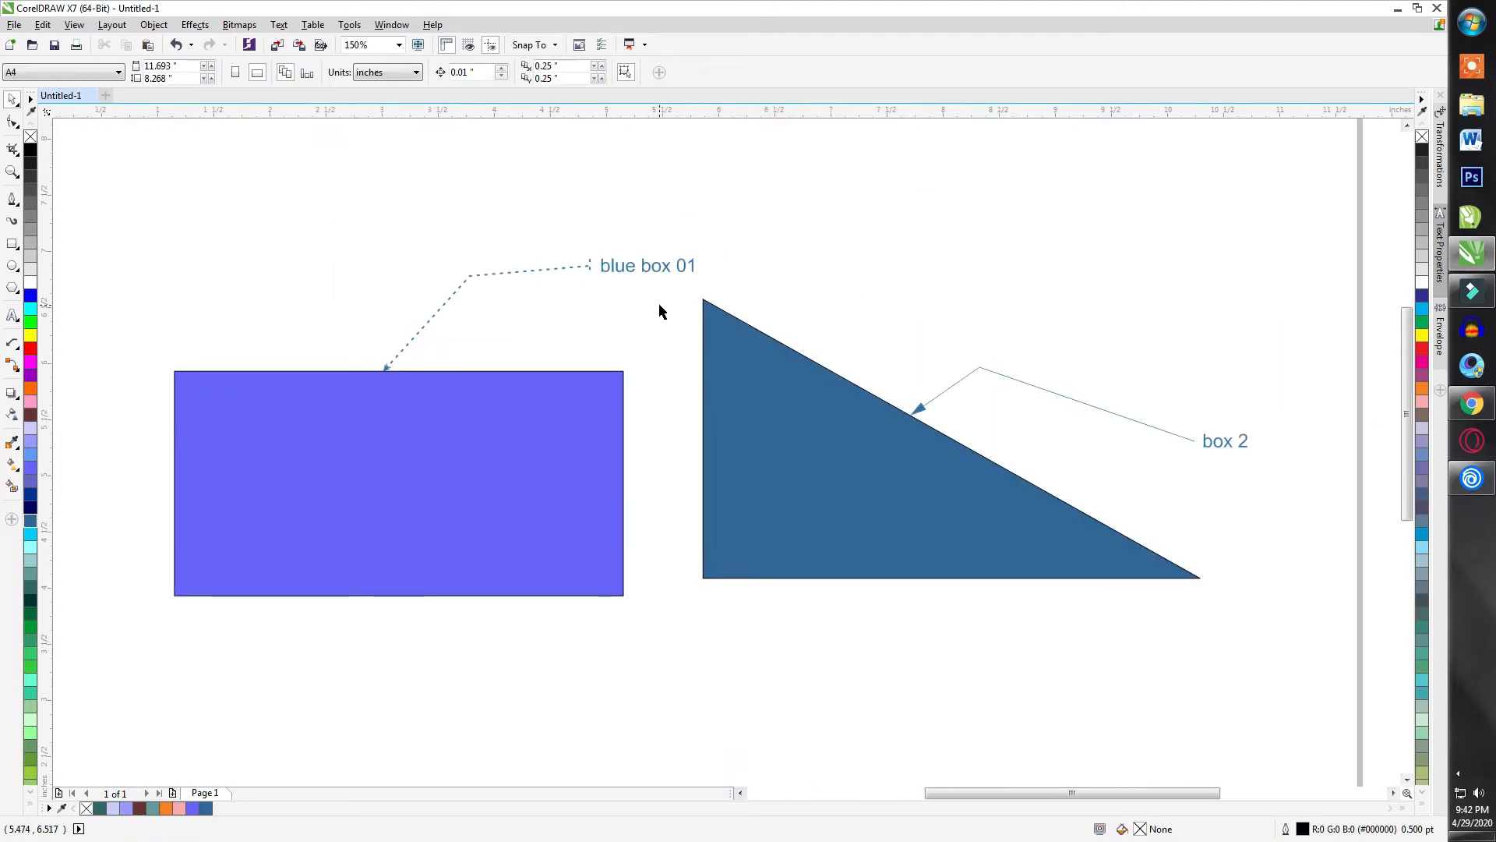
{"action": "left_click", "coordinate": [1218, 442]}
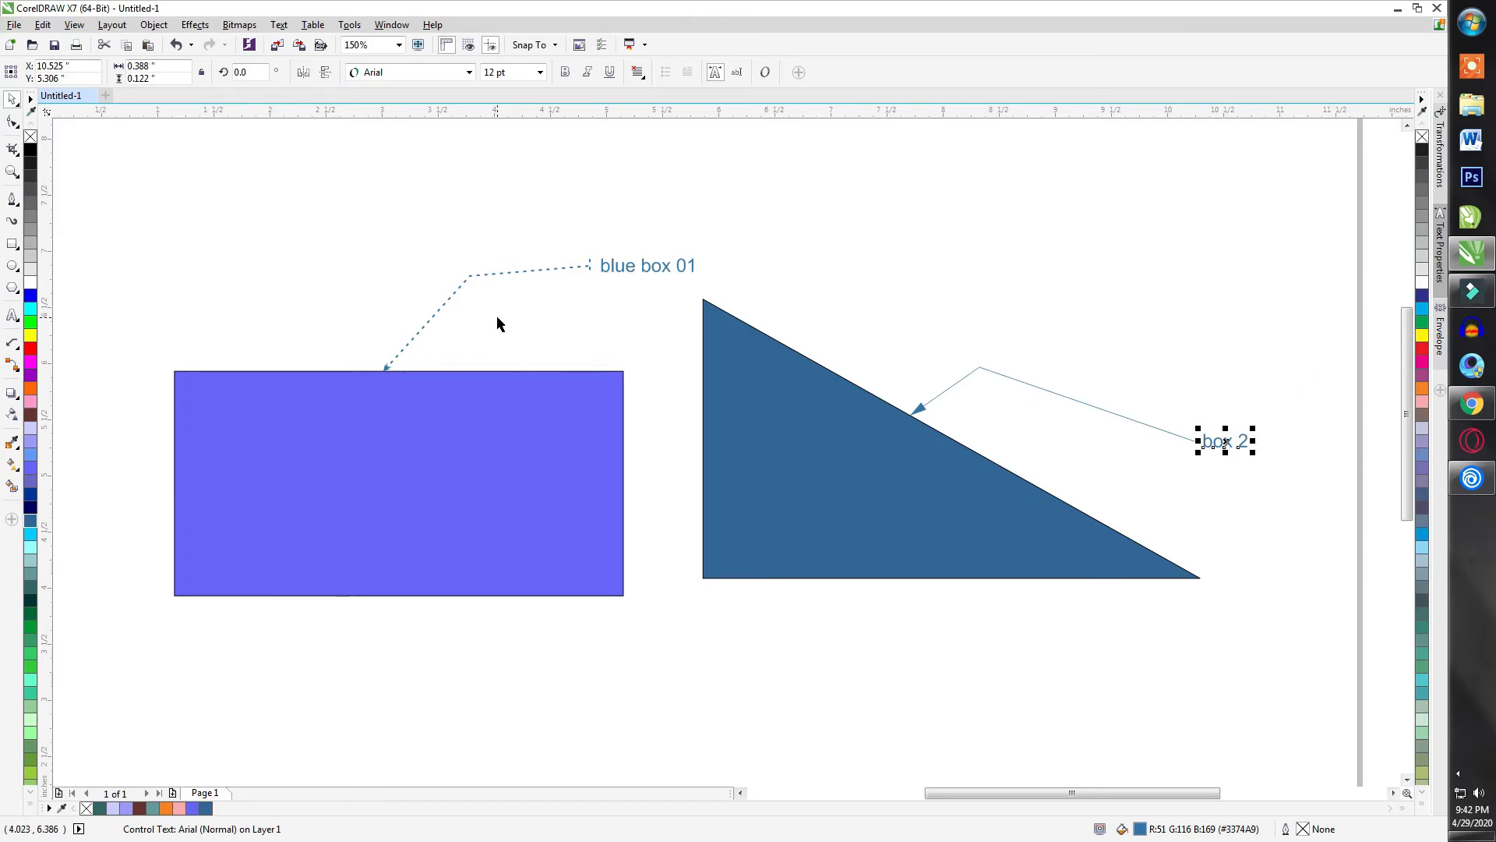
{"action": "left_click", "coordinate": [528, 205]}
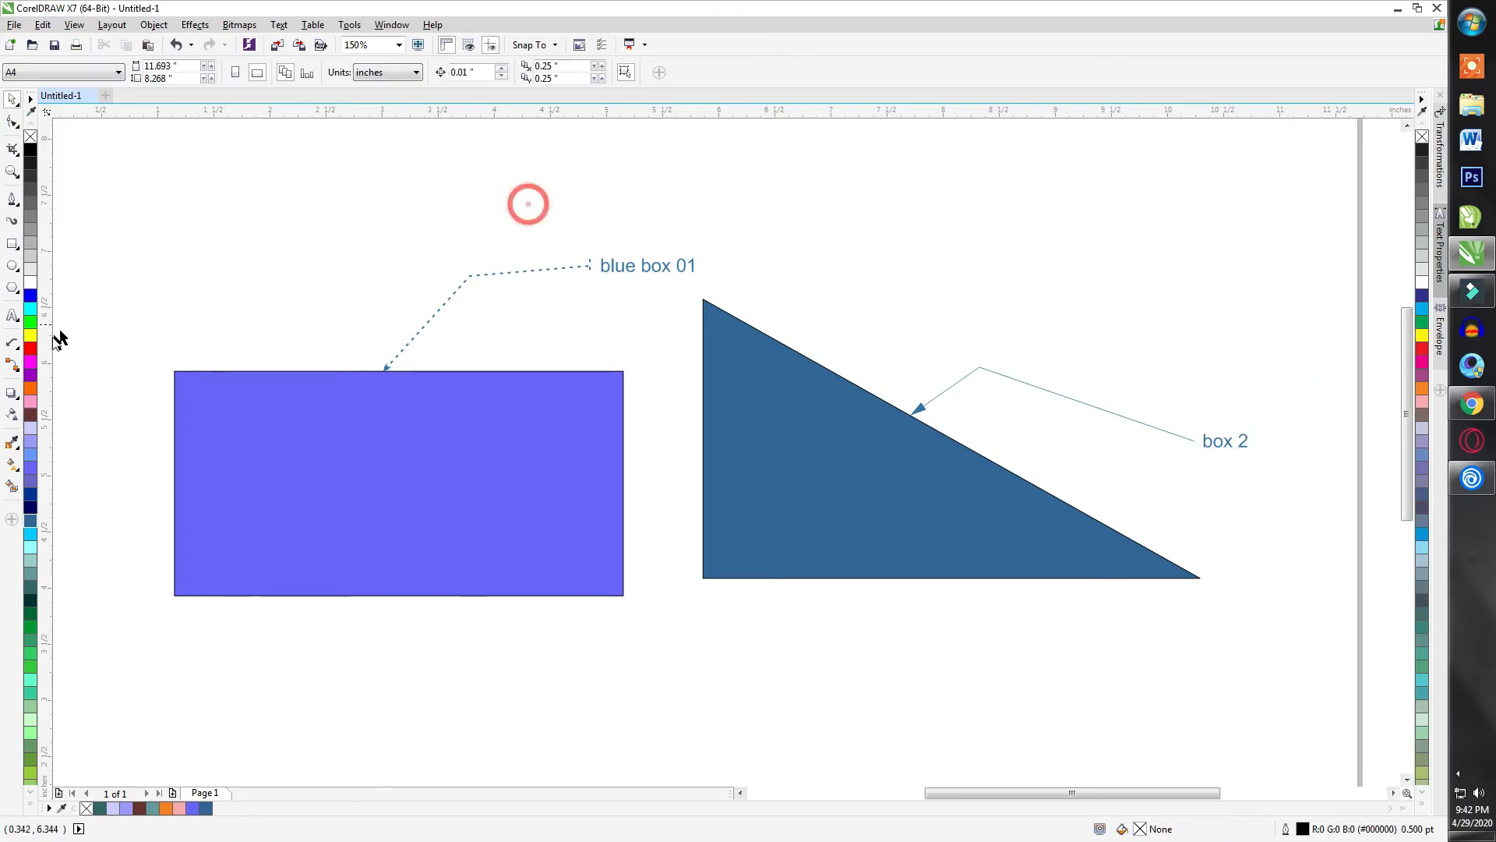
{"action": "left_click", "coordinate": [17, 396]}
{"action": "mouse_move", "coordinate": [14, 343]}
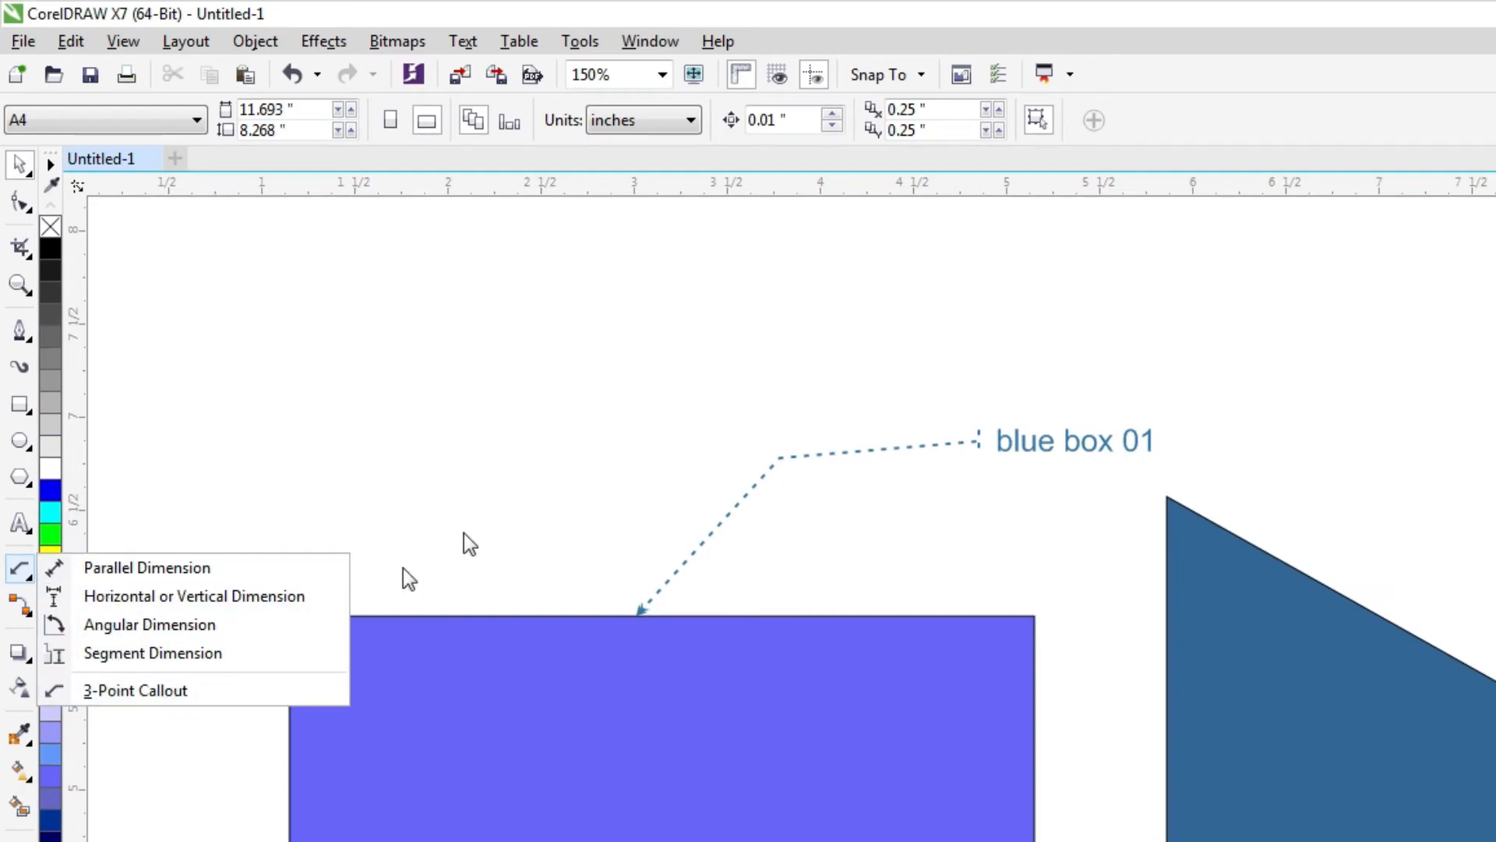
{"action": "mouse_move", "coordinate": [18, 605]}
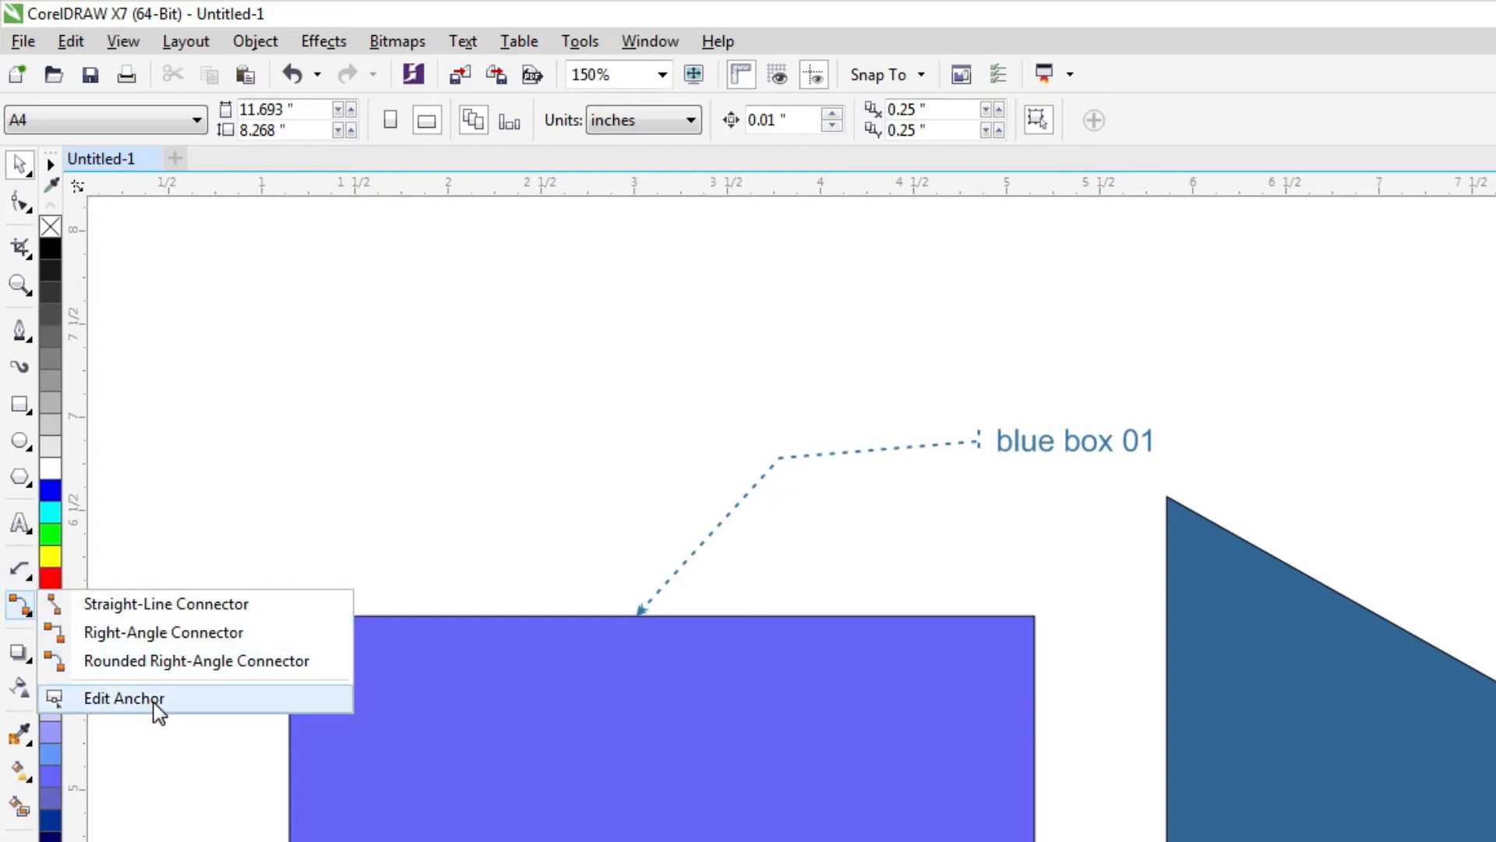
{"action": "left_click", "coordinate": [438, 467]}
Delete the rectangle, the triangle and both callouts together to empty the page.
{"action": "scroll", "coordinate": [376, 365], "scroll_direction": "down", "scroll_amount": 1}
{"action": "left_click_drag", "start_coordinate": [271, 303], "coordinate": [1487, 817]}
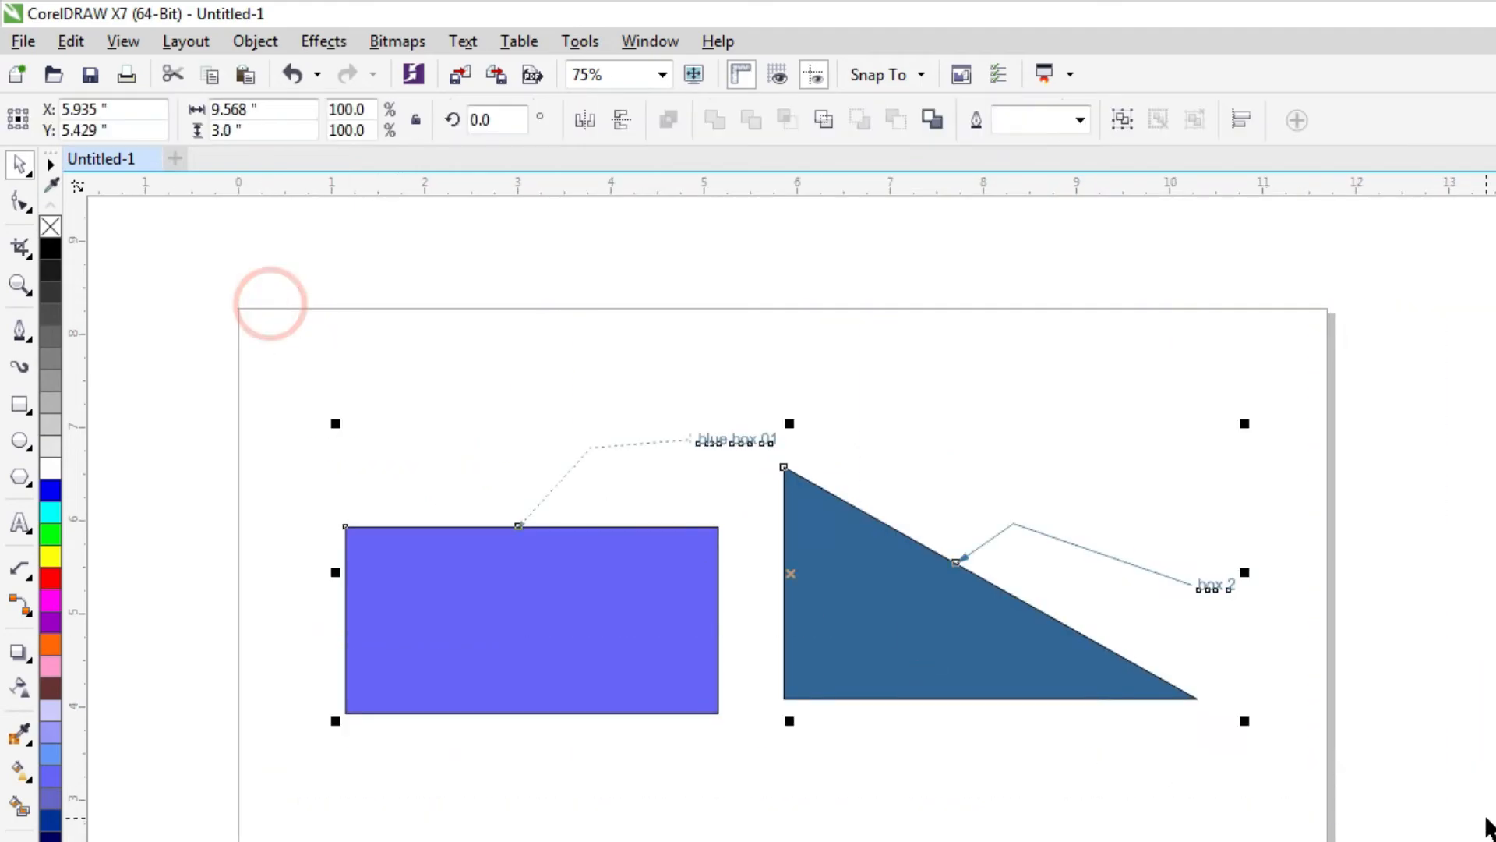
{"action": "key", "text": "Delete"}
{"action": "scroll", "coordinate": [269, 488], "scroll_direction": "up", "scroll_amount": 1}
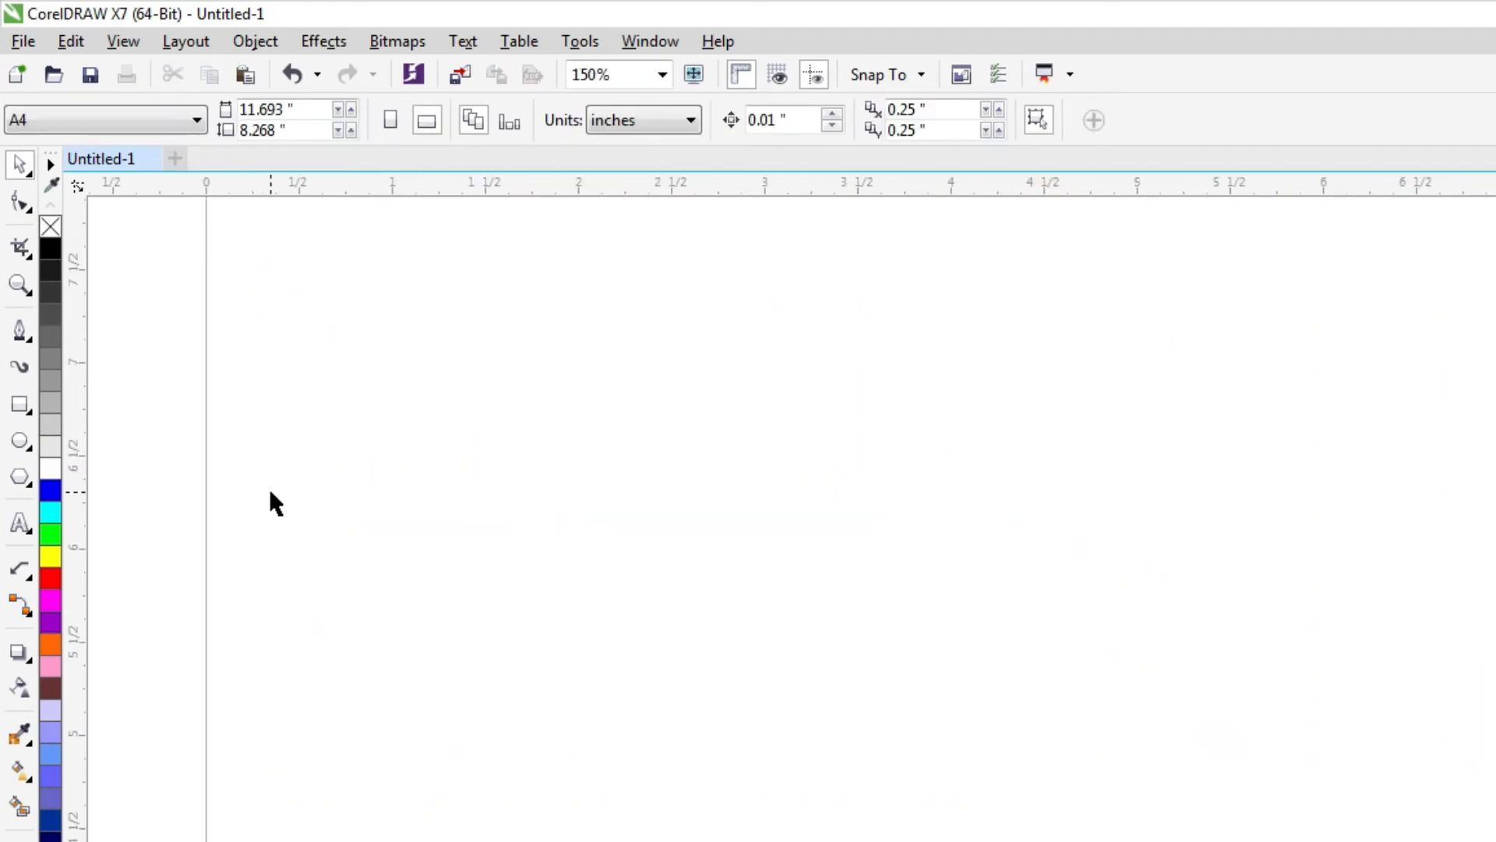
Draw a rectangle about 5.5 by 2.0 inches near the page's top and another about 3.1 by 1.4 inches at its lower right.
{"action": "left_click", "coordinate": [30, 613]}
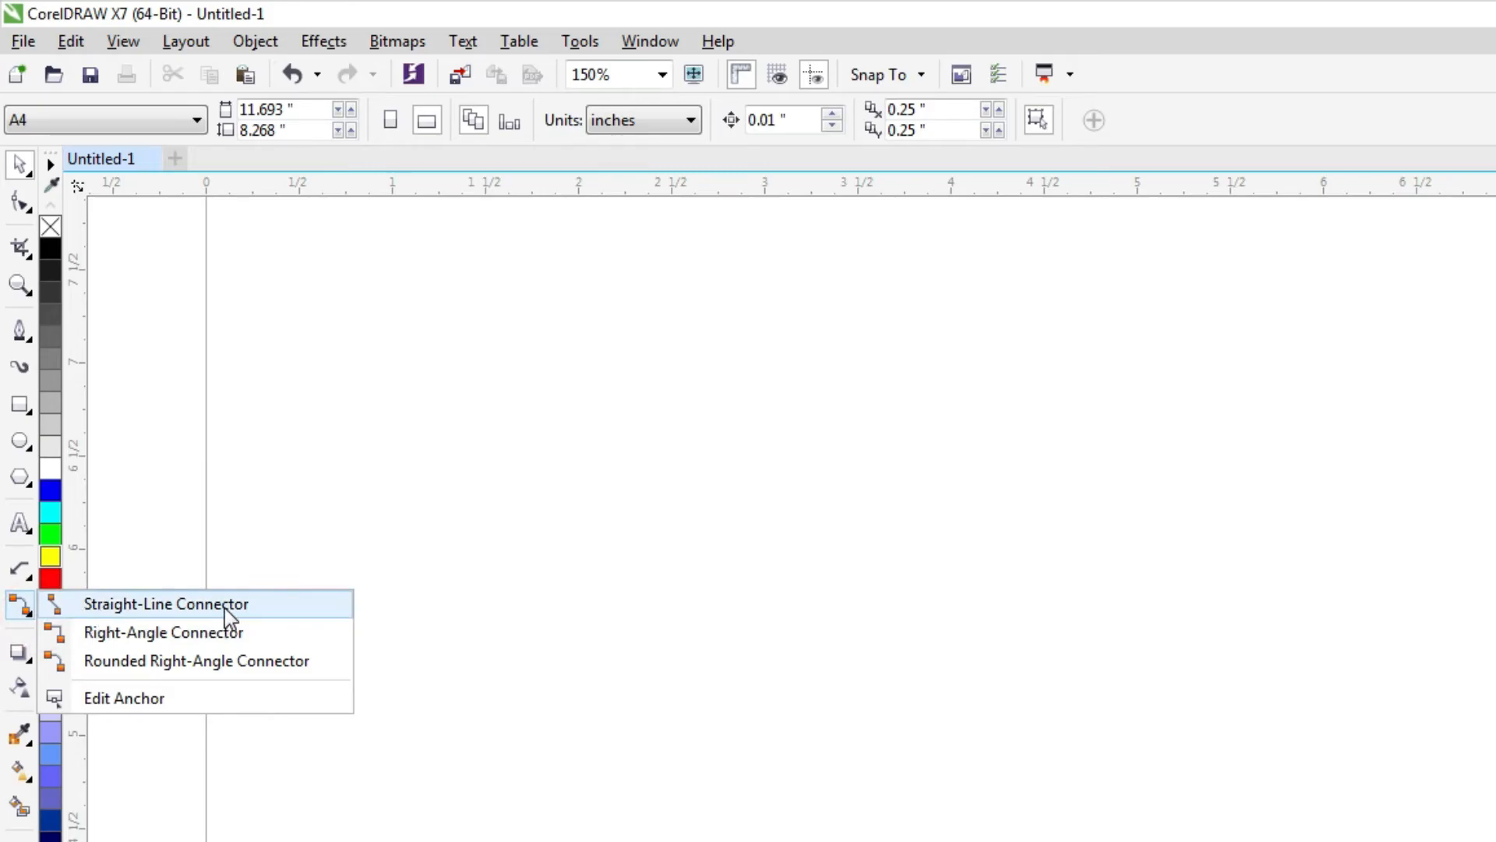
{"action": "left_click", "coordinate": [26, 409]}
{"action": "left_click", "coordinate": [37, 407]}
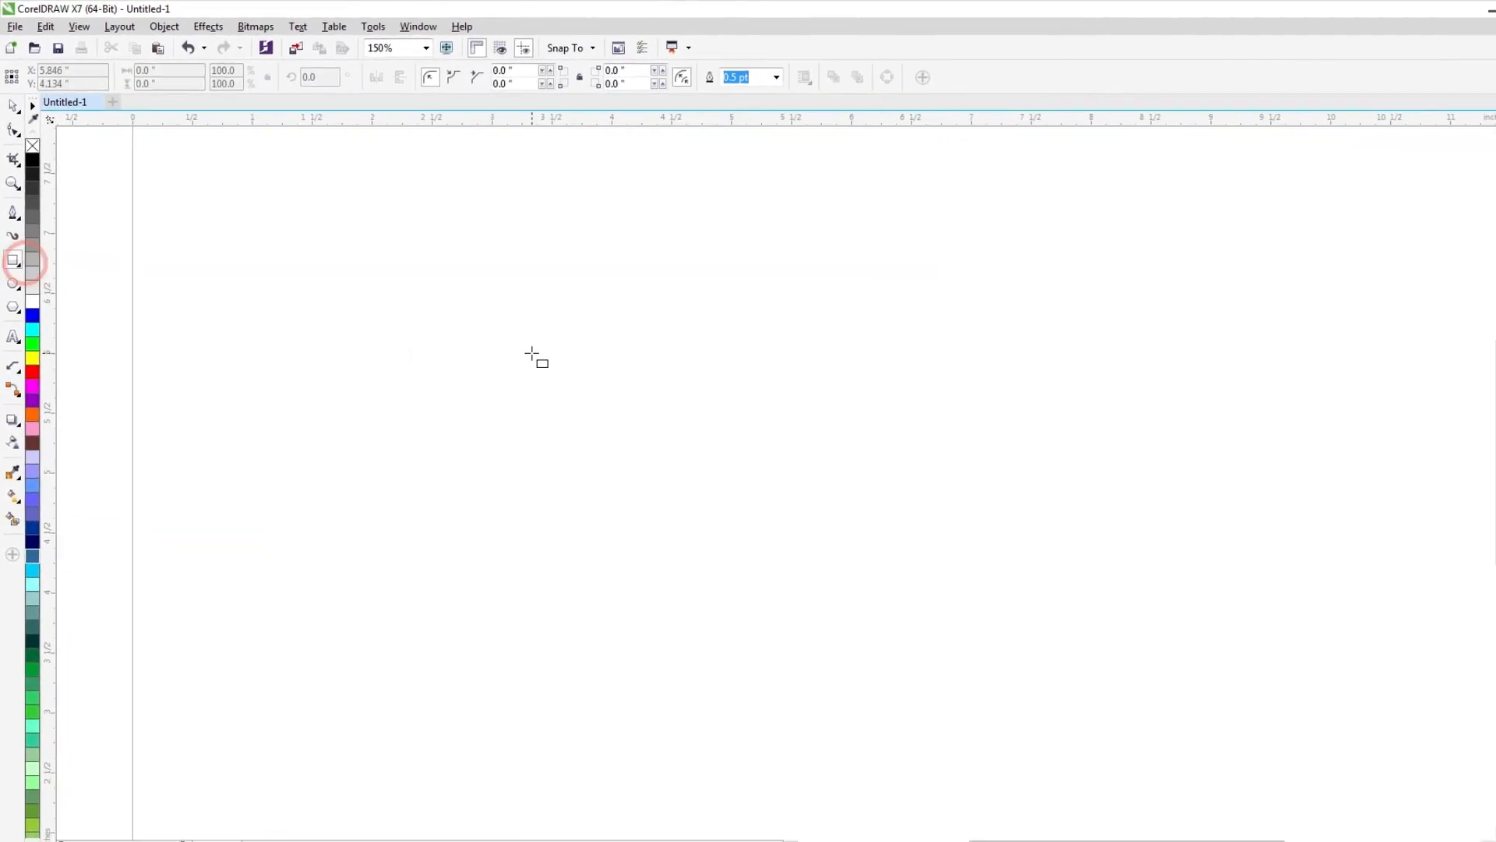
{"action": "scroll", "coordinate": [538, 350], "scroll_direction": "down", "scroll_amount": 1}
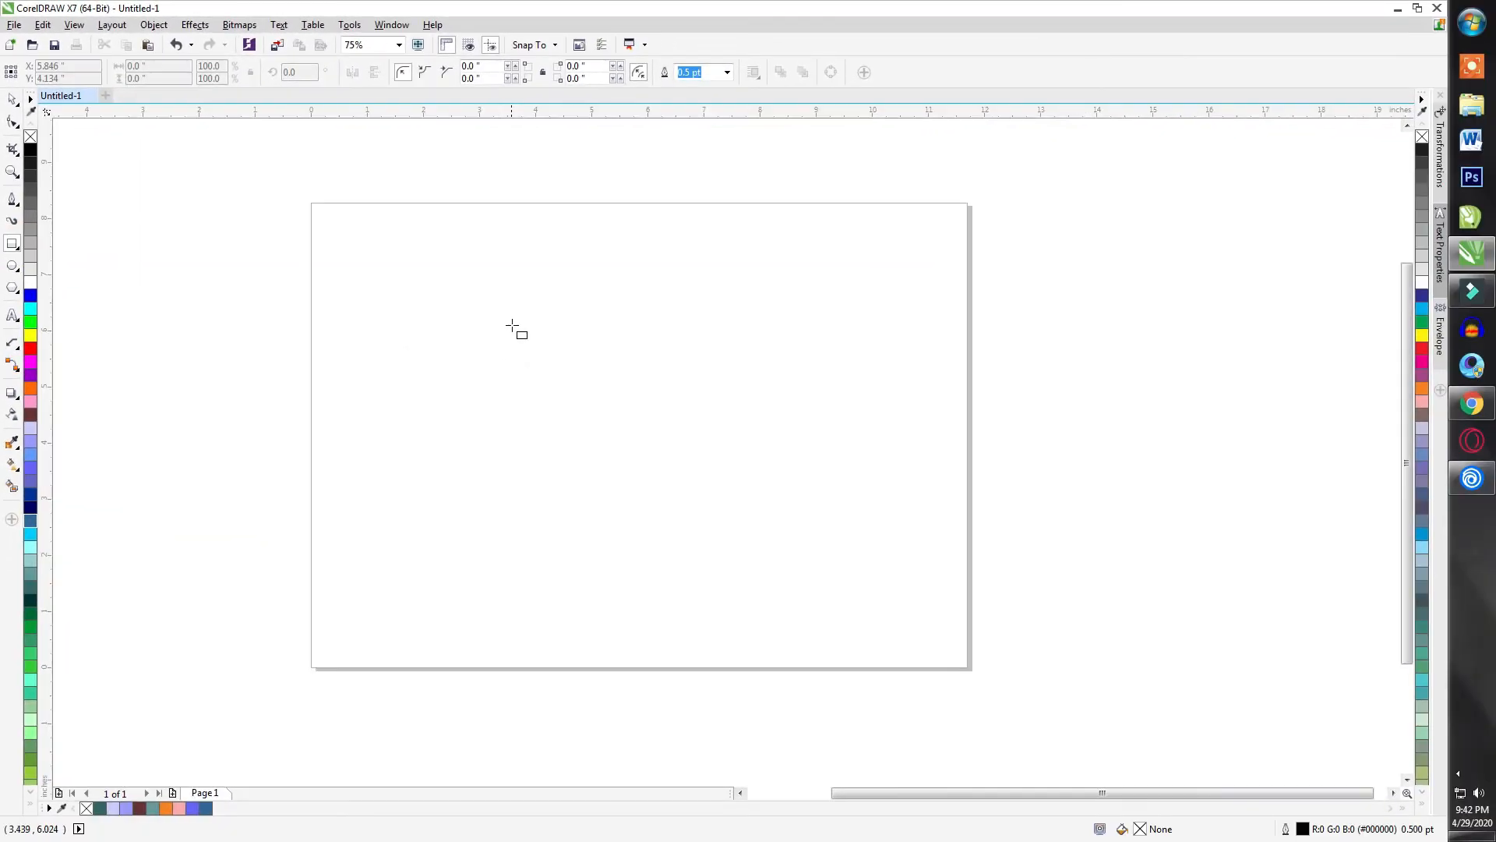
{"action": "left_click_drag", "start_coordinate": [488, 251], "coordinate": [800, 363]}
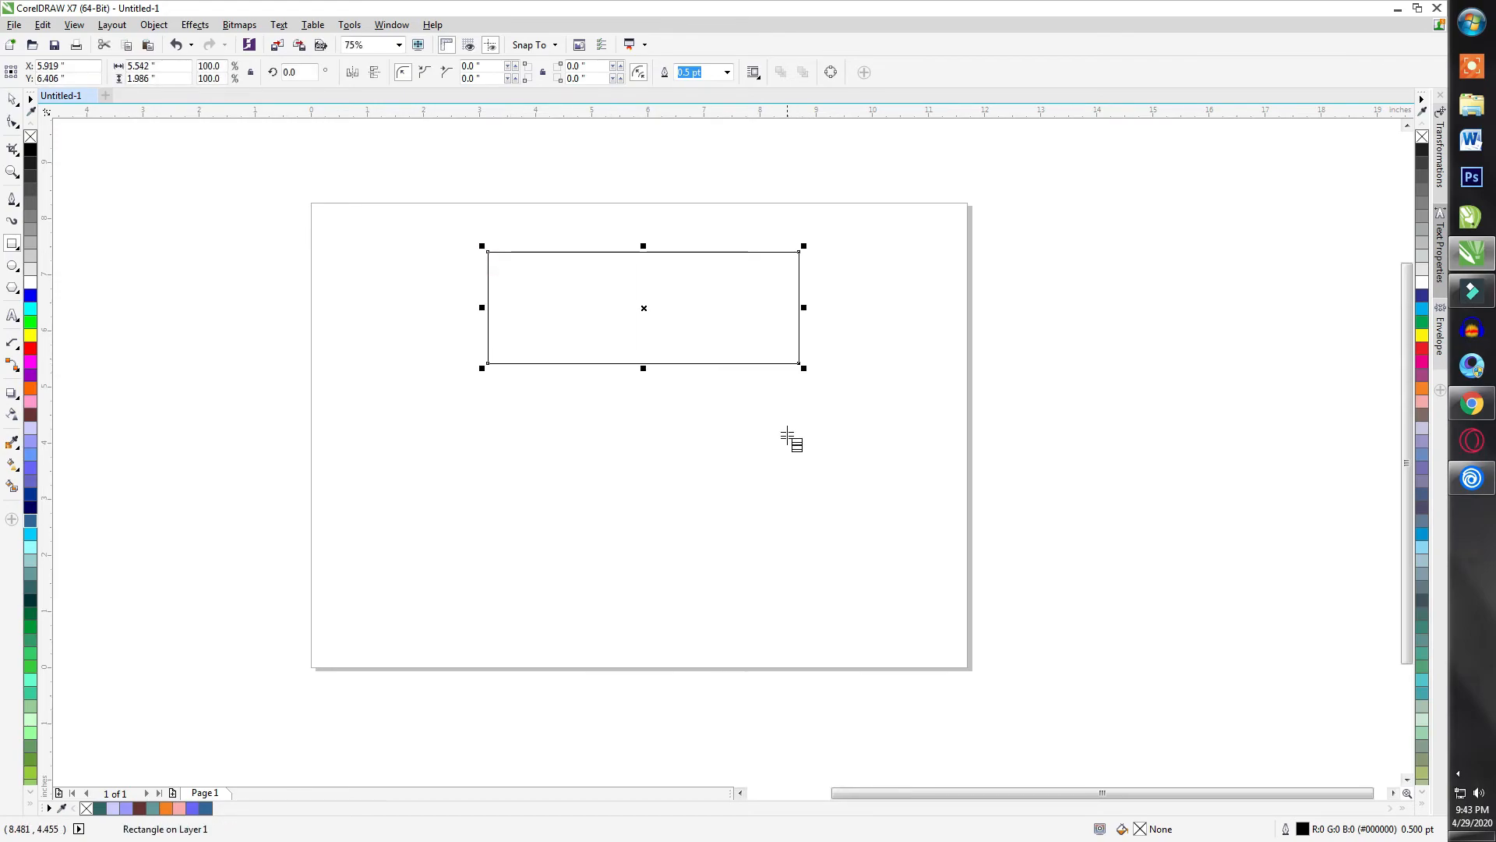
{"action": "left_click_drag", "start_coordinate": [690, 482], "coordinate": [863, 561]}
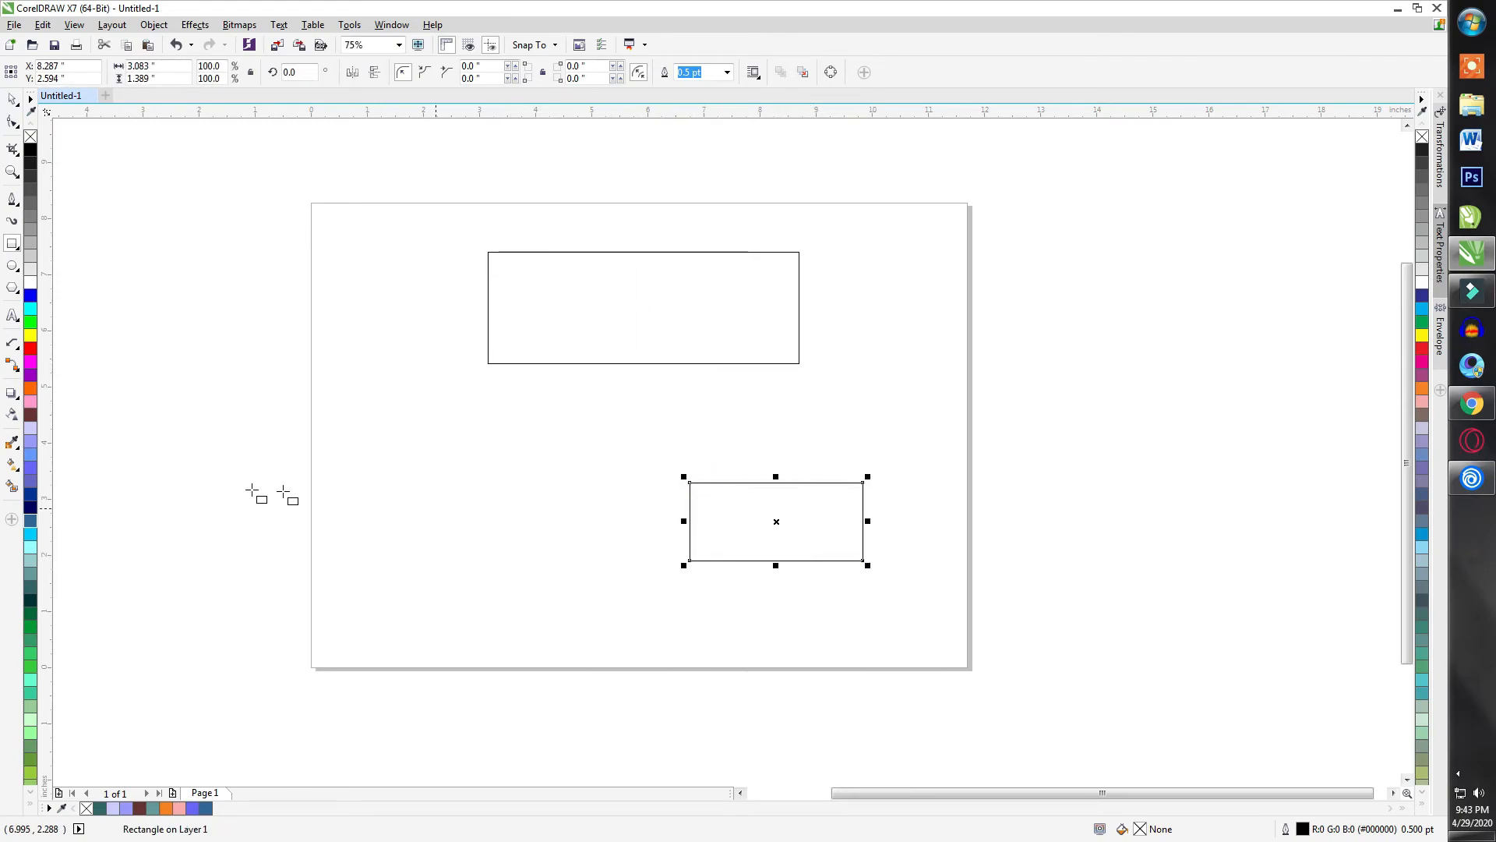
Fill the small rectangle blue (#336699) and the large one dark teal (#336666), and shift both slightly apart.
{"action": "left_click", "coordinate": [30, 527]}
{"action": "left_click", "coordinate": [623, 300]}
{"action": "left_click", "coordinate": [32, 594]}
{"action": "left_click", "coordinate": [12, 99]}
{"action": "left_click", "coordinate": [133, 334]}
{"action": "left_click_drag", "start_coordinate": [670, 340], "coordinate": [661, 343]}
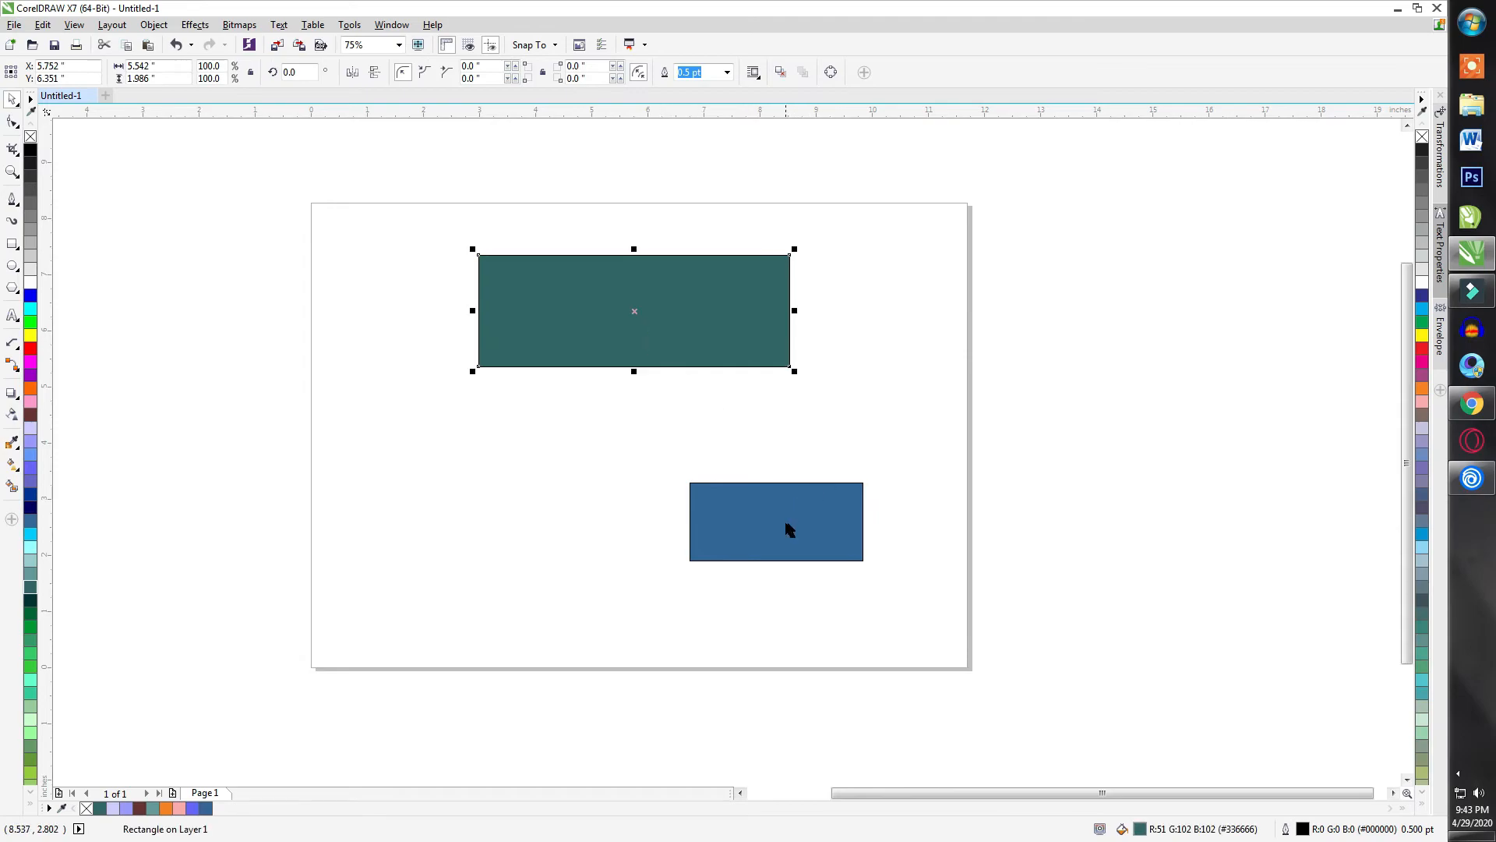
{"action": "left_click_drag", "start_coordinate": [784, 520], "coordinate": [803, 521]}
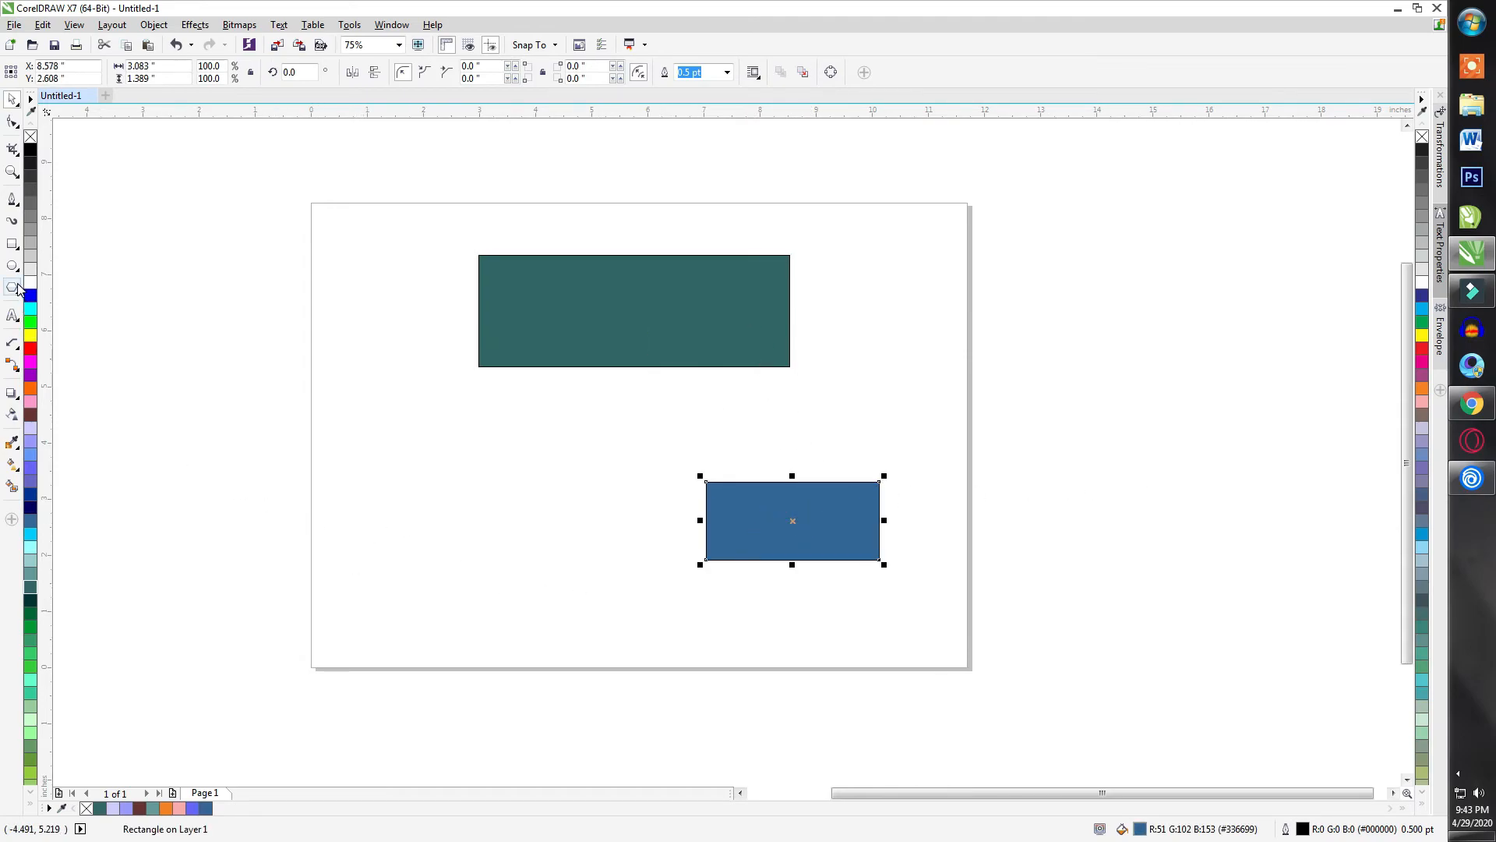
Draw a circle about 2.0 inches in diameter outside the page's left edge and fill it green (#00FF00).
{"action": "left_click", "coordinate": [13, 268]}
{"action": "left_click_drag", "start_coordinate": [156, 471], "coordinate": [279, 595]}
{"action": "left_click", "coordinate": [30, 321]}
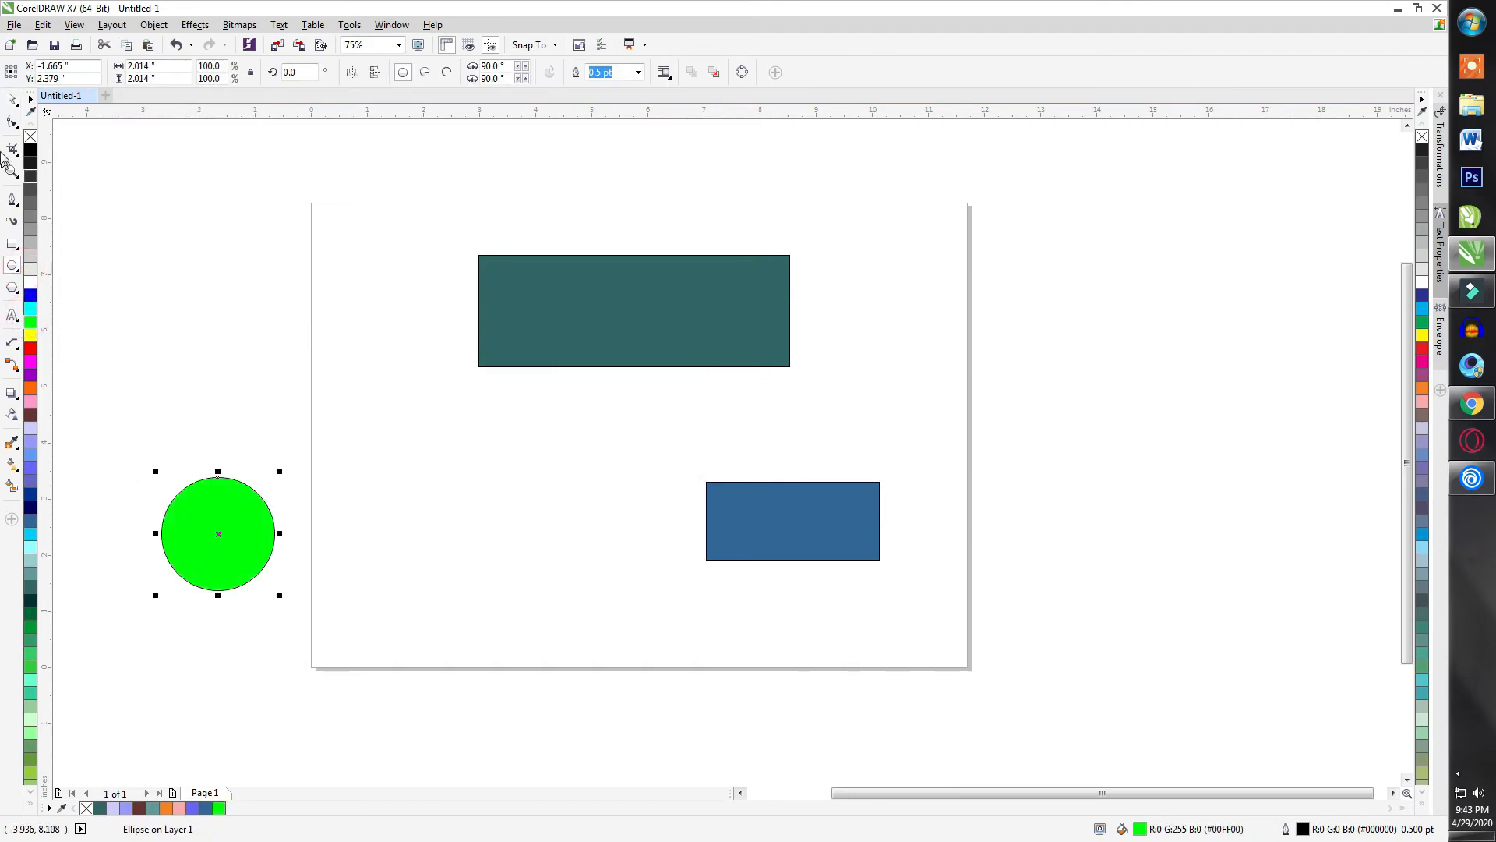
Move the teal and blue rectangles over the page's right edge.
{"action": "left_click", "coordinate": [10, 102]}
{"action": "scroll", "coordinate": [347, 580], "scroll_direction": "down", "scroll_amount": 1}
{"action": "left_click_drag", "start_coordinate": [475, 431], "coordinate": [675, 425]}
{"action": "left_click_drag", "start_coordinate": [581, 545], "coordinate": [675, 542]}
{"action": "scroll", "coordinate": [300, 543], "scroll_direction": "up", "scroll_amount": 1}
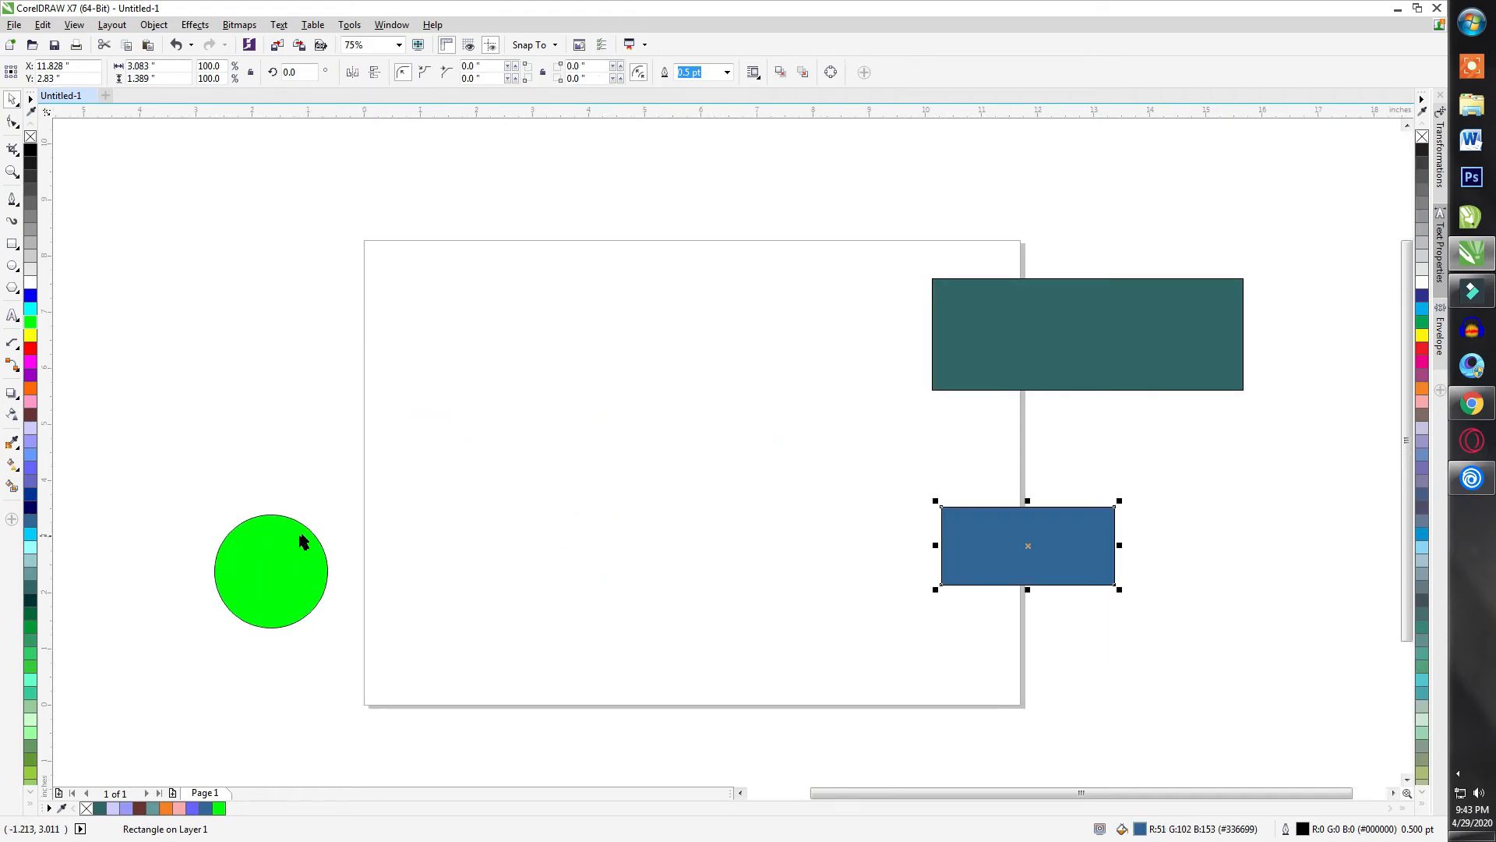
Place a copy of the green circle on the page, enlarge it to about 6.4 inches and fill it lavender (#CCCCFF).
{"action": "left_click_drag", "start_coordinate": [288, 584], "coordinate": [640, 309]}
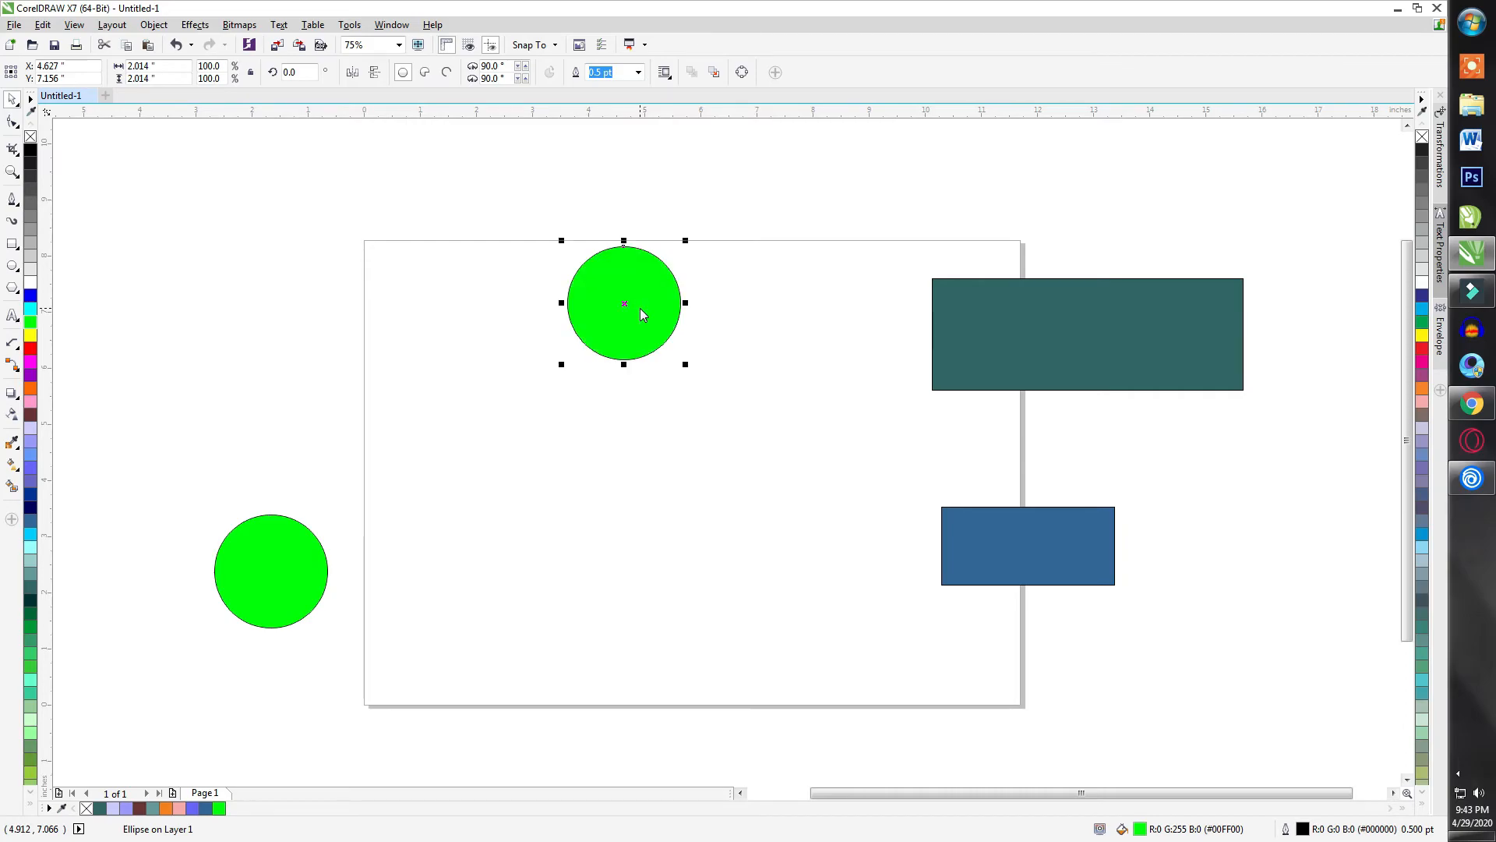
{"action": "right_click", "coordinate": [640, 308]}
{"action": "key", "text": "Escape"}
{"action": "left_click_drag", "start_coordinate": [686, 366], "coordinate": [813, 504]}
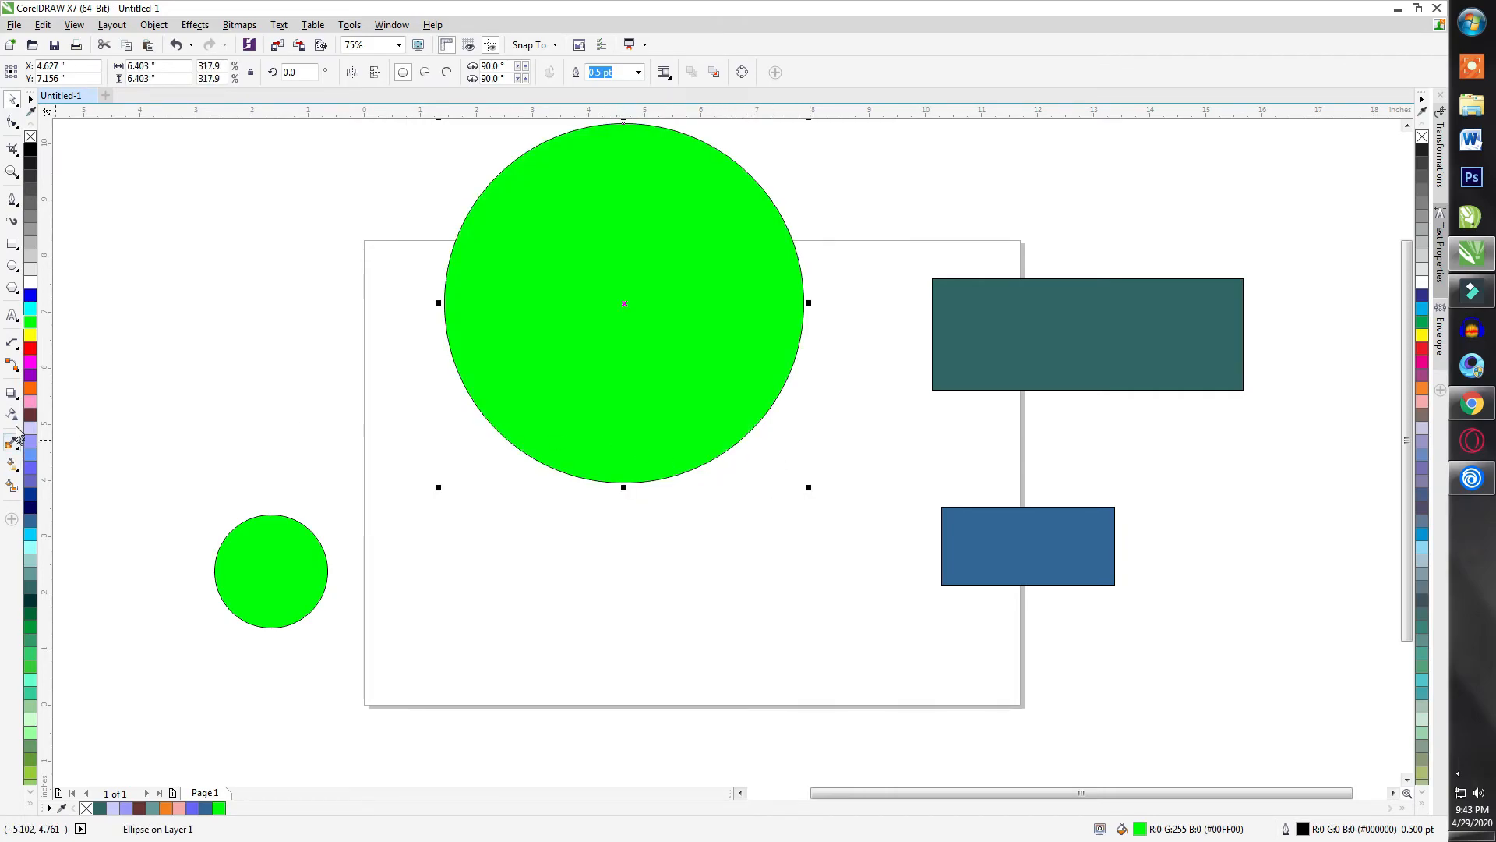
{"action": "left_click", "coordinate": [31, 429]}
{"action": "left_click", "coordinate": [835, 514]}
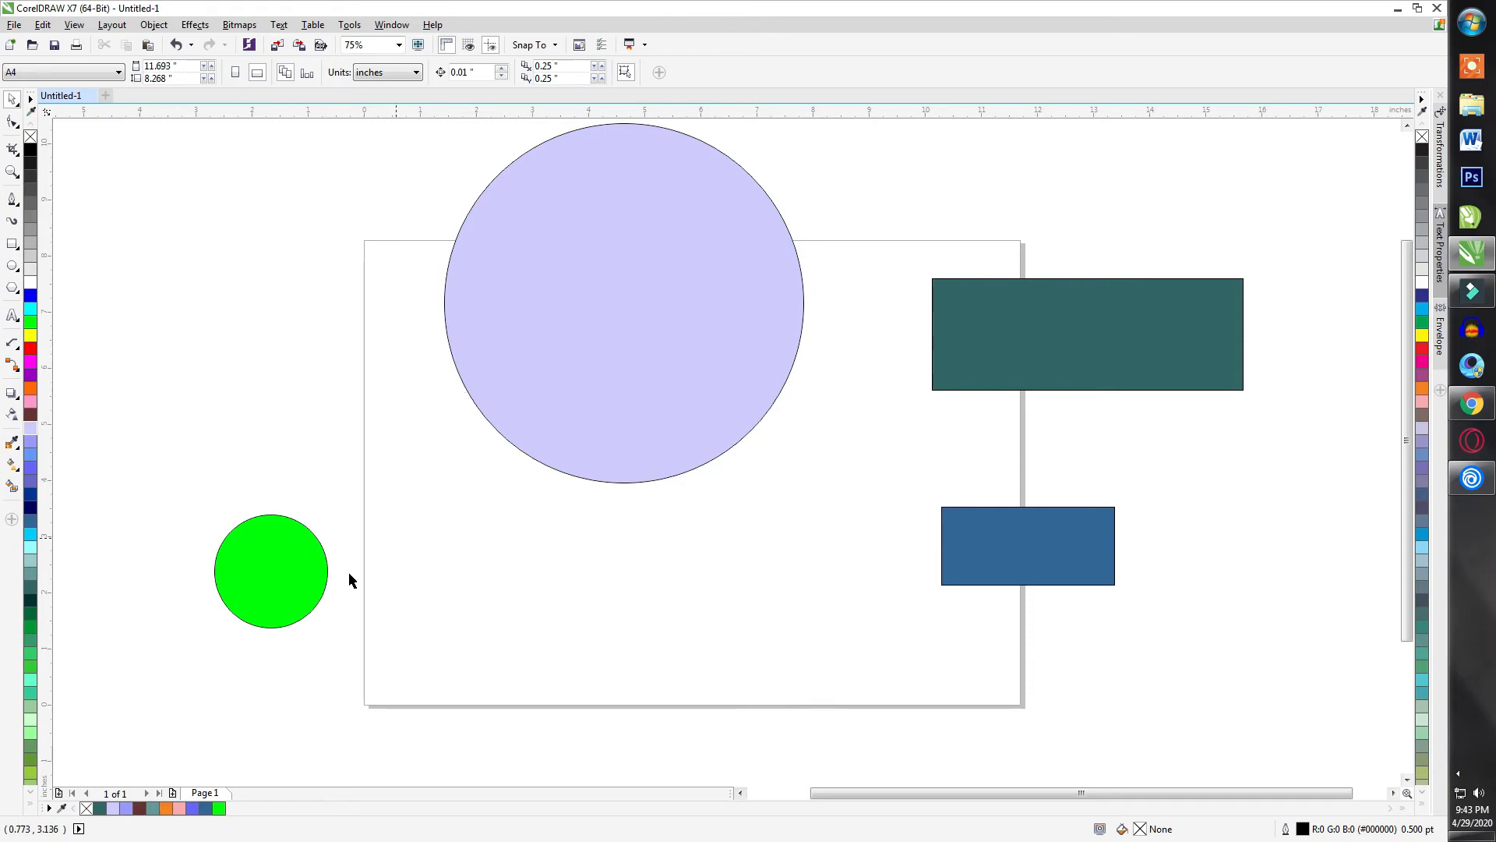
Link the green circle to the lavender circle's left side and lower edge with two straight-line connectors.
{"action": "left_click", "coordinate": [266, 550]}
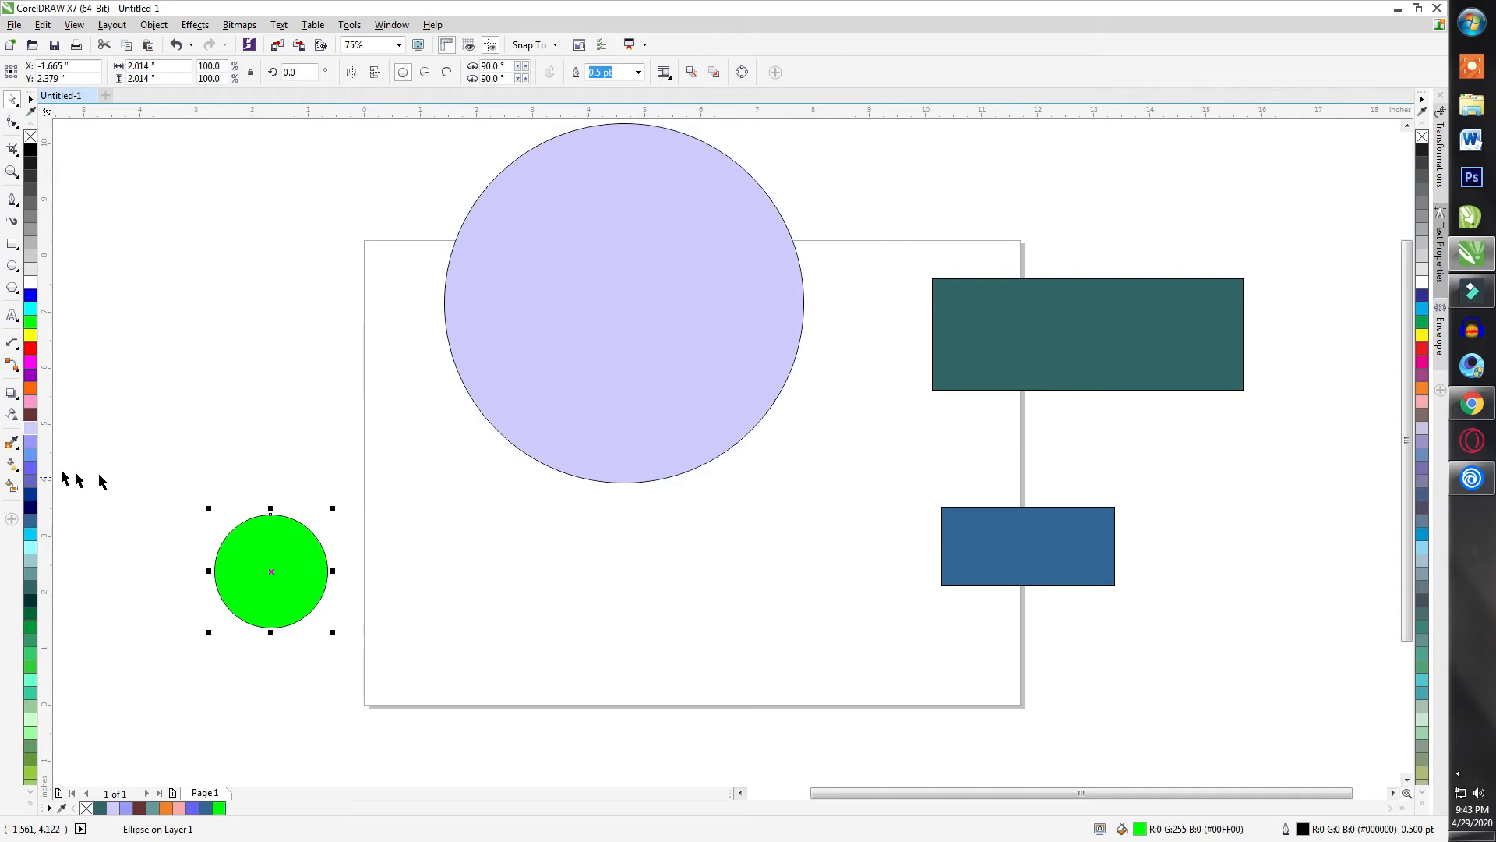
{"action": "left_click", "coordinate": [13, 365]}
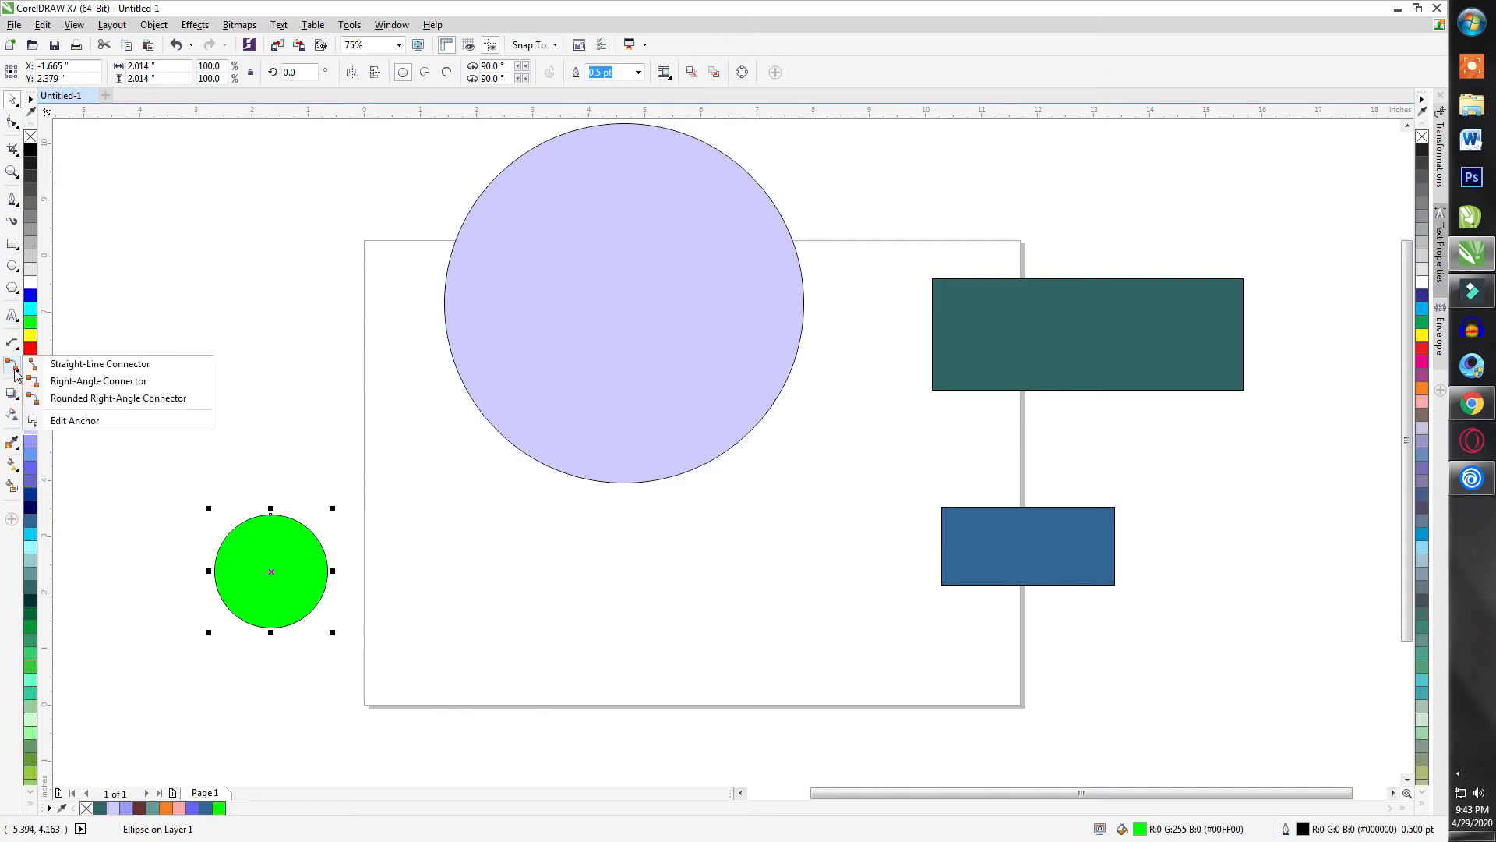
{"action": "left_click", "coordinate": [78, 367]}
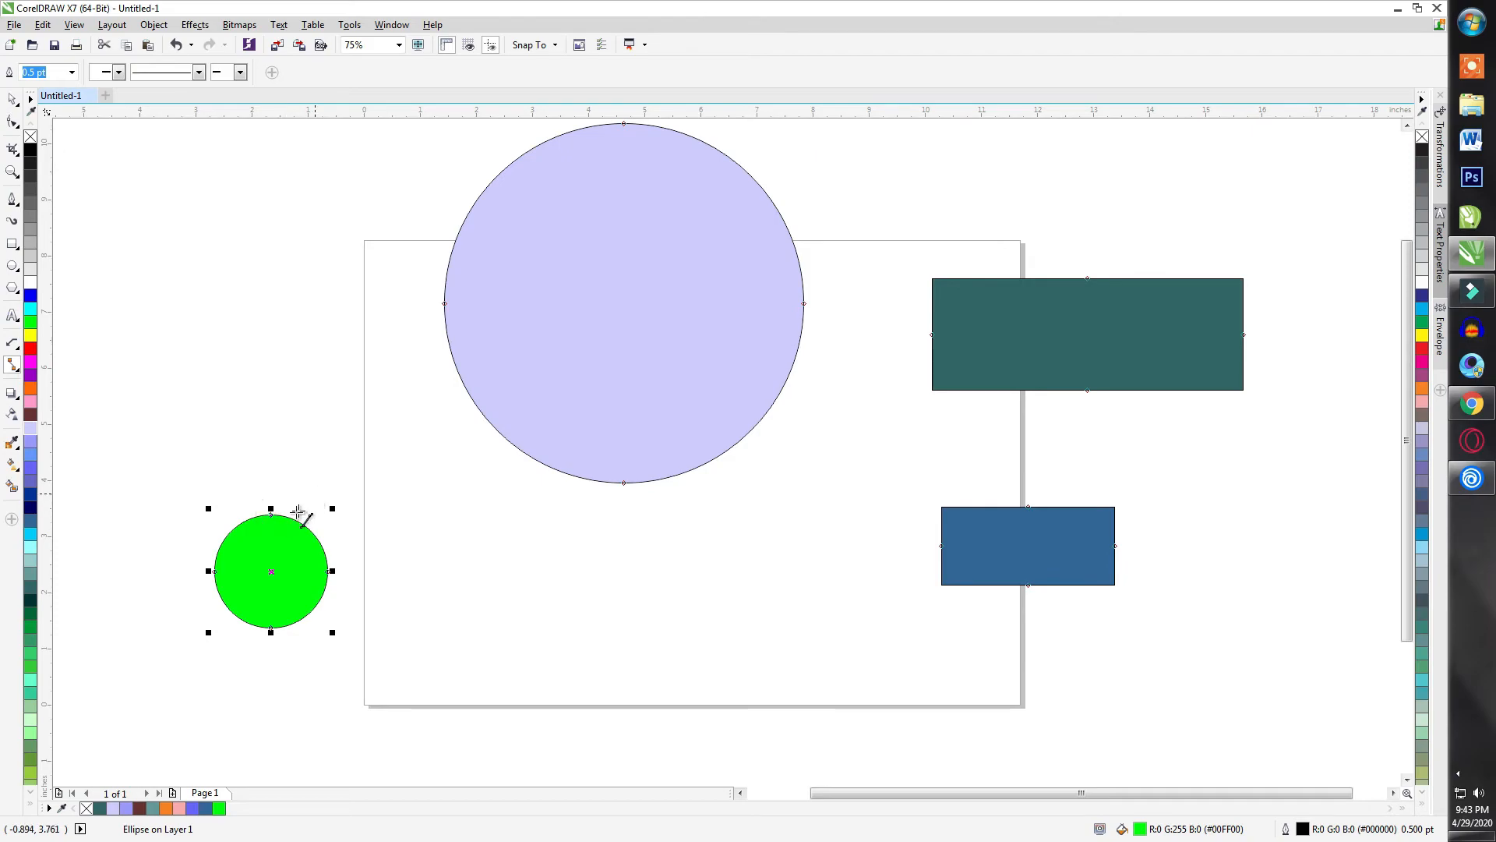
{"action": "left_click_drag", "start_coordinate": [289, 517], "coordinate": [447, 310]}
{"action": "left_click_drag", "start_coordinate": [327, 556], "coordinate": [558, 470]}
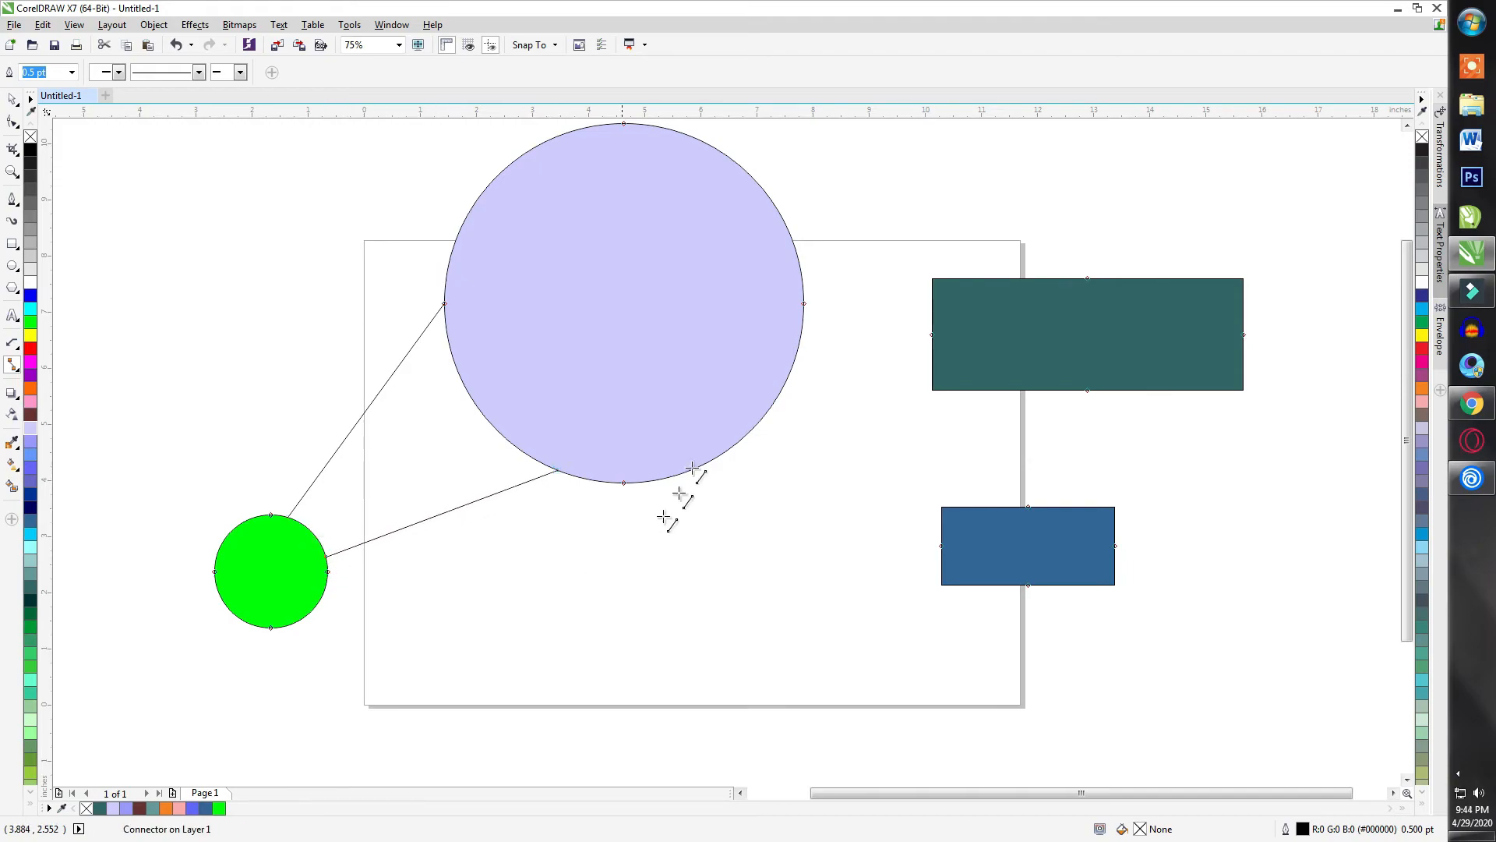
Move the connected circles to several positions, ending with the green one left of the page and the lavender one near the page's centre.
{"action": "left_click", "coordinate": [13, 99]}
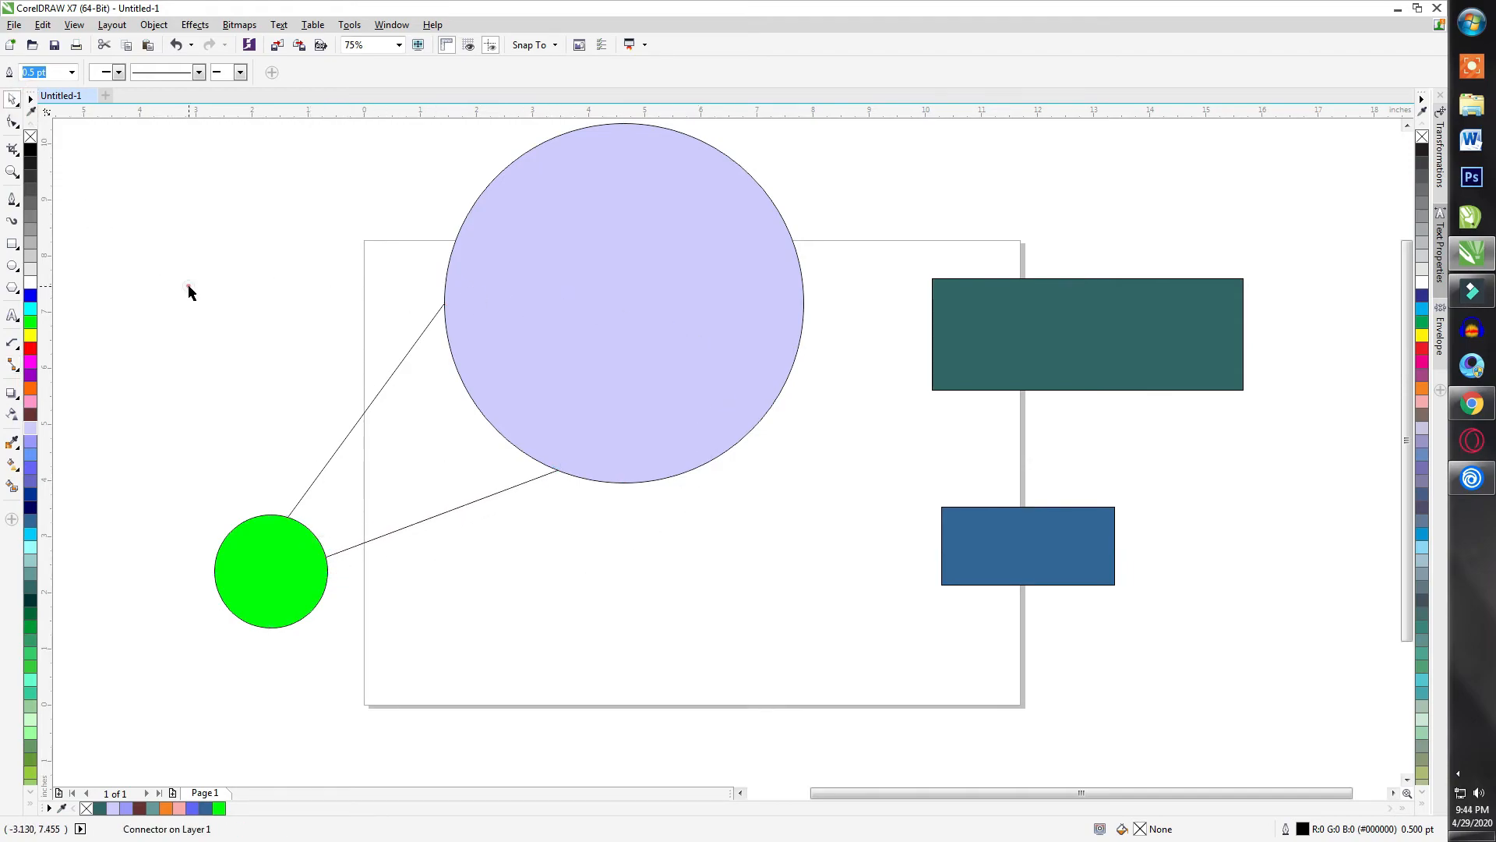
{"action": "left_click_drag", "start_coordinate": [549, 363], "coordinate": [442, 334]}
{"action": "left_click_drag", "start_coordinate": [275, 590], "coordinate": [782, 676]}
{"action": "scroll", "coordinate": [760, 592], "scroll_direction": "down", "scroll_amount": 1}
{"action": "left_click_drag", "start_coordinate": [659, 433], "coordinate": [772, 336]}
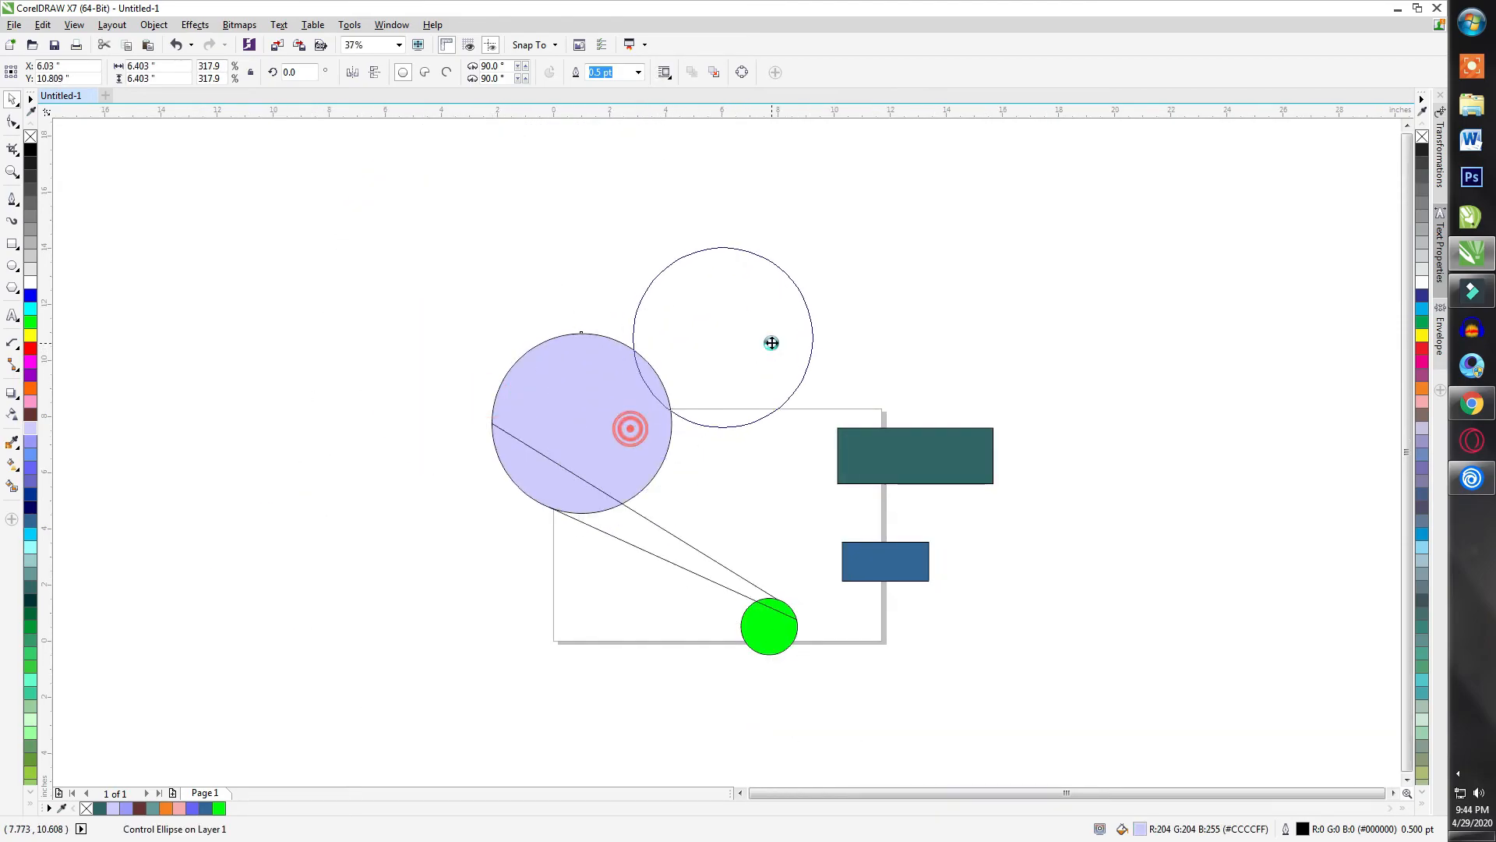
{"action": "left_click_drag", "start_coordinate": [762, 624], "coordinate": [497, 573]}
{"action": "left_click_drag", "start_coordinate": [721, 386], "coordinate": [739, 504]}
{"action": "scroll", "coordinate": [786, 561], "scroll_direction": "up", "scroll_amount": 2}
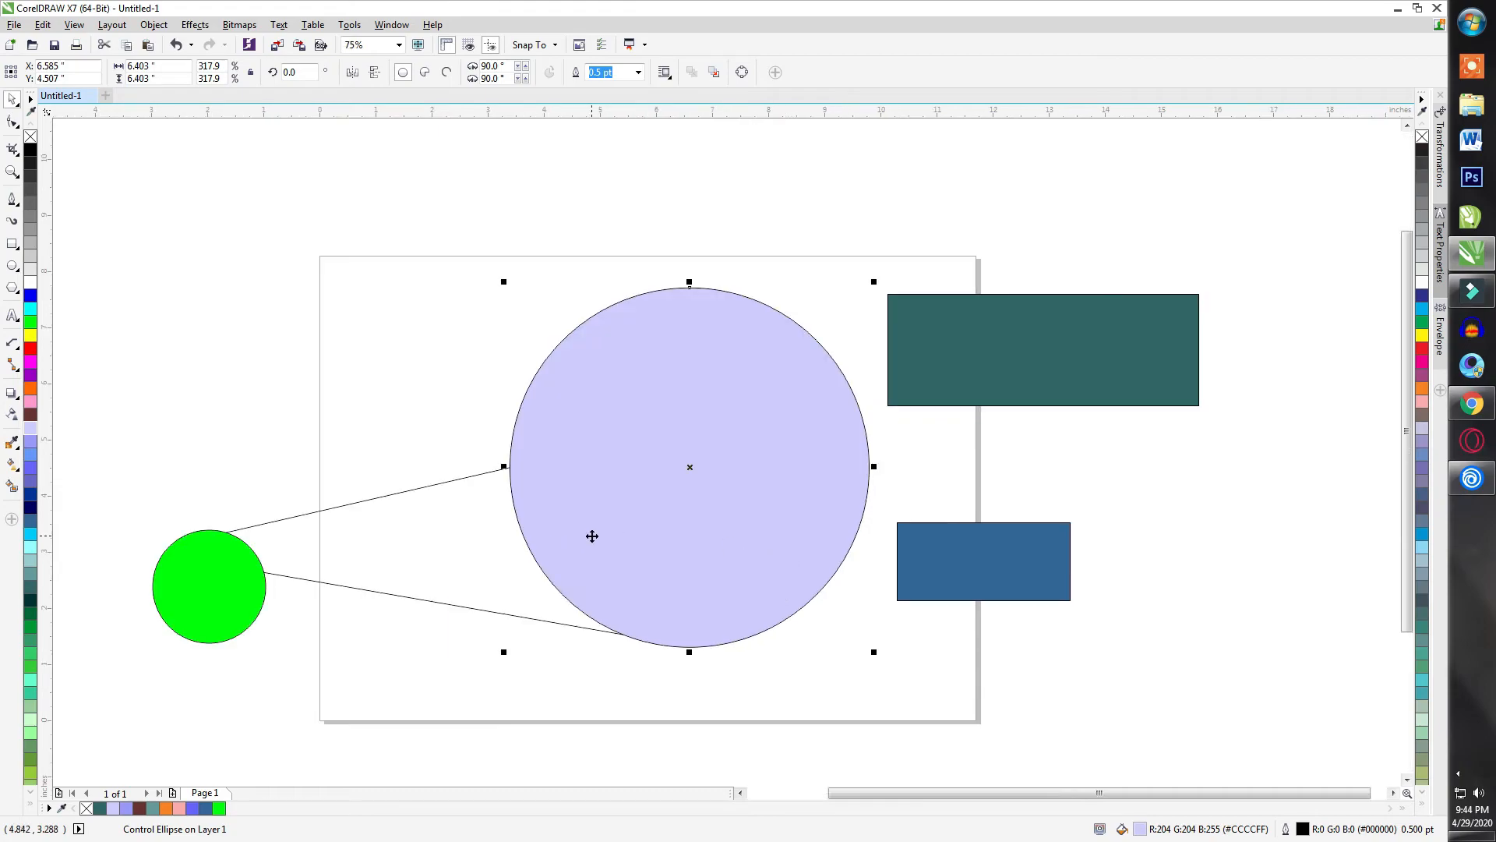
Drag the lavender circle over the page's upper edge and delete both it and the green circle.
{"action": "scroll", "coordinate": [592, 535], "scroll_direction": "down", "scroll_amount": 2}
{"action": "left_click_drag", "start_coordinate": [643, 540], "coordinate": [538, 424]}
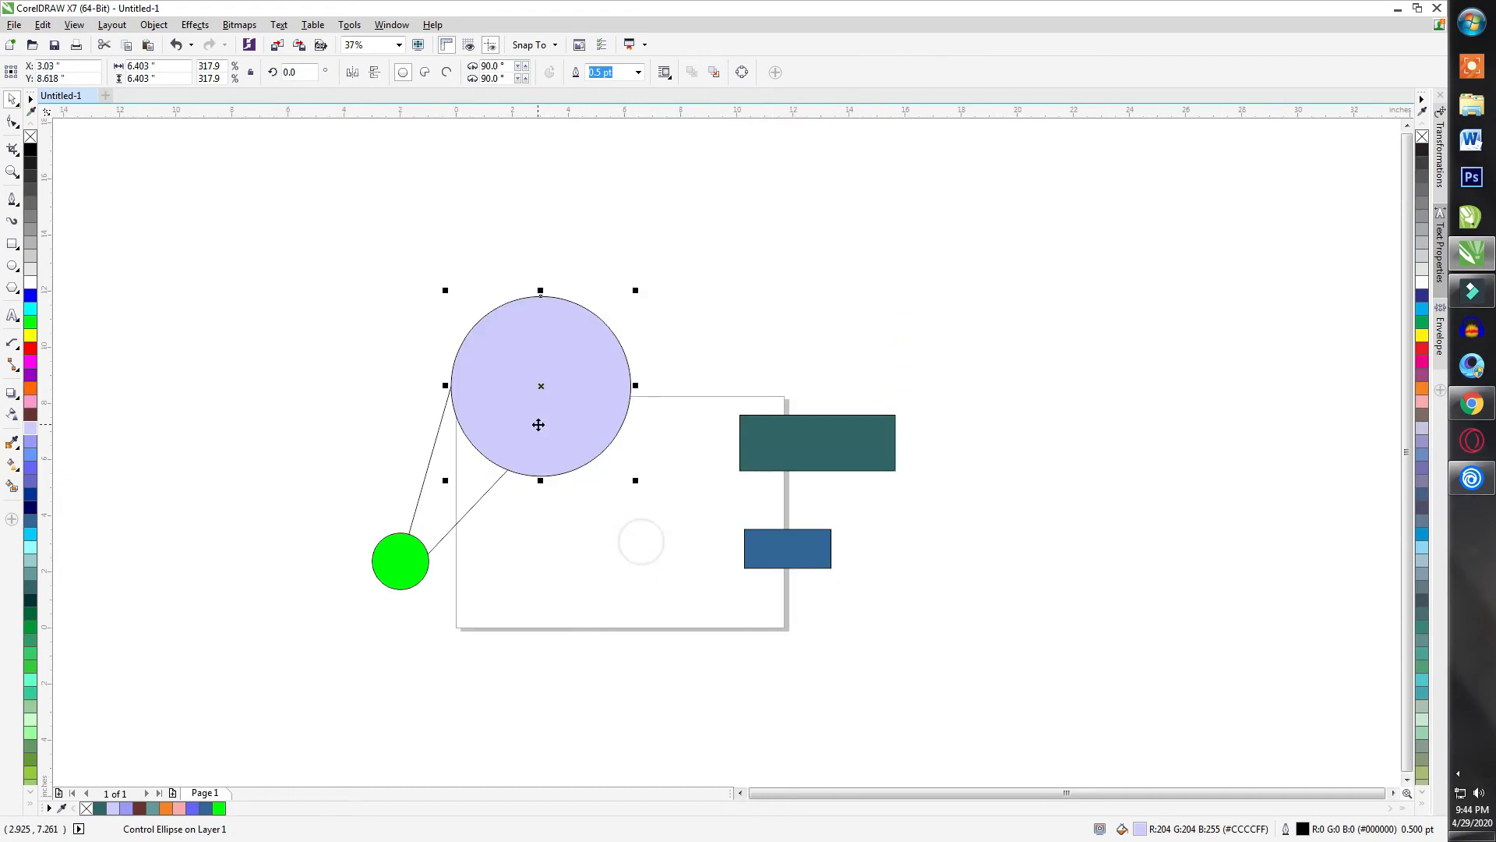
{"action": "key", "text": "Delete"}
{"action": "left_click", "coordinate": [383, 565]}
{"action": "key", "text": "Delete"}
Move the teal rectangle to about X 6.6, Y 5.8 inches and the blue one below it to about X 6.26, Y 2.96 inches.
{"action": "left_click_drag", "start_coordinate": [837, 439], "coordinate": [647, 459]}
{"action": "left_click_drag", "start_coordinate": [787, 568], "coordinate": [634, 556]}
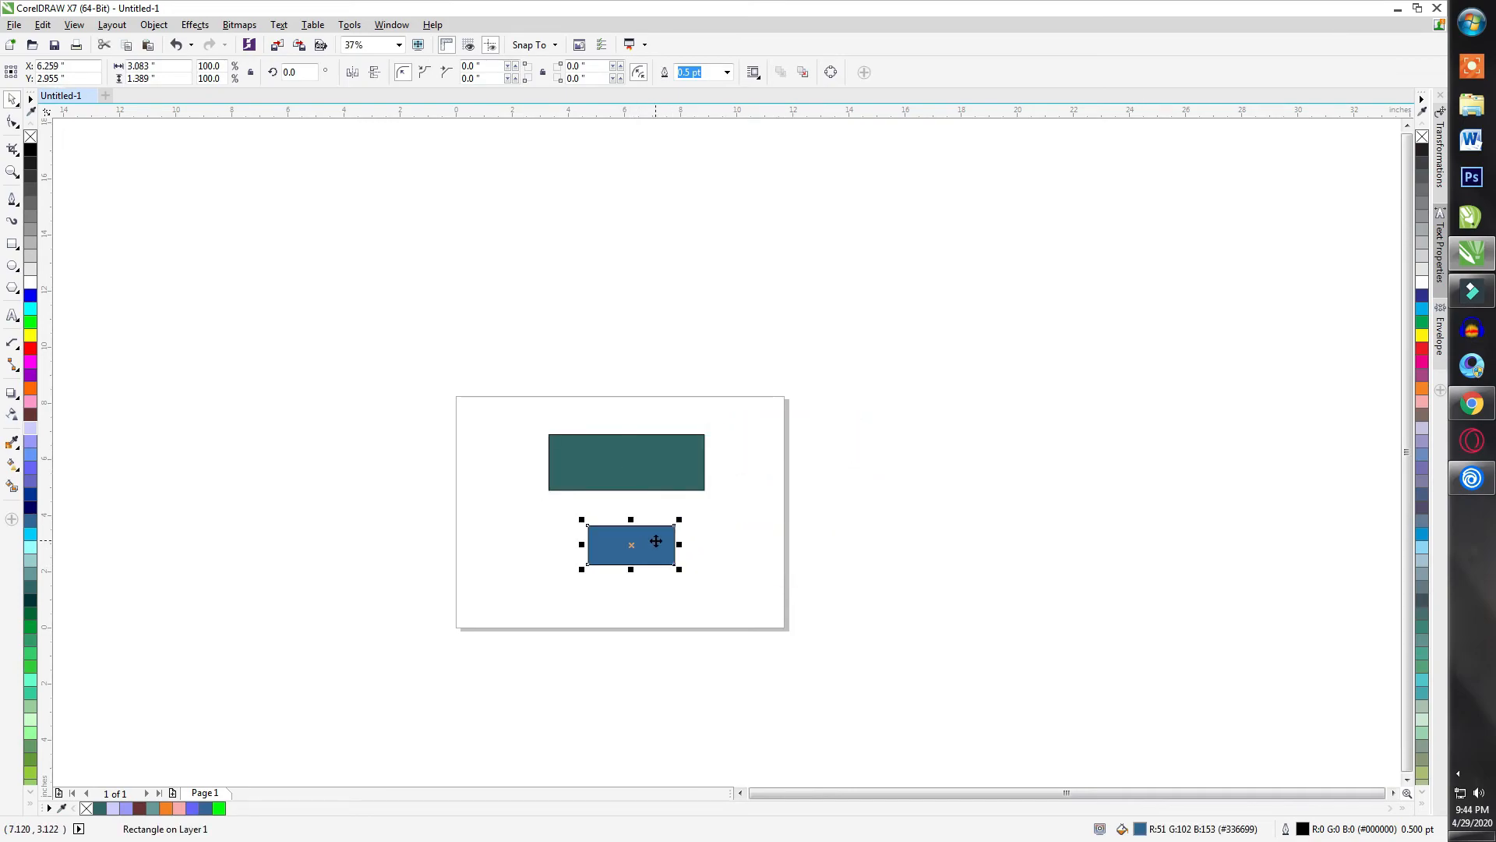
{"action": "scroll", "coordinate": [657, 506], "scroll_direction": "up", "scroll_amount": 2}
{"action": "mouse_move", "coordinate": [624, 339]}
{"action": "left_mouse_down"}
{"action": "mouse_move", "coordinate": [663, 331]}
{"action": "mouse_move", "coordinate": [629, 344]}
{"action": "left_mouse_up"}
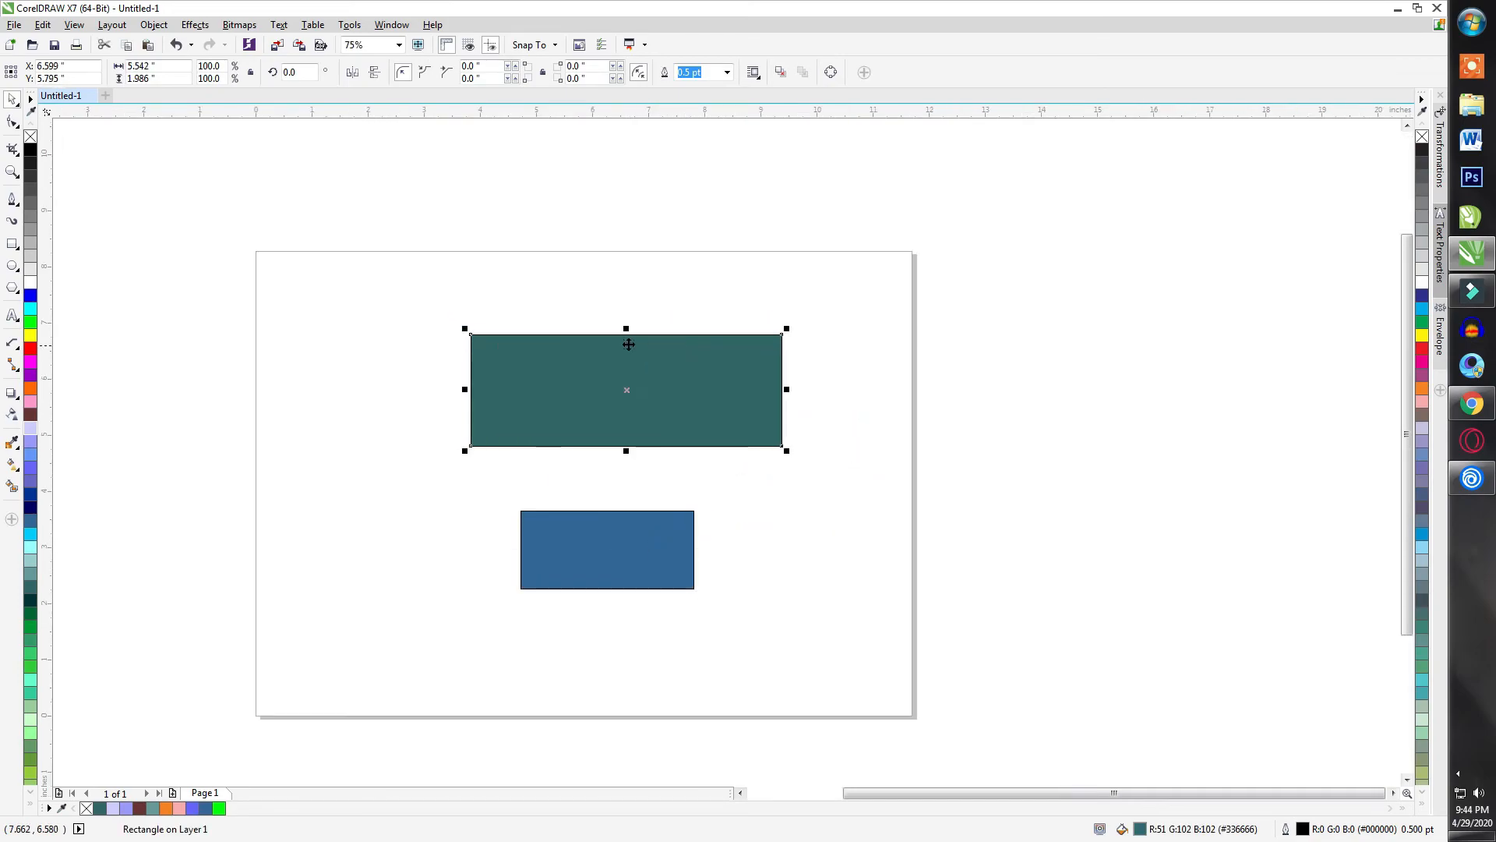
Link the blue rectangle's upper edge to the teal rectangle's lower edge with two straight-line connectors.
{"action": "left_click", "coordinate": [12, 364]}
{"action": "left_click_drag", "start_coordinate": [545, 513], "coordinate": [520, 446]}
{"action": "left_click_drag", "start_coordinate": [647, 509], "coordinate": [675, 446]}
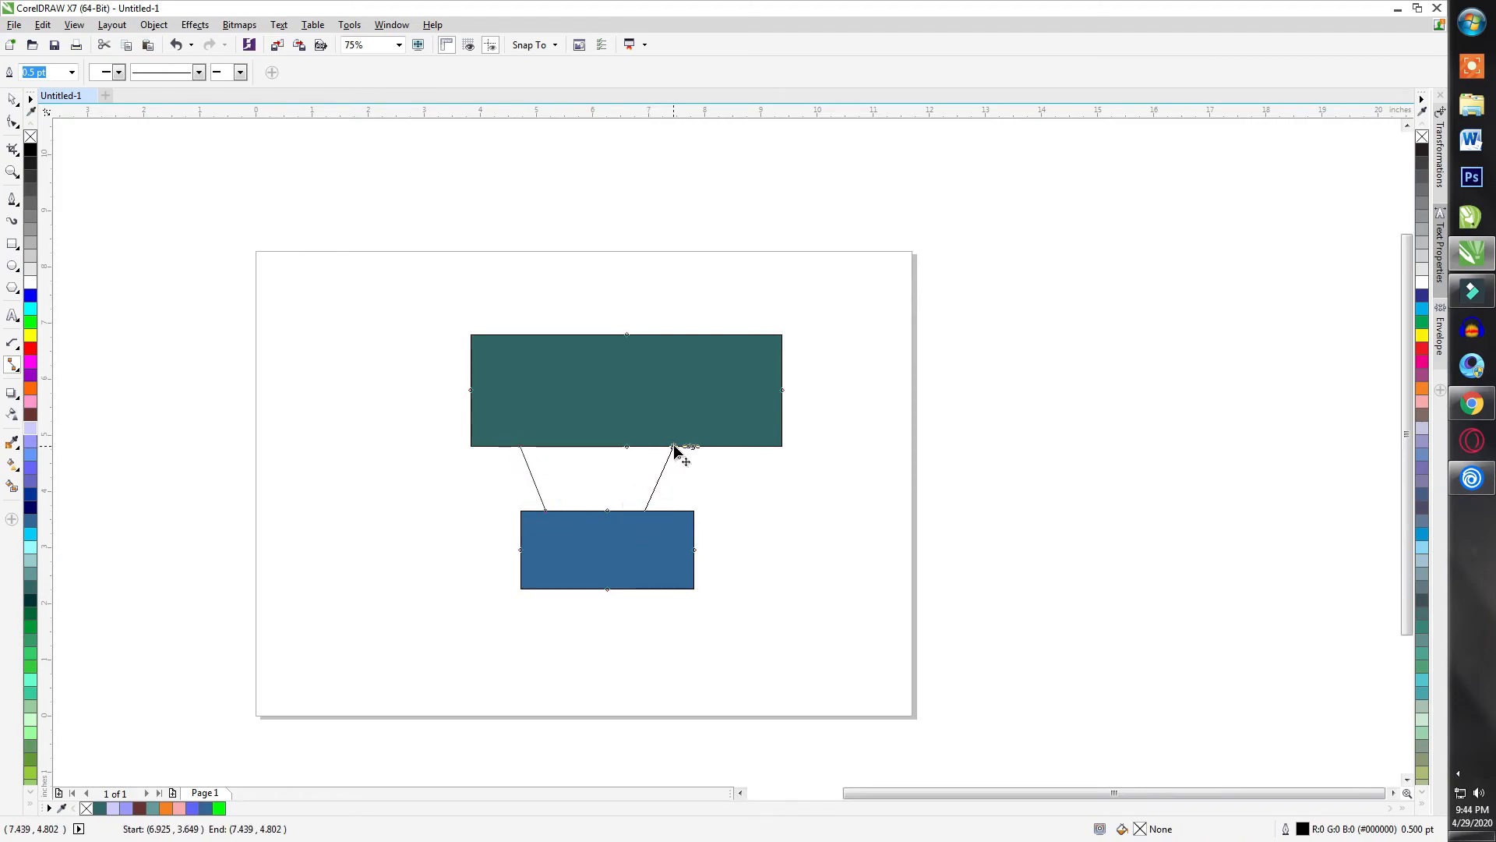
Move the connected teal rectangle to several positions and undo the last moves, leaving it centred at about X 7.17, Y 6.38 inches.
{"action": "left_click", "coordinate": [20, 105]}
{"action": "left_click_drag", "start_coordinate": [608, 377], "coordinate": [383, 391]}
{"action": "left_click_drag", "start_coordinate": [542, 409], "coordinate": [795, 385]}
{"action": "left_click", "coordinate": [912, 394]}
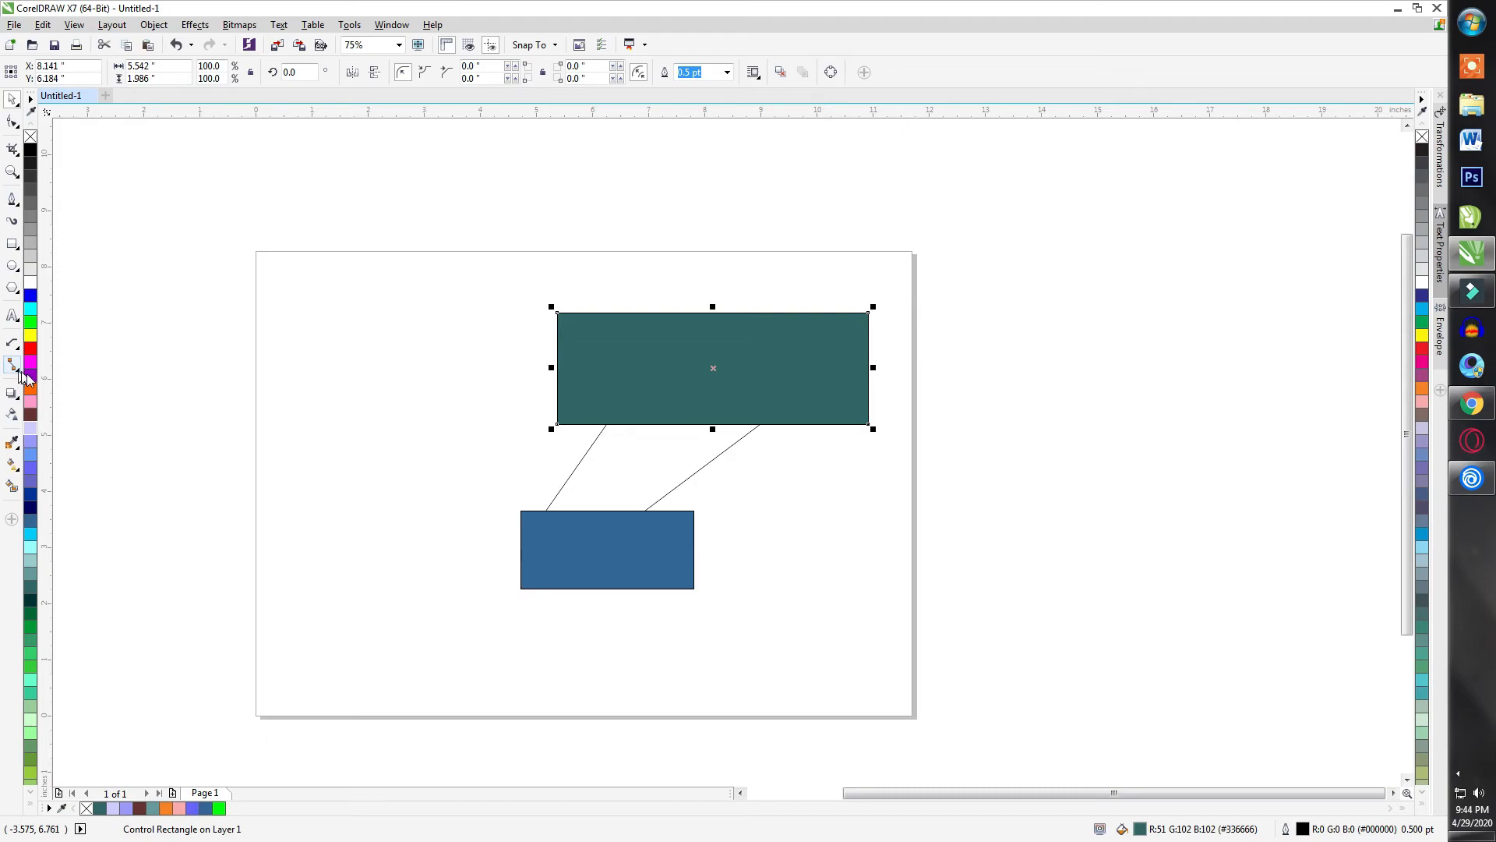
{"action": "key", "text": "ctrl+z"}
{"action": "key", "text": "ctrl+z"}
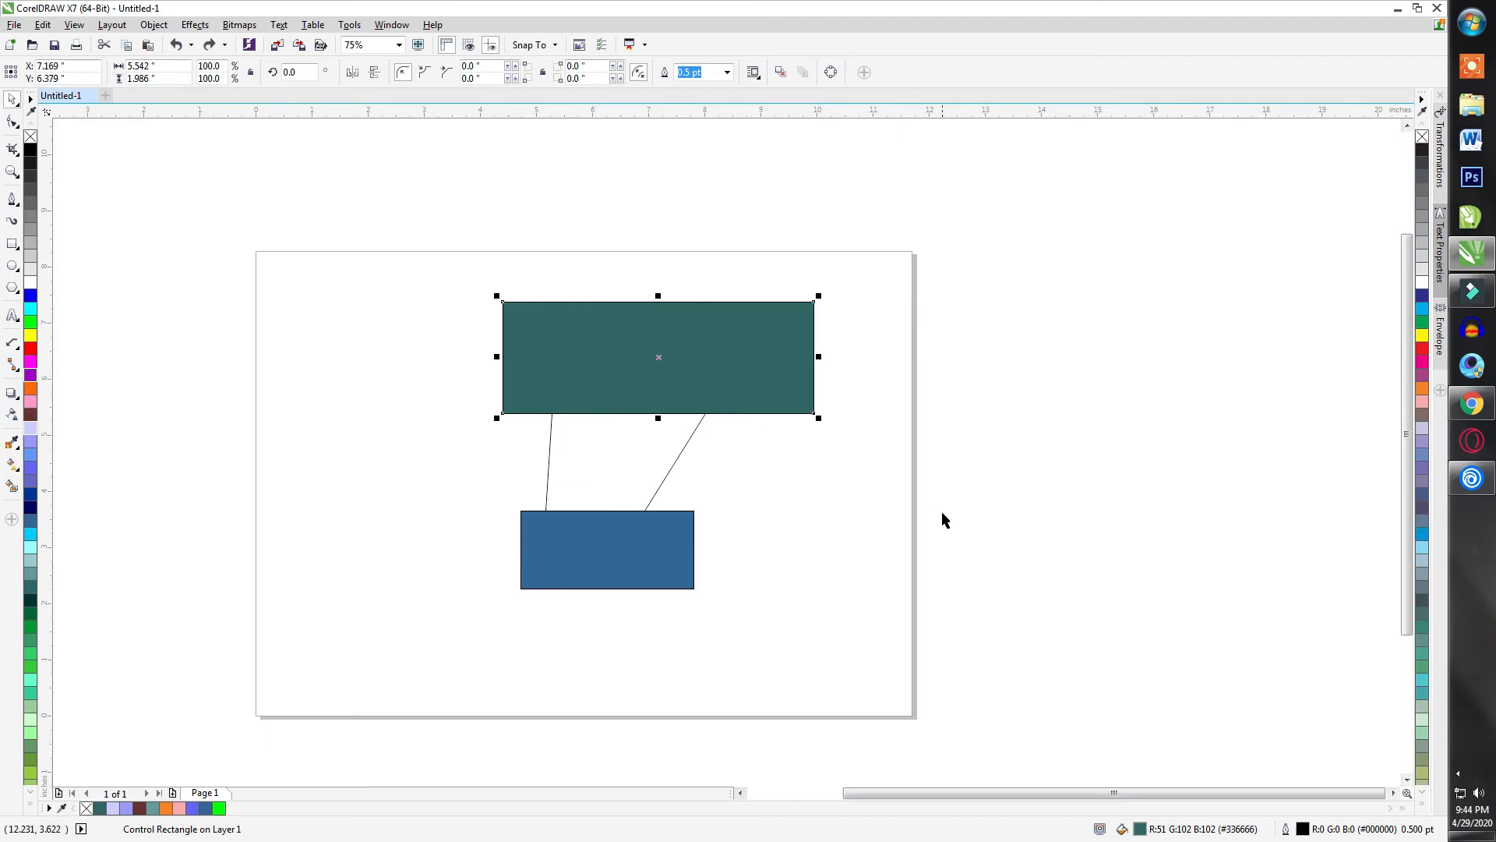
{"action": "key", "text": "ctrl+z"}
{"action": "key", "text": "ctrl+shift+z"}
Delete the two straight-line connectors between the teal and blue rectangles.
{"action": "left_click", "coordinate": [733, 468]}
{"action": "left_click", "coordinate": [680, 462]}
{"action": "key", "text": "Delete"}
{"action": "left_click", "coordinate": [914, 760]}
{"action": "key", "text": "Delete"}
Draw straight-line connectors from the blue rectangle's upper edge to the teal rectangle's lower edge and right side, and undo both.
{"action": "left_click", "coordinate": [22, 607]}
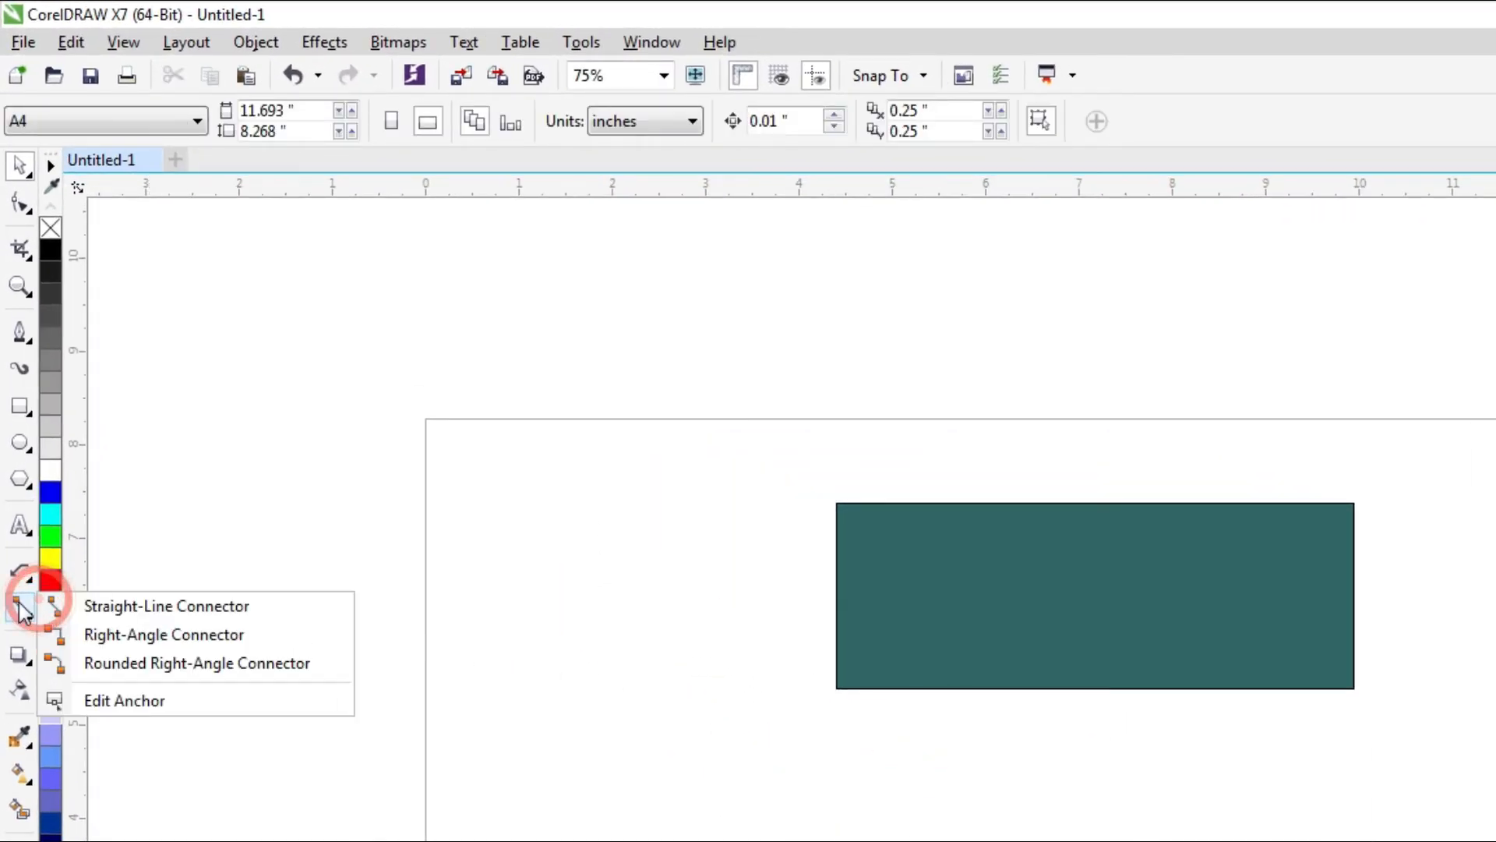
{"action": "left_click", "coordinate": [21, 606]}
{"action": "left_click", "coordinate": [24, 608]}
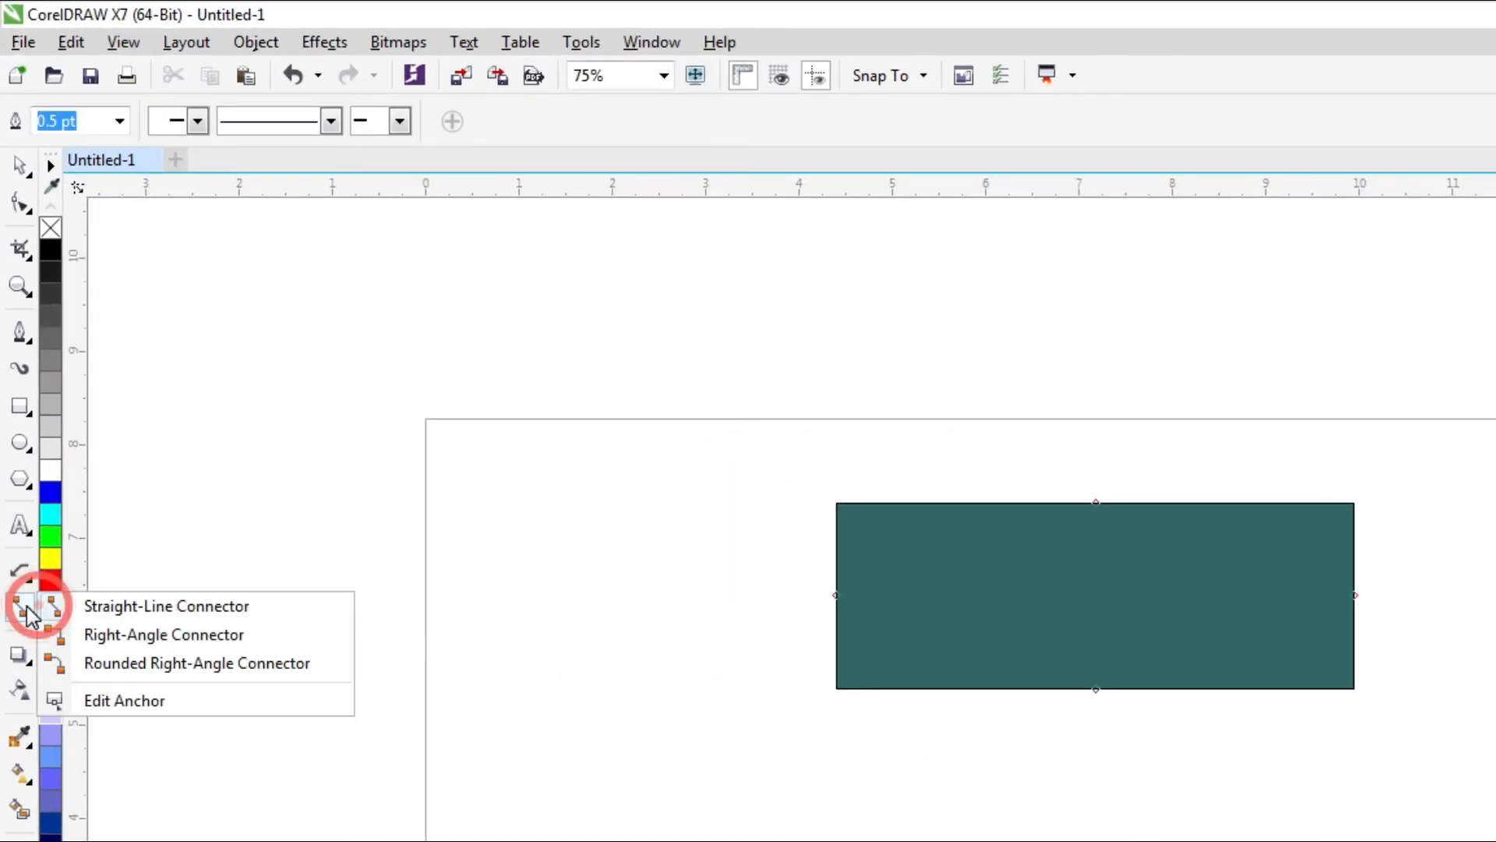
{"action": "left_click", "coordinate": [150, 645]}
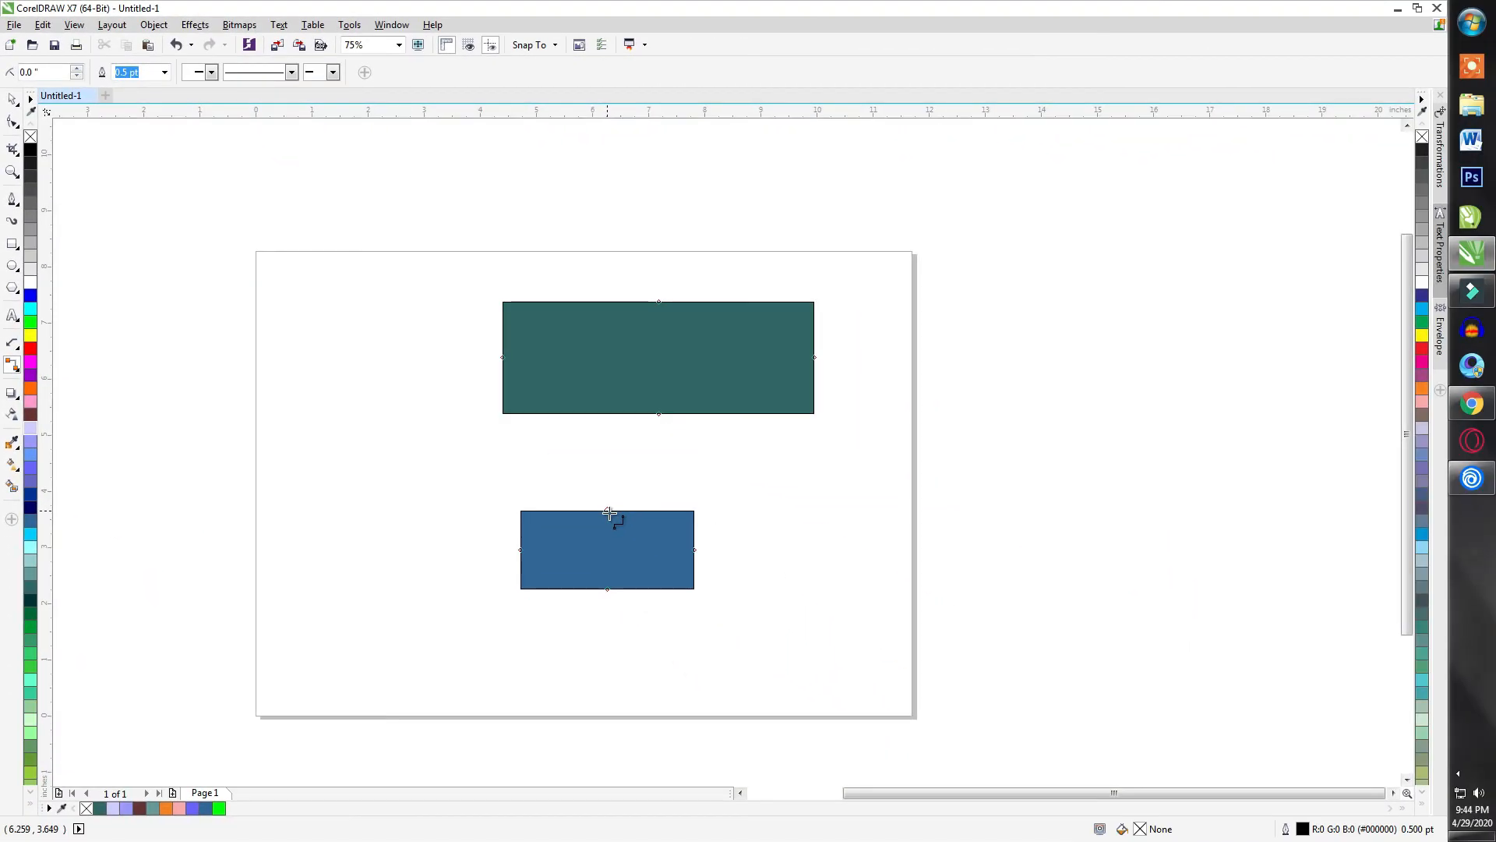
{"action": "left_click", "coordinate": [14, 367]}
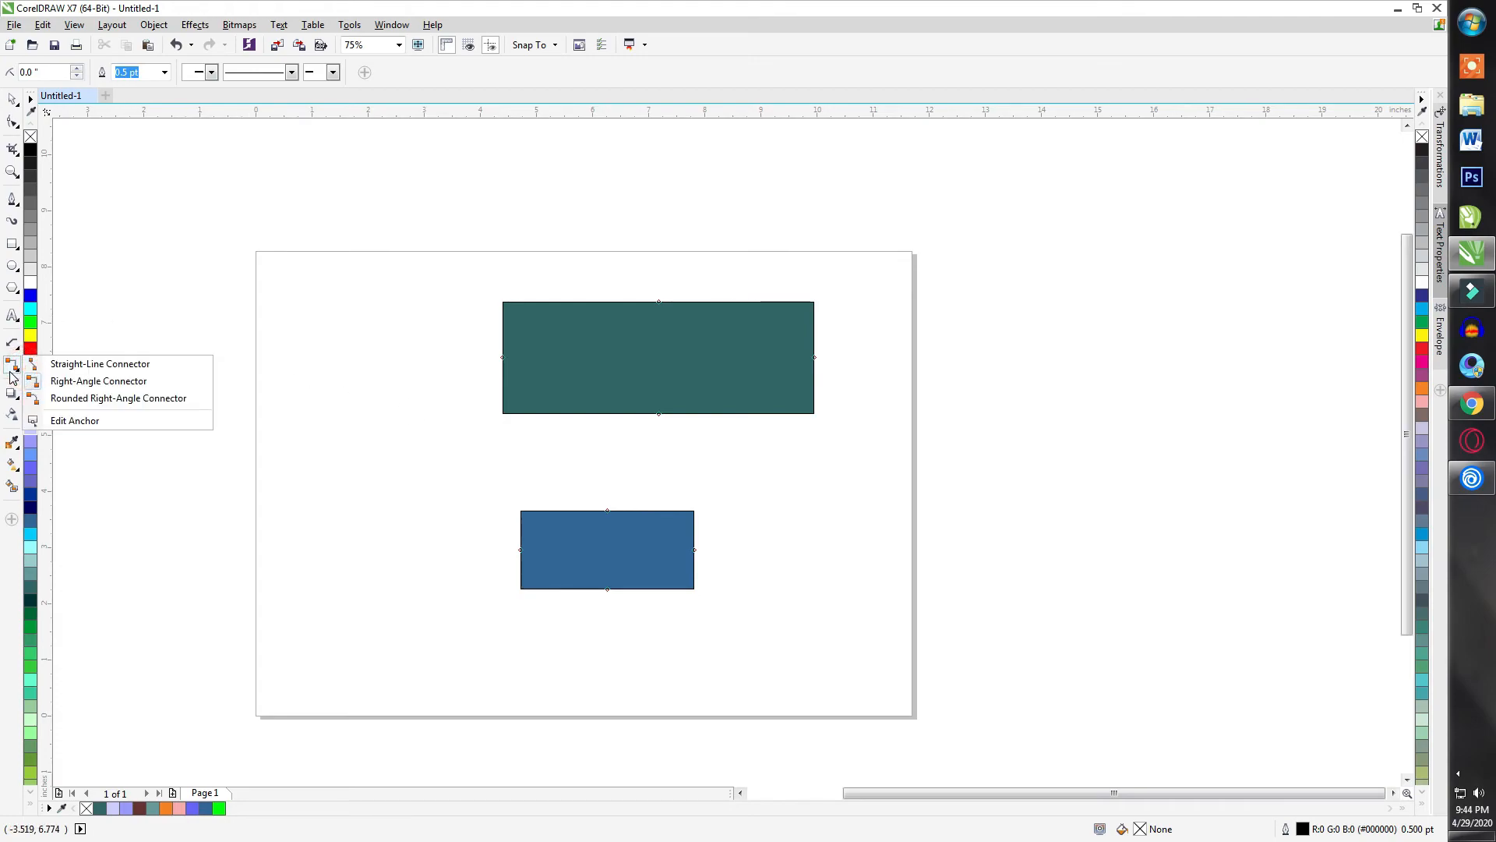
{"action": "left_click", "coordinate": [82, 363]}
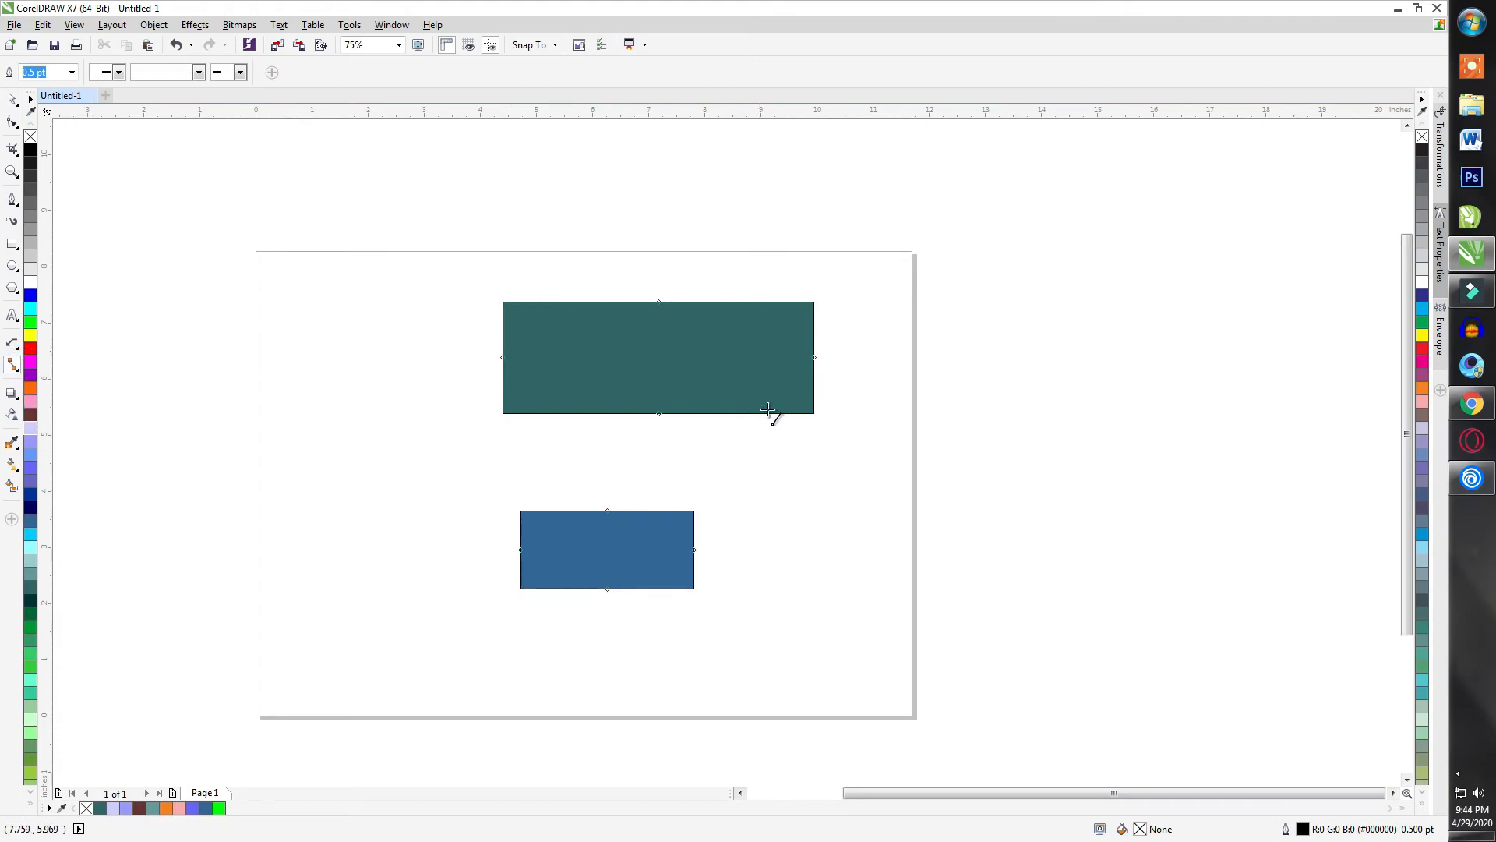
{"action": "left_click_drag", "start_coordinate": [570, 413], "coordinate": [578, 510]}
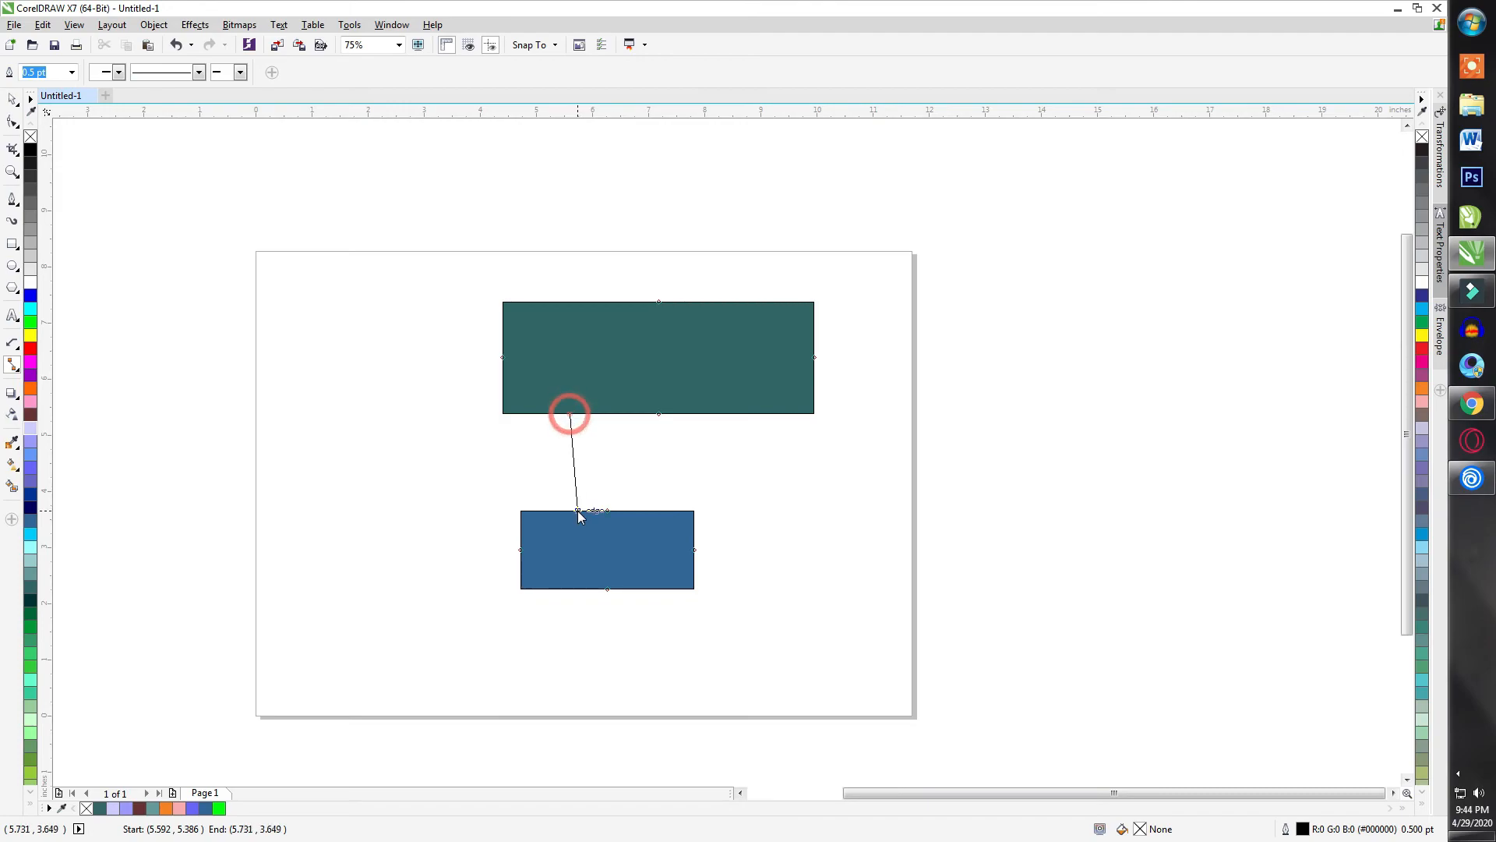
{"action": "scroll", "coordinate": [705, 492], "scroll_direction": "up", "scroll_amount": 2}
{"action": "left_click_drag", "start_coordinate": [666, 536], "coordinate": [923, 232]}
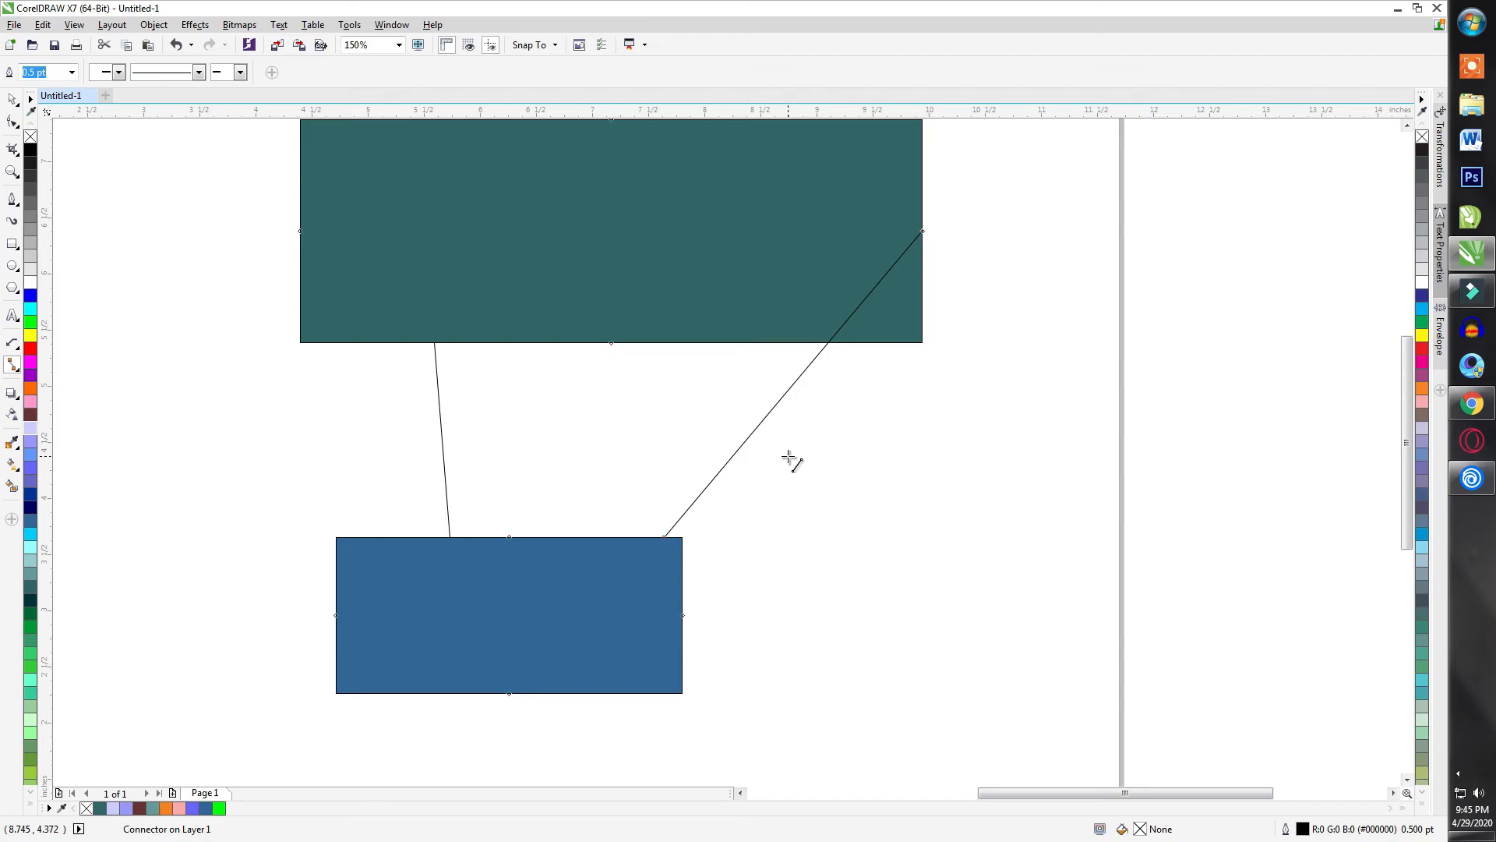
{"action": "key", "text": "ctrl+z"}
{"action": "key", "text": "ctrl+z"}
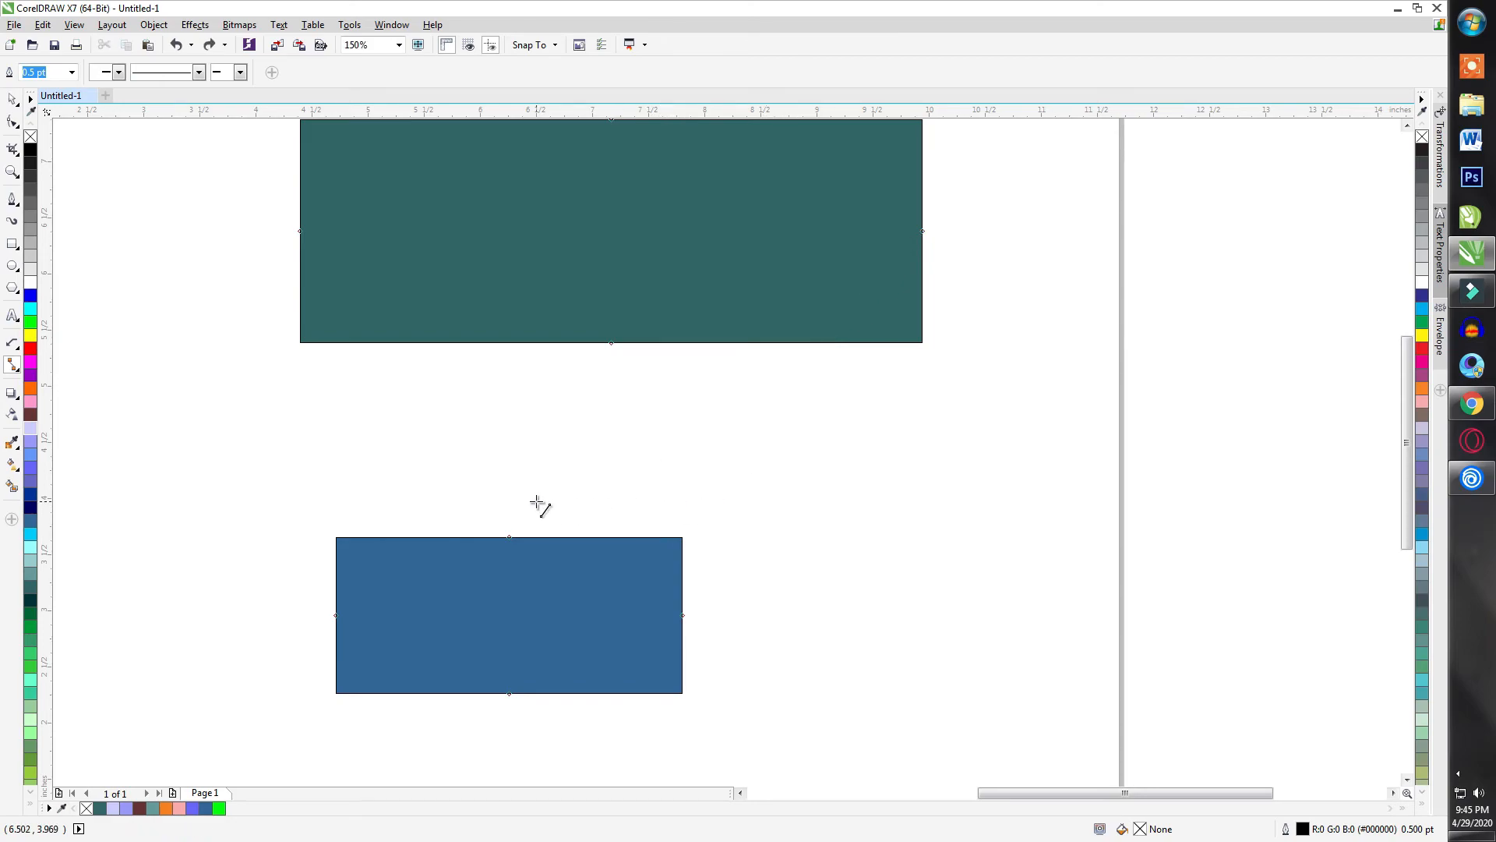
Link the blue rectangle's upper edge to the teal rectangle's lower edge and right side with two right-angle connectors.
{"action": "left_click", "coordinate": [13, 364]}
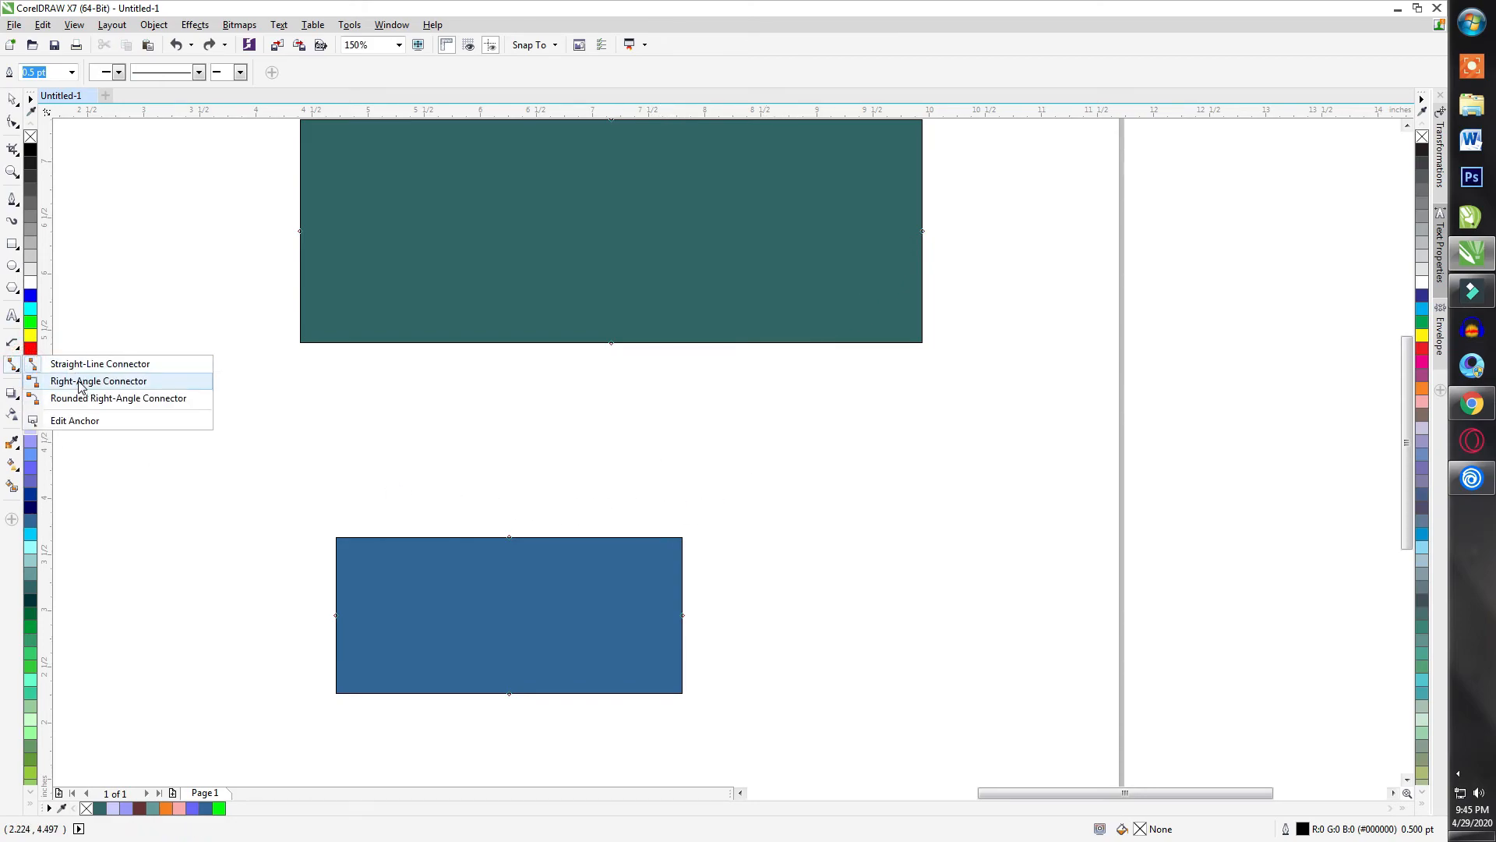
{"action": "left_click", "coordinate": [85, 382]}
{"action": "left_click_drag", "start_coordinate": [473, 342], "coordinate": [475, 537]}
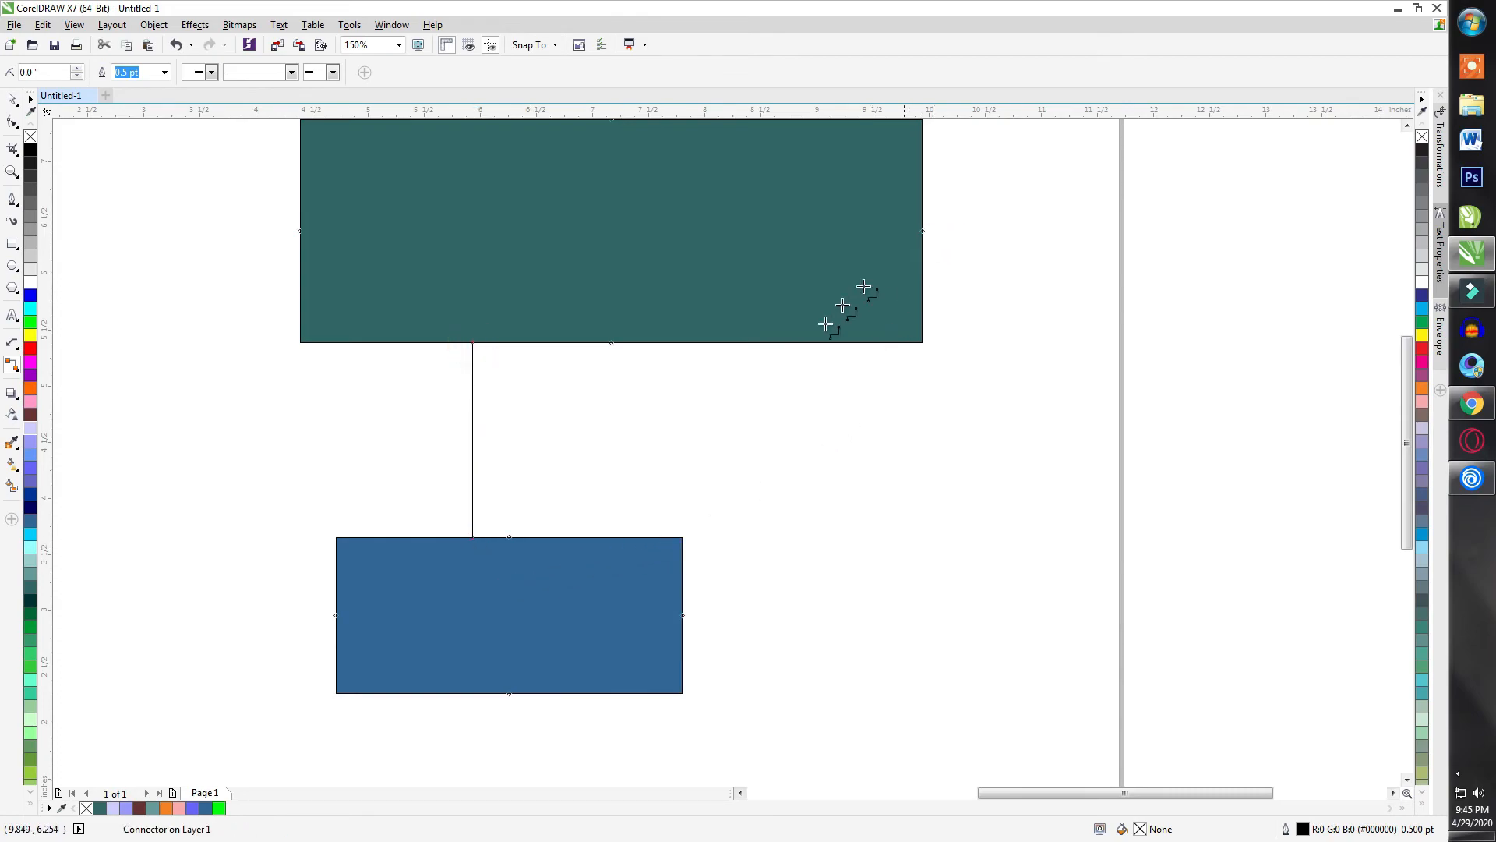
{"action": "left_click_drag", "start_coordinate": [655, 538], "coordinate": [924, 232]}
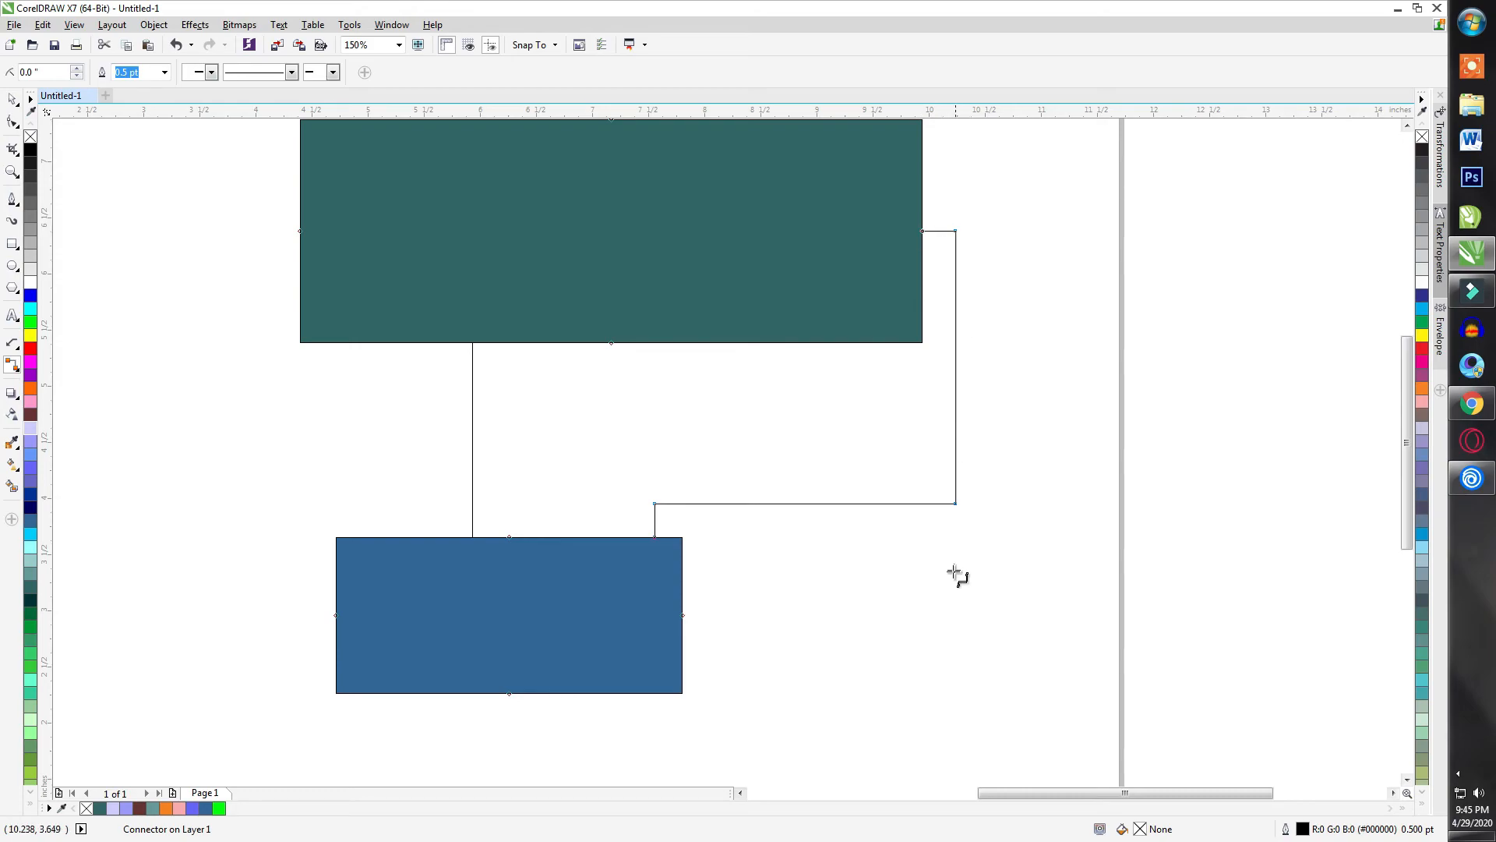
Shift the teal rectangle slightly up and to the right, centring it at about X 7.22, Y 6.45 inches, and deselect it.
{"action": "scroll", "coordinate": [727, 410], "scroll_direction": "down", "scroll_amount": 1}
{"action": "left_click", "coordinate": [11, 99]}
{"action": "mouse_move", "coordinate": [707, 294]}
{"action": "left_mouse_down"}
{"action": "mouse_move", "coordinate": [525, 287]}
{"action": "mouse_move", "coordinate": [709, 290]}
{"action": "left_mouse_up"}
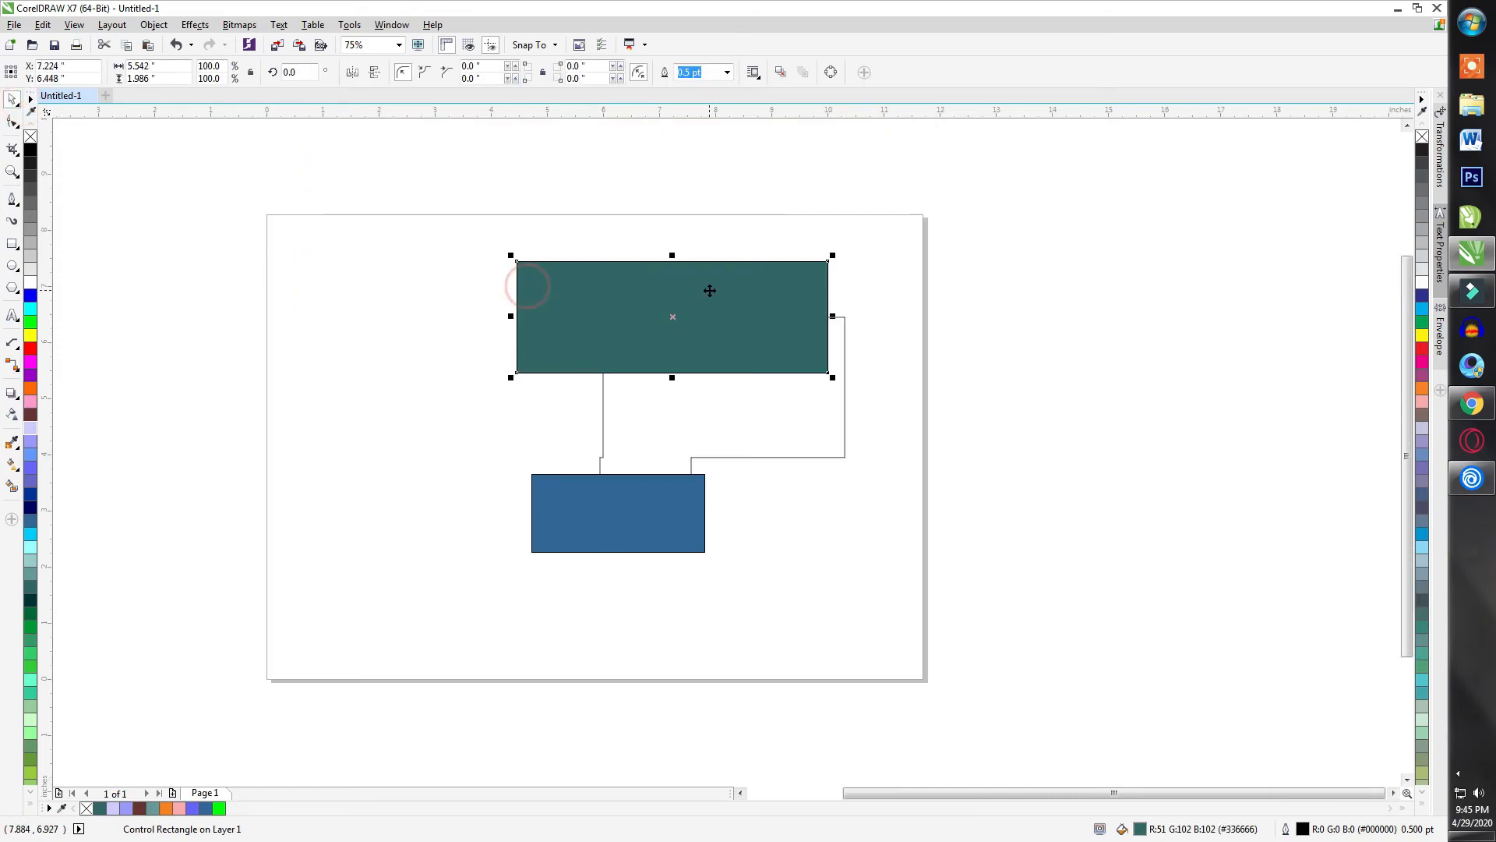
{"action": "scroll", "coordinate": [710, 285], "scroll_direction": "up", "scroll_amount": 1}
{"action": "key", "text": "space"}
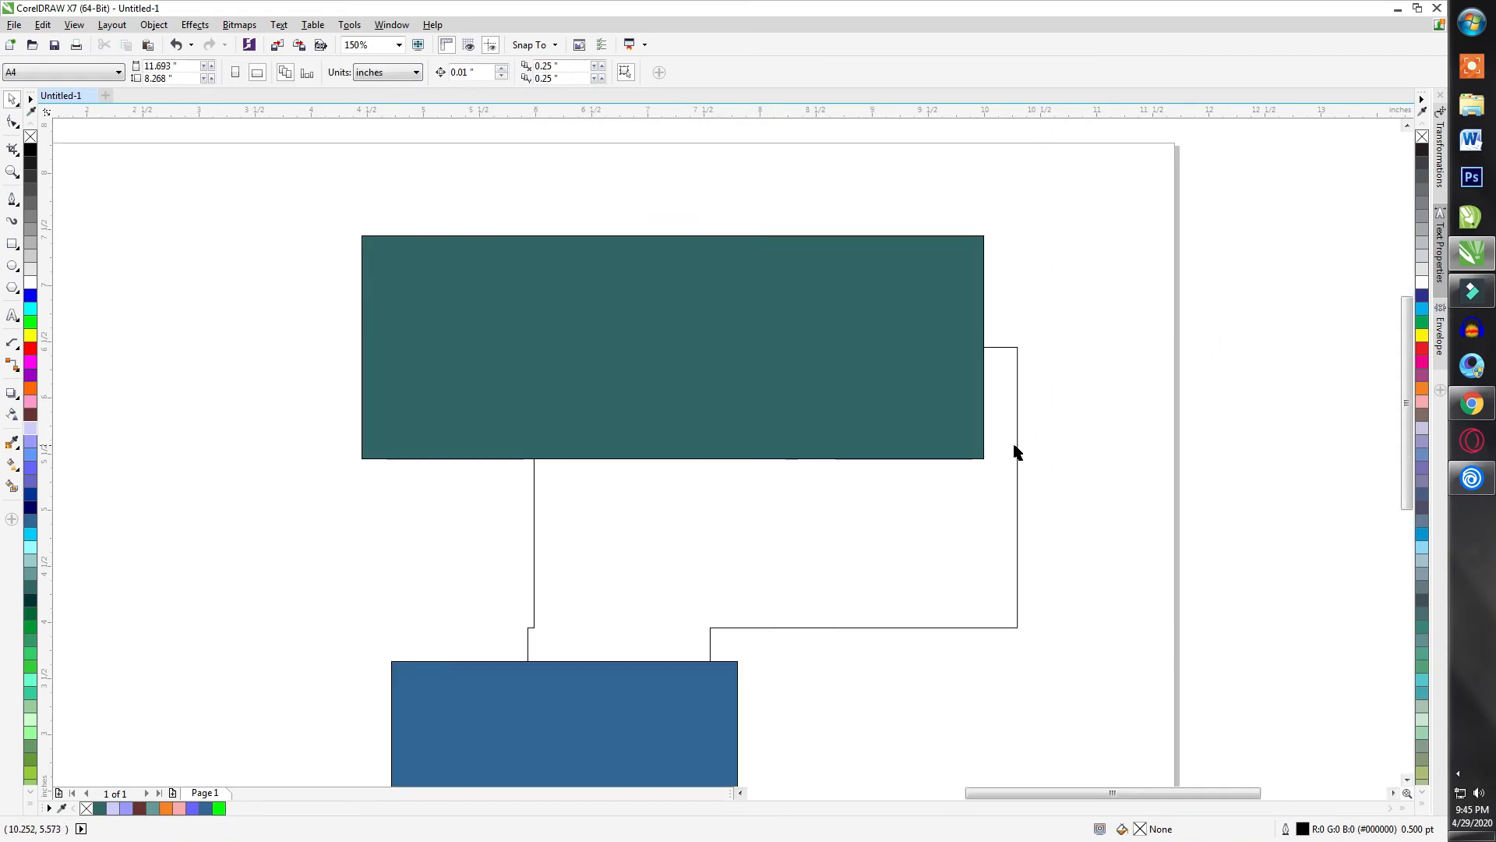
Select the right-angle connector on the teal rectangle's right side and try adjusting its corner rounding.
{"action": "left_click", "coordinate": [1017, 447]}
{"action": "scroll", "coordinate": [896, 437], "scroll_direction": "down", "scroll_amount": 1}
{"action": "scroll", "coordinate": [895, 465], "scroll_direction": "up", "scroll_amount": 1}
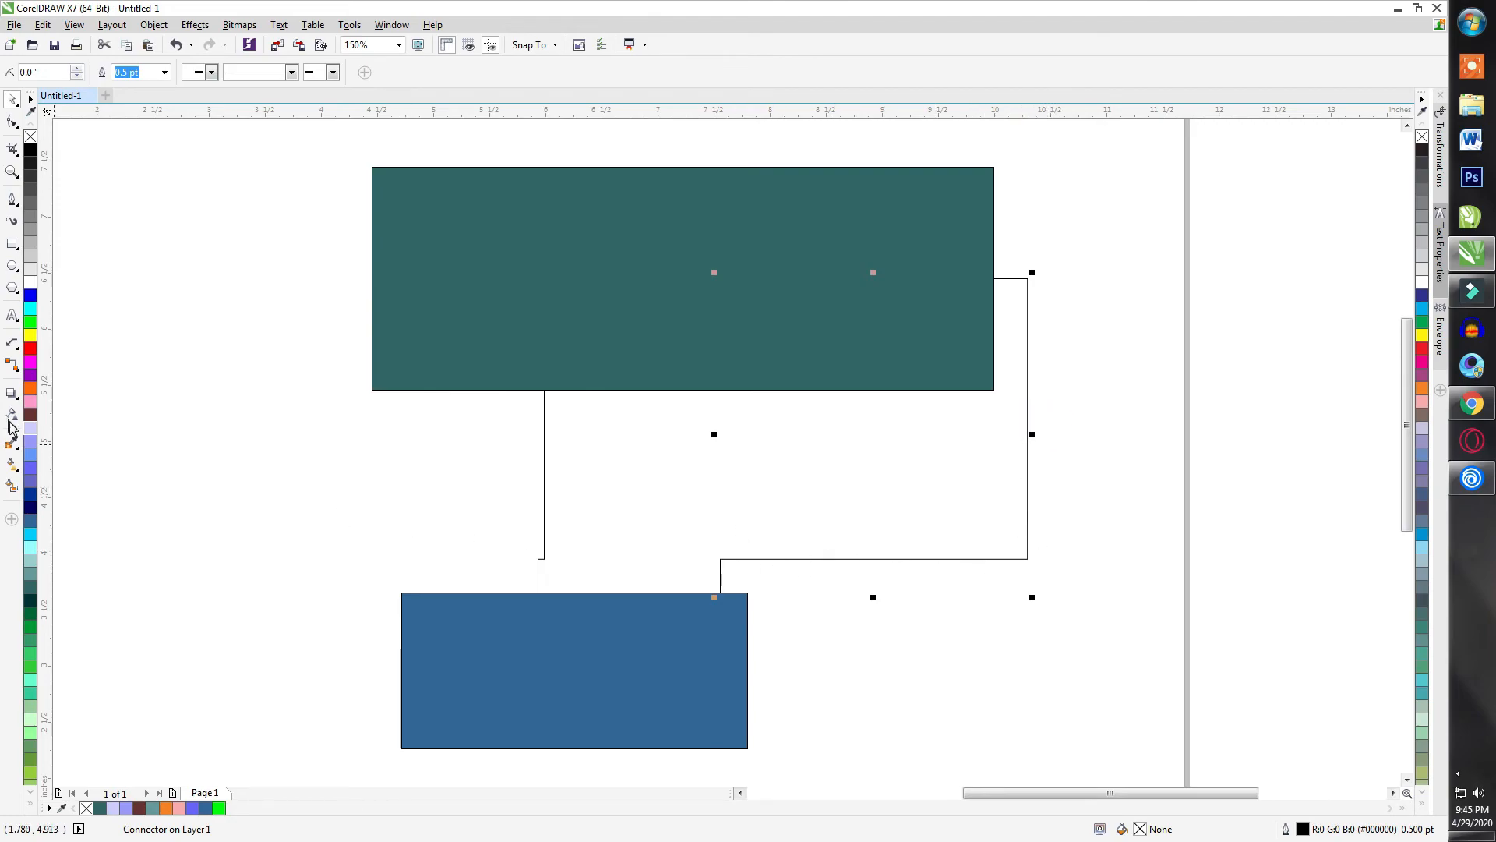
{"action": "left_click", "coordinate": [14, 367]}
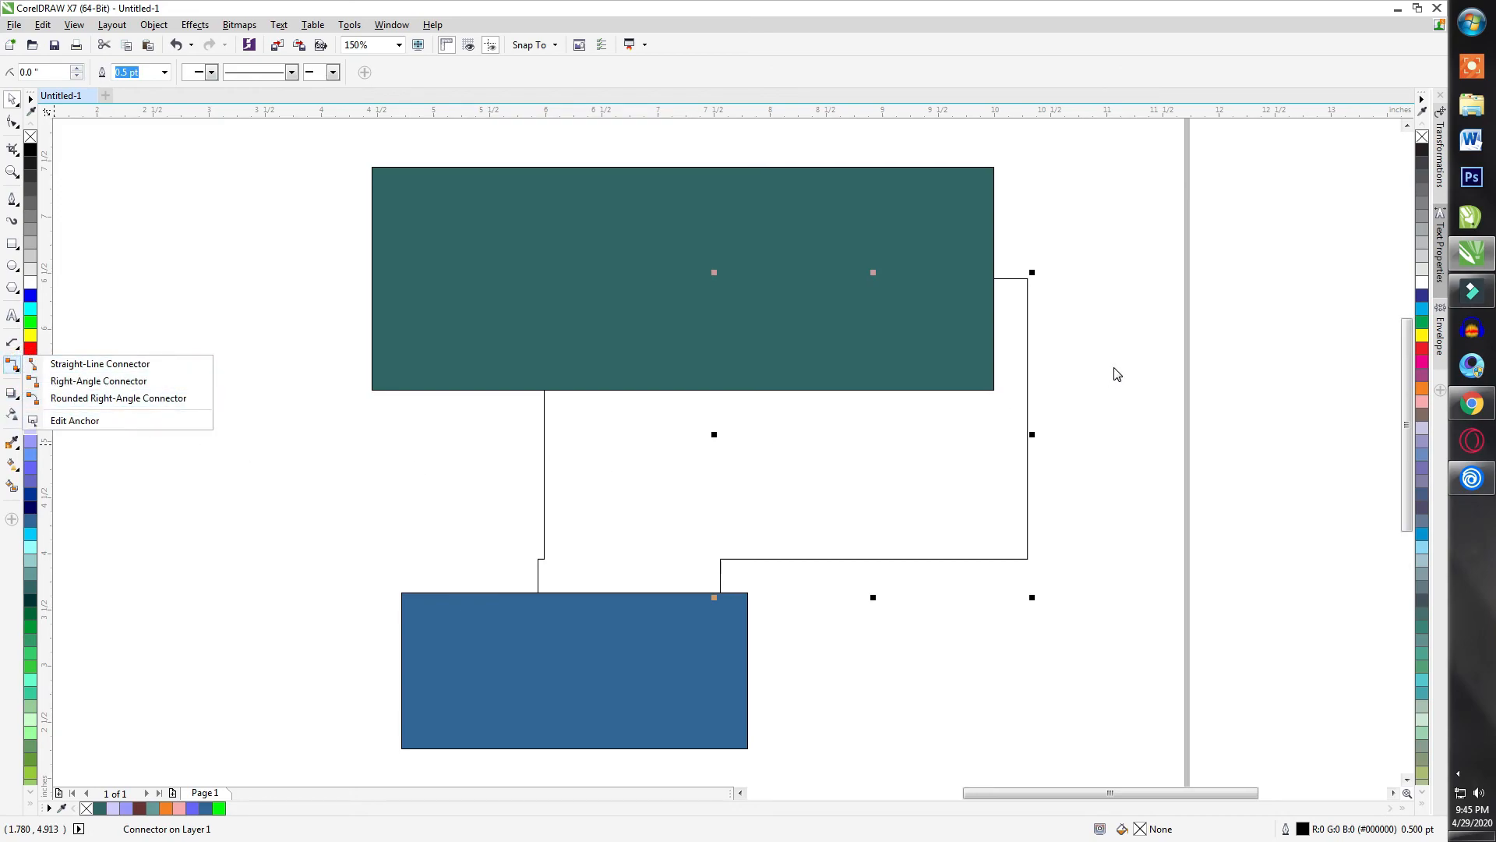
{"action": "left_click", "coordinate": [1028, 406]}
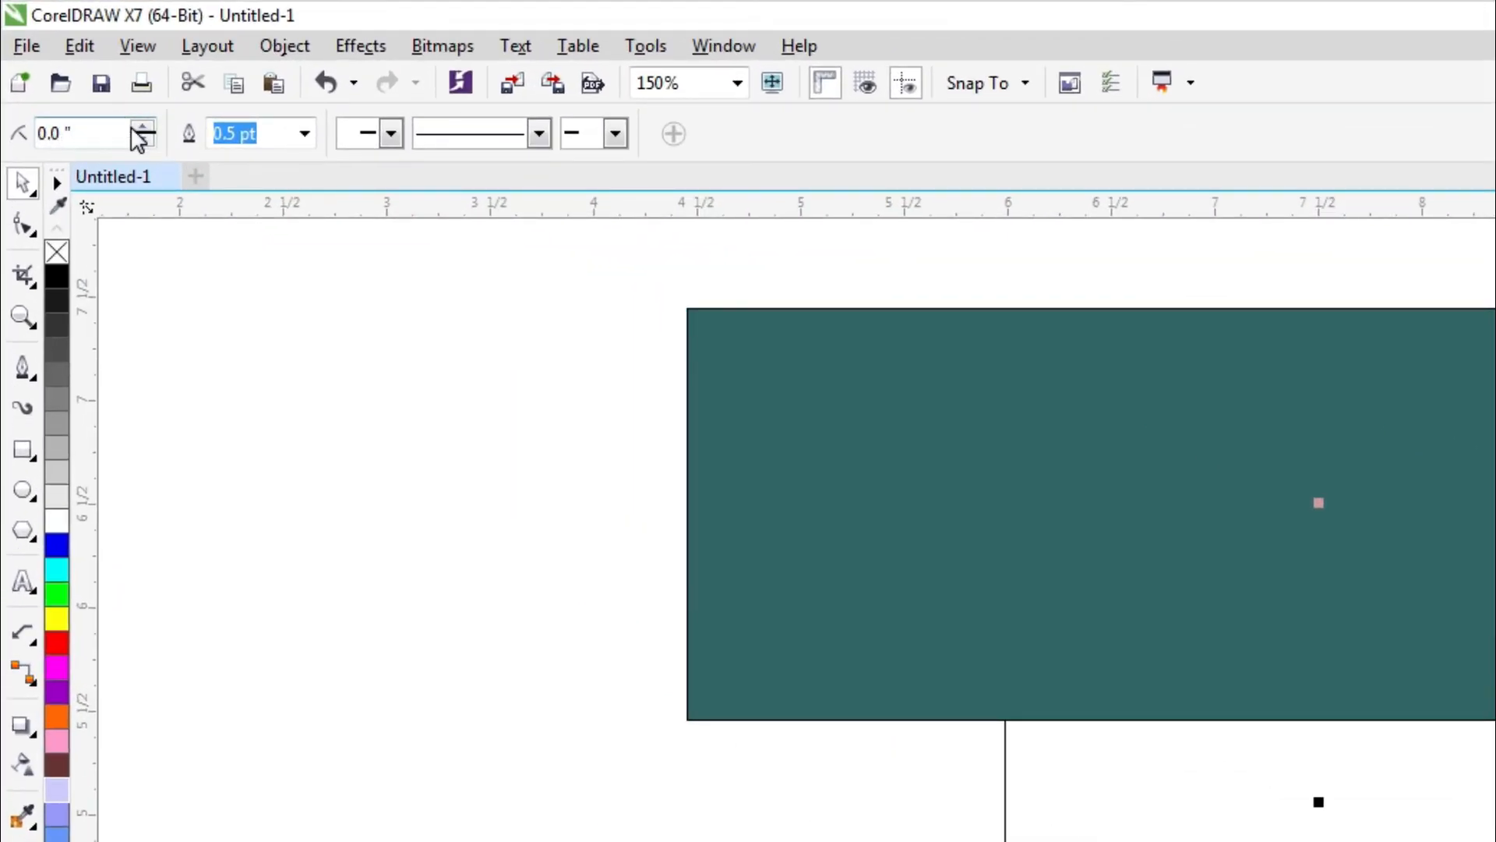
{"action": "left_click", "coordinate": [143, 129]}
{"action": "left_click", "coordinate": [142, 139]}
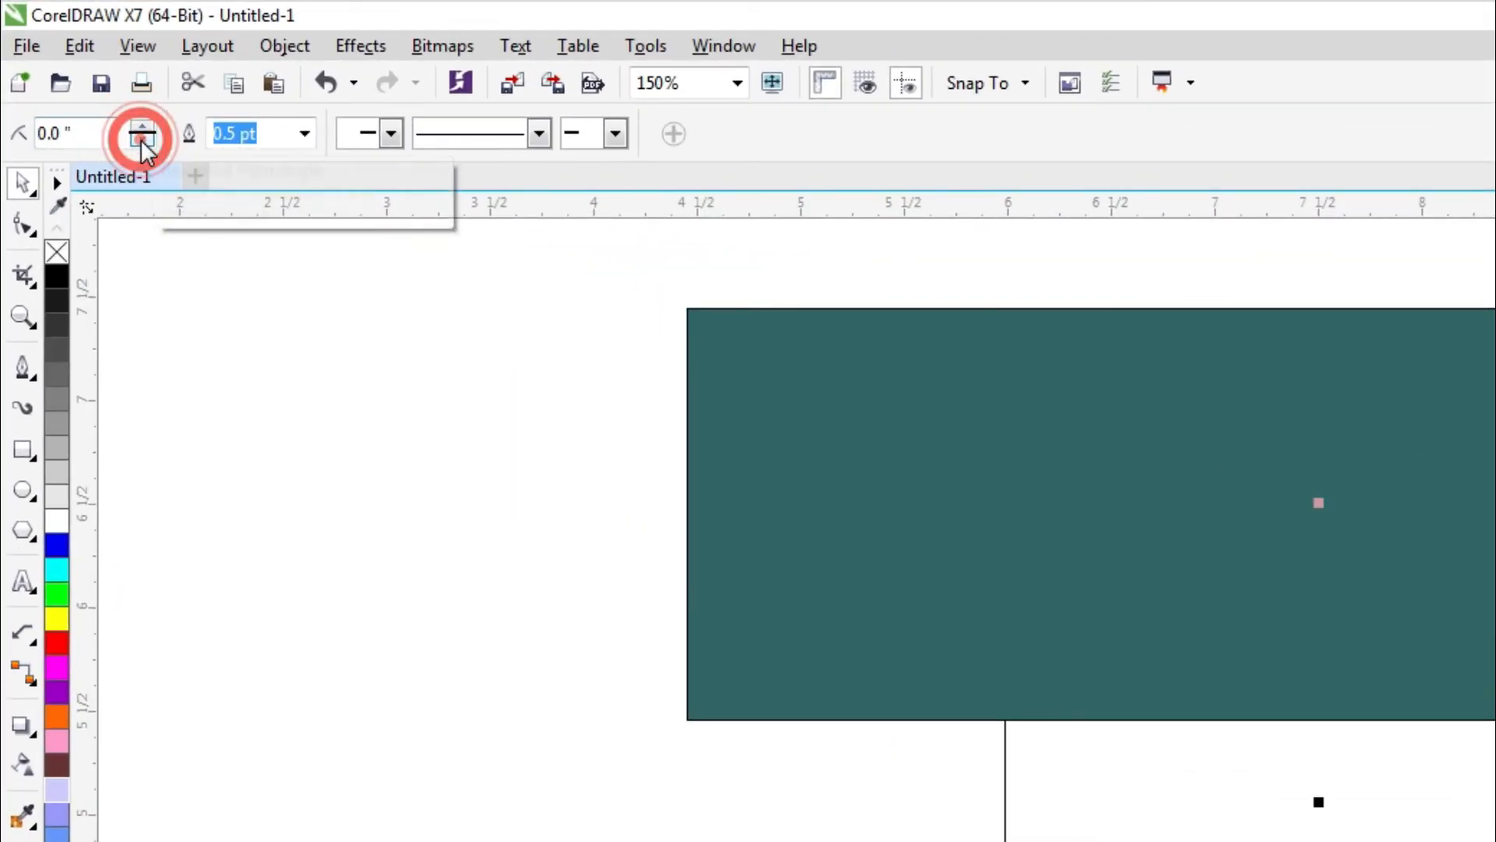
Format the selected connector with a 1.0 pt width, a dashed line style, a feathered start arrowhead and a wide end arrowhead.
{"action": "left_click", "coordinate": [306, 133]}
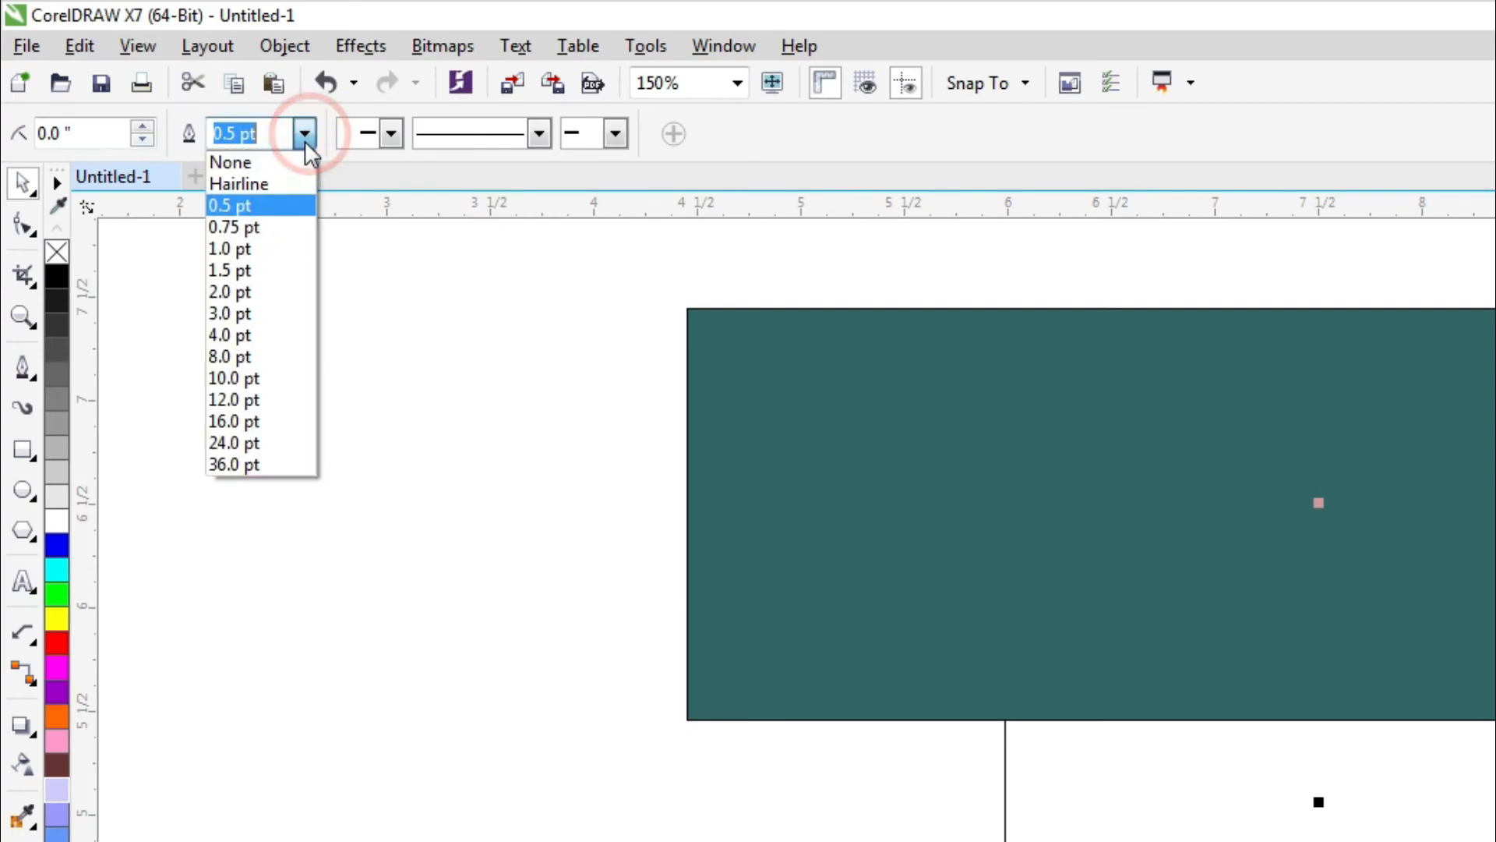
{"action": "left_click", "coordinate": [261, 246]}
{"action": "left_click", "coordinate": [391, 133]}
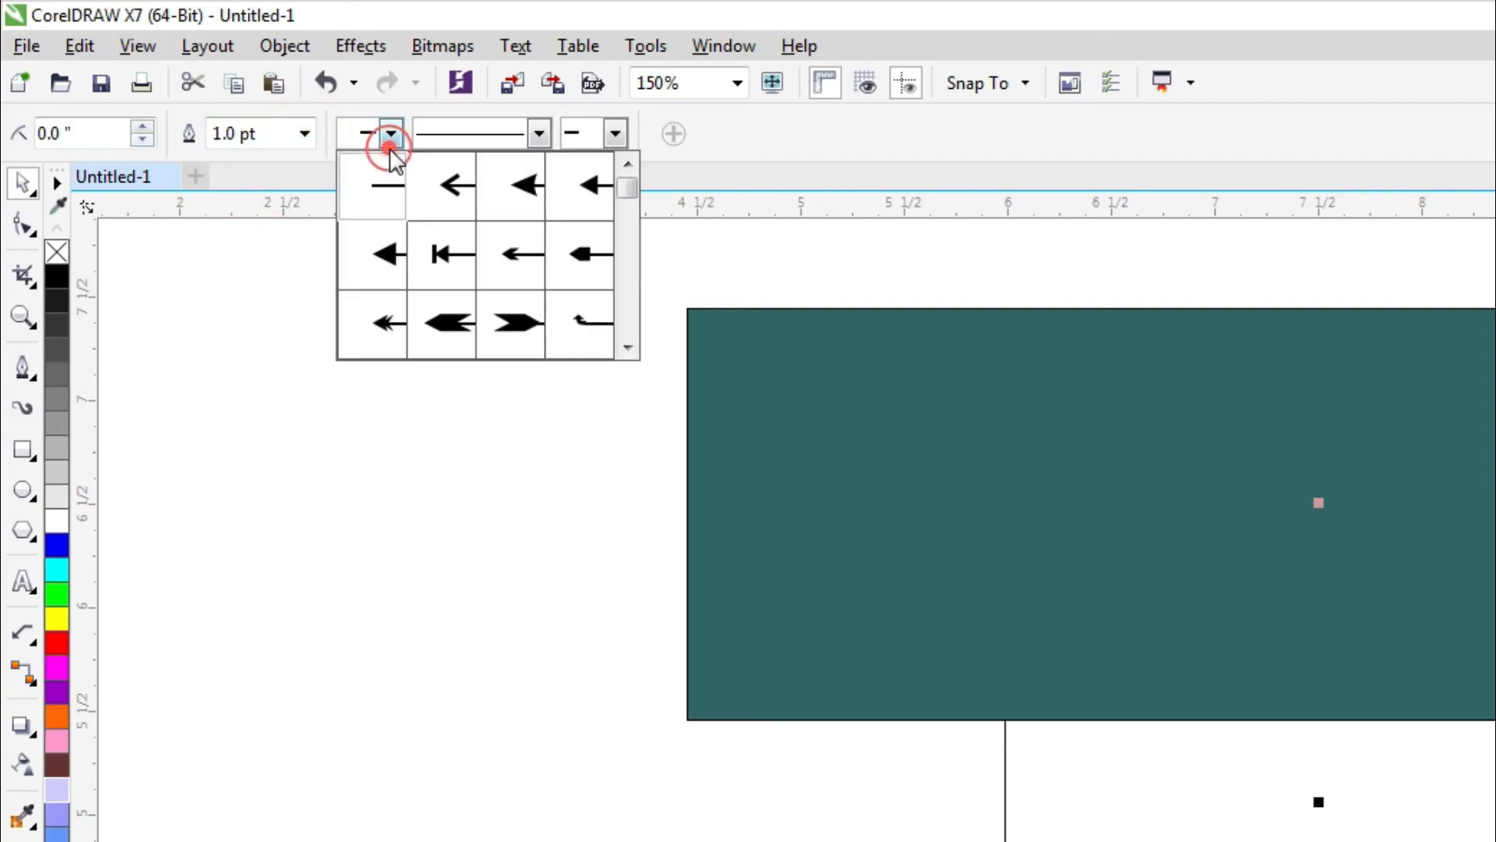
{"action": "left_click", "coordinate": [384, 310]}
{"action": "left_click", "coordinate": [540, 133]}
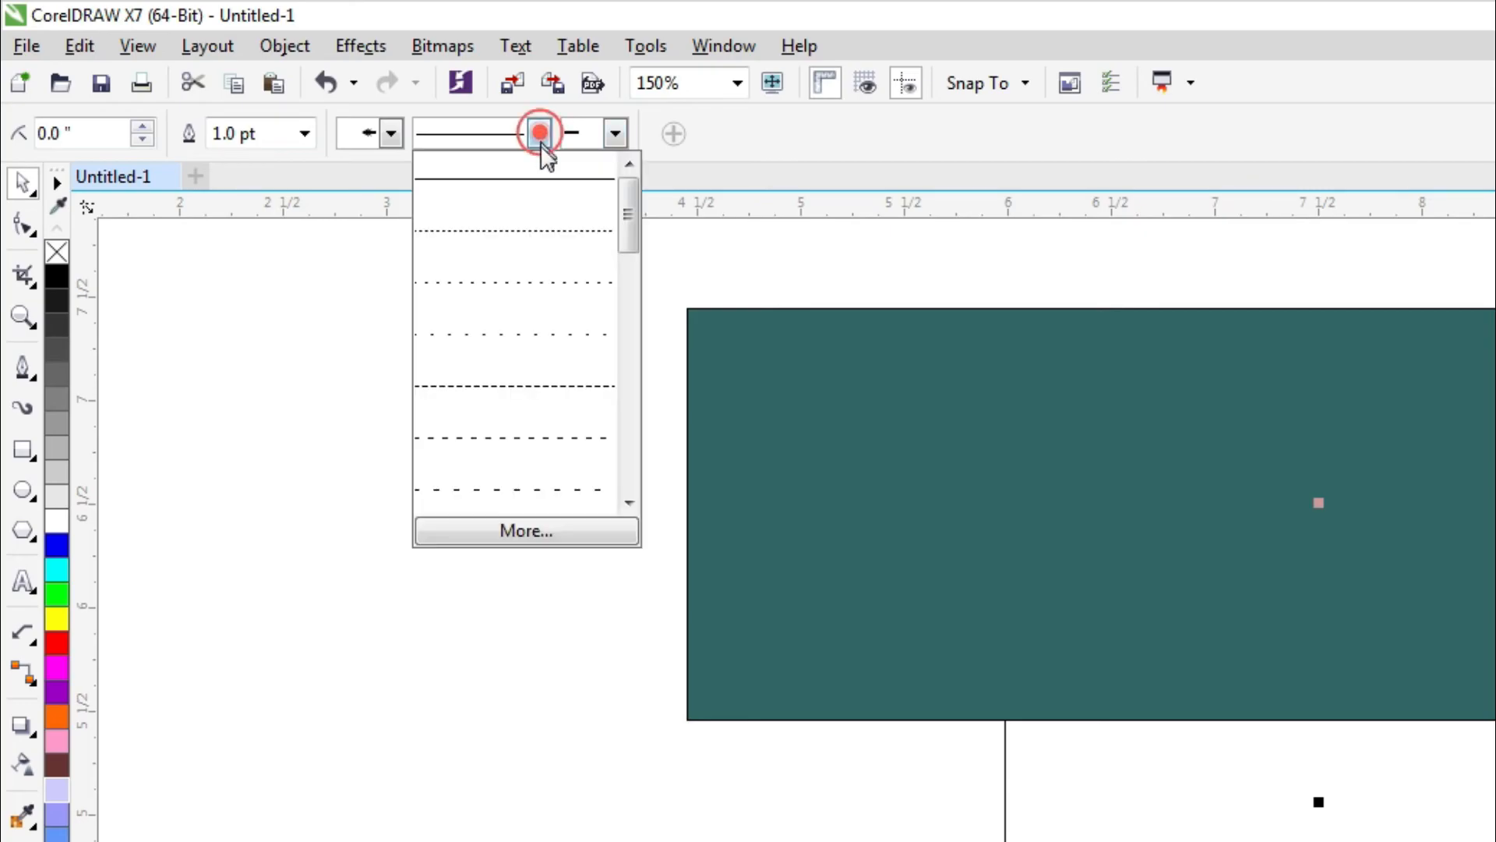
{"action": "left_click", "coordinate": [508, 378]}
{"action": "left_click", "coordinate": [615, 132]}
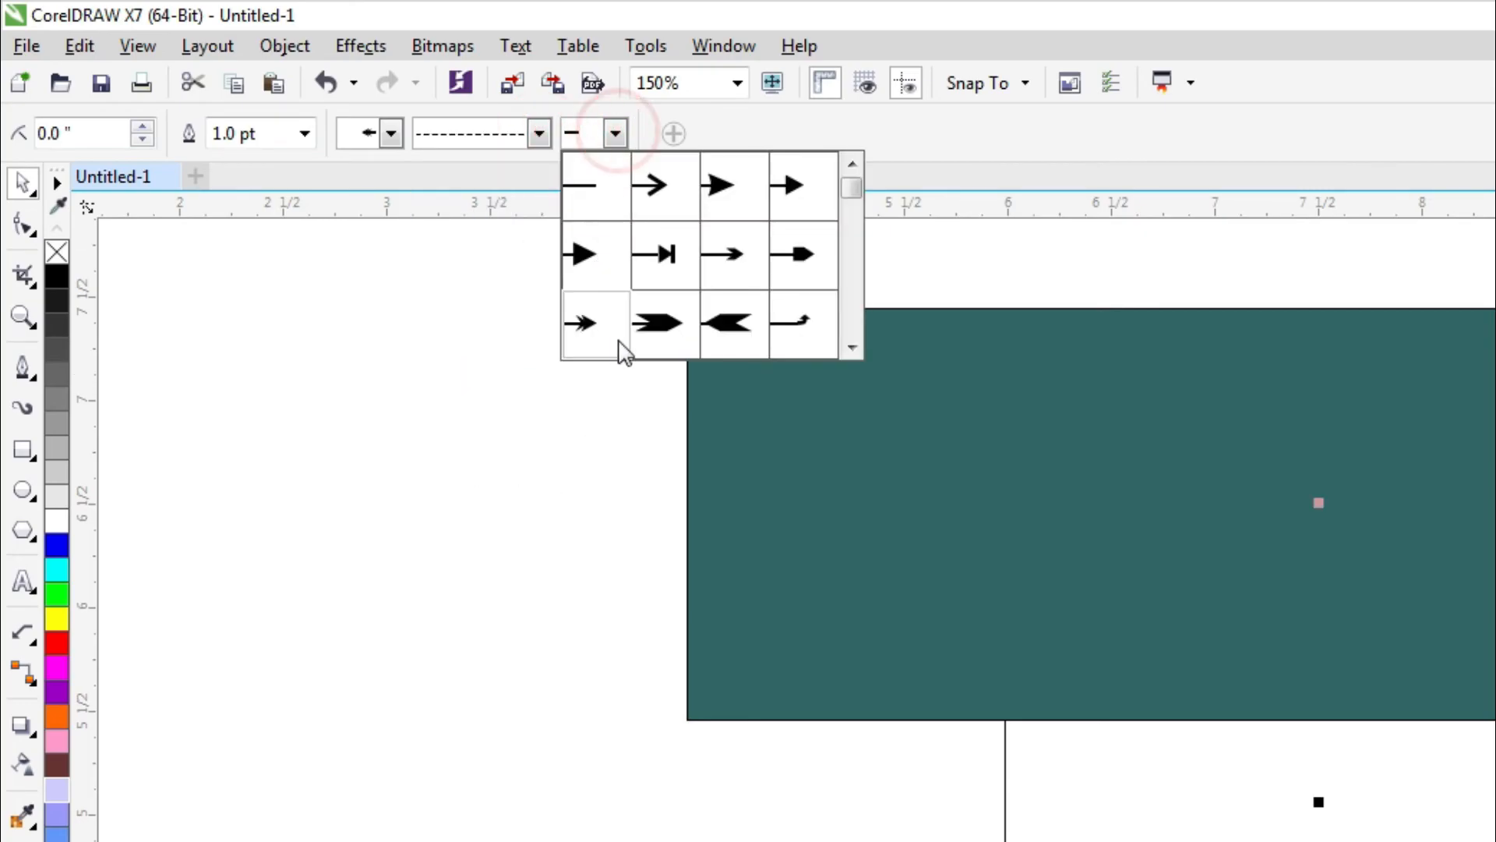
{"action": "left_click", "coordinate": [647, 314]}
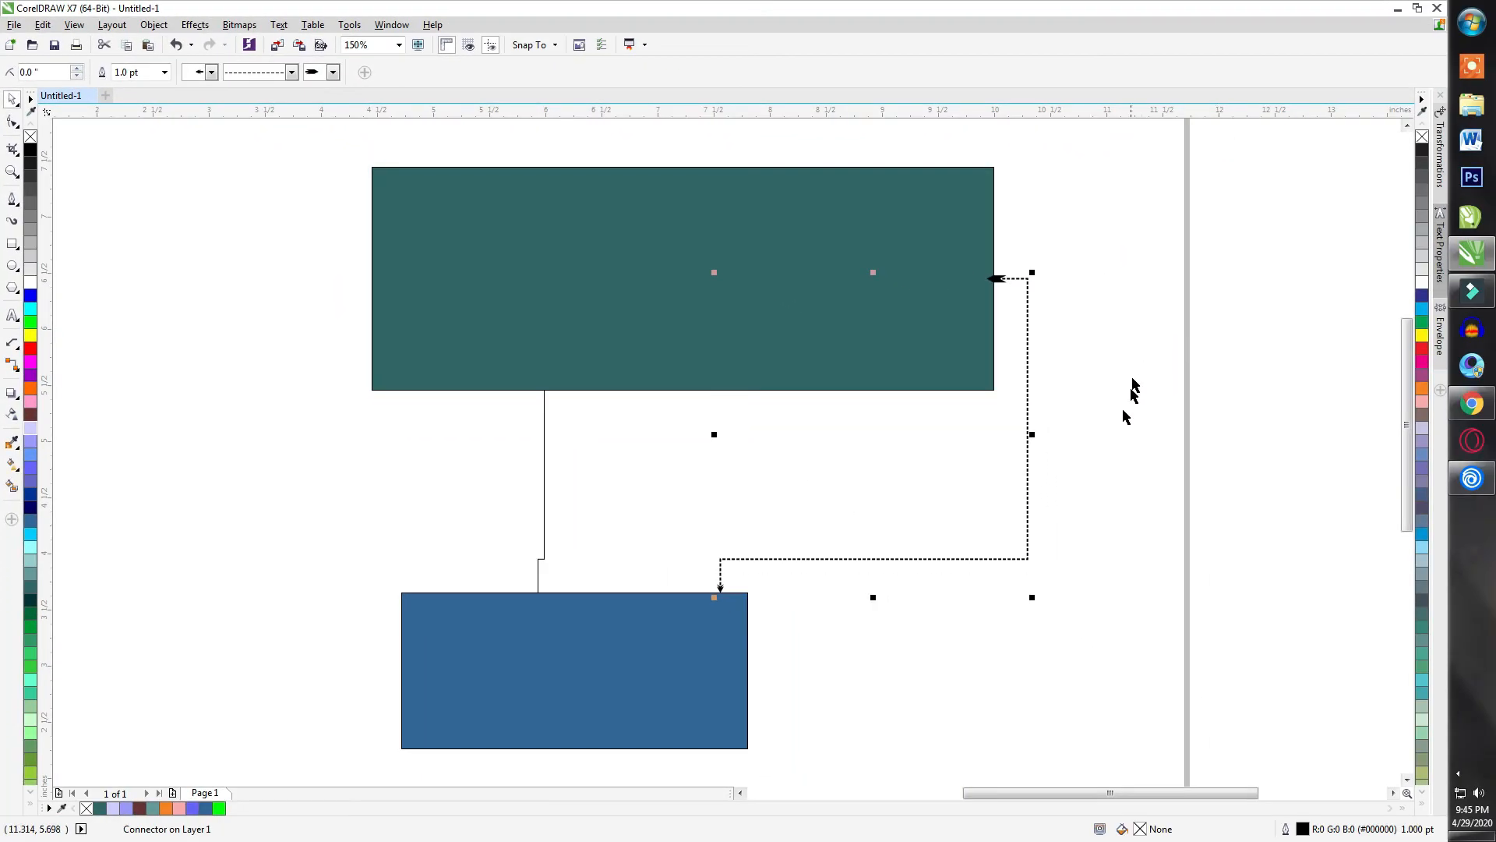
Undo the selected connector's arrowhead, line style and width changes.
{"action": "key", "text": "ctrl+z"}
{"action": "key", "text": "ctrl+z"}
{"action": "key", "text": "ctrl+z"}
{"action": "key", "text": "ctrl+z"}
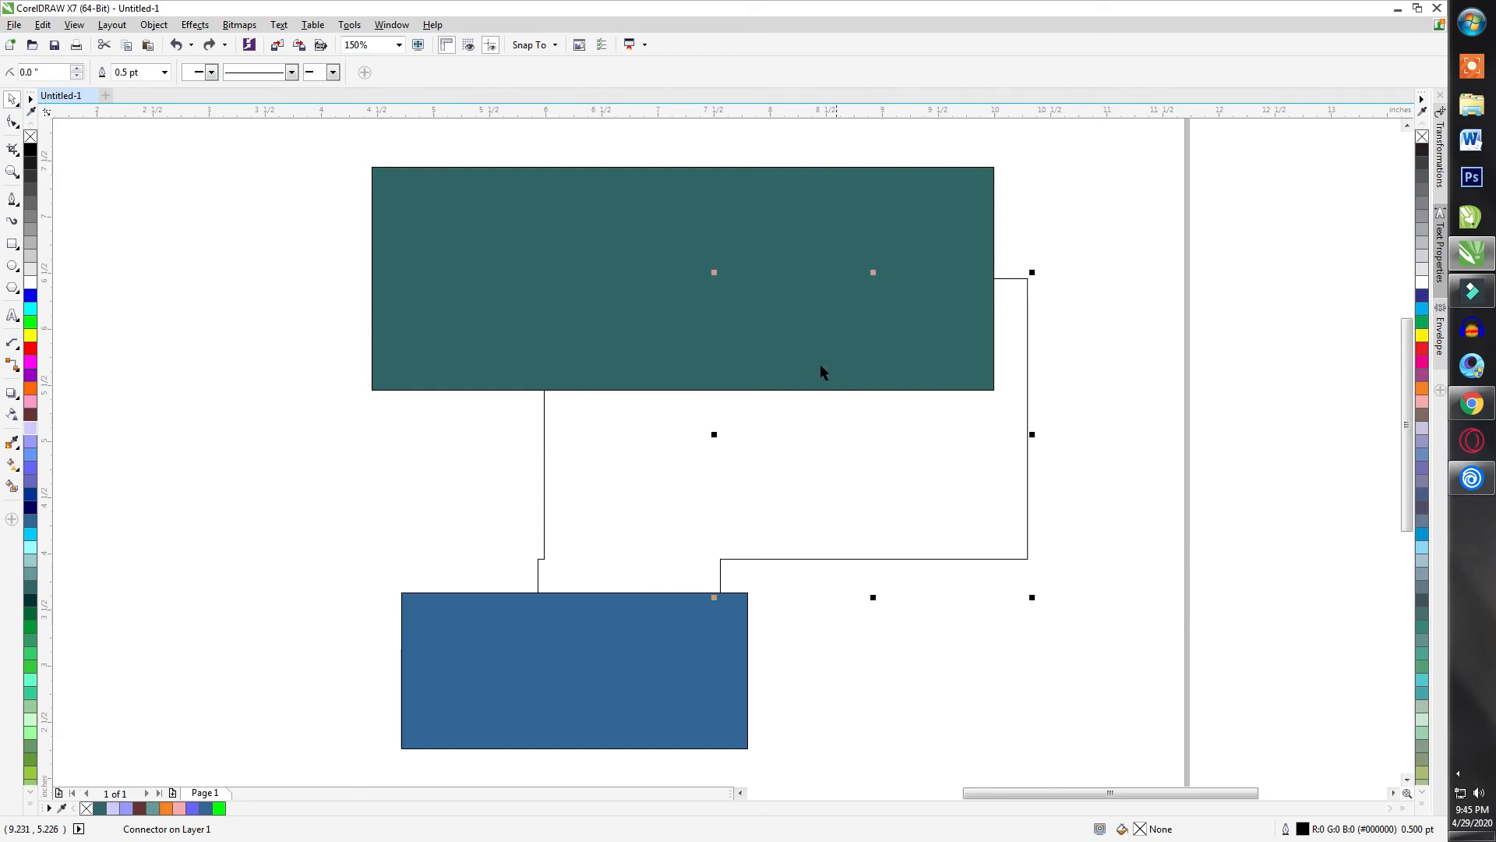
Link the blue rectangle's upper edge to the teal rectangle's left and right sides with two rounded right-angle connectors.
{"action": "left_click", "coordinate": [19, 368]}
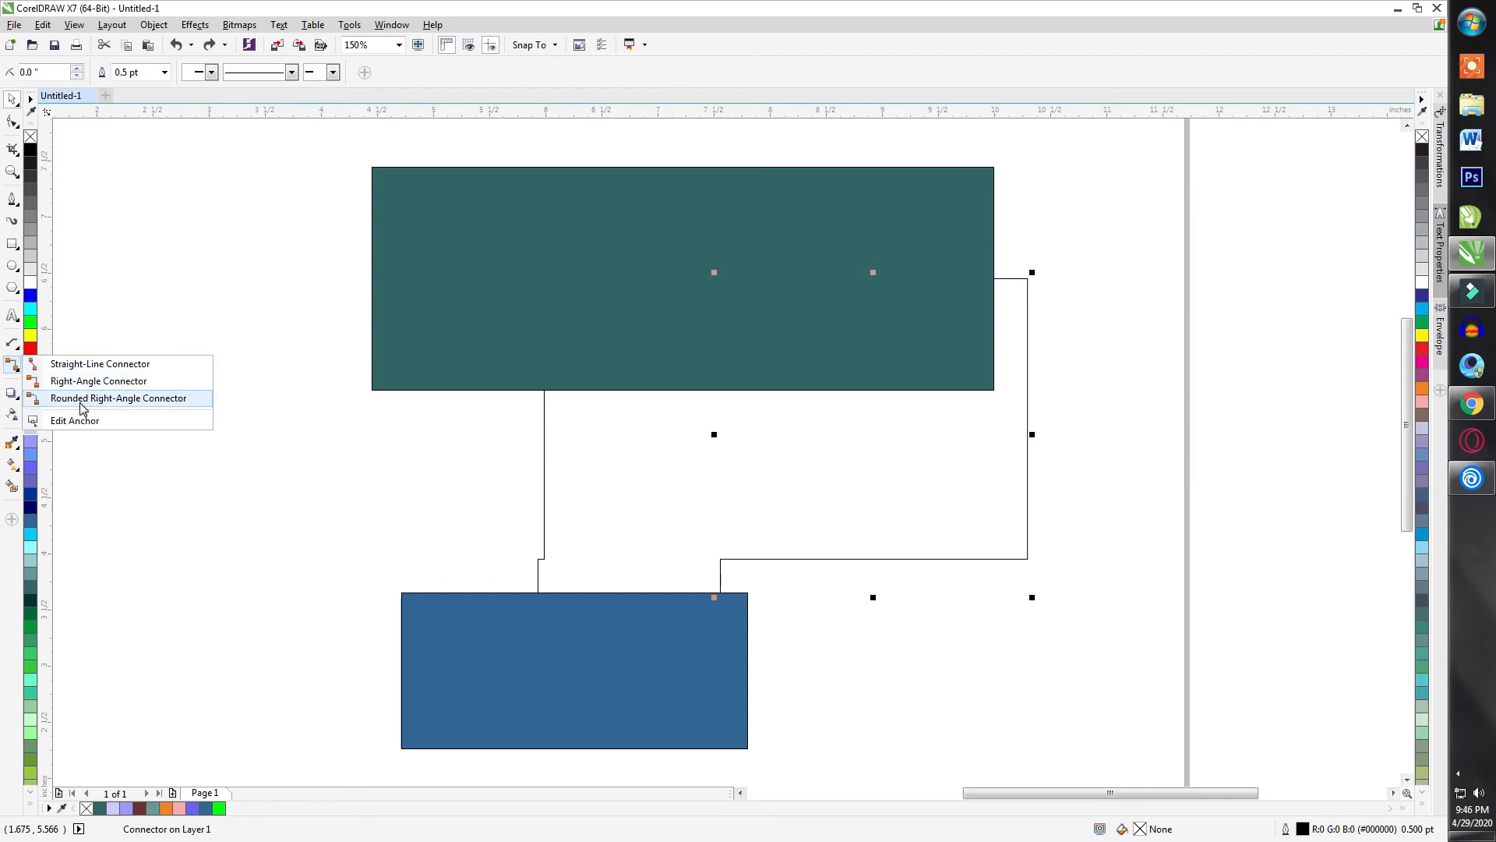
{"action": "left_click", "coordinate": [119, 398]}
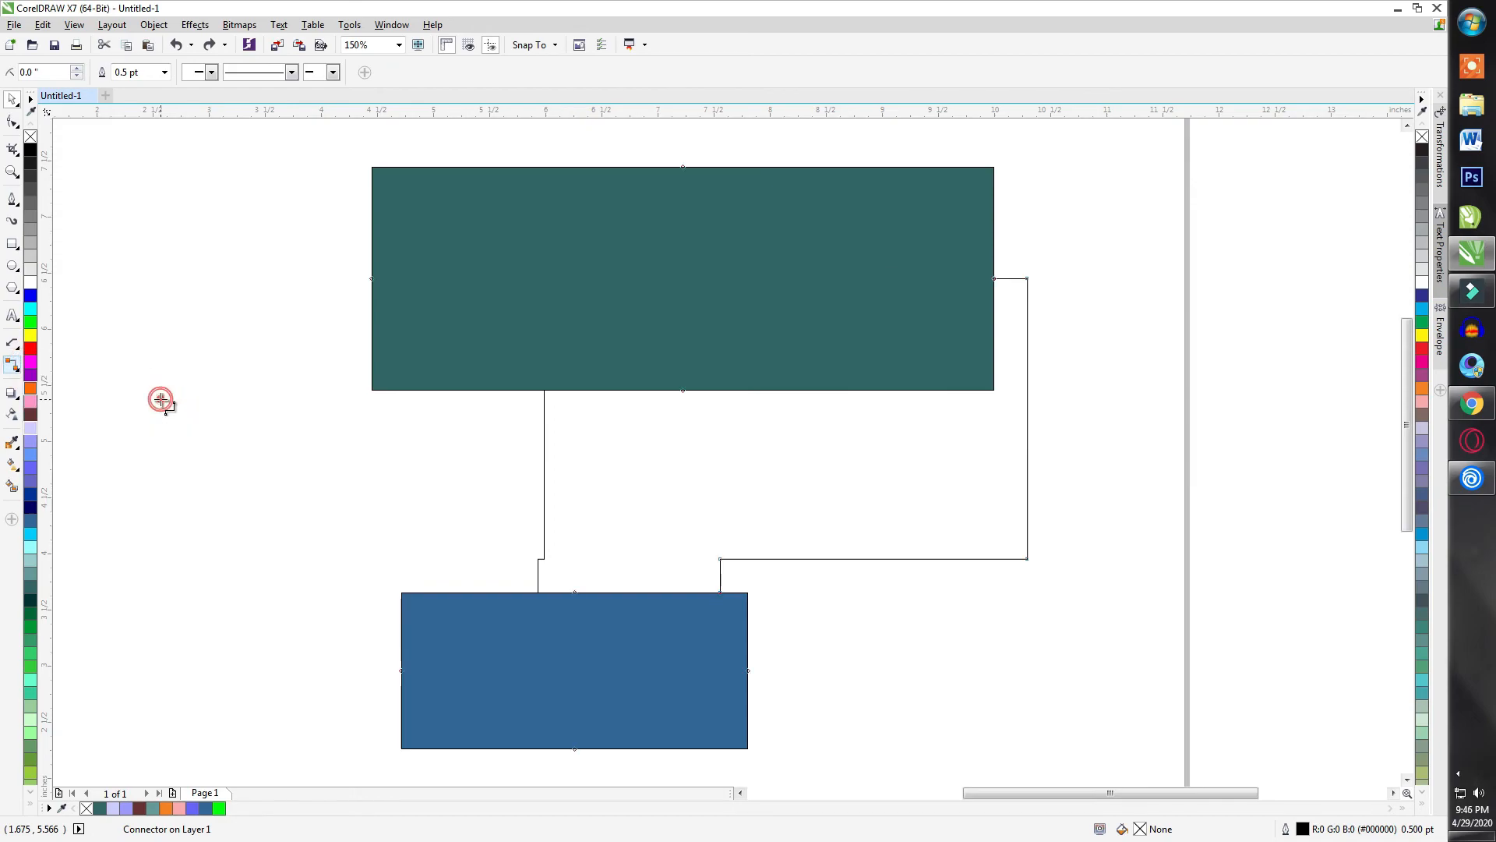
{"action": "left_click_drag", "start_coordinate": [460, 595], "coordinate": [372, 278]}
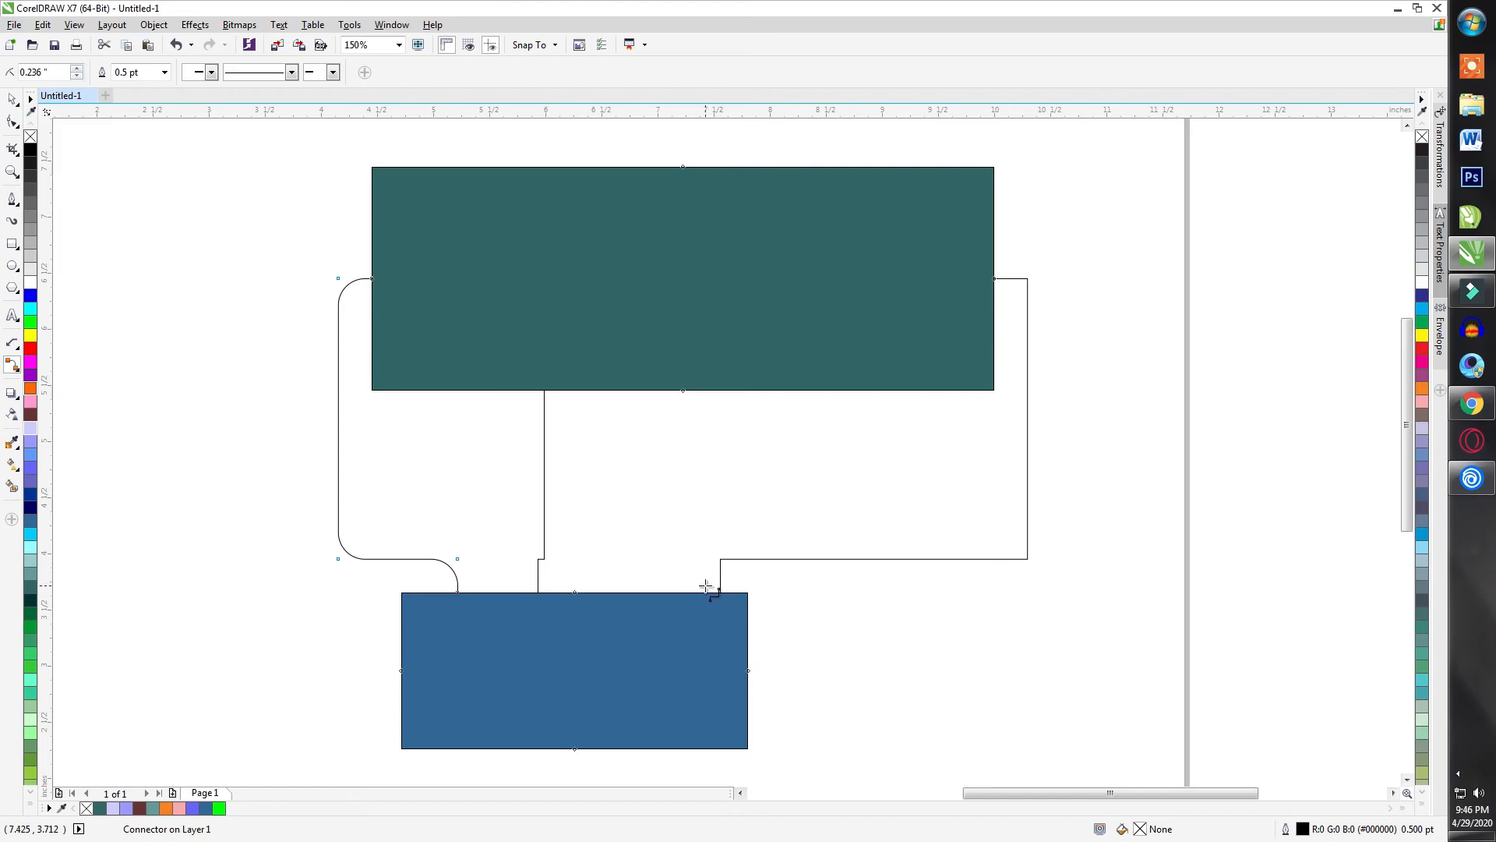
{"action": "mouse_move", "coordinate": [696, 592]}
{"action": "left_mouse_down"}
{"action": "mouse_move", "coordinate": [1010, 333]}
{"action": "mouse_move", "coordinate": [996, 333]}
{"action": "mouse_move", "coordinate": [995, 206]}
{"action": "left_mouse_up"}
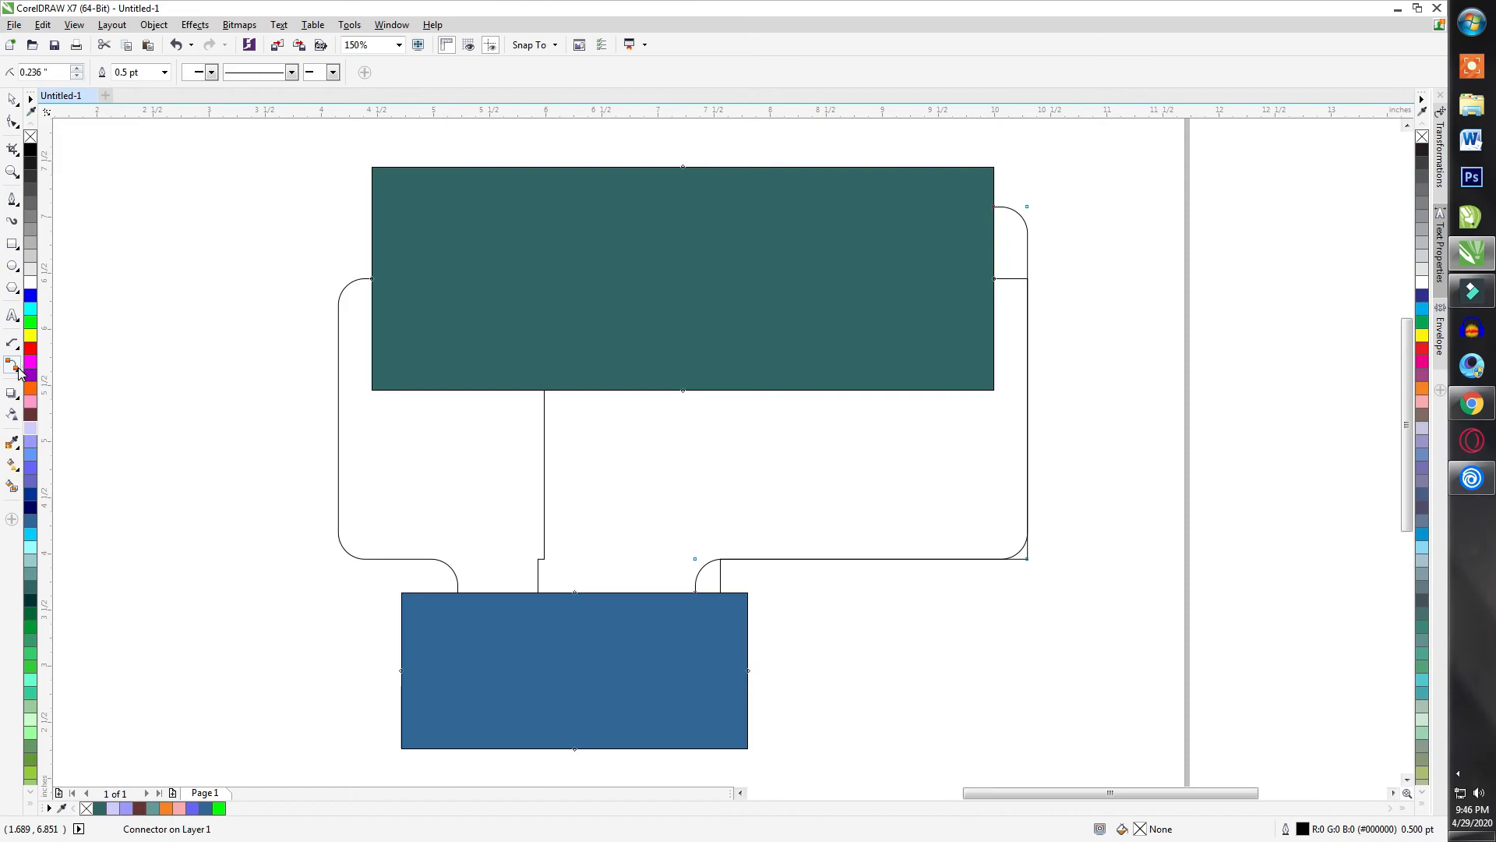
Delete all the connectors between the teal and blue rectangles, leaving only the two rectangles.
{"action": "left_click", "coordinate": [19, 372]}
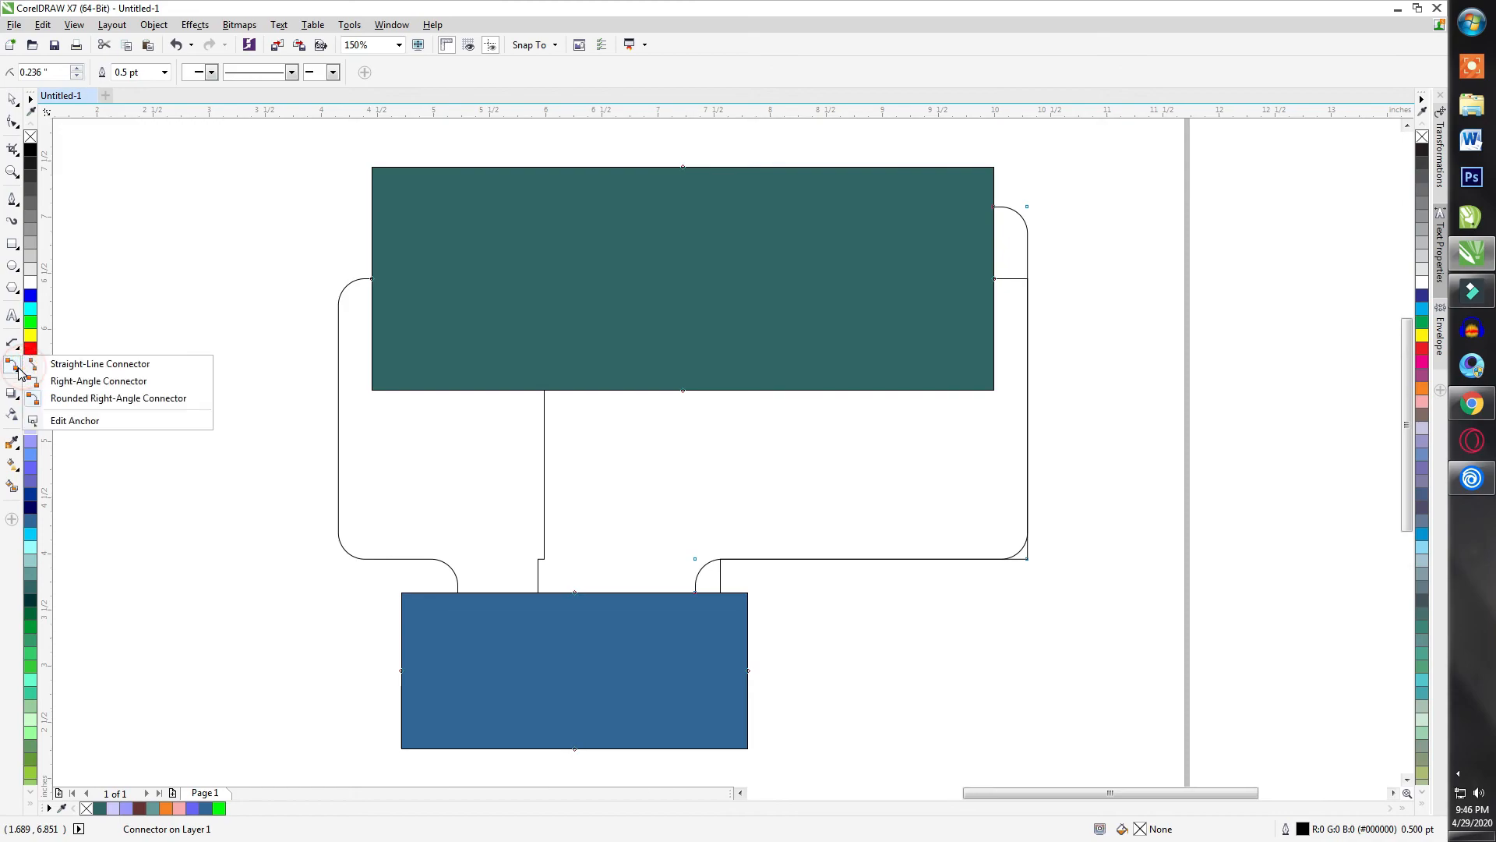
{"action": "left_click", "coordinate": [70, 421]}
{"action": "scroll", "coordinate": [502, 417], "scroll_direction": "down", "scroll_amount": 2}
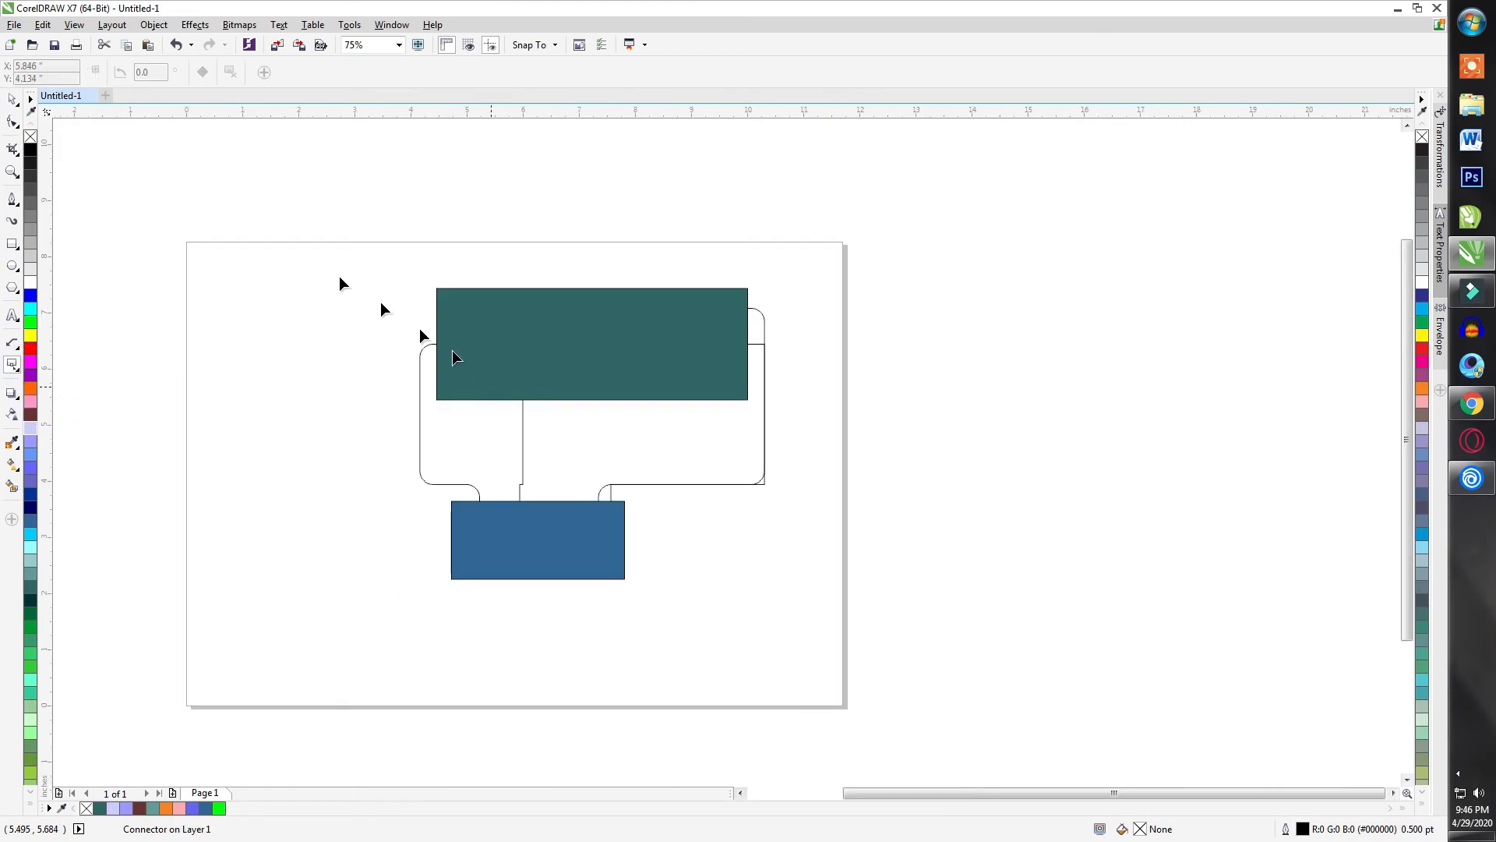
{"action": "left_click", "coordinate": [12, 99]}
{"action": "left_click_drag", "start_coordinate": [332, 308], "coordinate": [583, 524]}
{"action": "key", "text": "Delete"}
{"action": "left_click_drag", "start_coordinate": [810, 296], "coordinate": [722, 405]}
{"action": "left_click_drag", "start_coordinate": [653, 441], "coordinate": [515, 538]}
{"action": "key", "text": "Delete"}
{"action": "scroll", "coordinate": [540, 366], "scroll_direction": "up", "scroll_amount": 2}
{"action": "scroll", "coordinate": [524, 383], "scroll_direction": "down", "scroll_amount": 2}
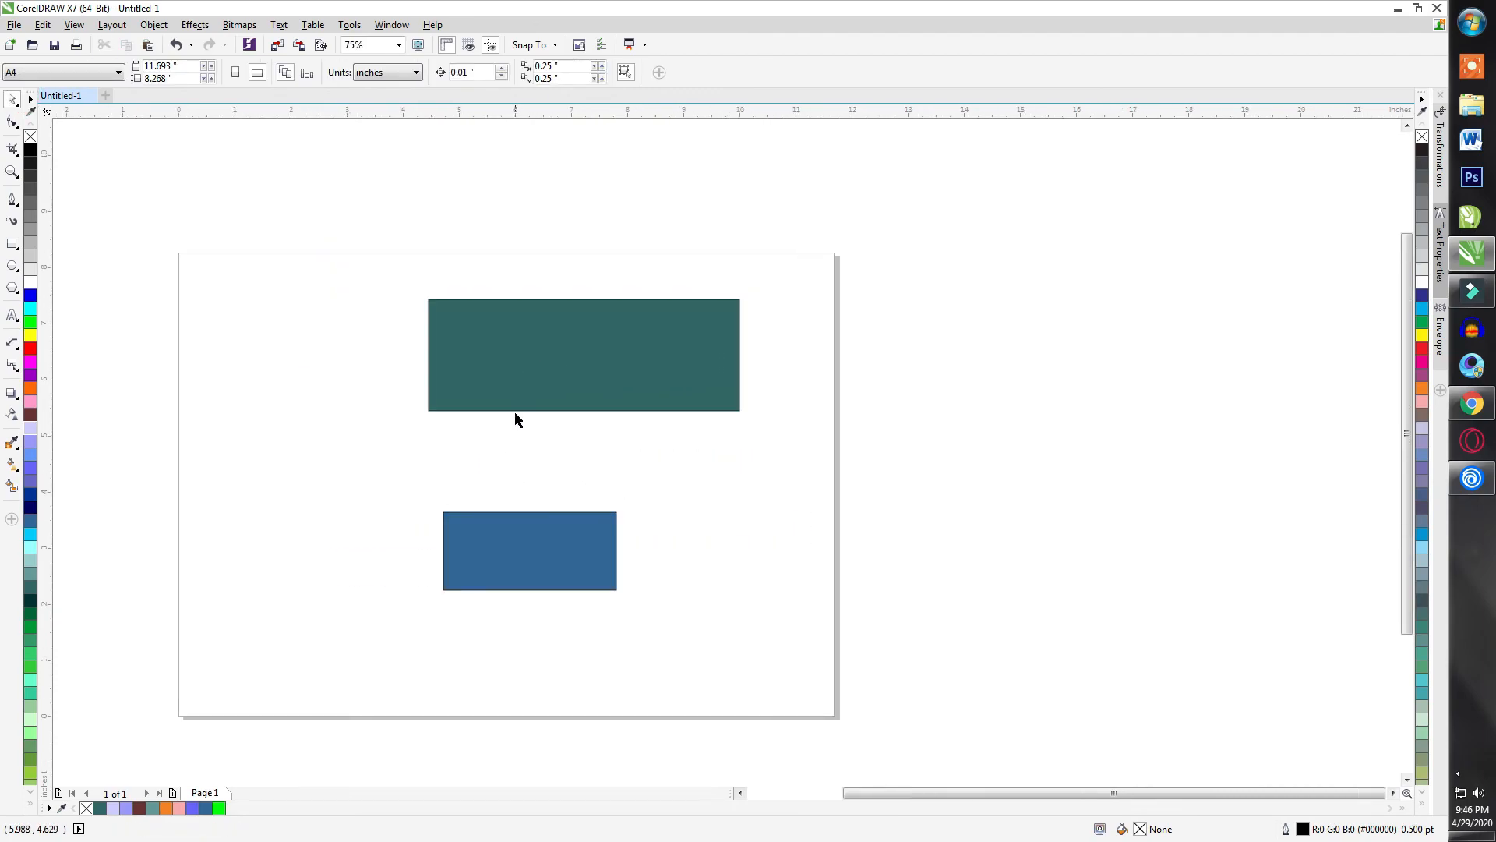
Try linking the blue rectangle's upper edge to the teal rectangle with a straight-line connector, and undo it.
{"action": "scroll", "coordinate": [516, 417], "scroll_direction": "up", "scroll_amount": 2}
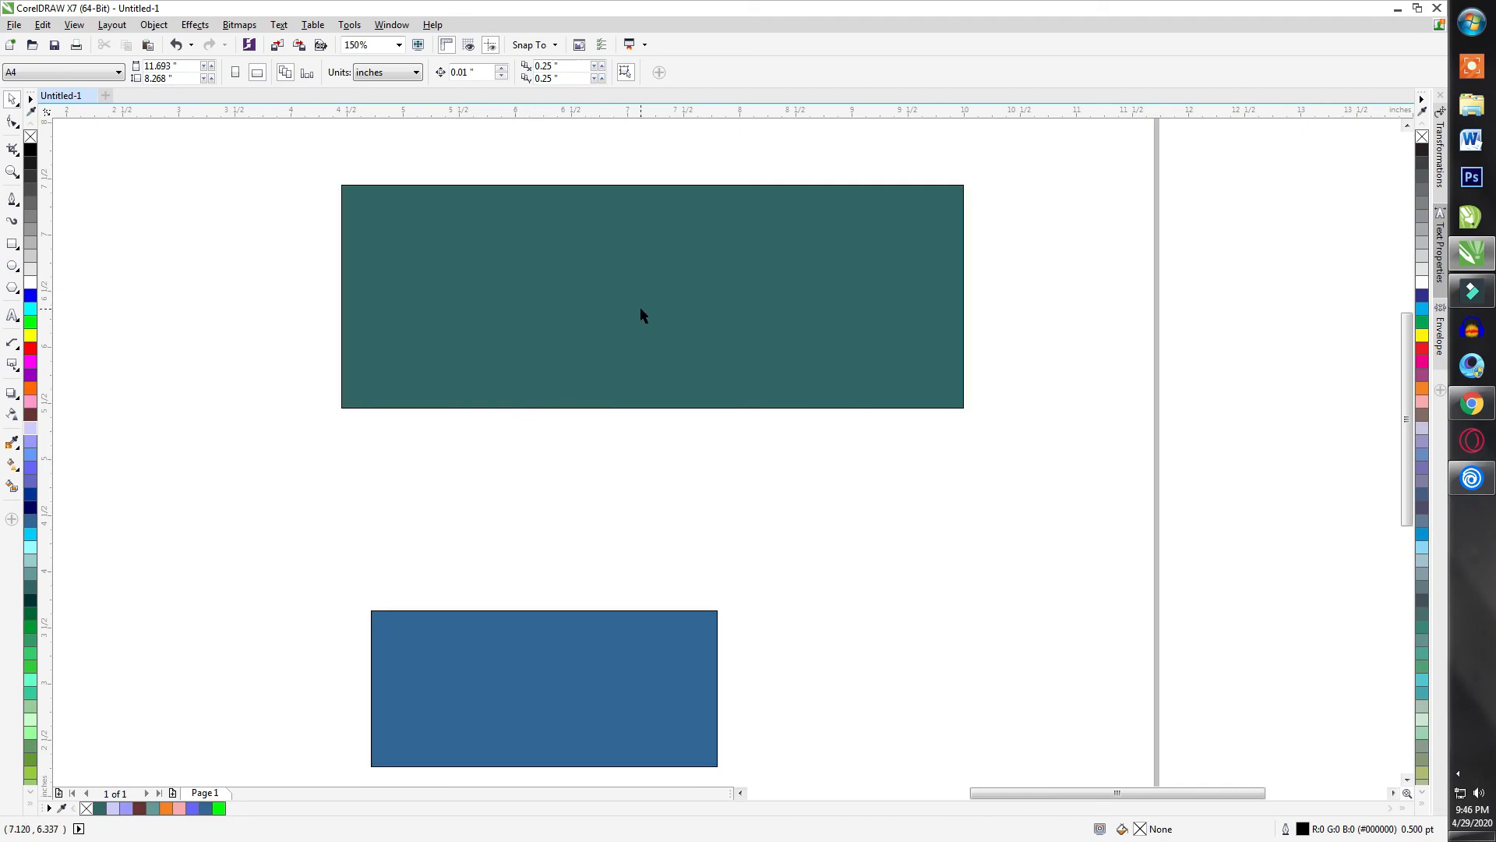
{"action": "left_click", "coordinate": [616, 321]}
{"action": "left_click", "coordinate": [549, 637]}
{"action": "left_click", "coordinate": [632, 383]}
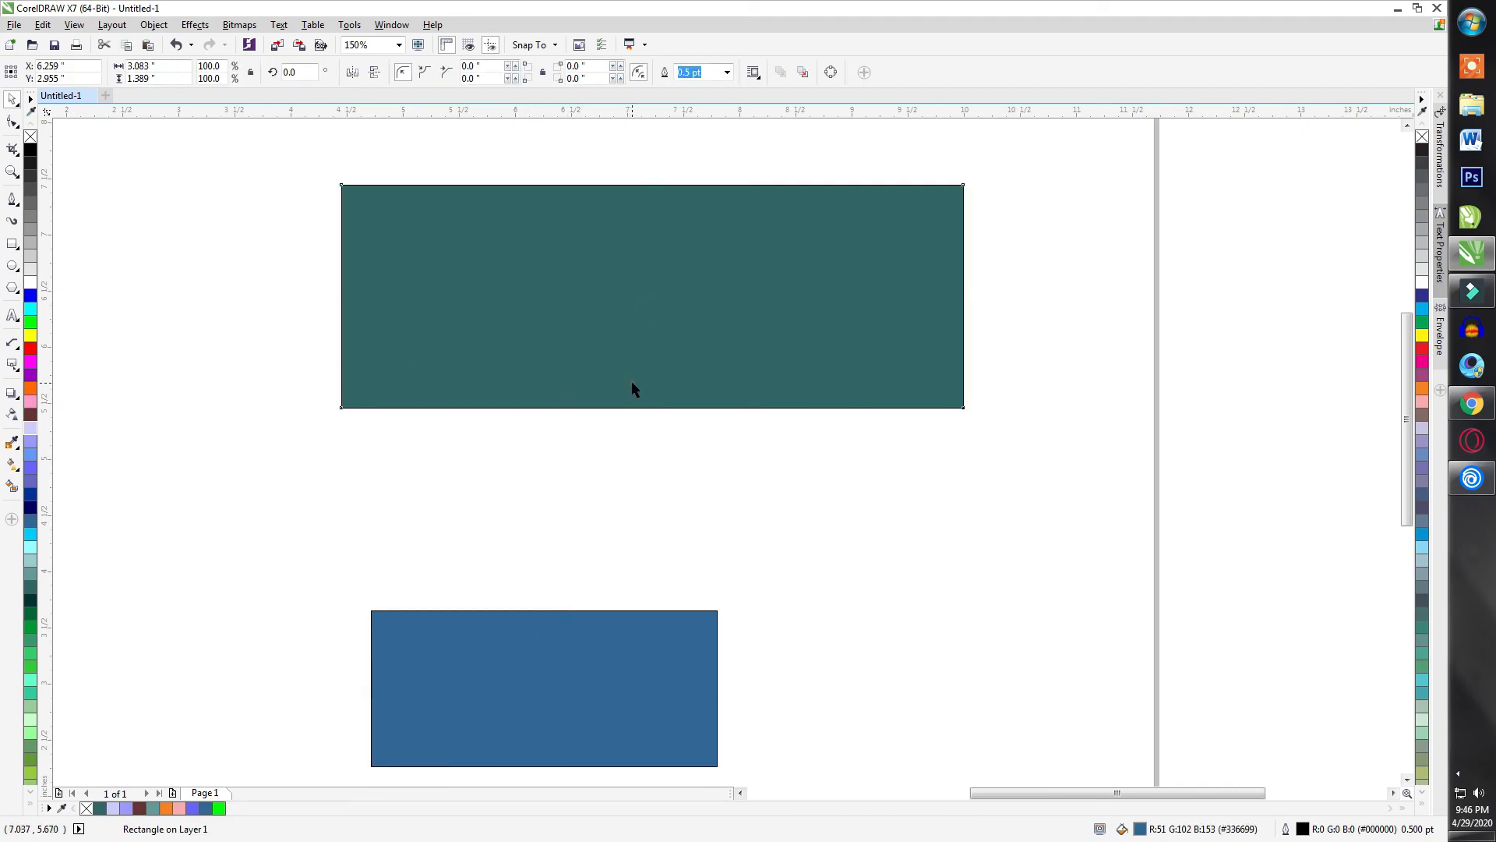
{"action": "left_click", "coordinate": [13, 365]}
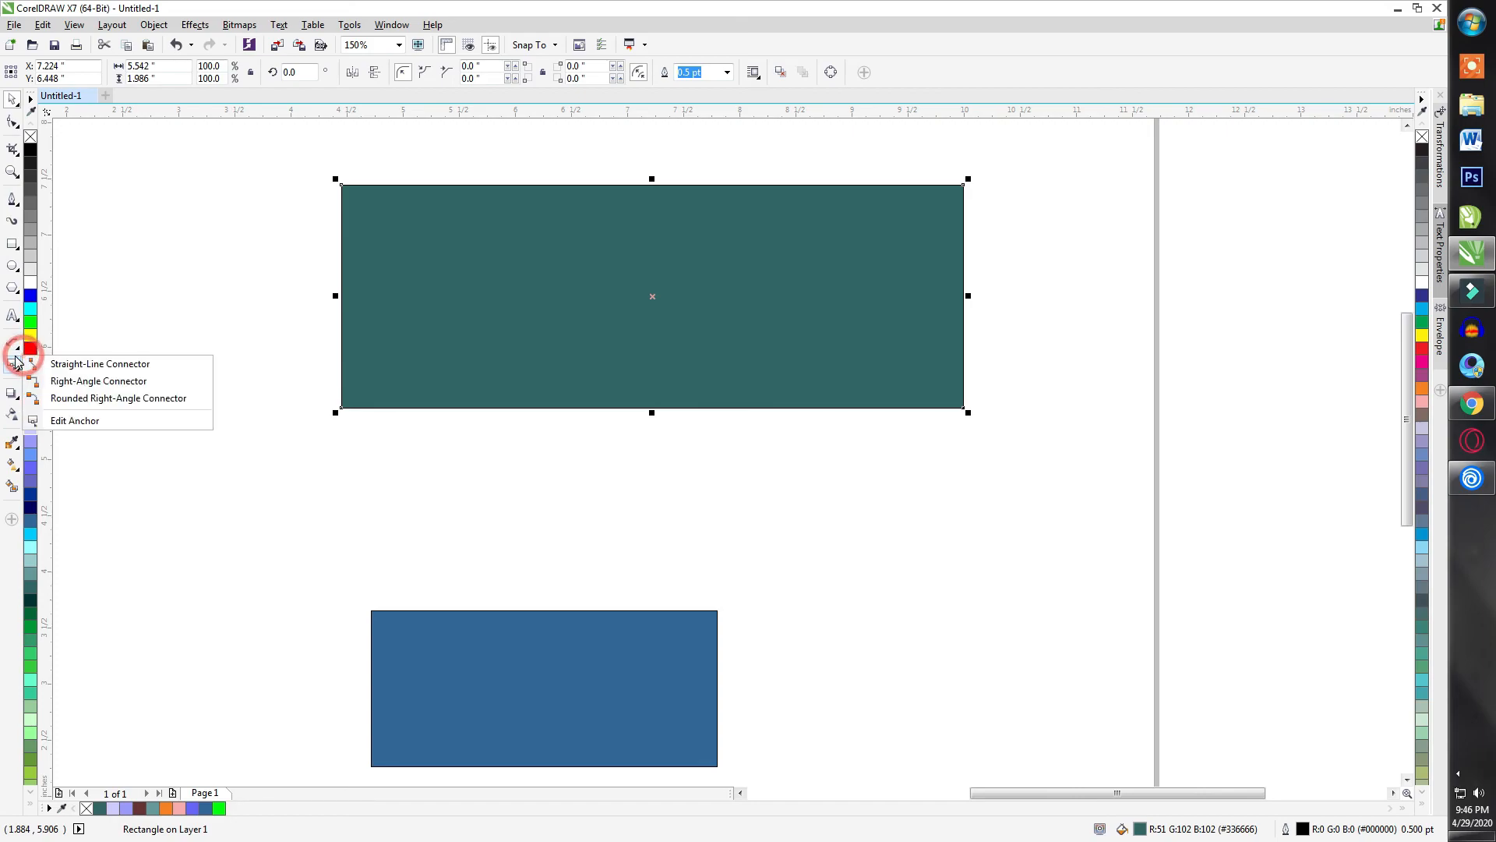
{"action": "left_click", "coordinate": [82, 365]}
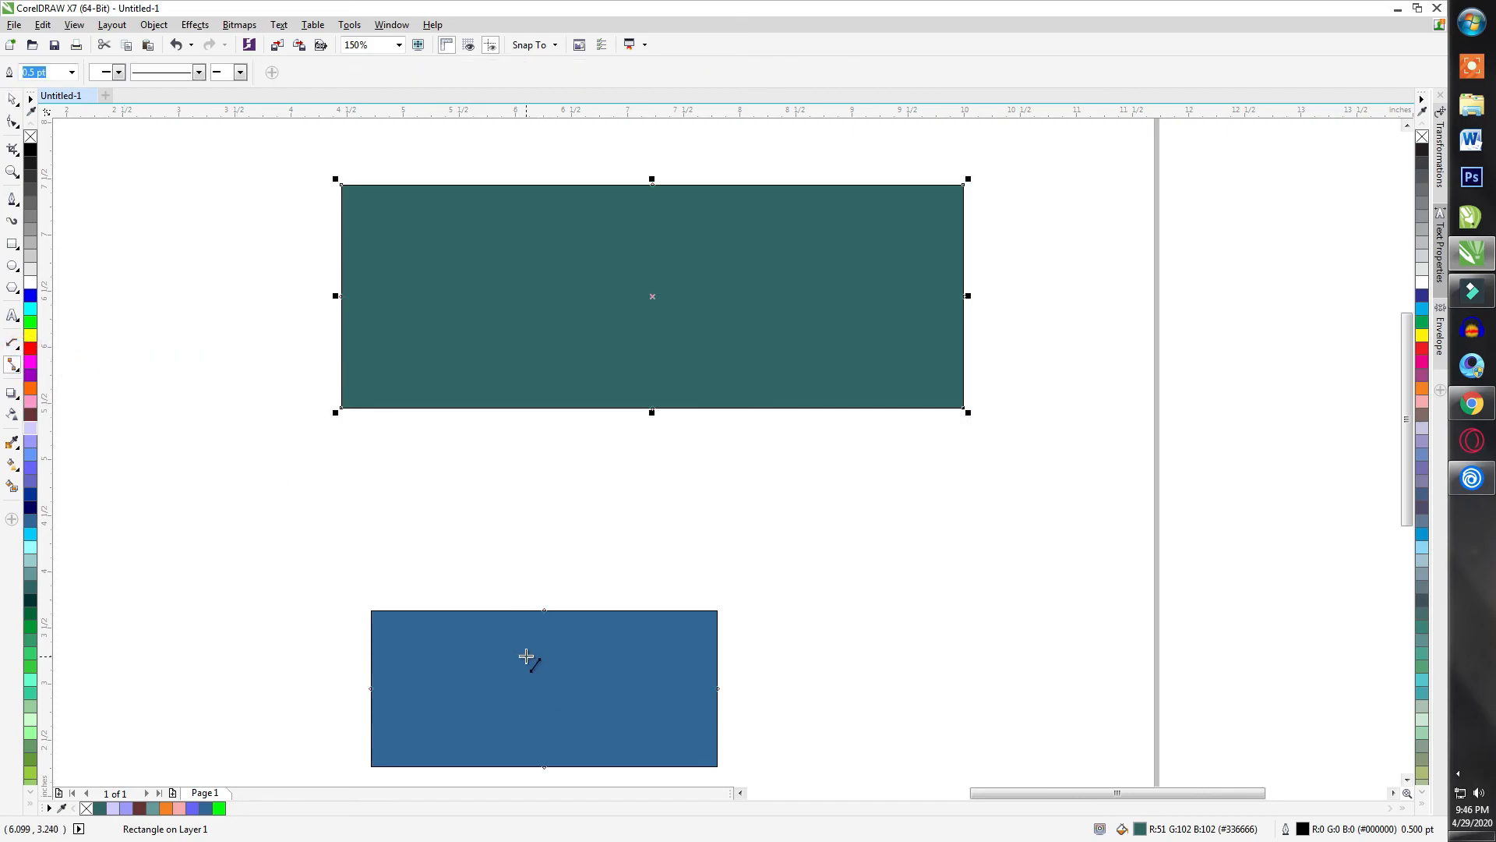
{"action": "mouse_move", "coordinate": [533, 611]}
{"action": "left_mouse_down"}
{"action": "mouse_move", "coordinate": [548, 404]}
{"action": "mouse_move", "coordinate": [652, 411]}
{"action": "left_mouse_up"}
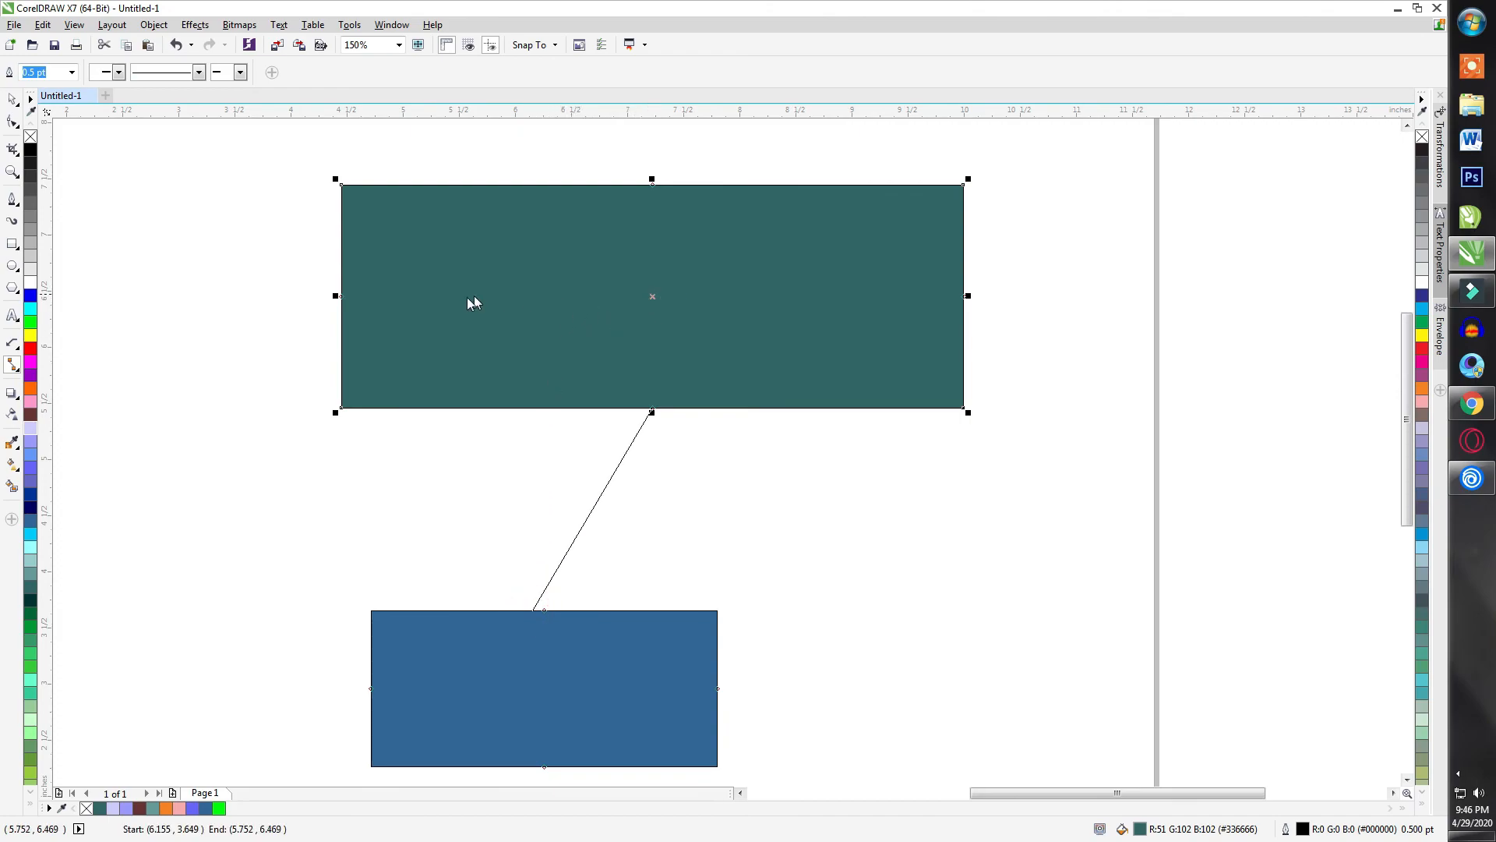
{"action": "left_click_drag", "start_coordinate": [652, 412], "coordinate": [525, 258]}
{"action": "left_click_drag", "start_coordinate": [485, 353], "coordinate": [629, 482]}
{"action": "key", "text": "ctrl+z"}
Draw a circle about 0.23 inches across near the middle of the teal rectangle and fill it white.
{"action": "left_click", "coordinate": [12, 266]}
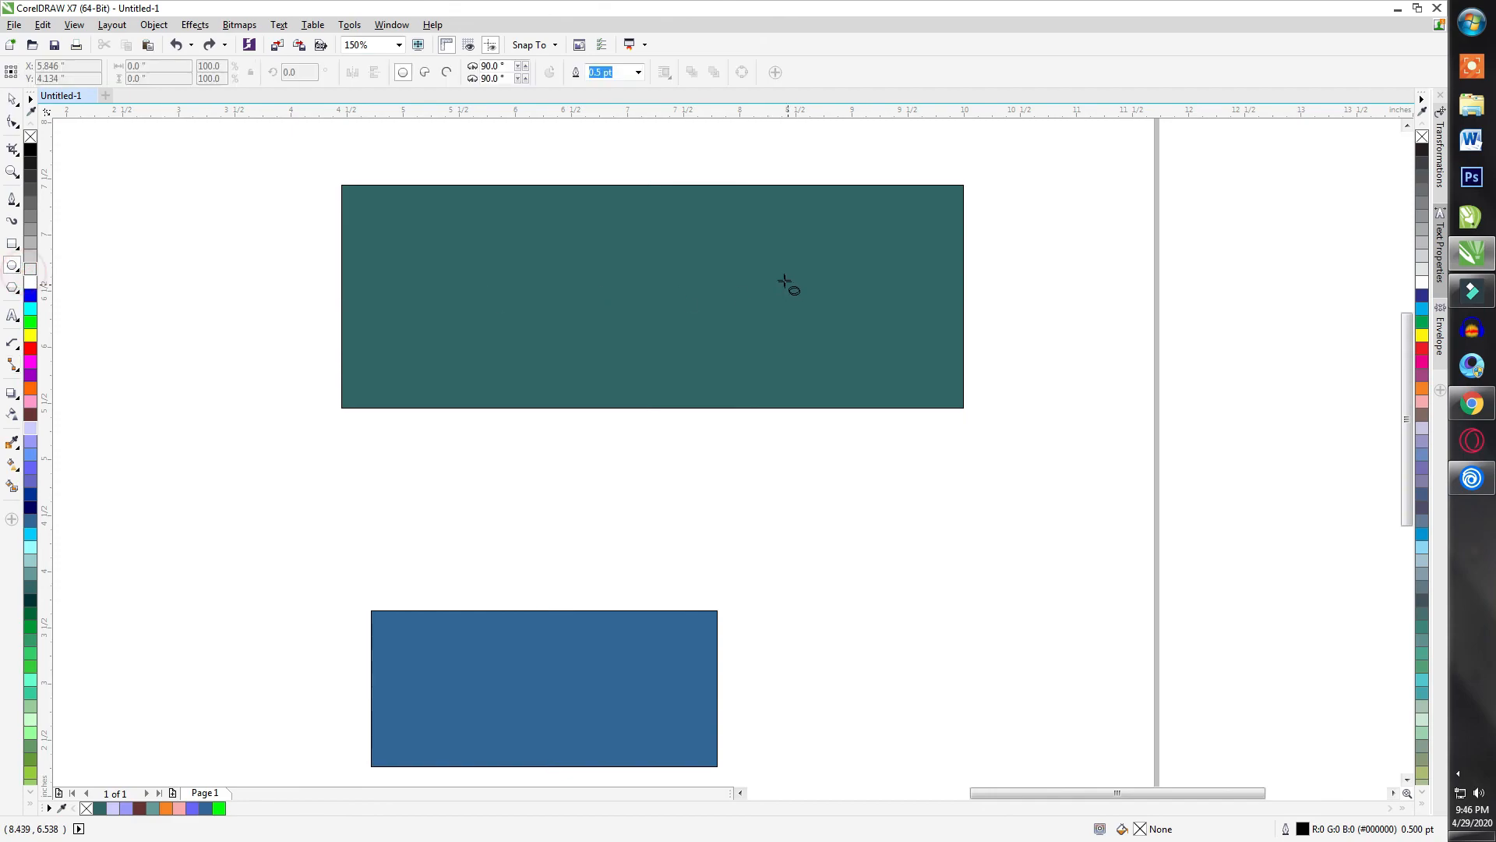
{"action": "left_click_drag", "start_coordinate": [650, 276], "coordinate": [675, 295]}
{"action": "left_click", "coordinate": [30, 389]}
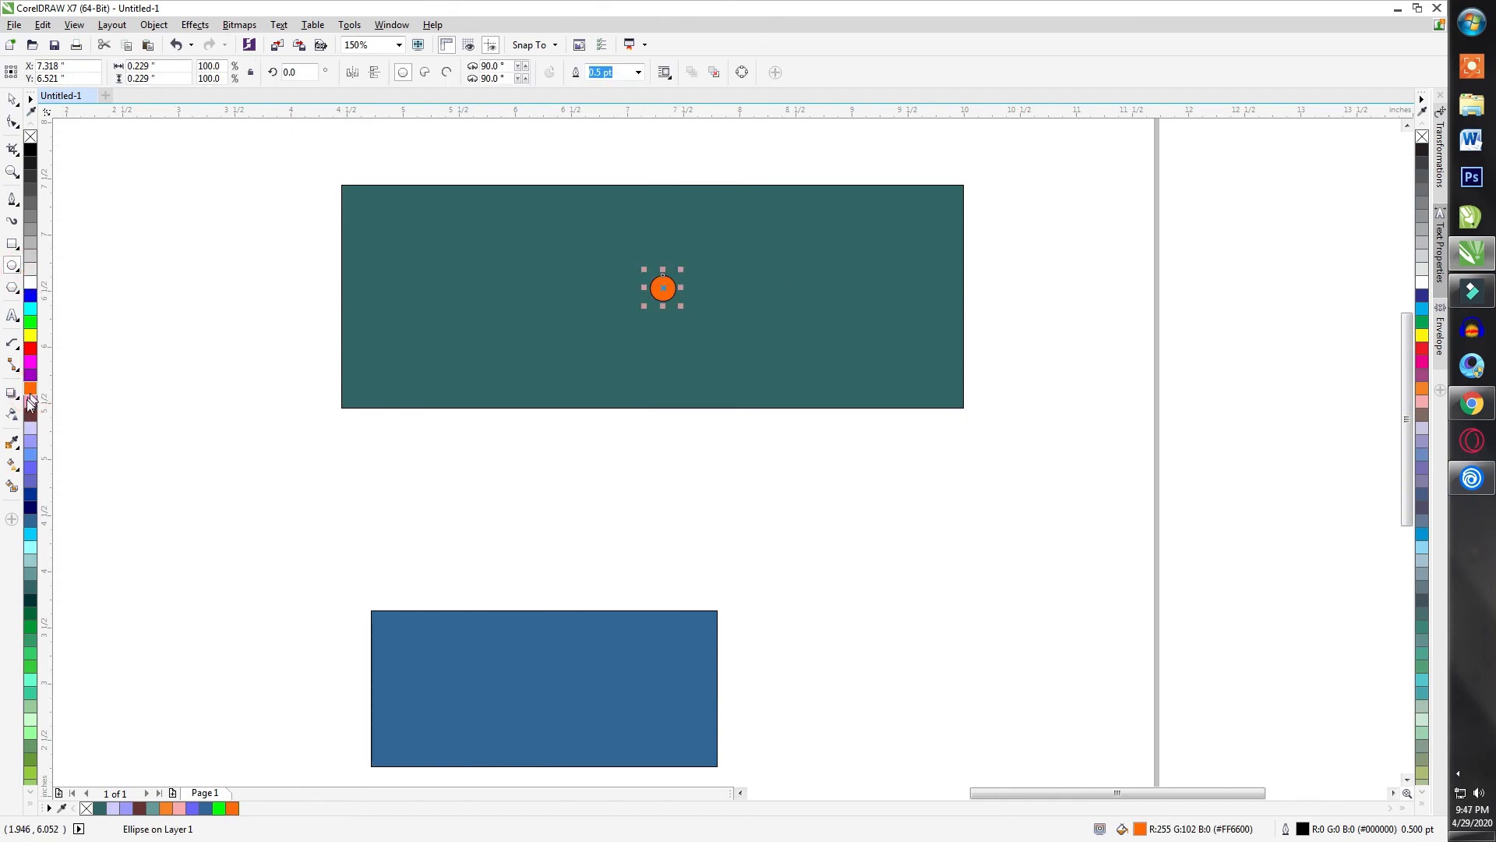
{"action": "left_click", "coordinate": [31, 284]}
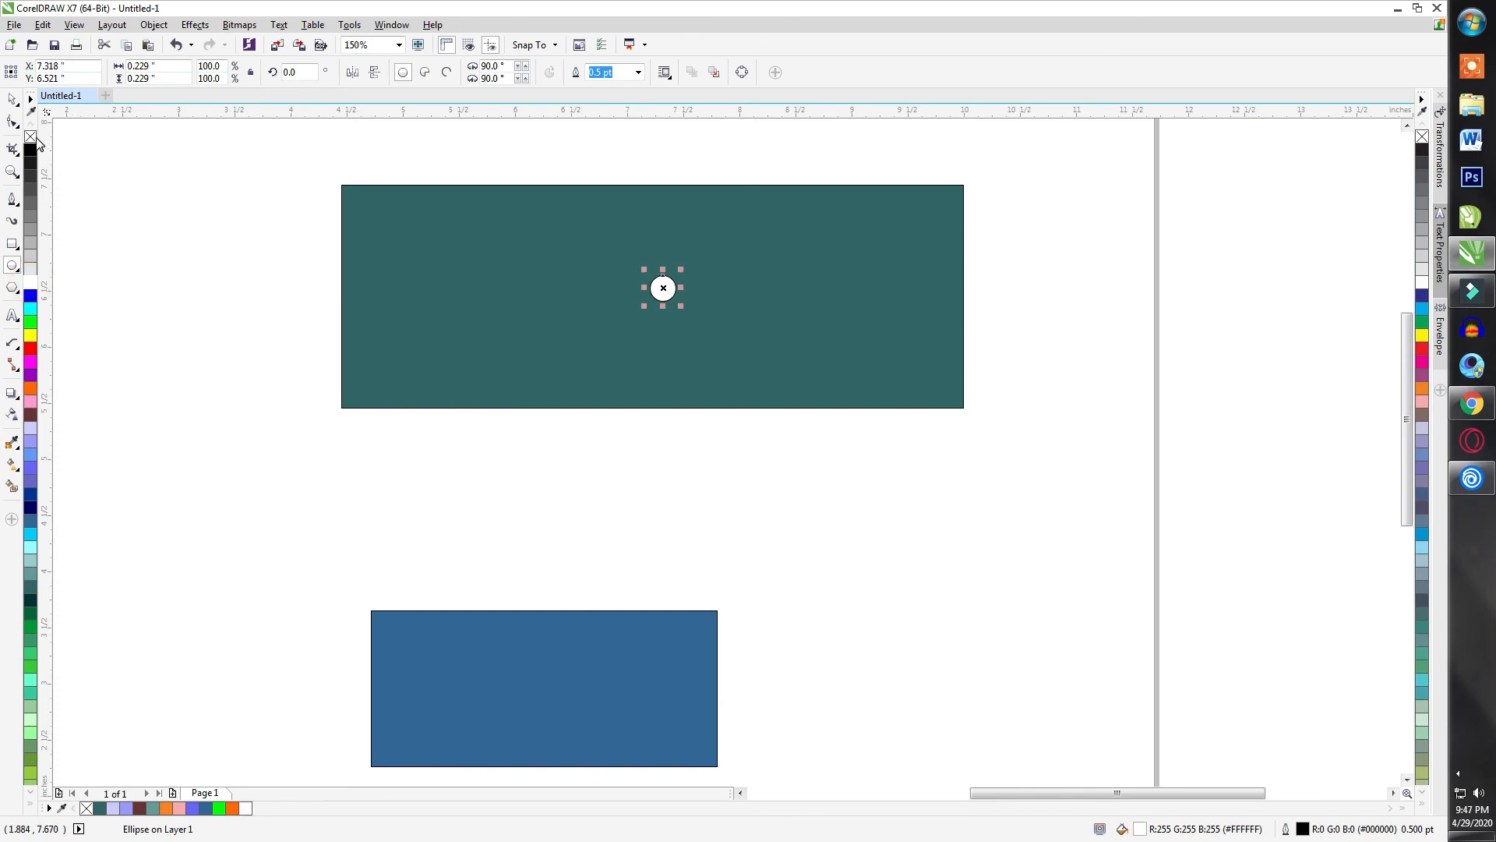
{"action": "left_click", "coordinate": [12, 99]}
{"action": "left_click", "coordinate": [778, 465]}
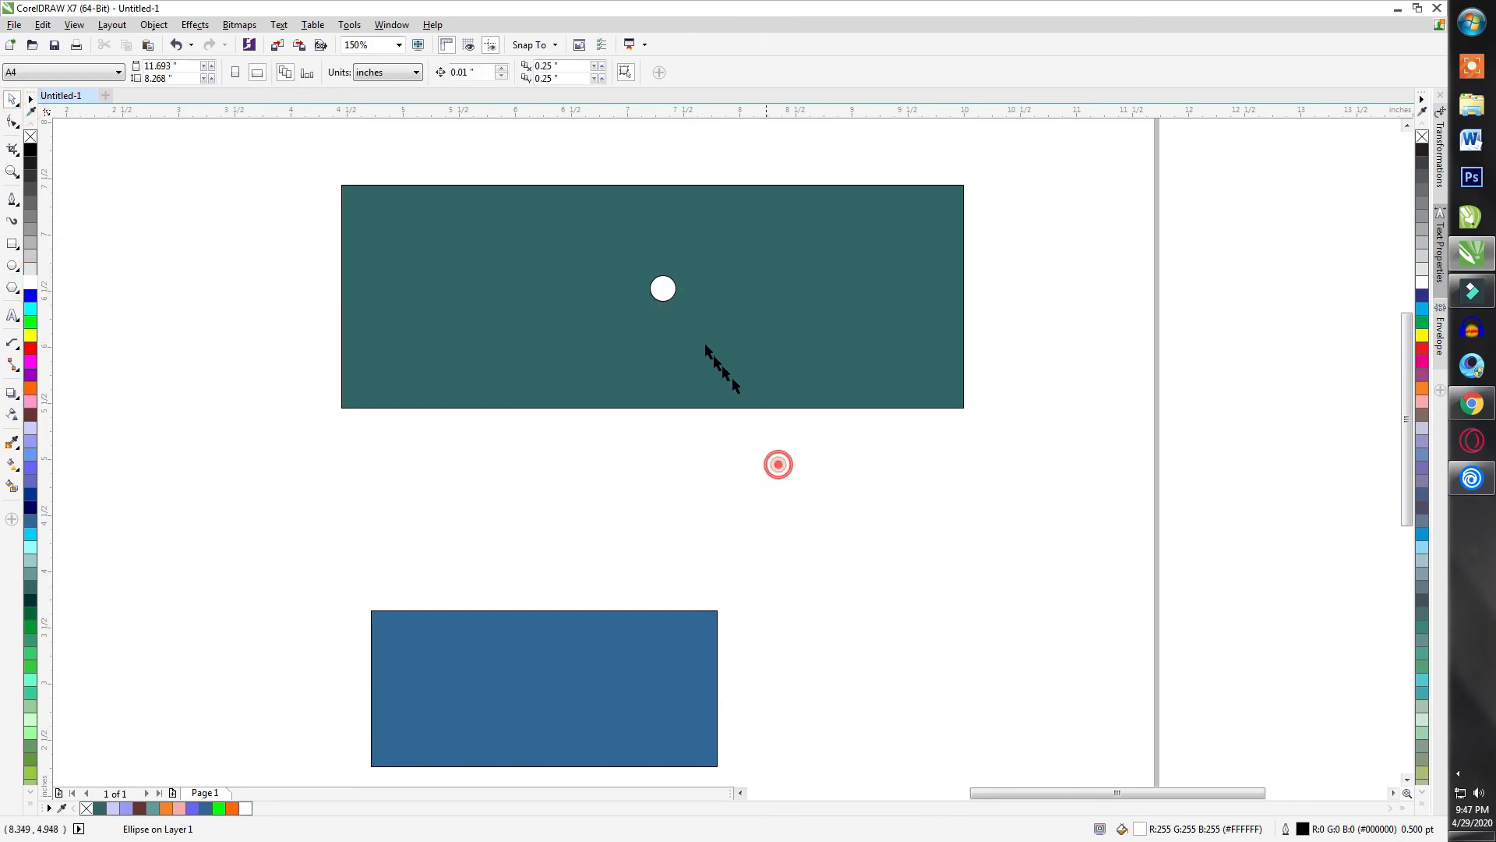
Enlarge the white circle proportionally about its centre to about 0.77 inches across.
{"action": "left_click", "coordinate": [664, 293]}
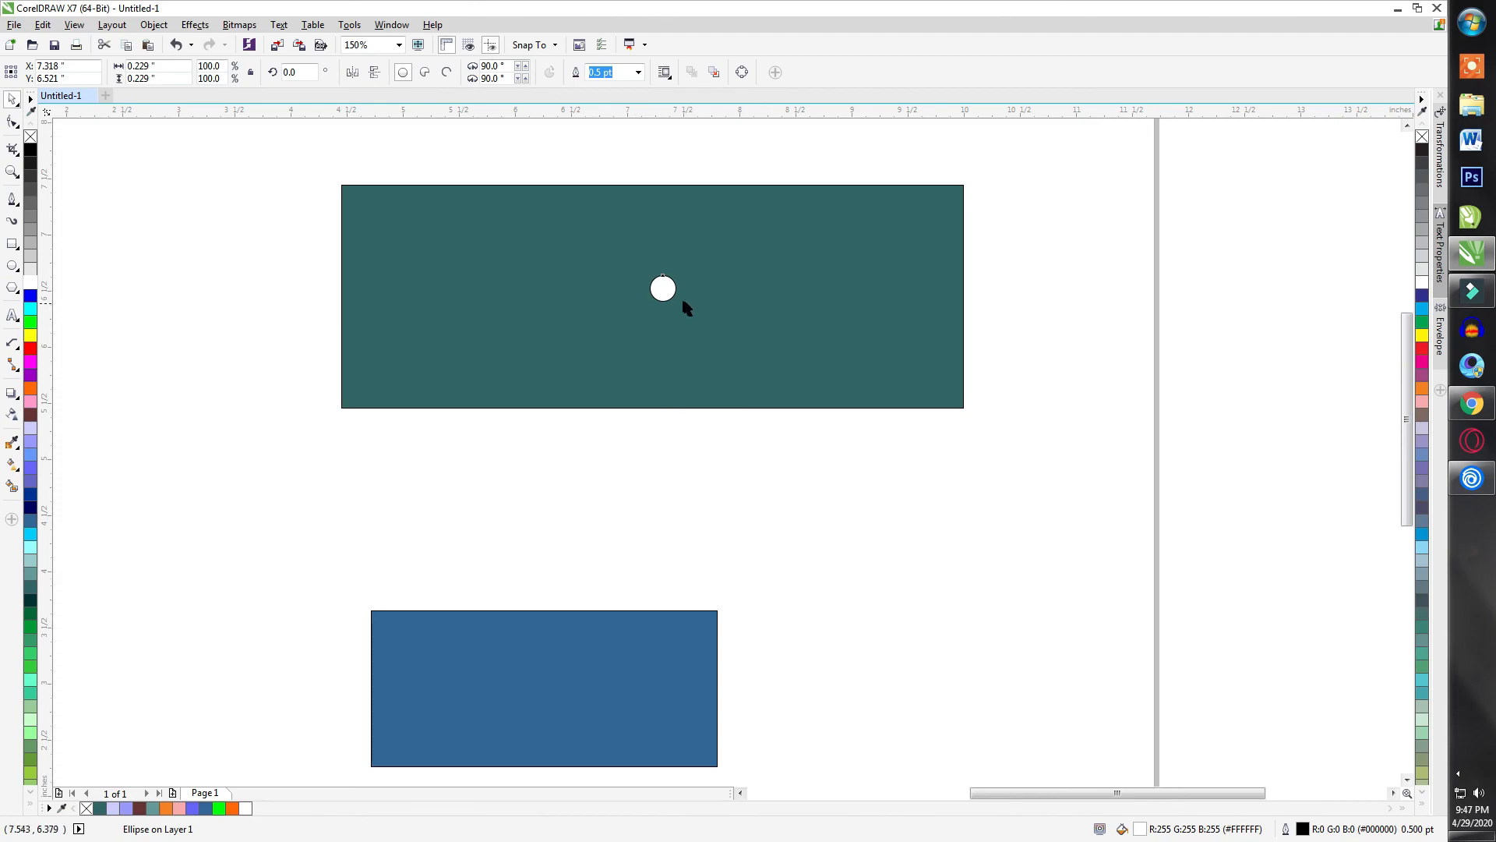
{"action": "left_click", "coordinate": [668, 290]}
{"action": "left_click", "coordinate": [672, 282]}
{"action": "left_click_drag", "start_coordinate": [684, 267], "coordinate": [711, 241]}
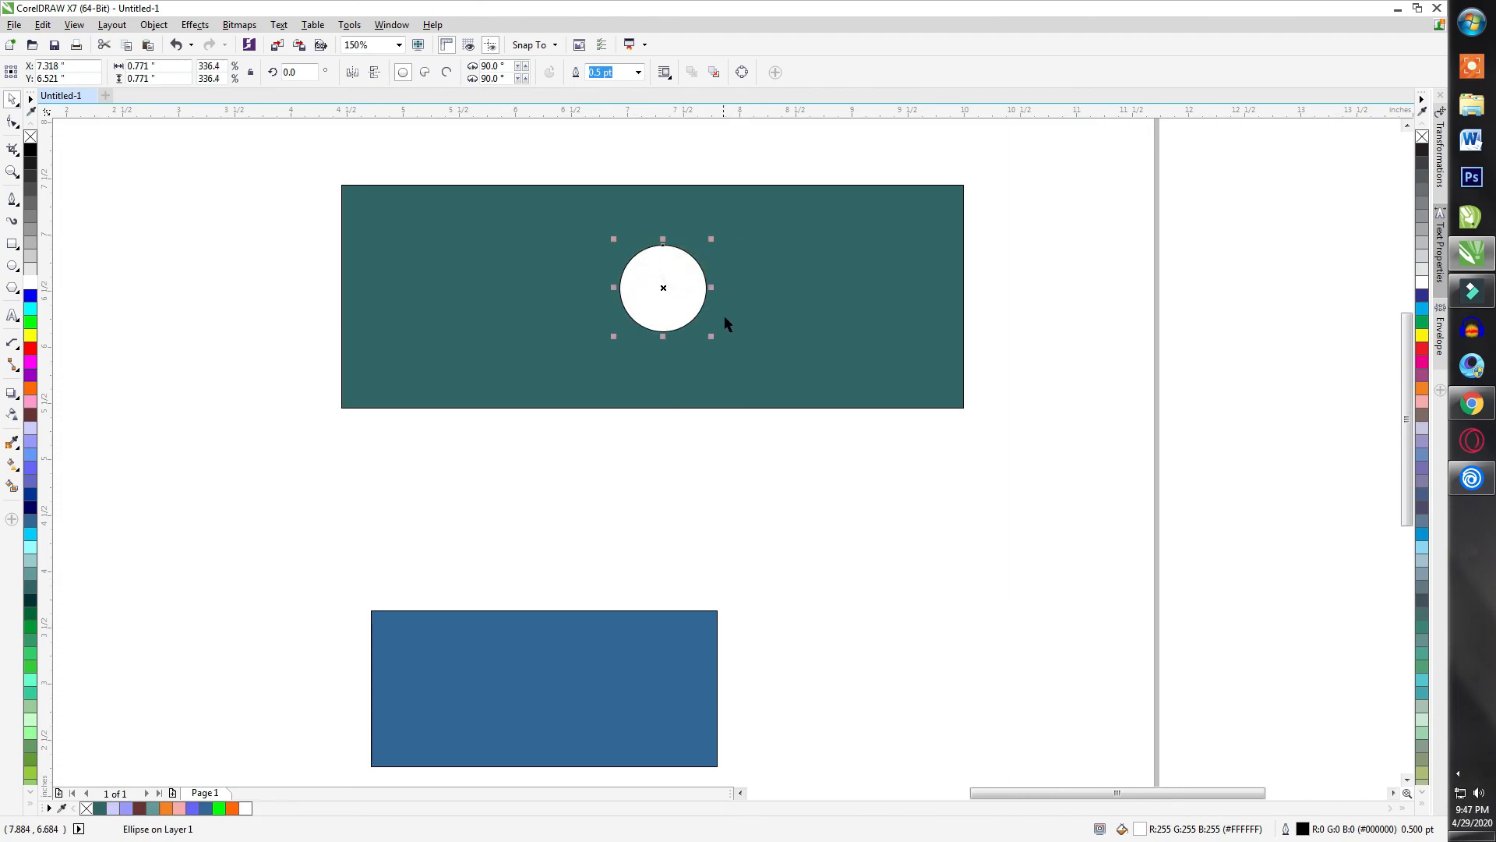
{"action": "left_click", "coordinate": [134, 407]}
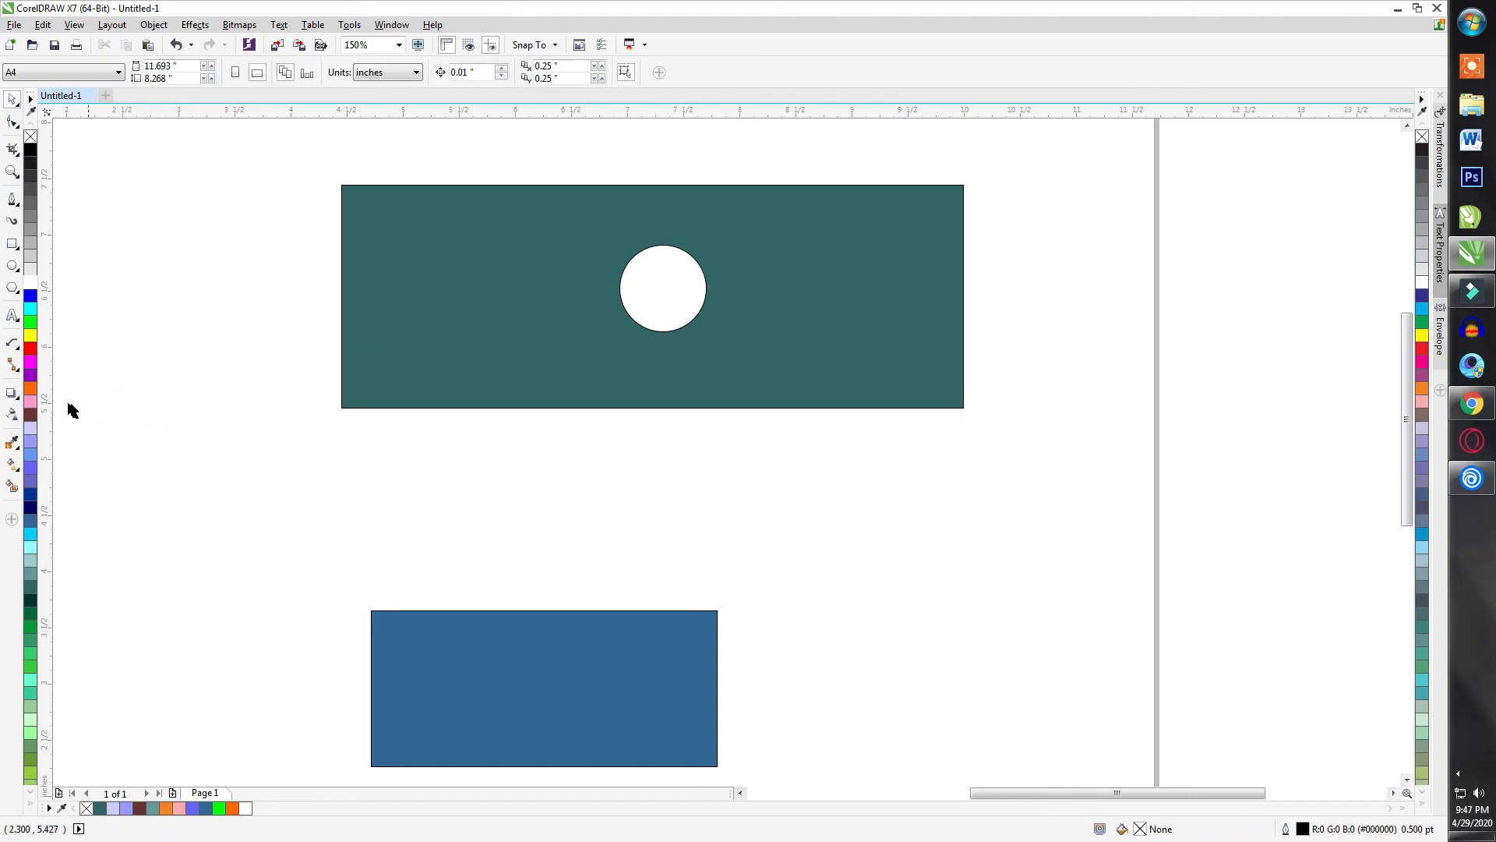
Use Edit Anchor to add an anchor at the white circle's centre and one inside the blue rectangle's right part.
{"action": "left_click", "coordinate": [14, 366]}
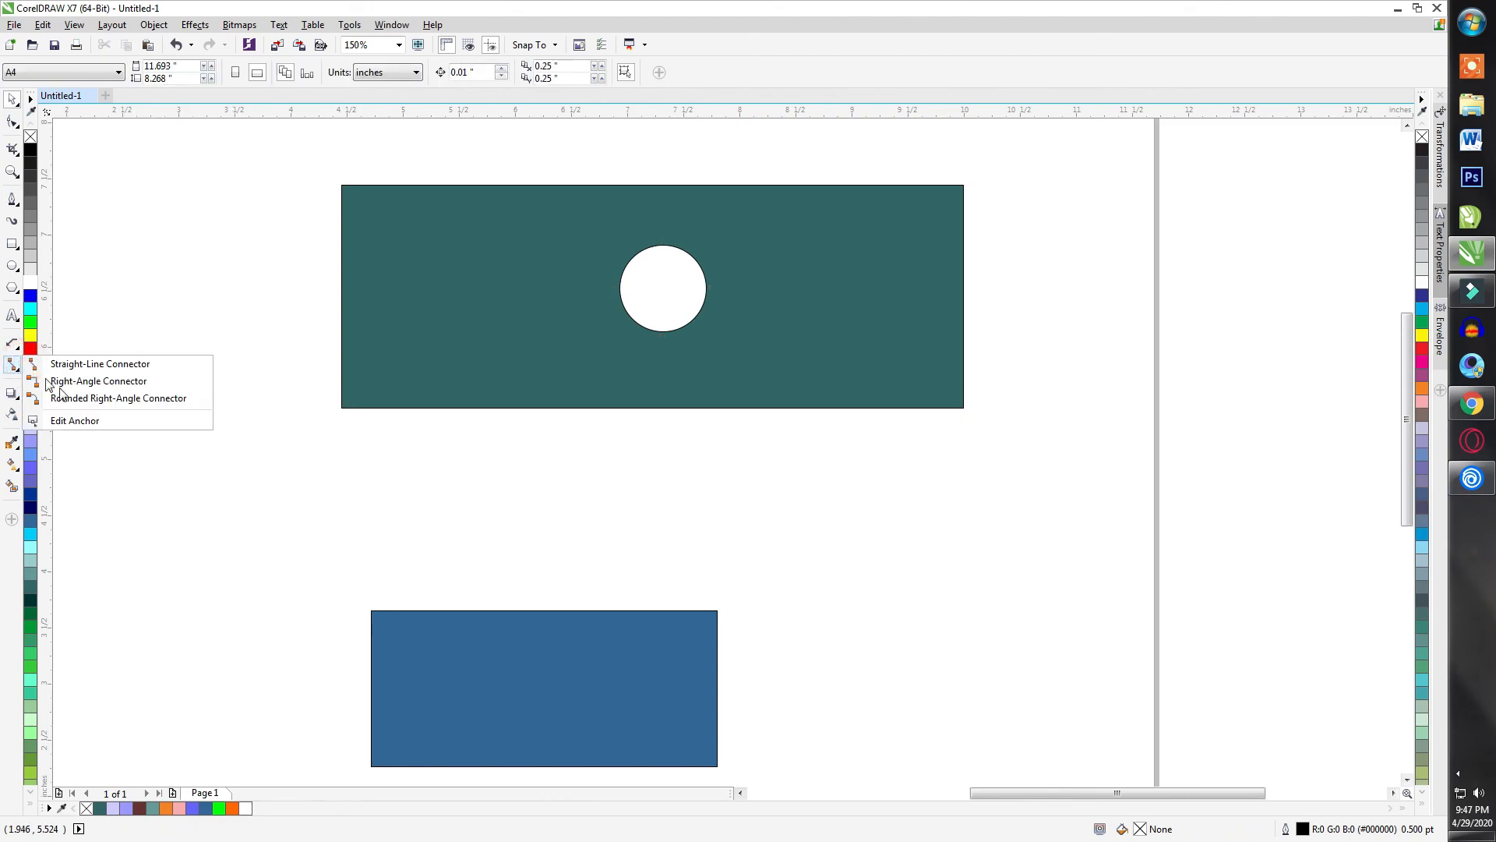
{"action": "left_click", "coordinate": [82, 422]}
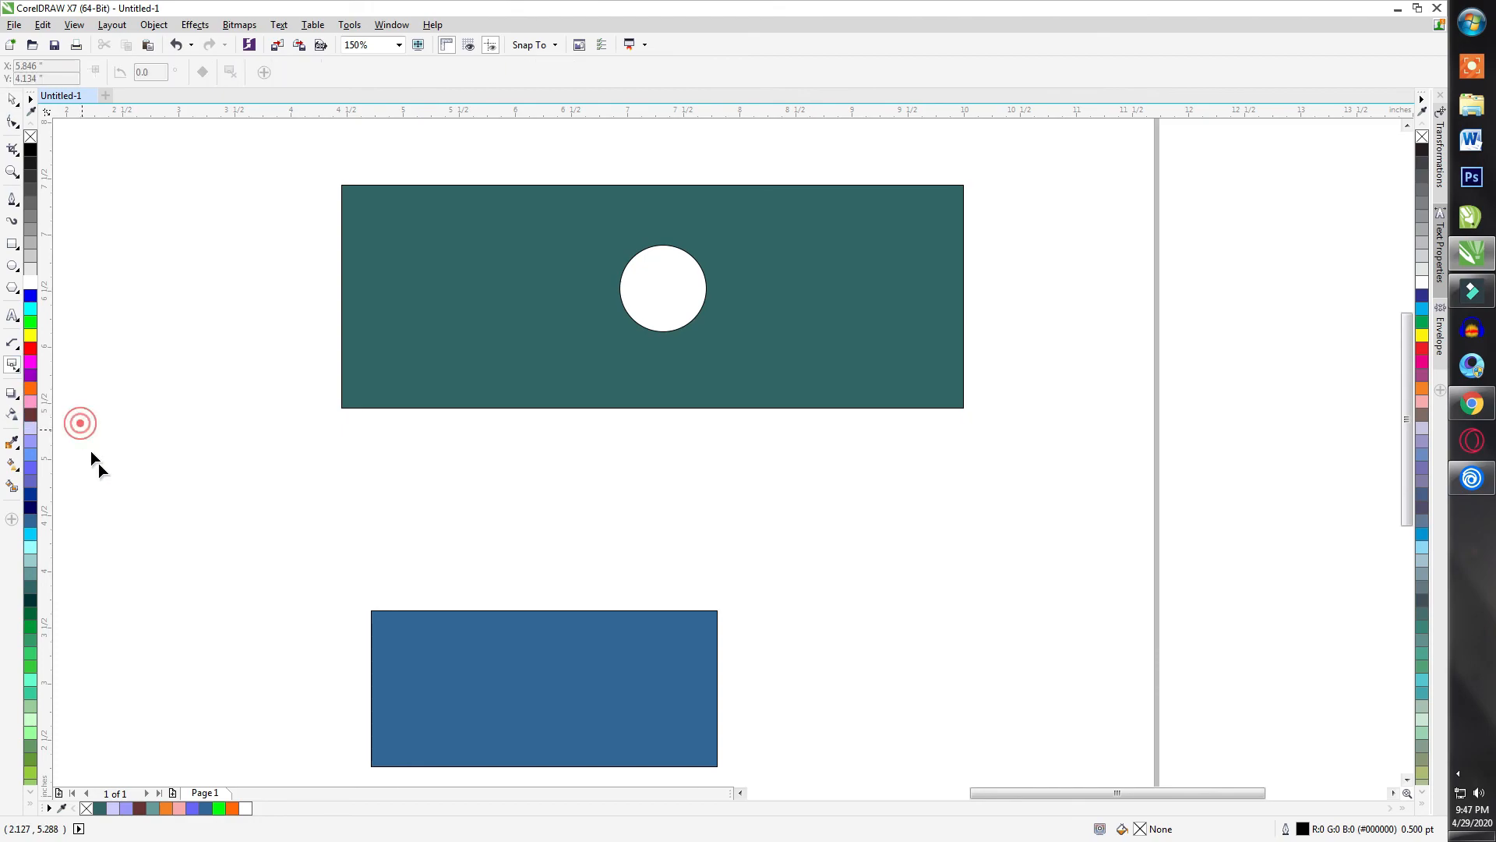
{"action": "left_click", "coordinate": [661, 285]}
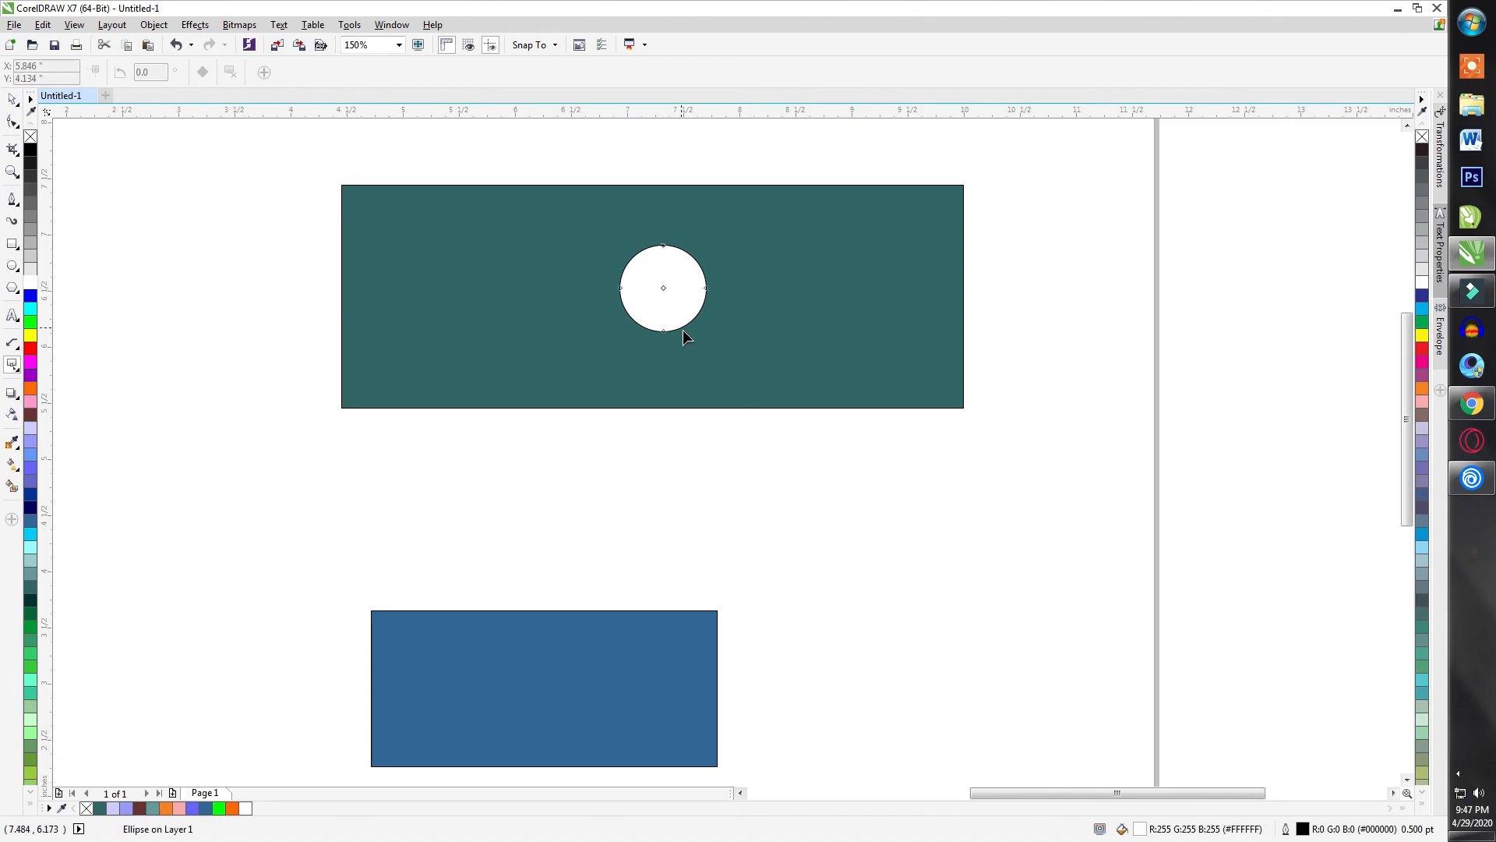
{"action": "left_click", "coordinate": [664, 288]}
{"action": "scroll", "coordinate": [664, 408], "scroll_direction": "down", "scroll_amount": 2}
{"action": "left_click", "coordinate": [653, 581]}
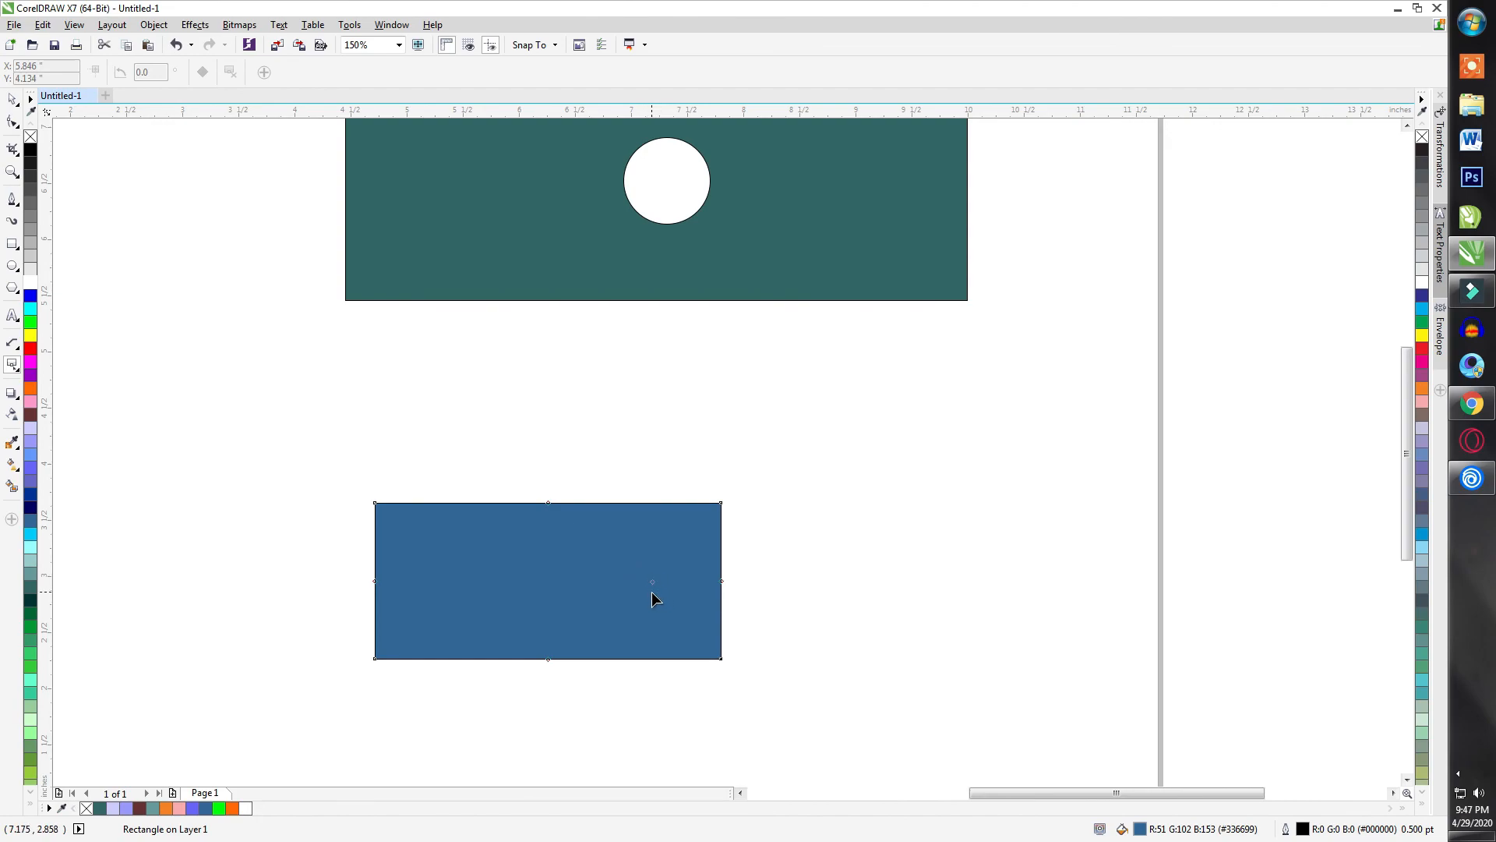
Link the blue rectangle's inner anchor and its upper edge to the white circle's centre with two straight-line connectors.
{"action": "left_click", "coordinate": [15, 366]}
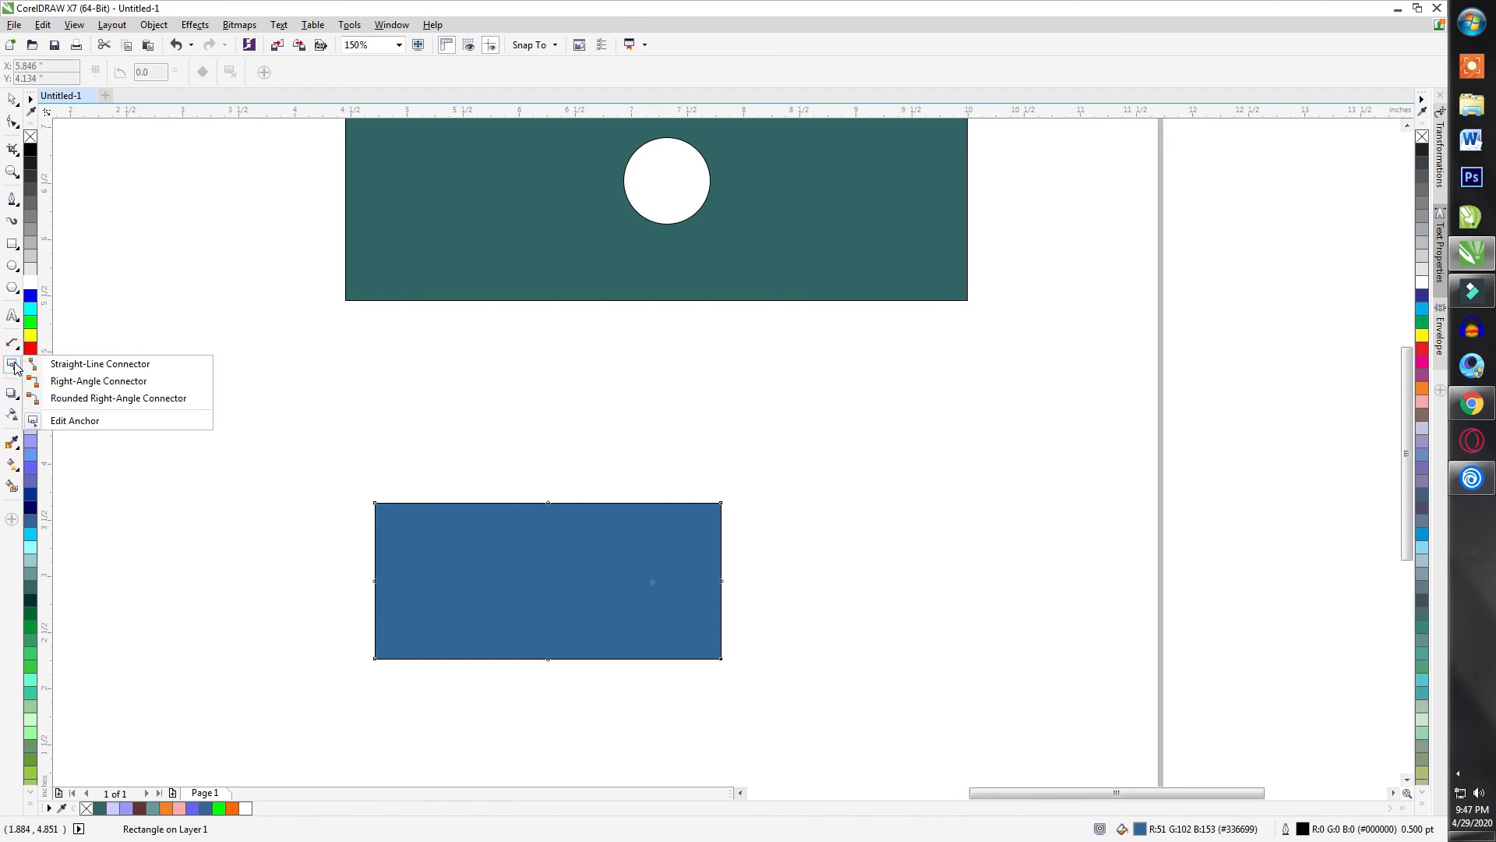
{"action": "left_click", "coordinate": [82, 364]}
{"action": "left_click_drag", "start_coordinate": [654, 583], "coordinate": [667, 187]}
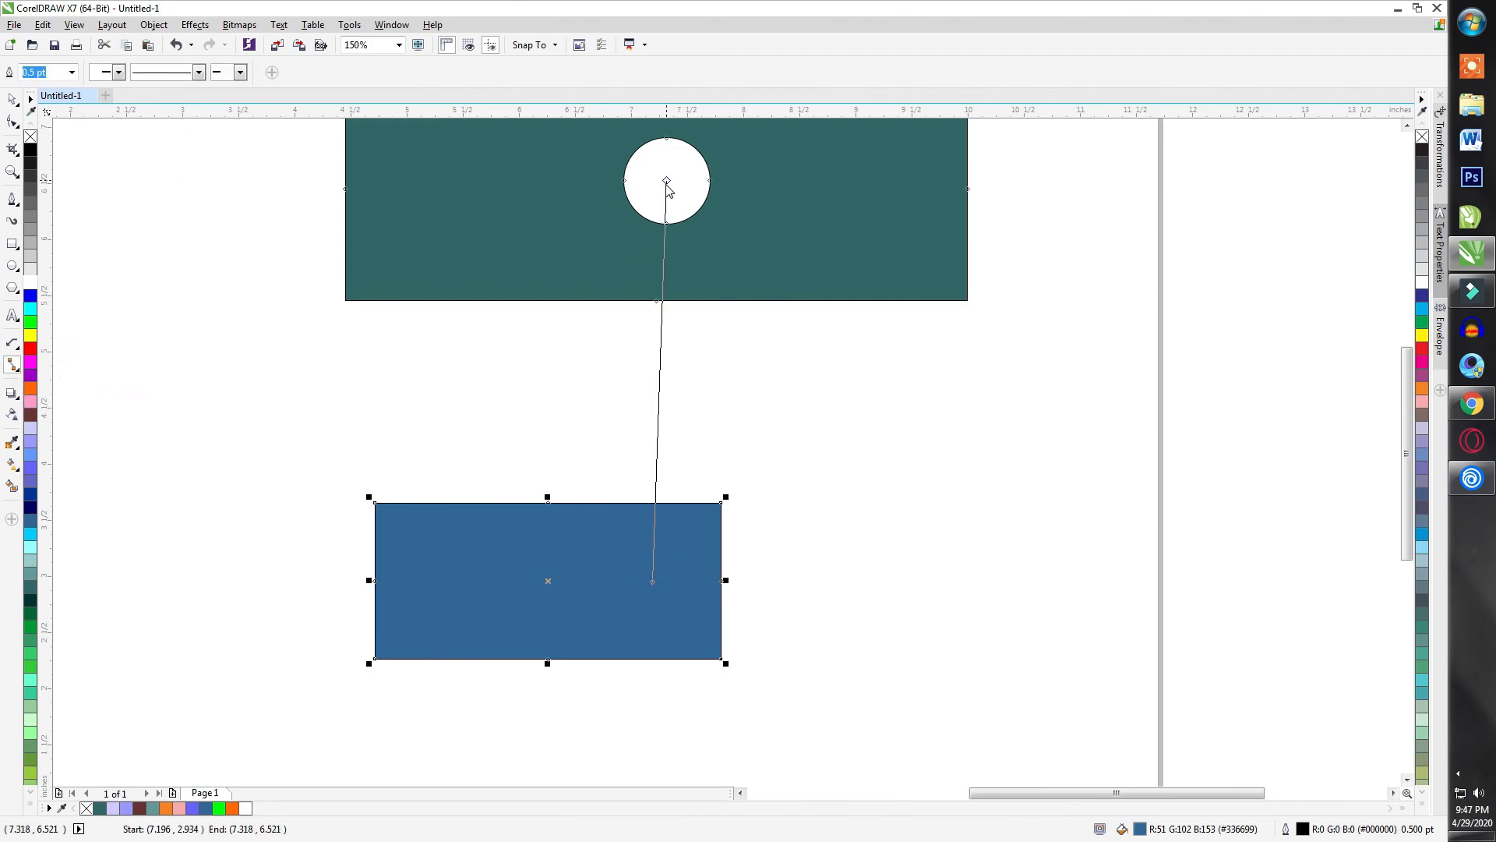
{"action": "left_click_drag", "start_coordinate": [443, 503], "coordinate": [811, 221]}
Move the white circle right and slightly down inside the teal rectangle, to about X 8.24 and Y 6.19 inches.
{"action": "left_click", "coordinate": [14, 104]}
{"action": "scroll", "coordinate": [819, 233], "scroll_direction": "down", "scroll_amount": 2}
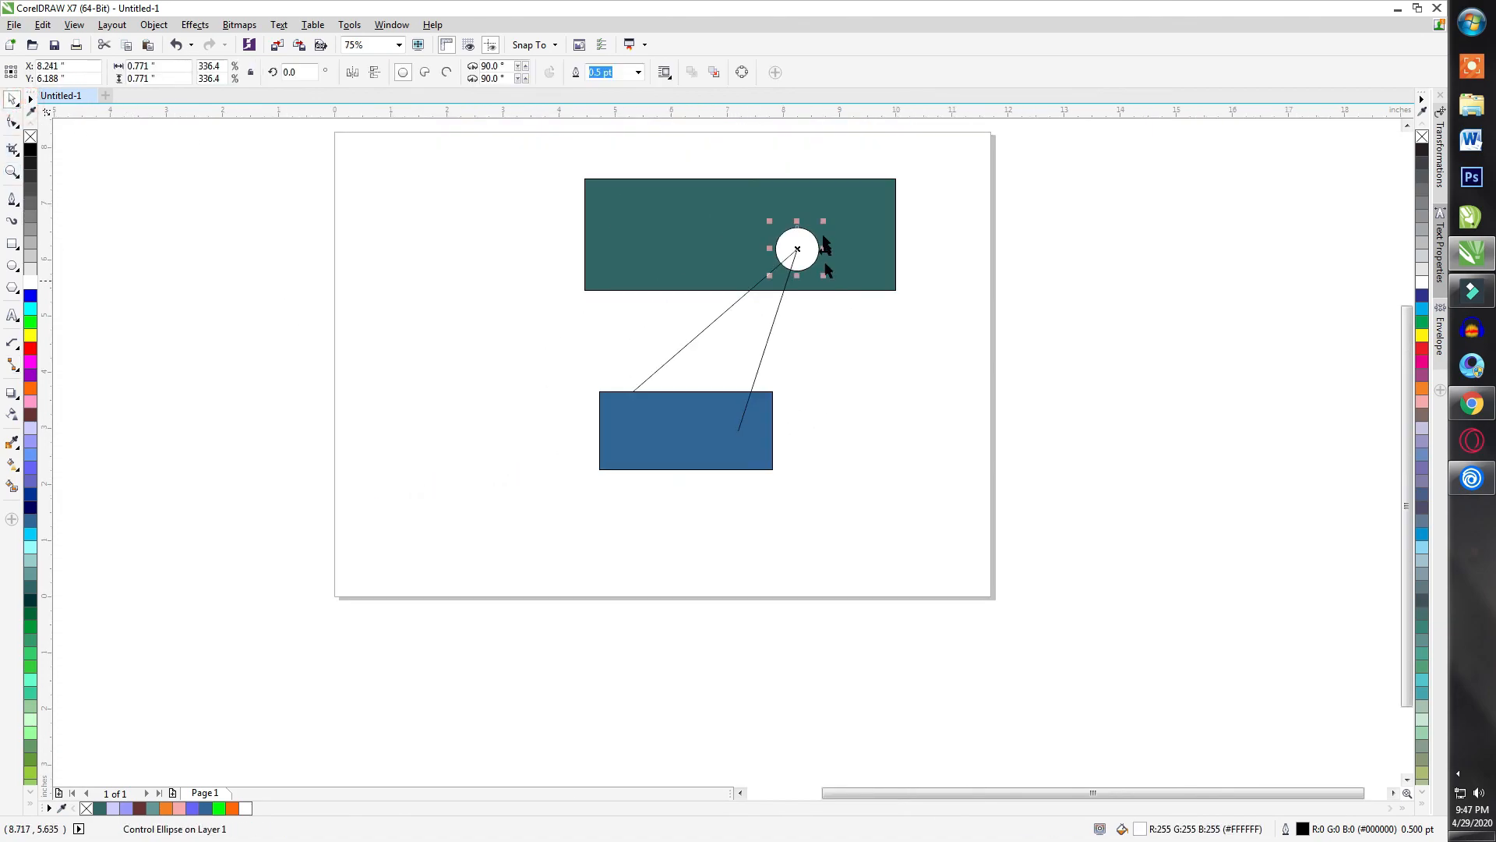
{"action": "scroll", "coordinate": [824, 248], "scroll_direction": "up", "scroll_amount": 2}
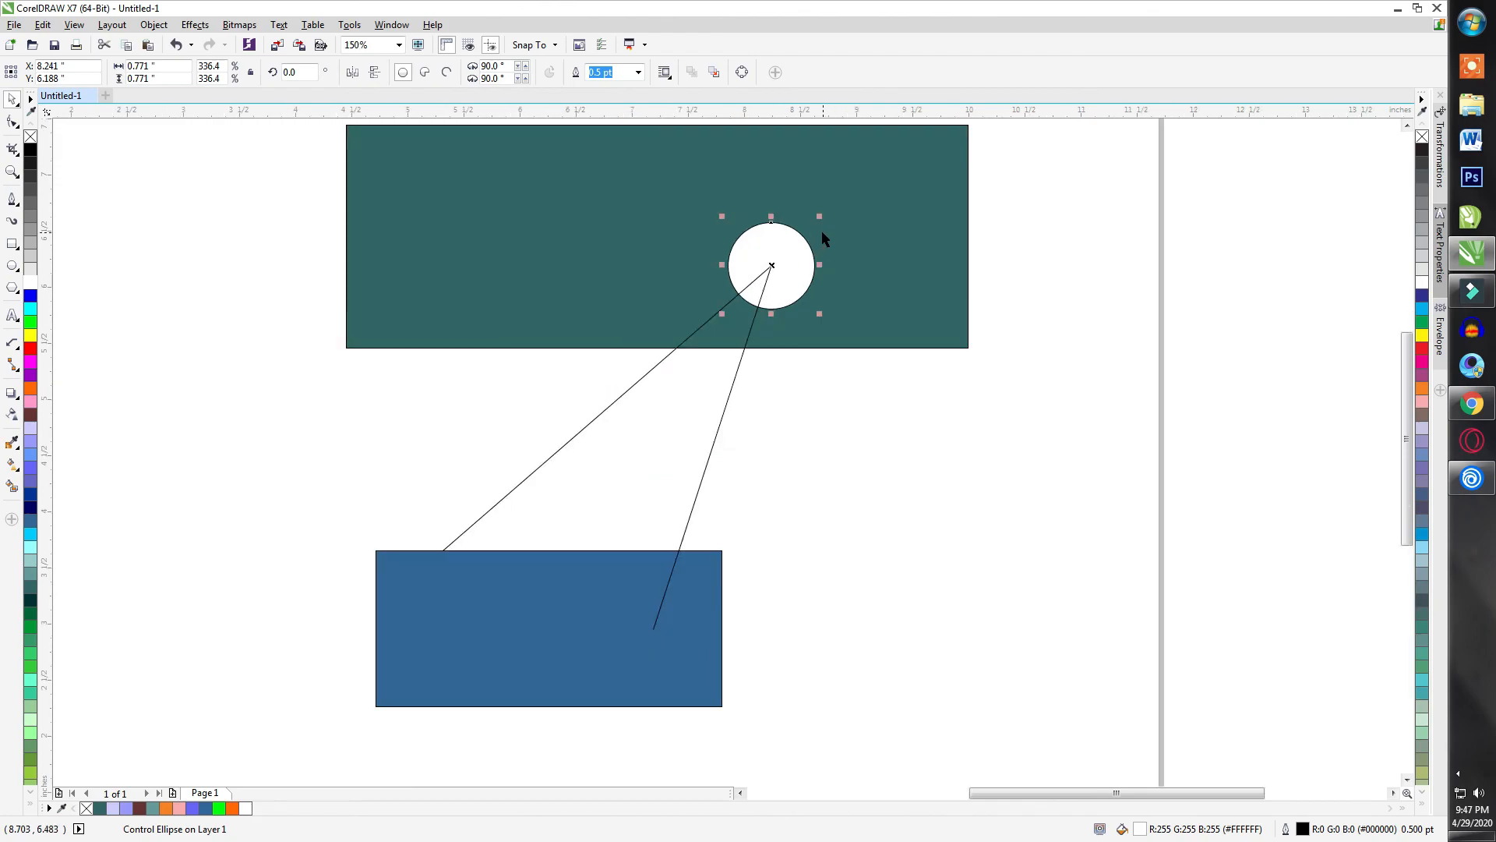
{"action": "left_click", "coordinate": [15, 362]}
{"action": "left_click", "coordinate": [13, 344]}
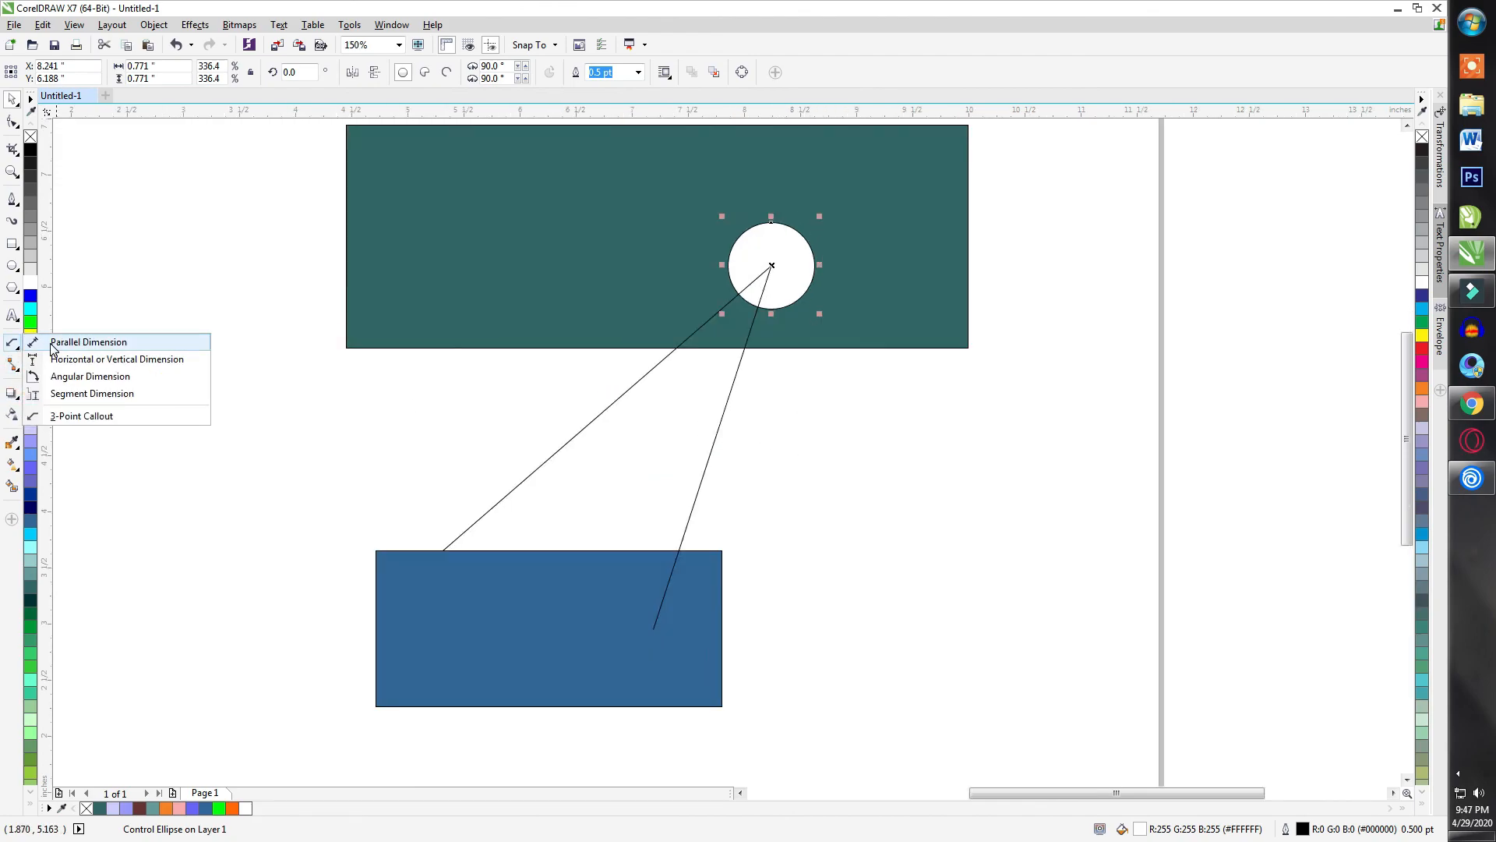
{"action": "left_click", "coordinate": [13, 365]}
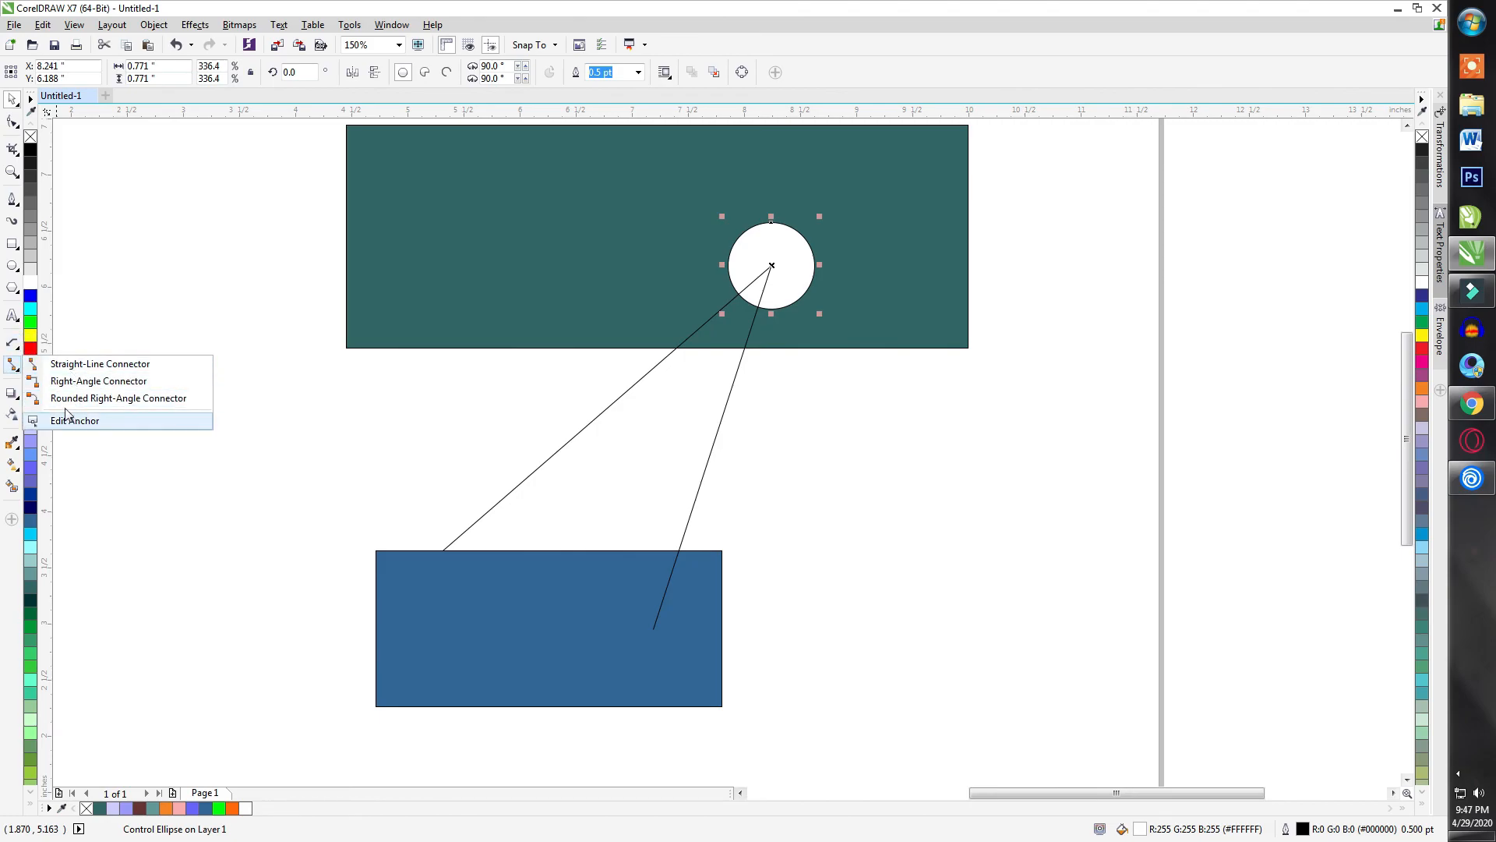
{"action": "left_click", "coordinate": [13, 401]}
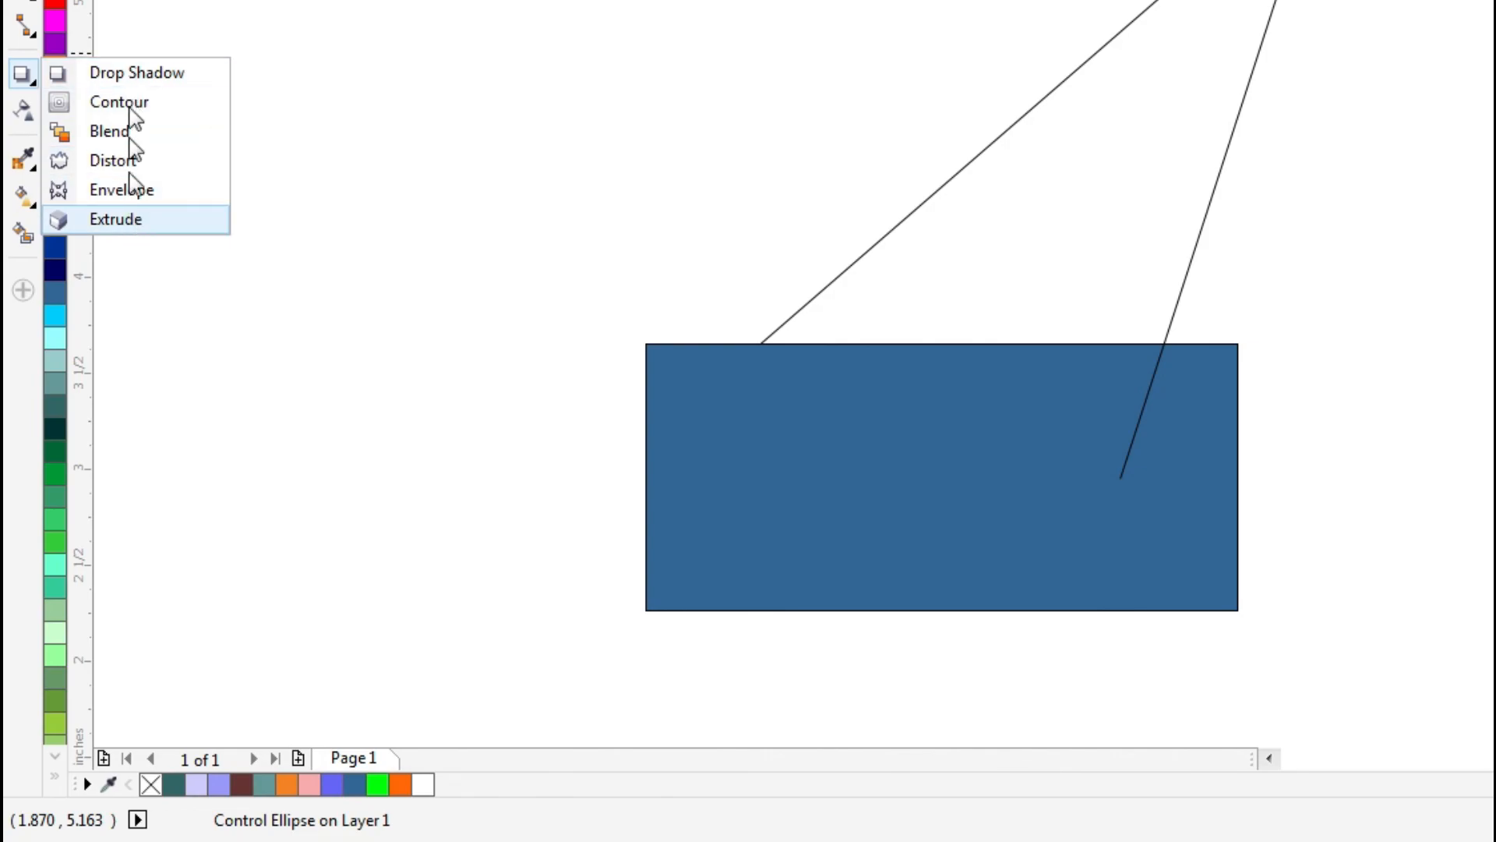
{"action": "left_click", "coordinate": [129, 284]}
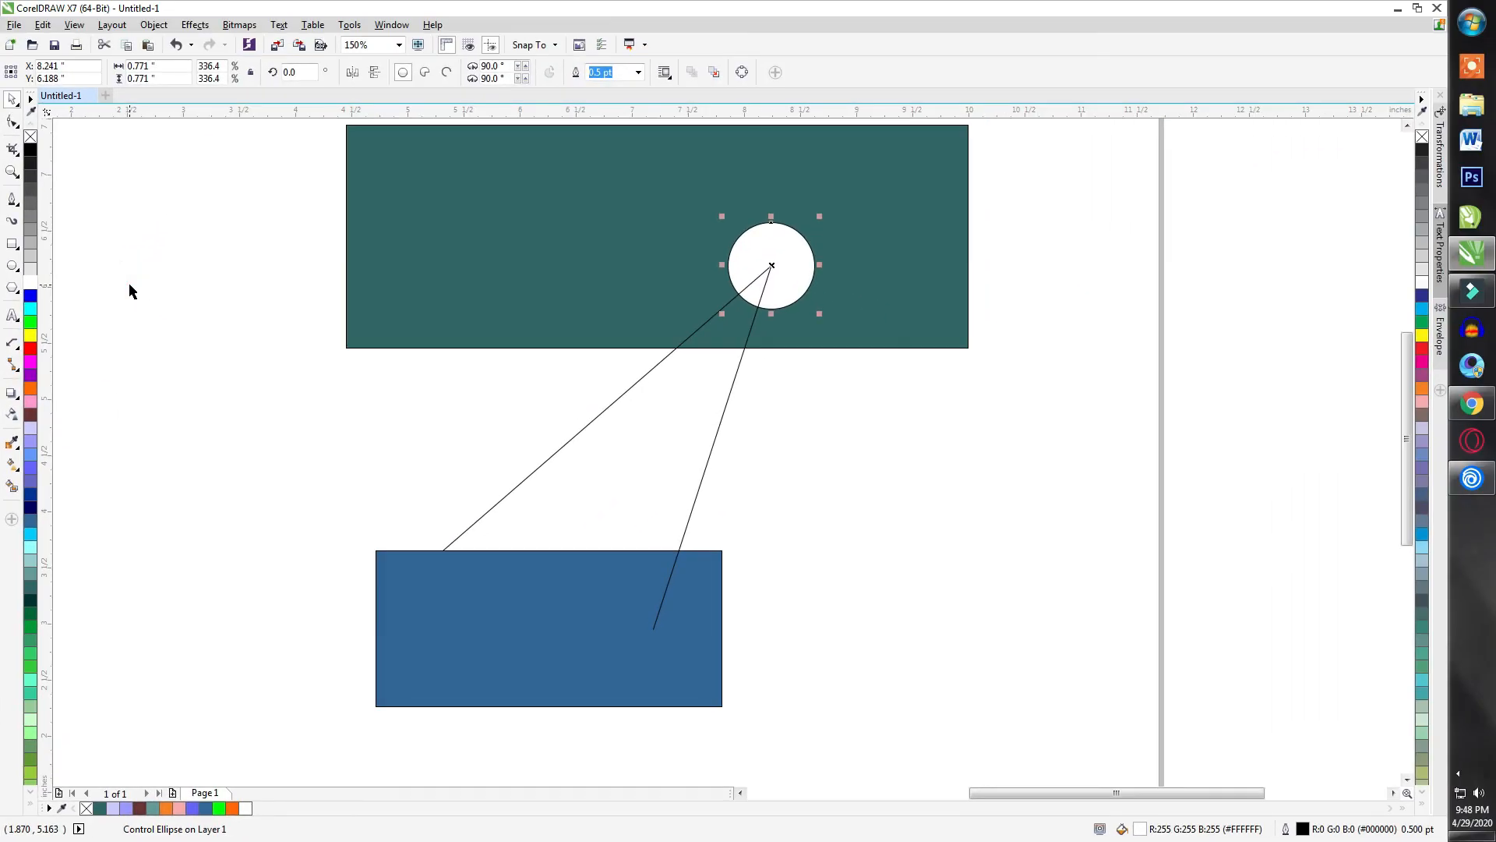